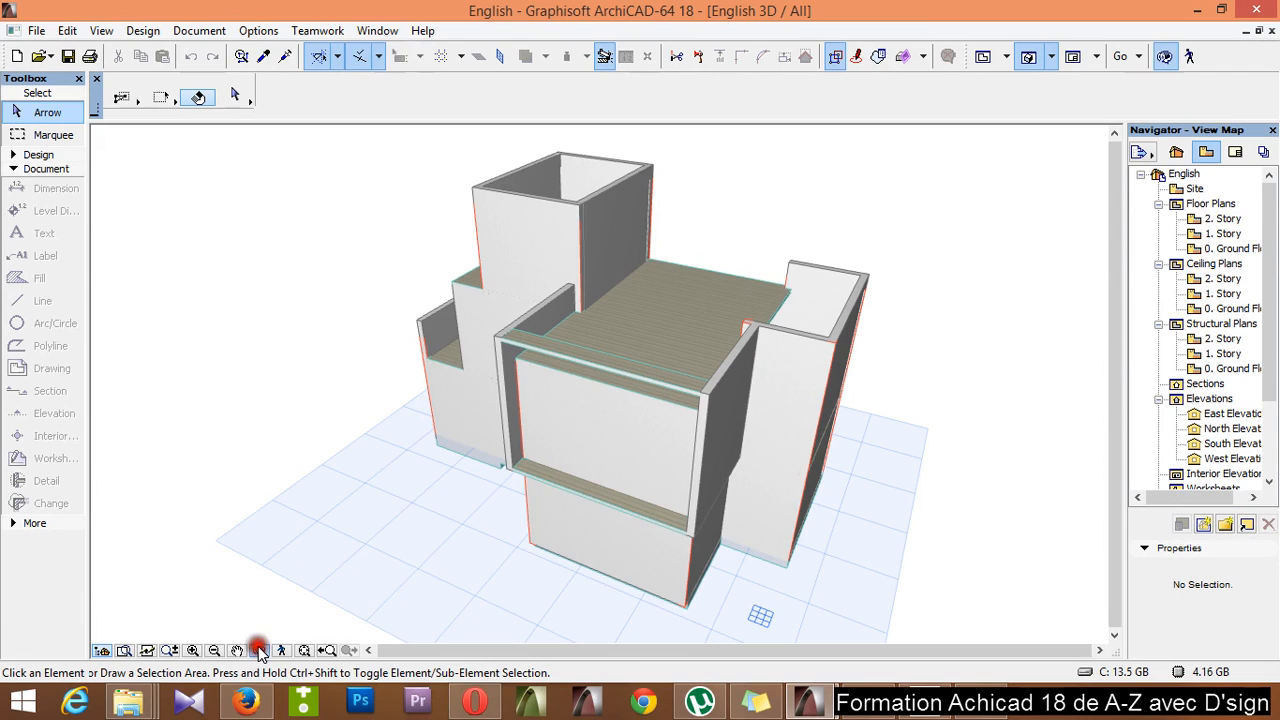
Examine the building model in 3D from several angles, including the open-topped tower, the decks and the front facade
left_click_drag(609, 314, 783, 309)
left_click(528, 457)
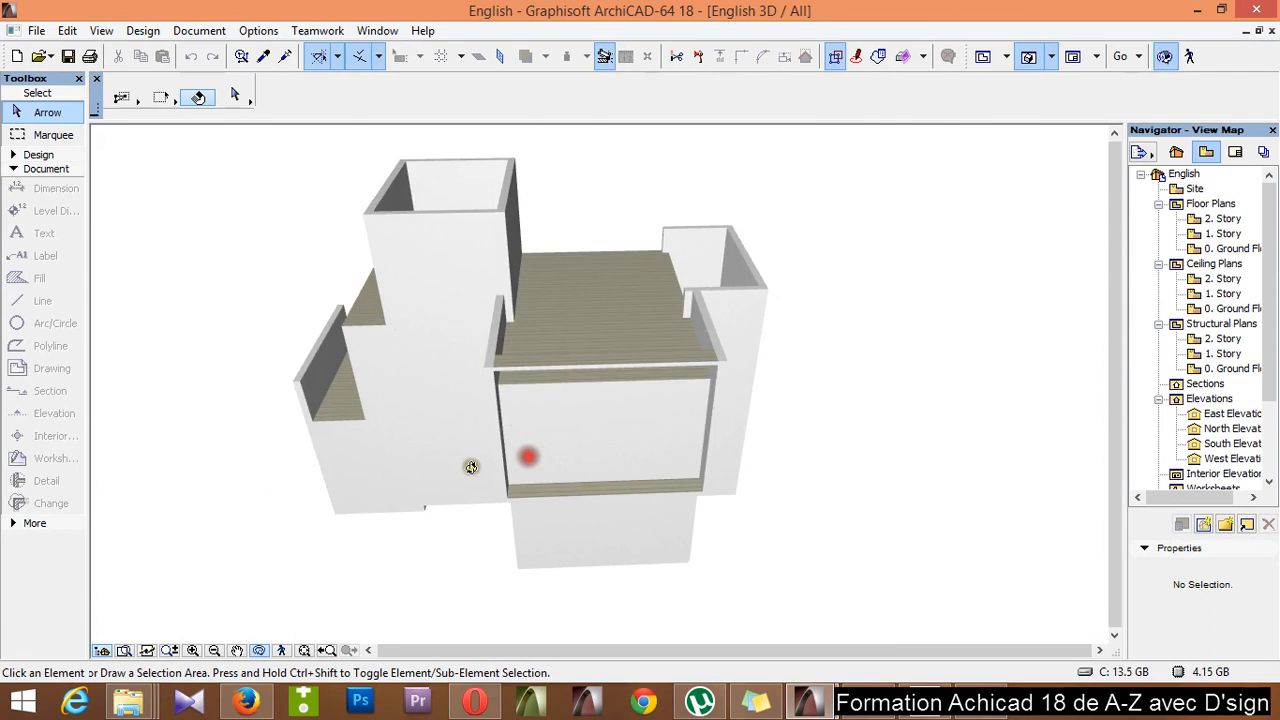
left_click_drag(471, 467, 729, 531)
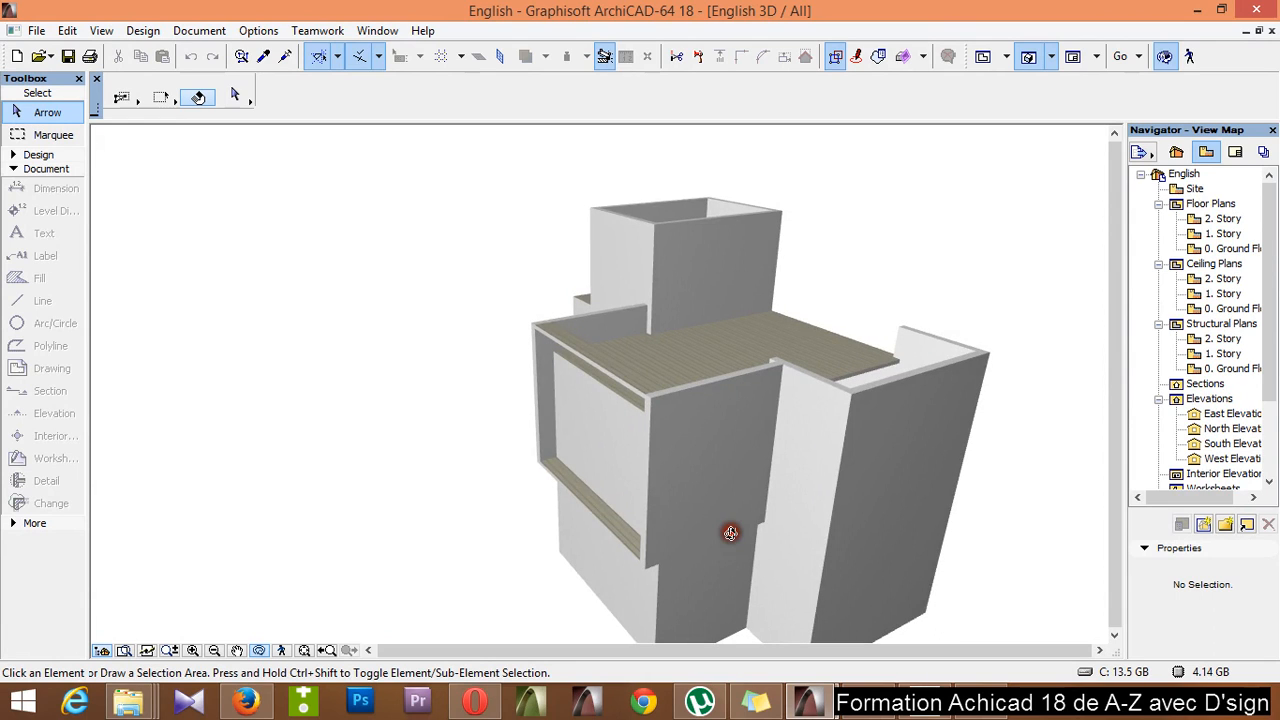
left_click_drag(543, 383, 609, 463)
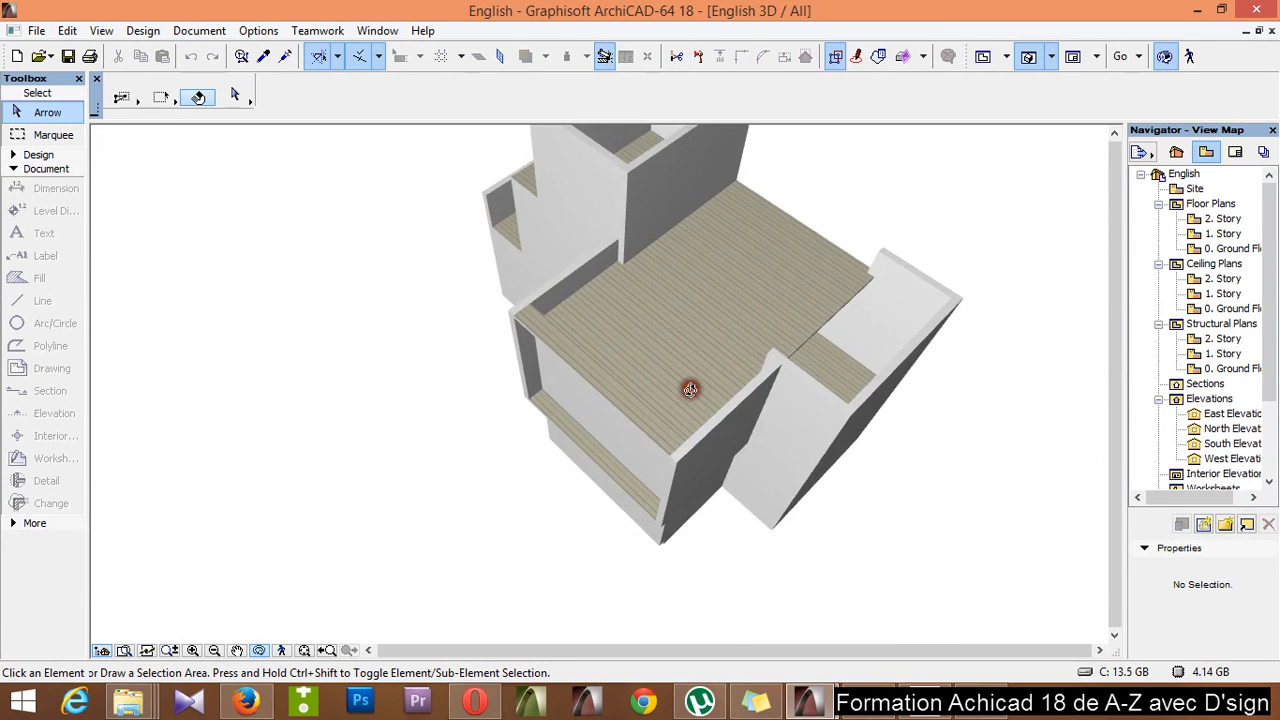
left_click_drag(551, 271, 815, 441)
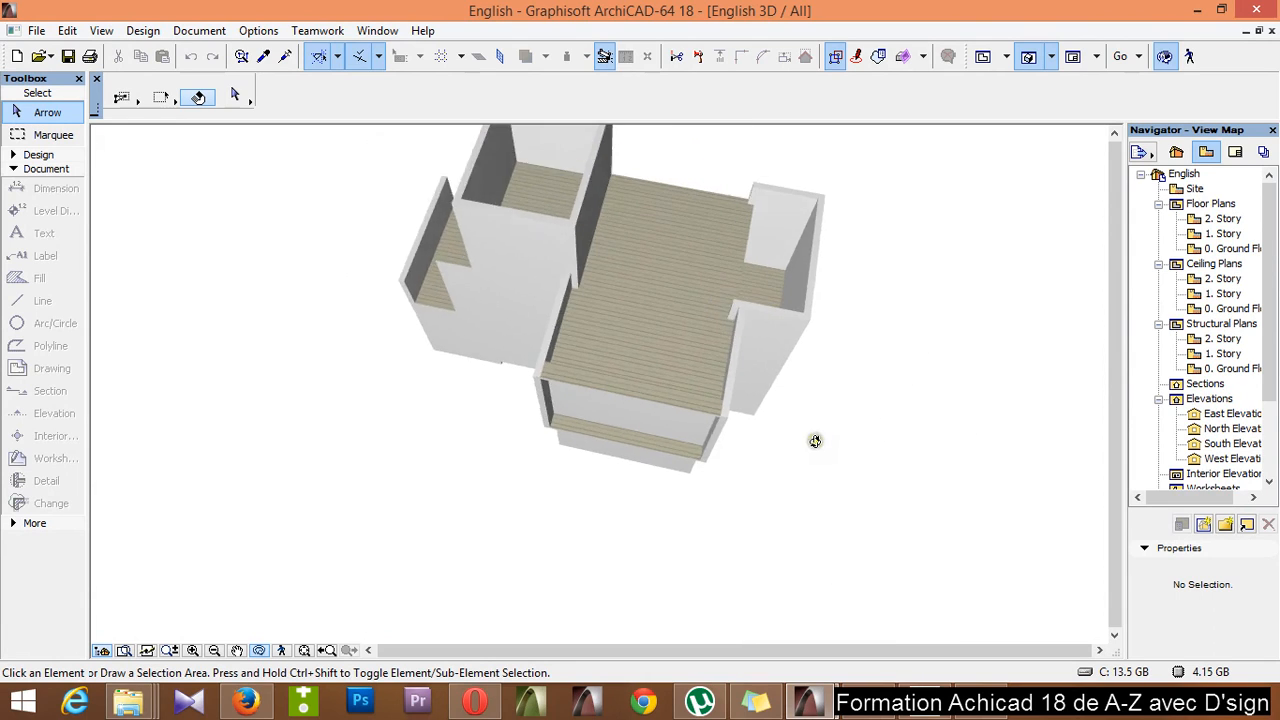
scroll(457, 157, "up", 2)
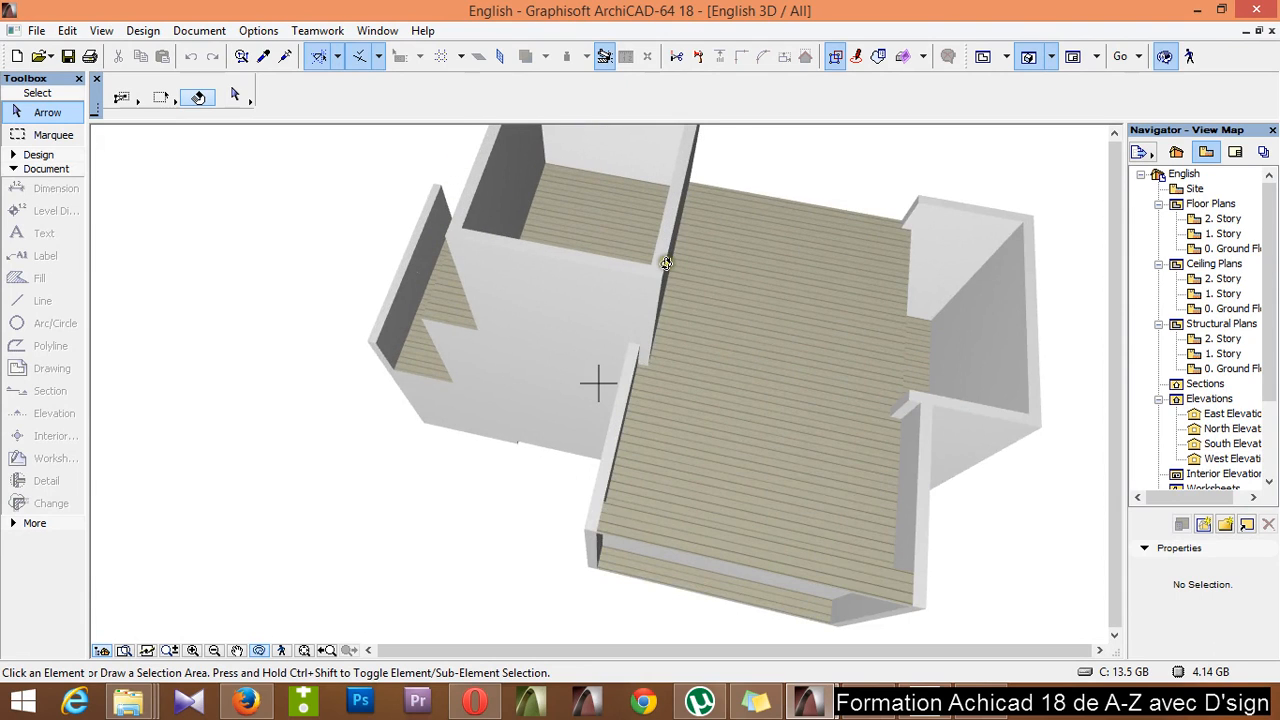
scroll(663, 182, "up", 1)
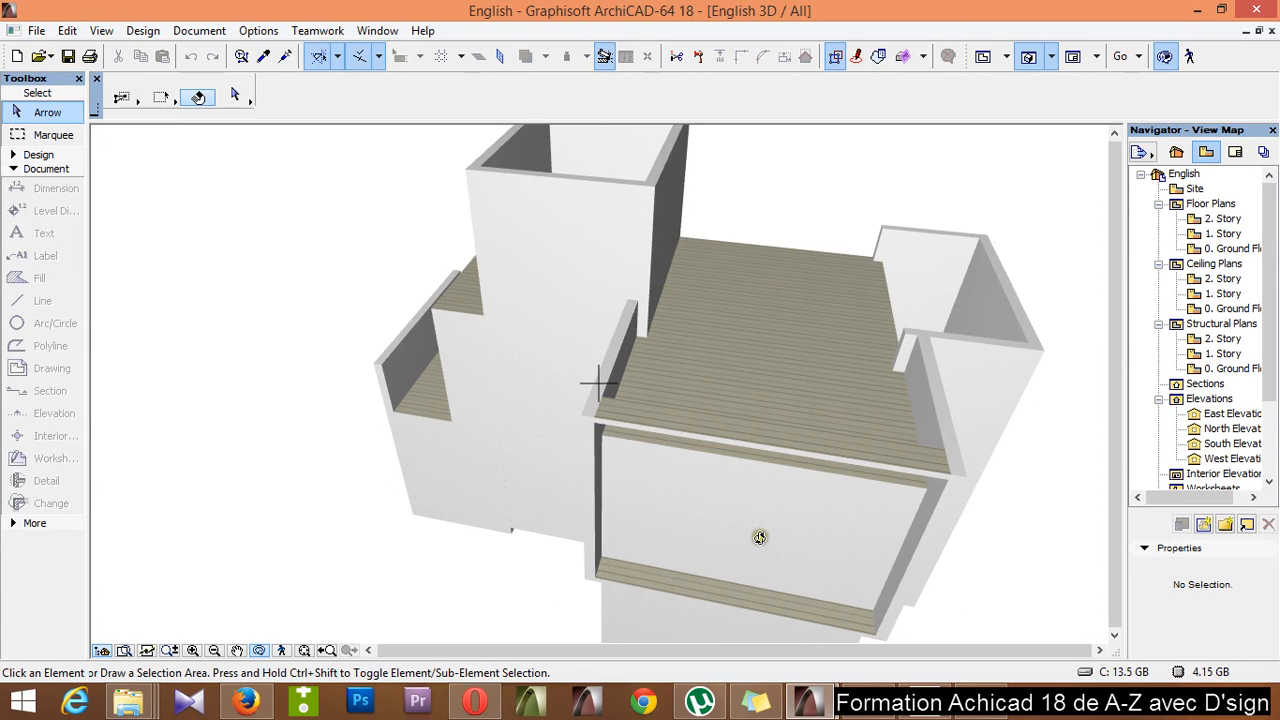
left_click_drag(760, 537, 363, 323)
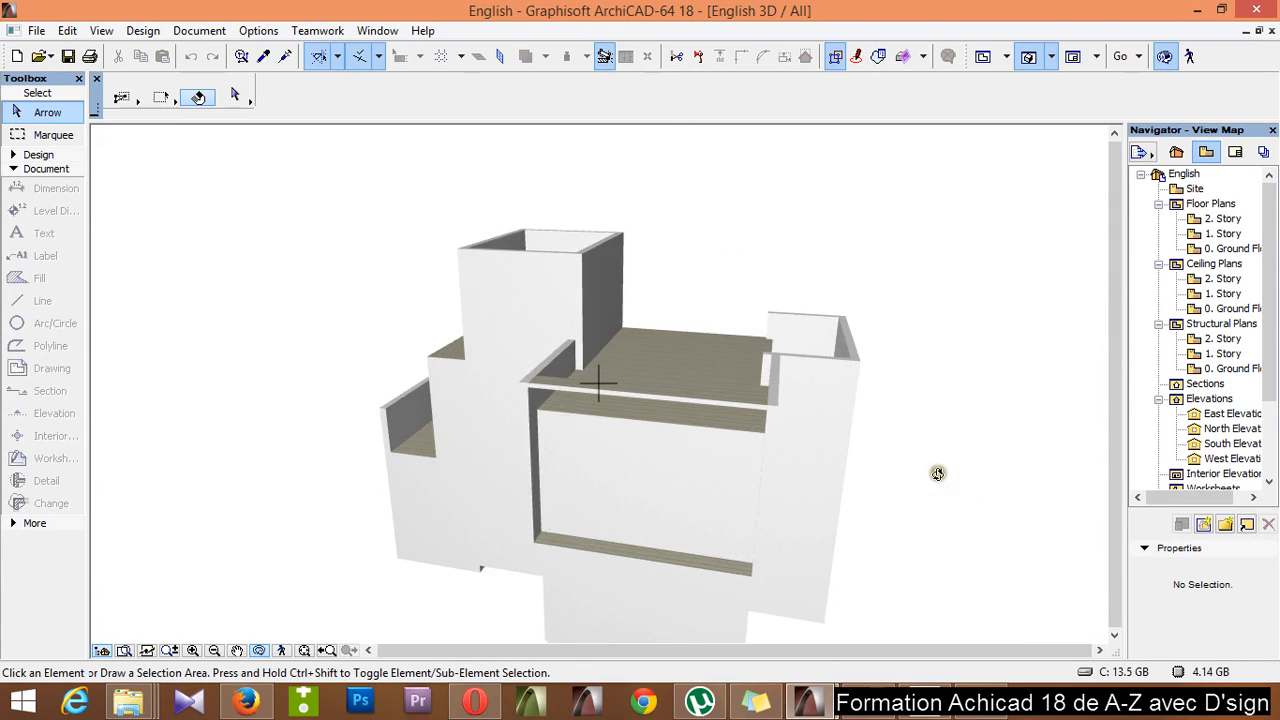
mouse_move(937, 473)
left_mouse_down()
mouse_move(720, 491)
mouse_move(849, 509)
mouse_move(932, 467)
left_mouse_up()
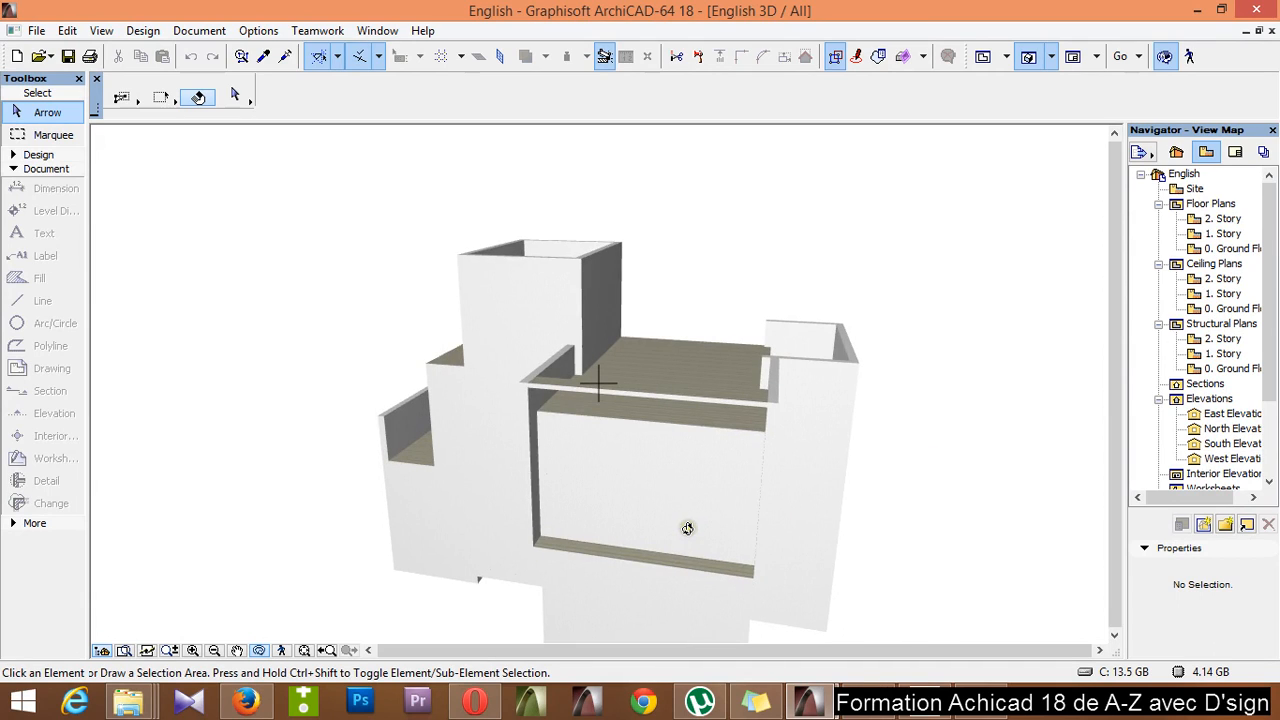
Open the 2. Story floor plan and set the default slab offset from the home story to 250
key("F2")
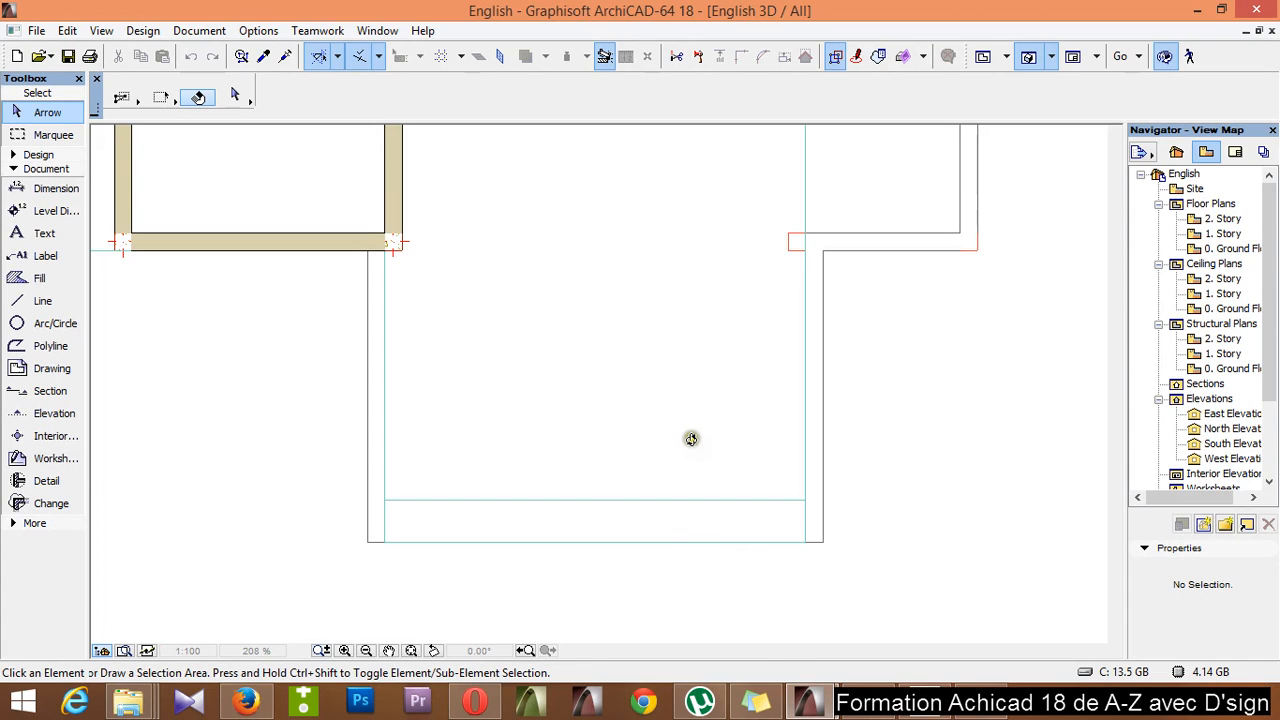
scroll(623, 500, "down", 5)
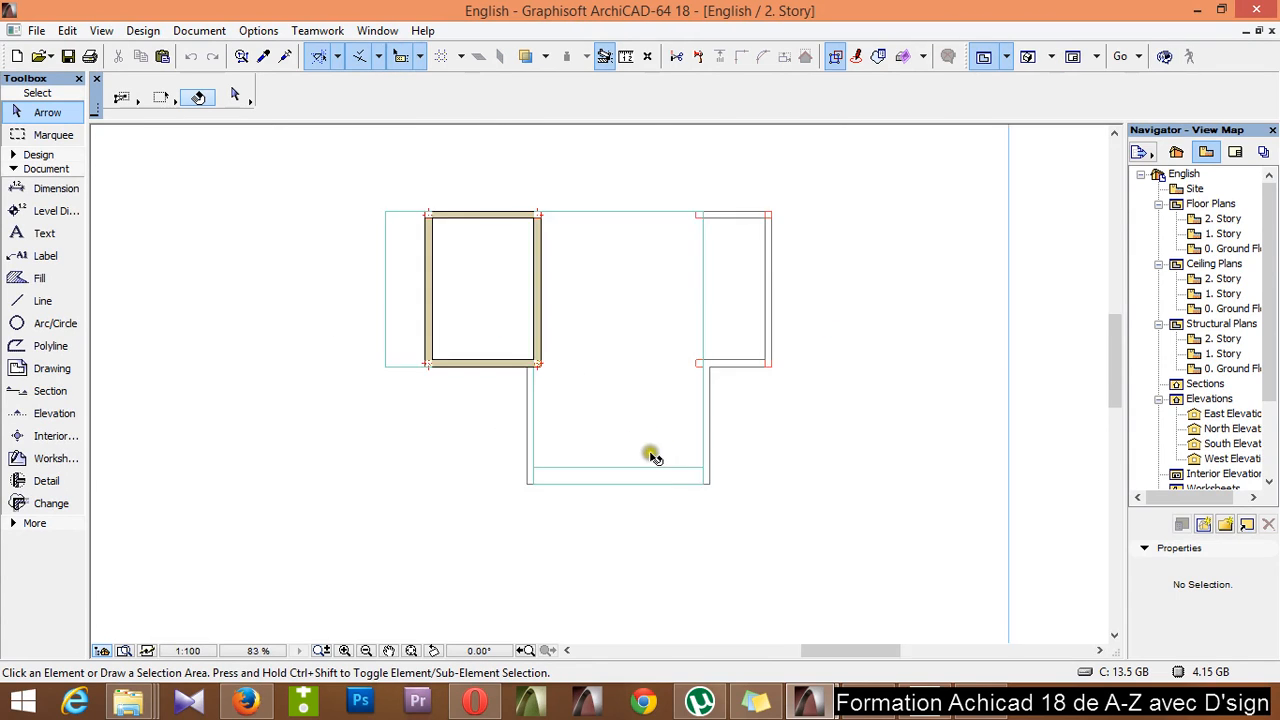
scroll(615, 295, "up", 3)
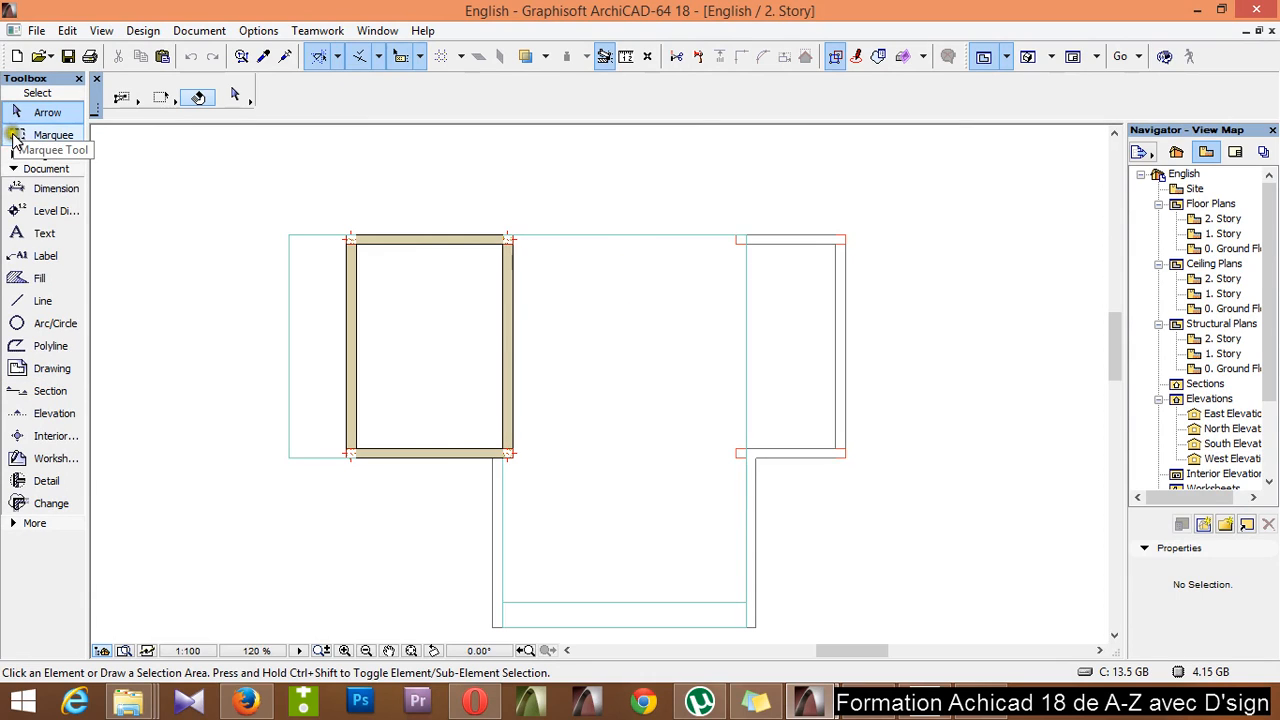
left_click(10, 156)
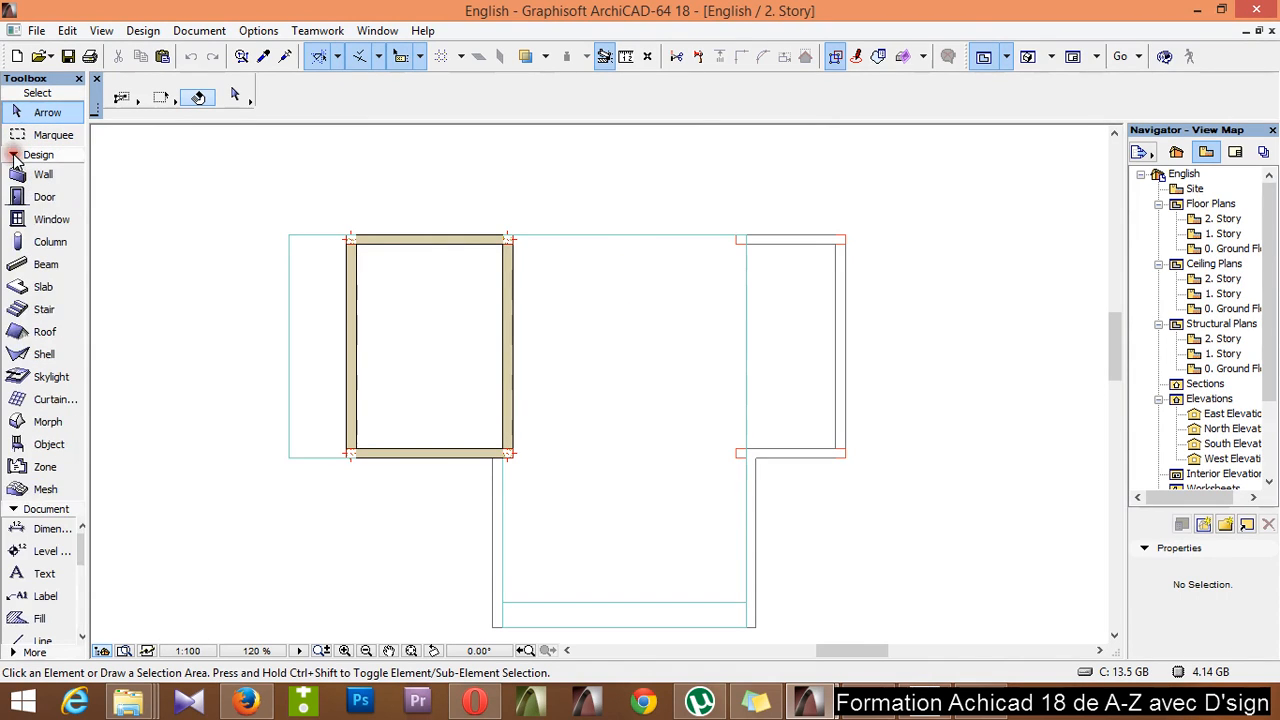
left_click(50, 286)
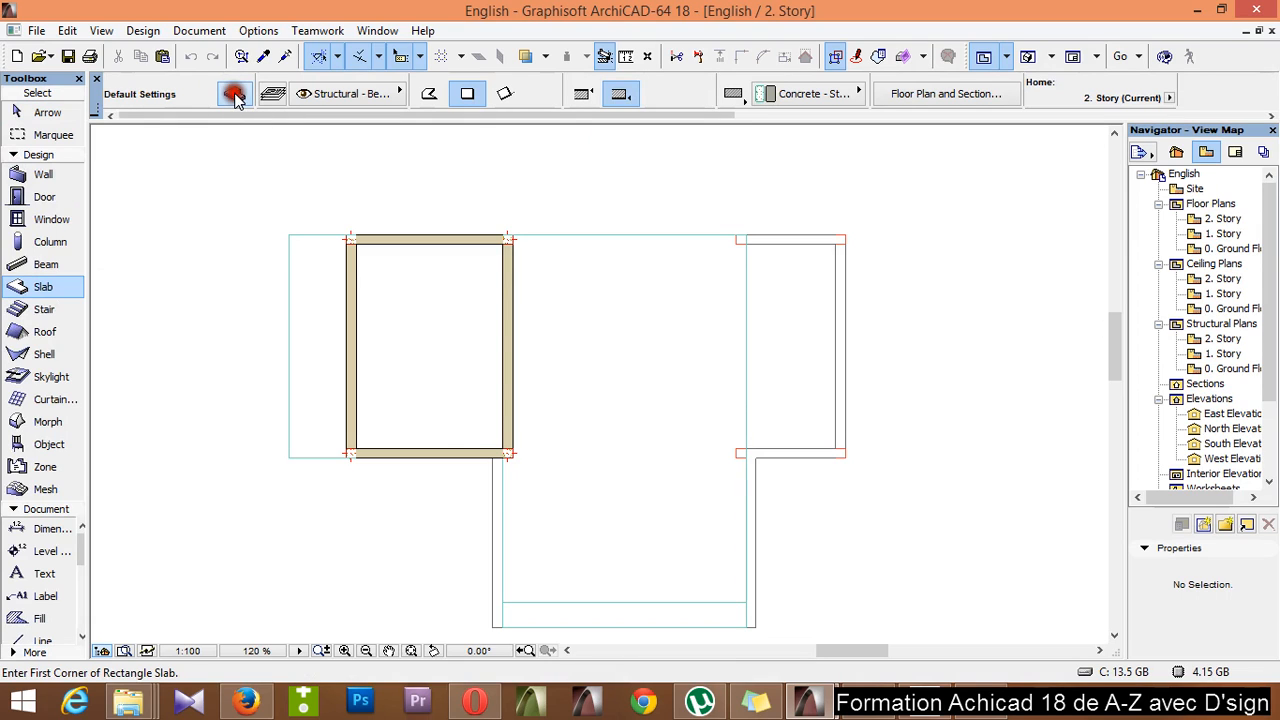
key("ctrl+t")
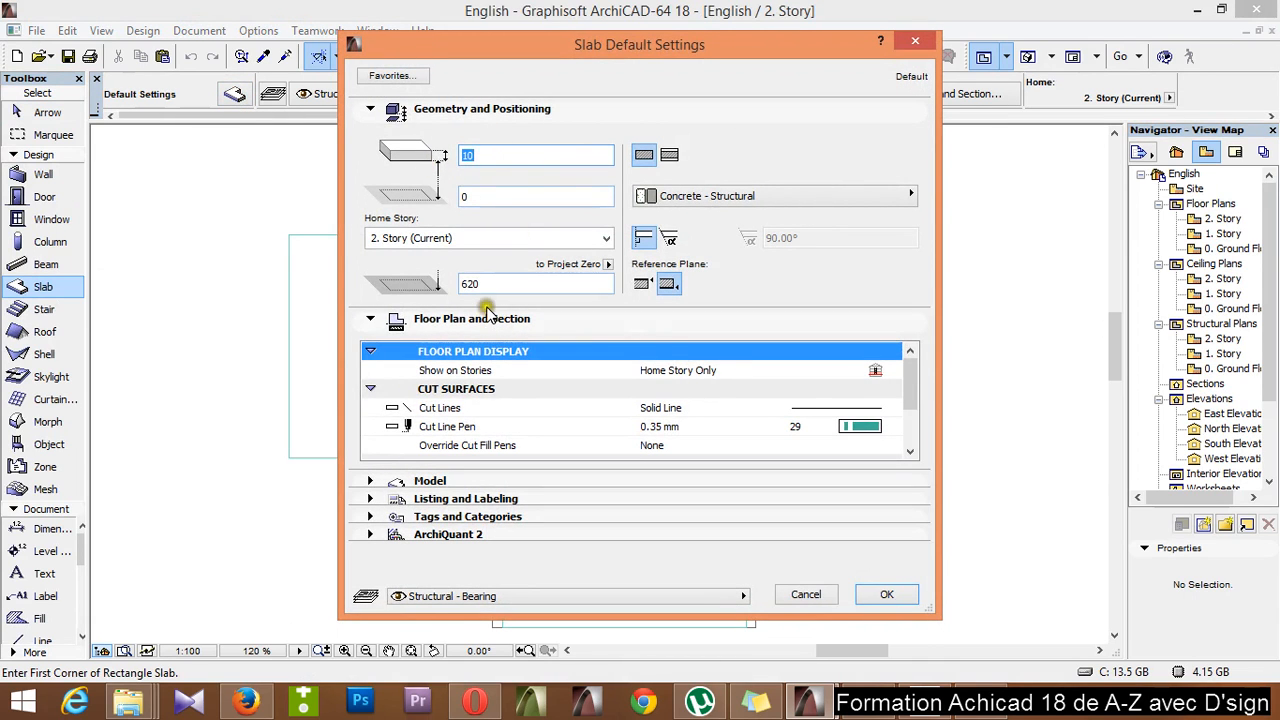
left_click(486, 196)
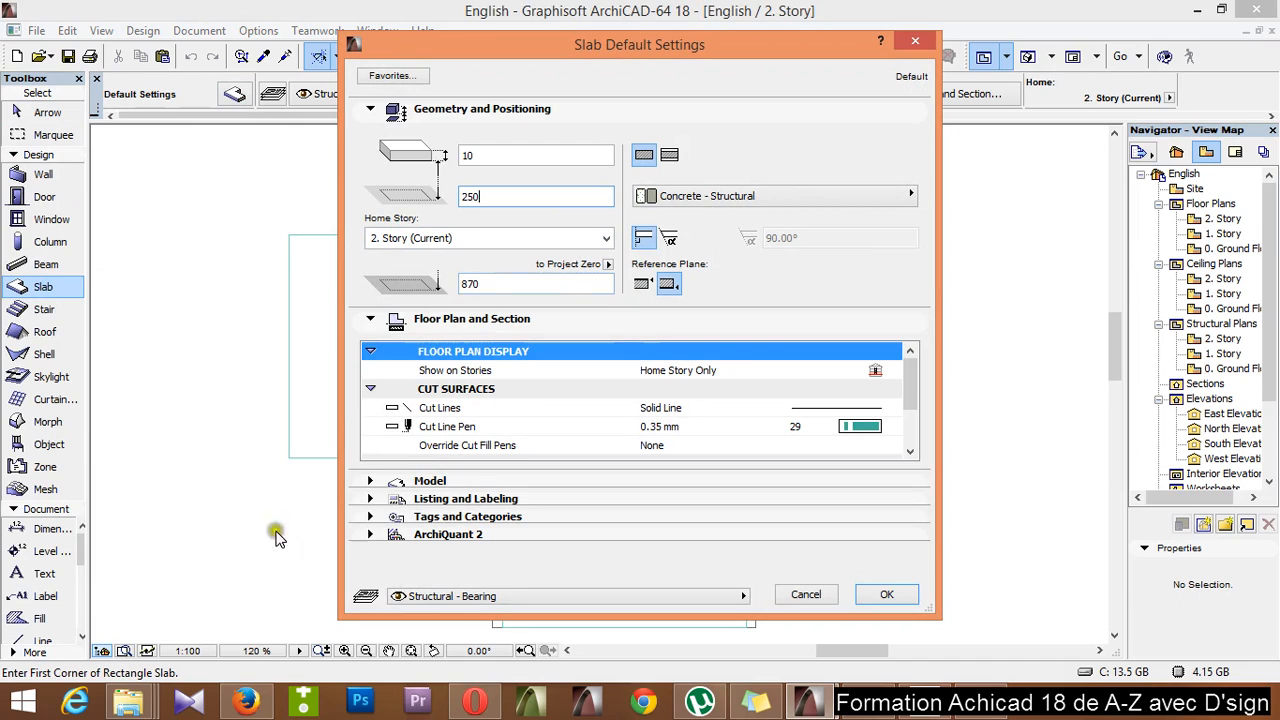
Set the default slab's top surface override to Concrete - 02 and accept the slab settings
left_click(370, 481)
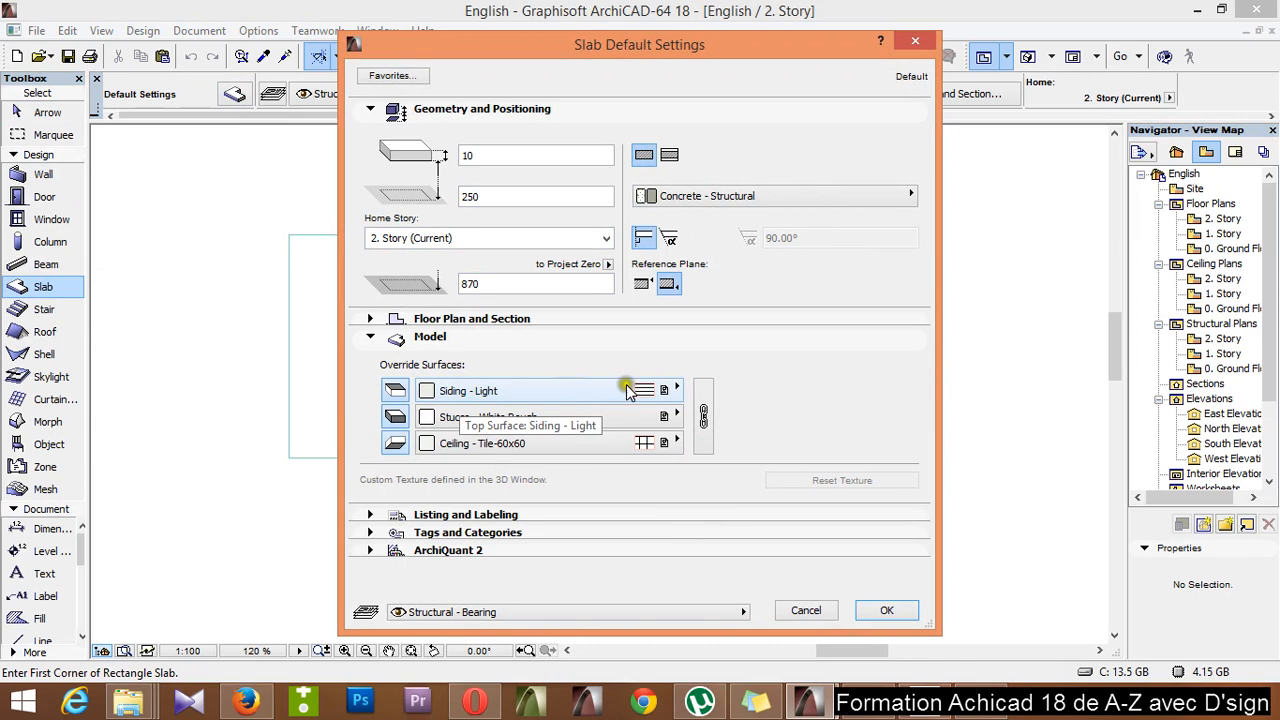
left_click(674, 390)
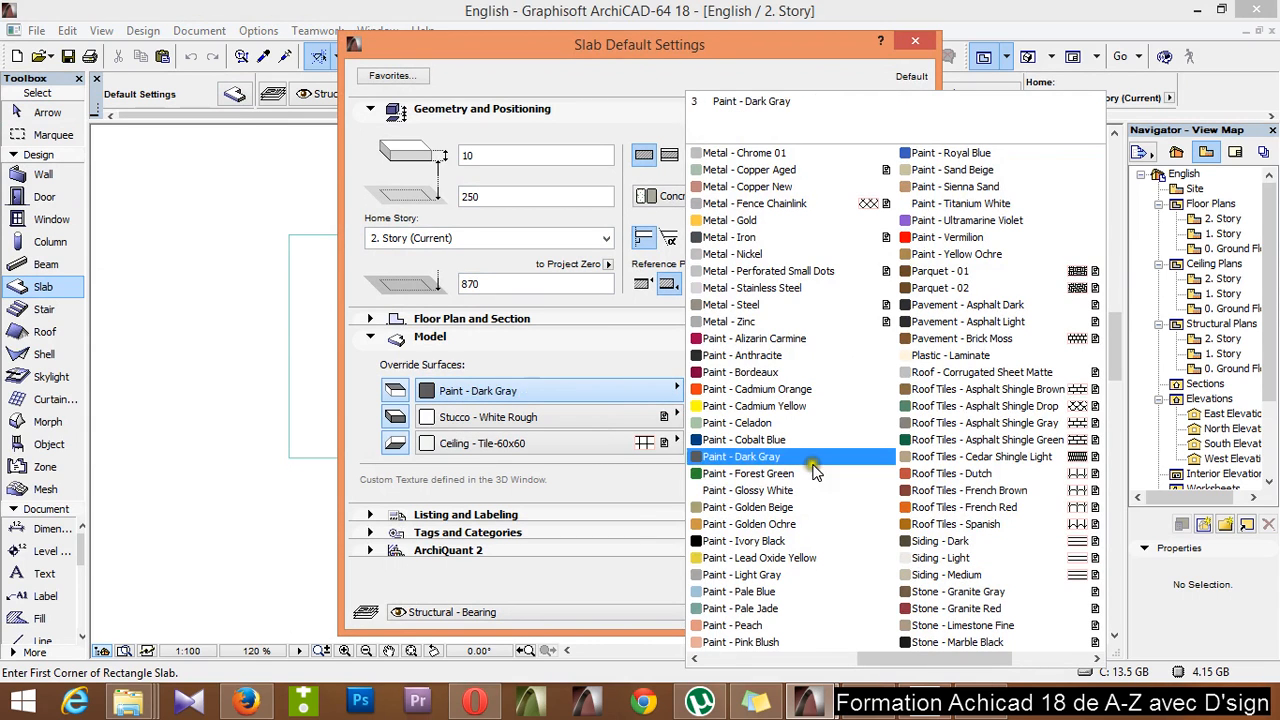
scroll(780, 400, "up", 5)
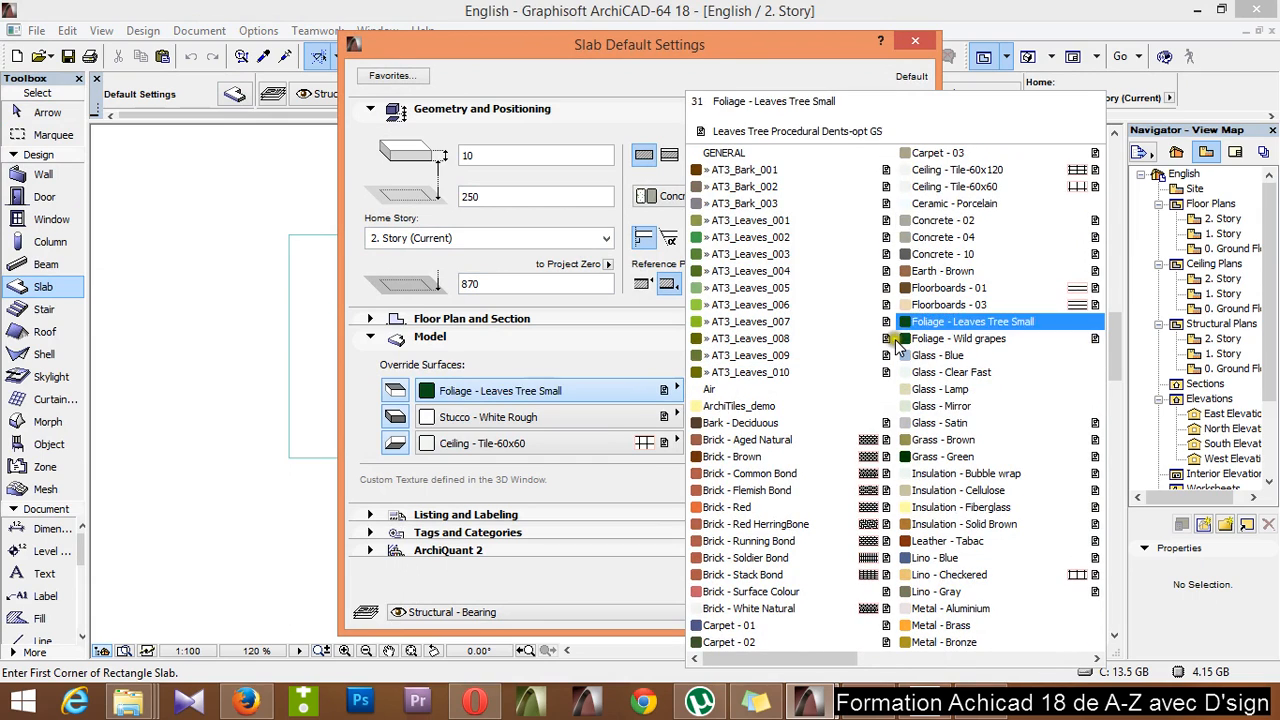
left_click(938, 222)
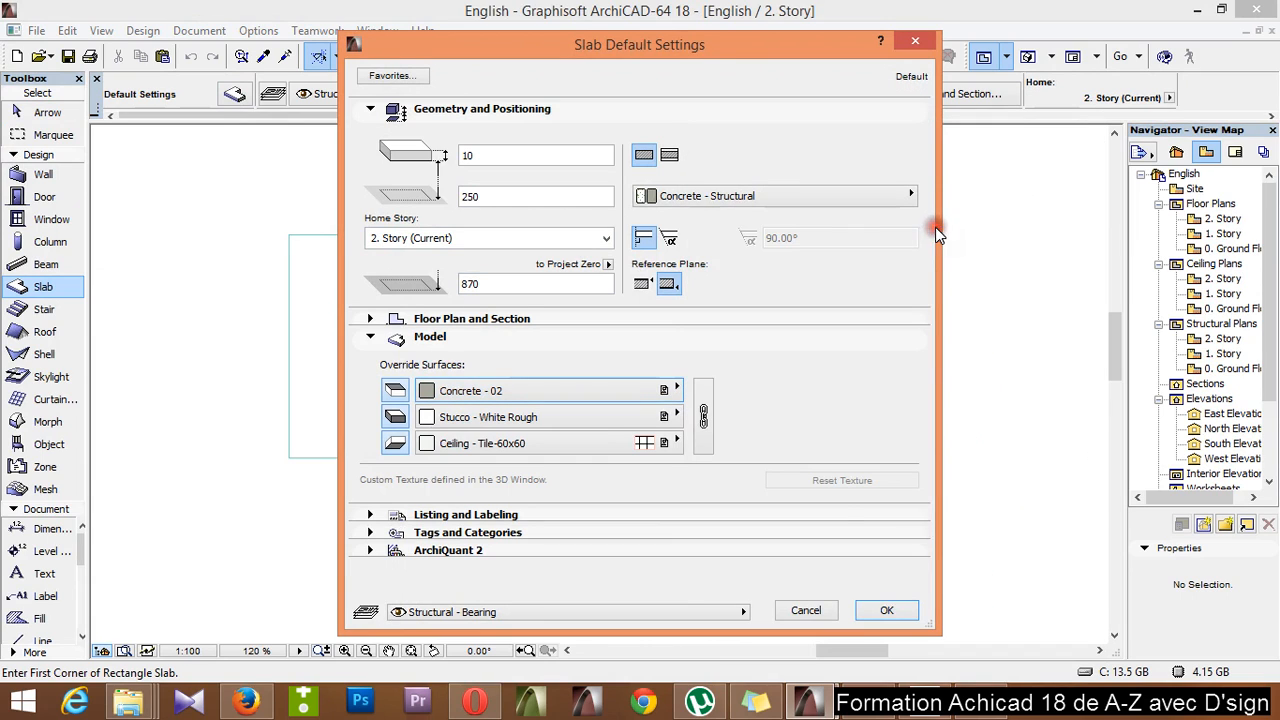
left_click(880, 612)
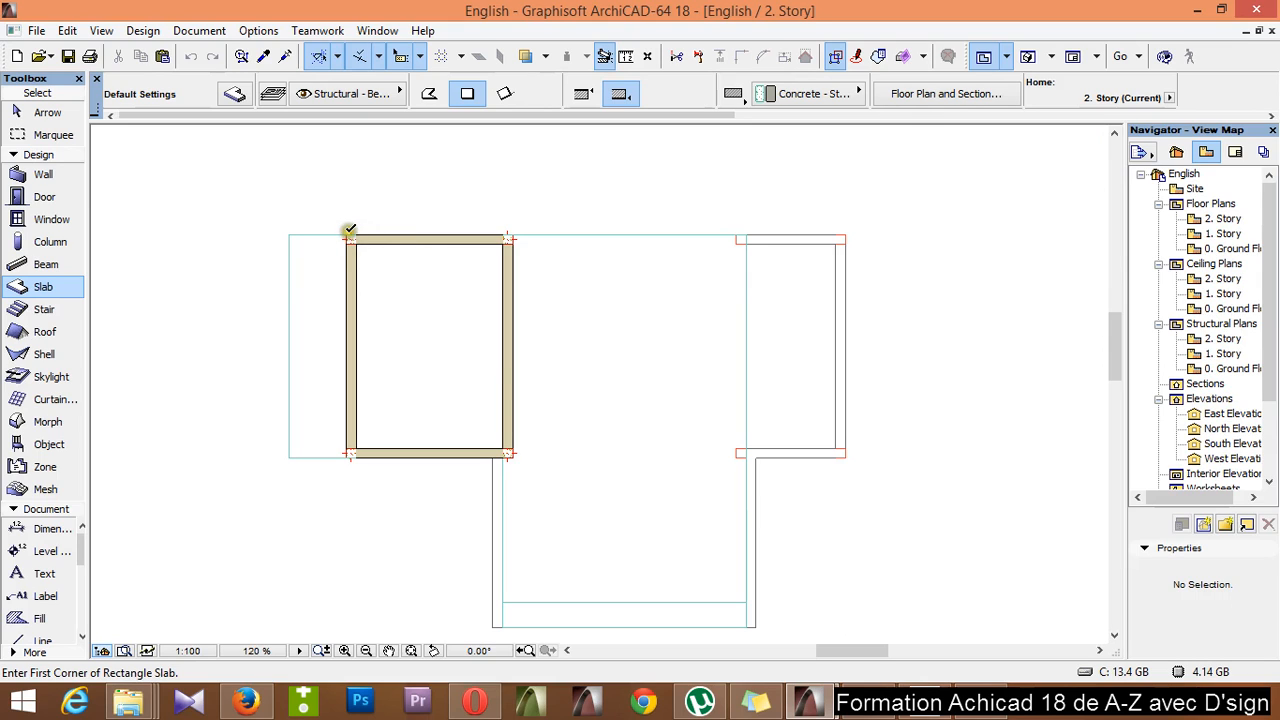
Draw a rectangular slab across the walled tower room on 2. Story between its opposite outer corners, and inspect it in 3D
left_click(1176, 151)
scroll(1274, 258, "up", 1)
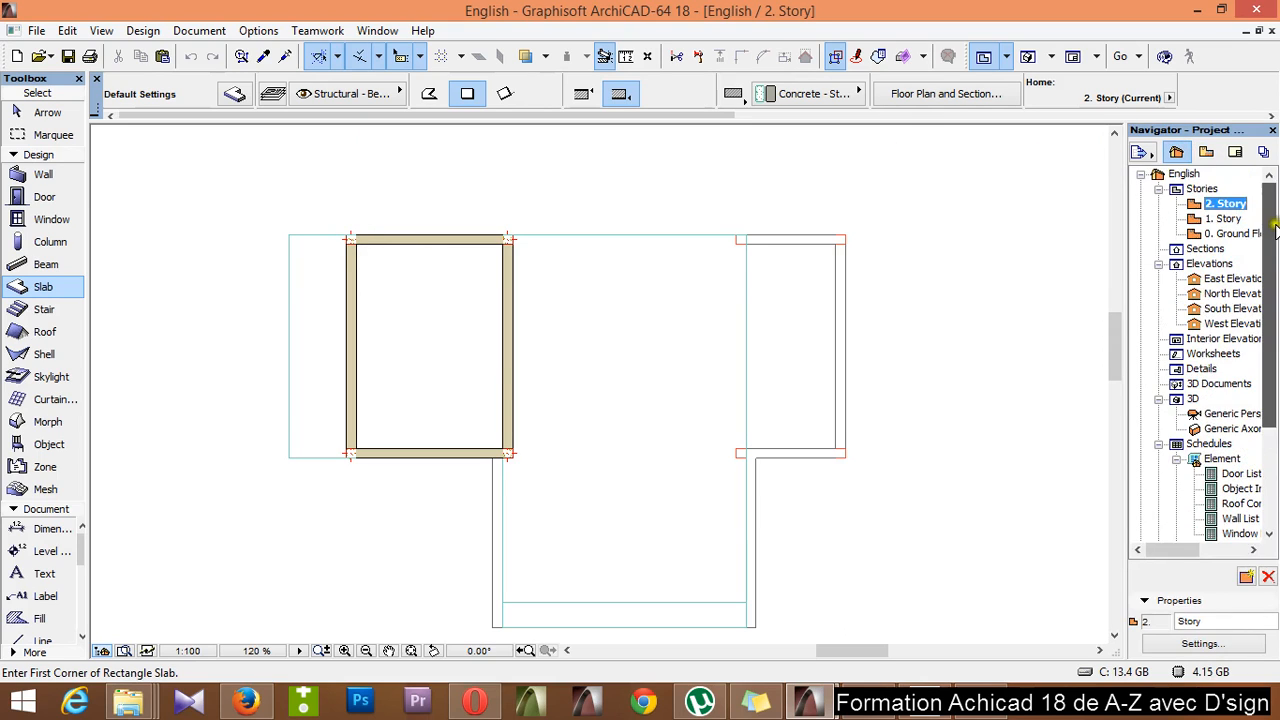
left_click(1230, 204)
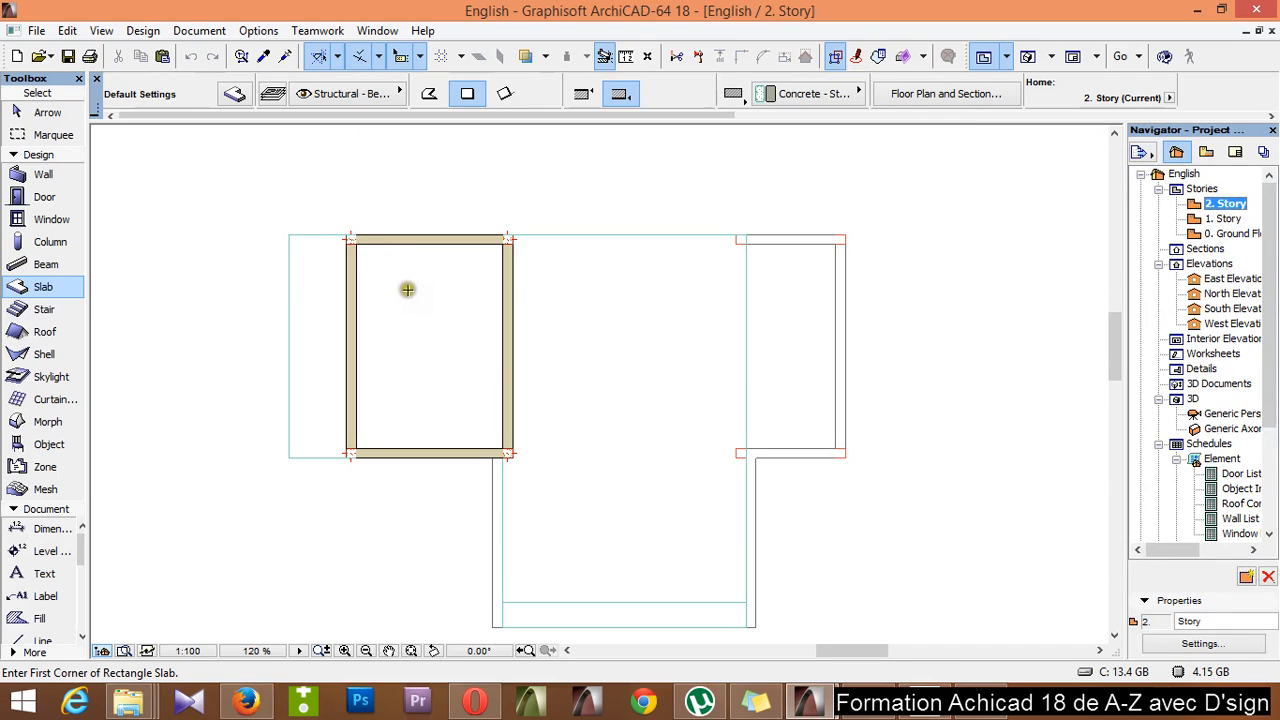
left_click(346, 235)
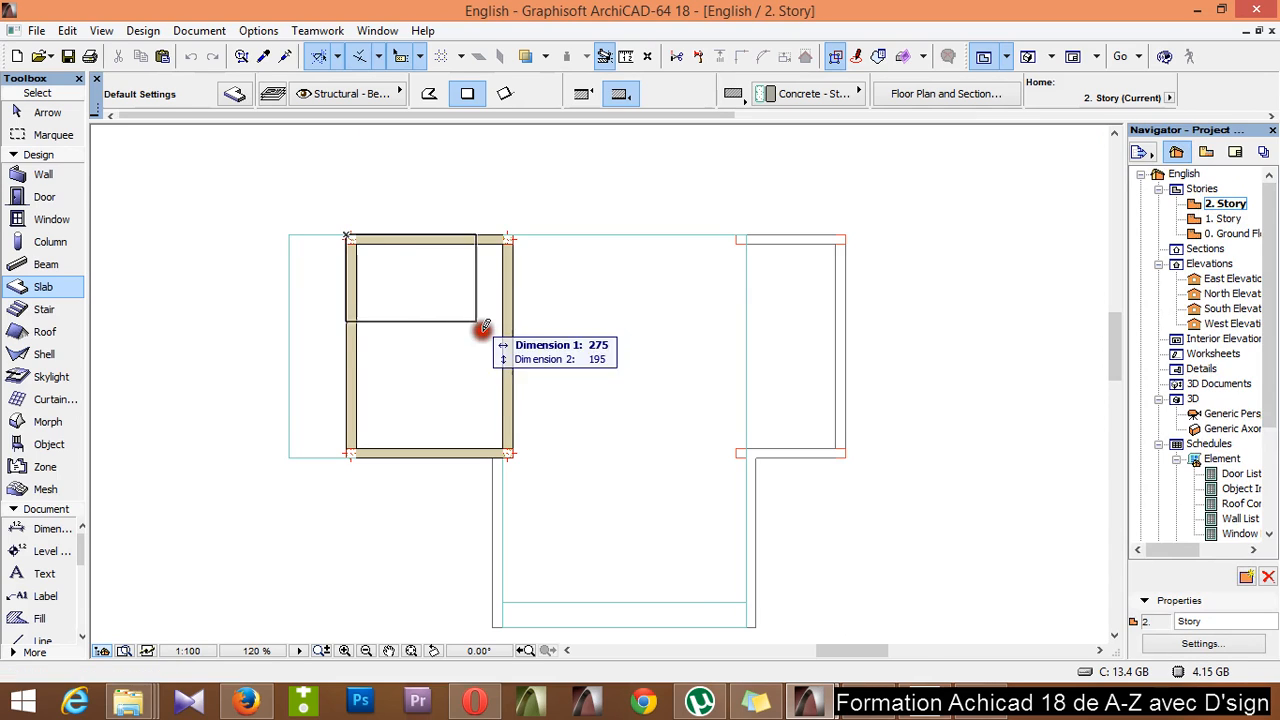
left_click(510, 452)
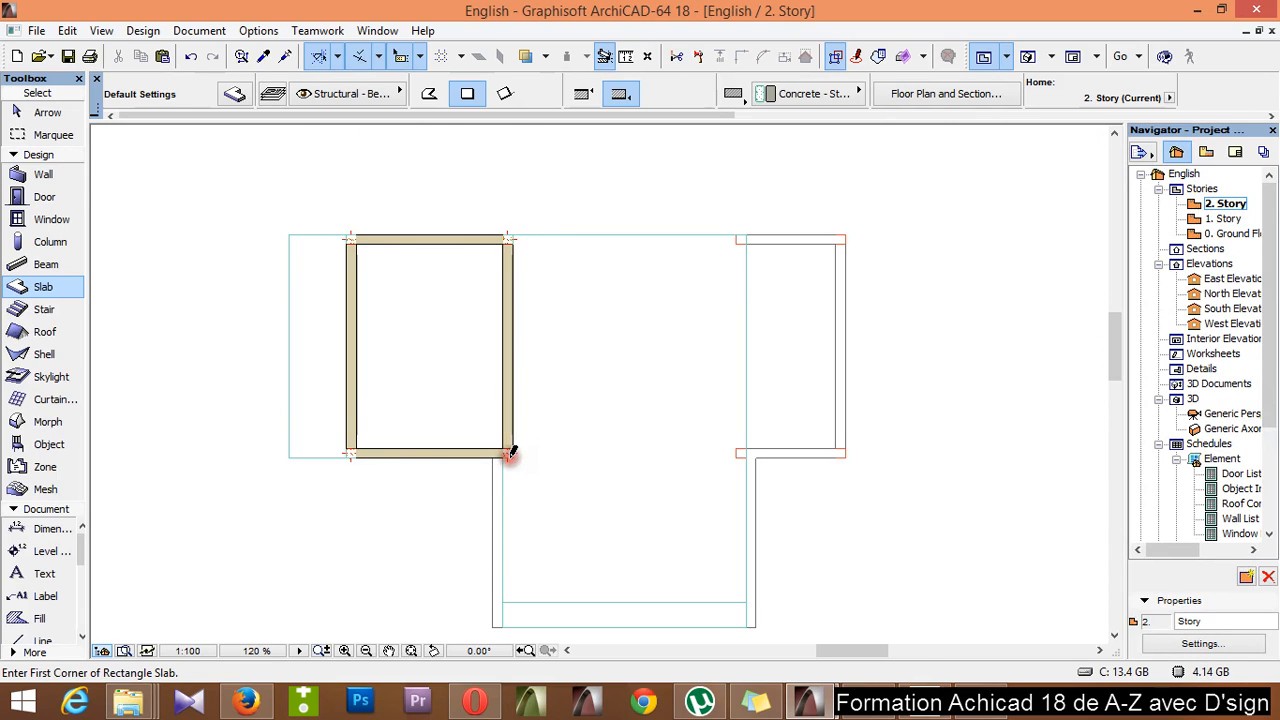
key("F3")
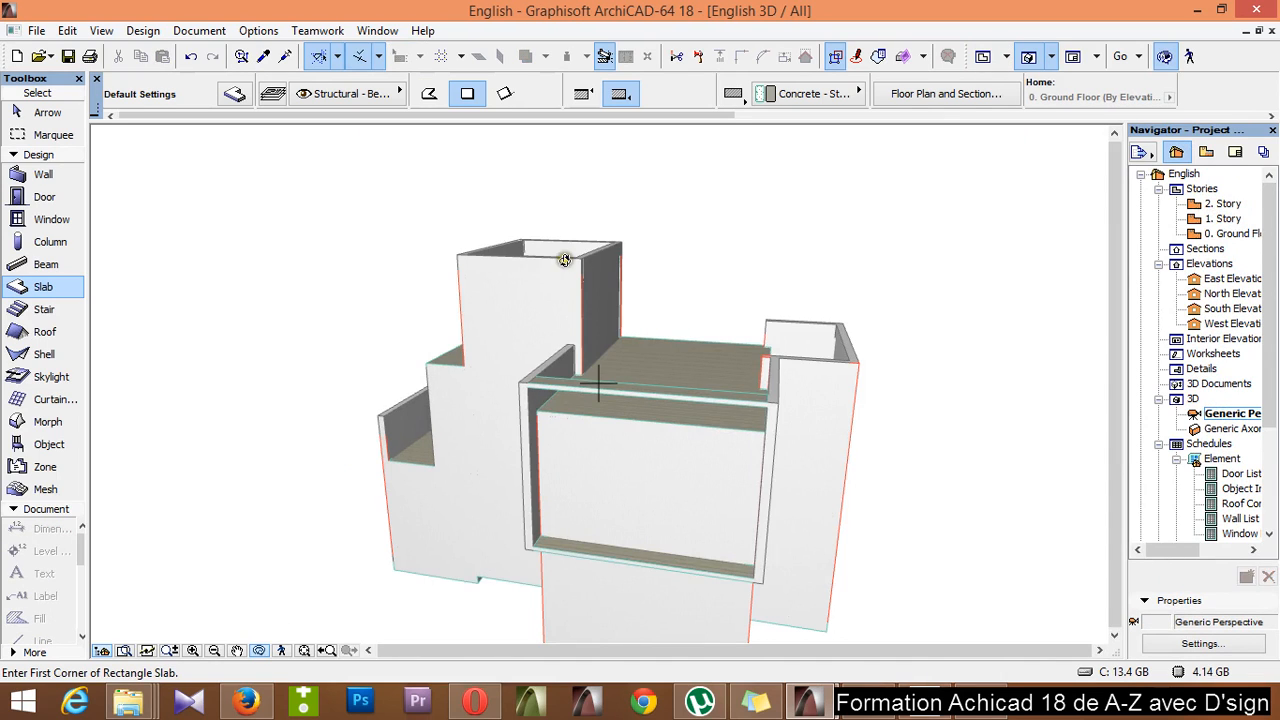
left_click_drag(566, 261, 573, 317)
scroll(580, 308, "down", 2)
scroll(561, 162, "up", 7)
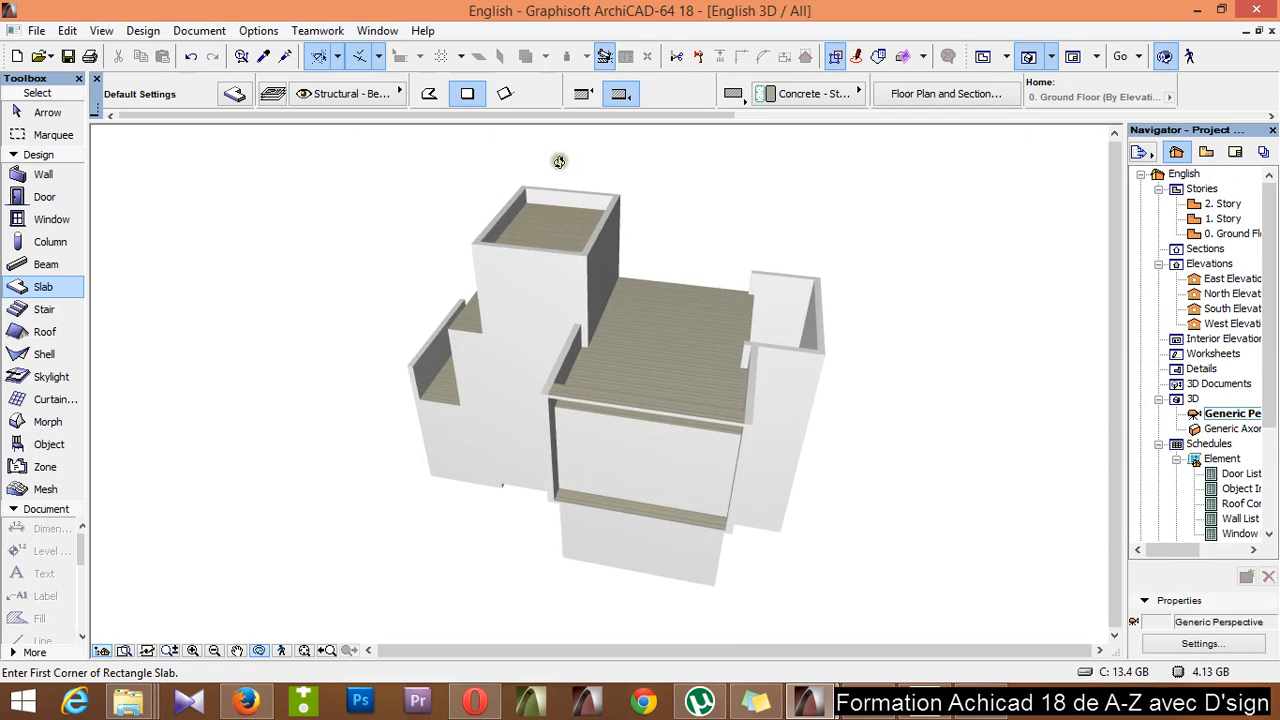
scroll(561, 162, "up", 4)
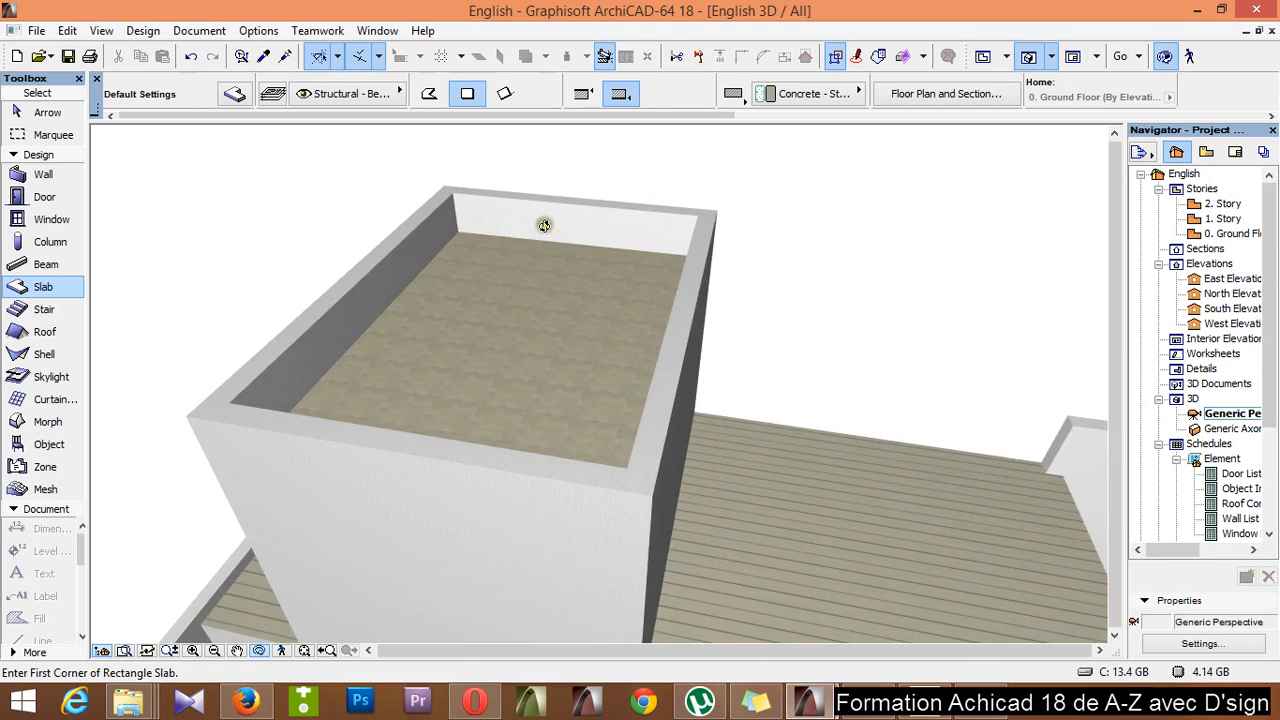
scroll(530, 210, "up", 2)
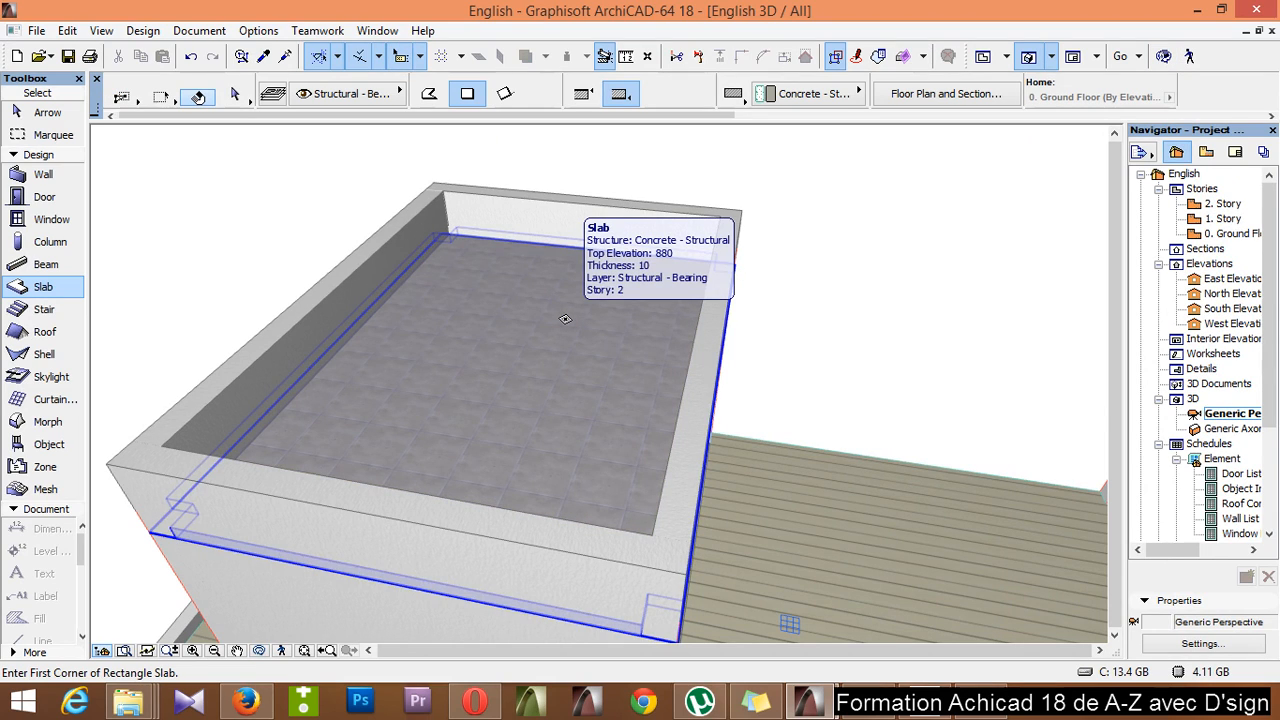
Select the tower's roof slab in the 3D view and set its offset from the home story to 270
left_click(565, 319, "shift")
left_click(565, 319, "shift")
left_click(565, 319, "shift")
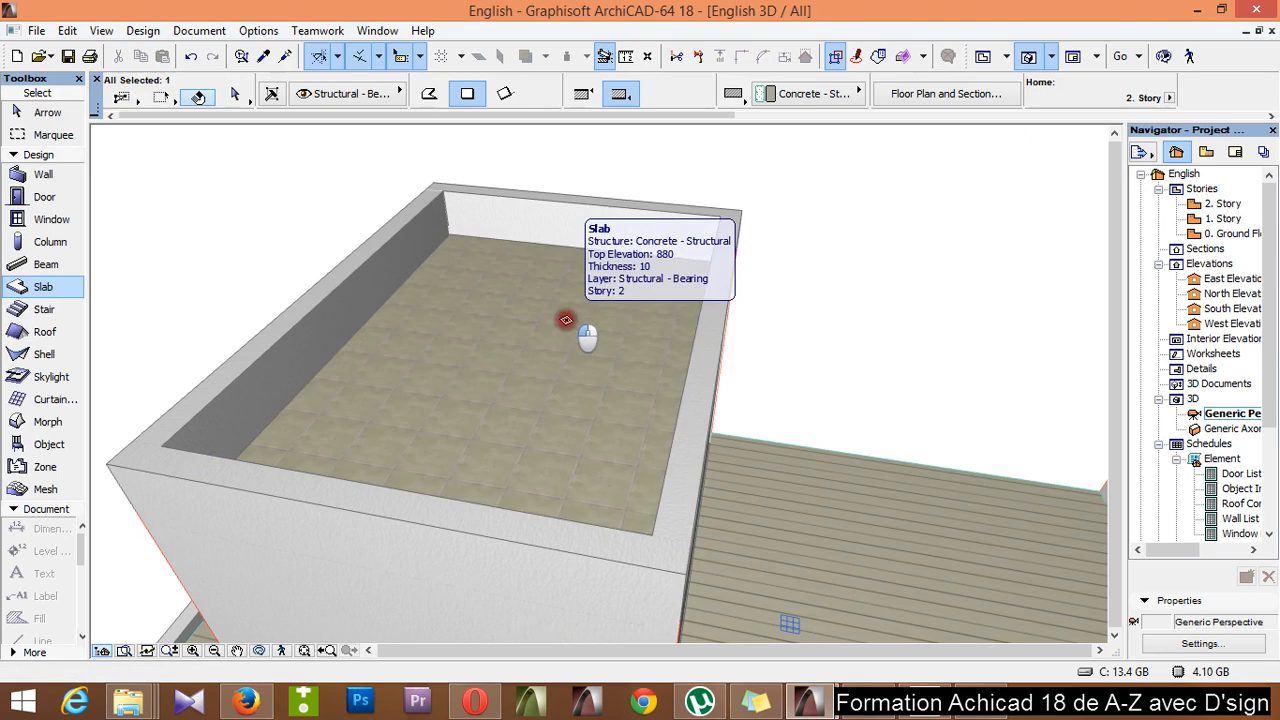
left_click(565, 319)
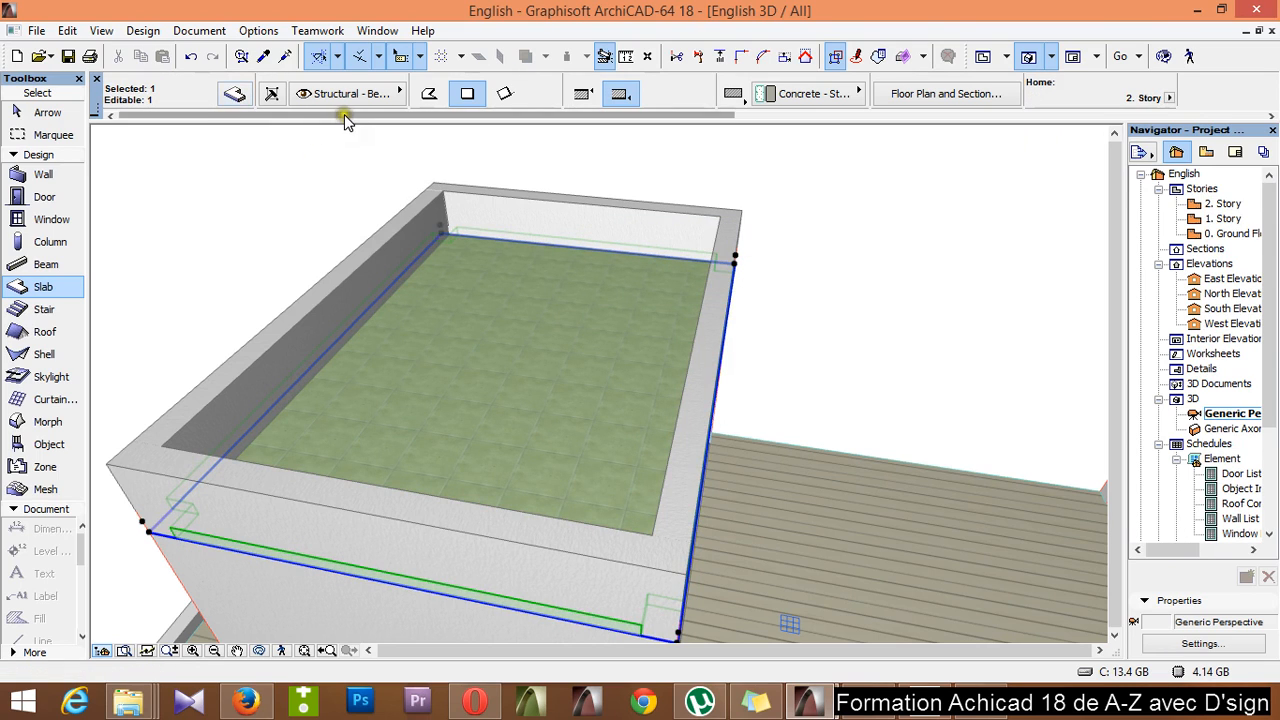
left_click_drag(386, 115, 609, 137)
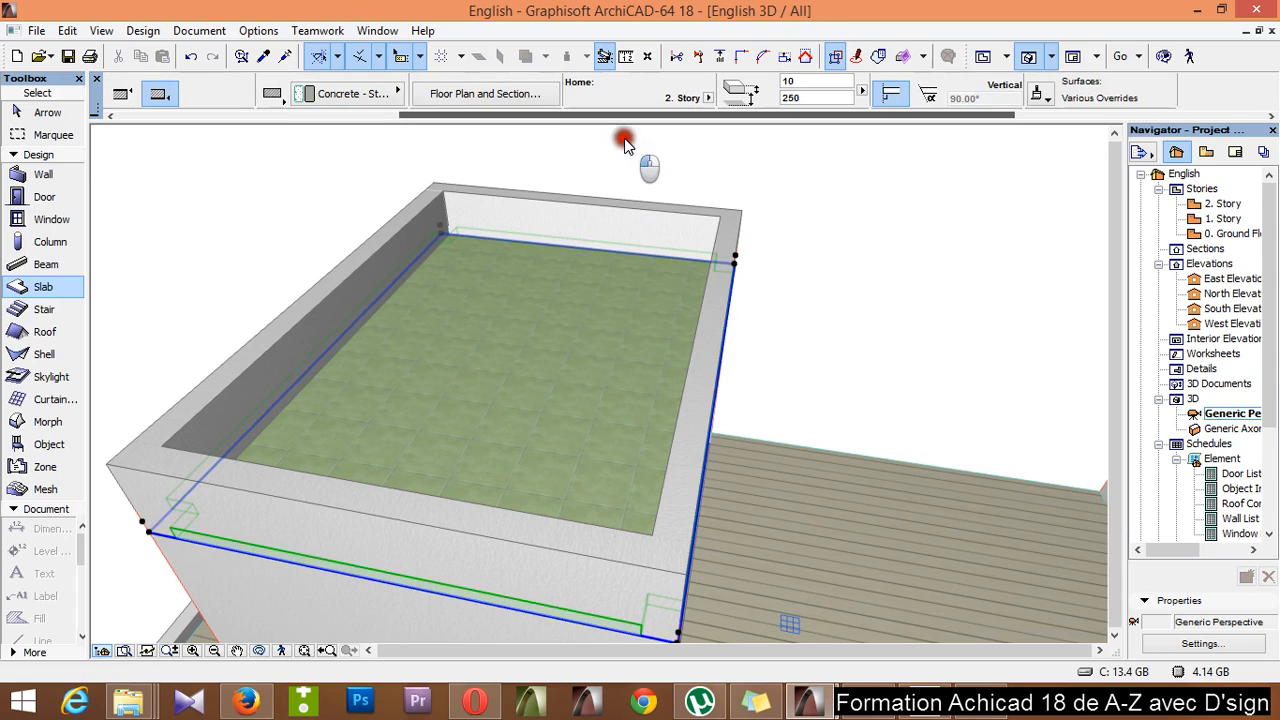
left_click(790, 97)
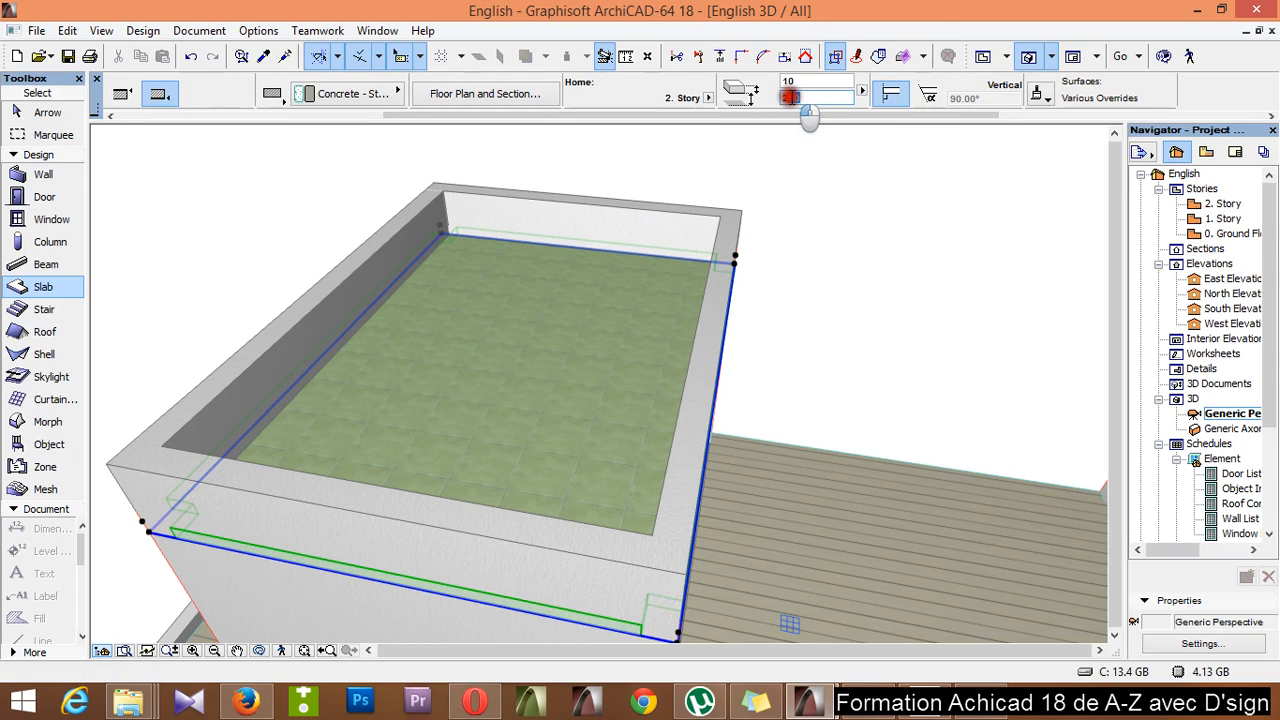
left_click(791, 97)
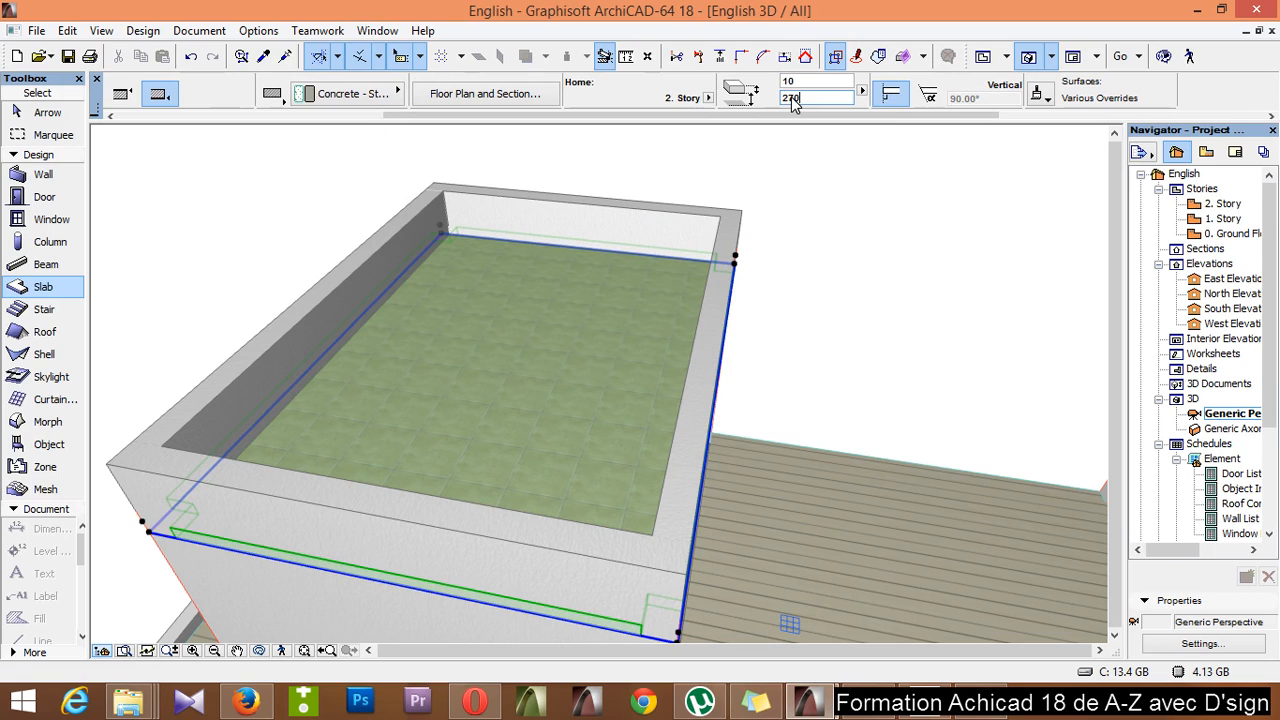
type("270")
key("Return")
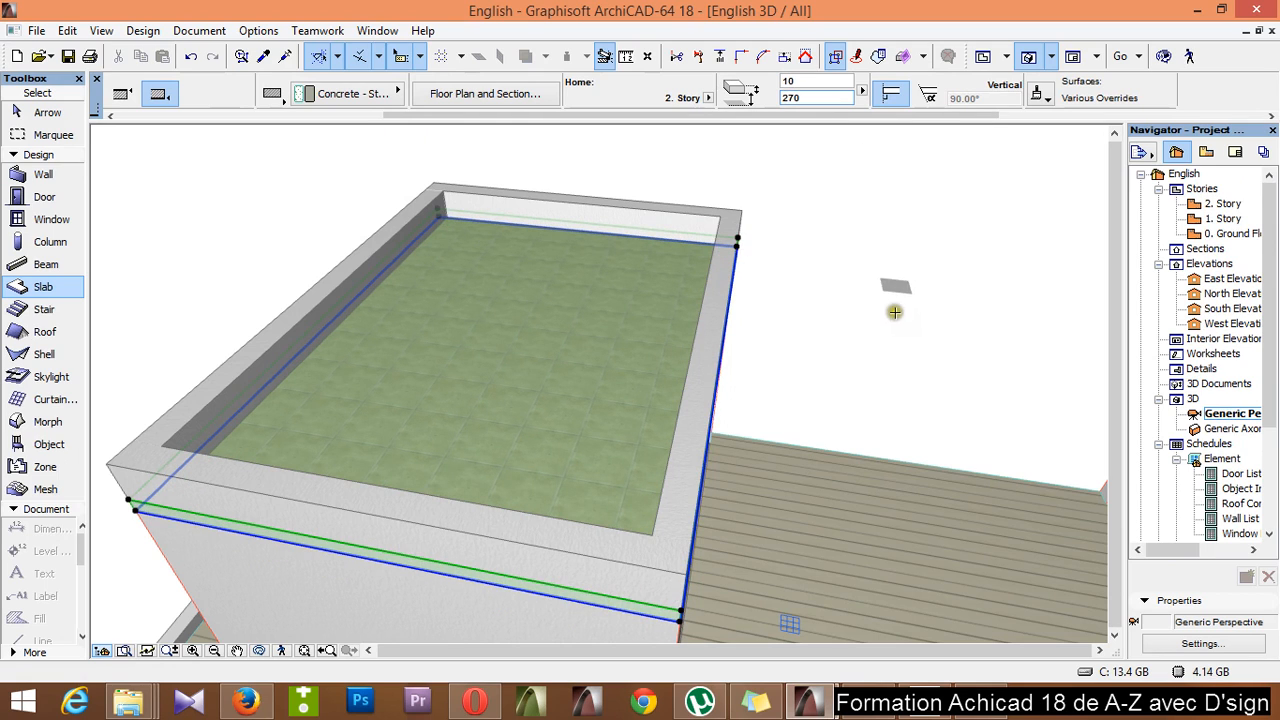
scroll(638, 319, "down", 8)
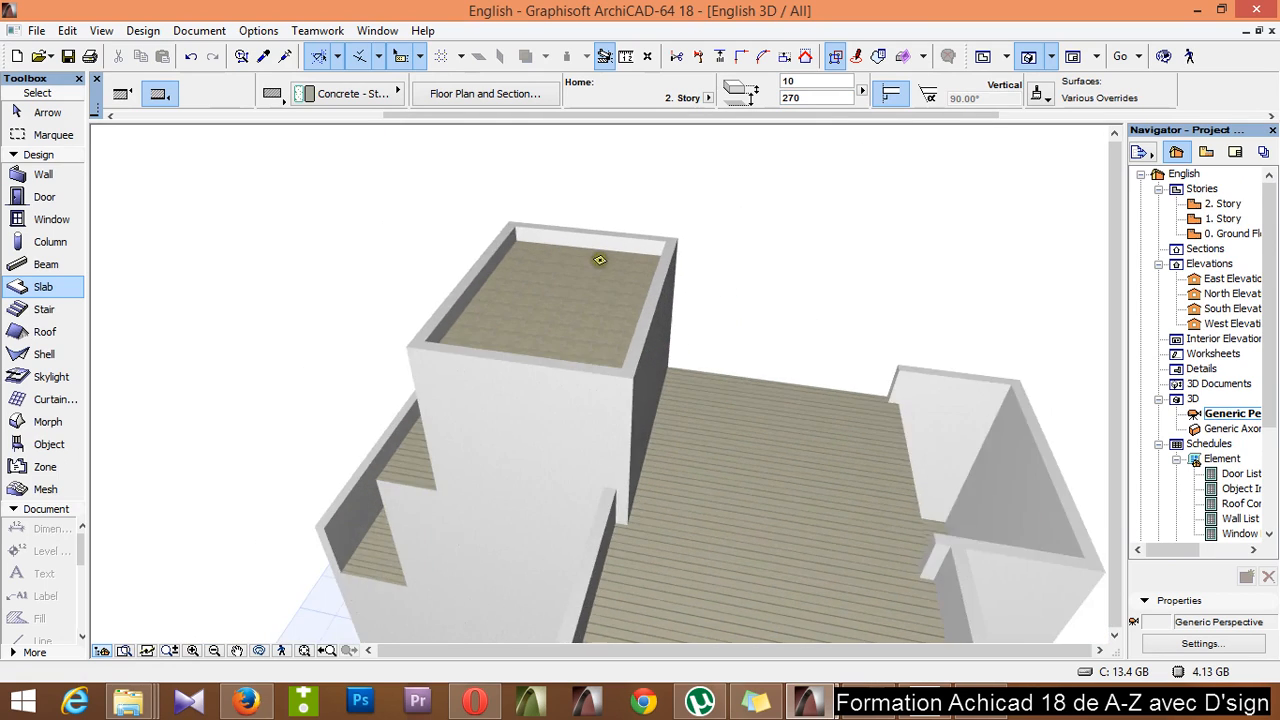
Return to the 2. Story floor plan and start a single-plane roof with the Roof tool
scroll(916, 515, "up", 1)
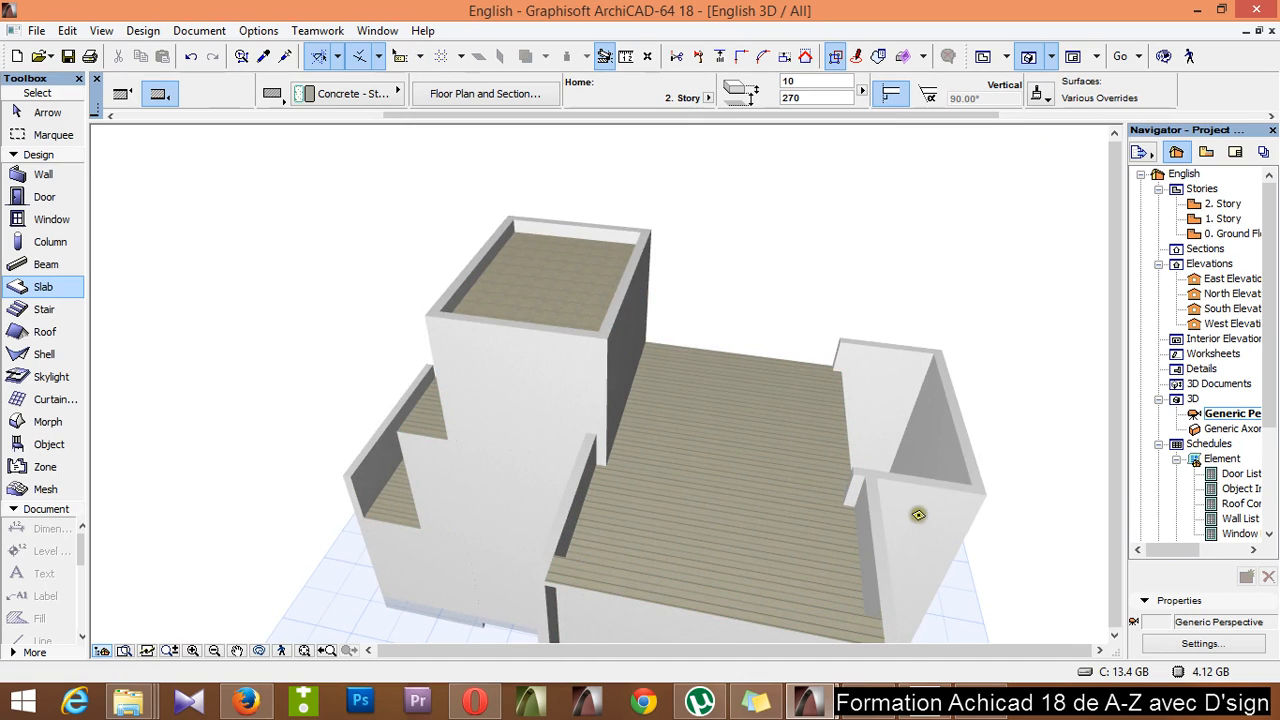
key("Escape")
key("F2")
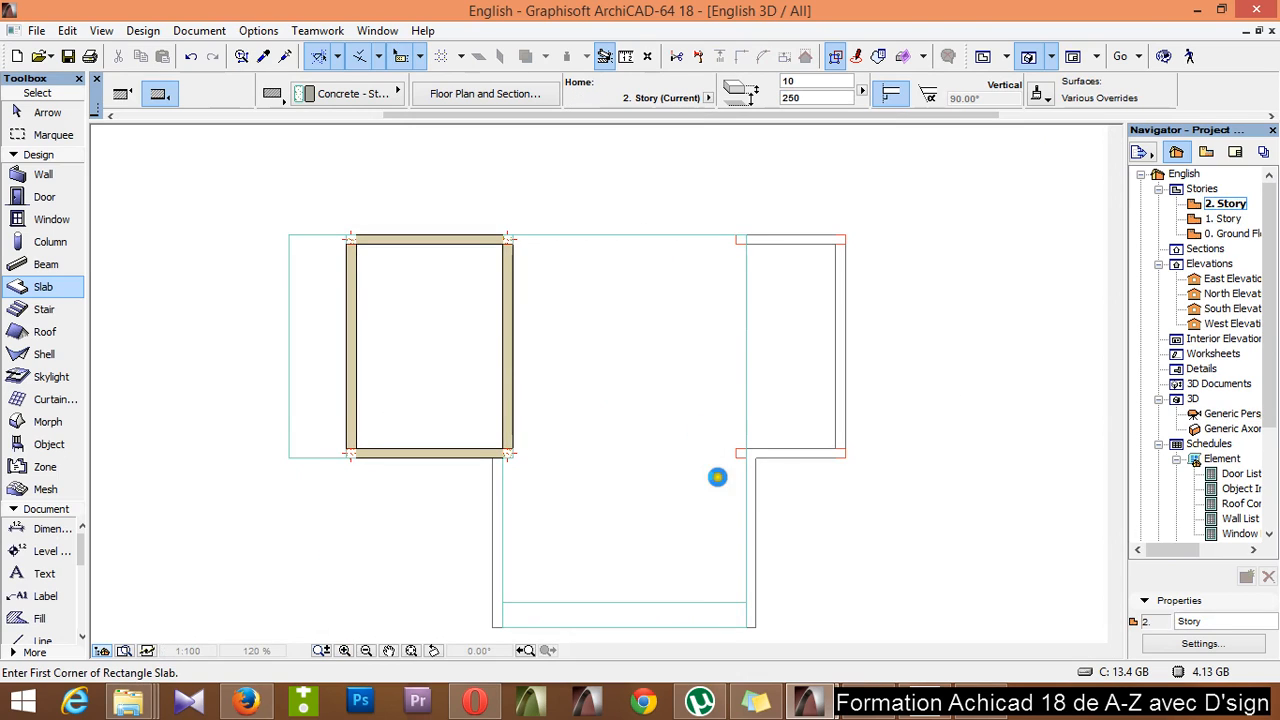
scroll(680, 440, "up", 1)
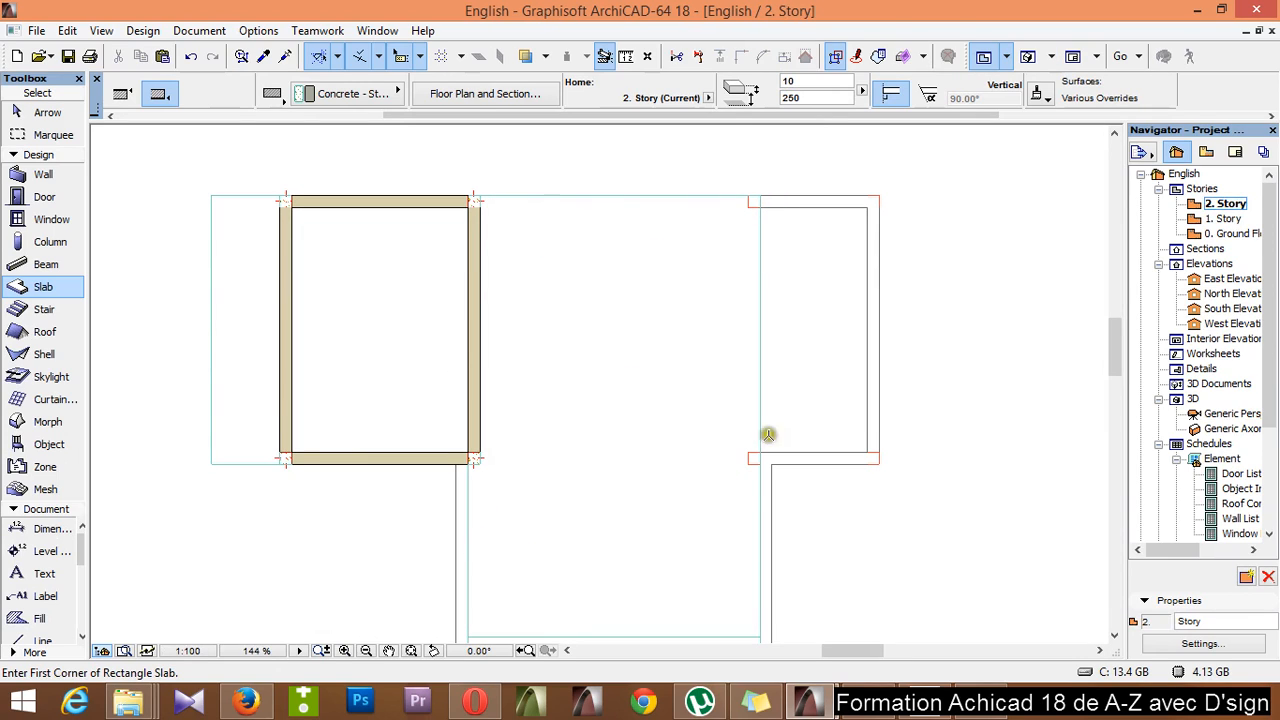
left_click(44, 332)
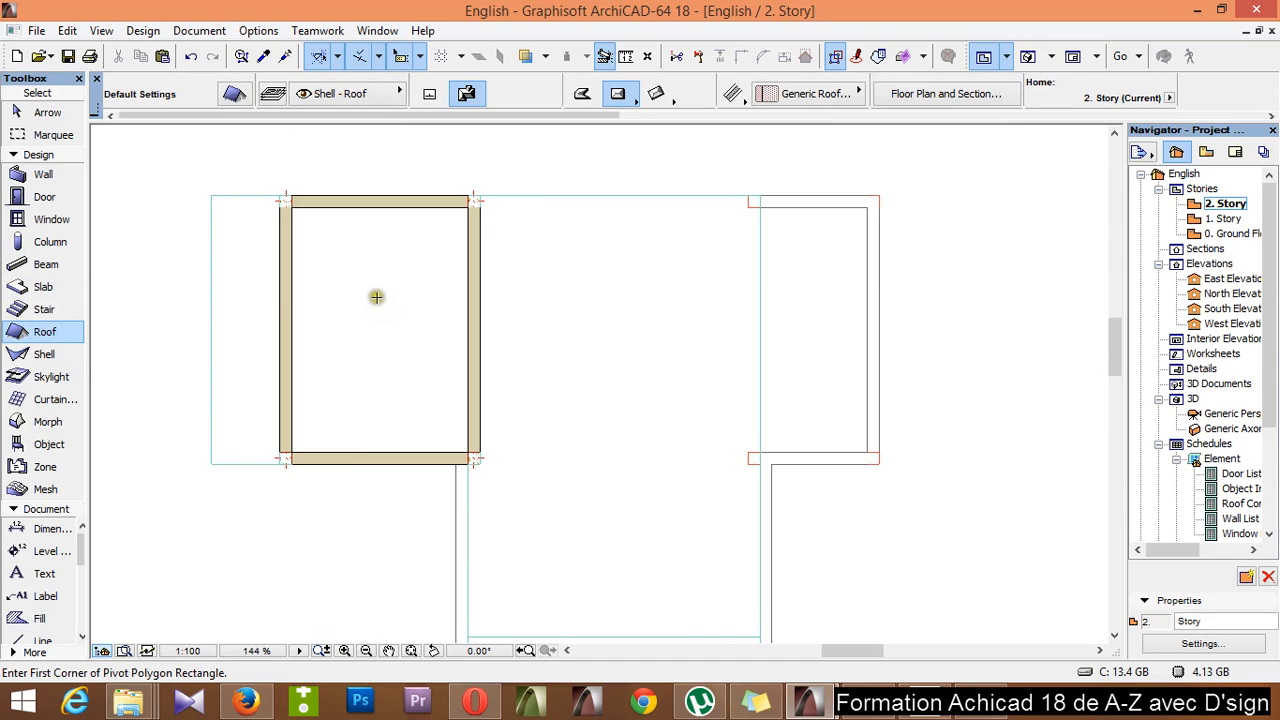
left_click(432, 94)
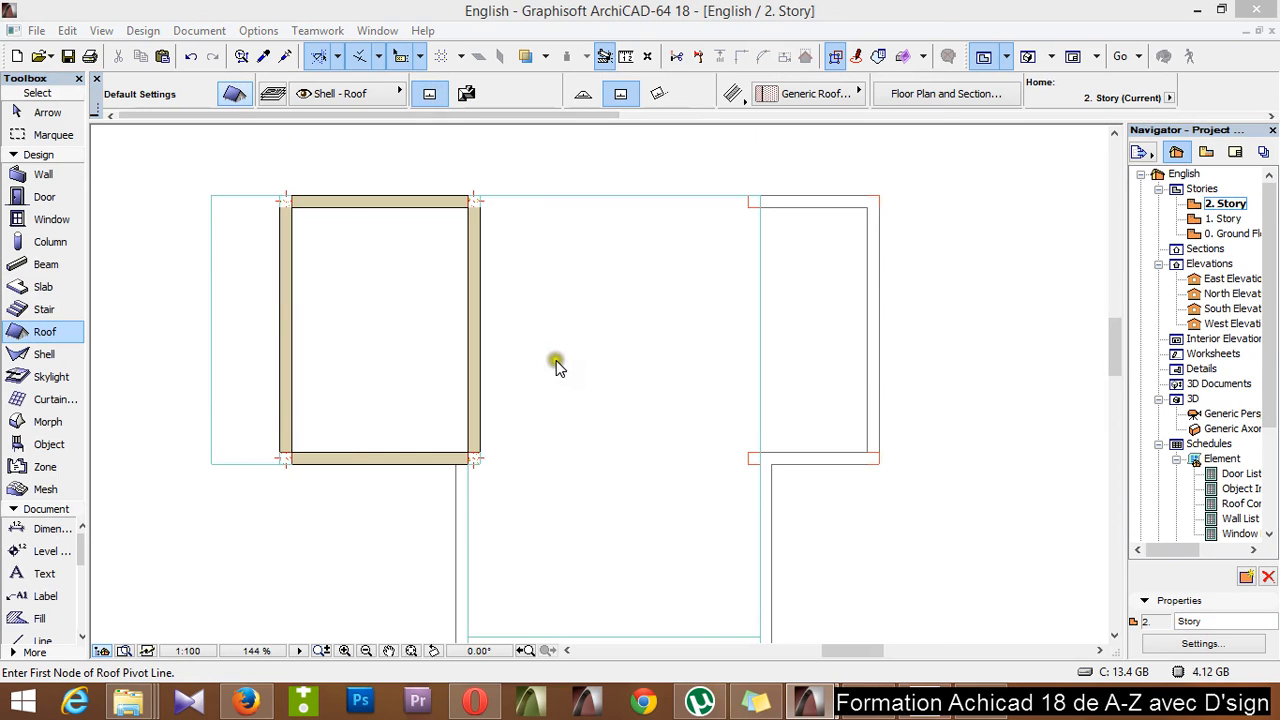
Set the default roof to a basic structure with a thickness of 20
key("ctrl+t")
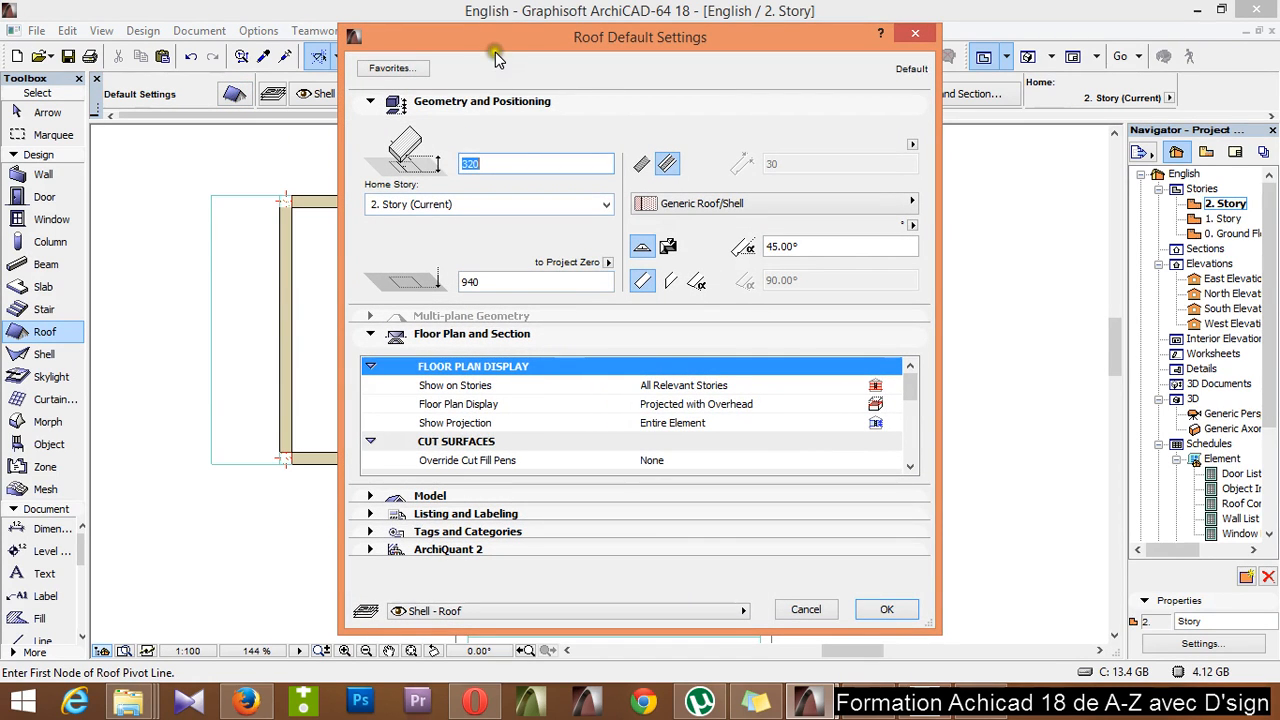
left_click_drag(499, 50, 612, 50)
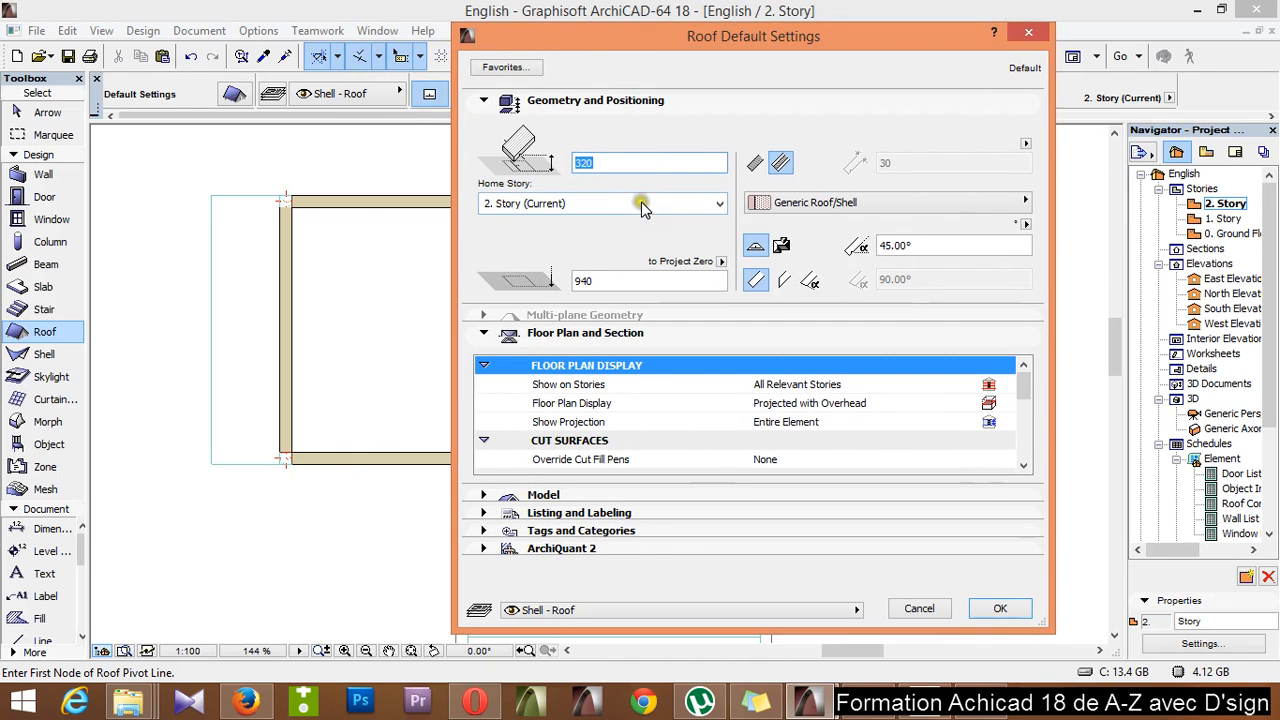
left_click(757, 165)
double_click(886, 163)
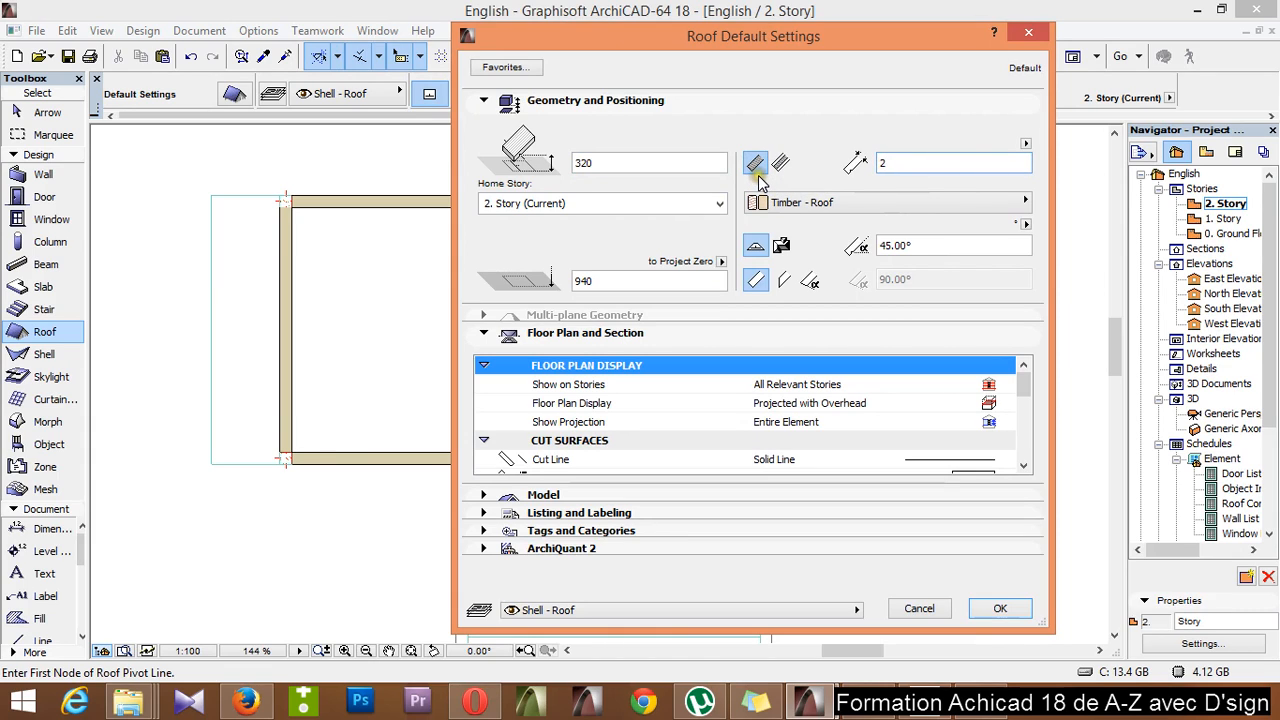
type("20")
Set the default roof's offset from the home story to 270 and its pitch to 5°
left_click(491, 169)
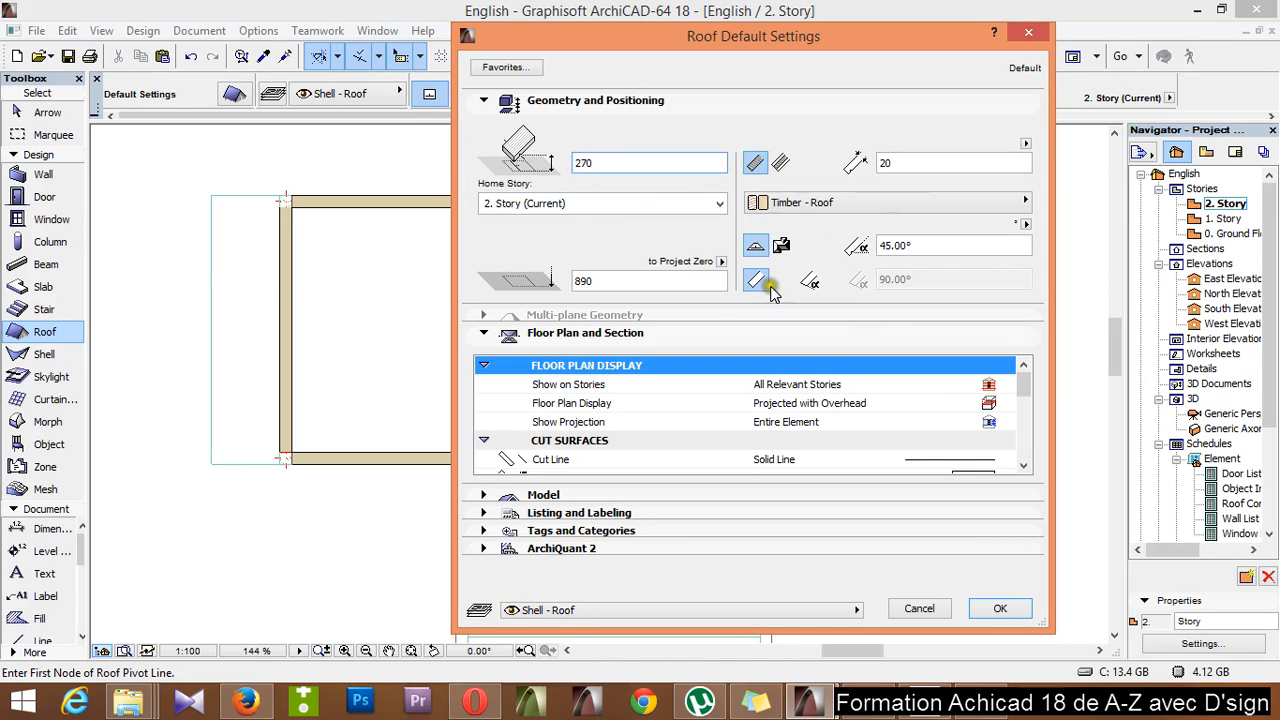
left_click(727, 284)
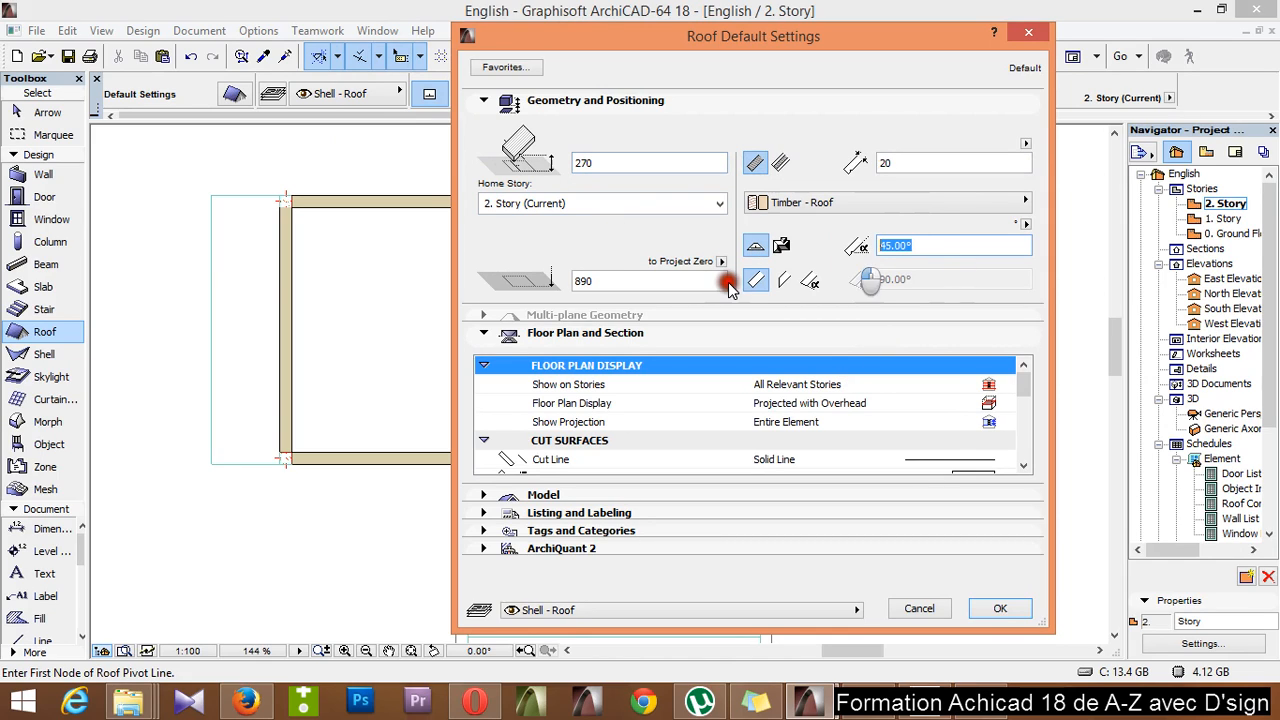
left_click(888, 248)
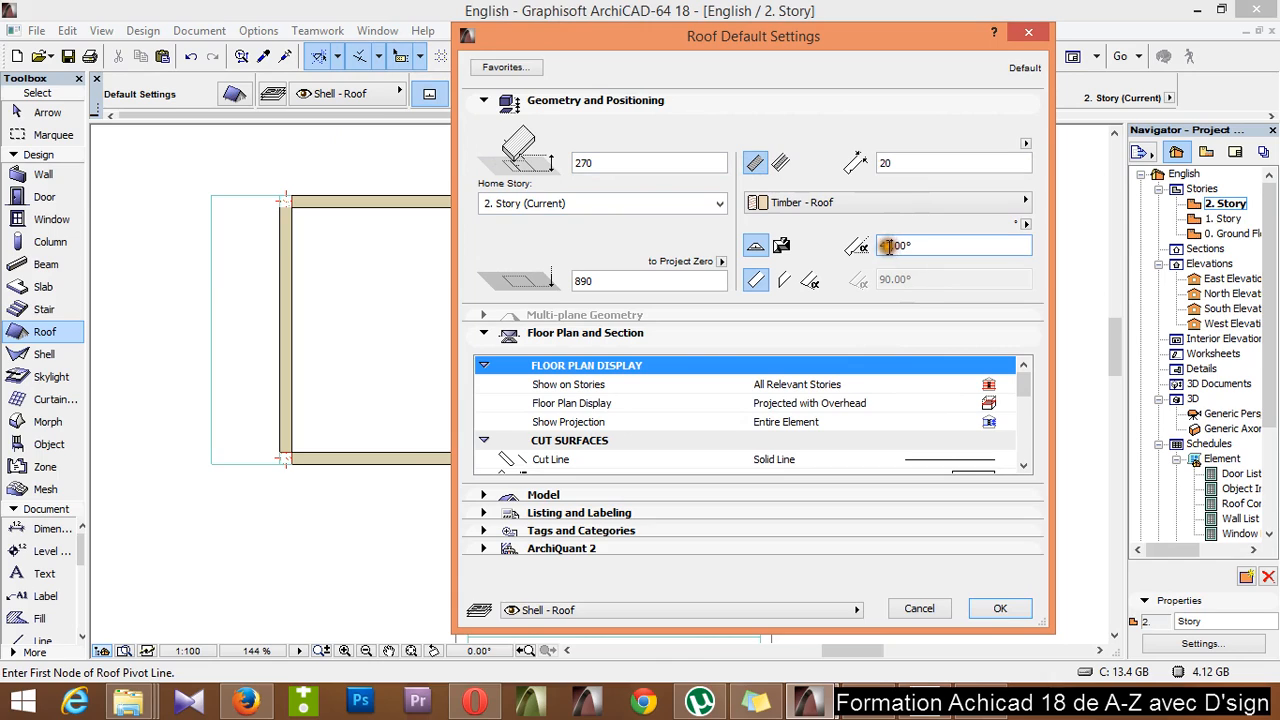
left_click(886, 248)
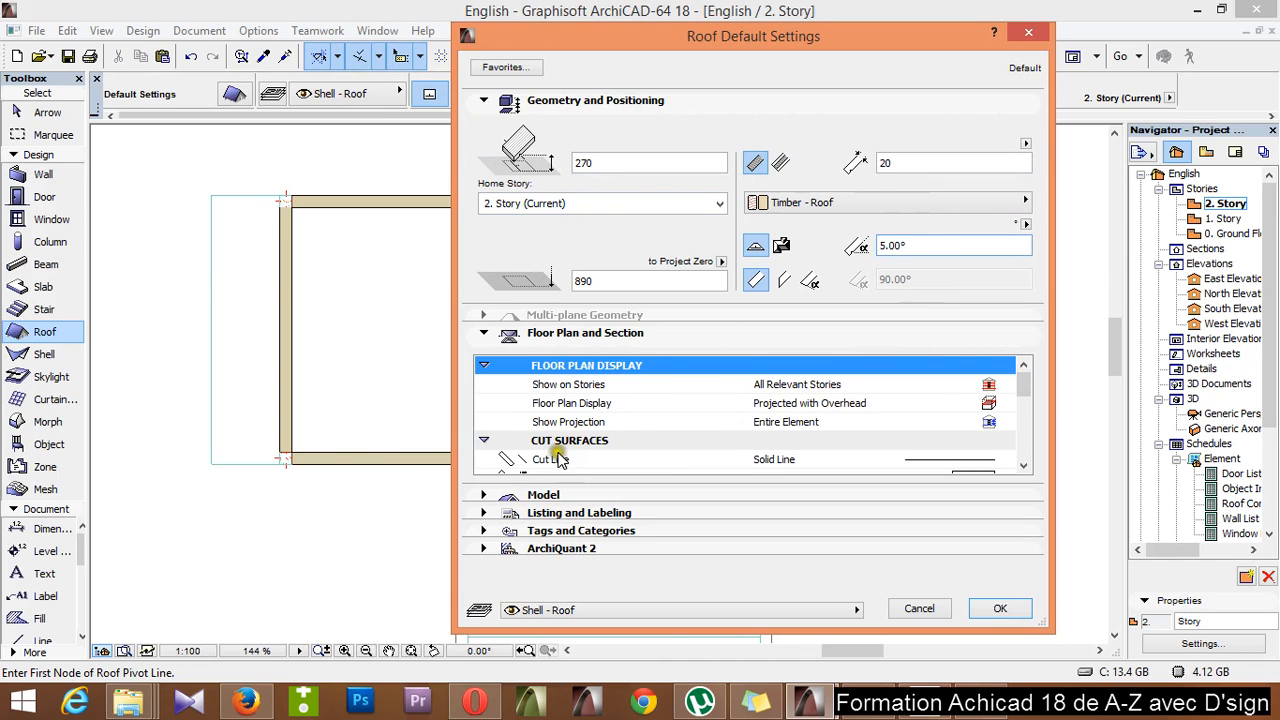
Override the default roof's top, edge and bottom surfaces with Stucco - White Rough, linking all three, and accept the roof settings
left_click(484, 495)
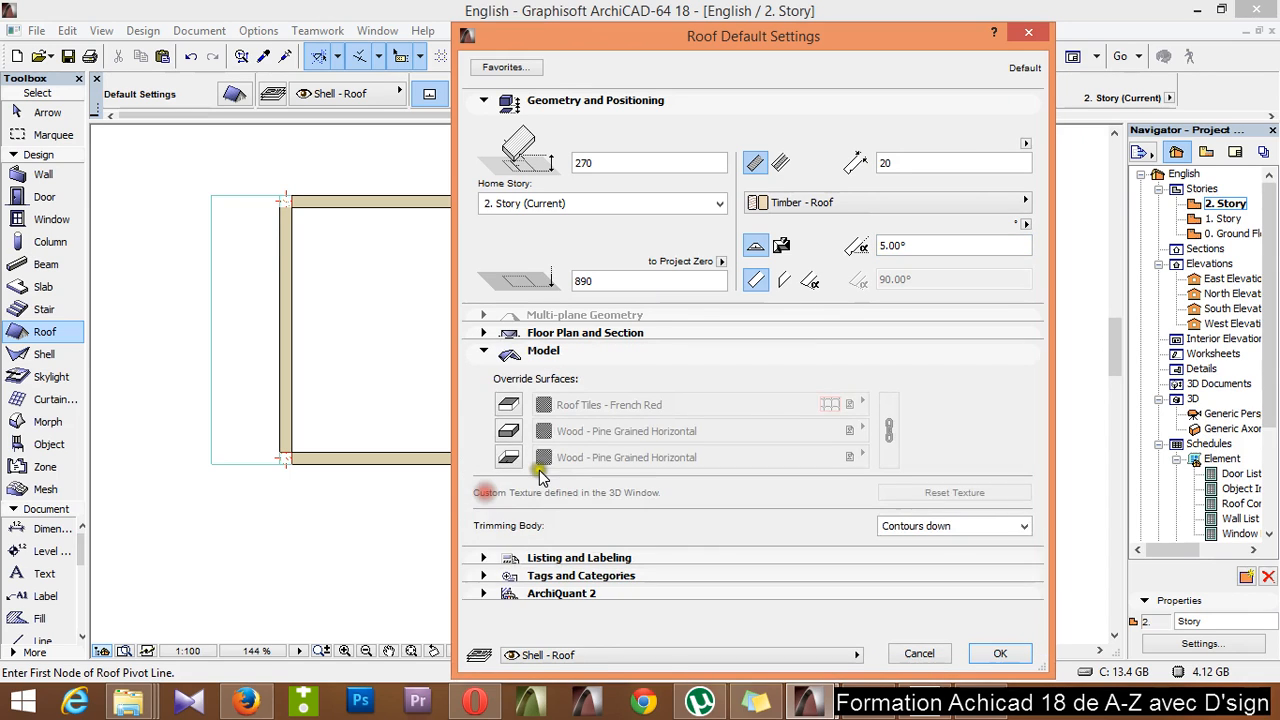
left_click(507, 434)
left_click(508, 457)
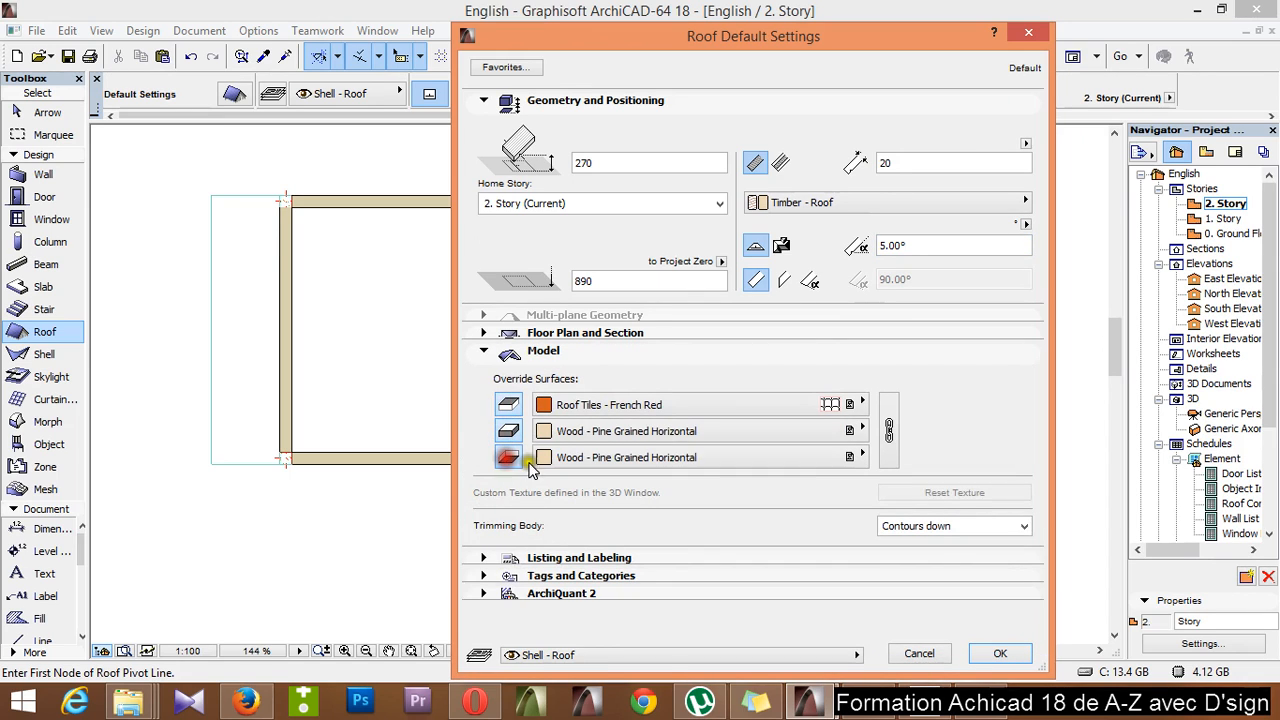
left_click(864, 404)
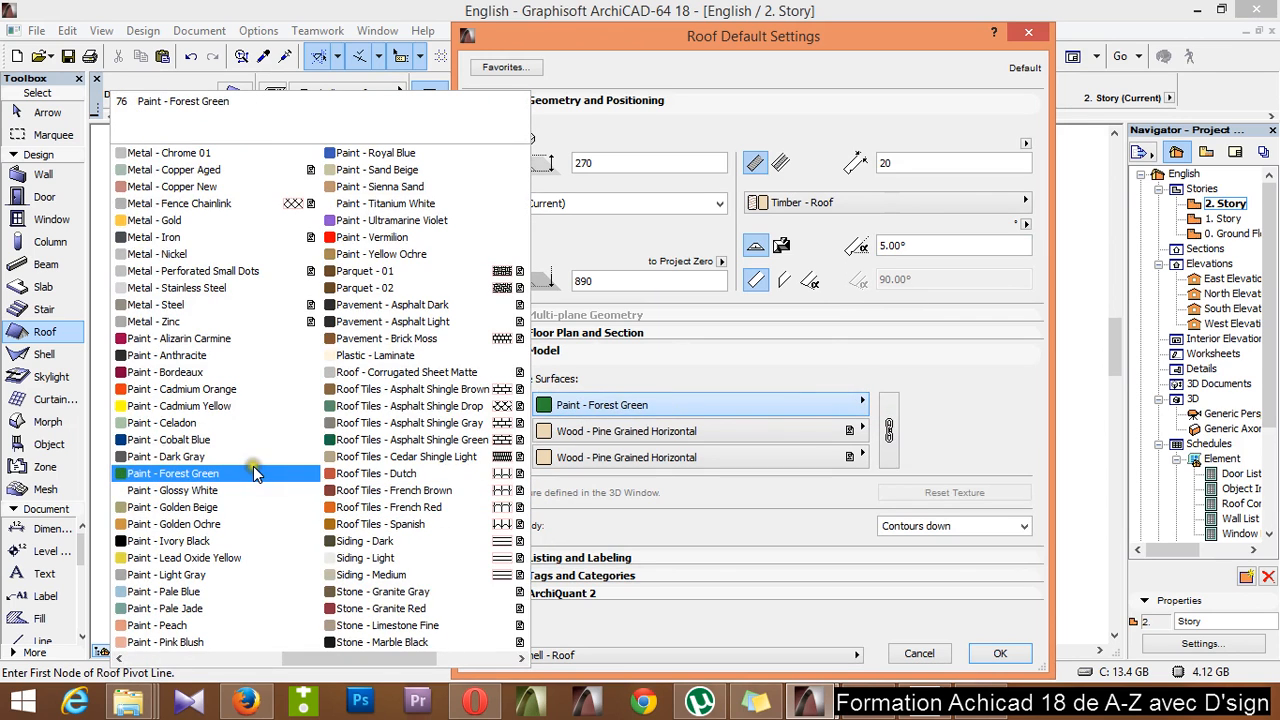
scroll(263, 466, "down", 2)
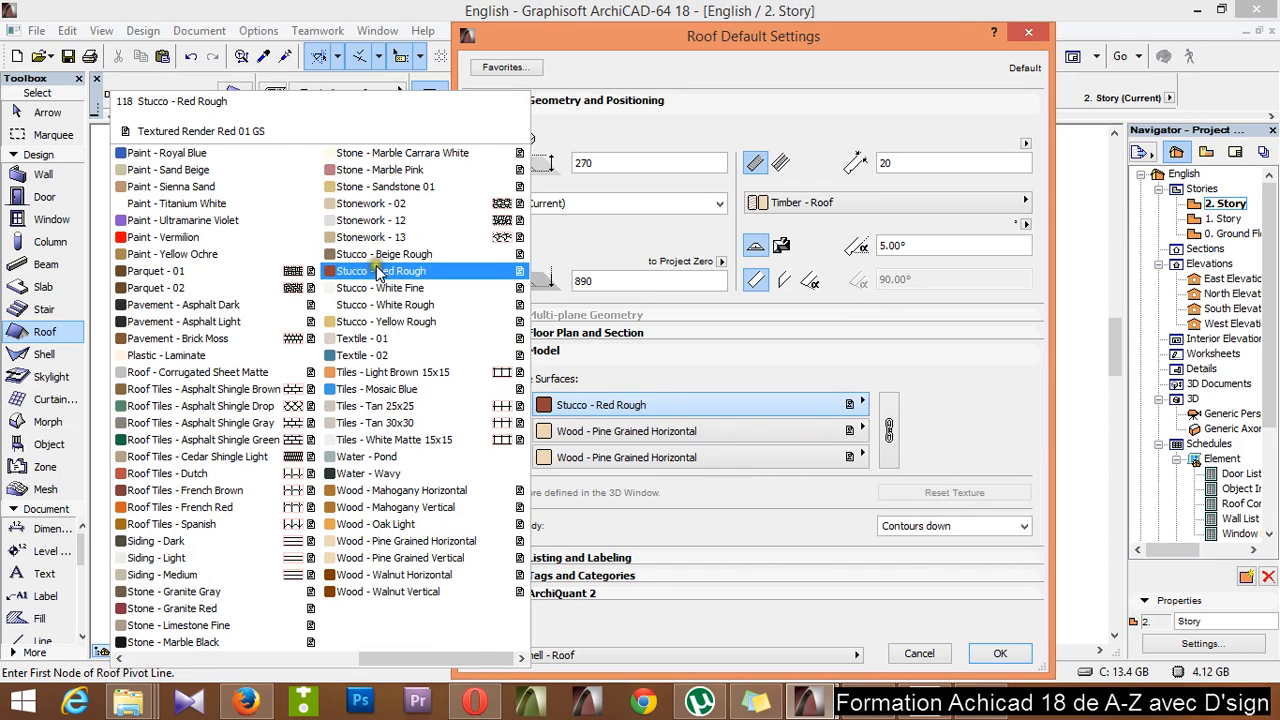
left_click(380, 306)
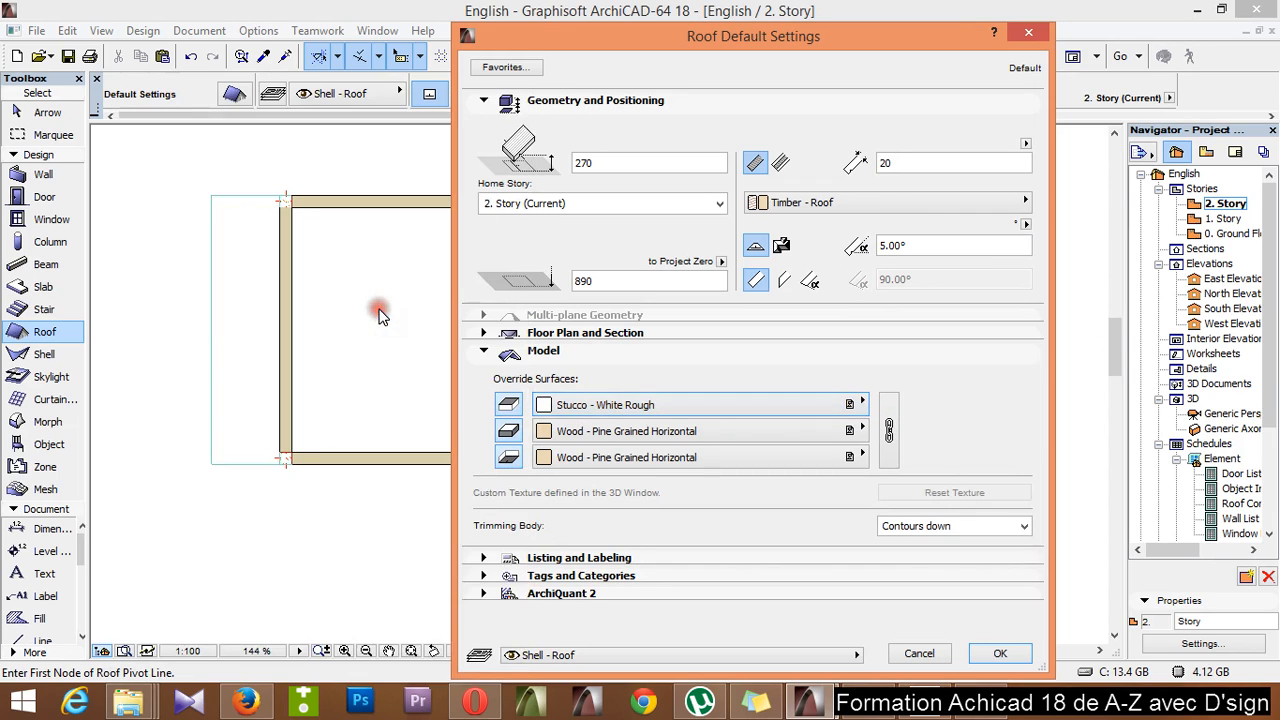
left_click(889, 428)
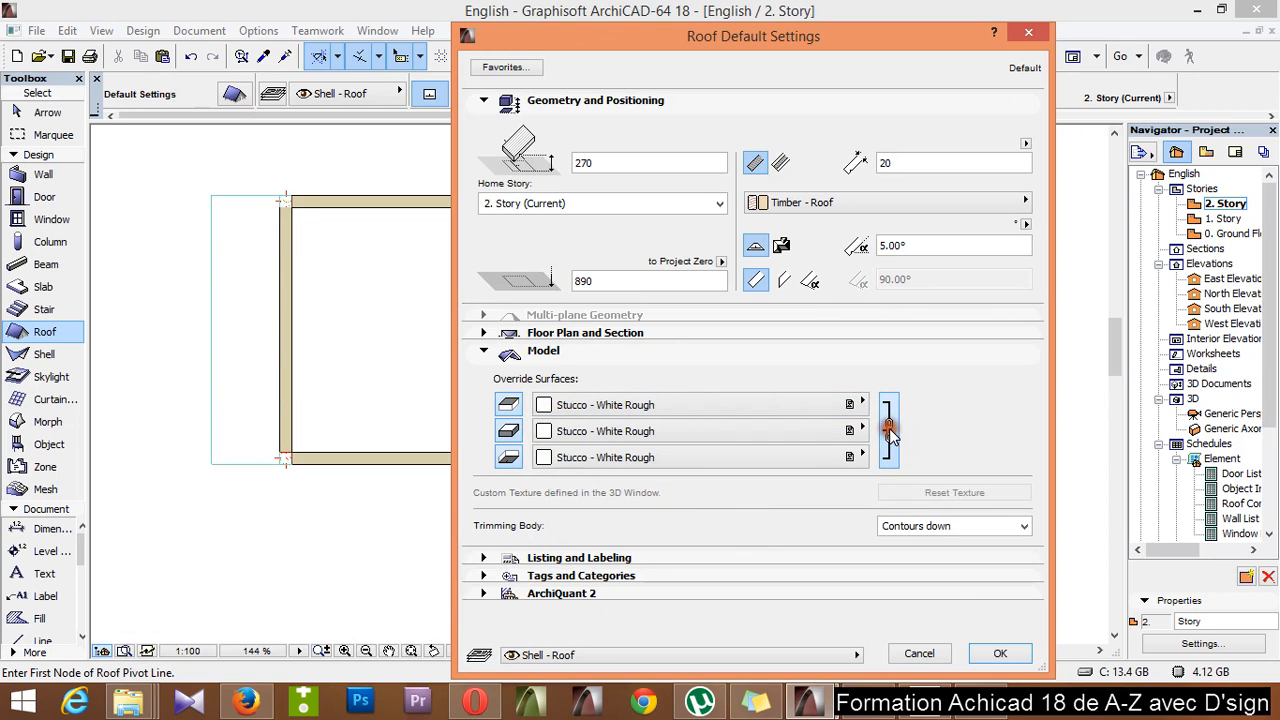
left_click(999, 655)
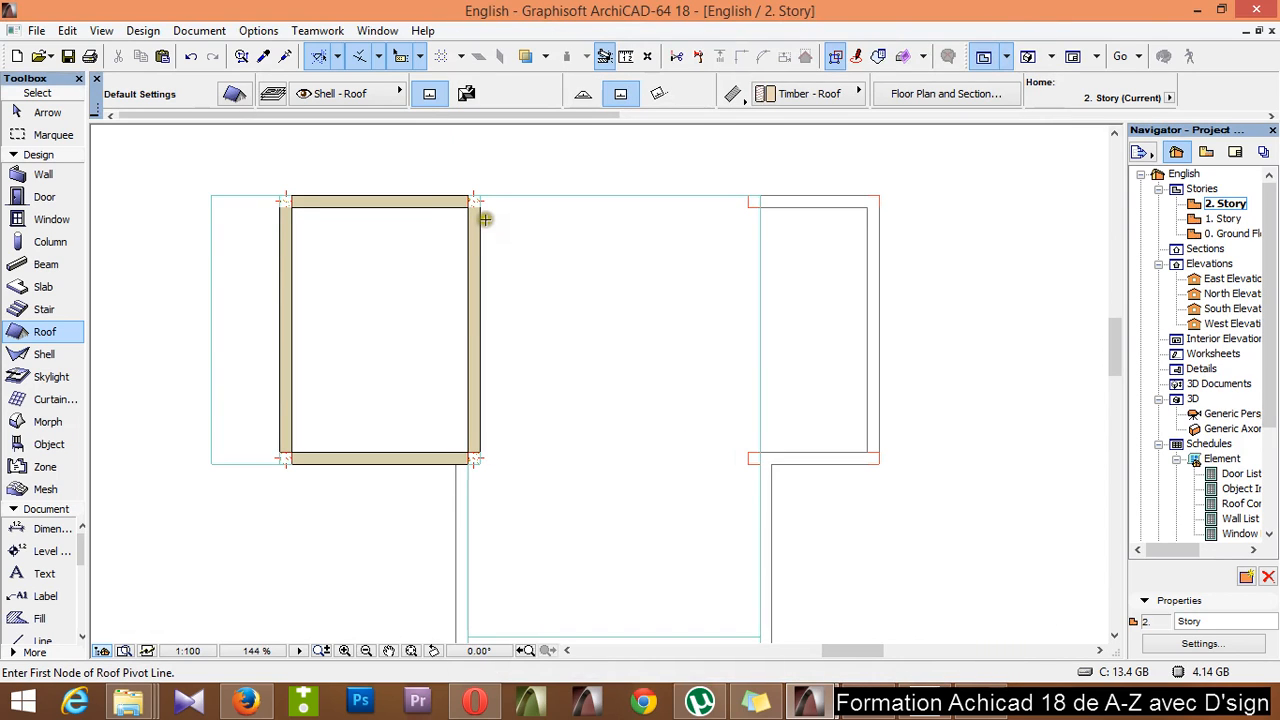
Draw a rectangular roof about 470 by 572 over the terrace, pivoting along the tower's terrace-side wall and rising away from it, and inspect it in 3D
left_click(479, 196)
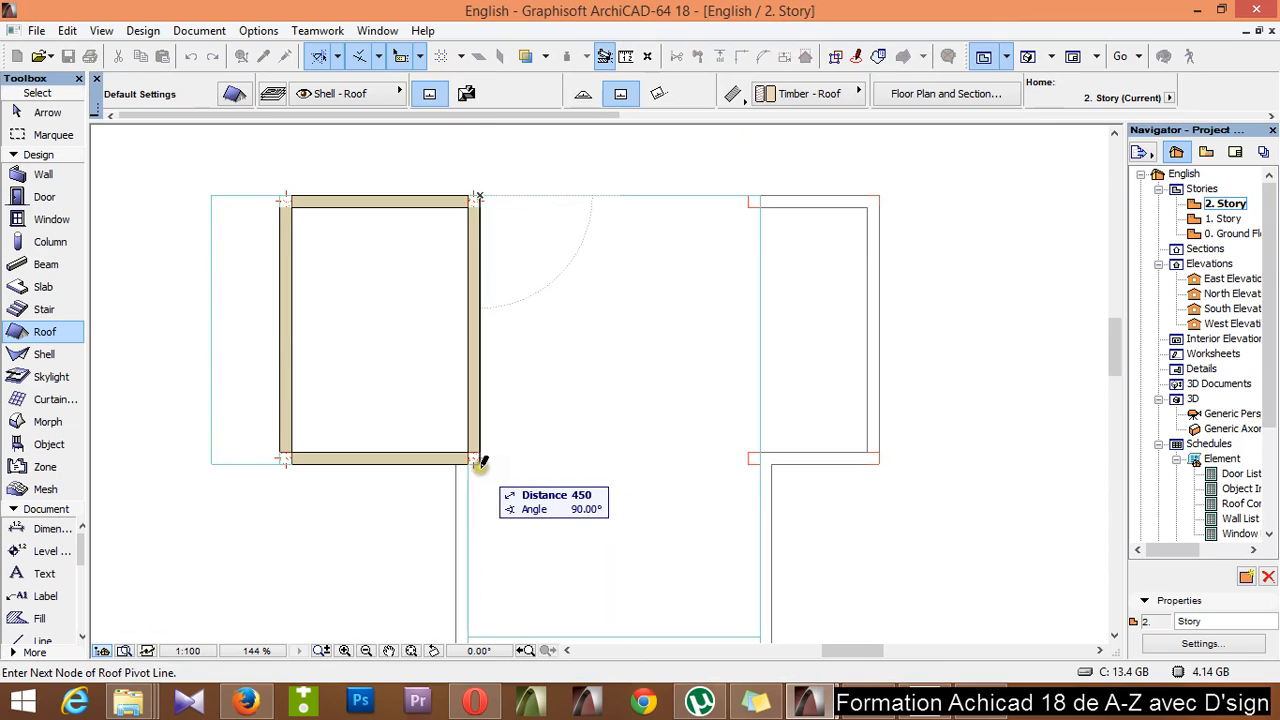
left_click(481, 461)
left_click(664, 347)
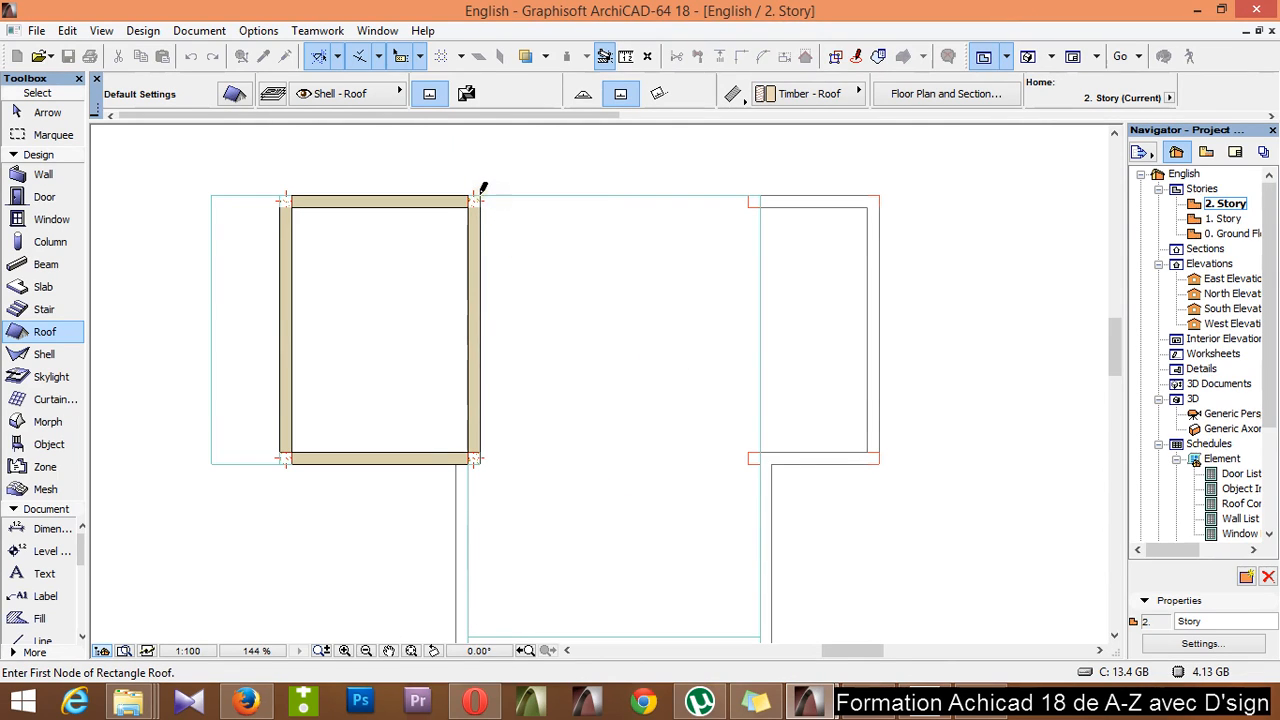
left_click(481, 195)
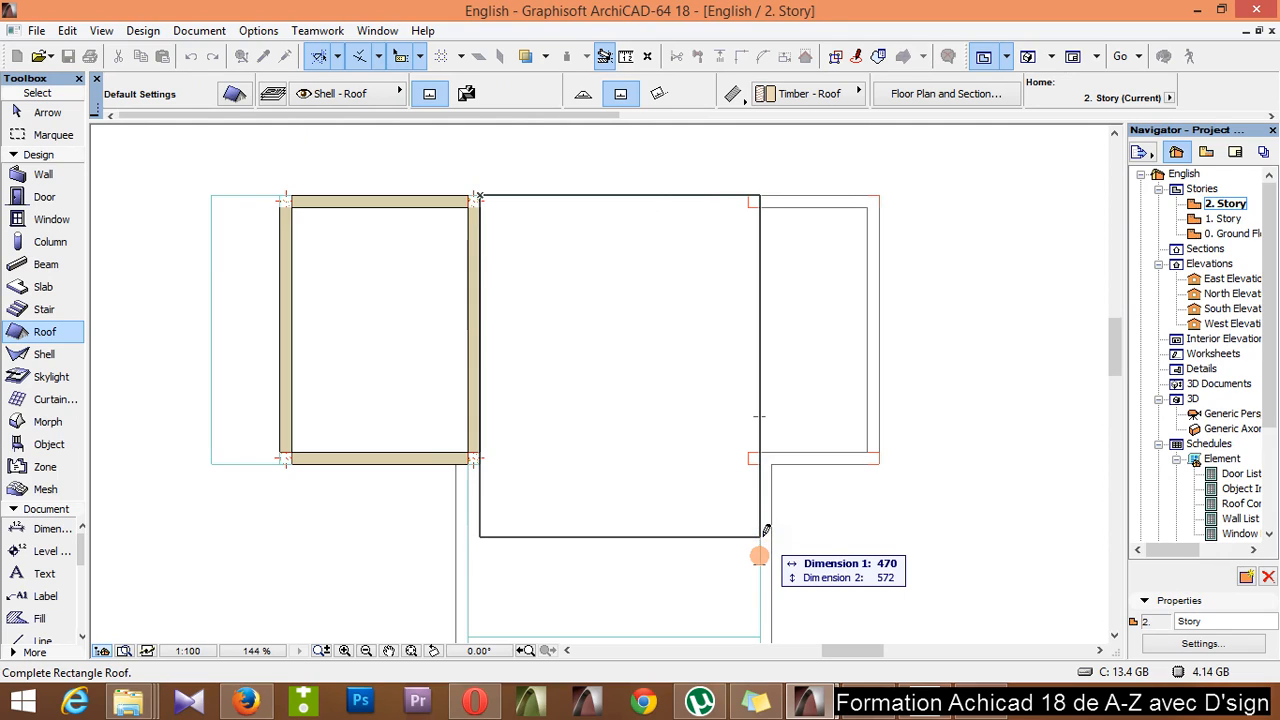
left_click(764, 535)
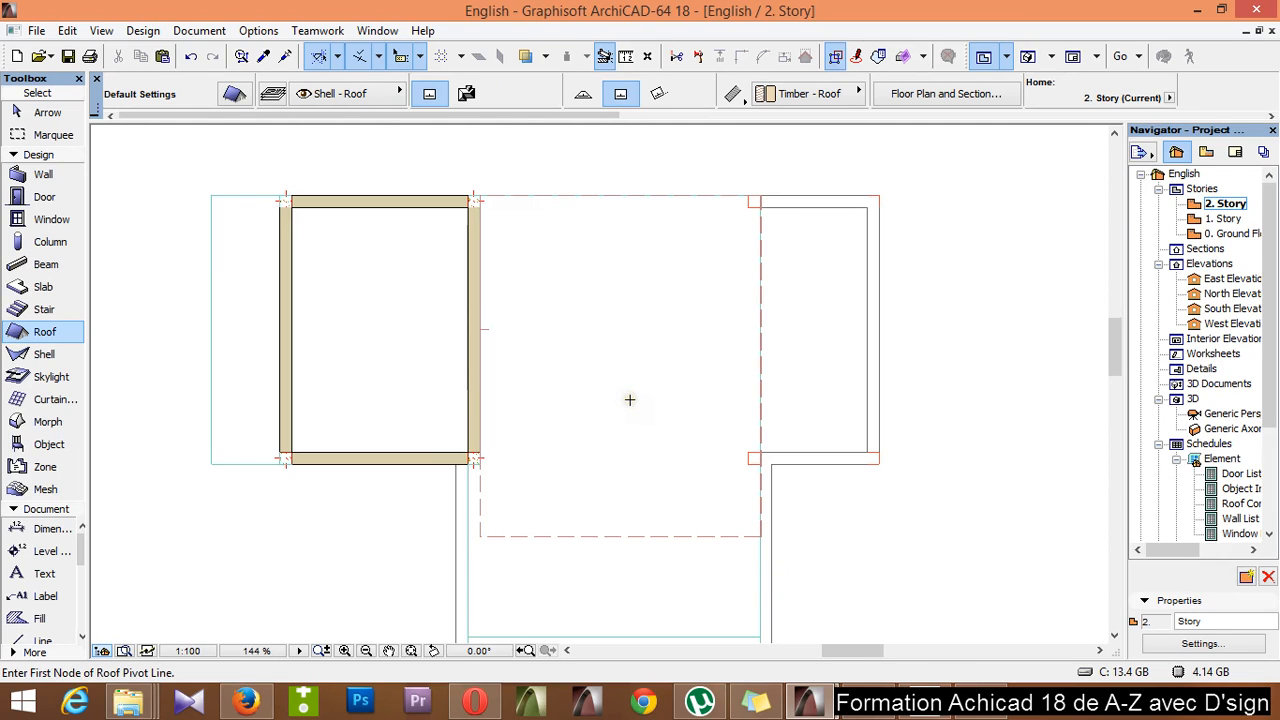
key("F3")
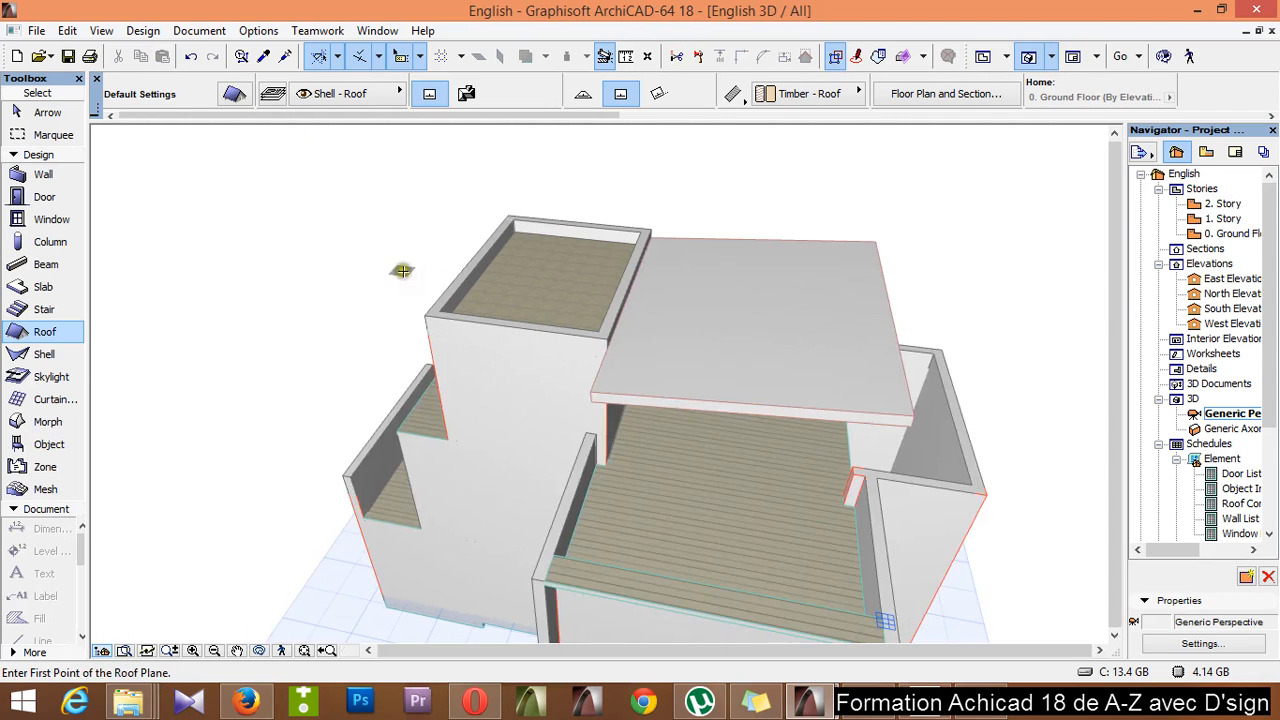
scroll(402, 270, "down", 5)
middle_click_drag(409, 274, 612, 290, "shift")
scroll(586, 286, "up", 5)
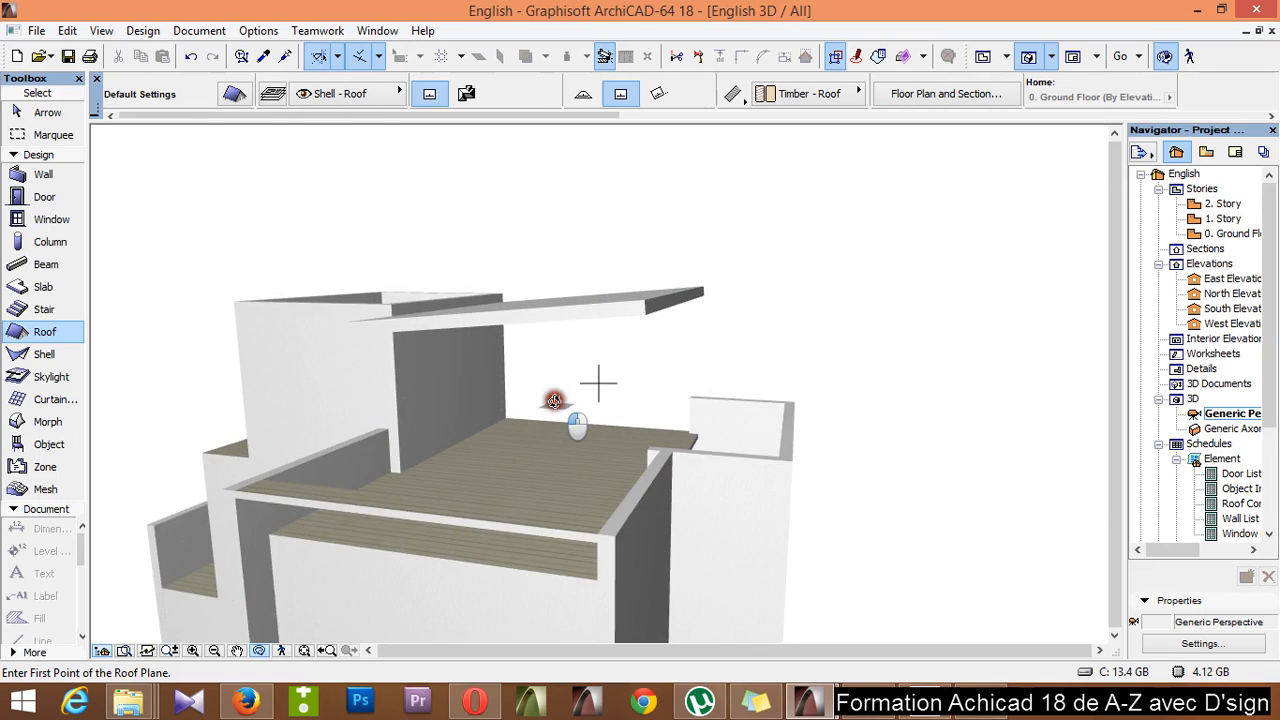
middle_click_drag(571, 423, 614, 374, "shift")
scroll(546, 363, "up", 4)
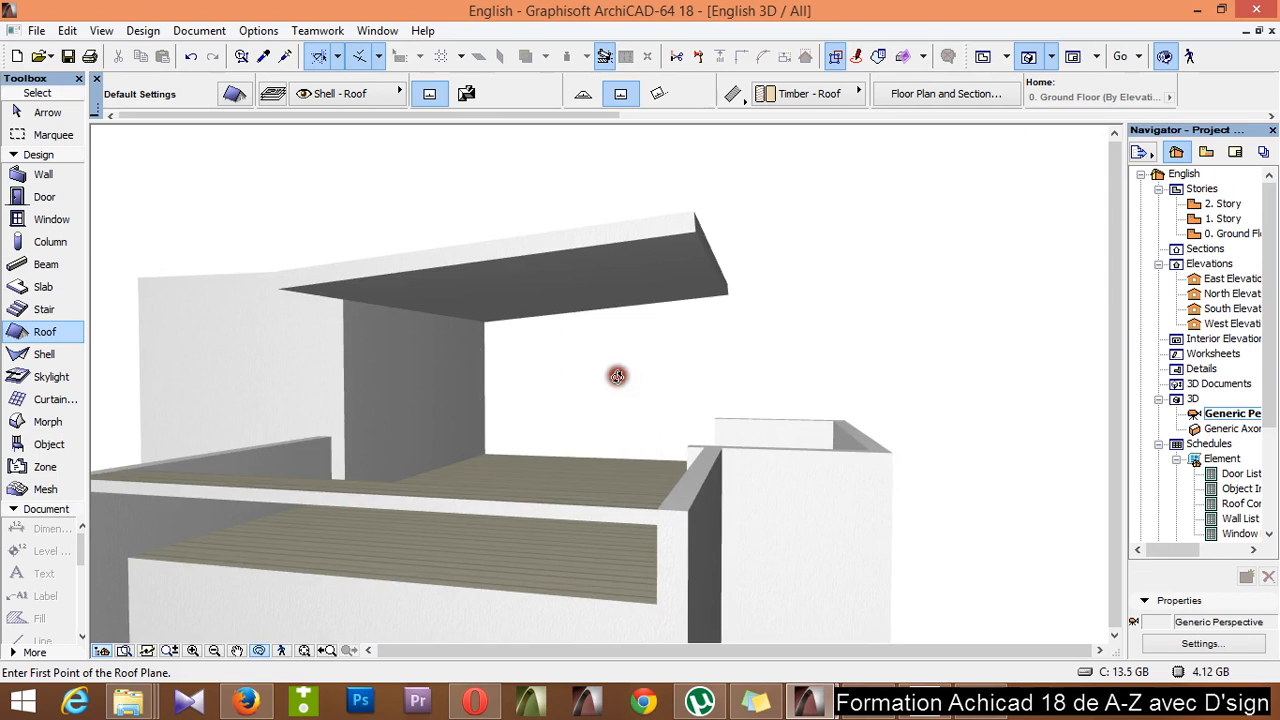
Return to the 2. Story floor plan and set the default column to a circular profile
key("F2")
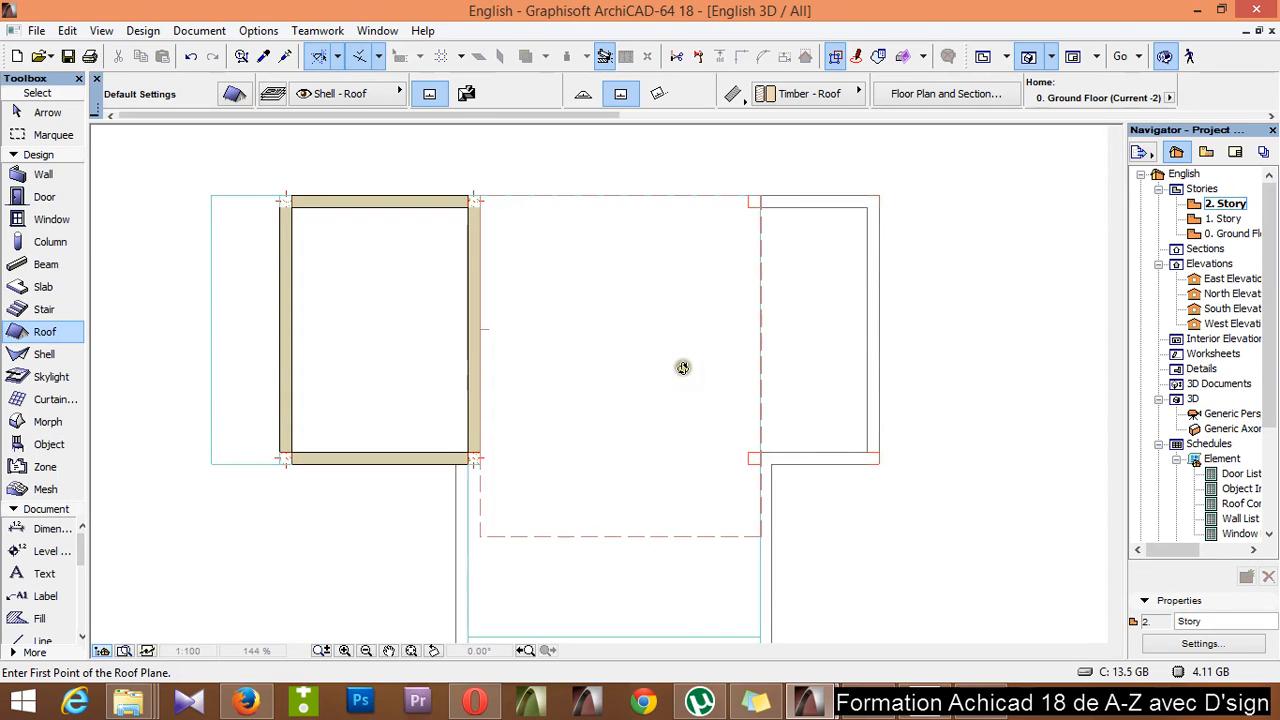
left_click(50, 243)
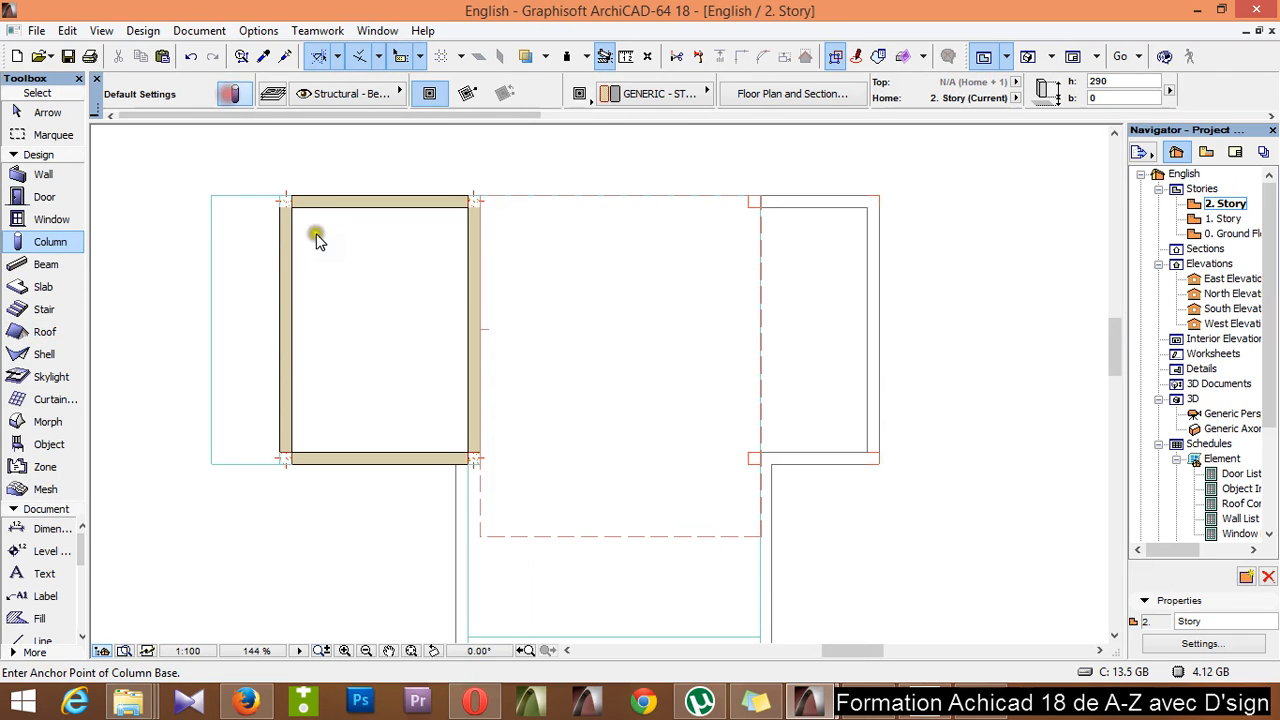
key("ctrl+t")
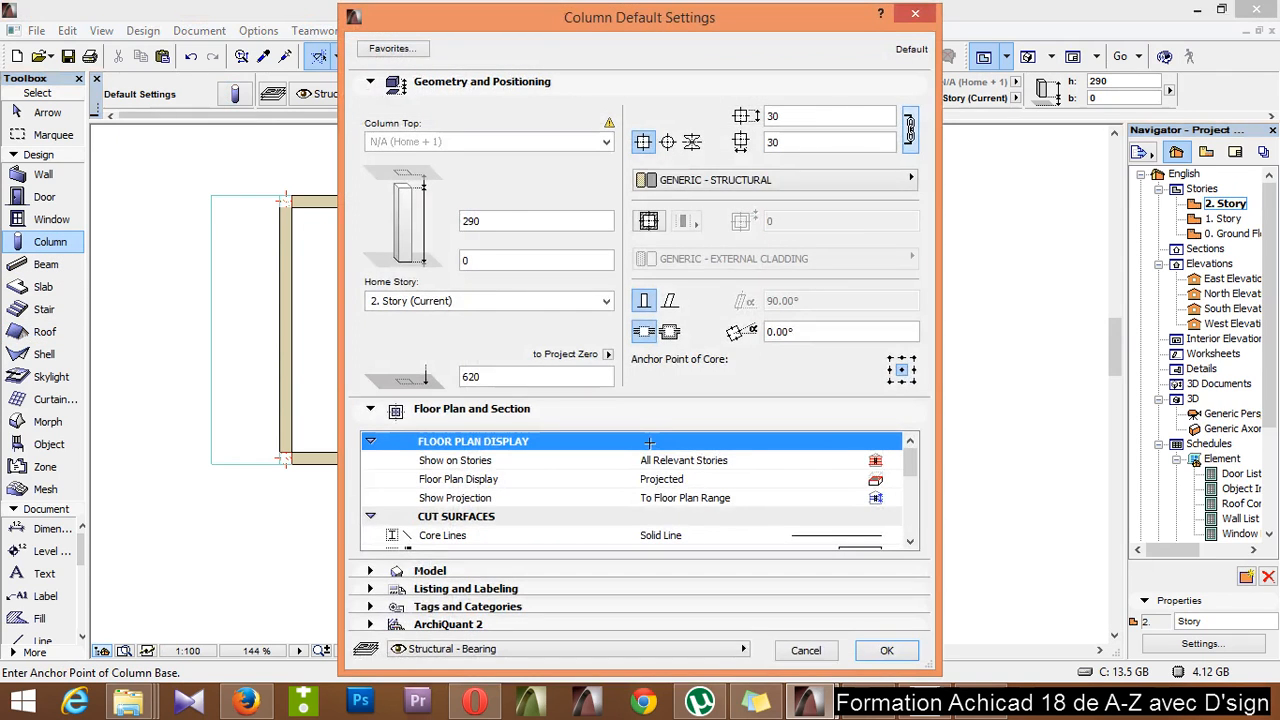
left_click(667, 141)
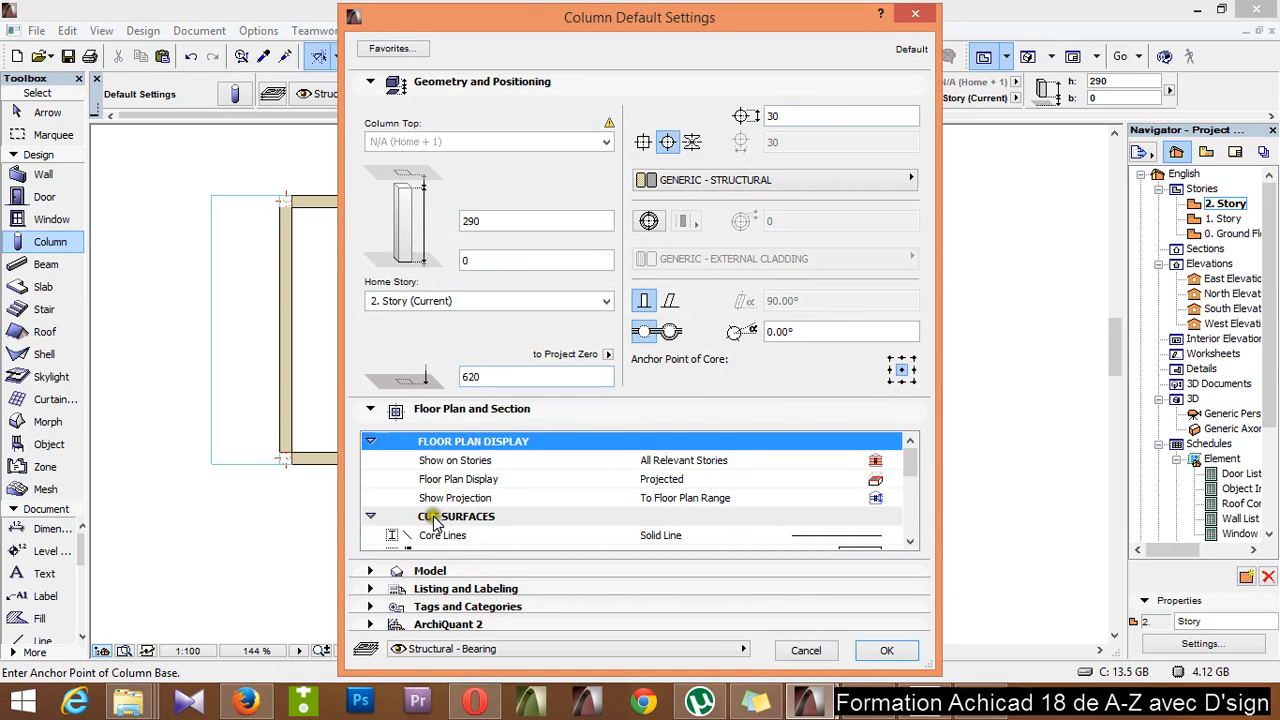
Override the default column's surface with Stucco - White Rough and accept the column settings
left_click(391, 570)
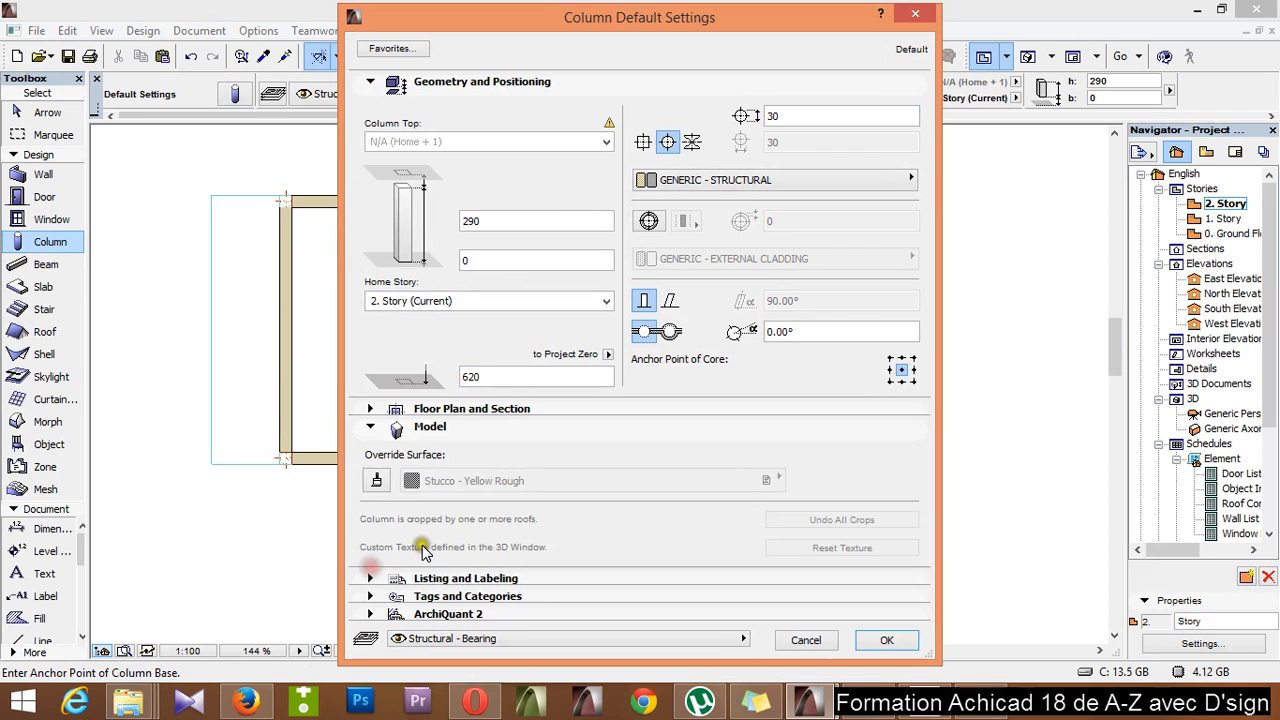
left_click(380, 480)
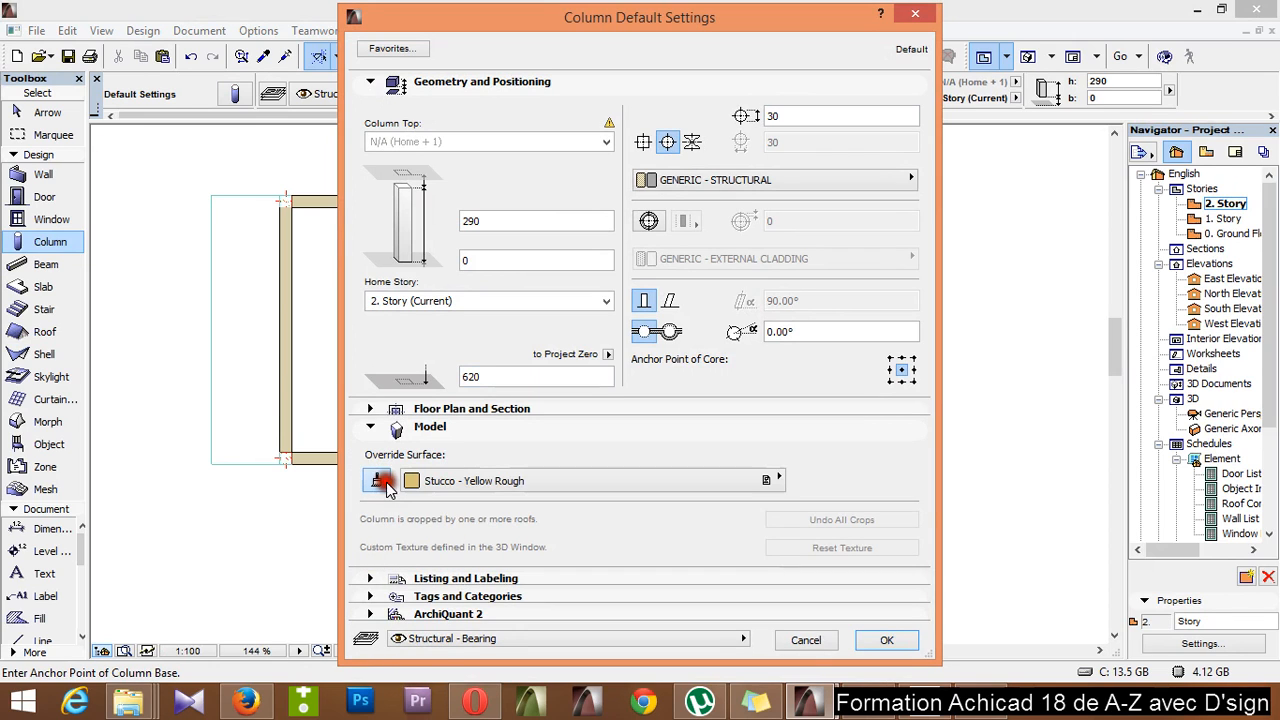
left_click(779, 480)
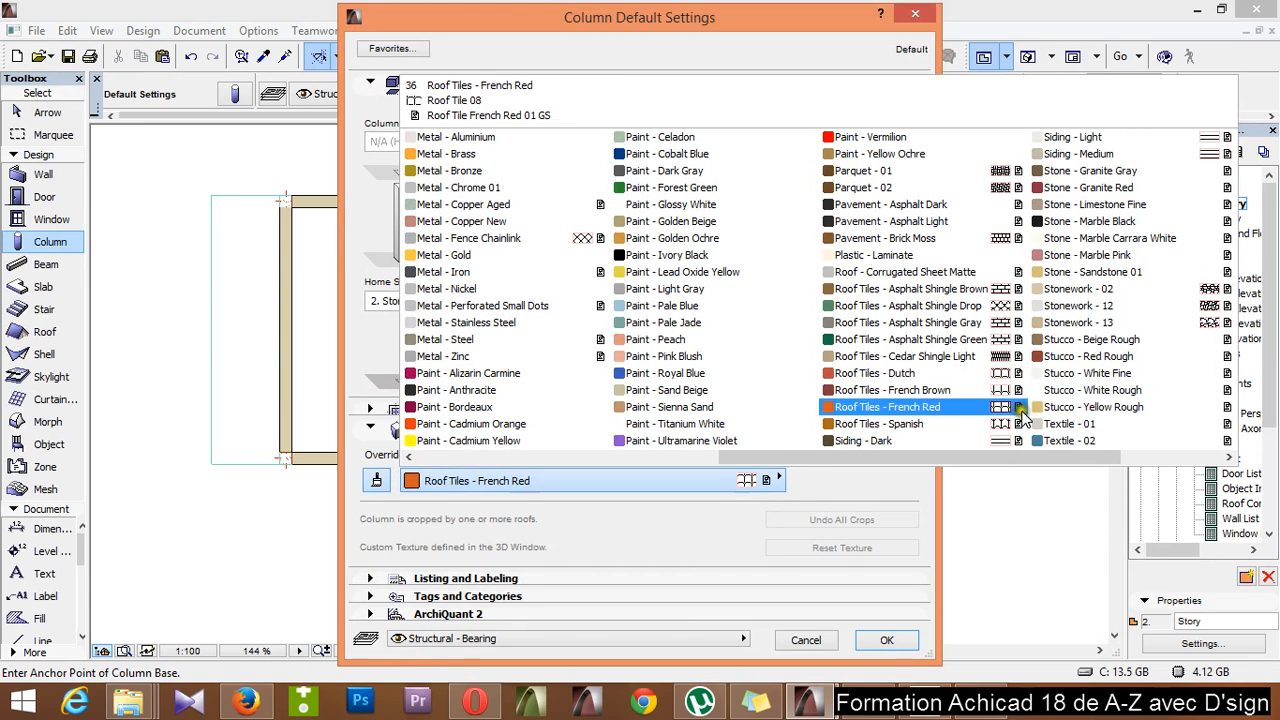
left_click(1082, 391)
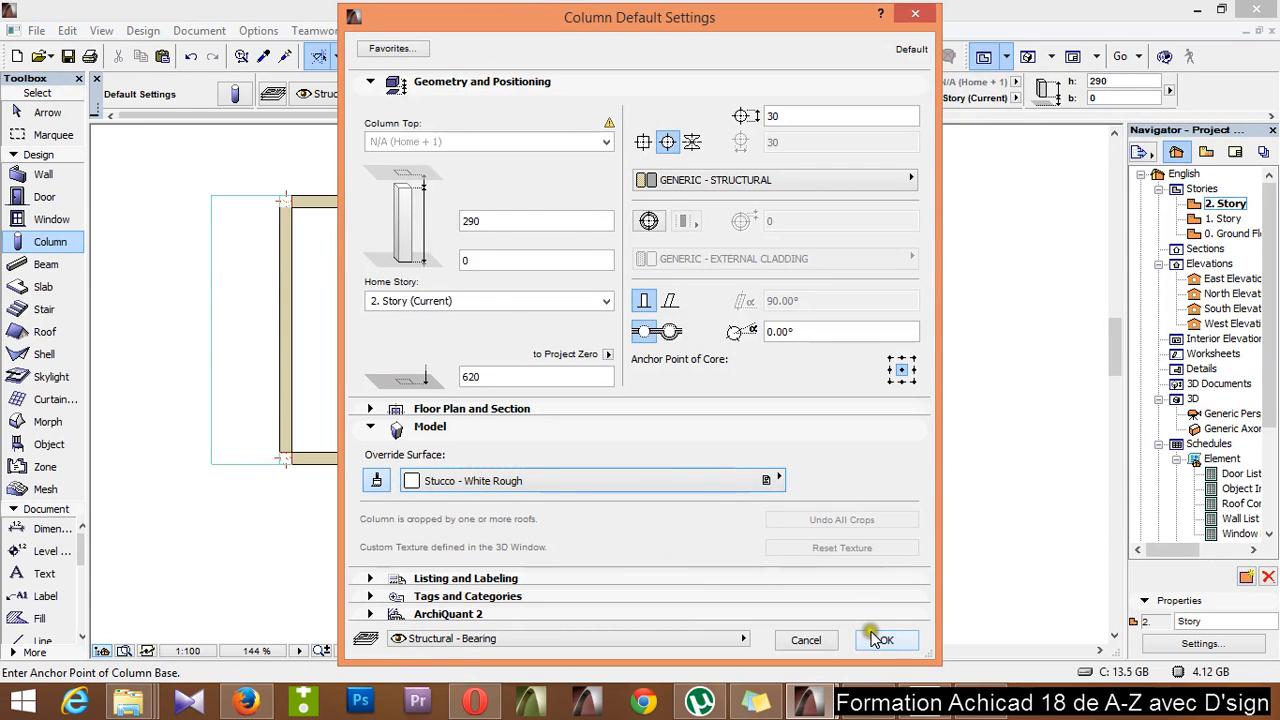
left_click(887, 638)
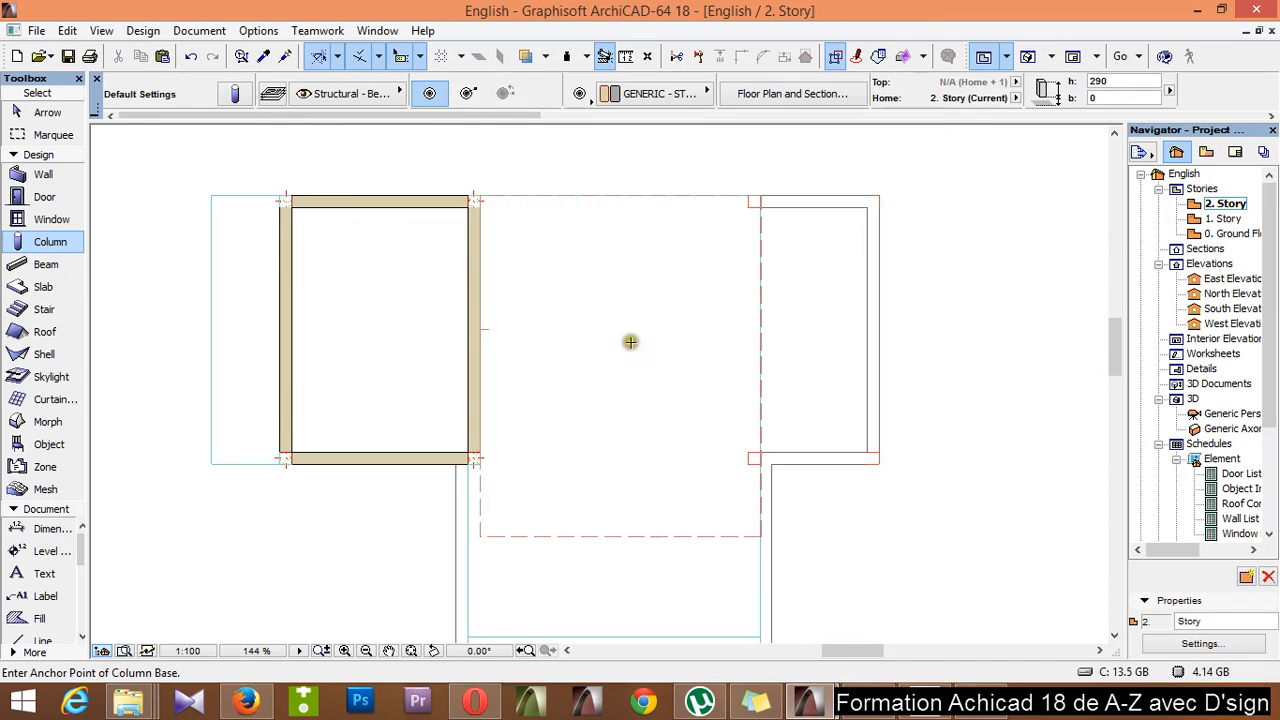
Create a guide line segment across the terrace roof, from the midpoint of one end edge straight to the opposite edge
left_click(379, 60)
left_click(338, 58)
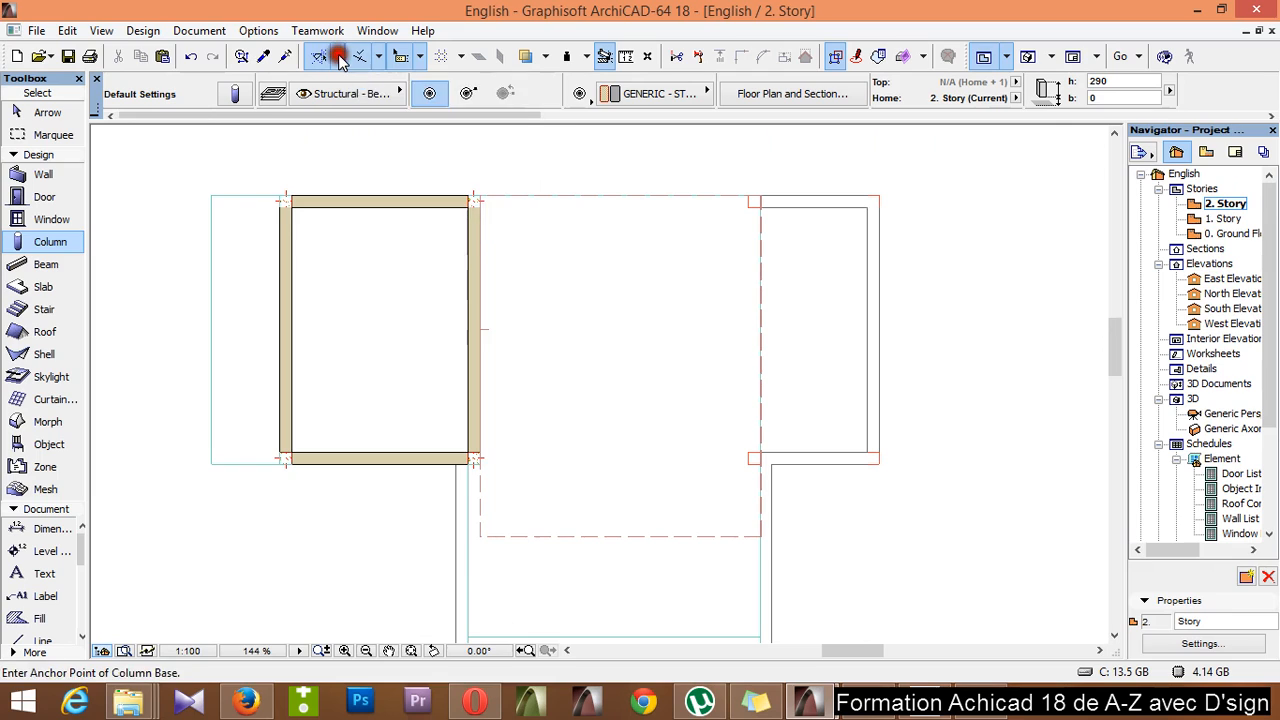
left_click(370, 86)
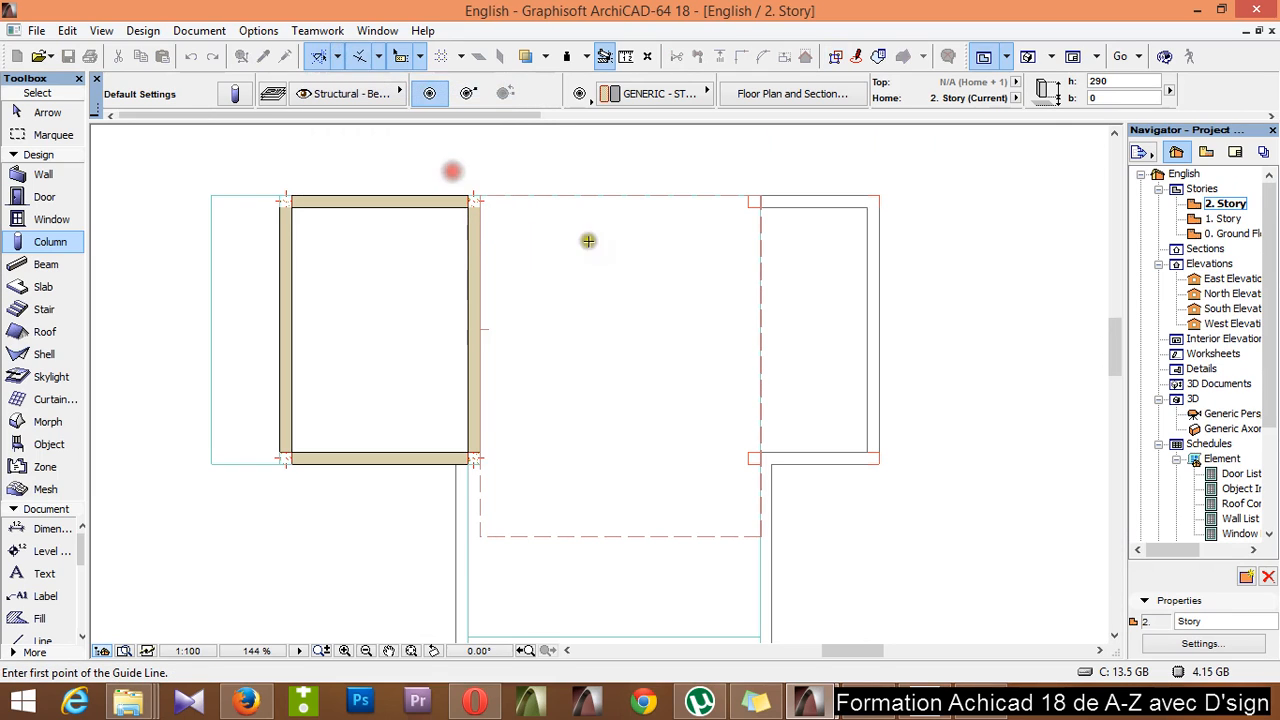
left_click(620, 194)
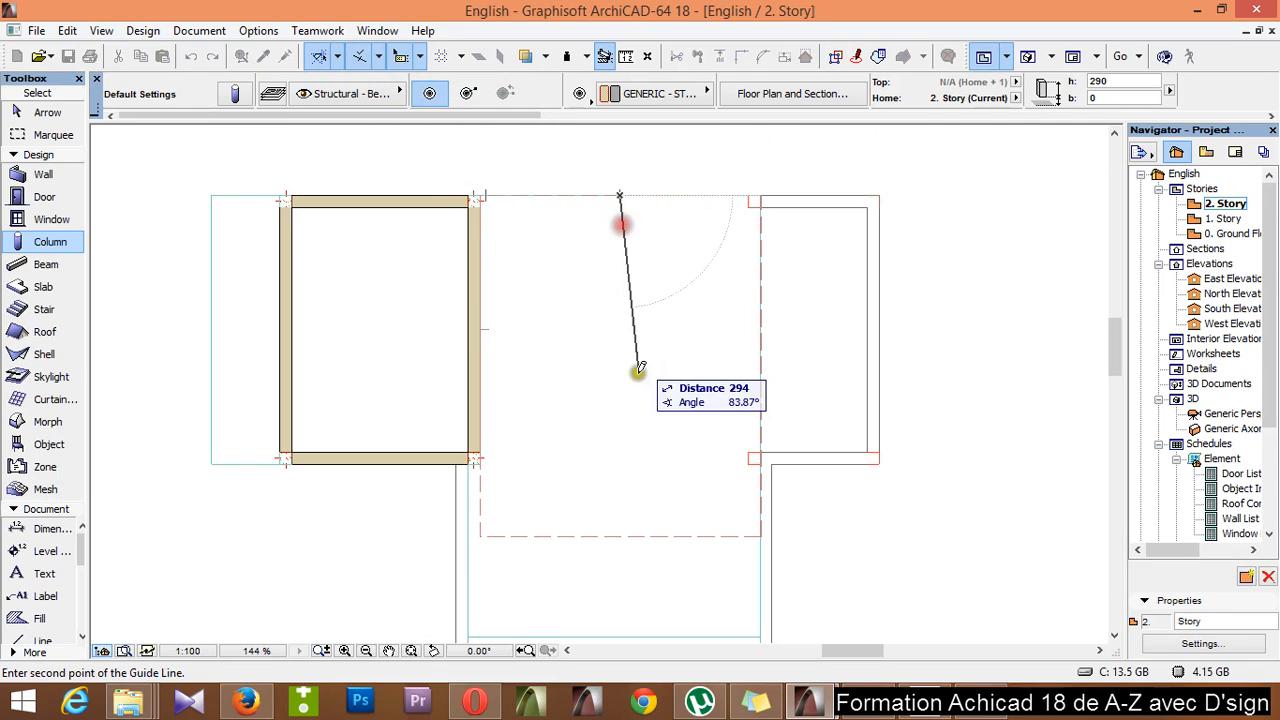
left_click(621, 540)
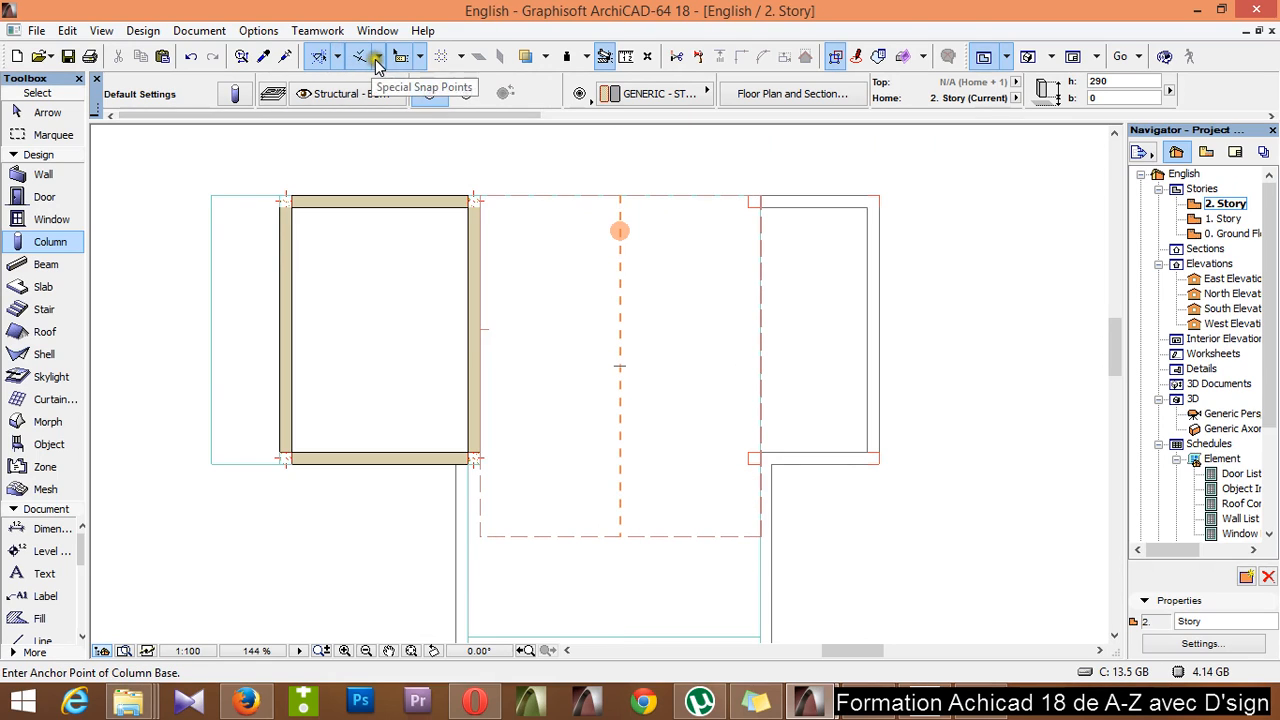
Set the special snap points to three divisions and place a round column on the guide line's first third point
left_click(378, 60)
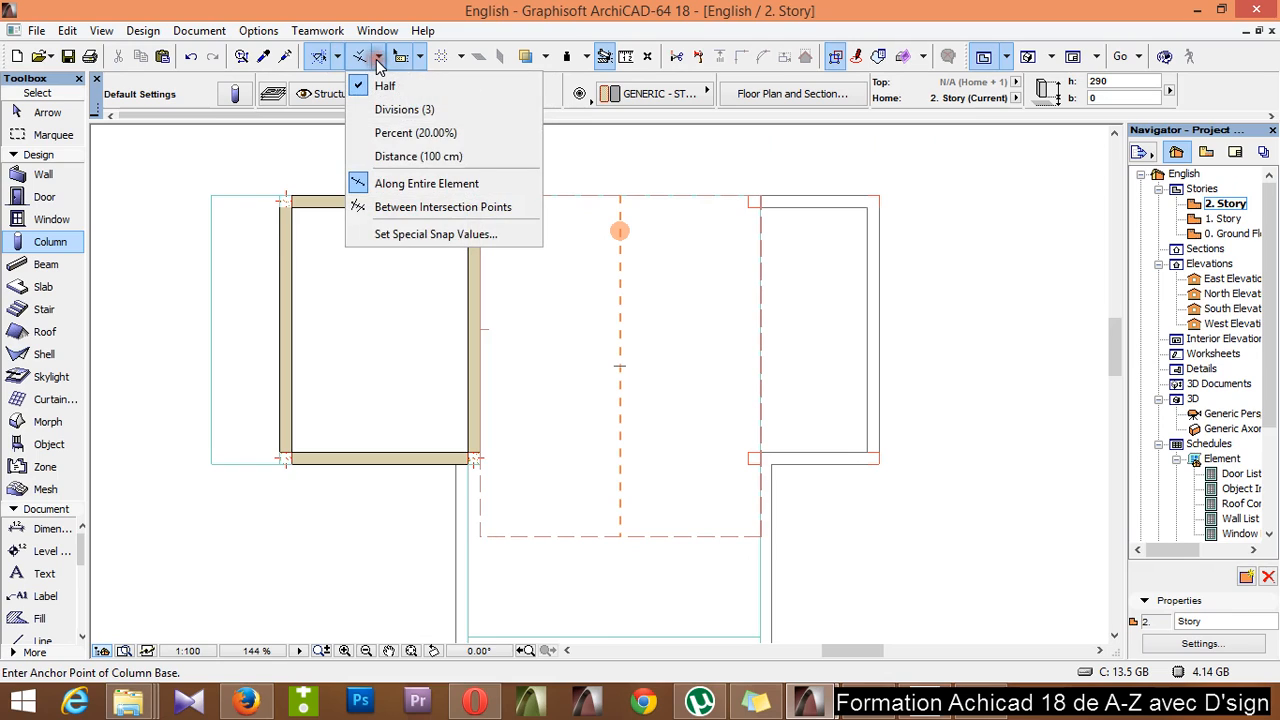
left_click(395, 106)
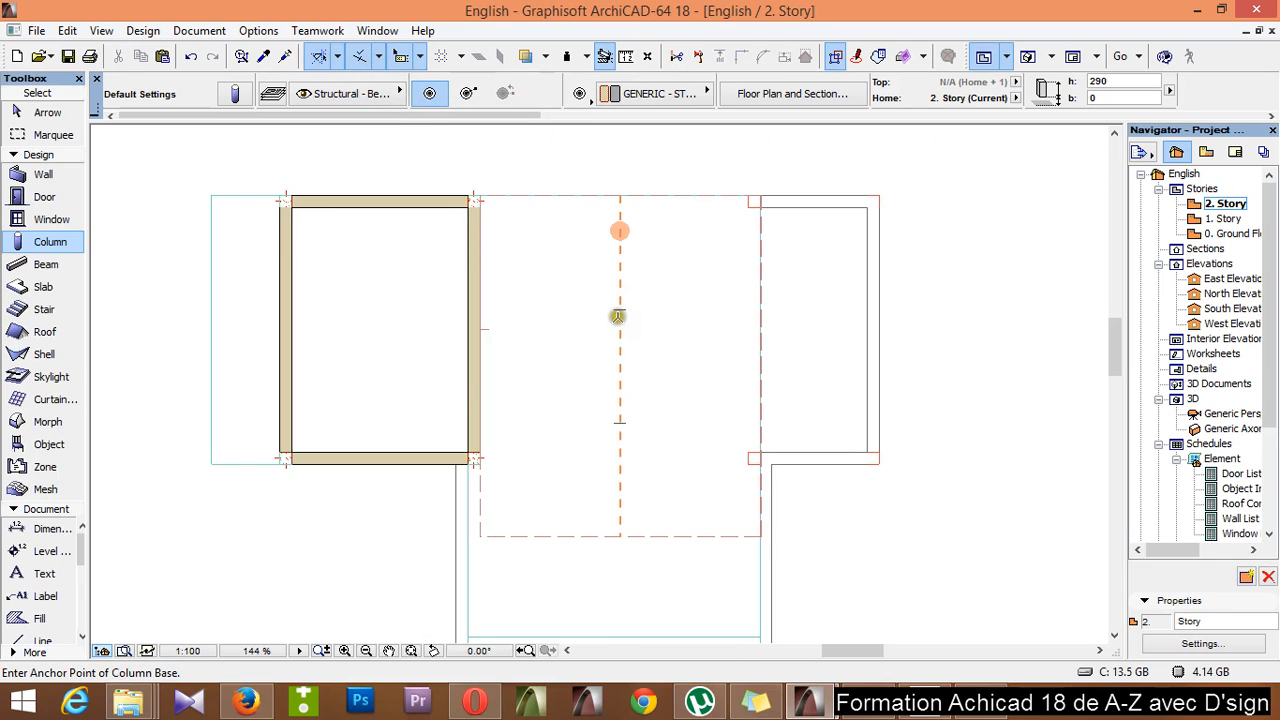
left_click(620, 309)
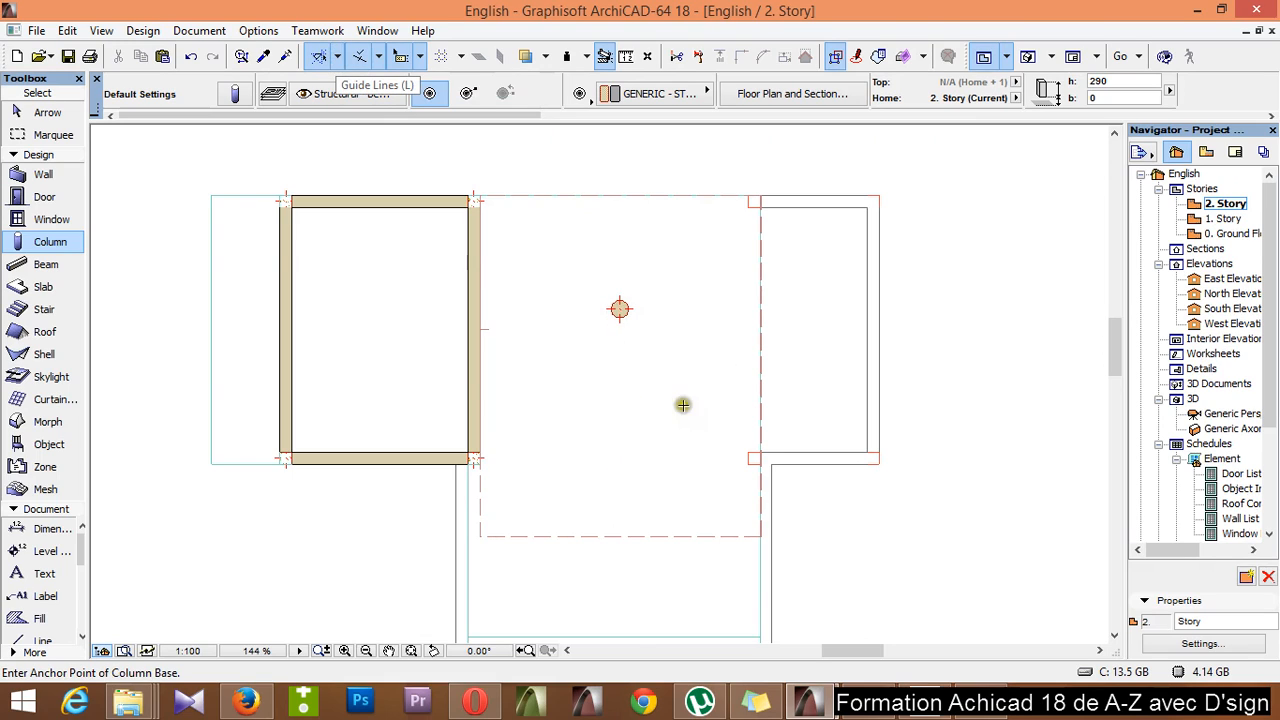
Copy the round column 191 along the roof's centre line, using the roof's end edge as reference, and clear the selection
left_click(620, 310)
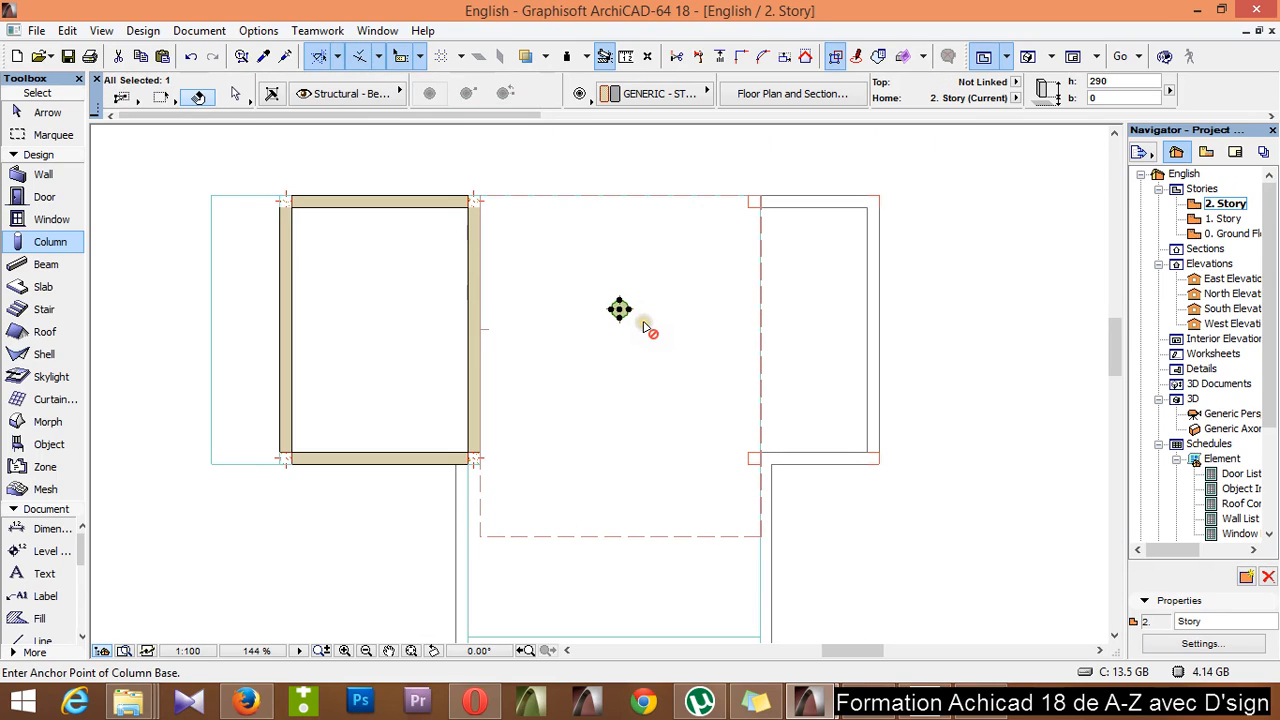
key("ctrl+shift+d")
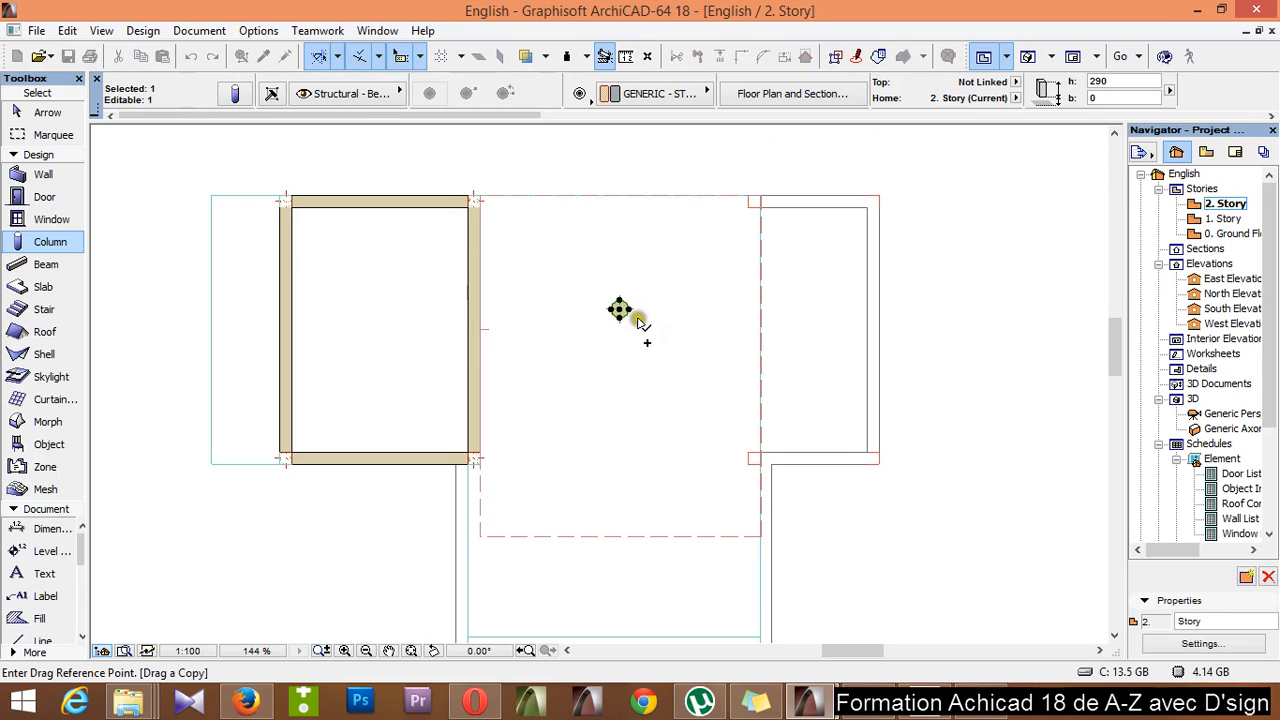
left_click(615, 196)
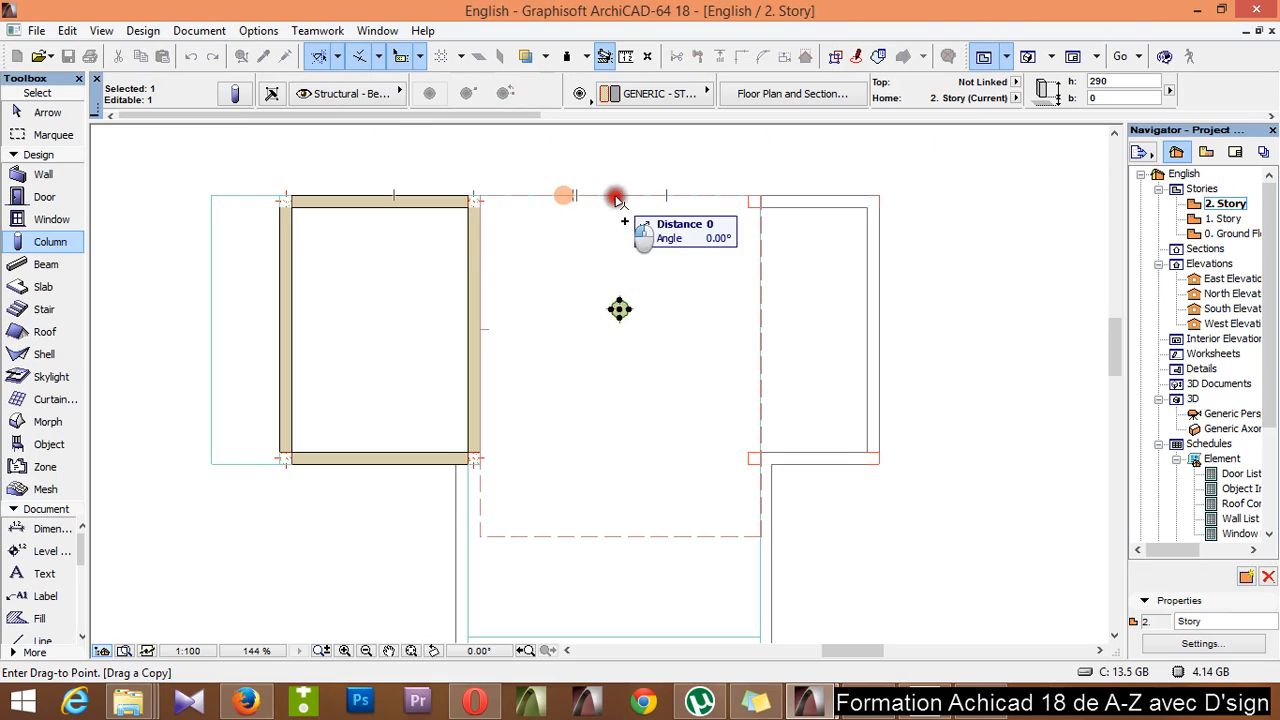
left_click(619, 310)
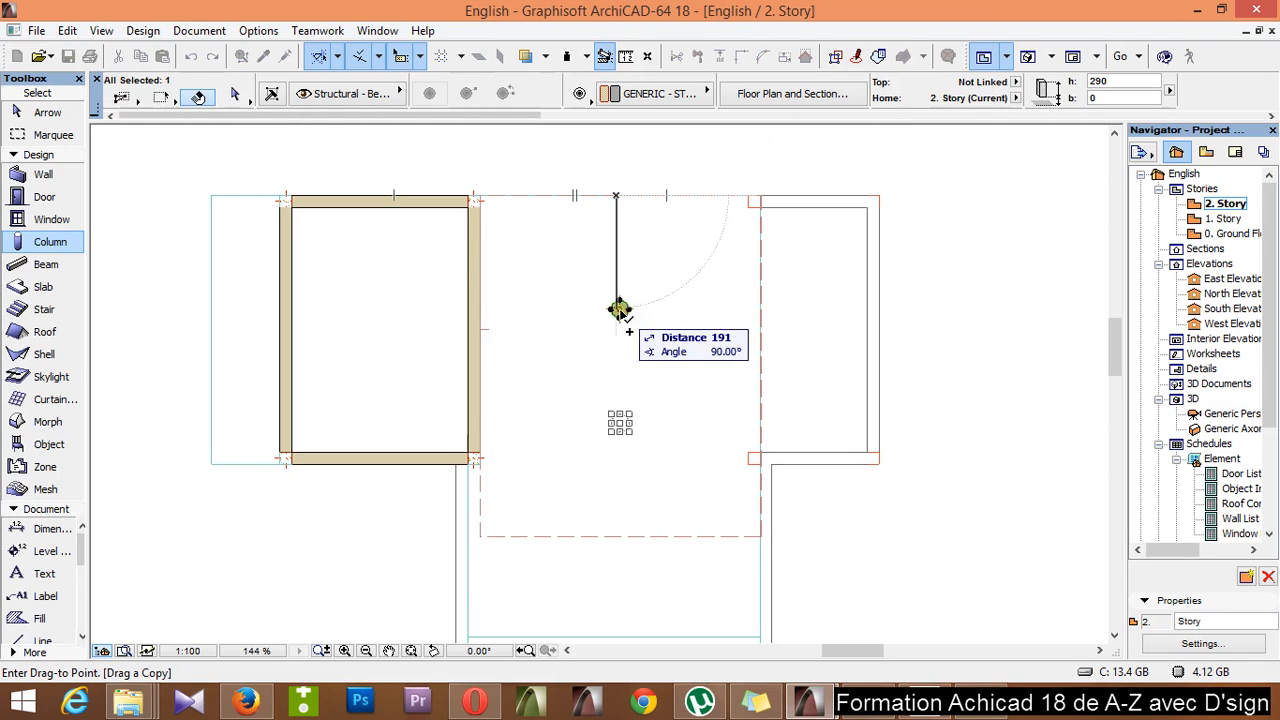
left_click(620, 422)
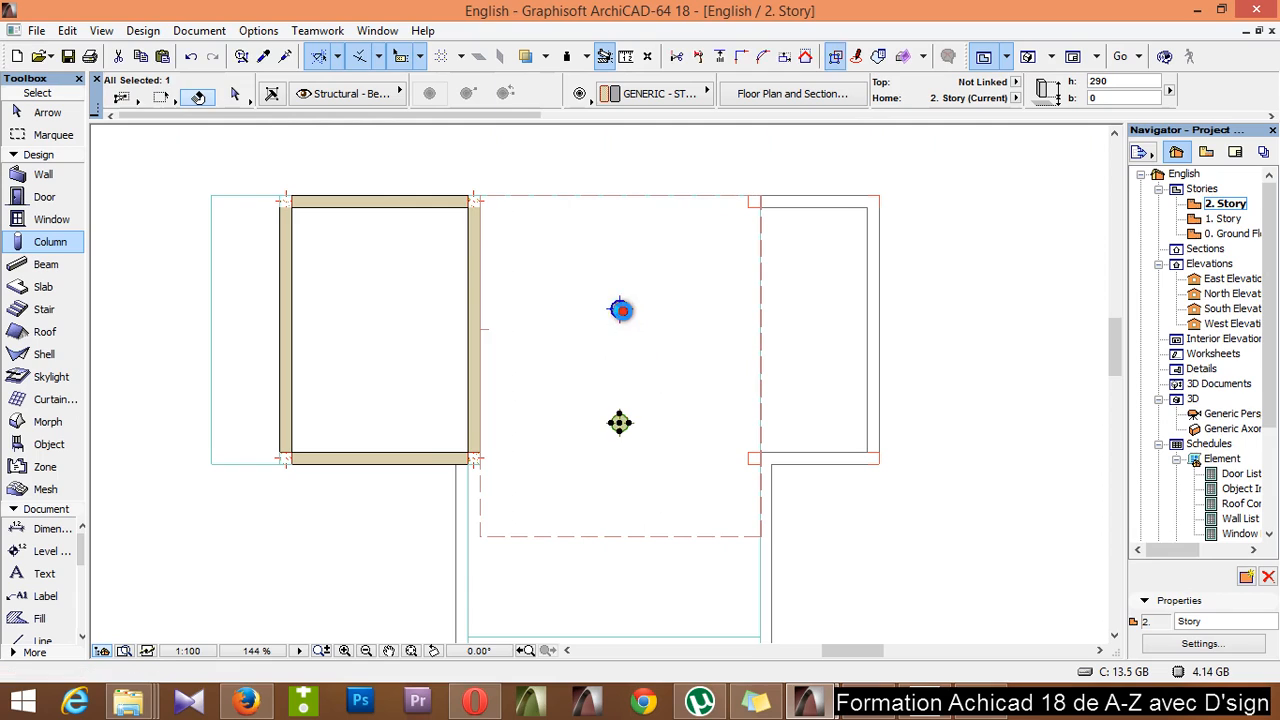
key("Escape")
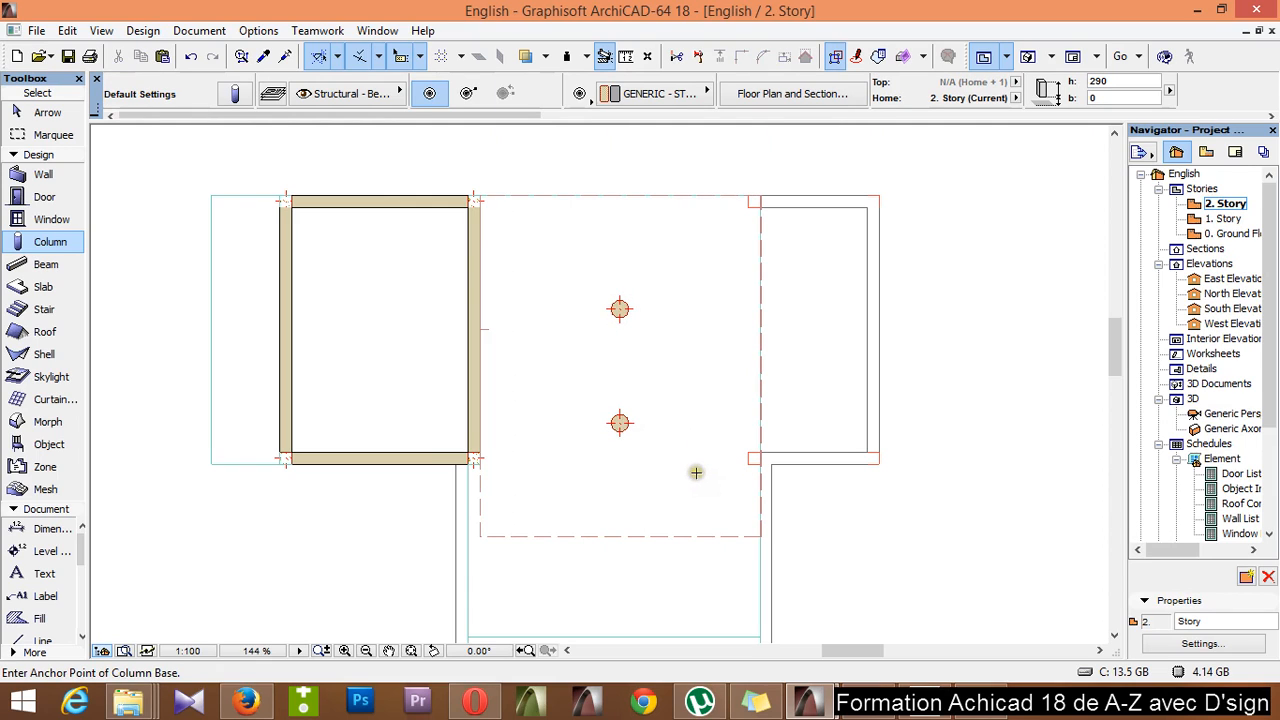
Increase the core diameter of both round columns together and accept the column settings
left_click(620, 423, "shift")
left_click(620, 310, "shift")
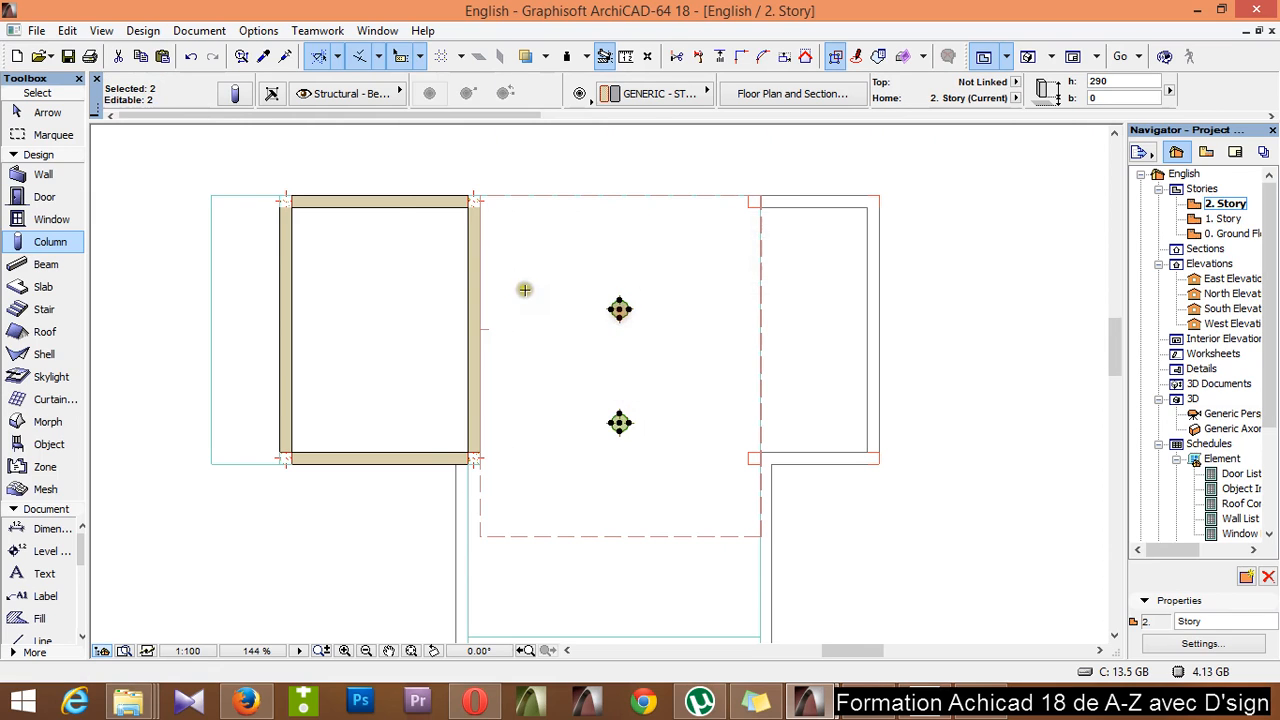
left_click(231, 96)
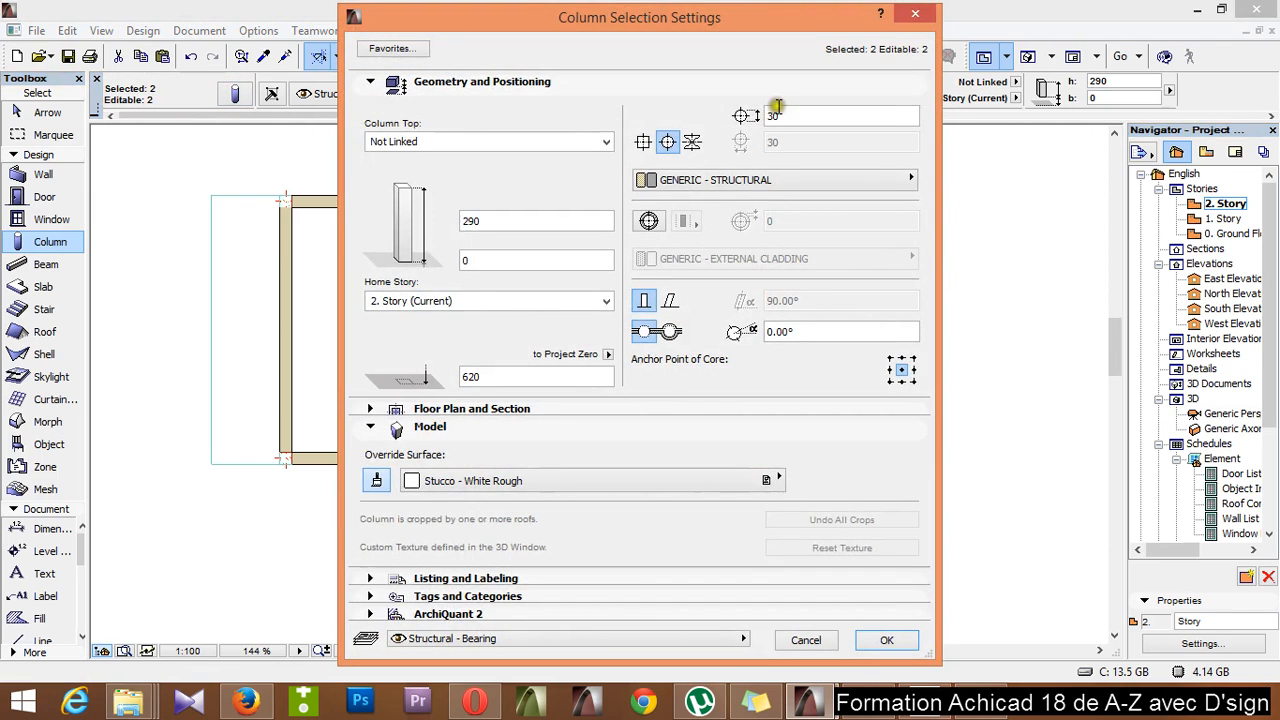
left_click(772, 116)
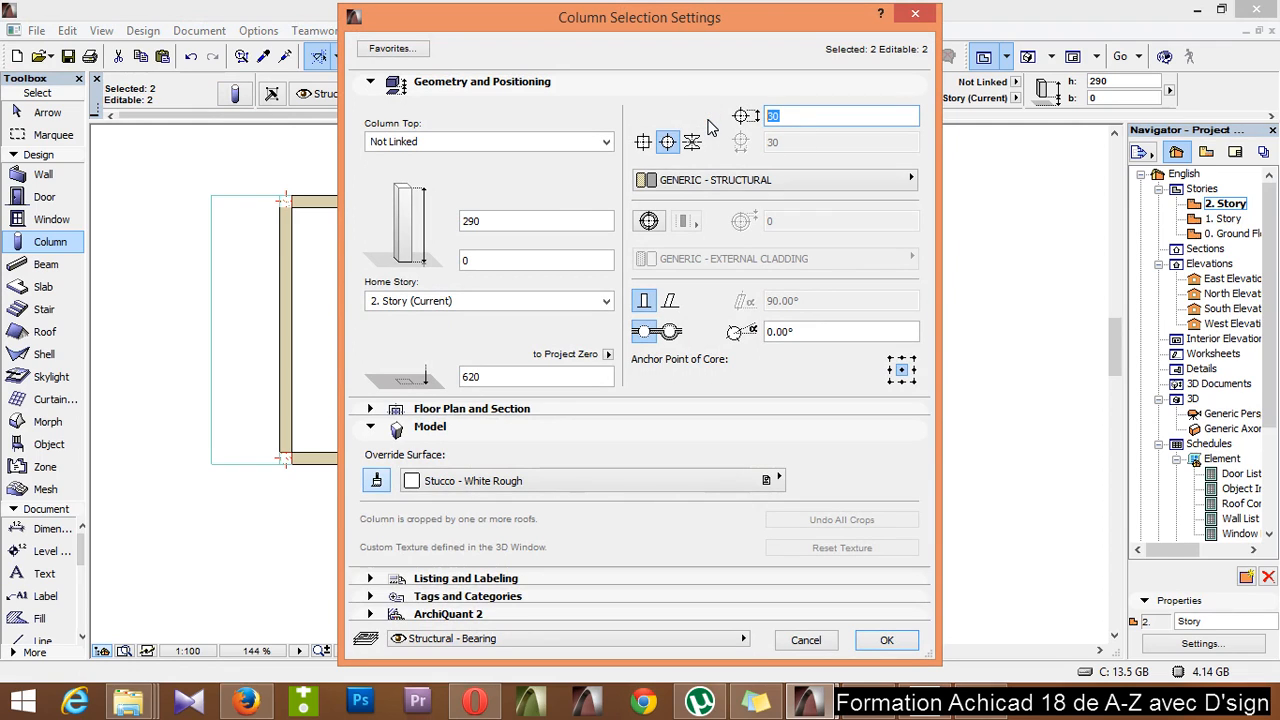
left_click(887, 639)
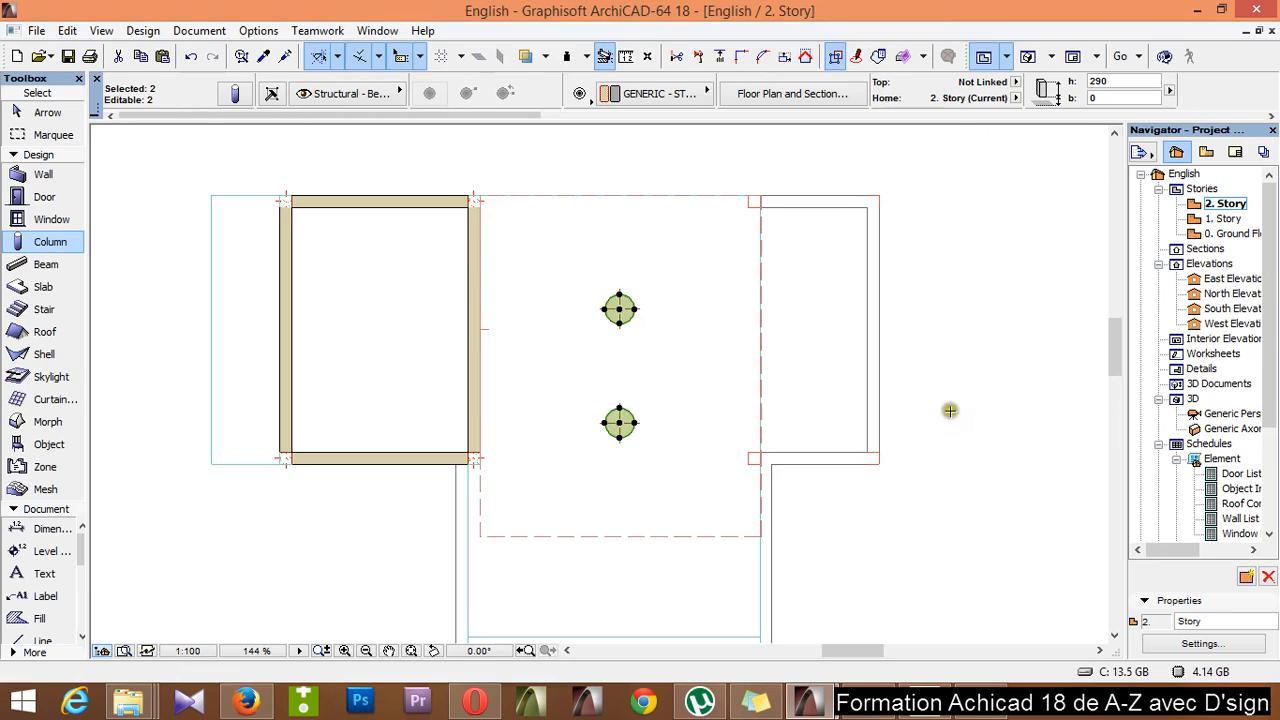
Deselect the columns and inspect them in 3D, along with the terrace floor edge beside the projecting bay
left_click(976, 384)
key("F3")
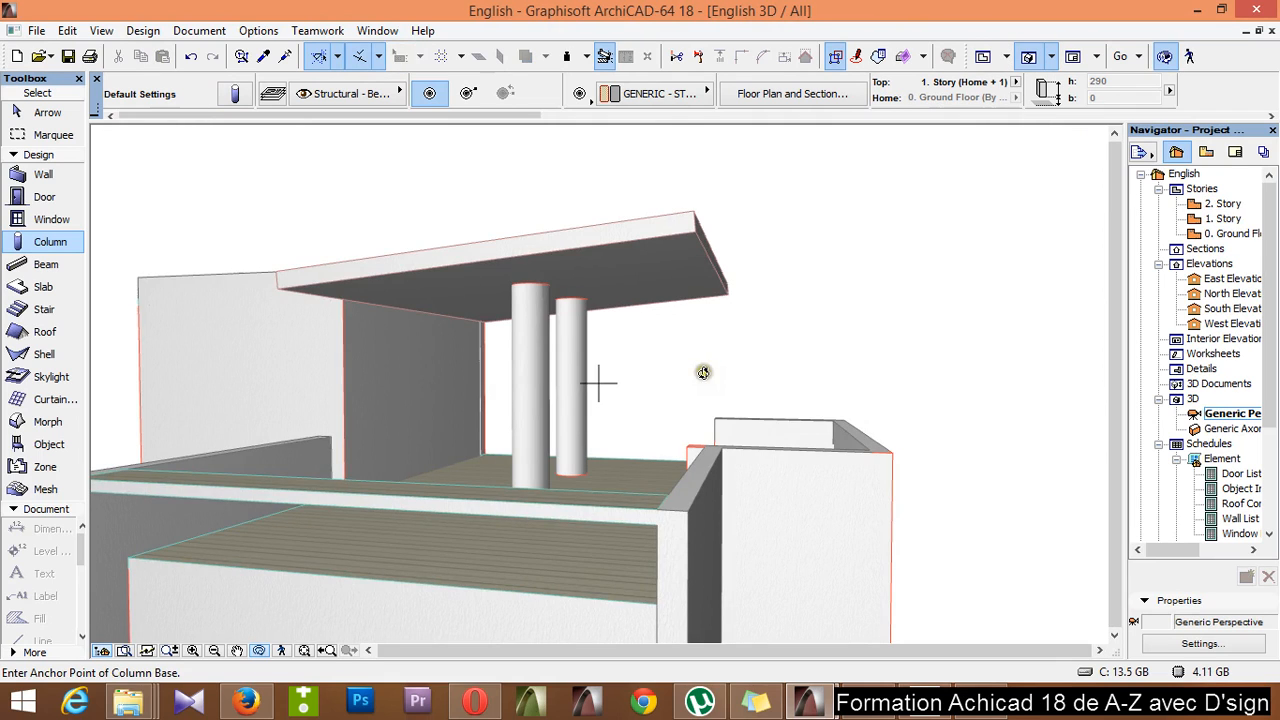
left_click_drag(687, 395, 800, 349)
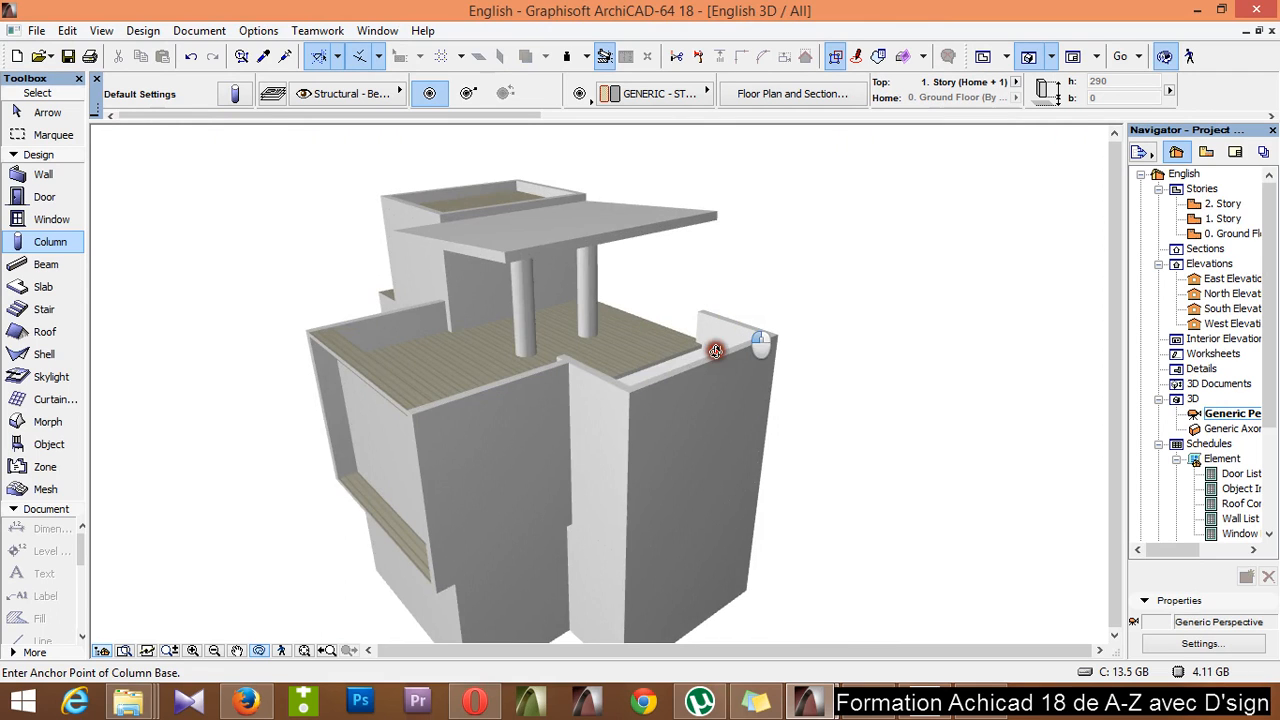
scroll(806, 372, "up", 5)
scroll(772, 377, "up", 2)
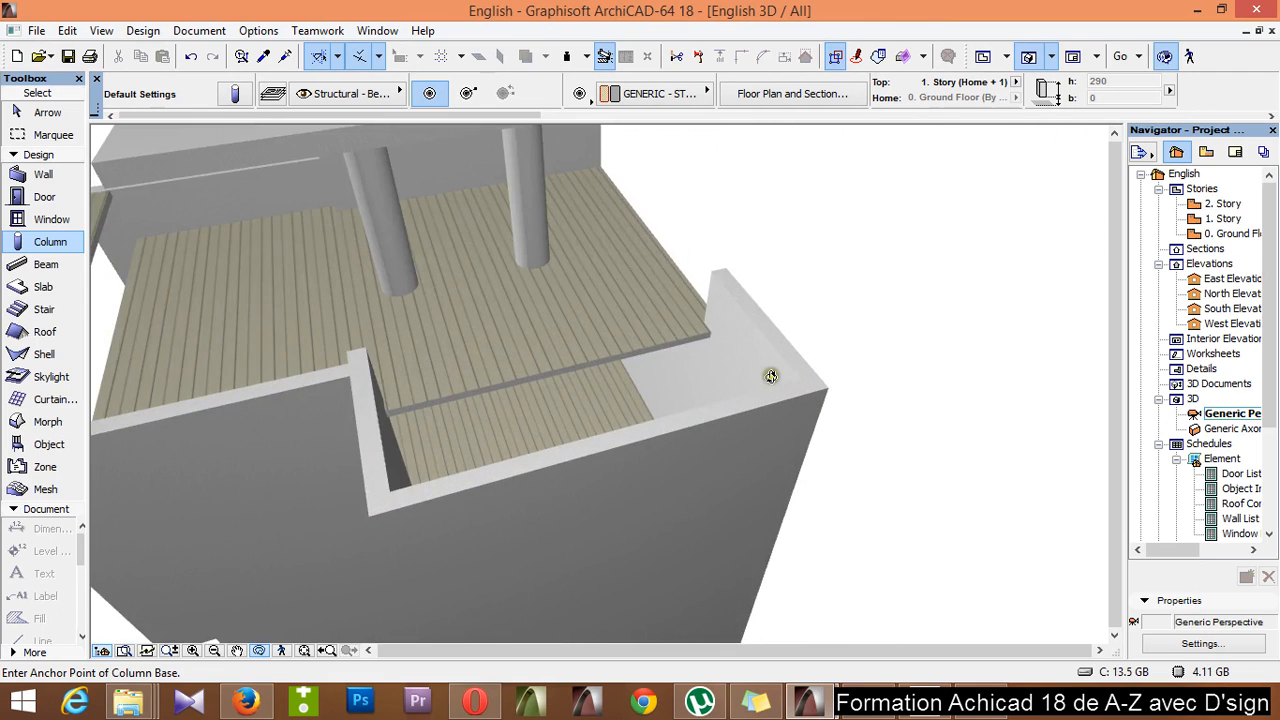
left_click_drag(706, 481, 267, 239)
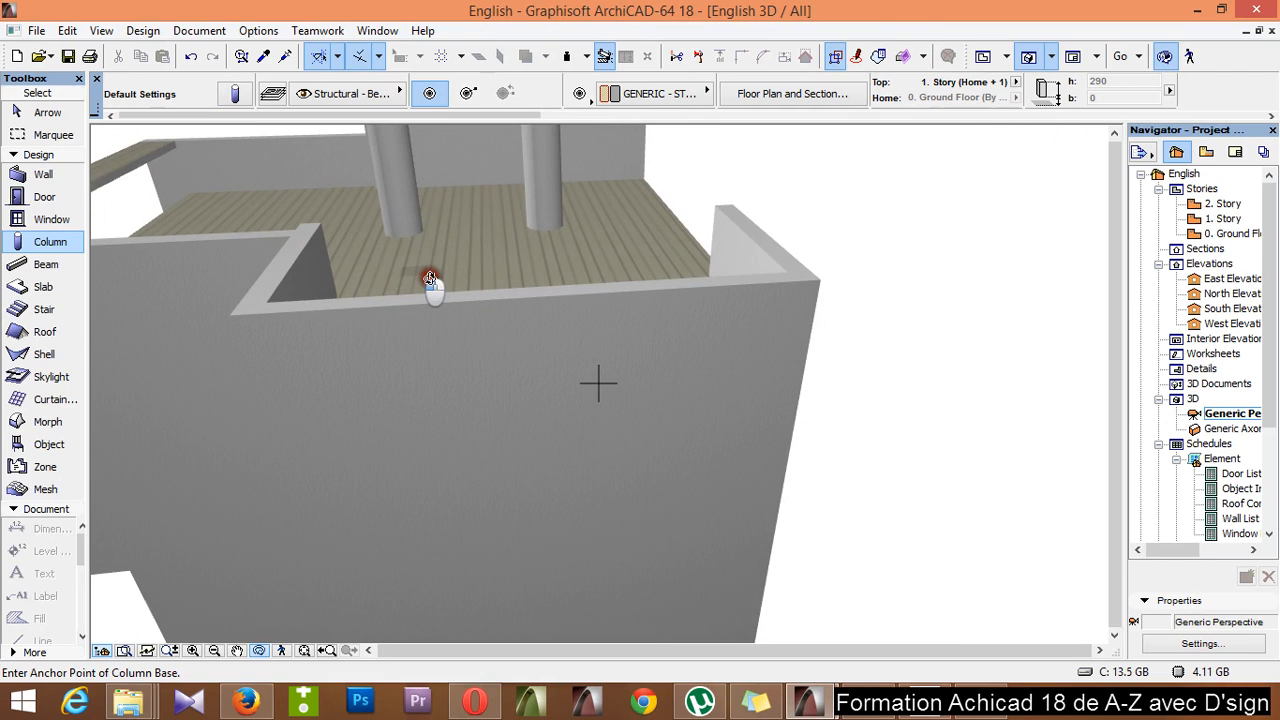
left_click_drag(430, 279, 623, 211)
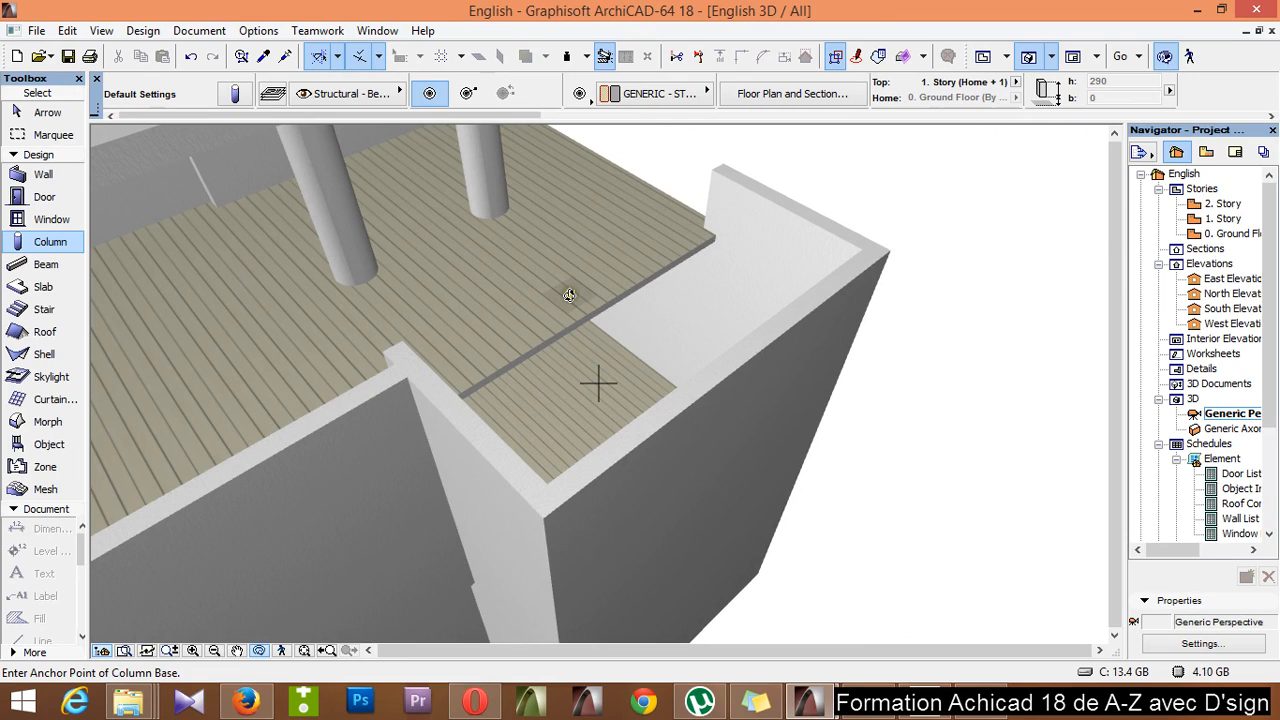
Compare the projecting bay's walls in the 2. Story plan and from several 3D angles, ending in the plan
key("F2")
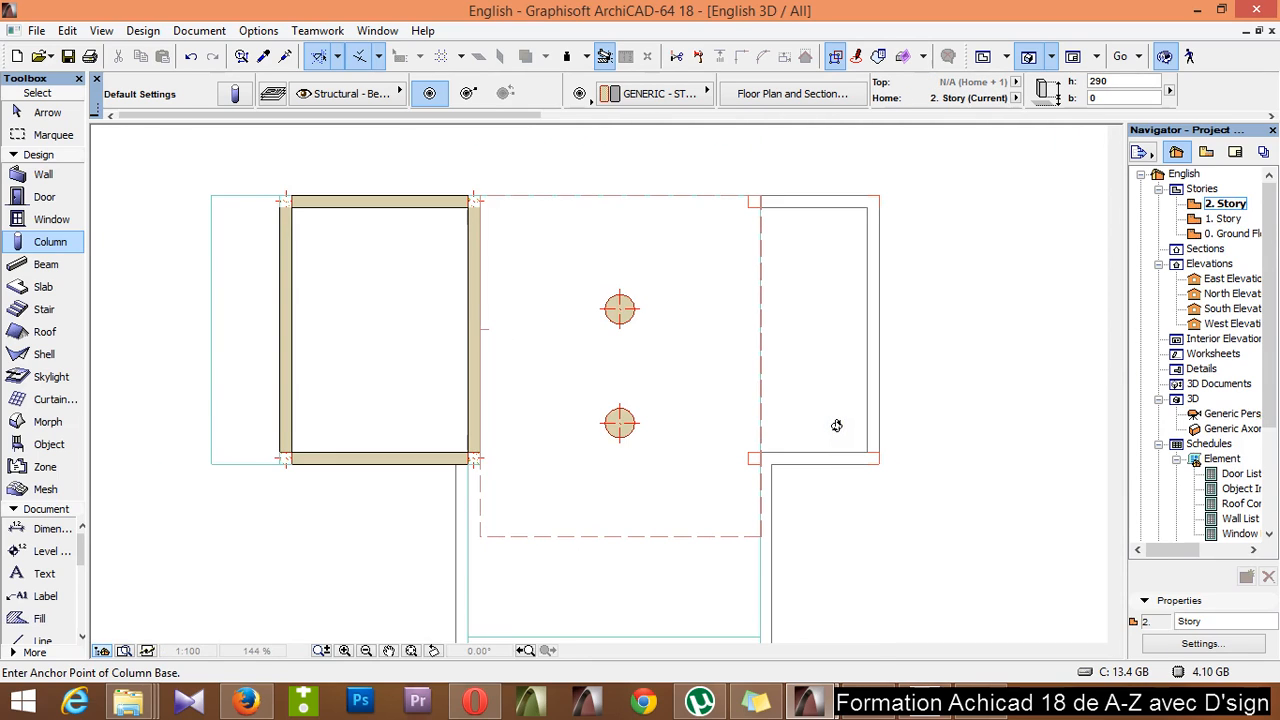
scroll(836, 426, "up", 1)
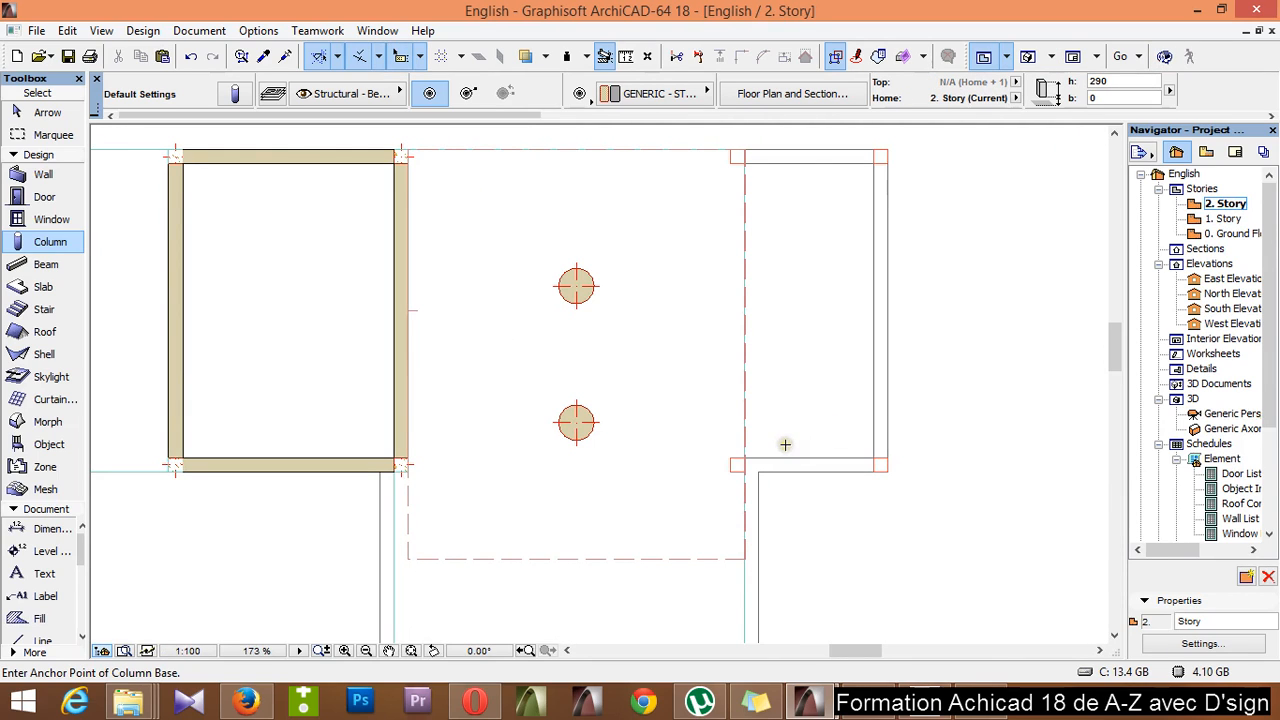
key("F3")
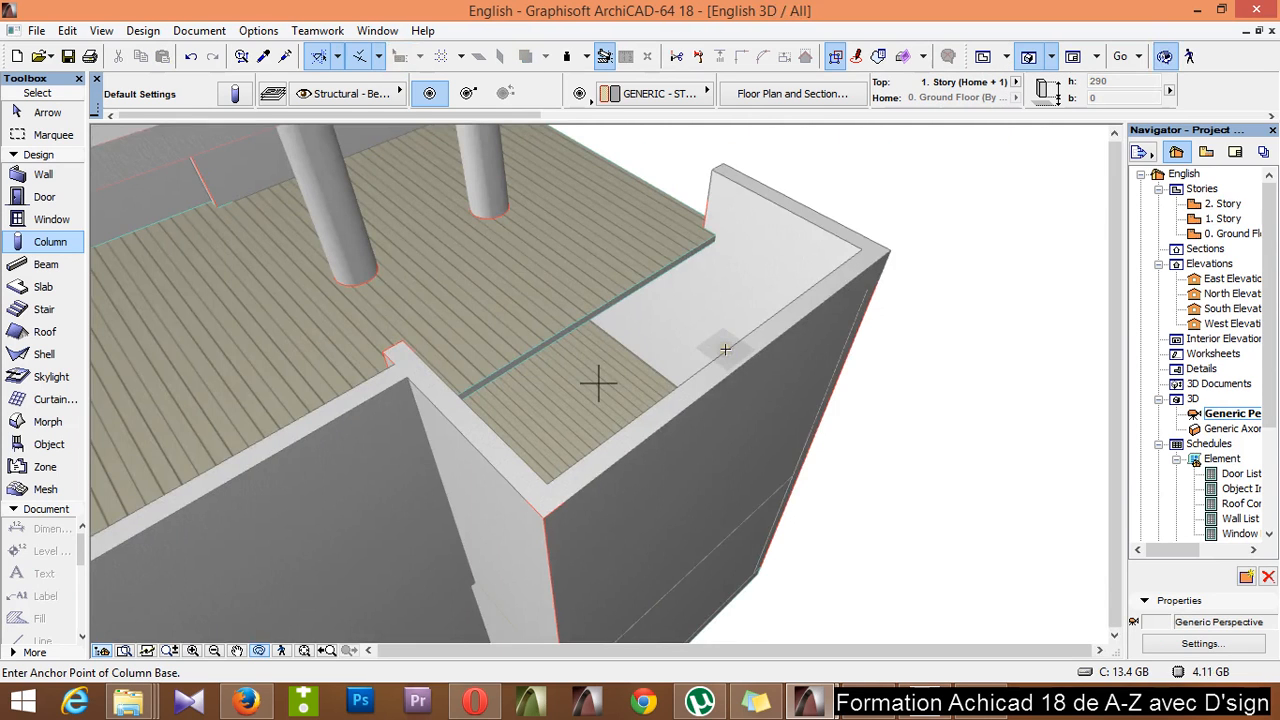
scroll(598, 382, "down", 3)
middle_click_drag(600, 457, 691, 500, "shift")
scroll(691, 500, "down", 5)
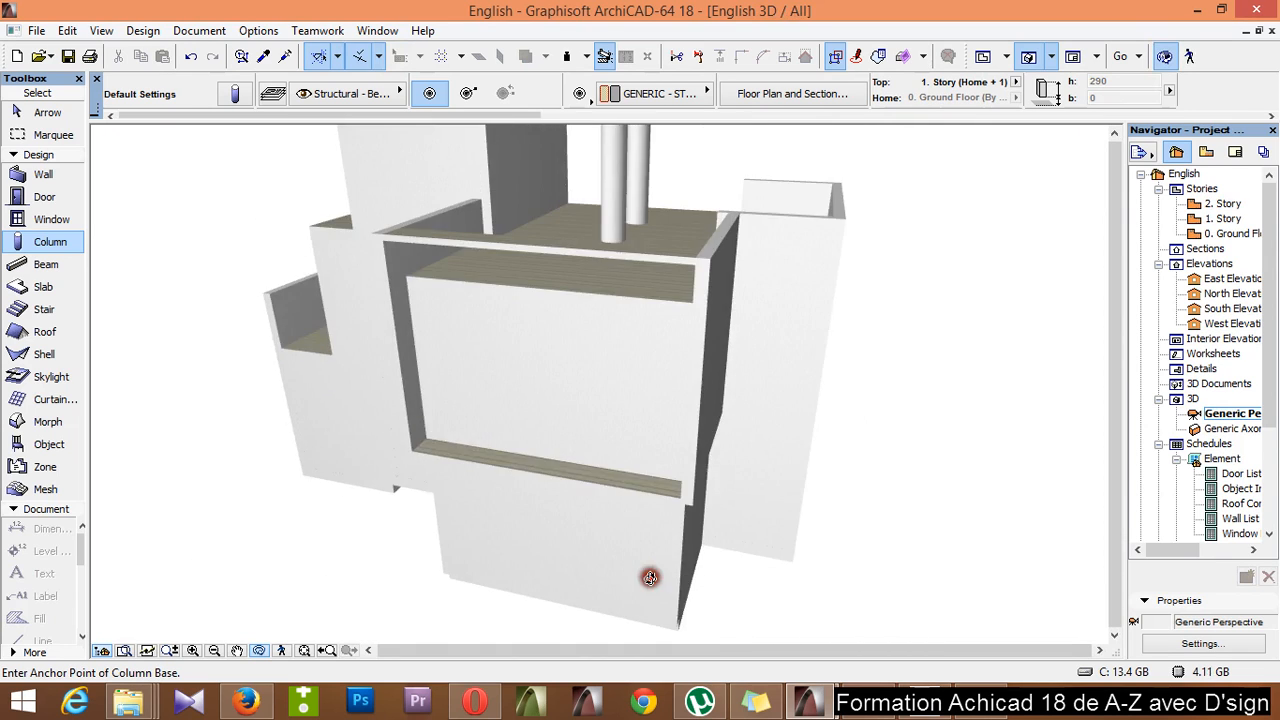
middle_click_drag(646, 414, 806, 257, "shift")
scroll(737, 251, "up", 10)
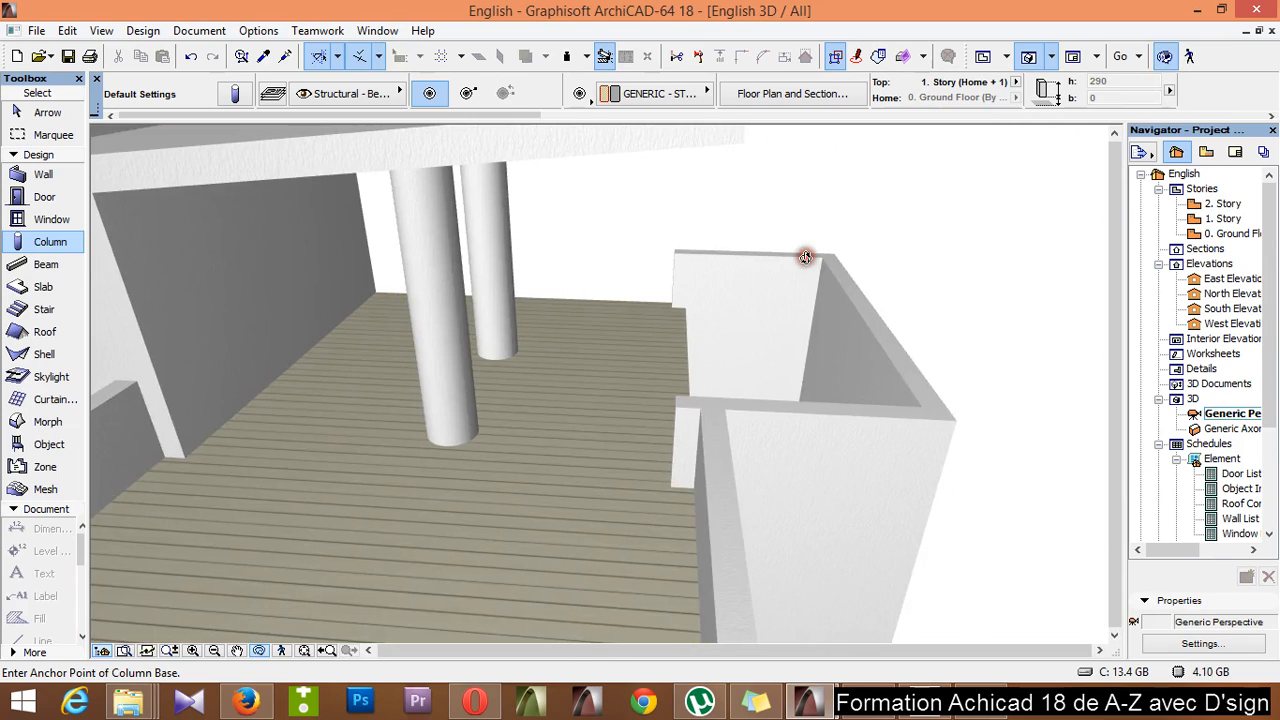
key("F2")
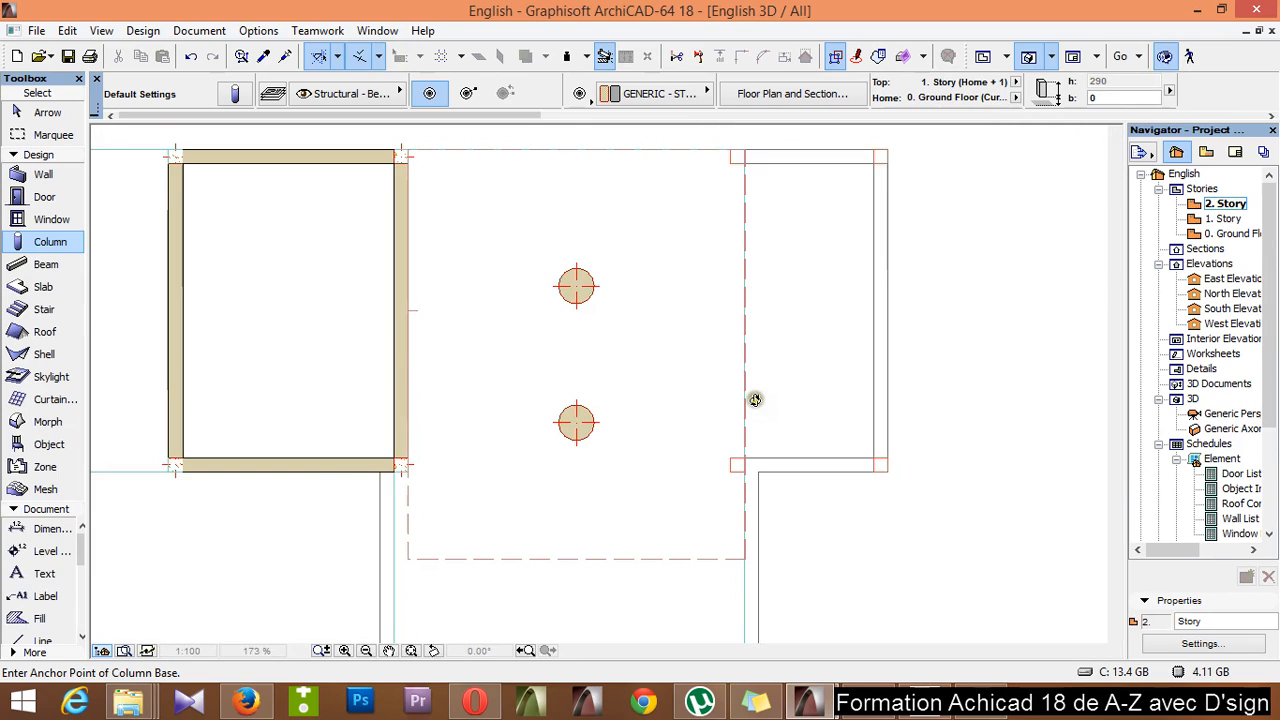
scroll(770, 460, "up", 4)
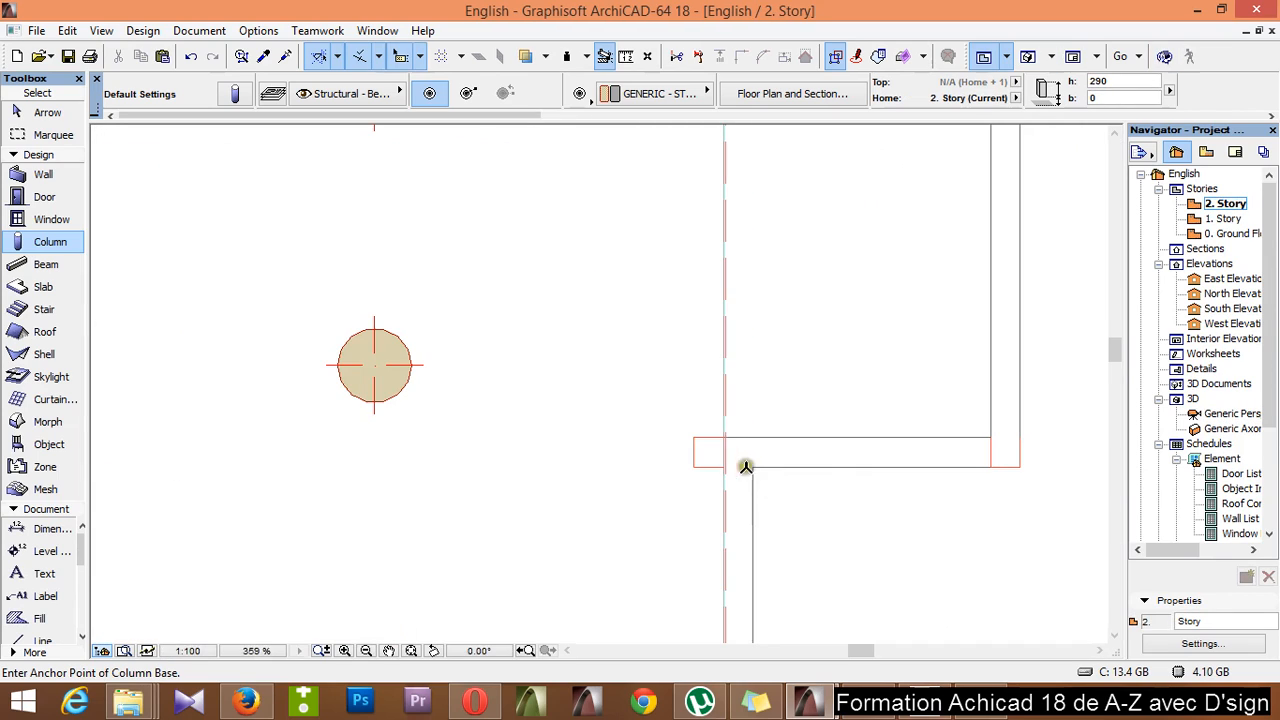
left_click(725, 453)
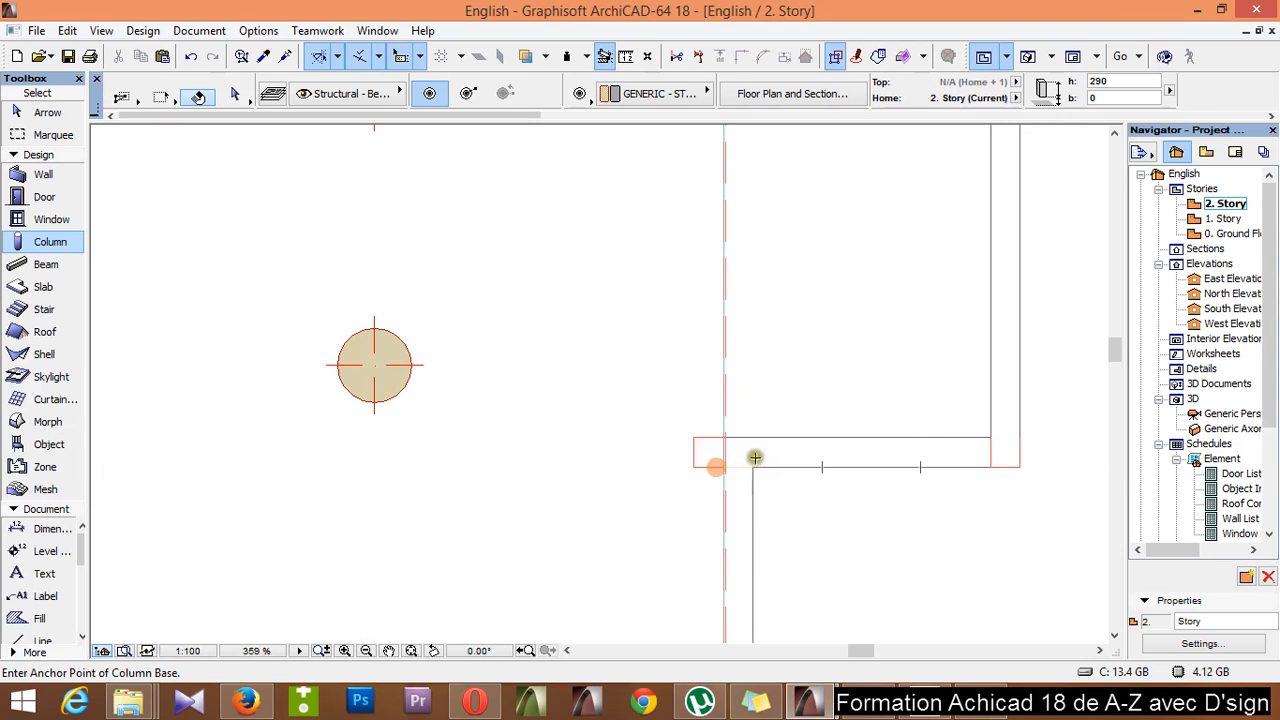
key("Escape")
scroll(791, 533, "down", 2)
scroll(791, 533, "down", 4)
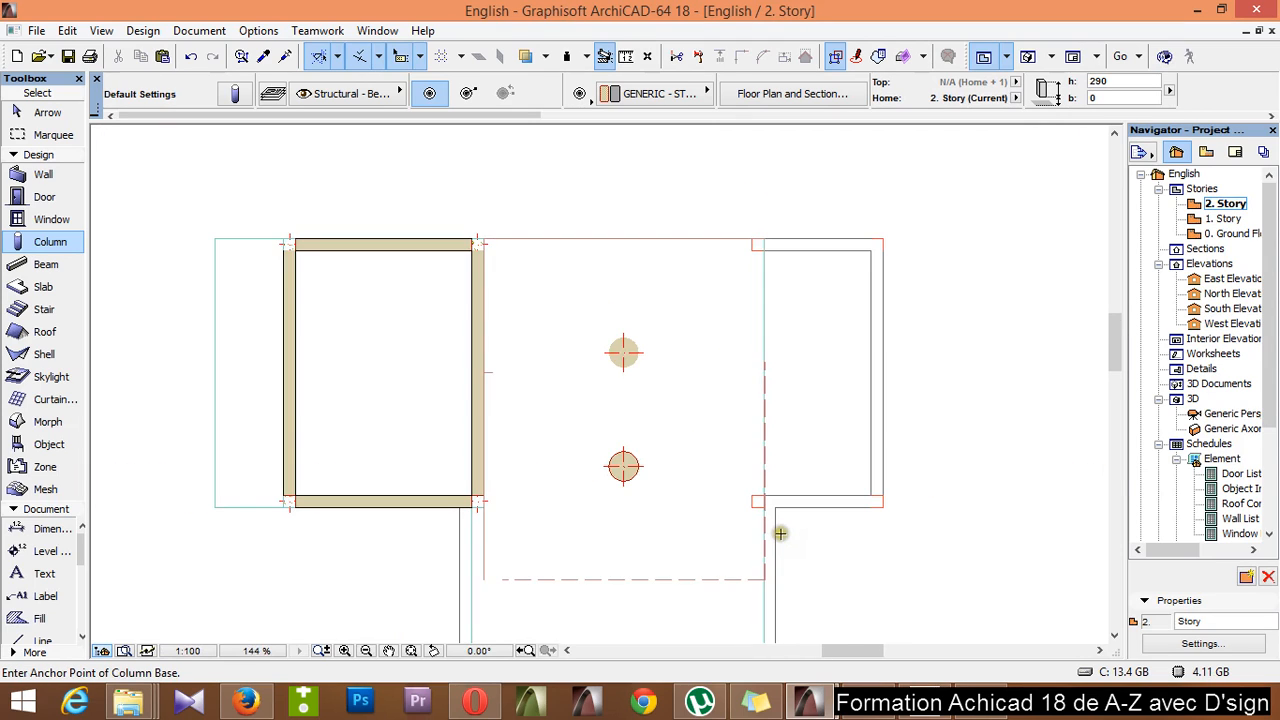
Try to copy the projecting bay's outer end wall to the bay's open side facing the terrace, using the wall's corner as reference
left_click(42, 178)
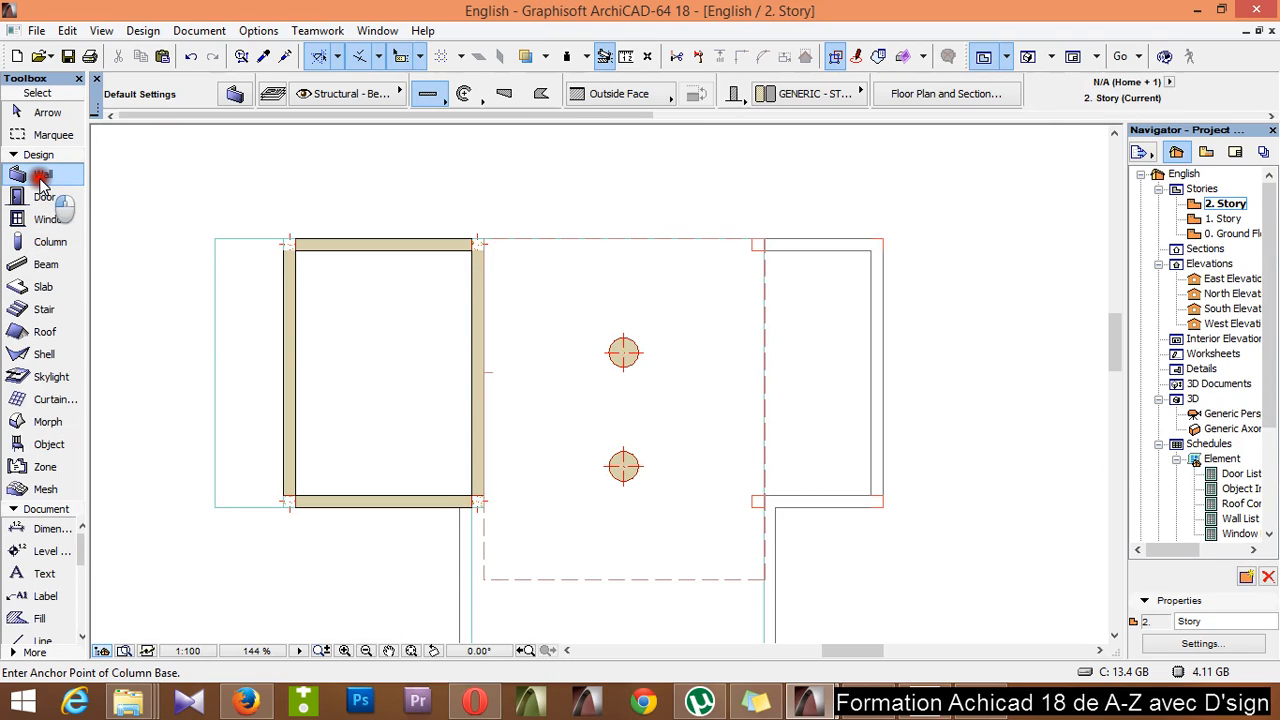
left_click(869, 402, "shift")
scroll(921, 340, "up", 2)
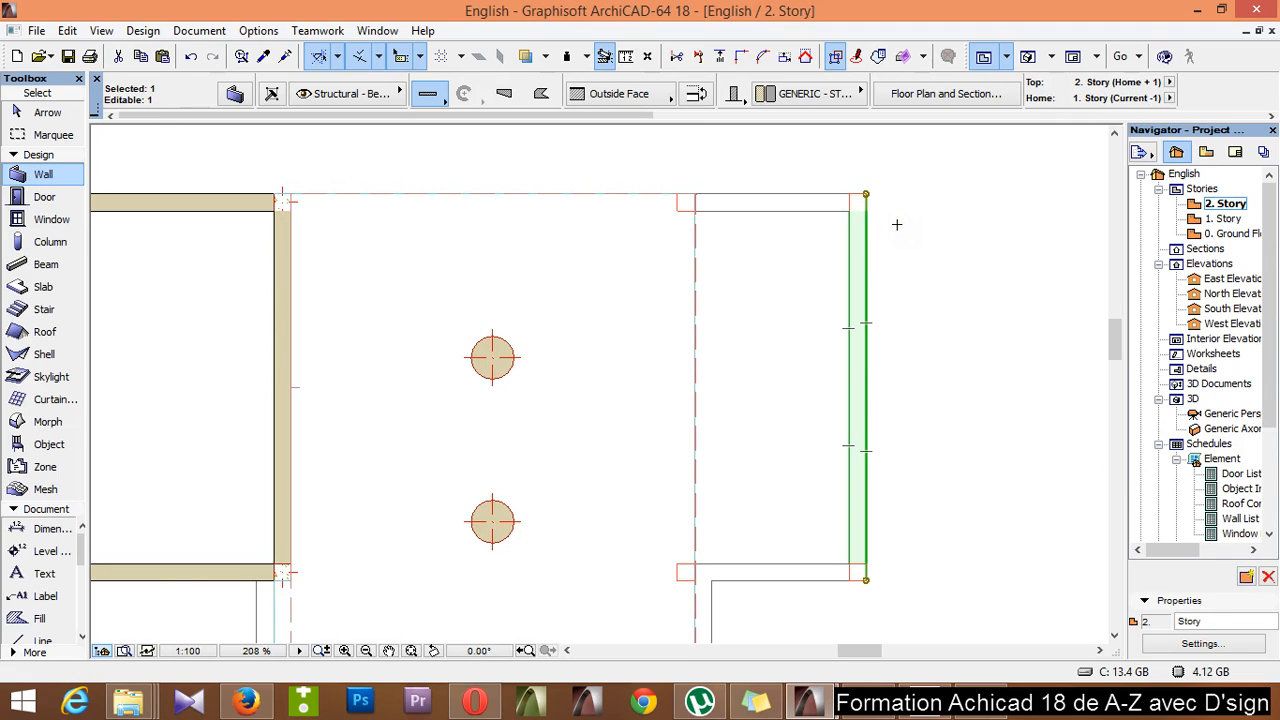
key("ctrl+alt+d")
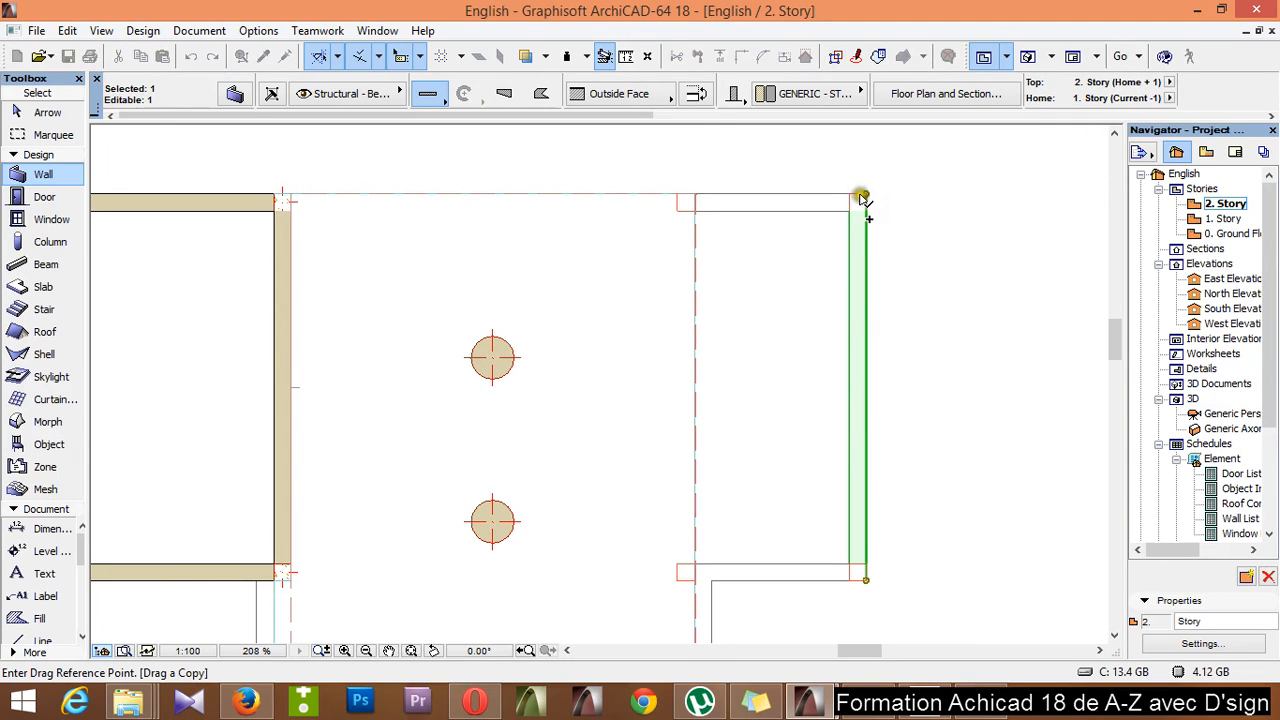
left_click(866, 196)
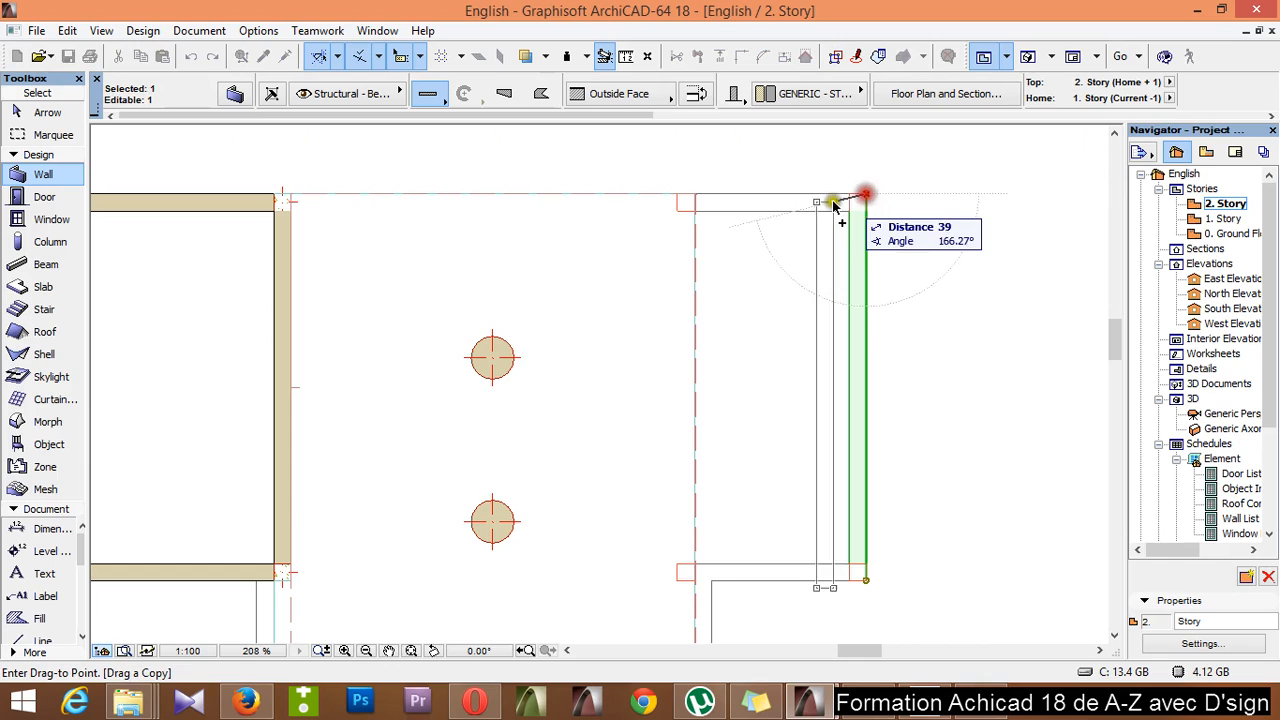
left_click(693, 195)
key("Escape")
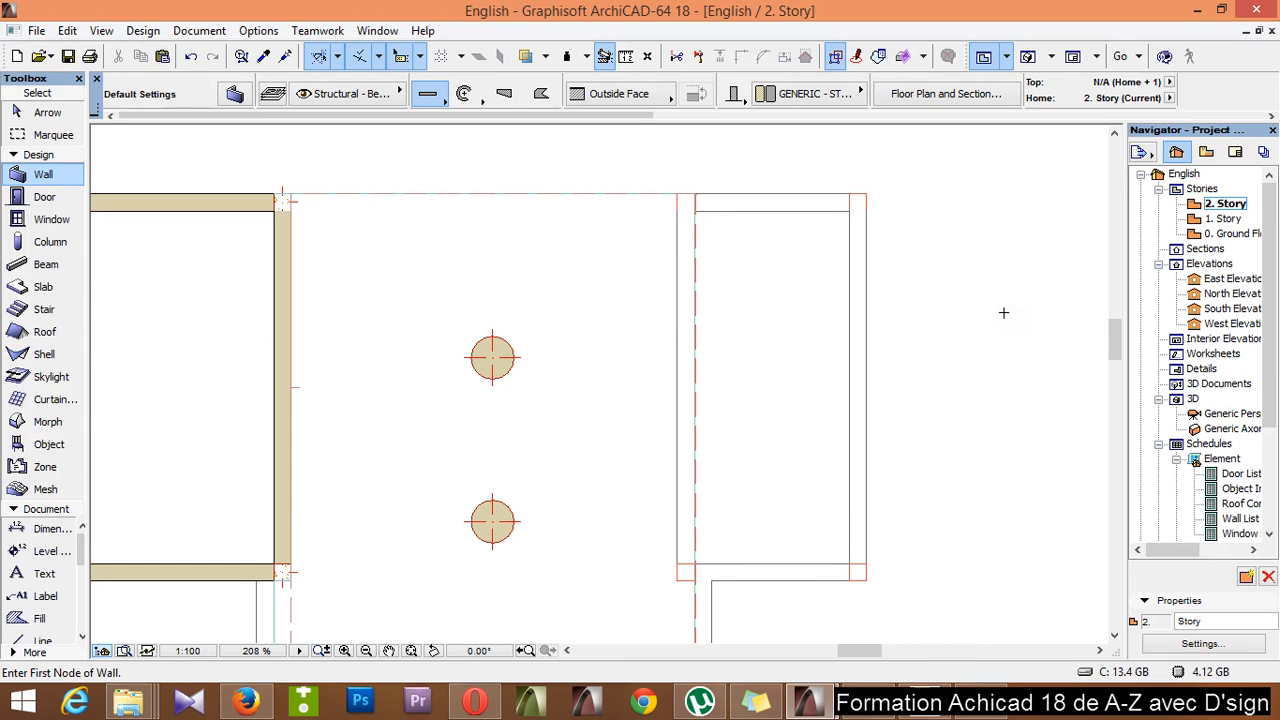
left_click(988, 284)
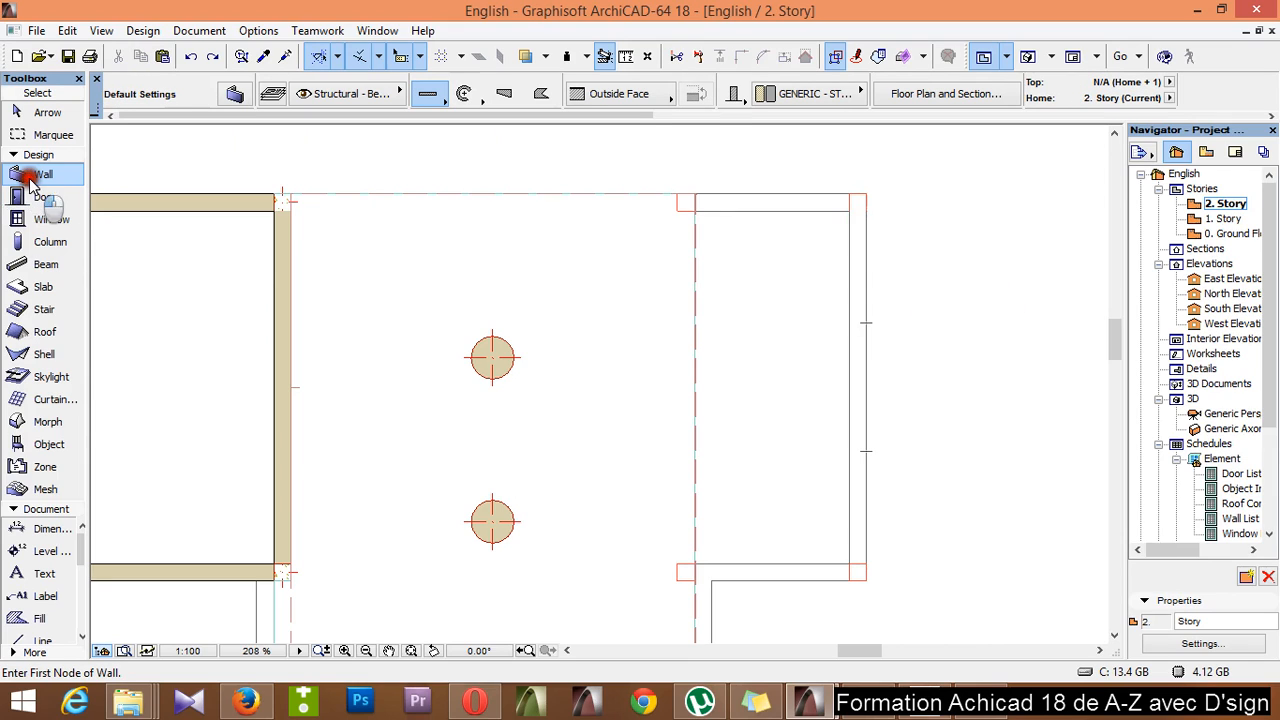
Set the default wall height to 90 on the 2. Story and accept the wall settings
left_click(233, 96)
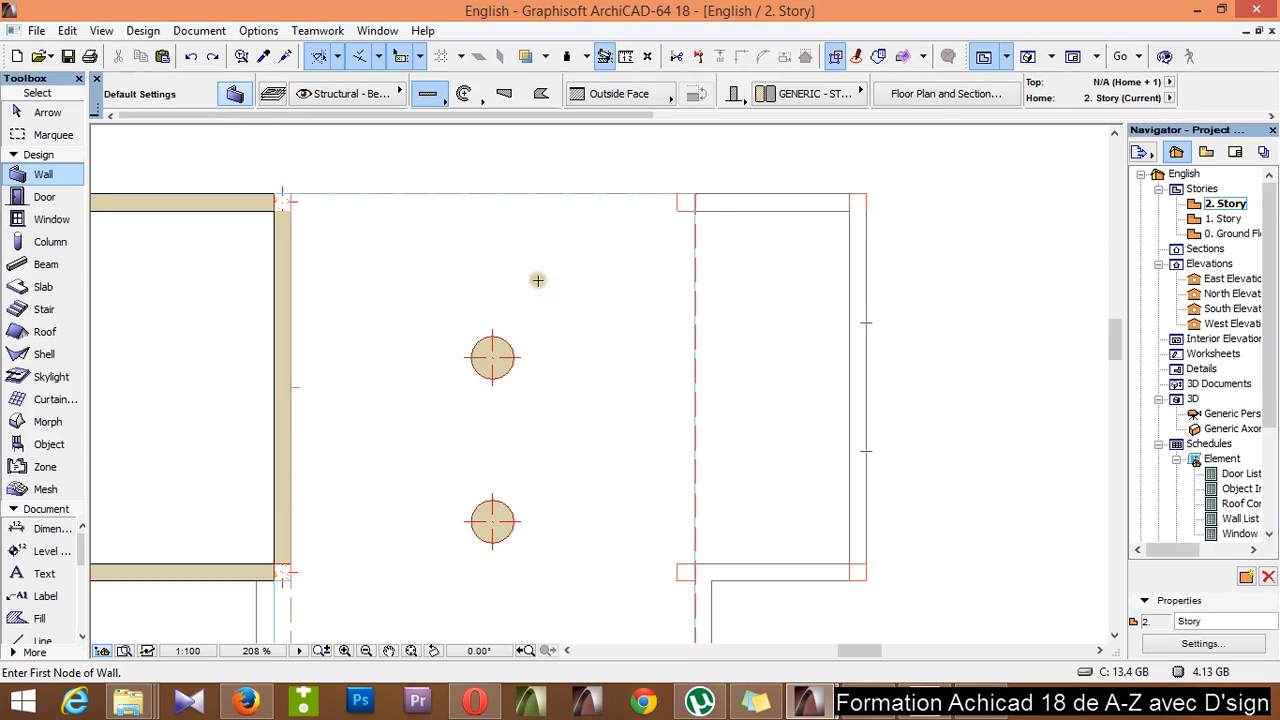
left_click(368, 90)
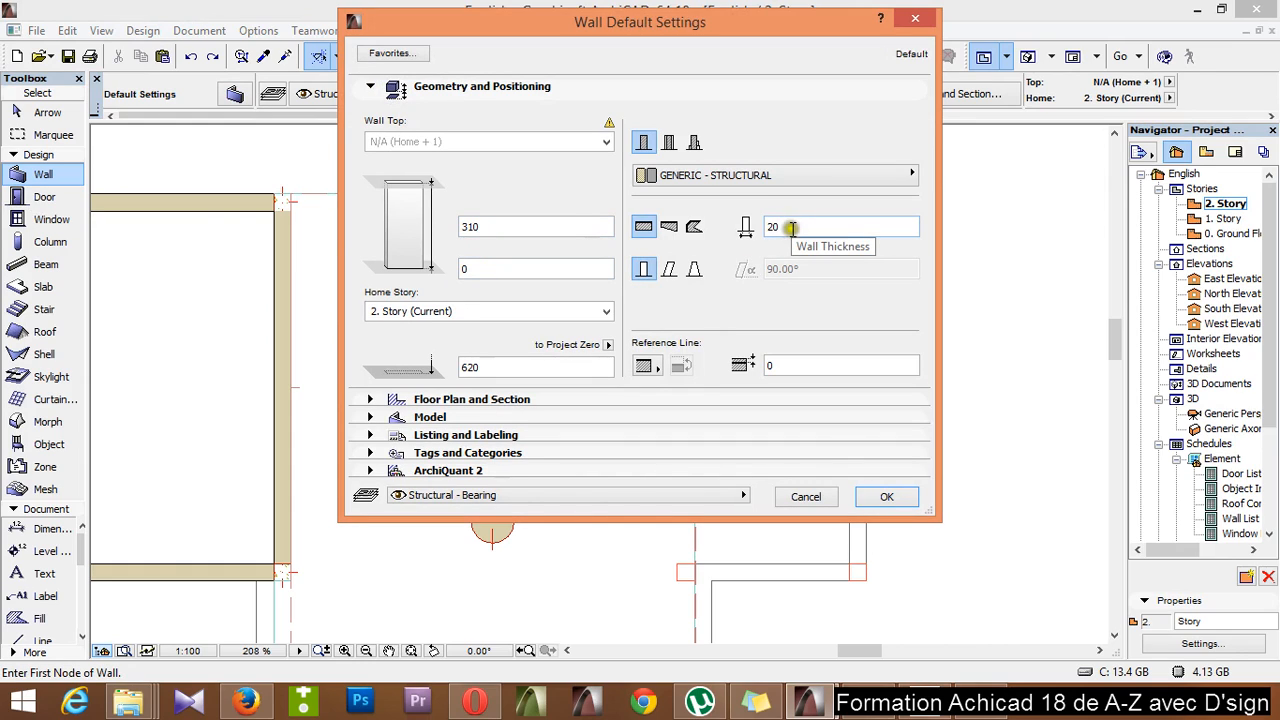
double_click(486, 226)
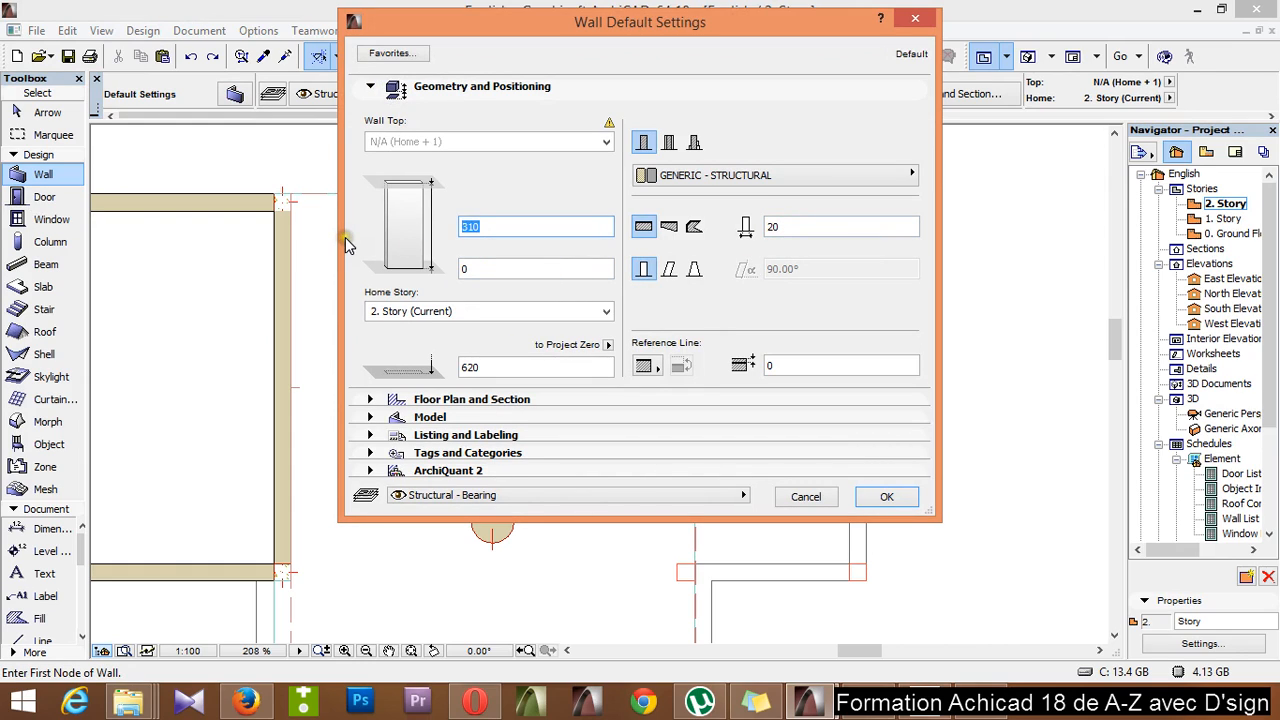
type("90")
left_click(882, 497)
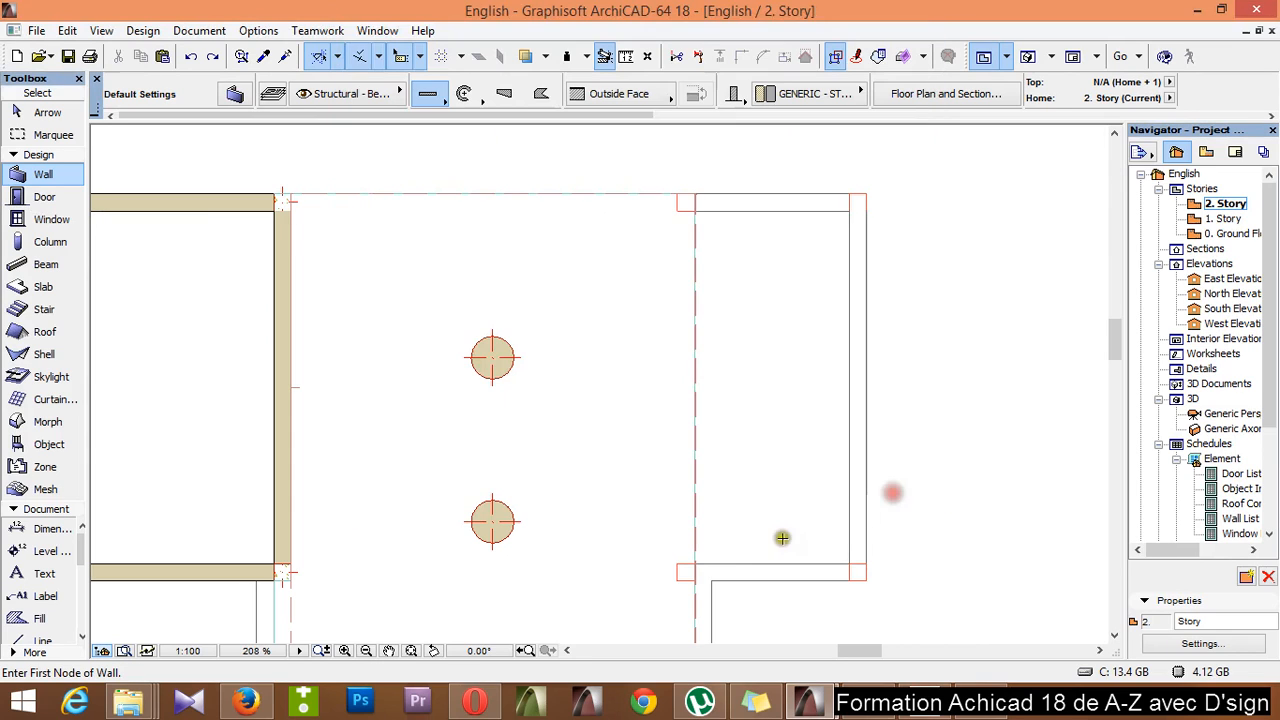
Draw a straight 410 wall closing the bay's terrace side, with its reference line on the Inside Face, and check it in 3D
left_click(677, 563)
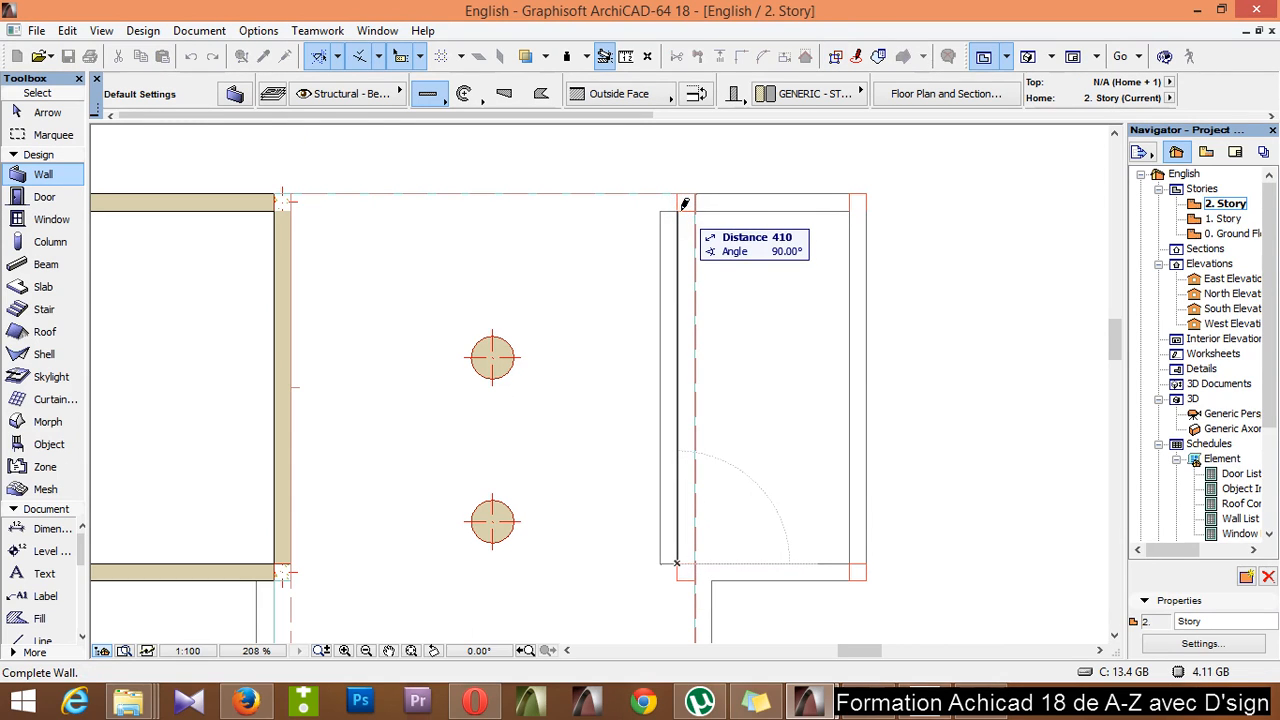
left_click(641, 90)
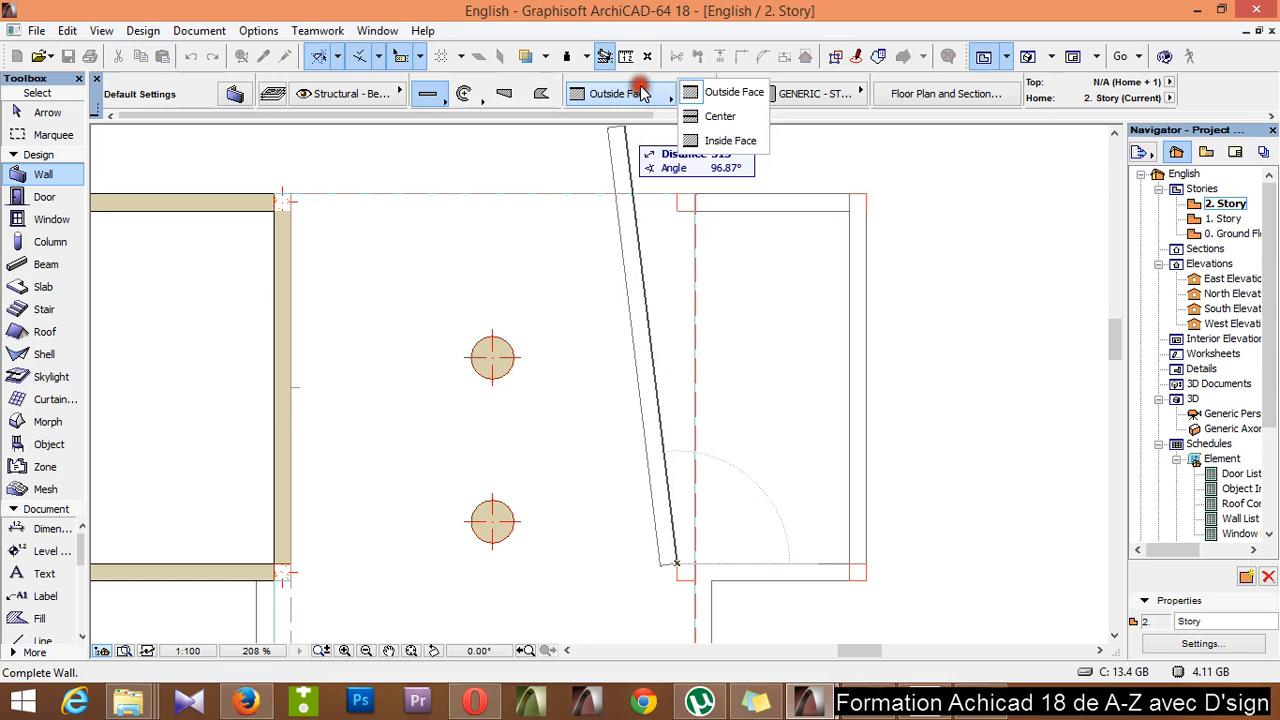
left_click(698, 141)
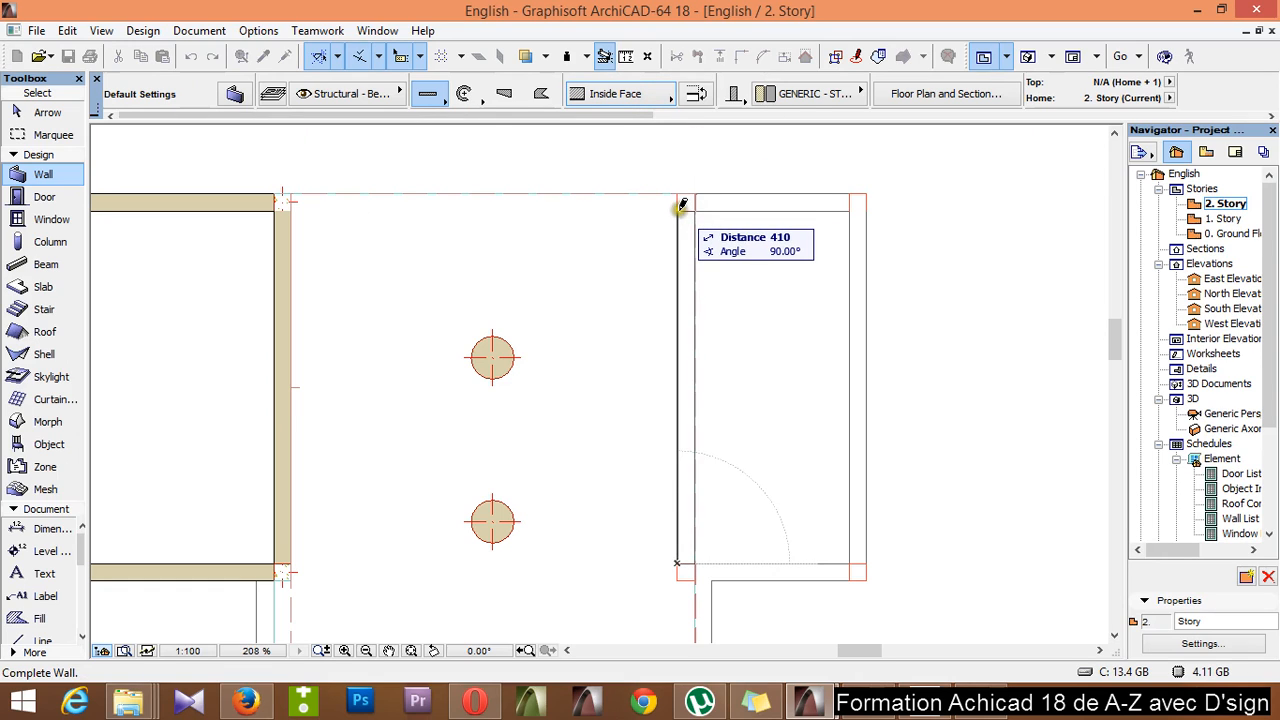
left_click(681, 203)
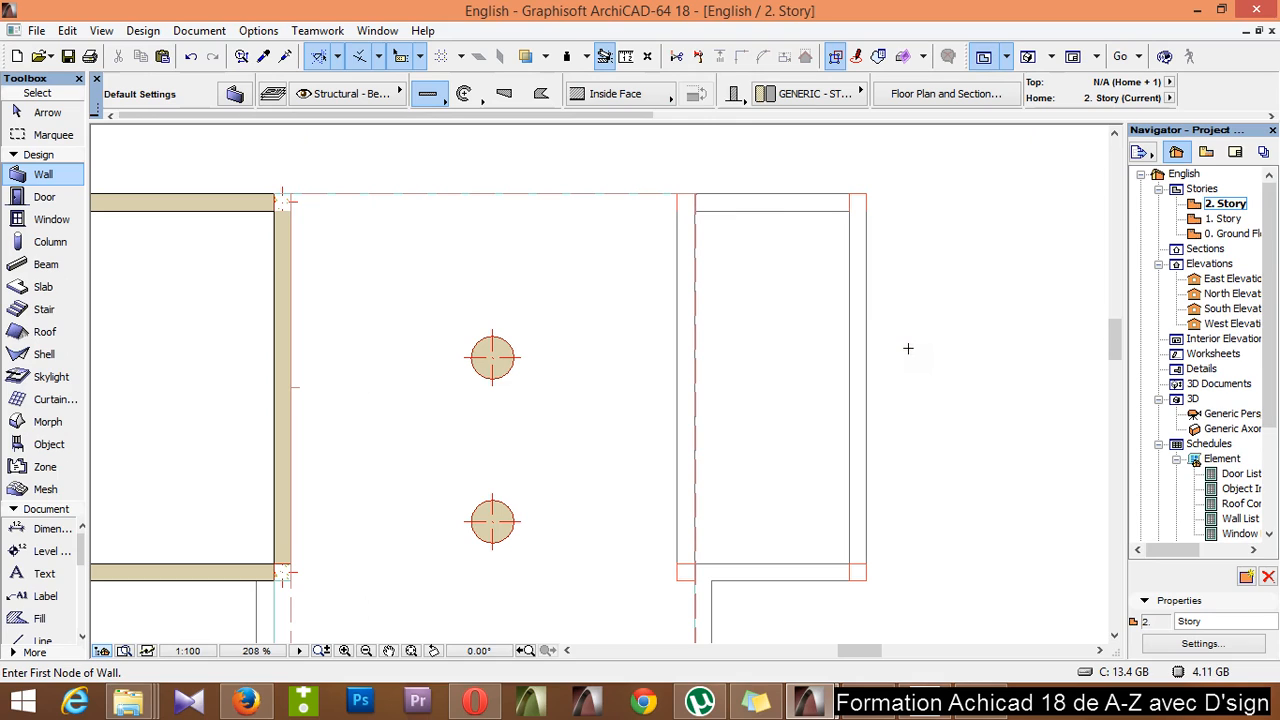
key("F3")
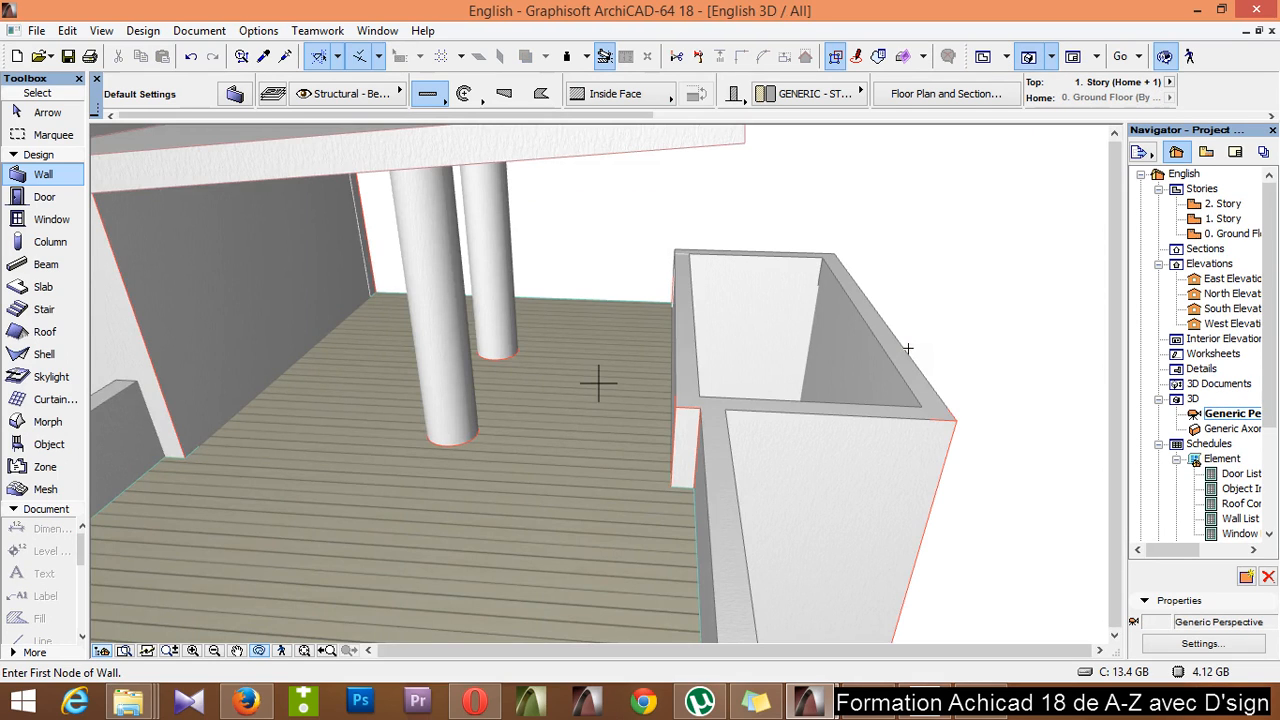
middle_click_drag(907, 348, 617, 449, "shift")
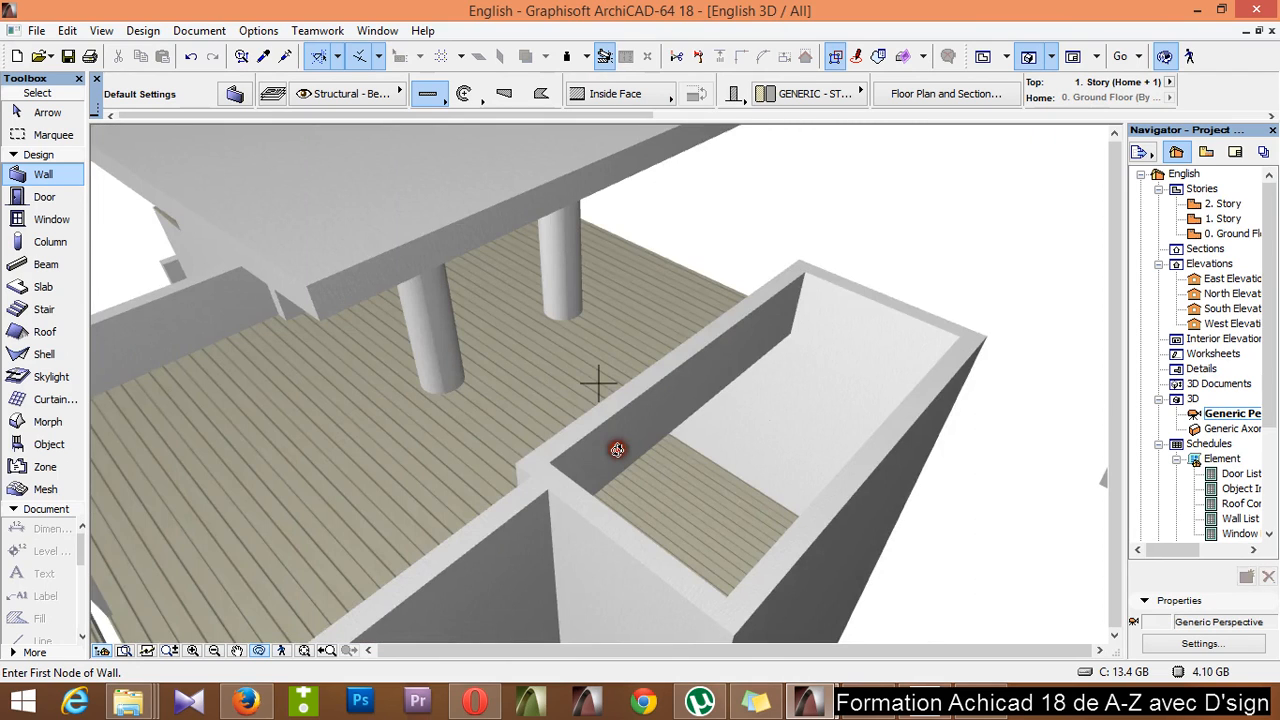
Return to the 2. Story plan, examine the ArchiQuant 2 section of the wall default settings, and accept the dialog
key("F2")
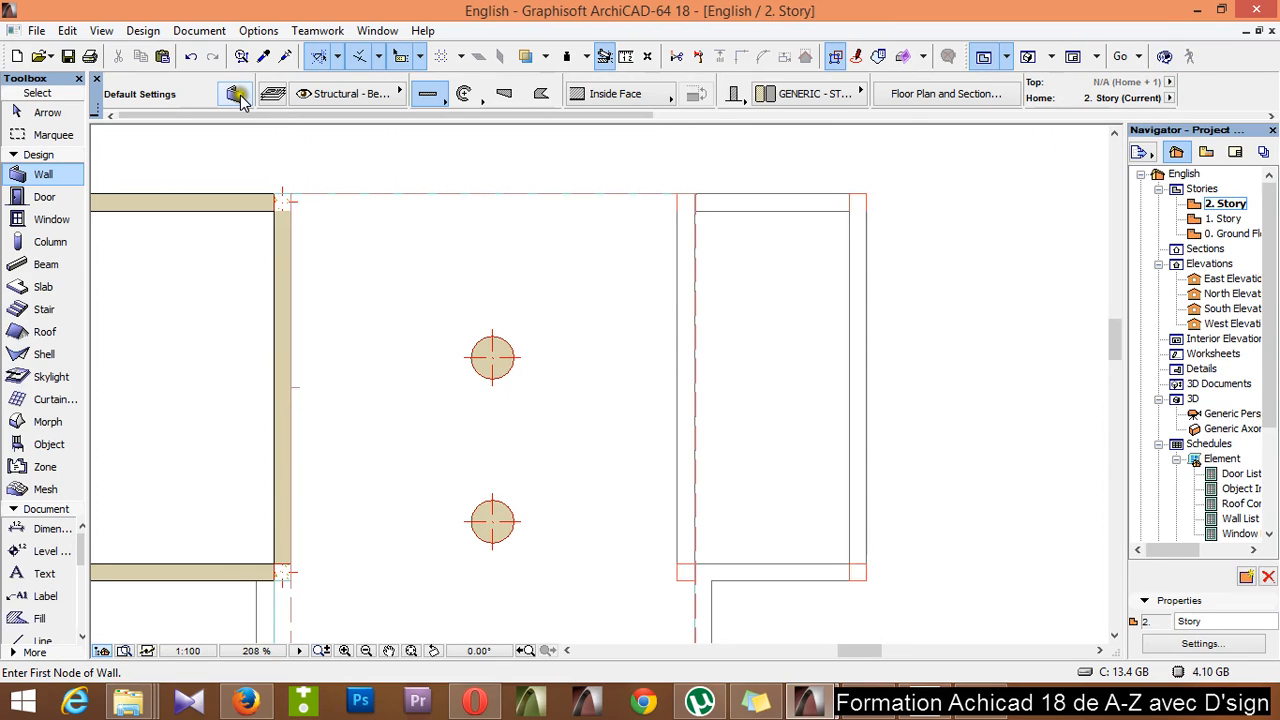
left_click(237, 95)
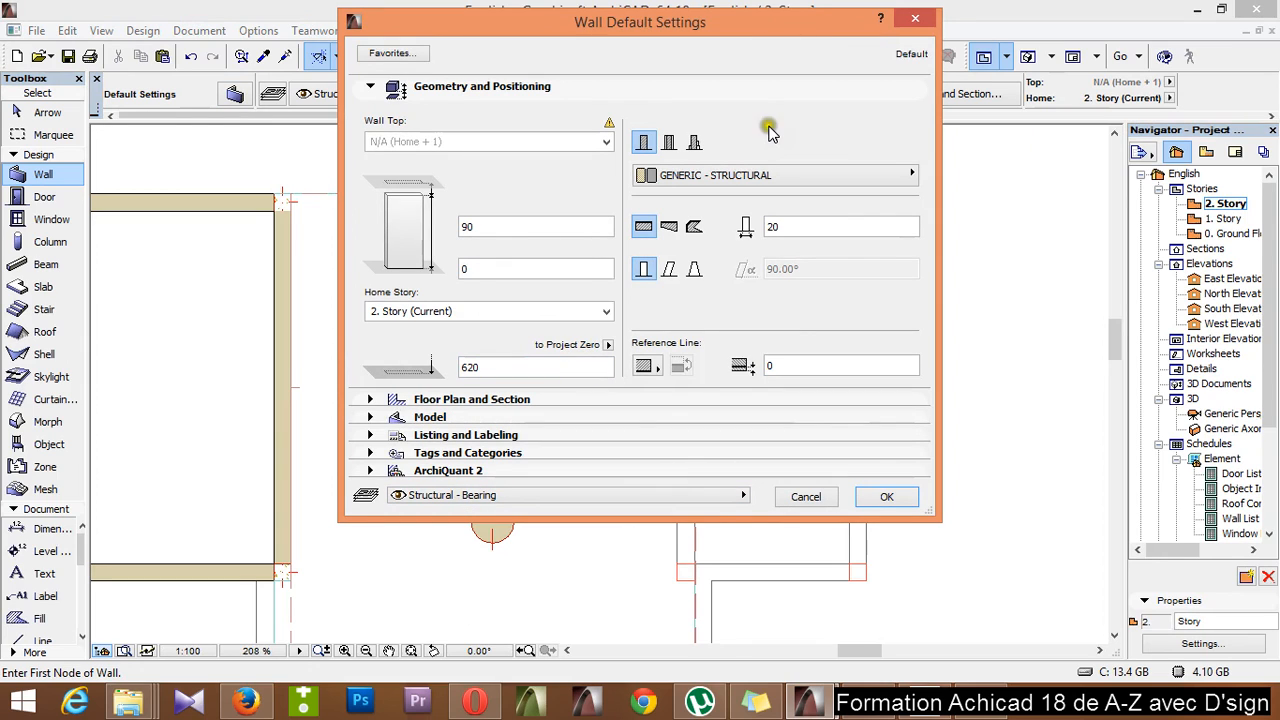
left_click(370, 471)
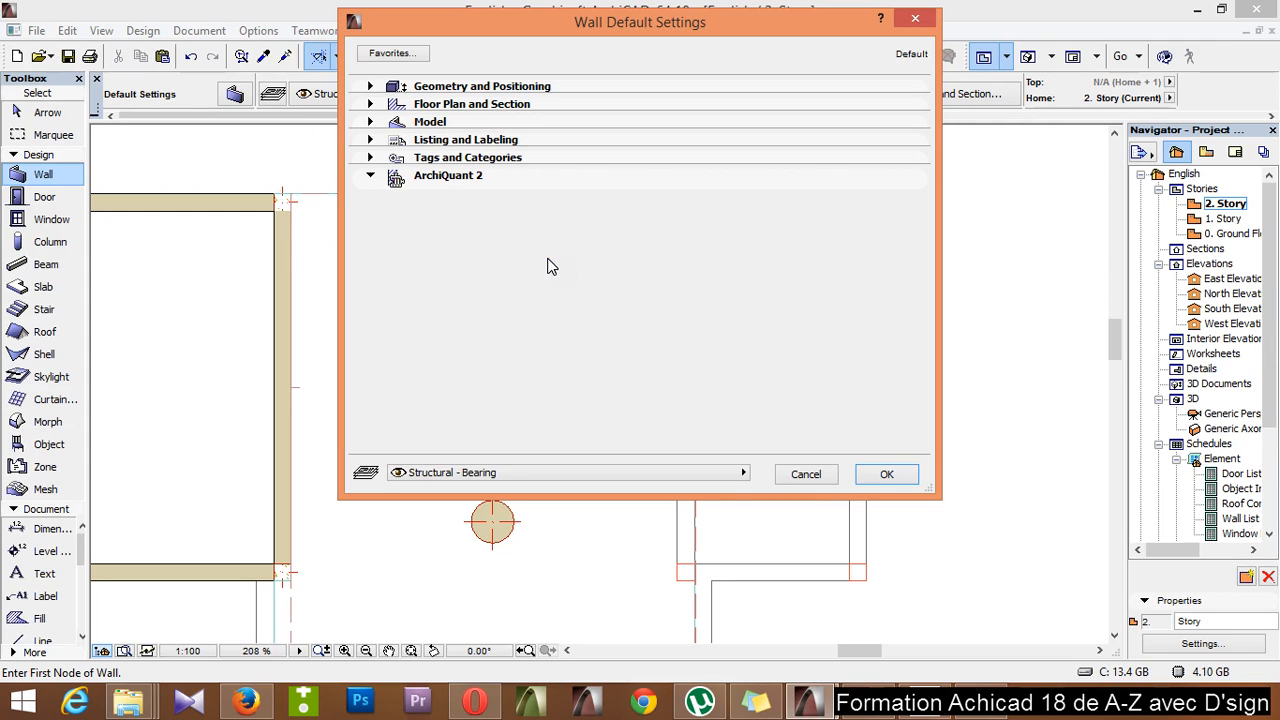
left_click(369, 177)
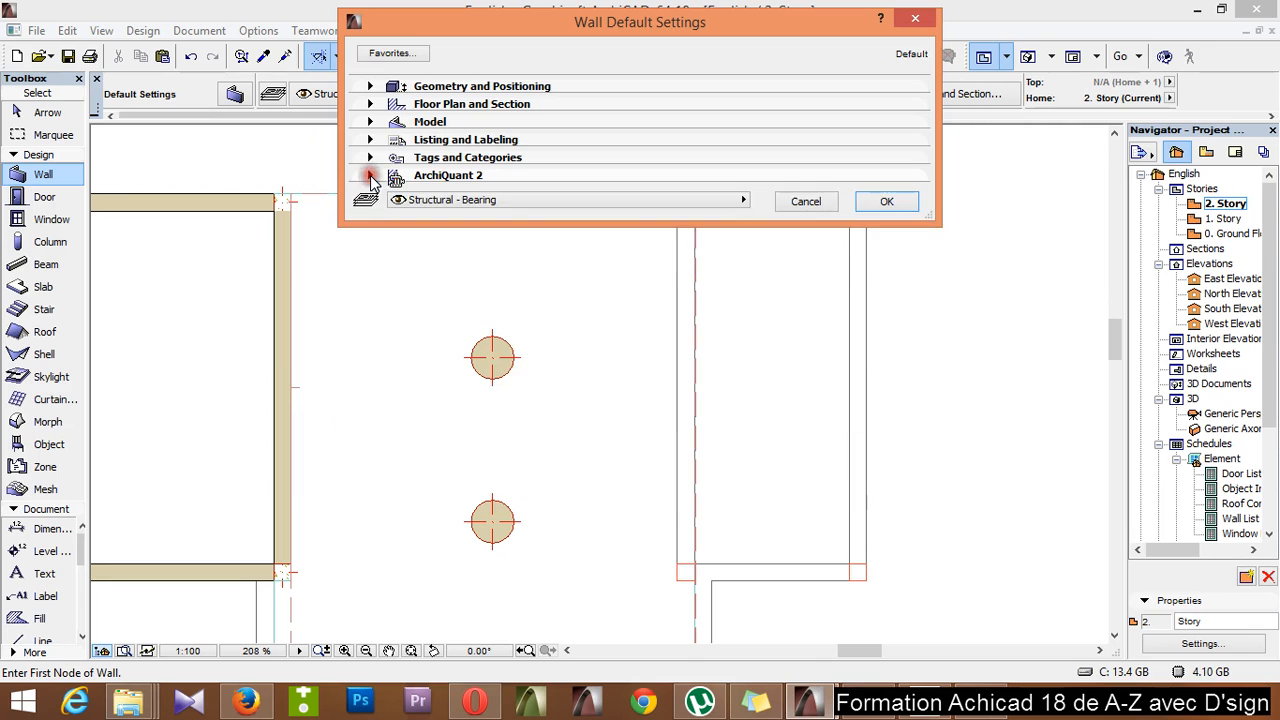
left_click(370, 177)
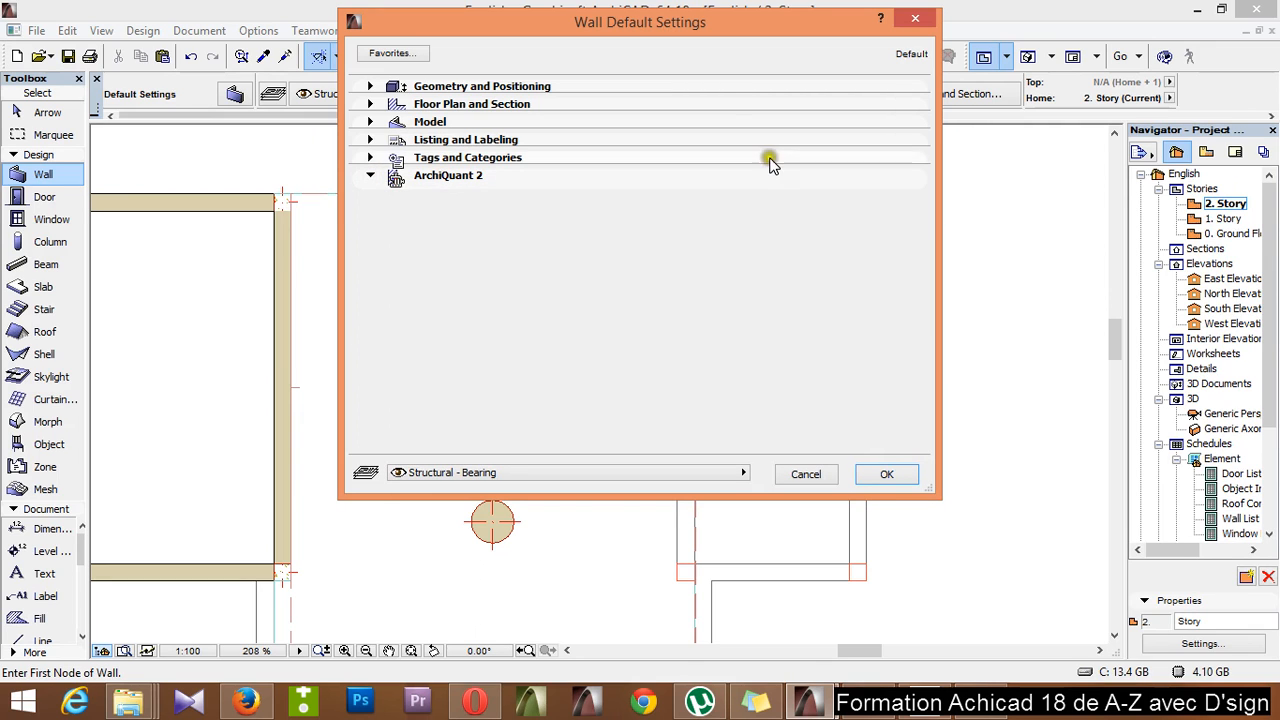
left_click_drag(760, 31, 755, 170)
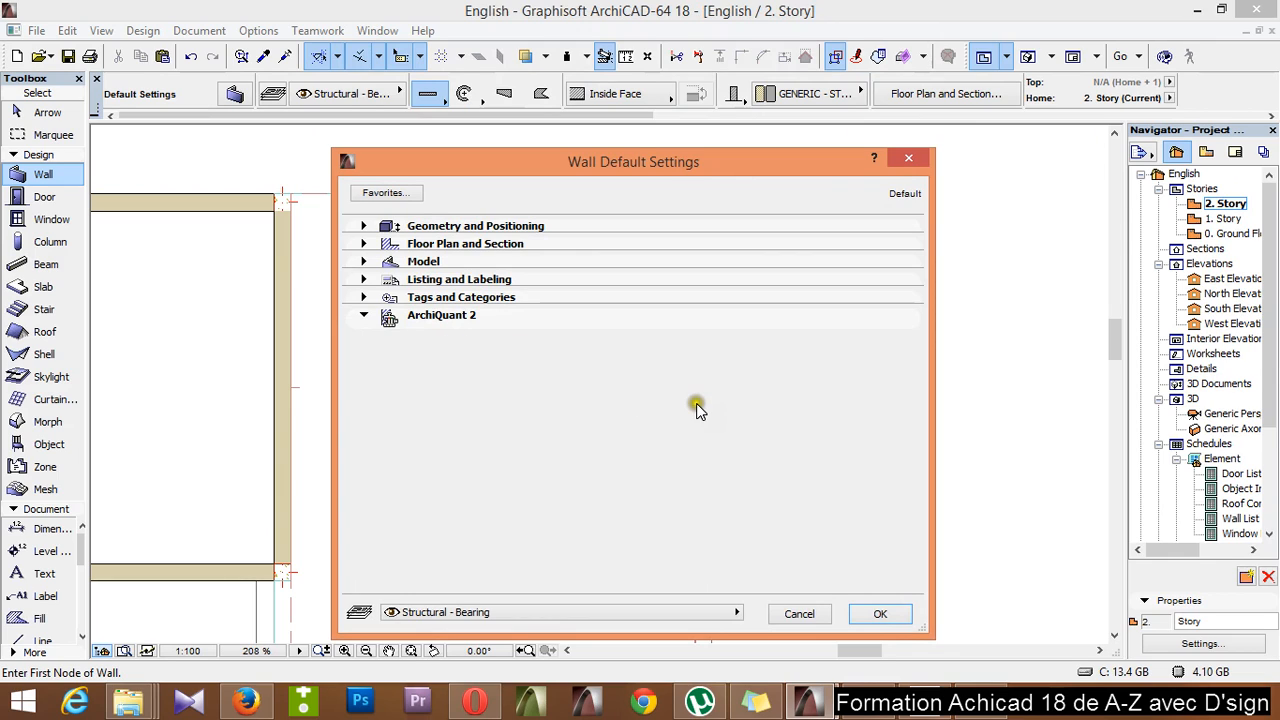
left_click_drag(475, 389, 597, 403)
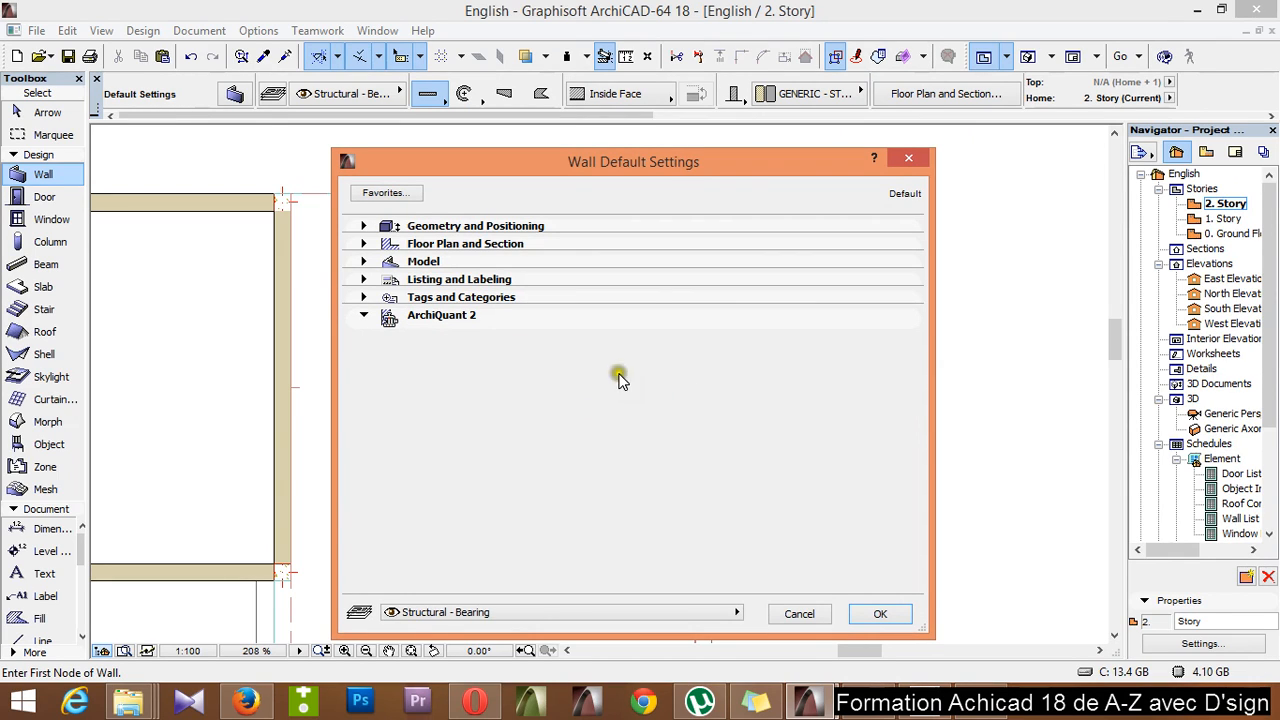
left_click_drag(837, 163, 609, 154)
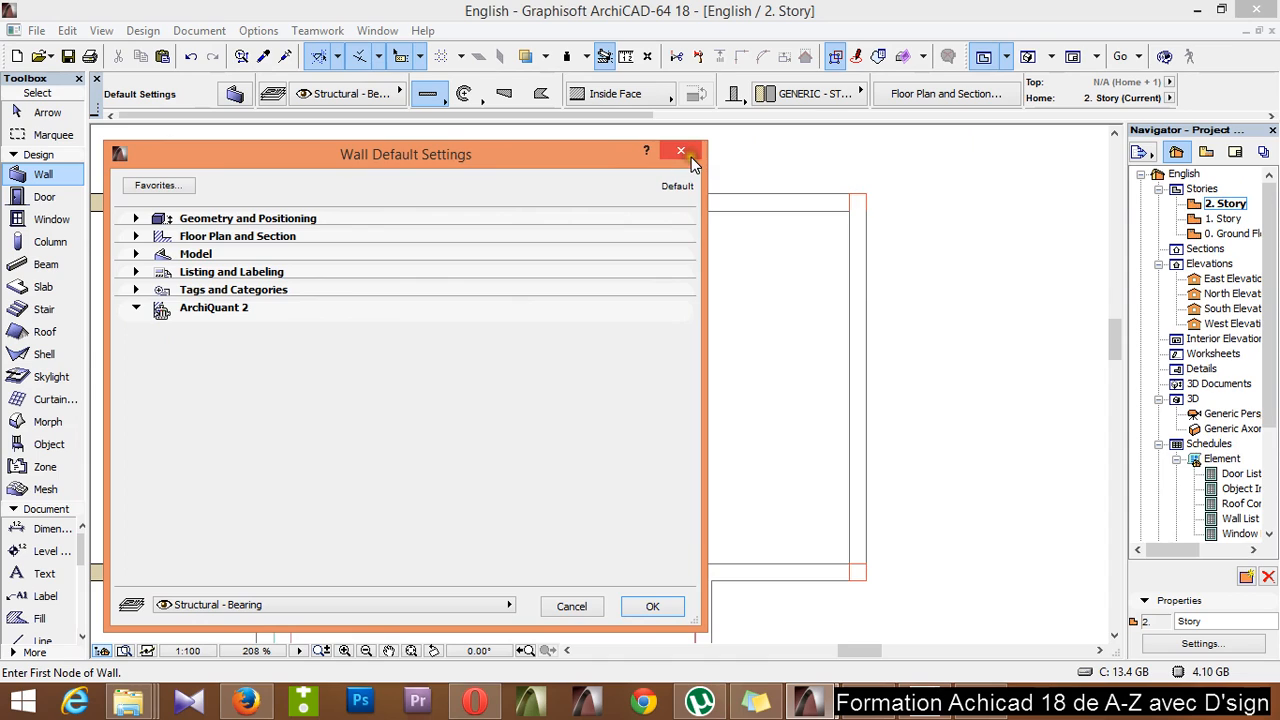
left_click(652, 607)
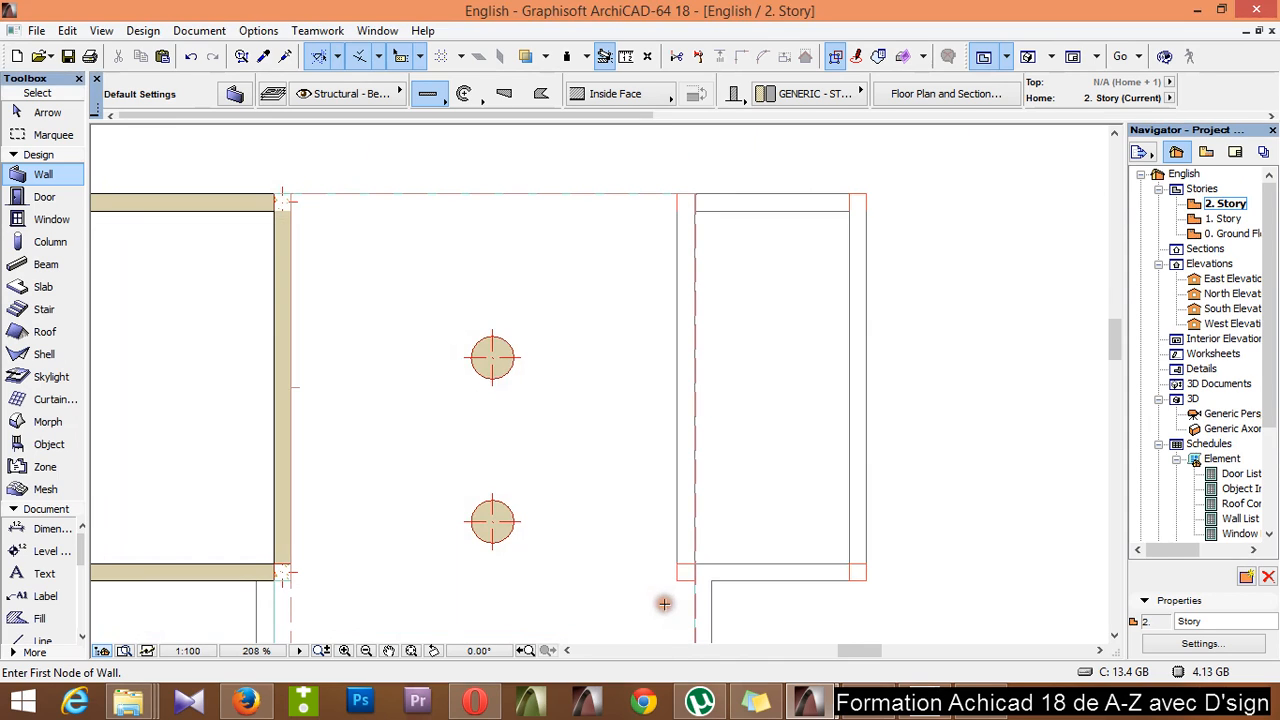
Configure the default roof with a thickness of 5, a height of 50 above the 2. Story and a 4° pitch
scroll(676, 190, "down", 2)
scroll(700, 200, "down", 2)
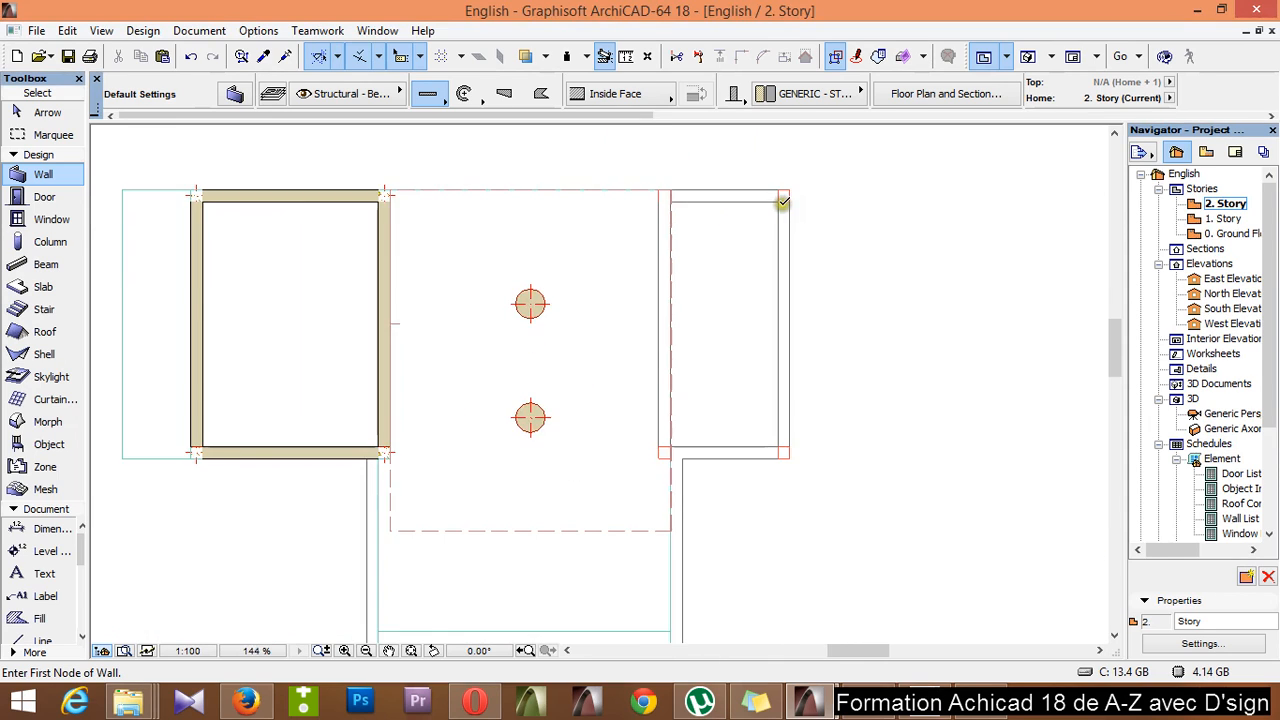
scroll(780, 220, "up", 4)
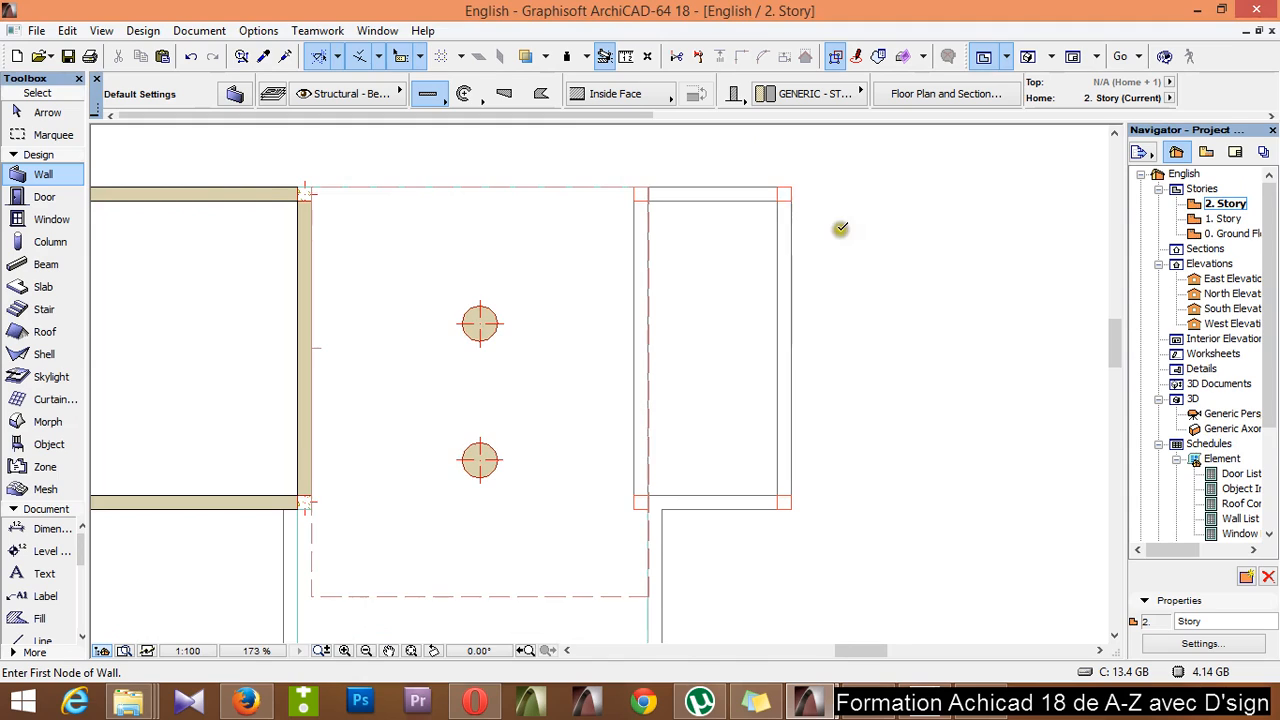
left_click(45, 333)
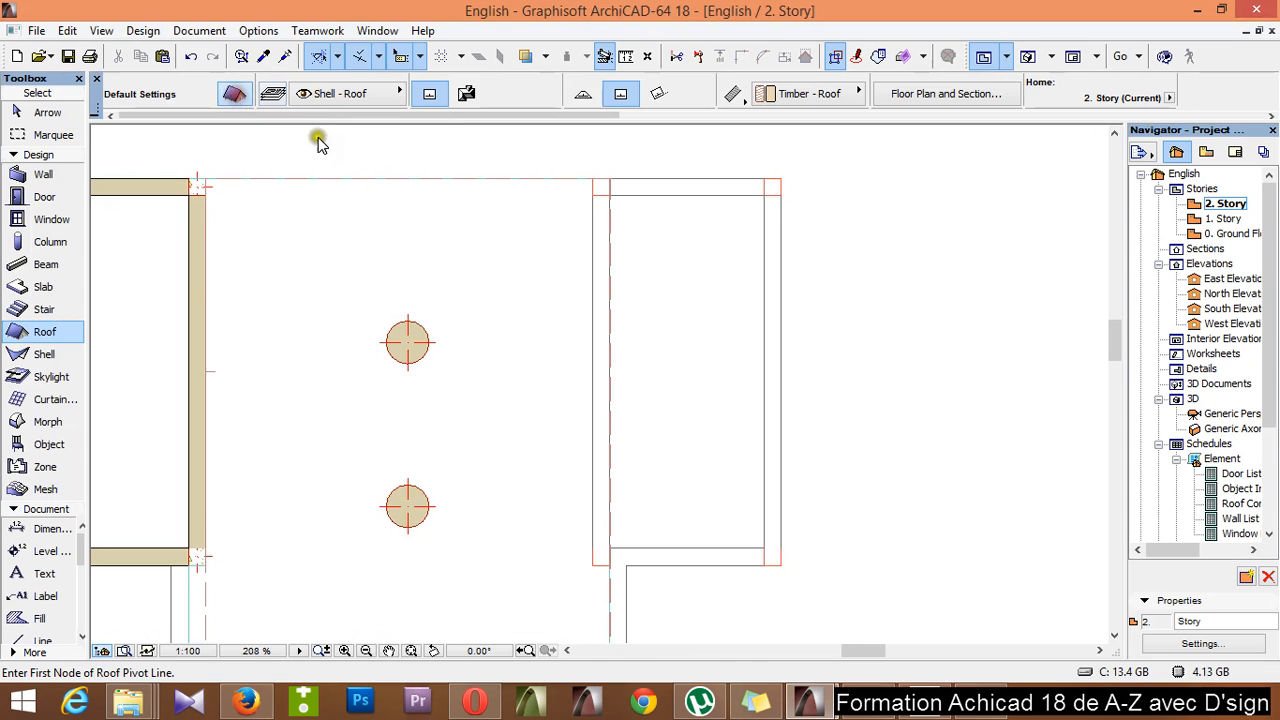
key("ctrl+t")
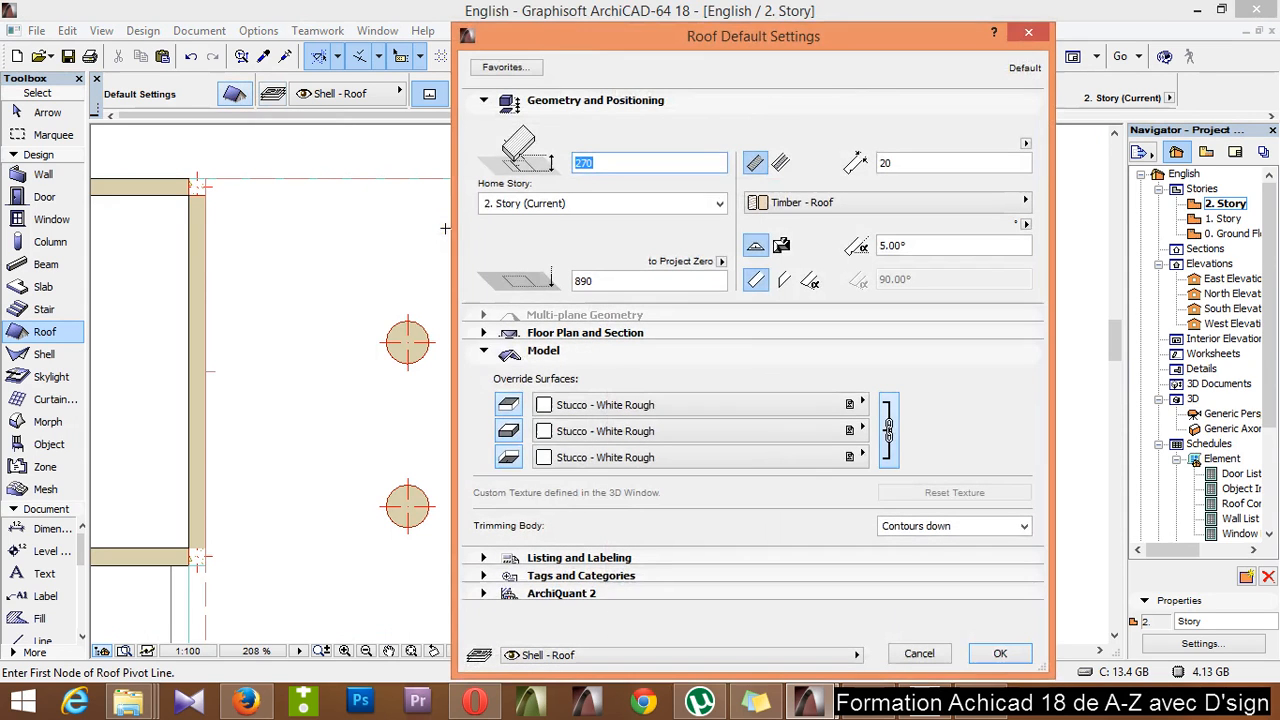
left_click(897, 163)
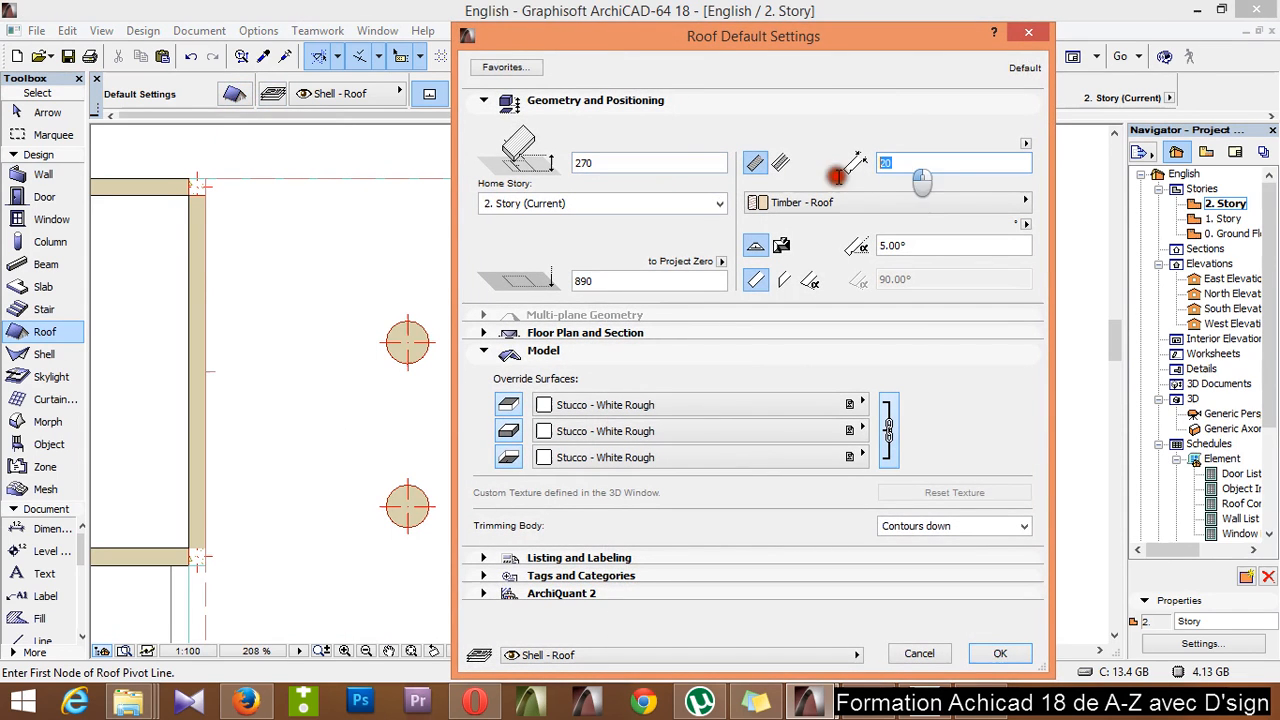
type("5")
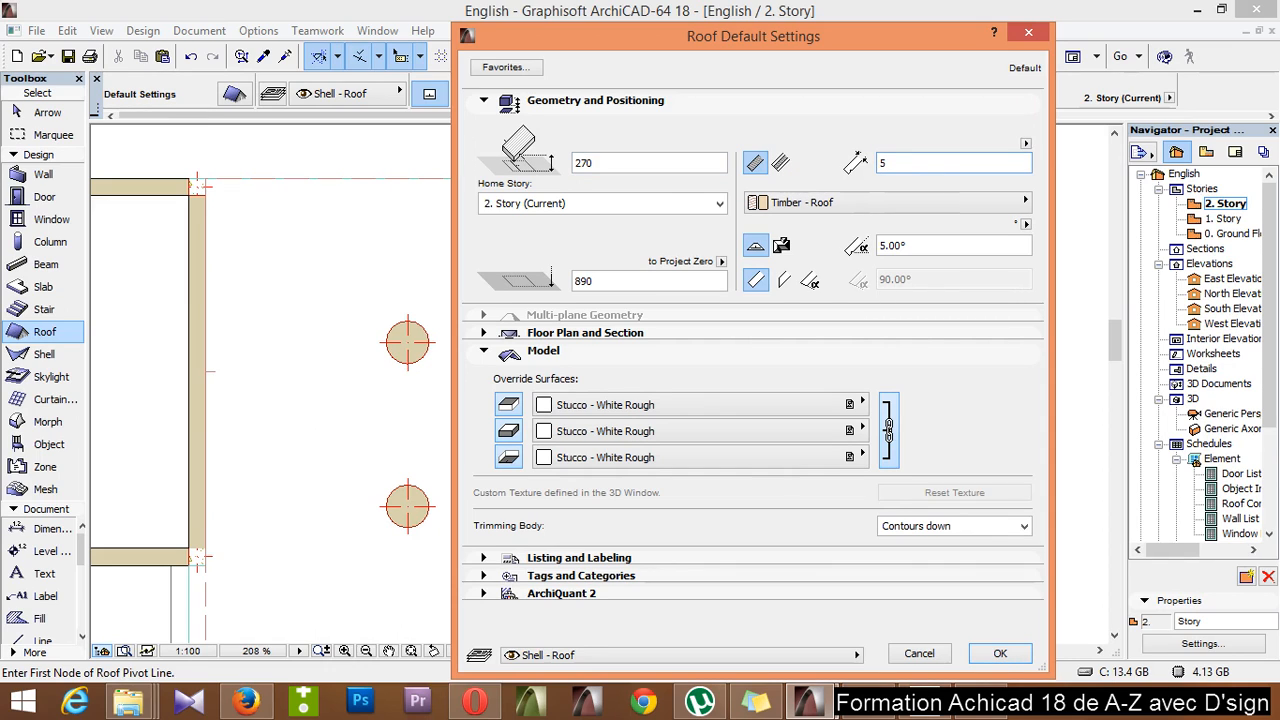
left_click(606, 163)
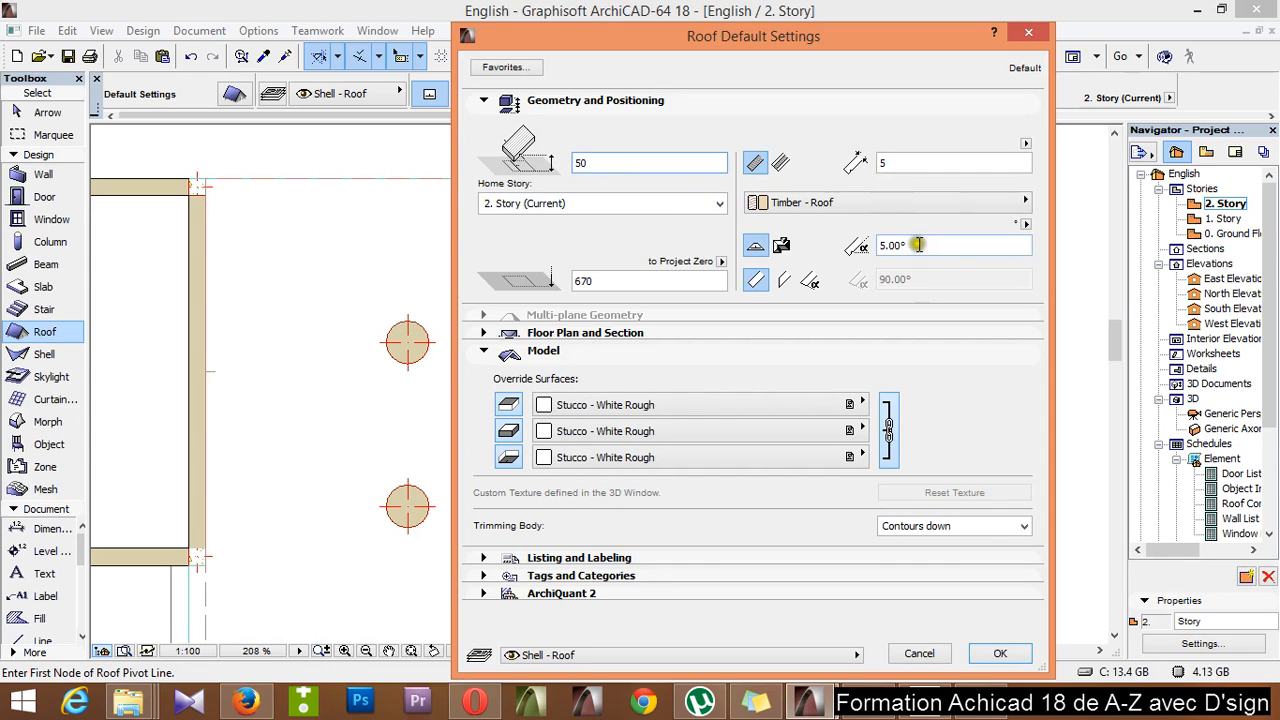
left_click_drag(900, 247, 815, 262)
type("4")
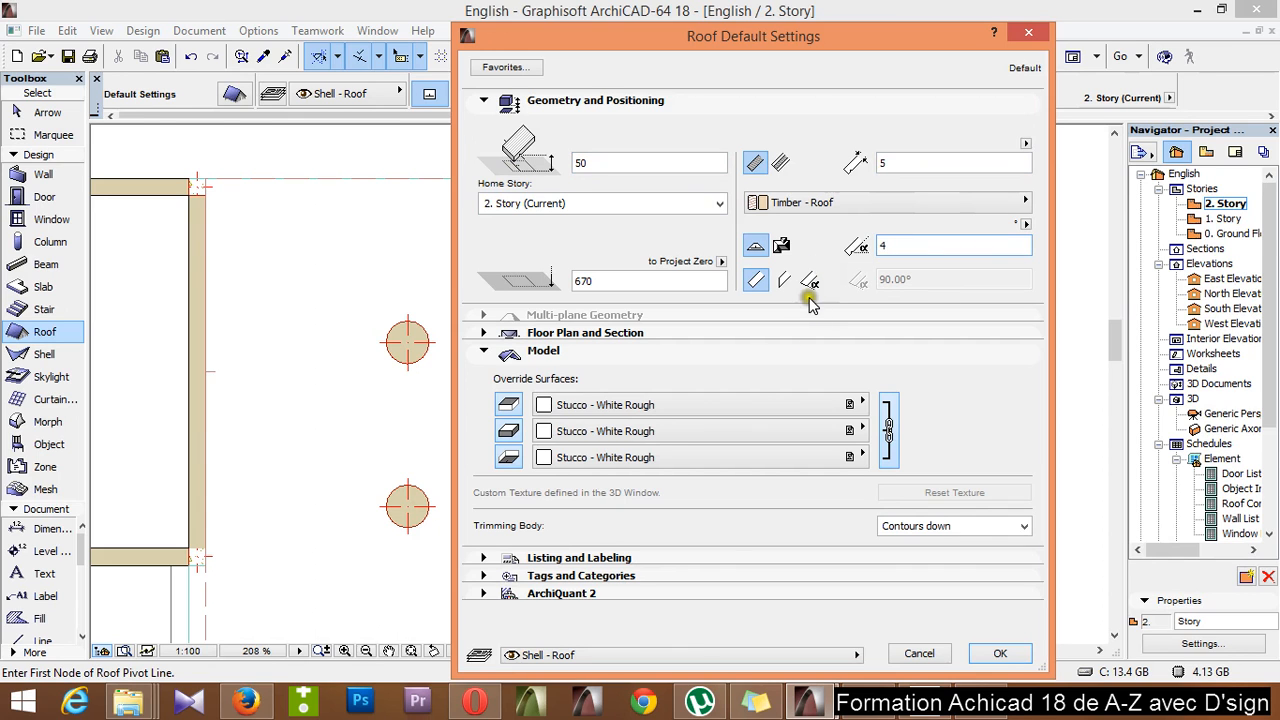
Override all three default roof surfaces with Paint - Ivory Black and accept the roof settings
left_click(862, 404)
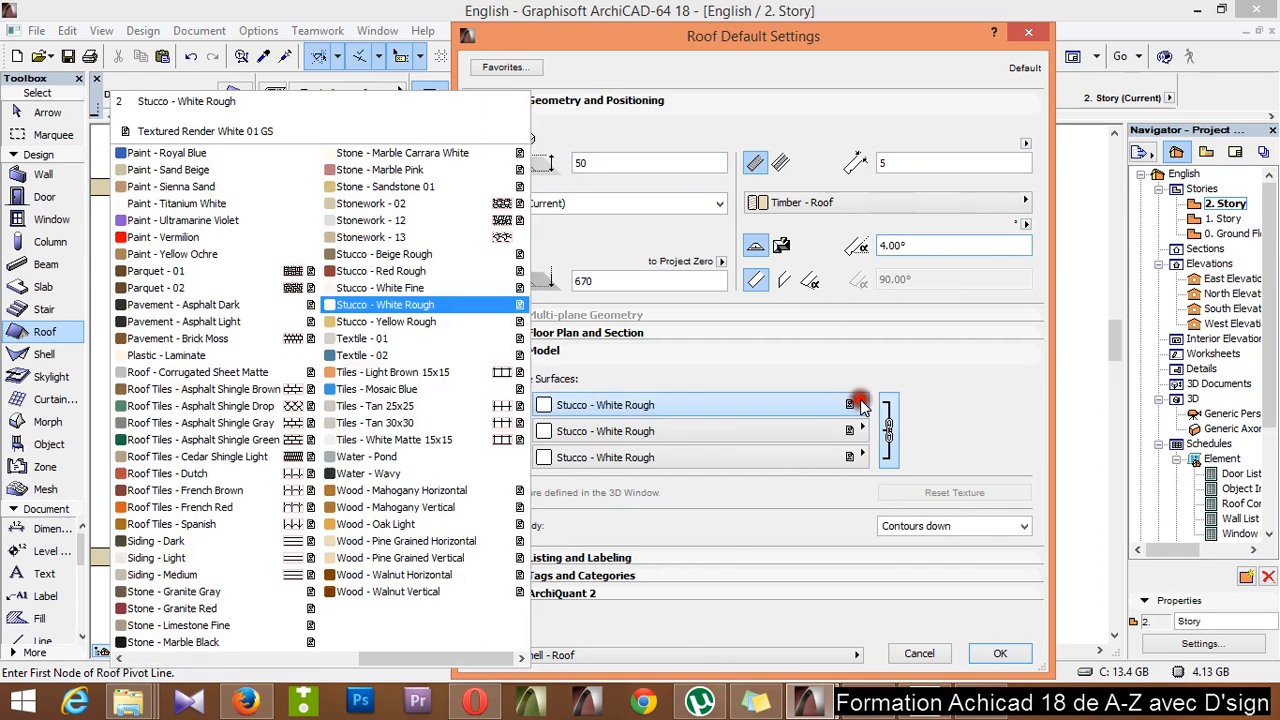
scroll(248, 362, "up", 3)
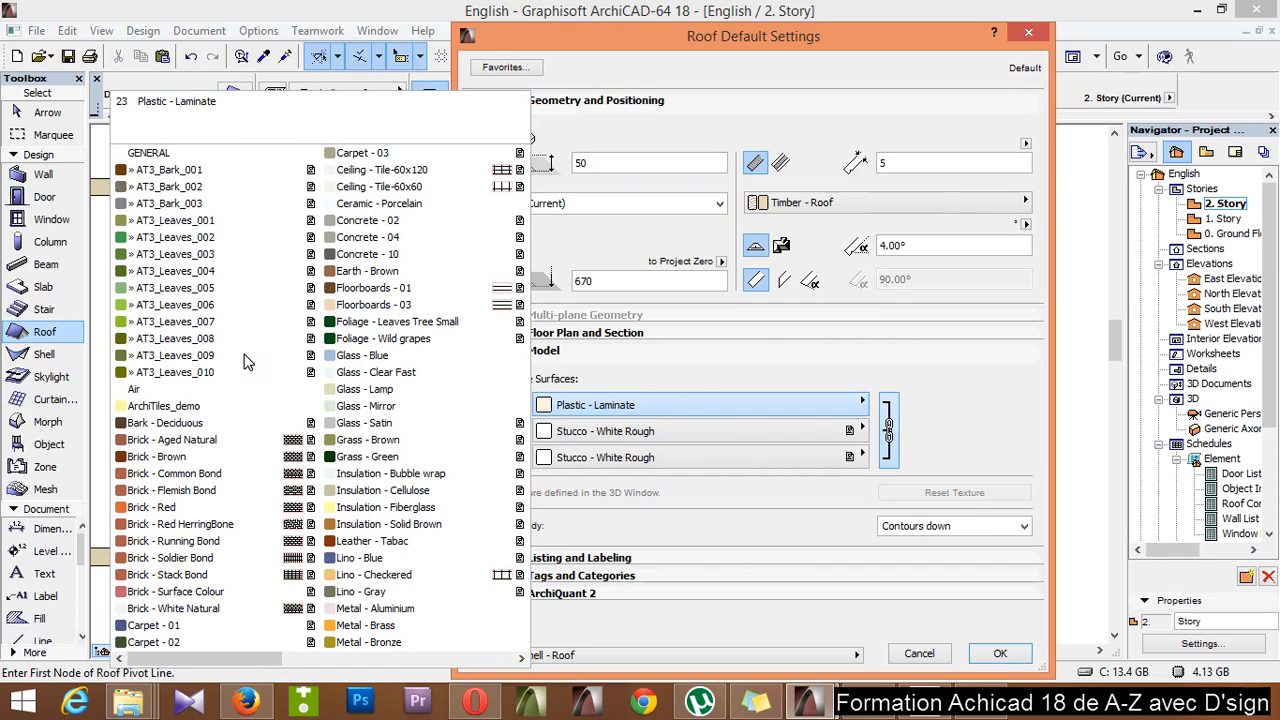
scroll(248, 362, "down", 3)
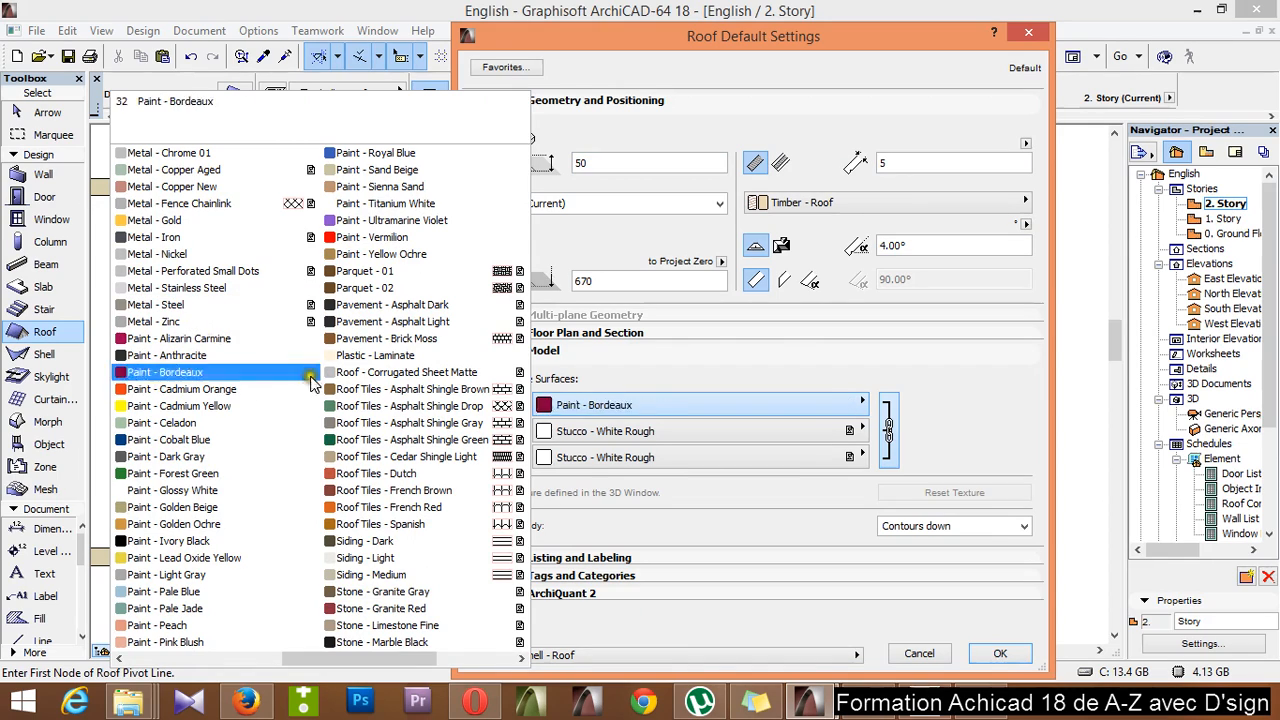
left_click(238, 541)
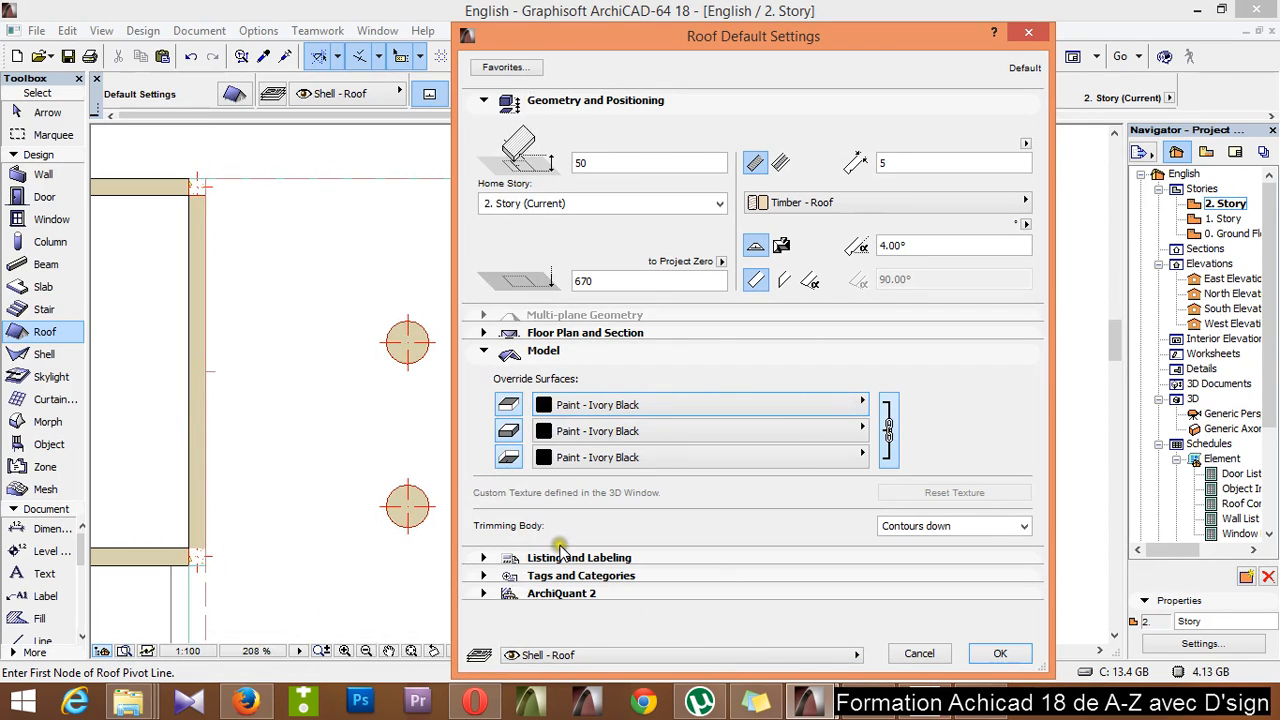
left_click(998, 654)
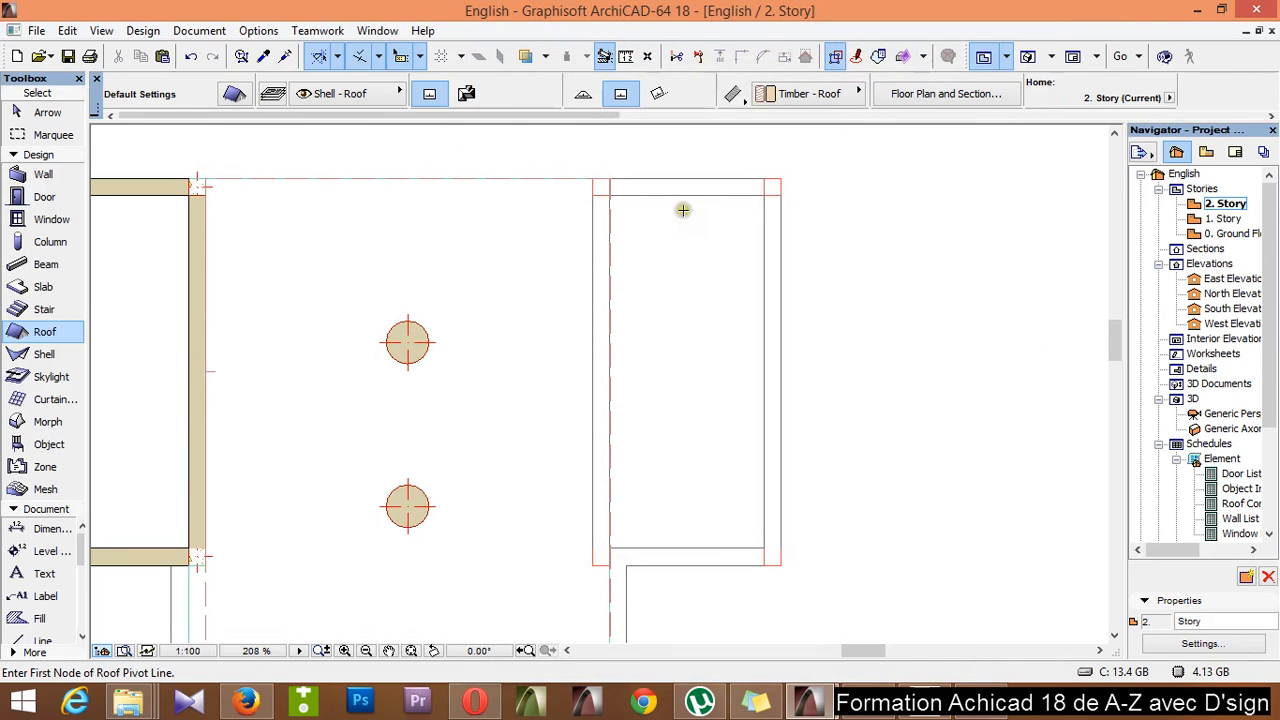
Place the roof's pivot line along the bay's upper short outer edge and set its upward pitch toward the bay's interior
left_click(593, 178)
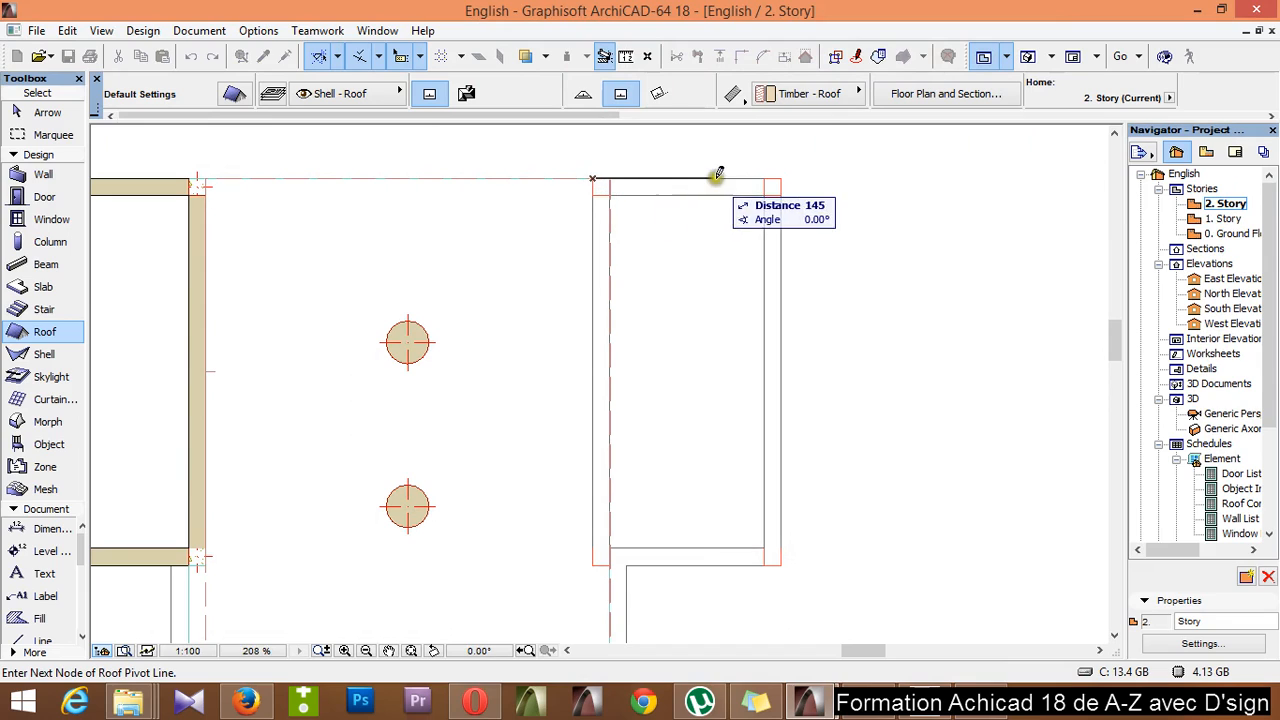
left_click(779, 173)
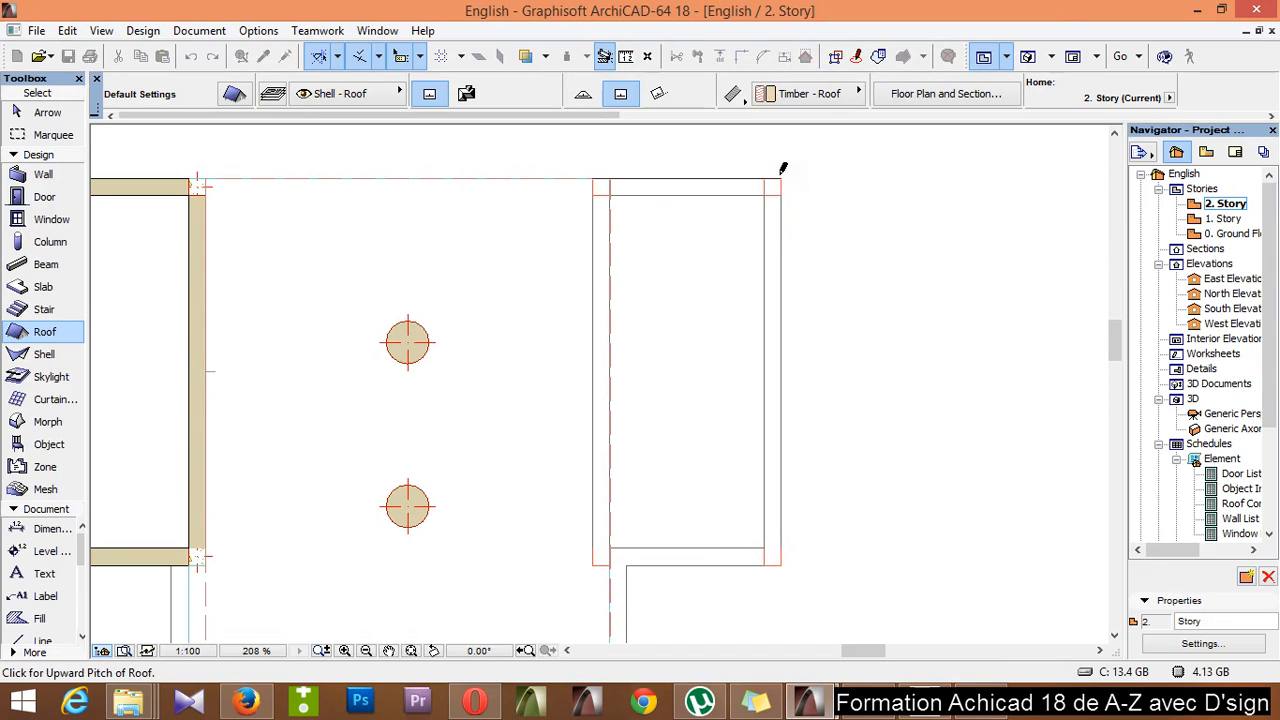
left_click(783, 168)
scroll(811, 250, "down", 3)
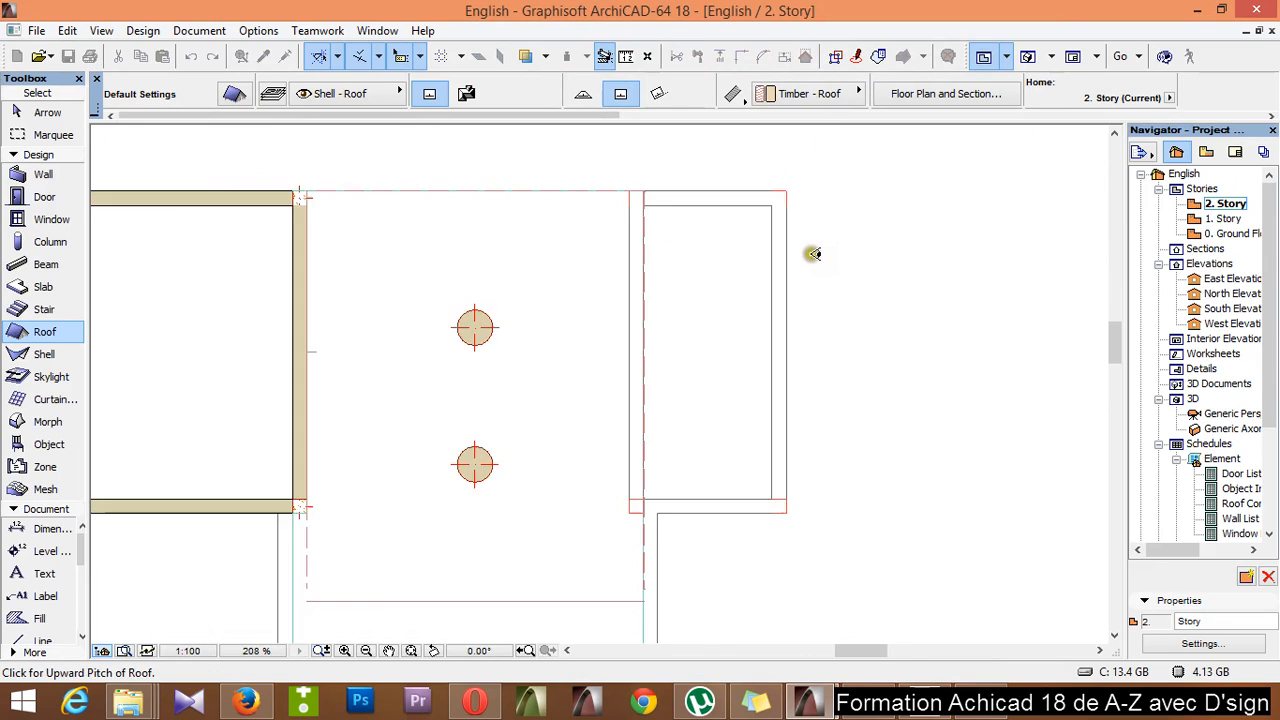
scroll(806, 181, "up", 2)
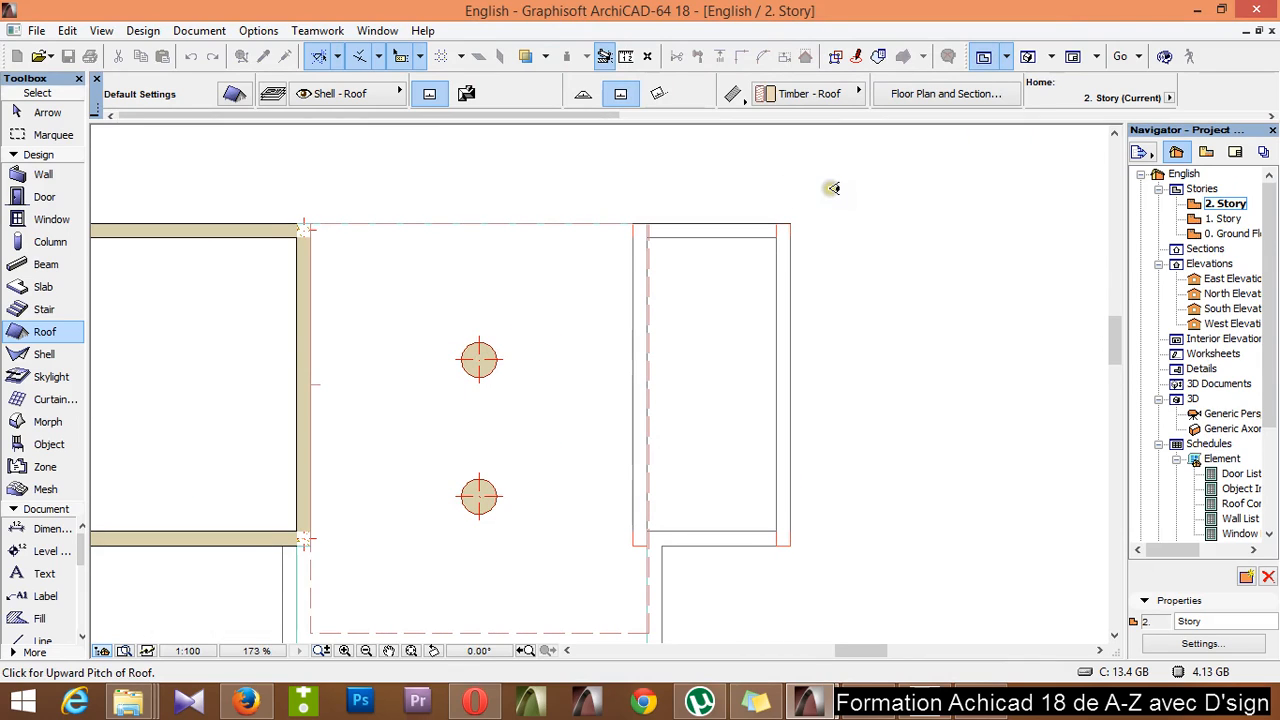
mouse_move(1278, 716)
left_click(235, 94)
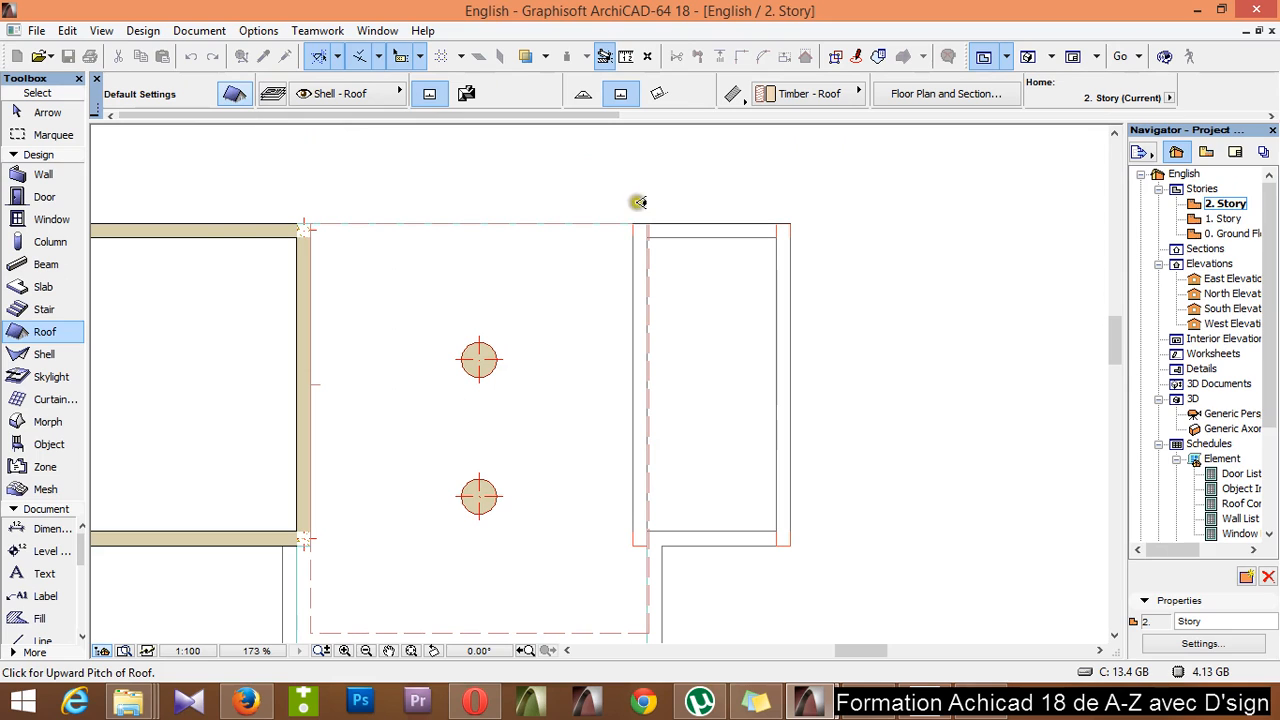
key("ctrl+t")
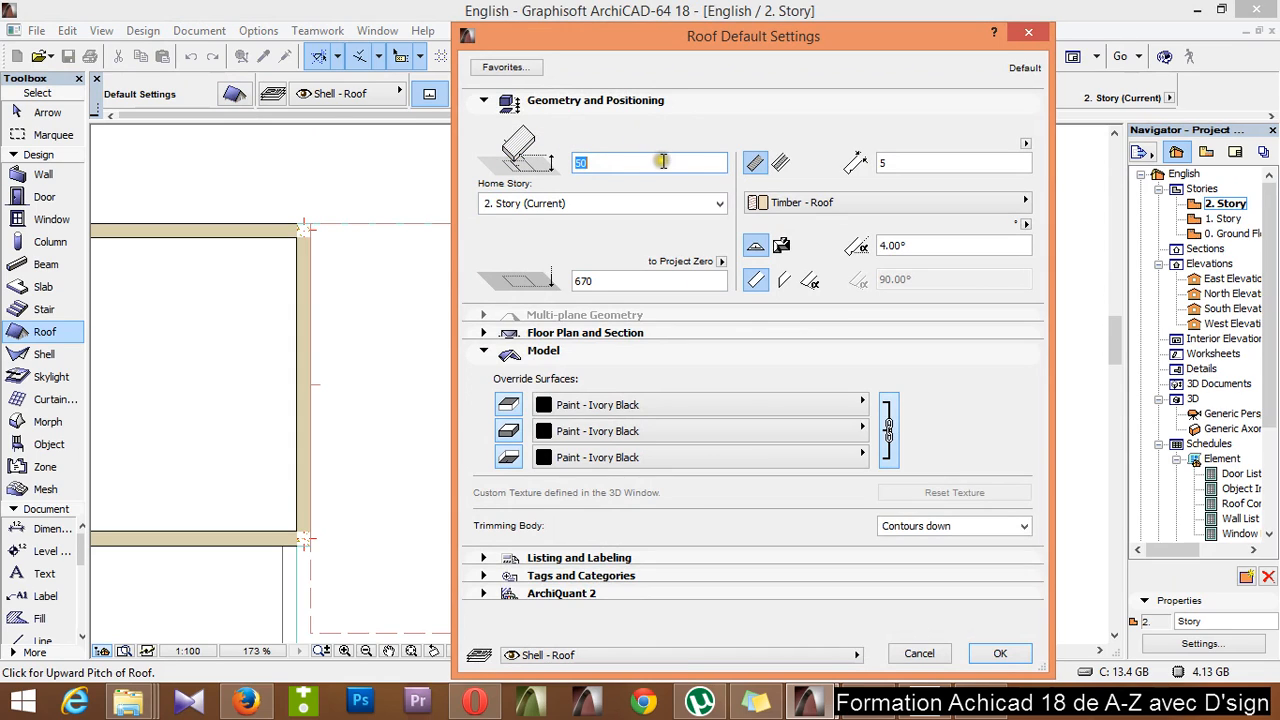
left_click(1000, 651)
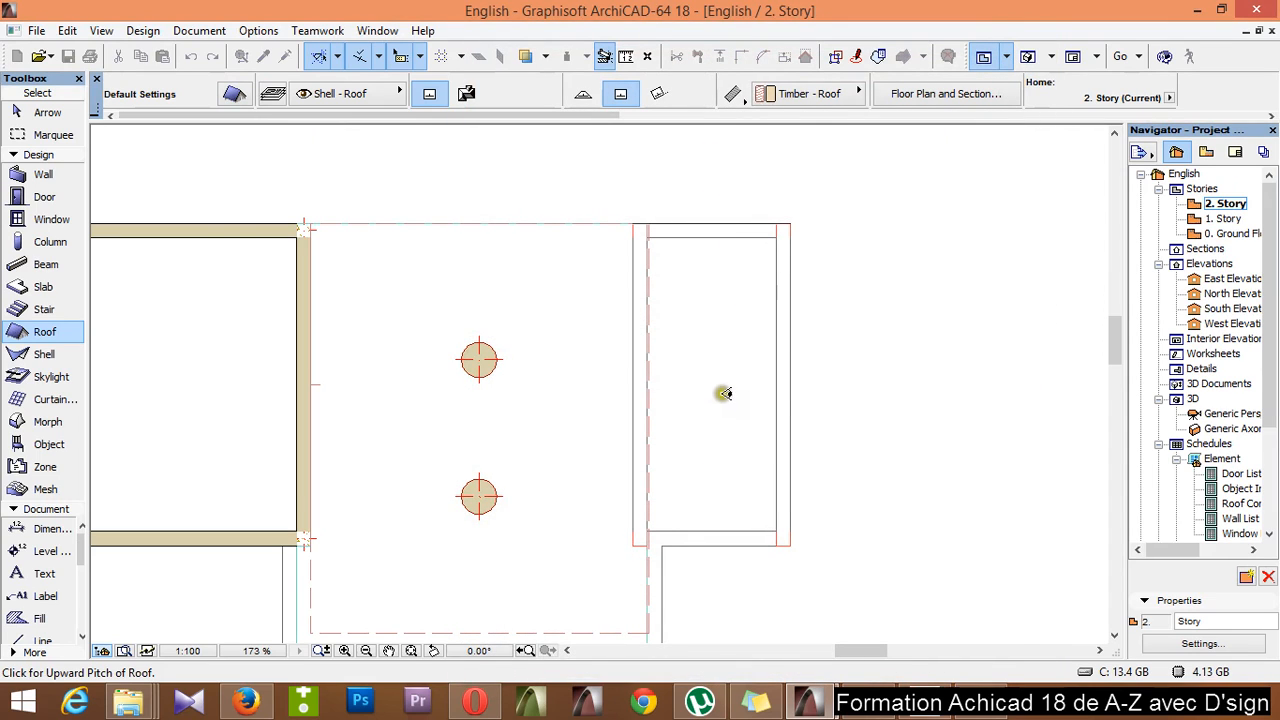
key("Escape")
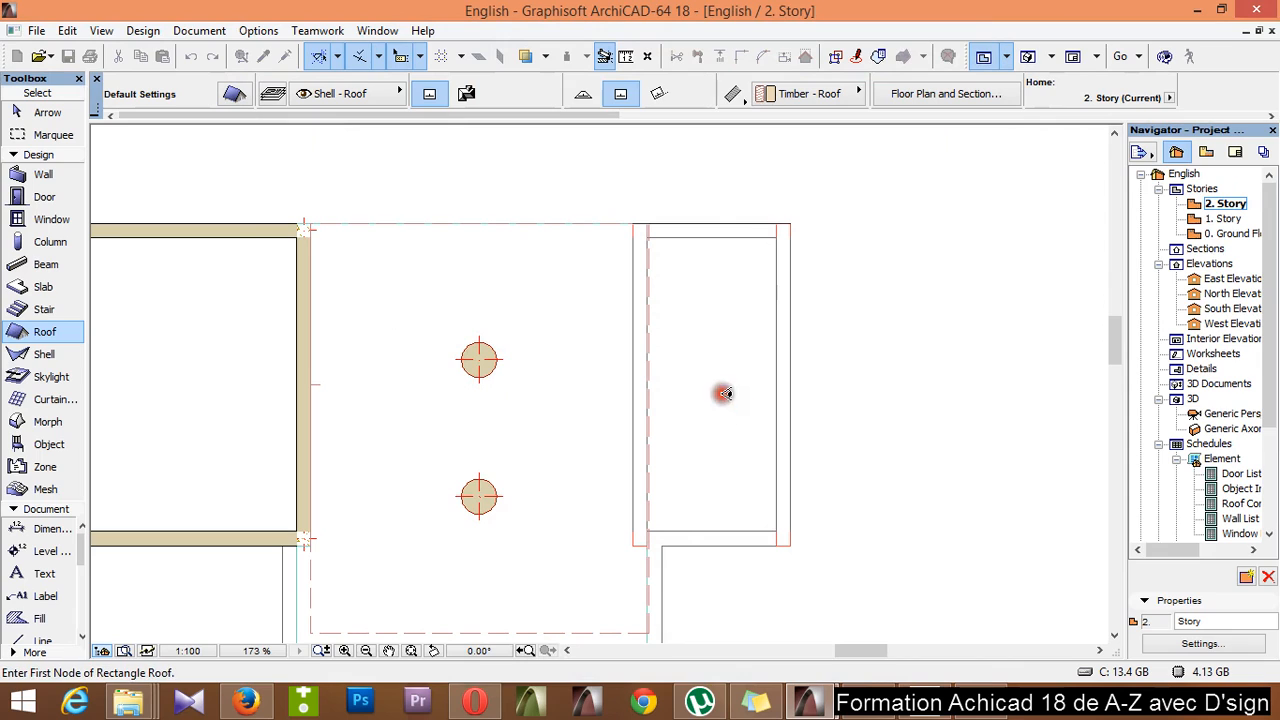
Draw the rectangular roof between the bay's opposite outer corners, covering its full outline, and check it in 3D
left_click(632, 223)
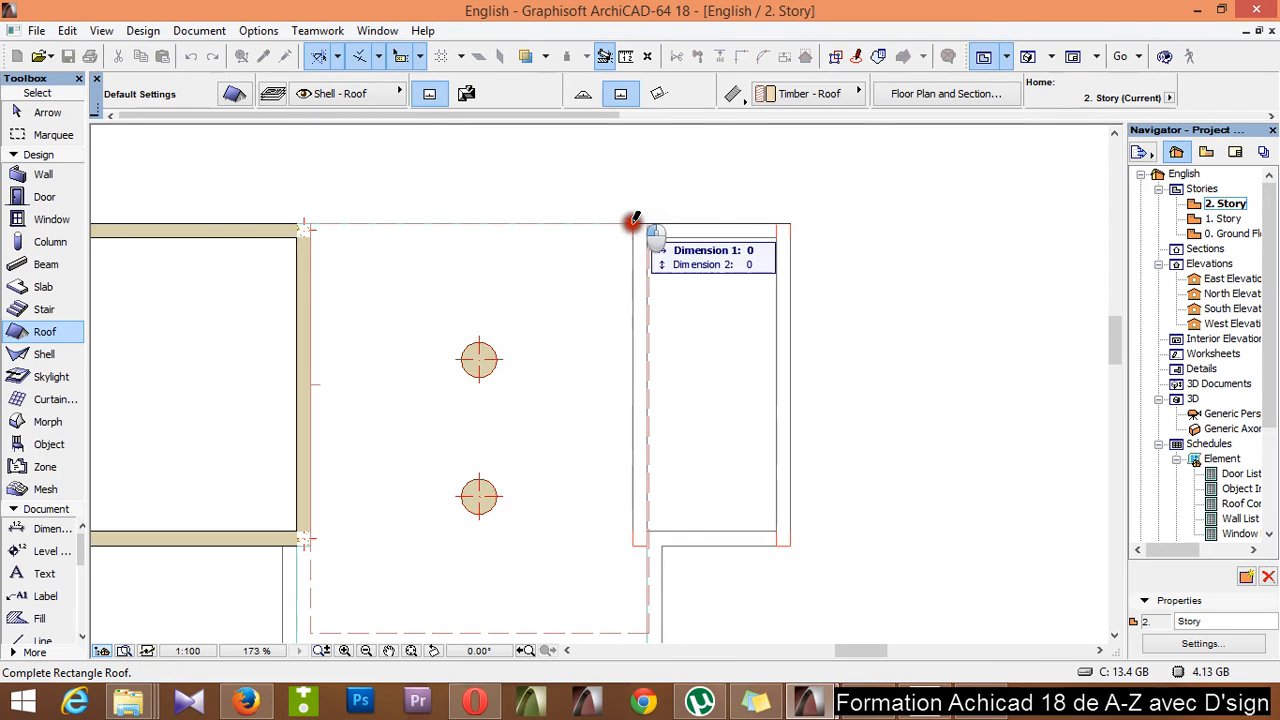
left_click(791, 541)
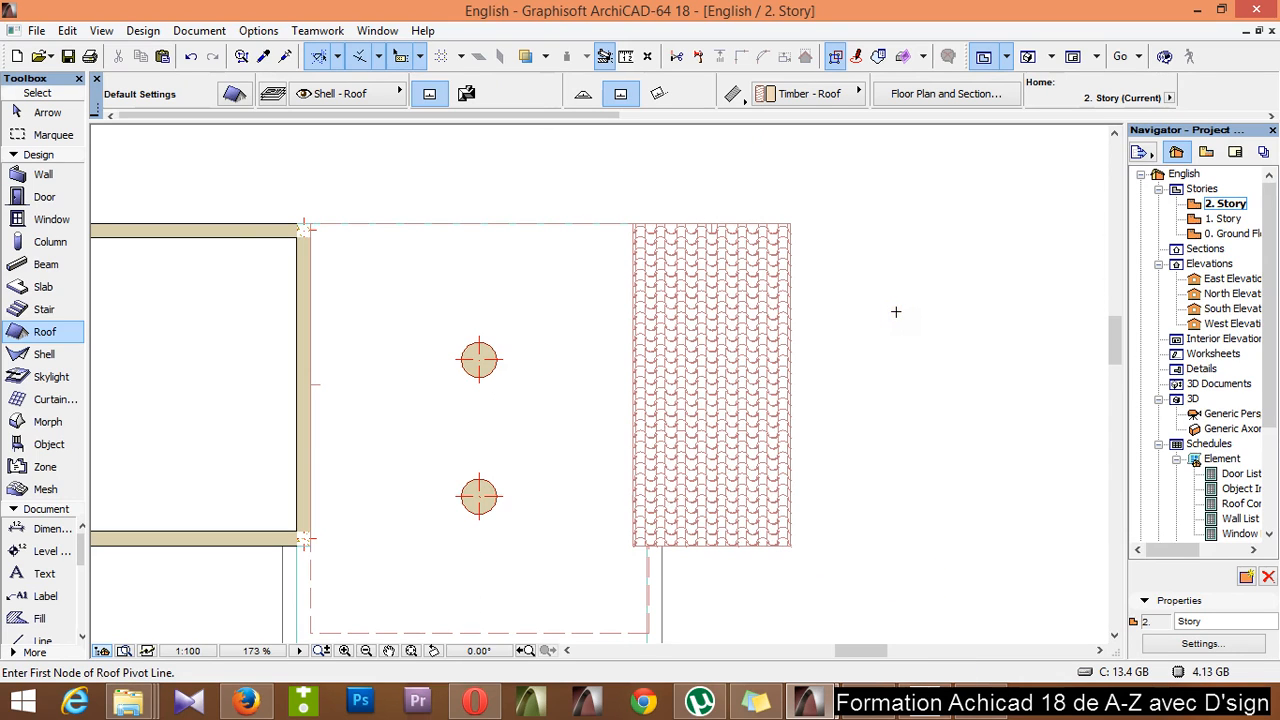
key("F3")
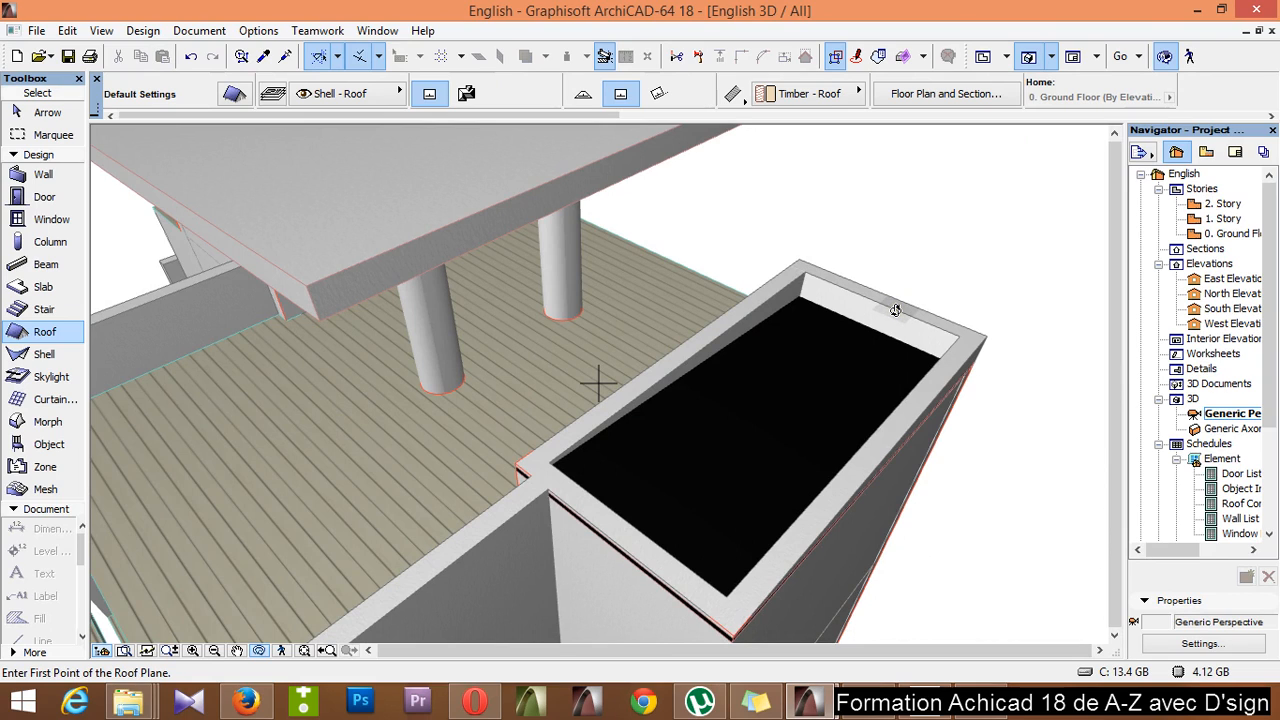
On the 2. Story plan, change the bay roof's cover fill to AT30_empty and accept the settings
key("F2")
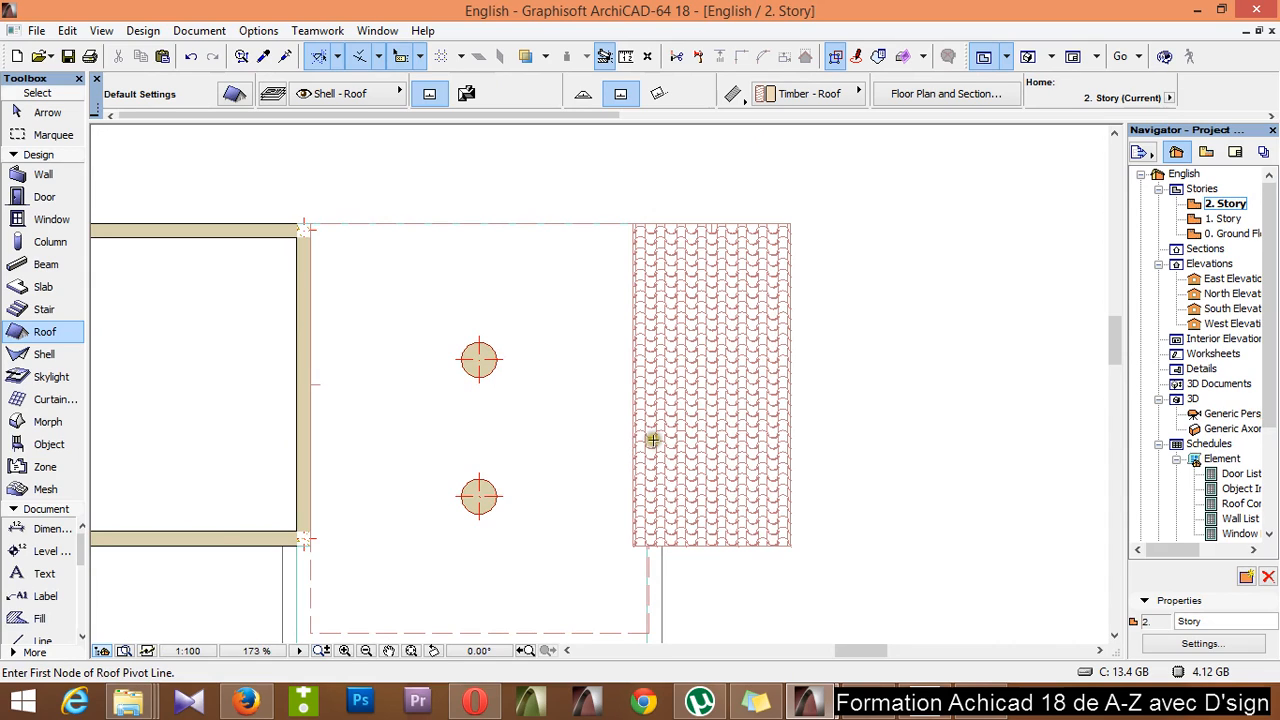
left_click(716, 378, "shift")
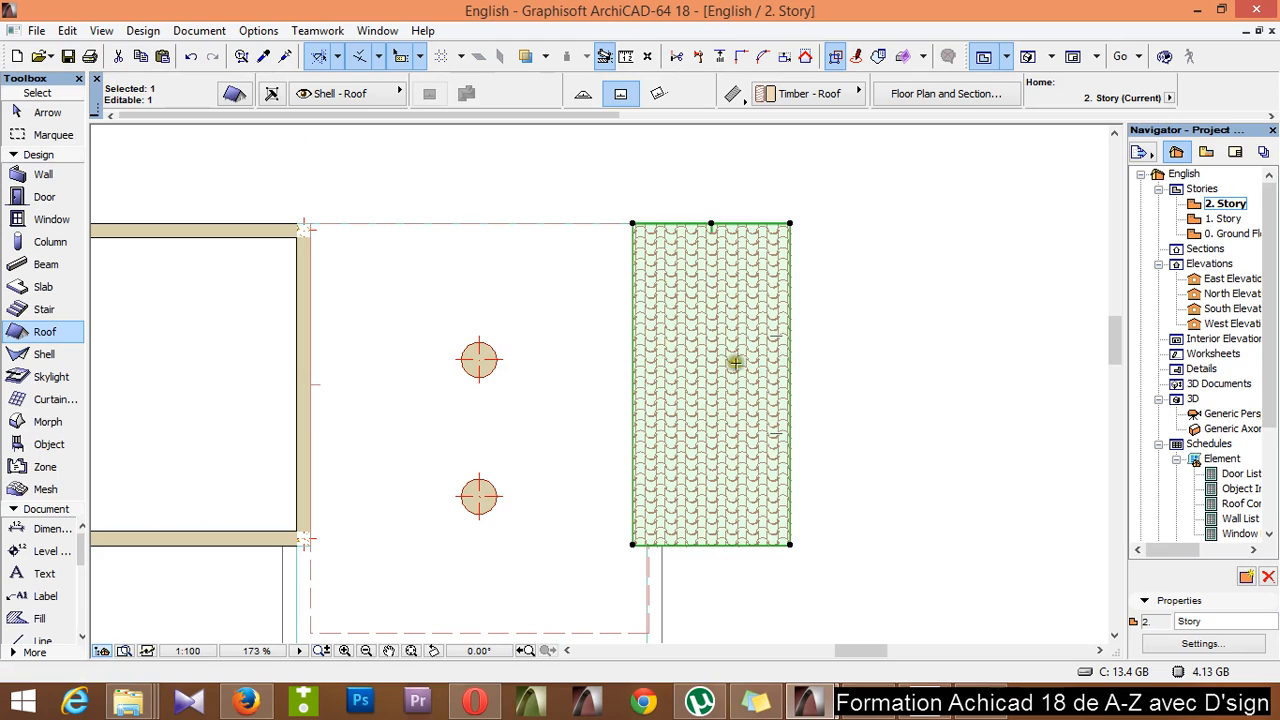
left_click(234, 93)
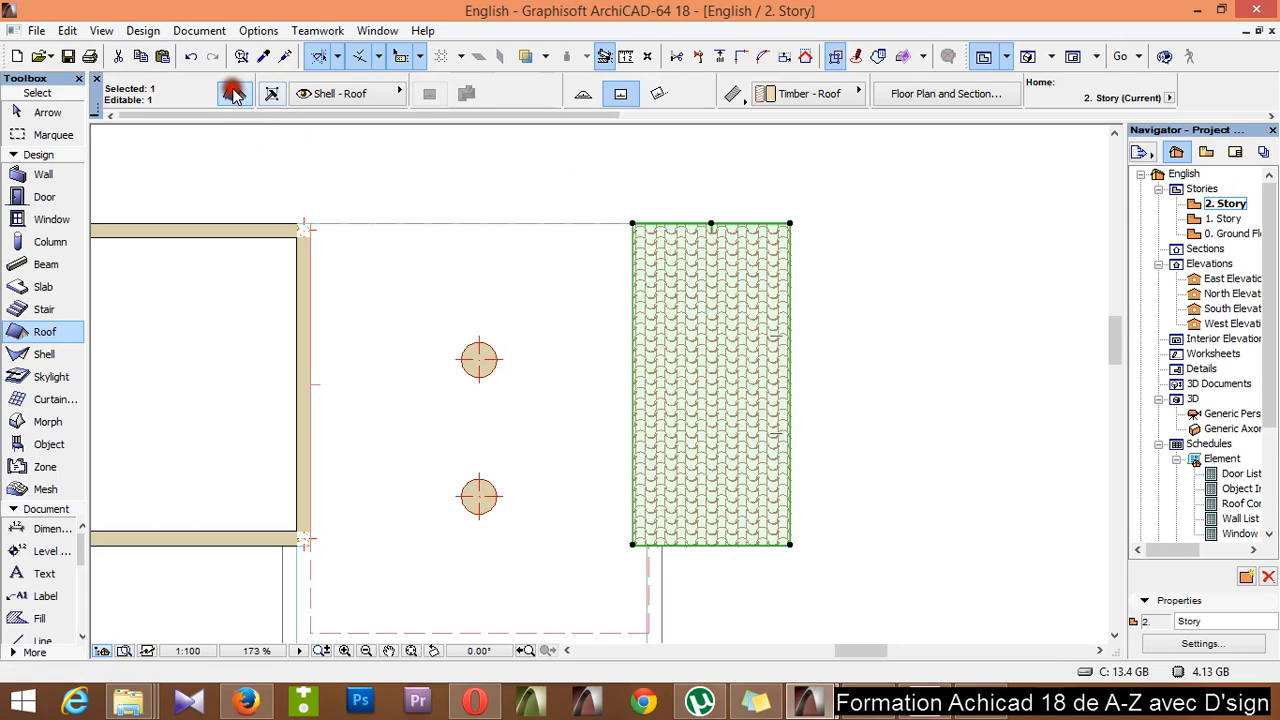
key("ctrl+t")
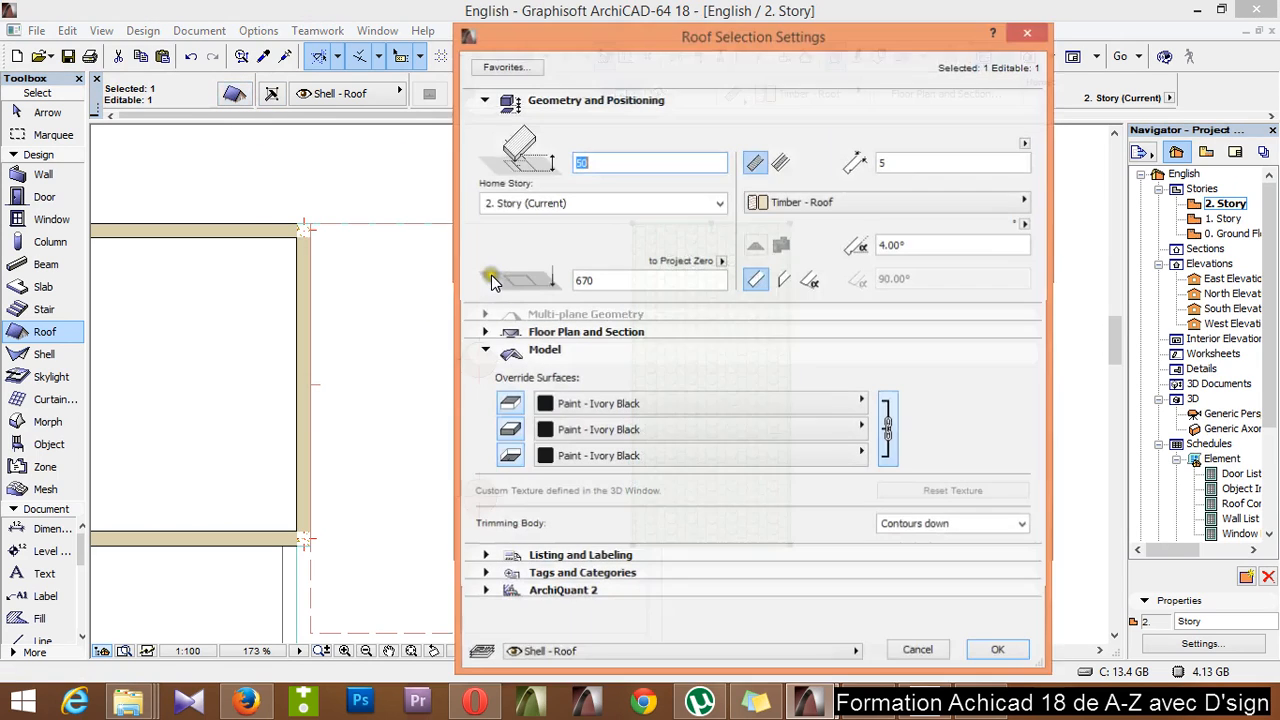
left_click(484, 333)
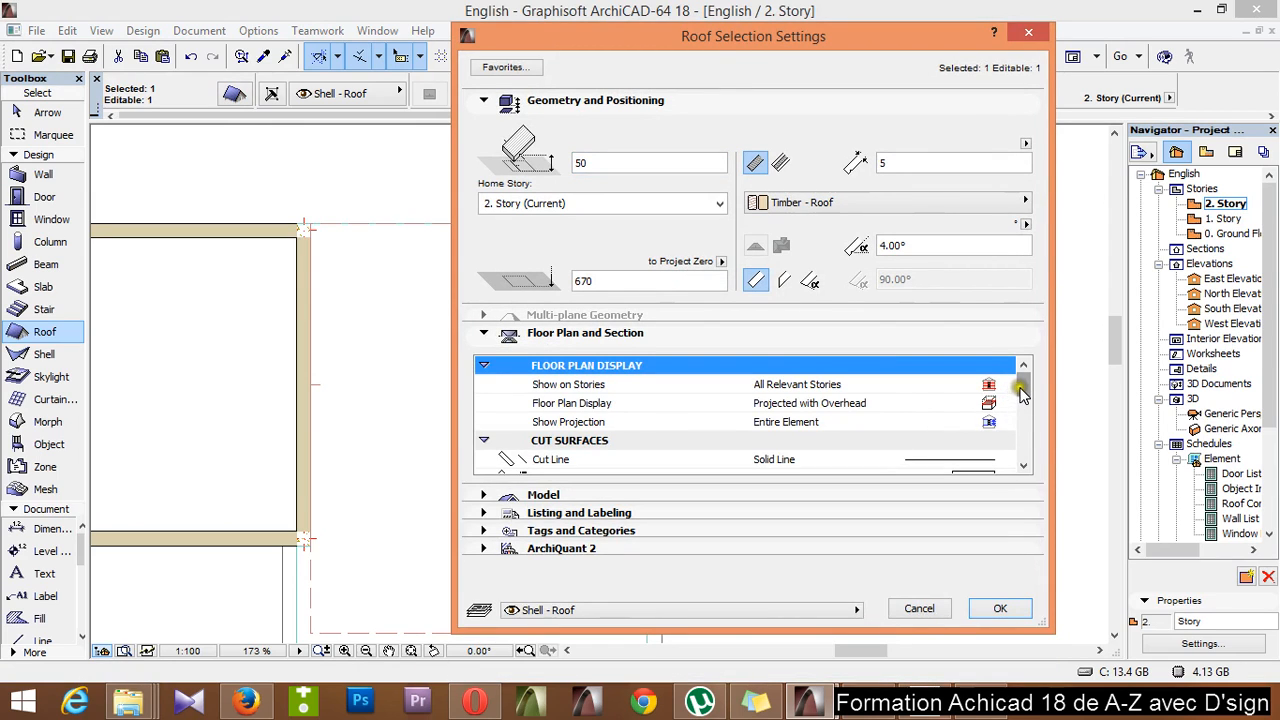
left_click(1023, 465)
left_click(1023, 465)
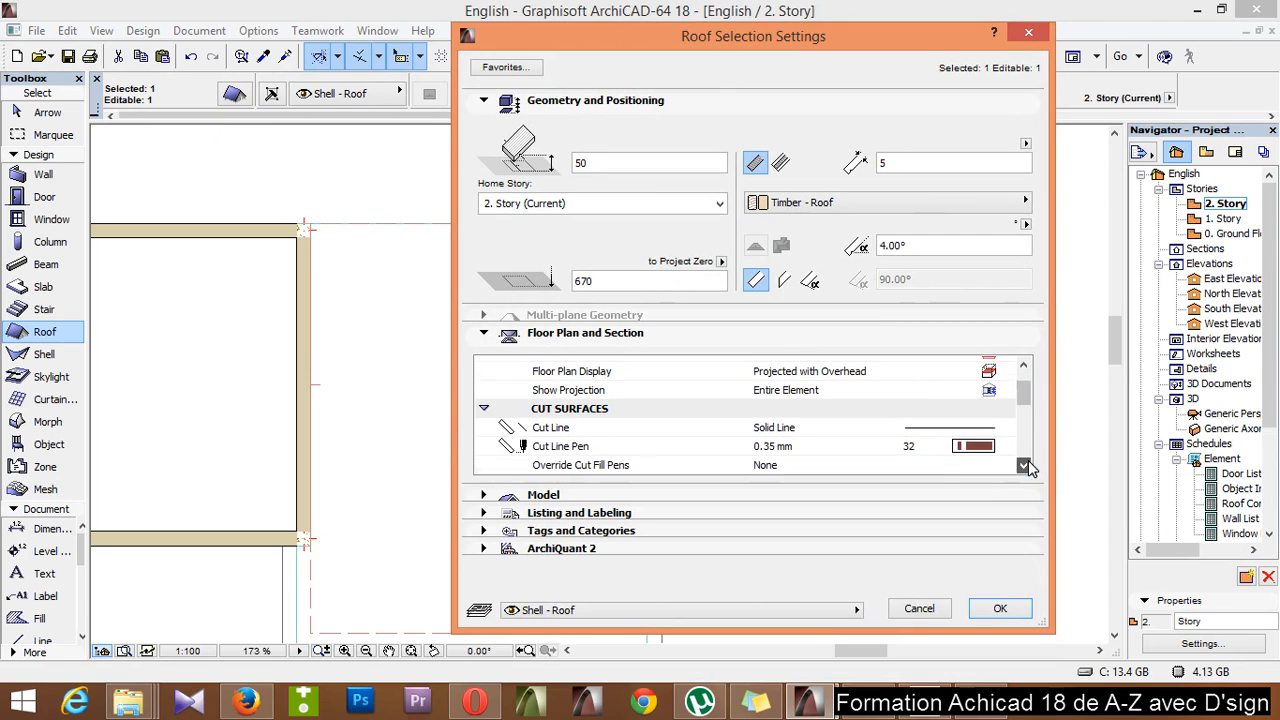
left_click(1023, 465)
left_click(1023, 465)
left_click(1023, 465)
left_click(1023, 465)
left_click(1023, 465)
left_click(1023, 465)
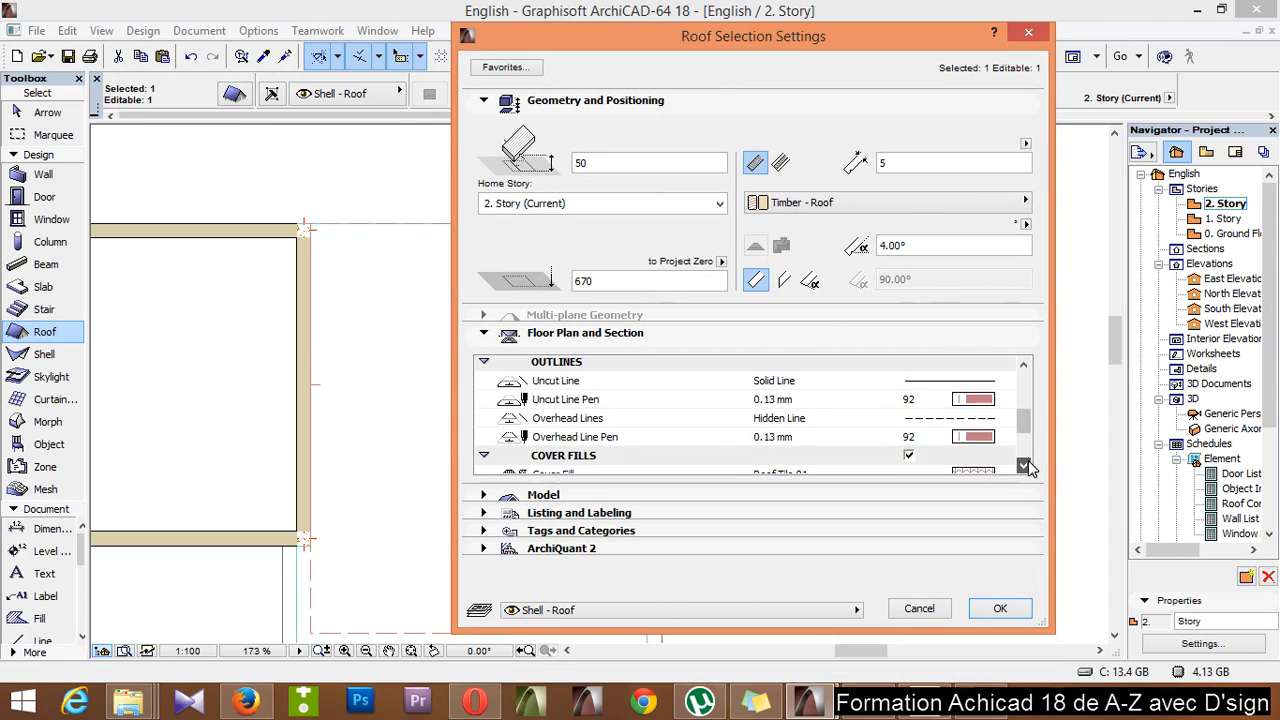
left_click(1023, 465)
left_click(1023, 465)
left_click(978, 448)
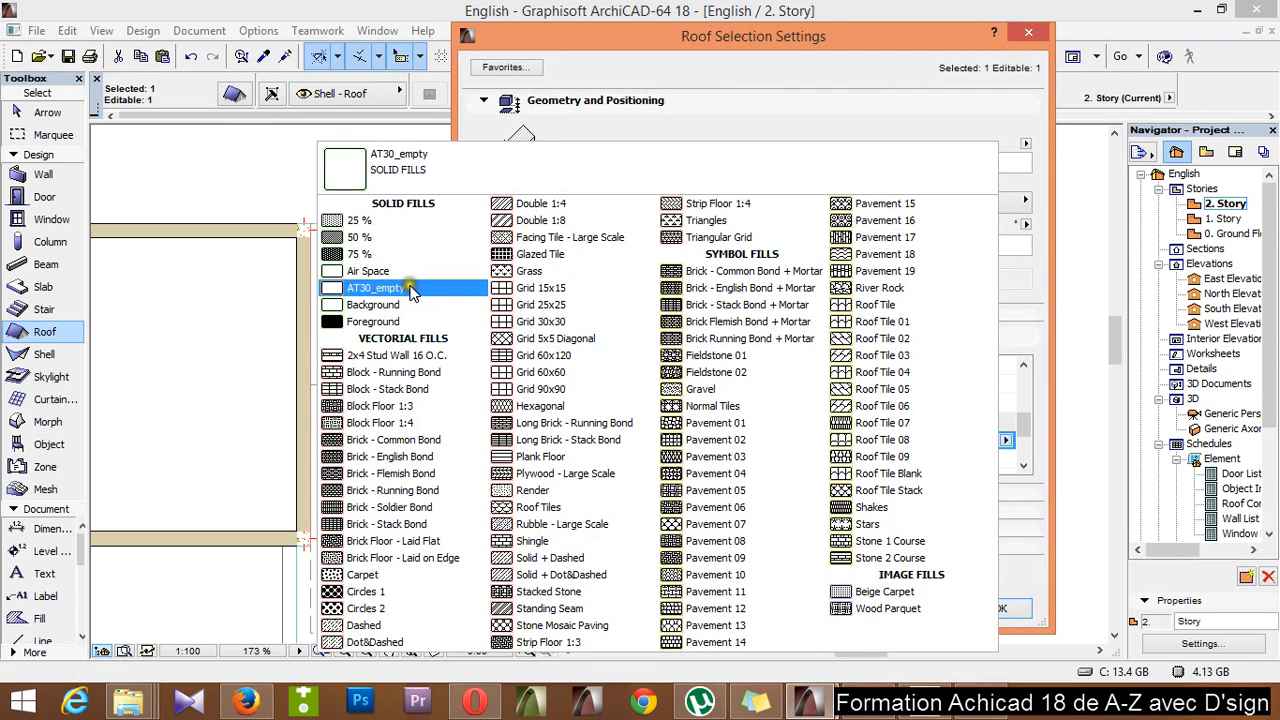
left_click(410, 288)
left_click(1020, 609)
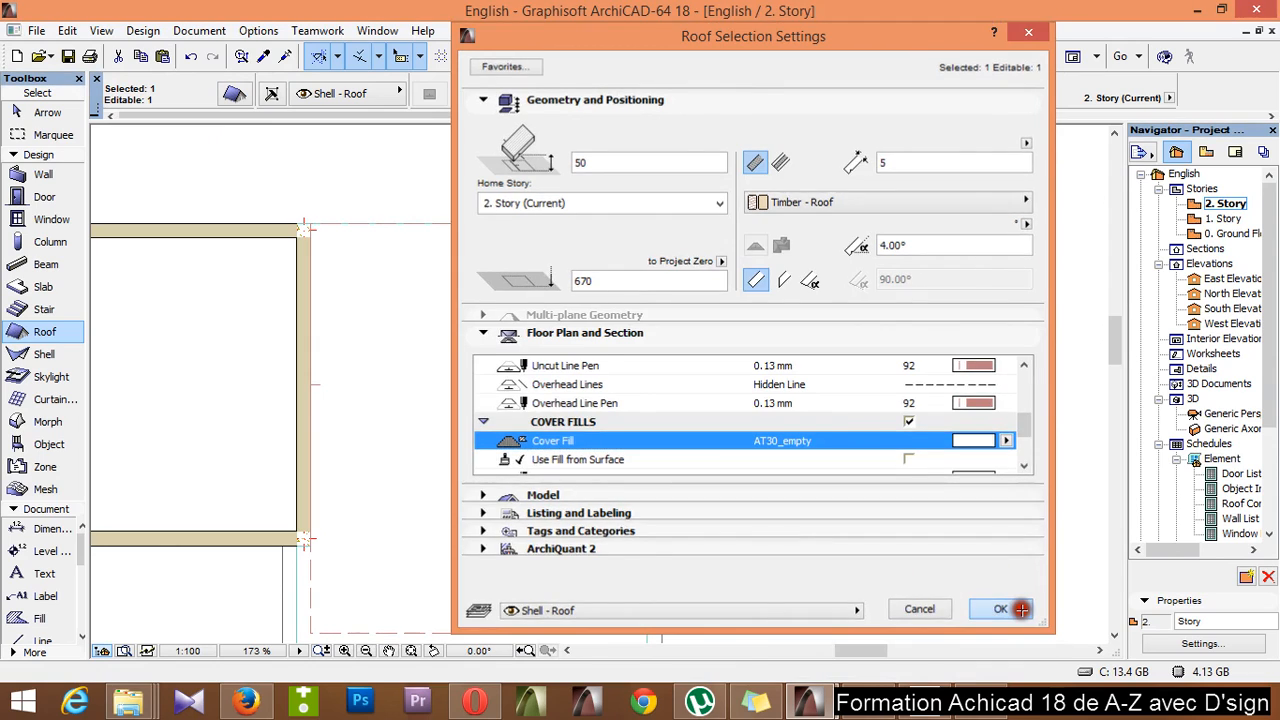
Examine in 3D how the black bay roof meets the surrounding walls, viewing it from the outer side
key("Escape")
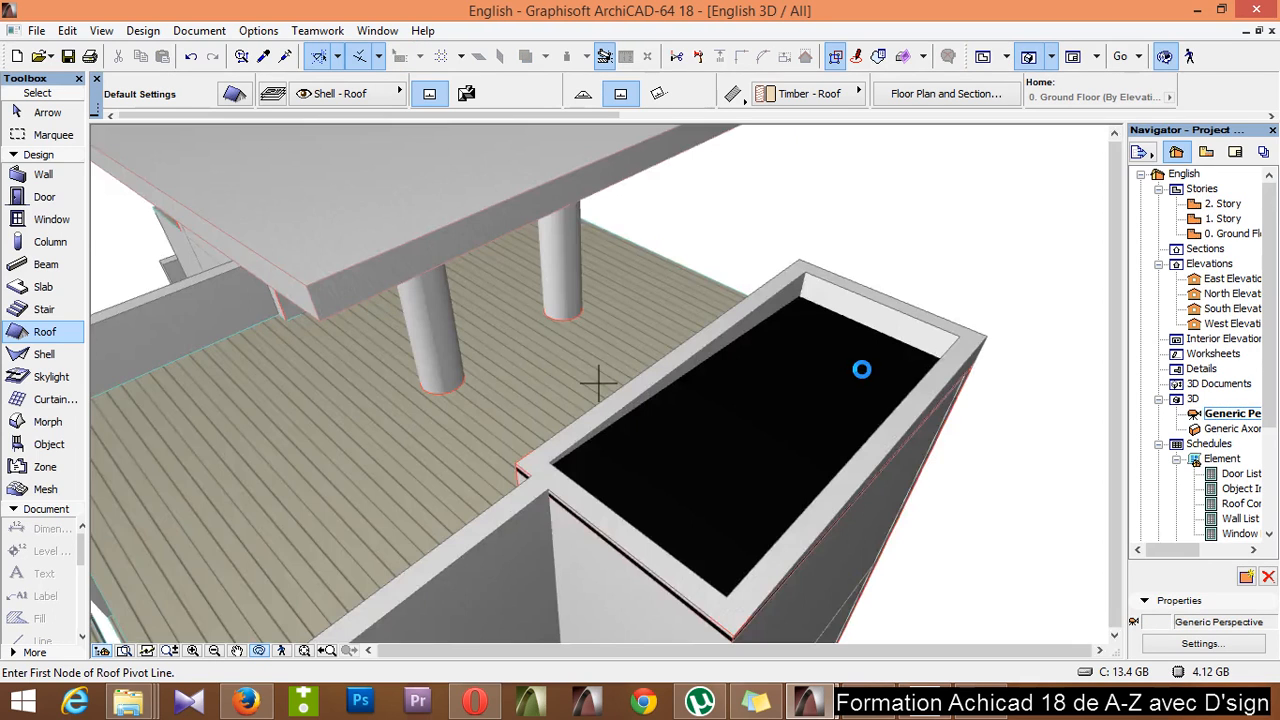
middle_click_drag(696, 299, 1078, 437, "shift")
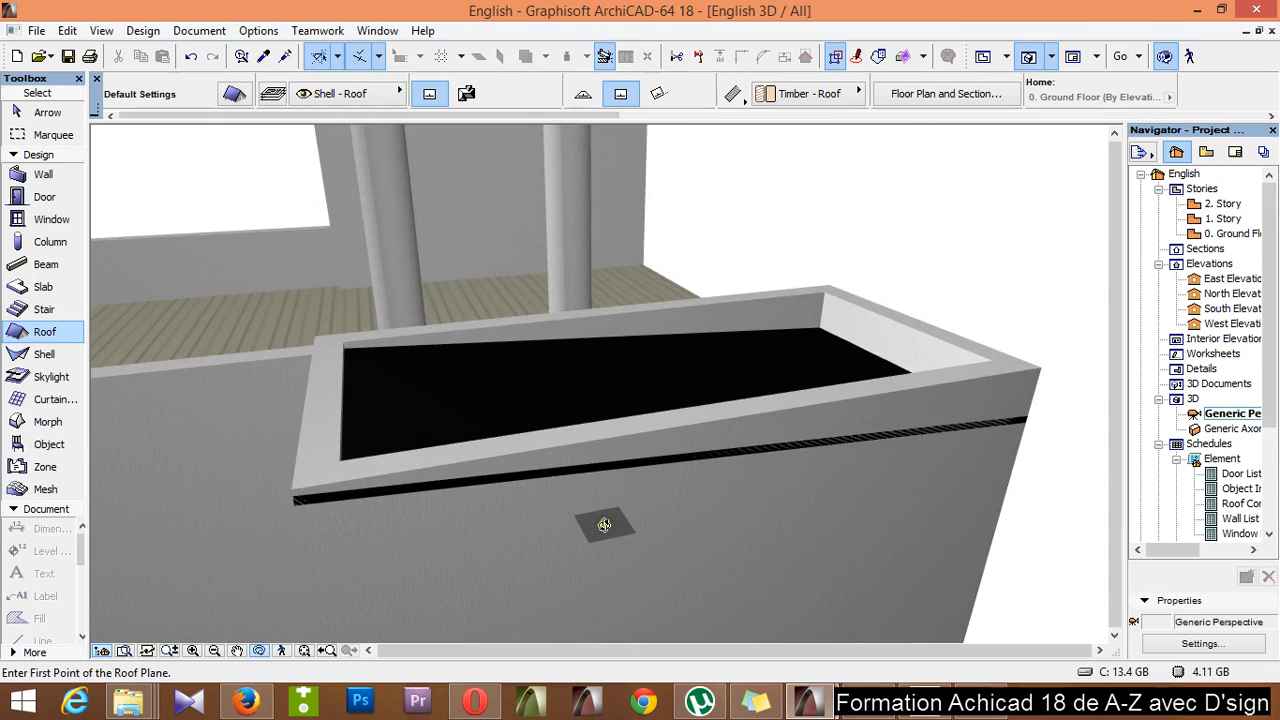
middle_click_drag(606, 523, 446, 350, "shift")
middle_click_drag(797, 468, 777, 357, "shift")
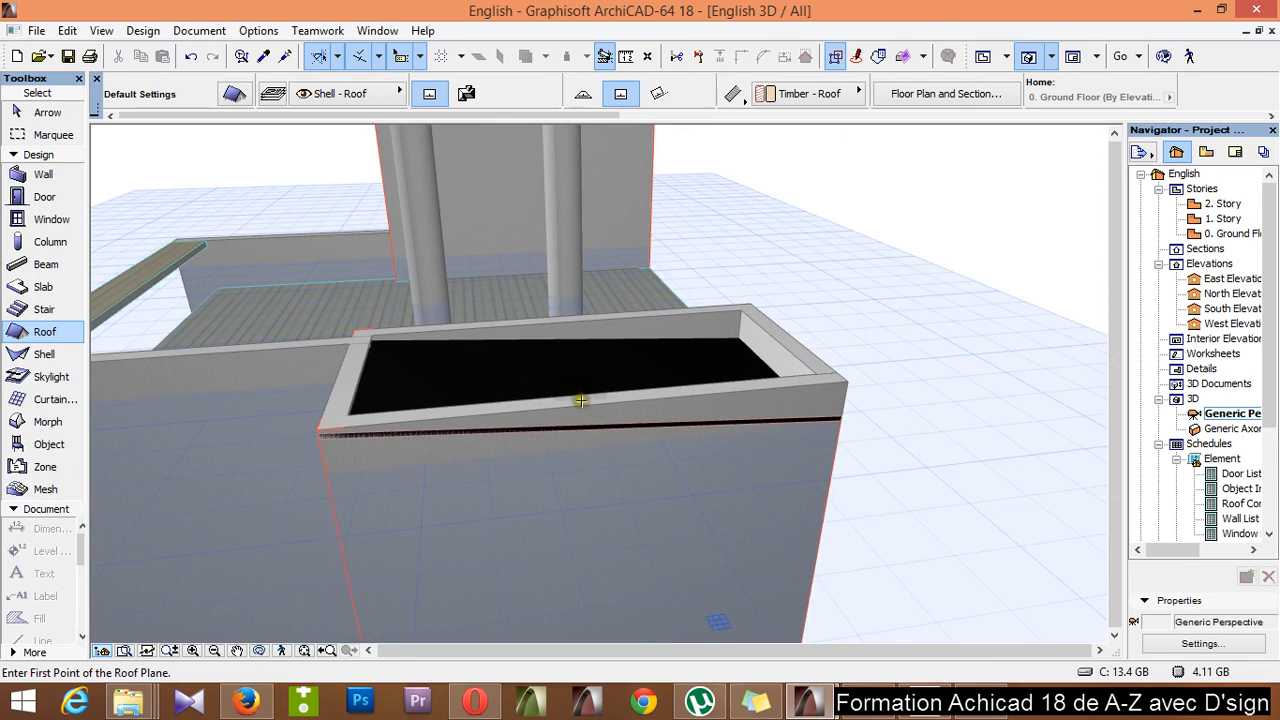
left_click(618, 327)
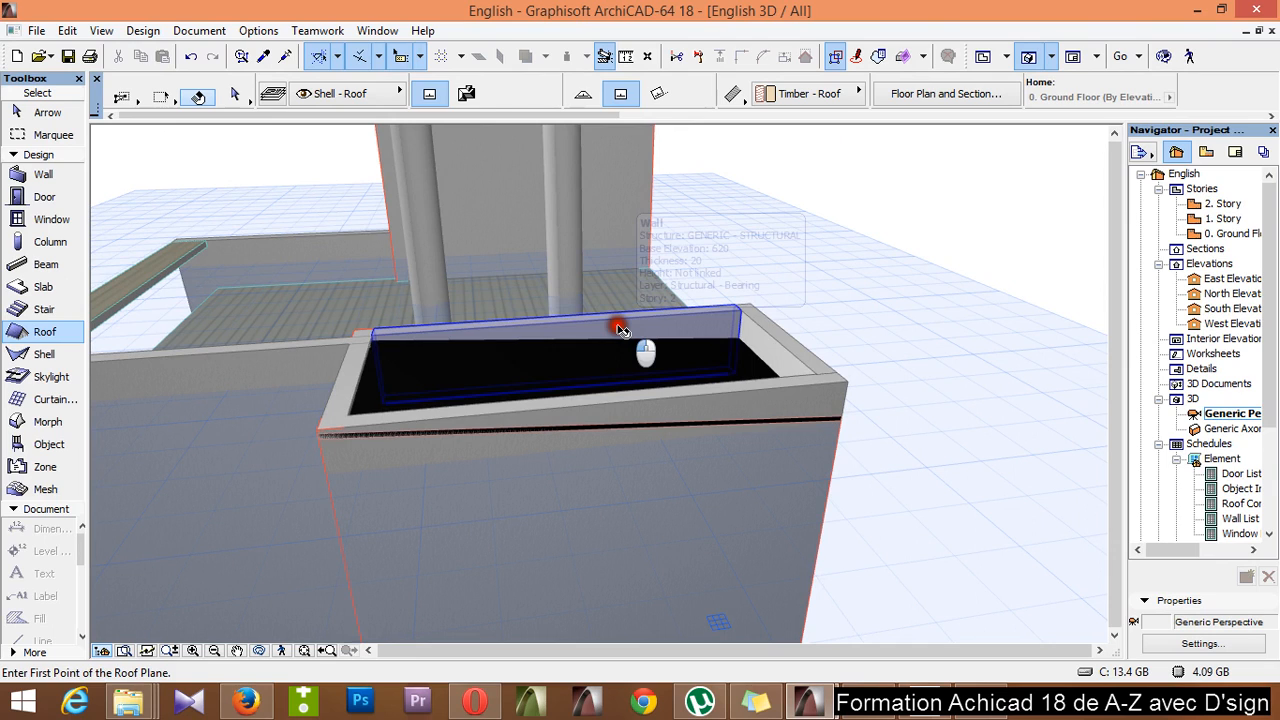
left_click(777, 346, "shift")
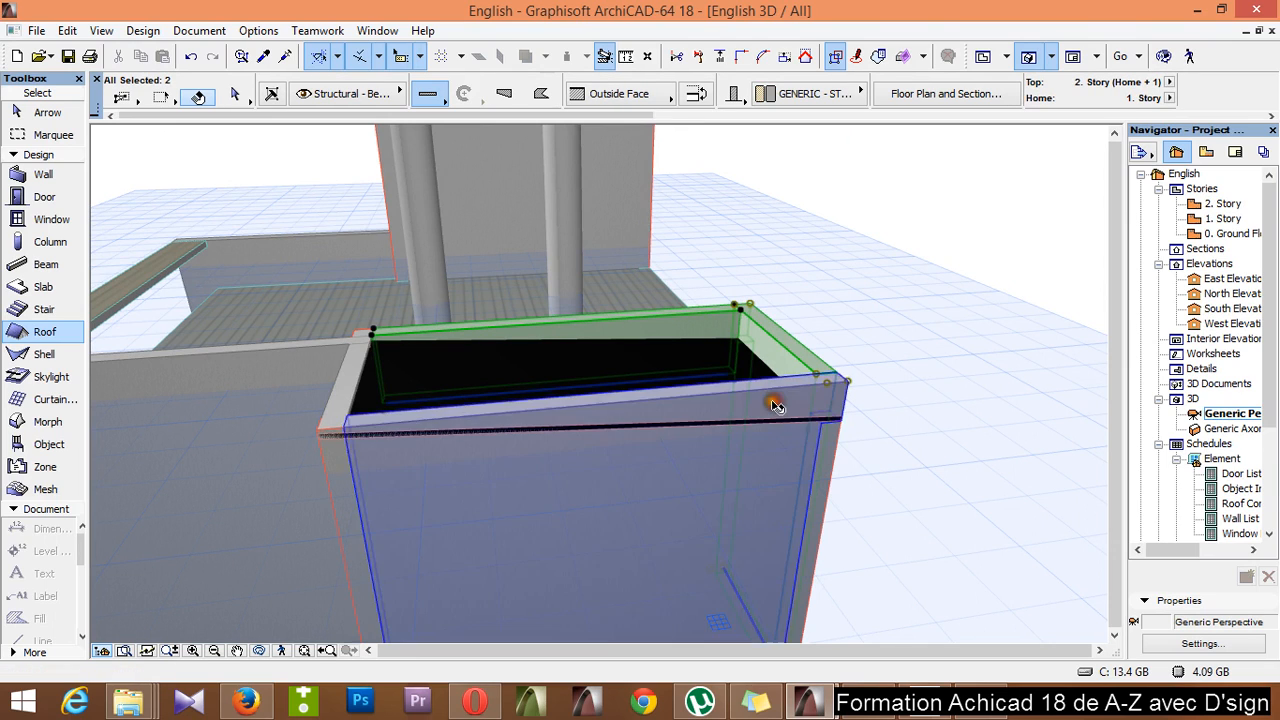
left_click(777, 405, "shift")
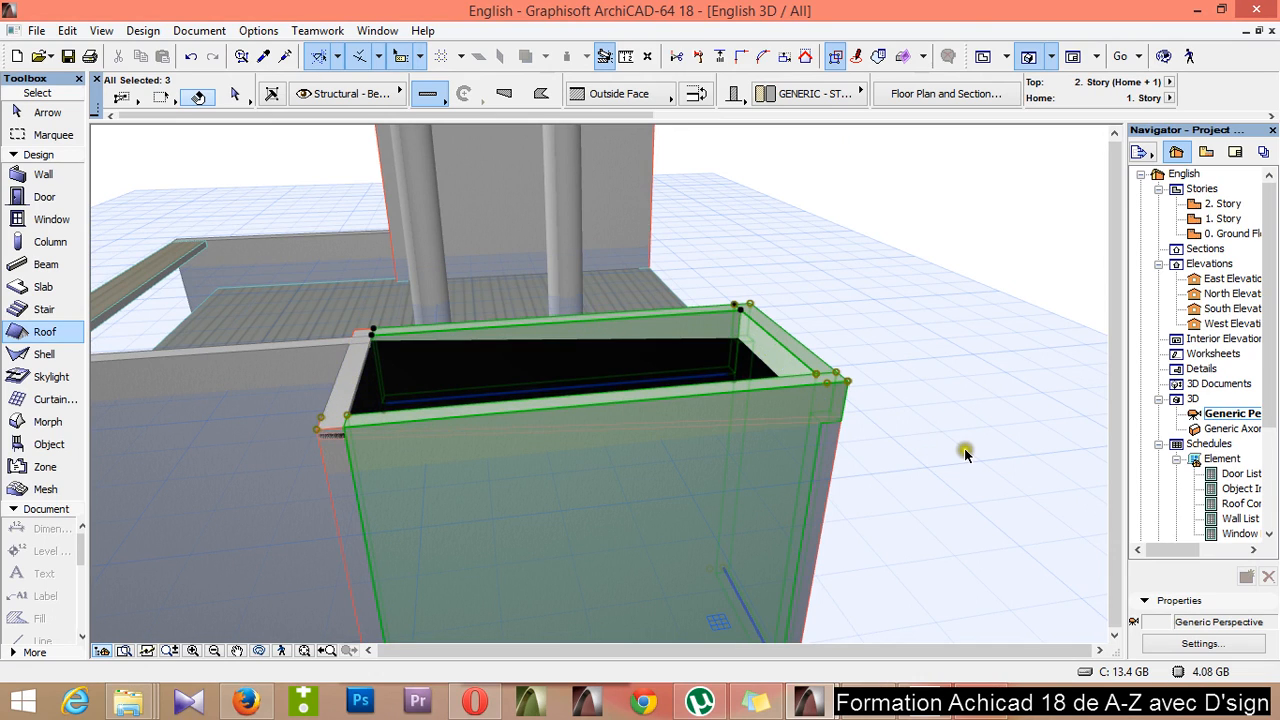
left_click(479, 375, "shift")
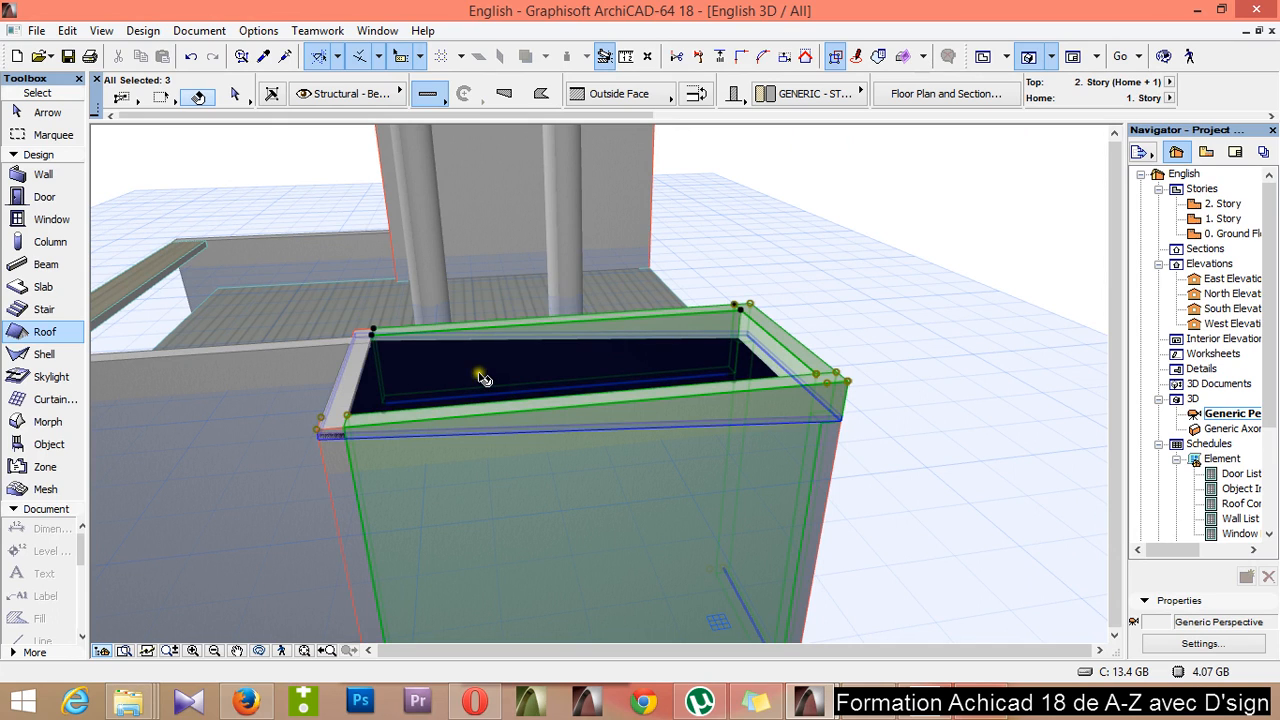
left_click_drag(479, 374, 627, 424)
key("Escape")
key("Escape")
key("Escape")
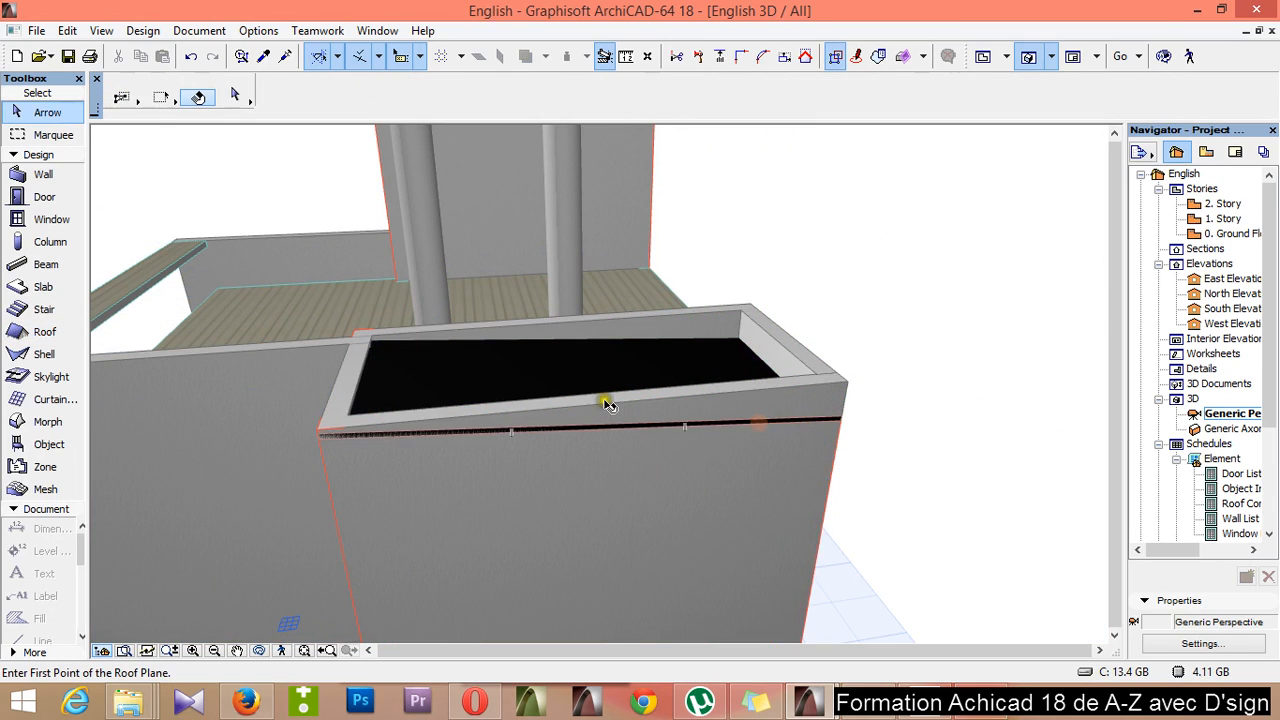
Trim the bay's four surrounding walls to the black roof, using the roof in the current selection as the trimming element
left_click(561, 327)
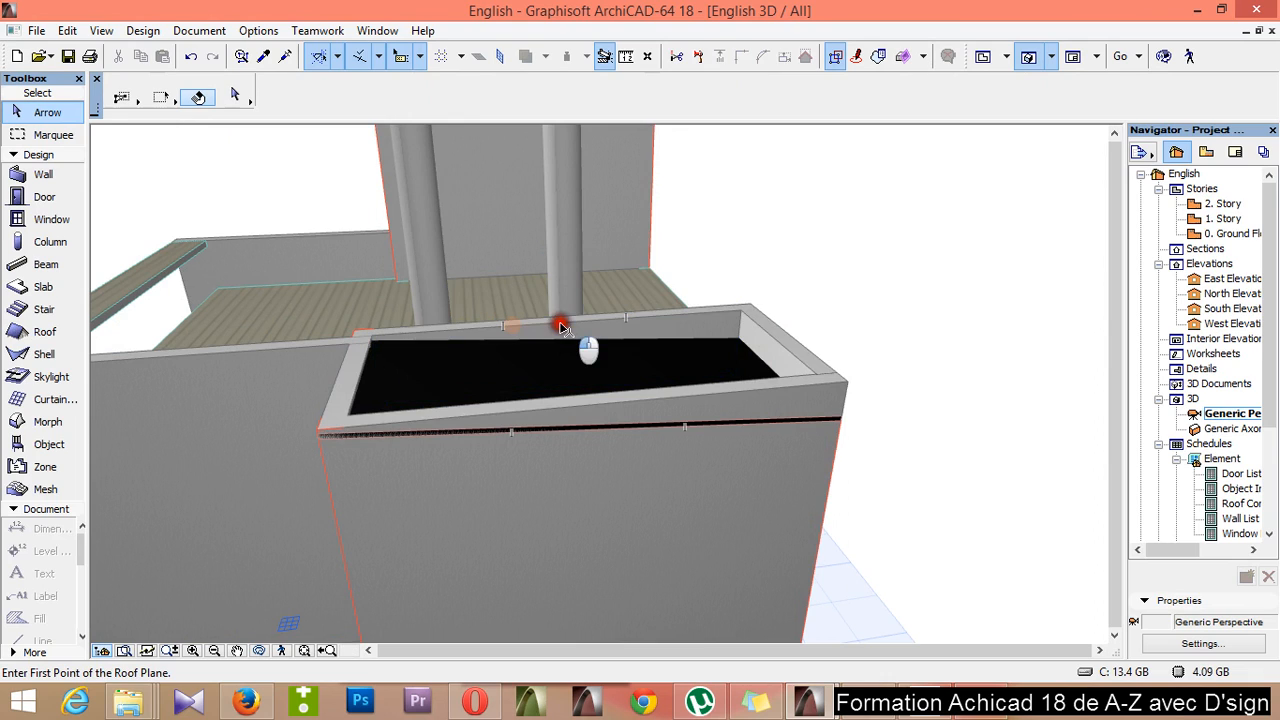
left_click(773, 333)
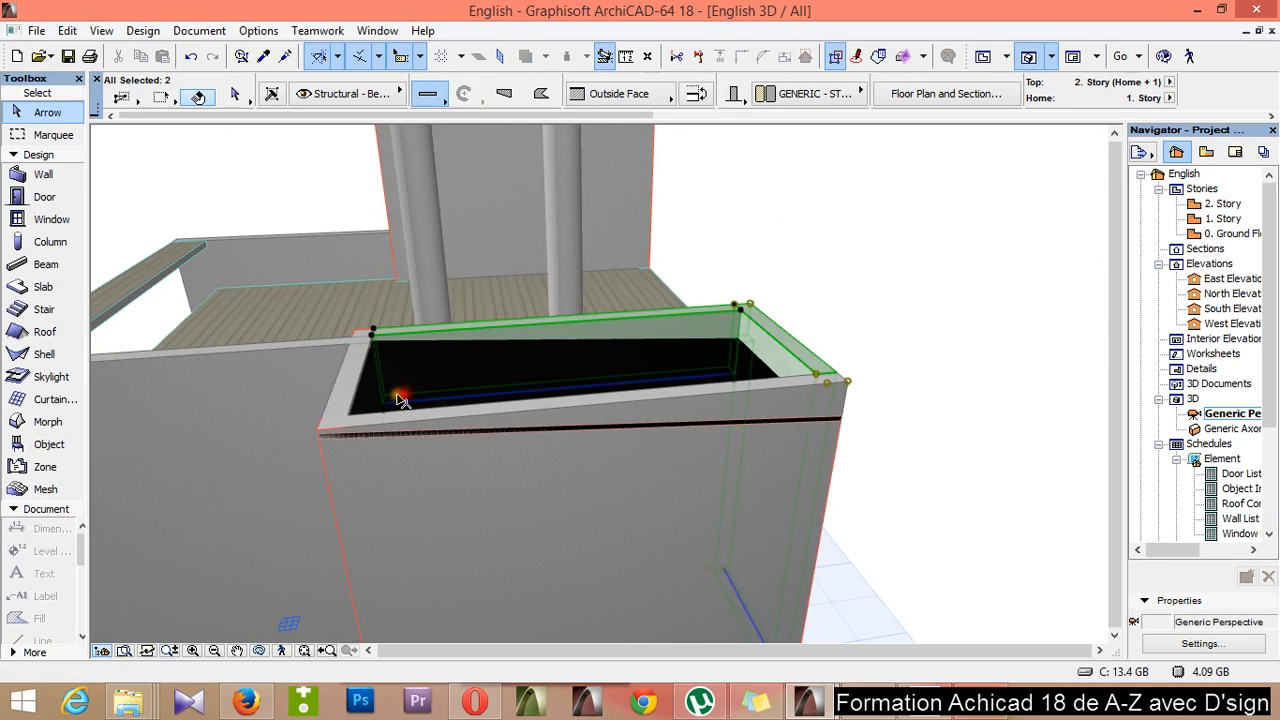
left_click(352, 436, "shift")
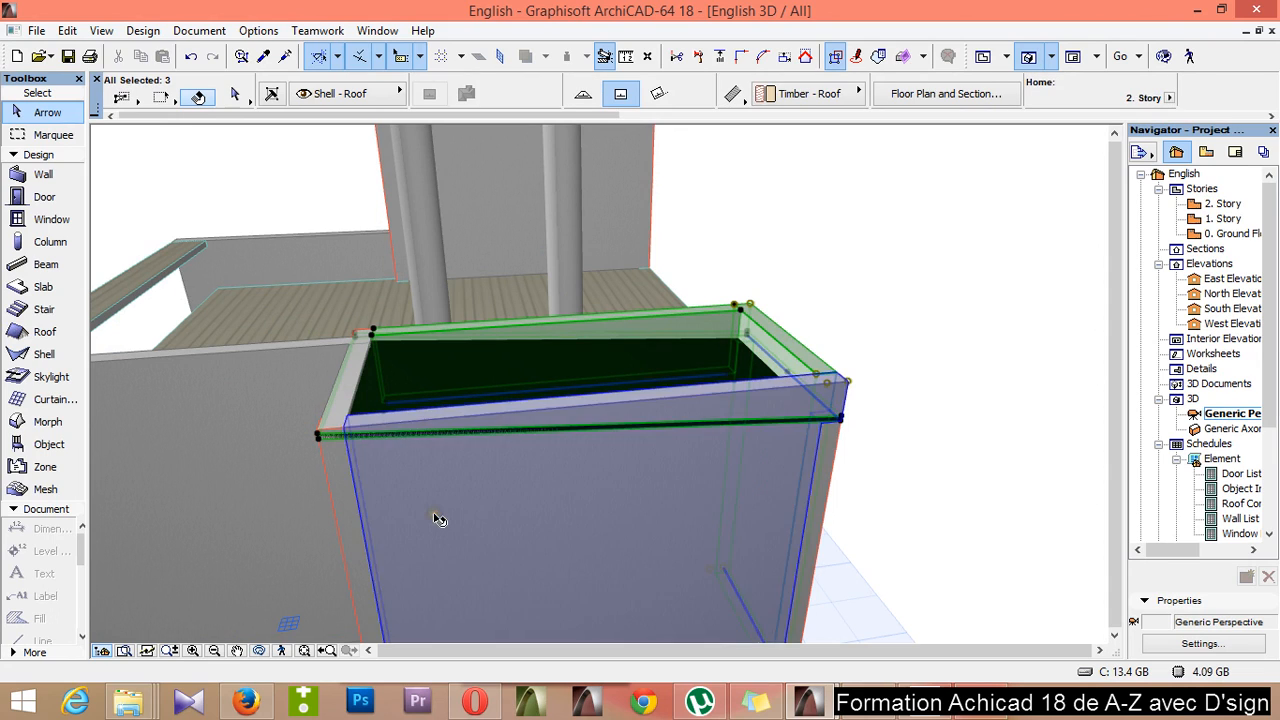
left_click(350, 391, "shift")
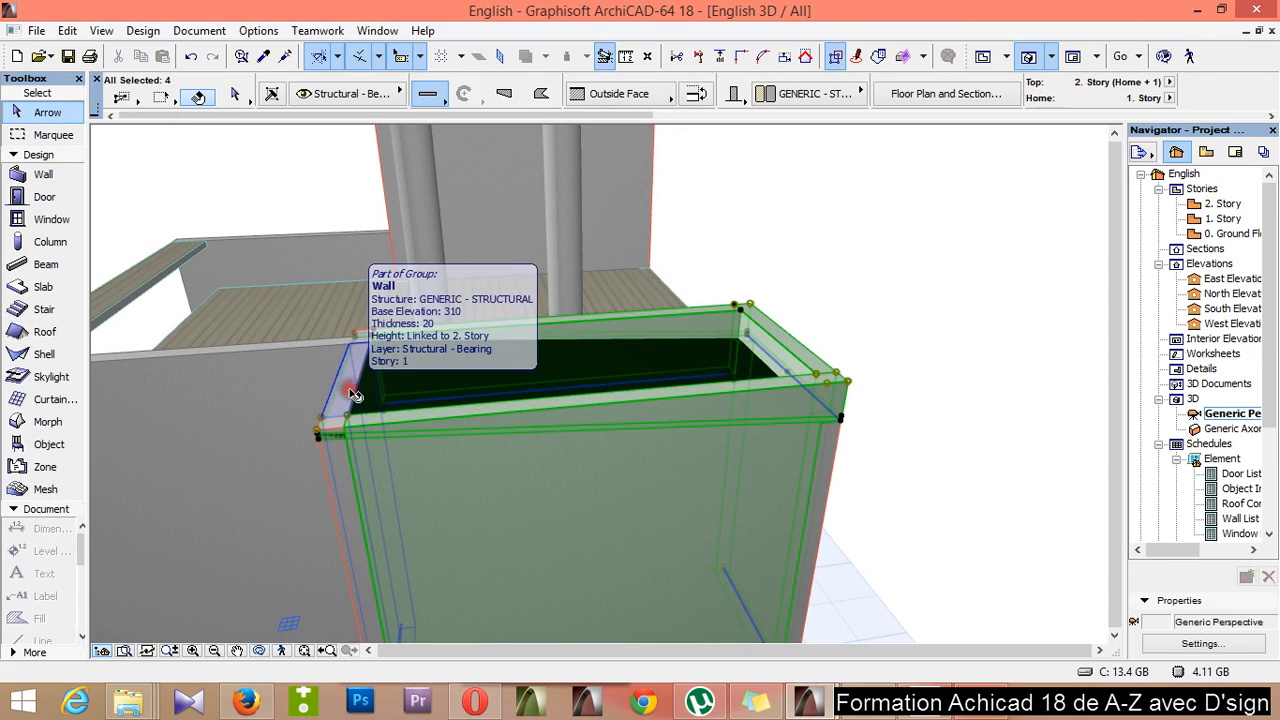
left_click(346, 398, "shift")
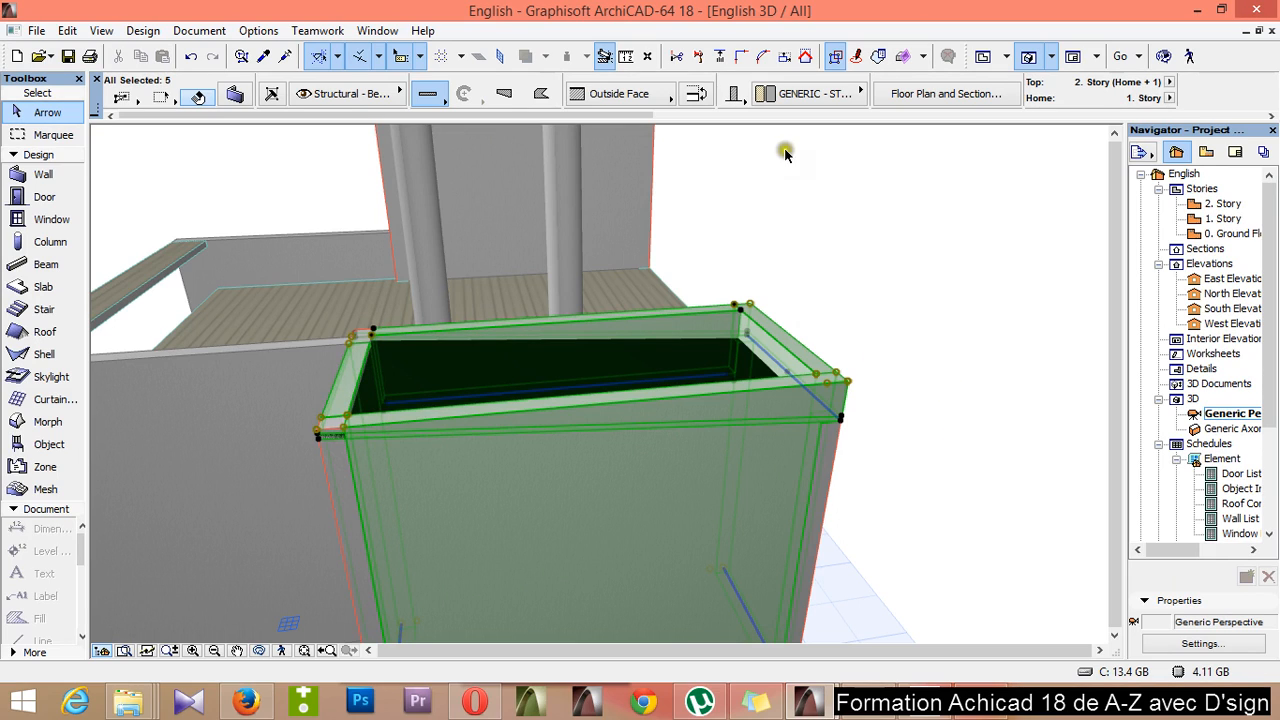
left_click(806, 58)
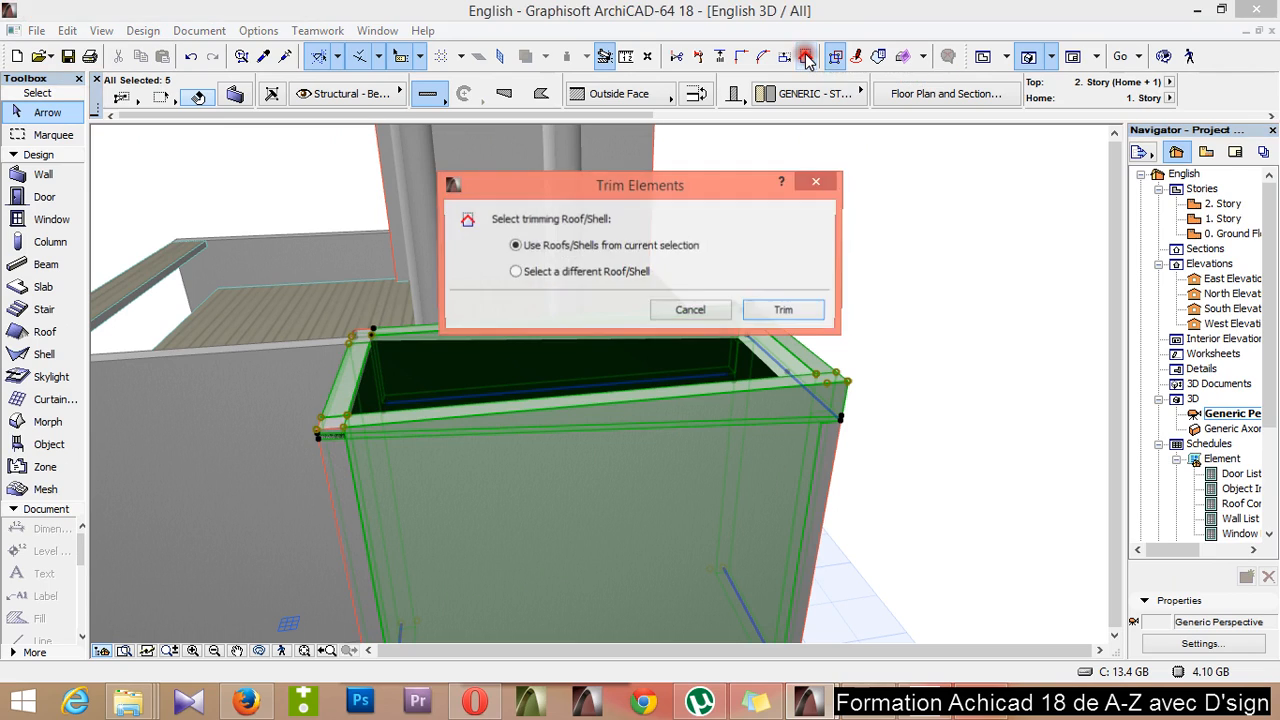
left_click(790, 307)
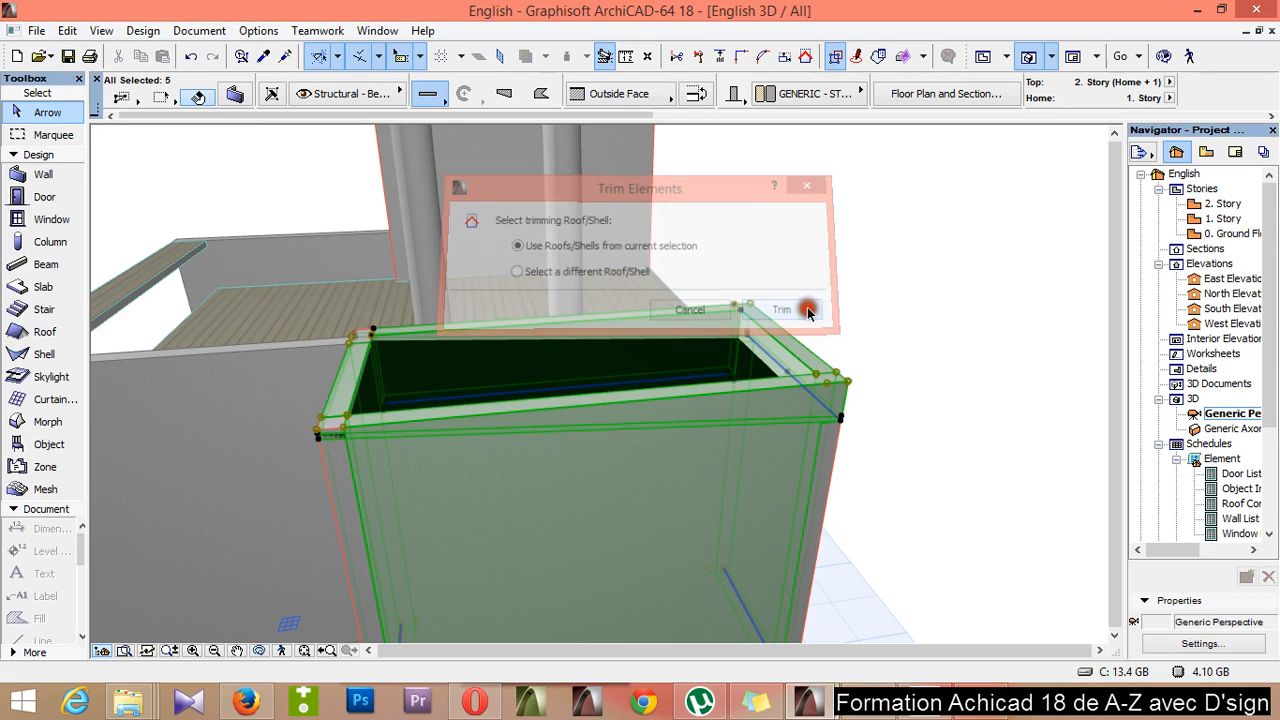
left_click(907, 286)
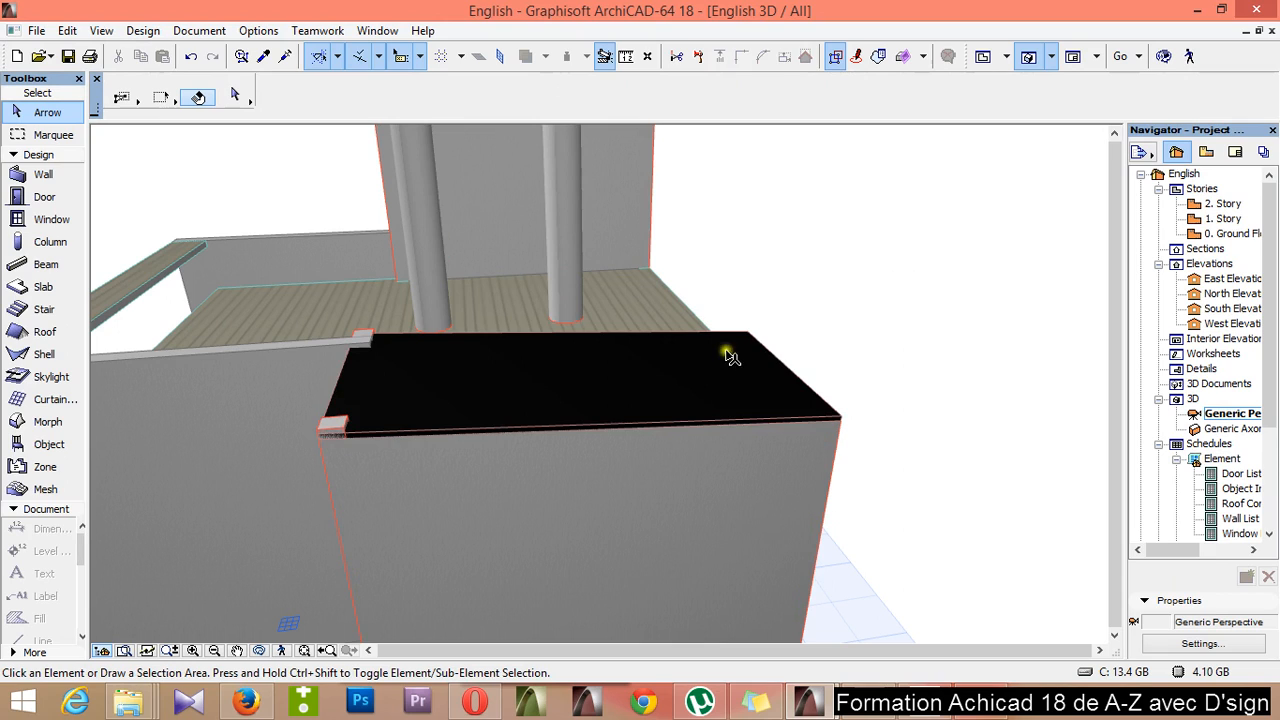
Examine in 3D how the corners of the trimmed bay walls meet the black roof
scroll(251, 457, "up", 3)
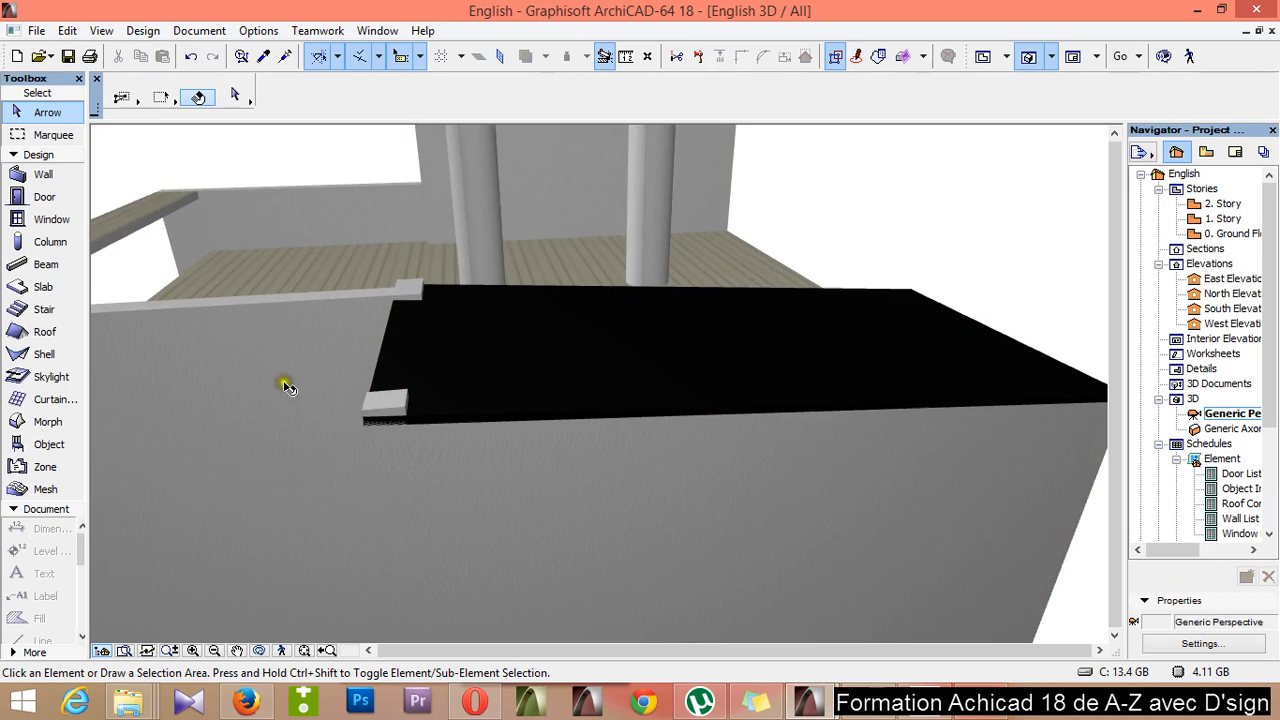
key("ctrl+a")
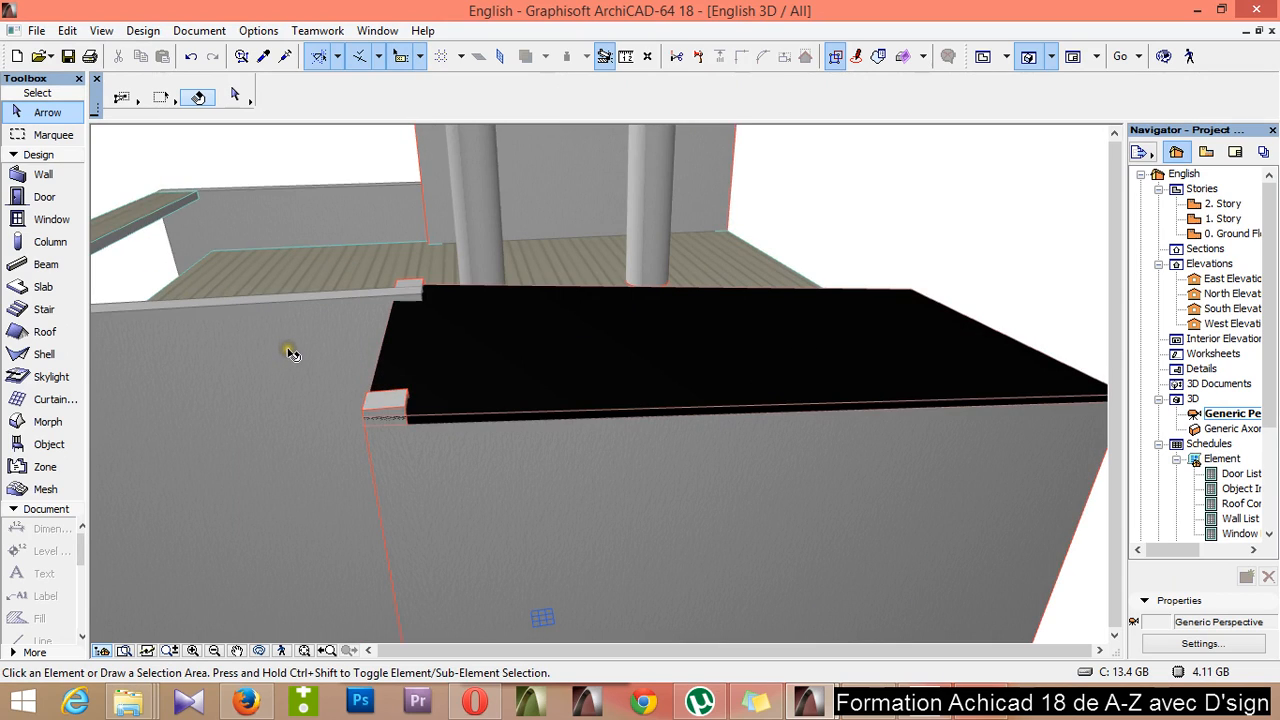
key("o")
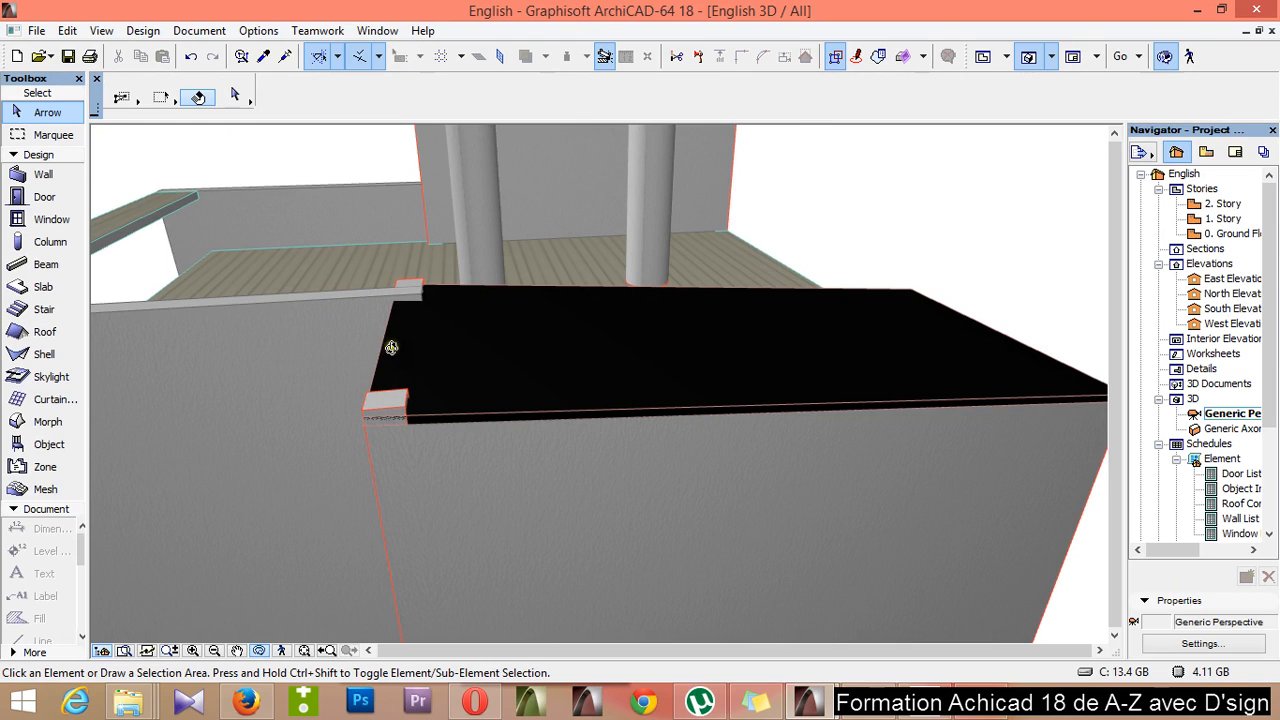
mouse_move(408, 363)
left_mouse_down()
mouse_move(528, 346)
mouse_move(486, 286)
mouse_move(580, 330)
mouse_move(528, 366)
mouse_move(367, 346)
mouse_move(446, 477)
mouse_move(654, 414)
mouse_move(397, 387)
mouse_move(405, 371)
left_mouse_up()
scroll(394, 322, "up", 2)
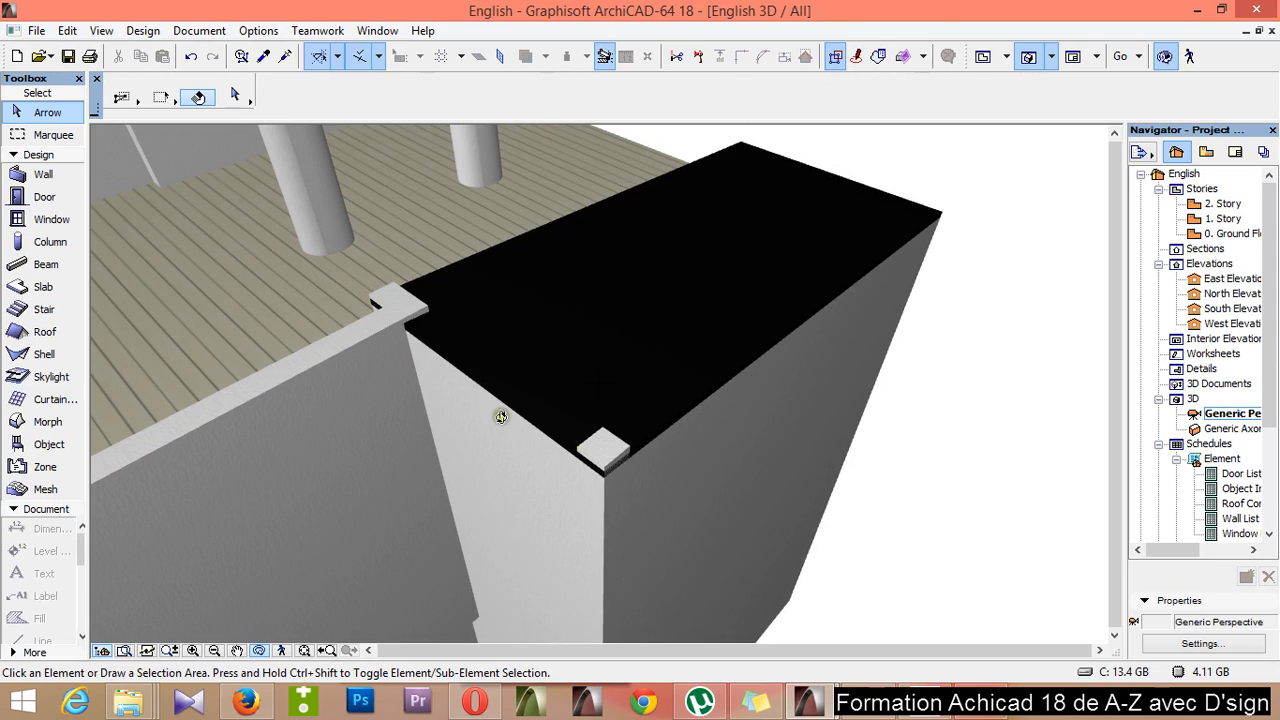
scroll(500, 417, "up", 1)
scroll(457, 359, "down", 1)
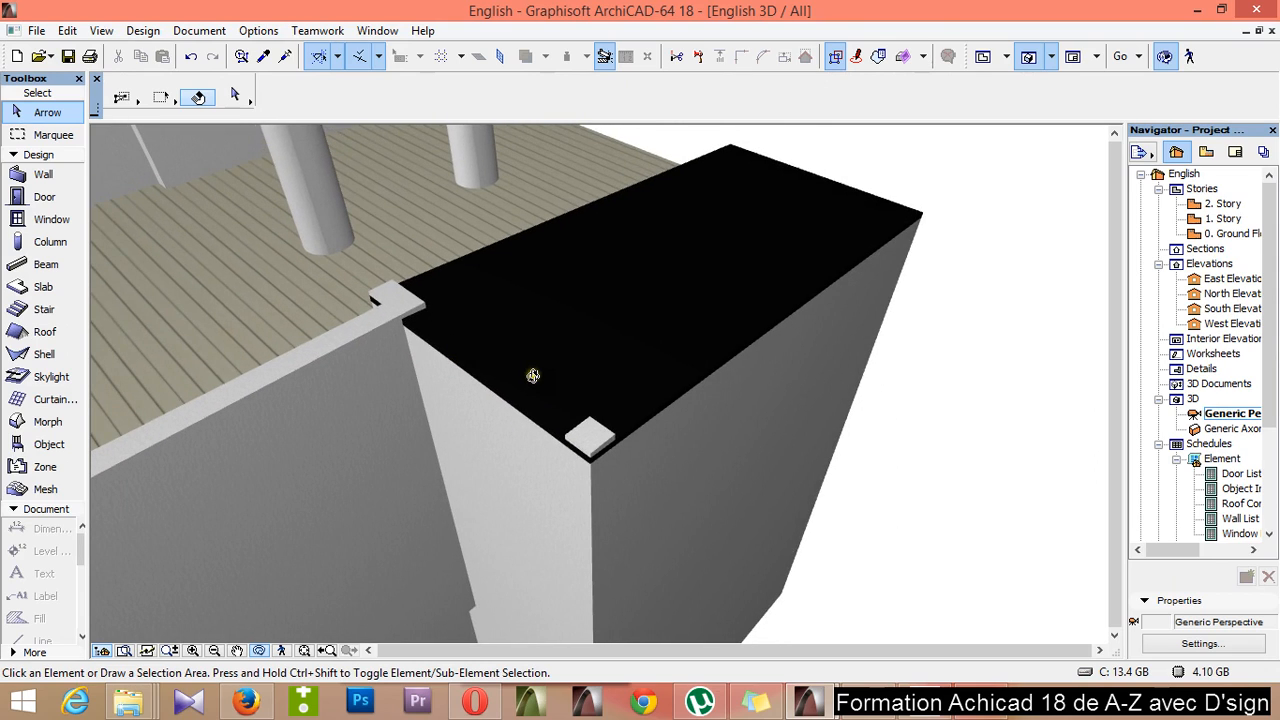
Set the bay roof's pivot line offset to its home story to 55 and accept the settings
left_click(634, 386)
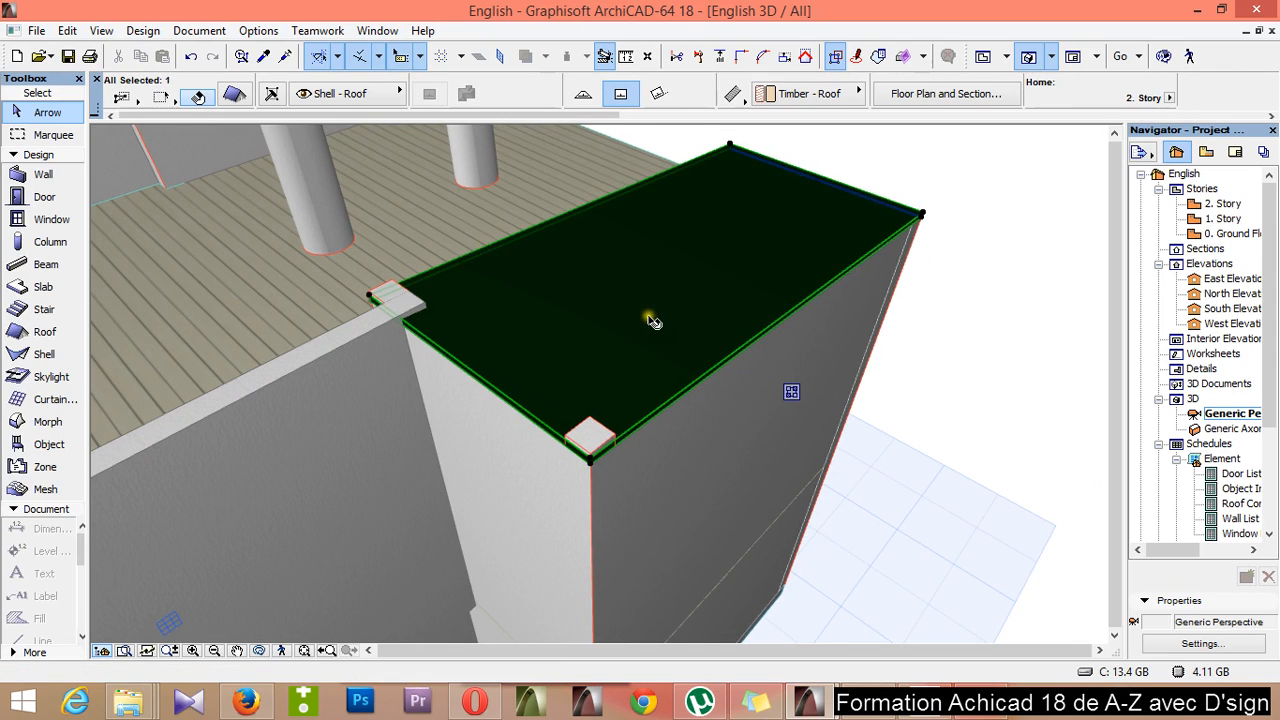
left_click(234, 93)
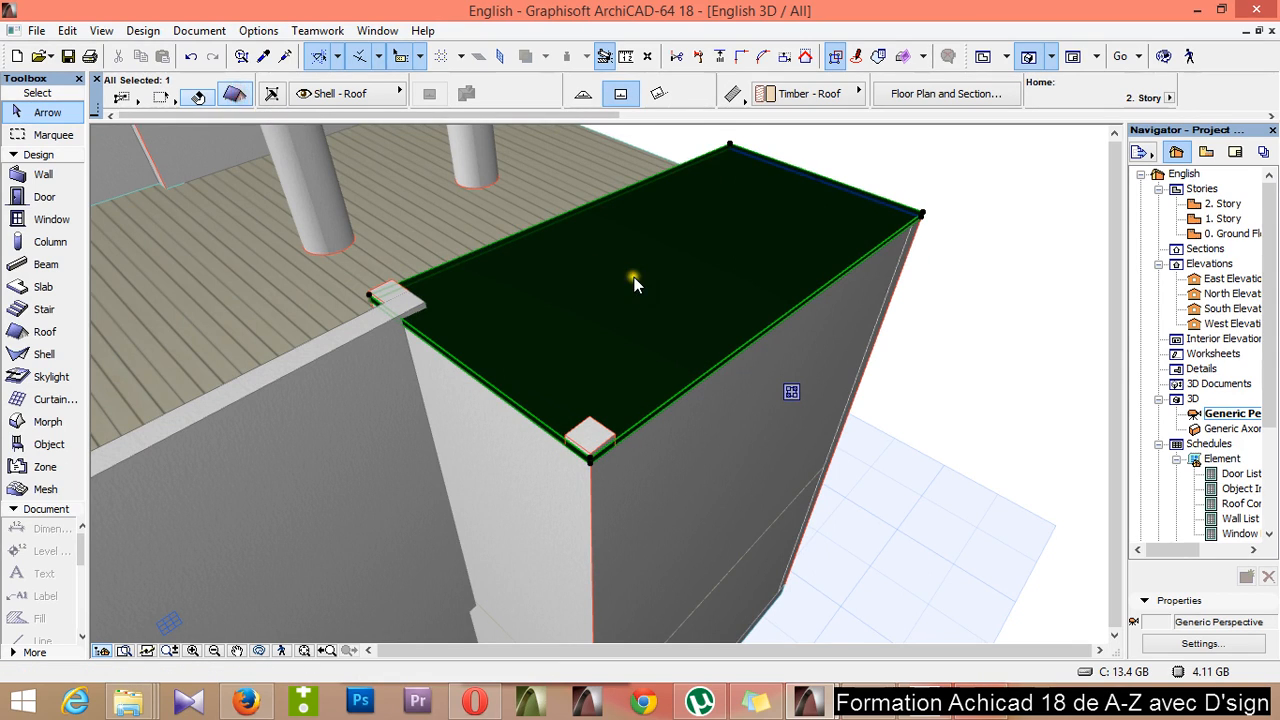
double_click(758, 286)
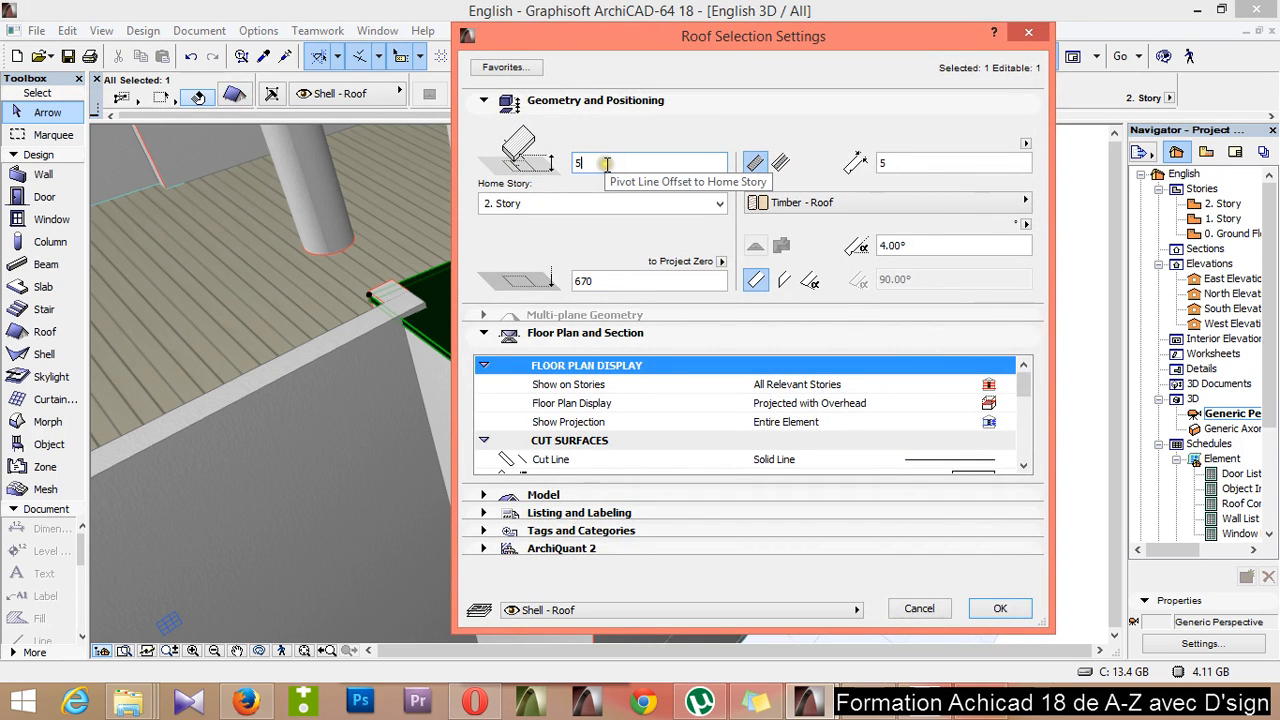
type("55")
left_click(1000, 608)
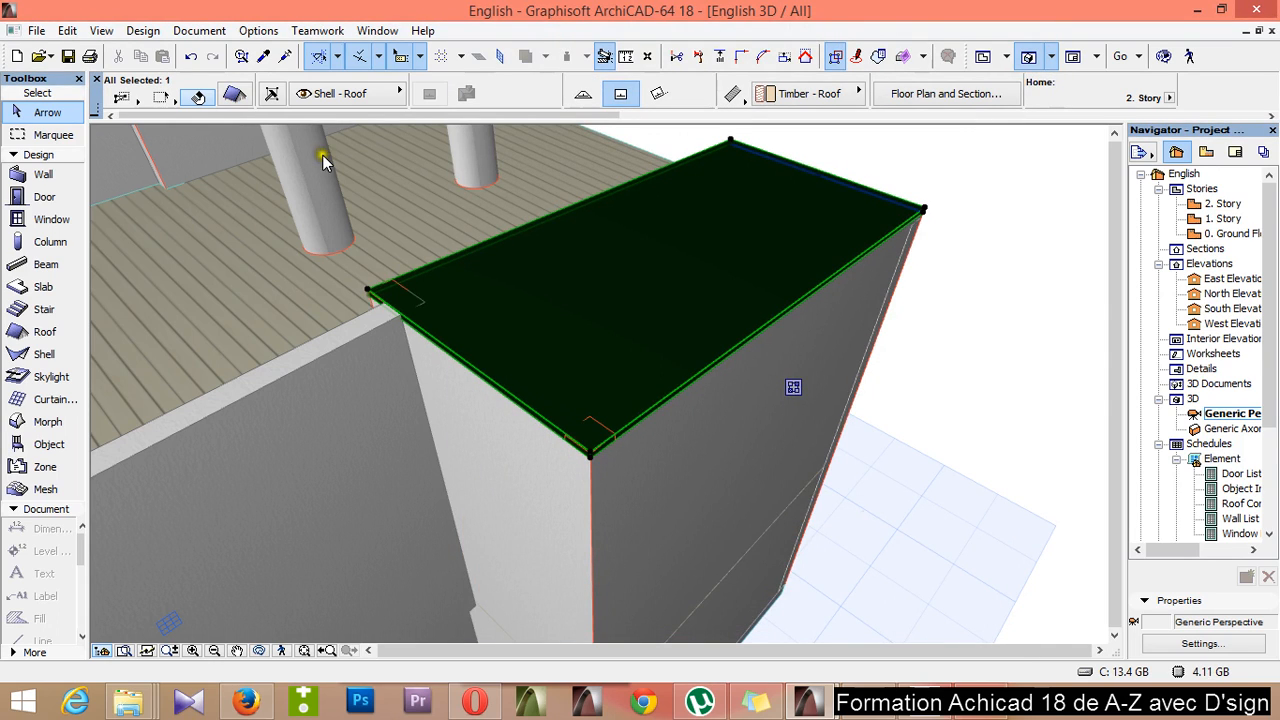
Raise the bay roof by setting its pivot line offset to its home story to 57
left_click(234, 94)
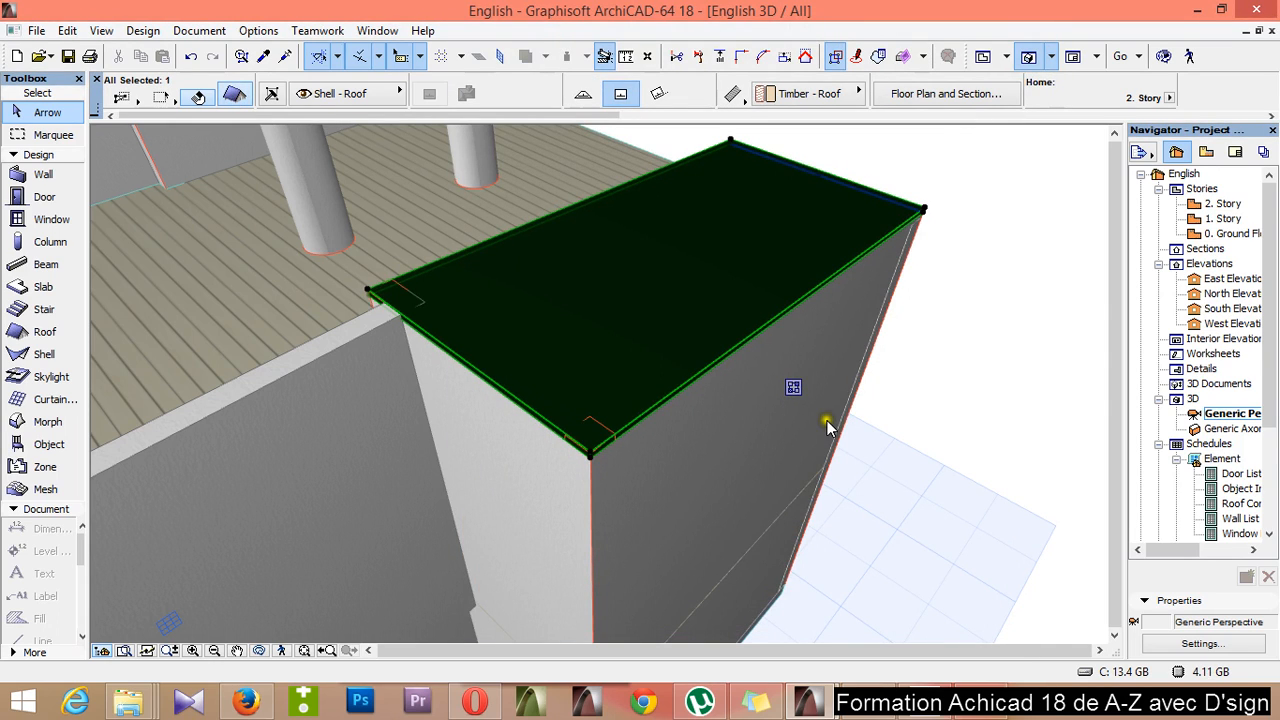
key("ctrl+t")
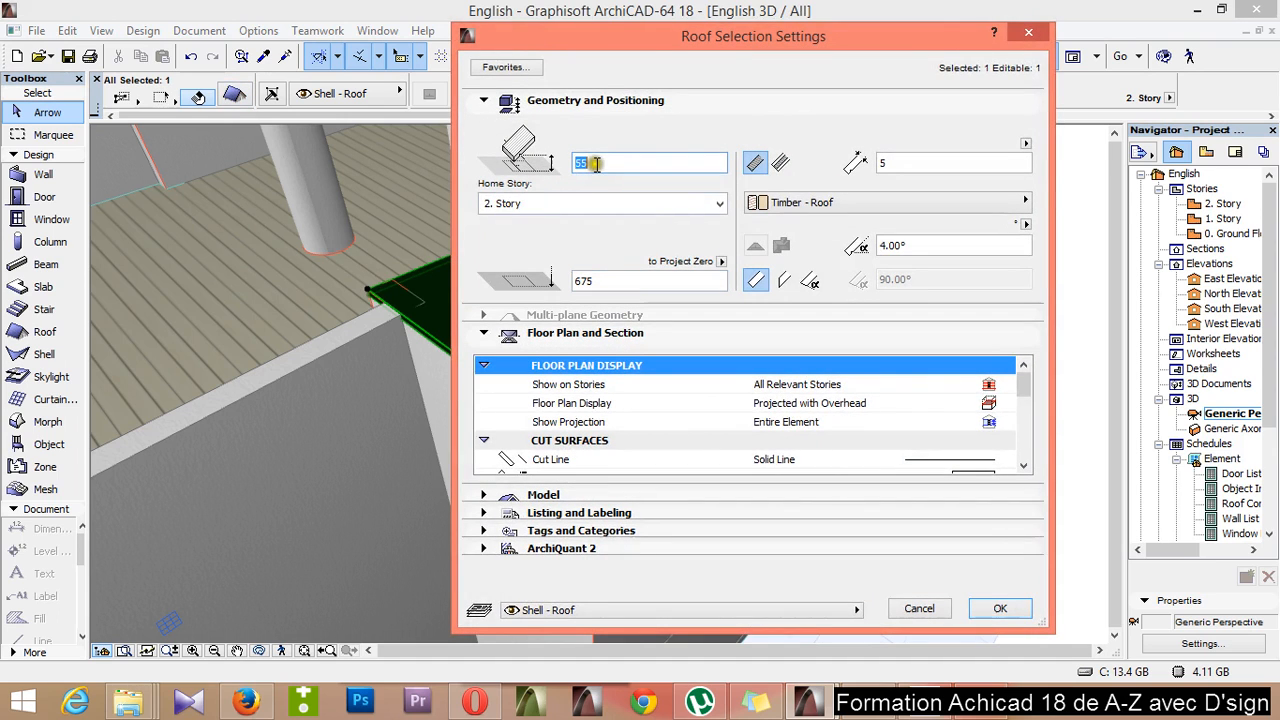
left_click(583, 163)
type("55")
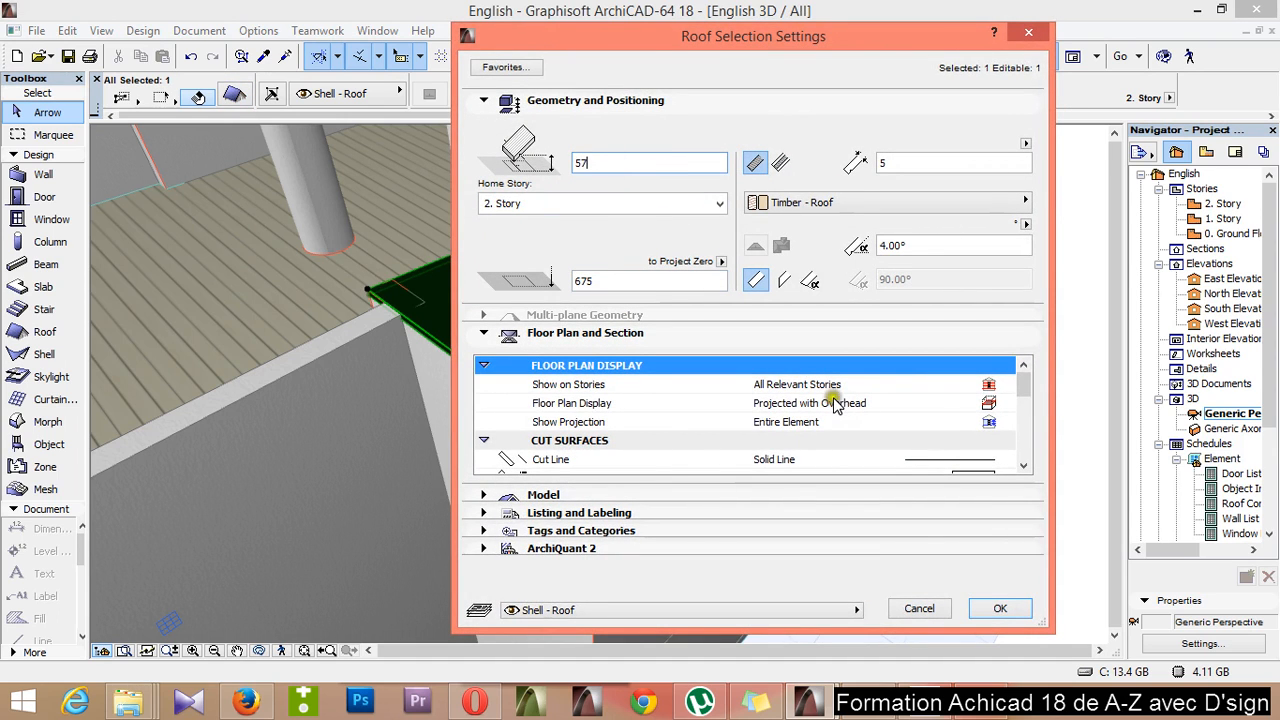
left_click(1000, 608)
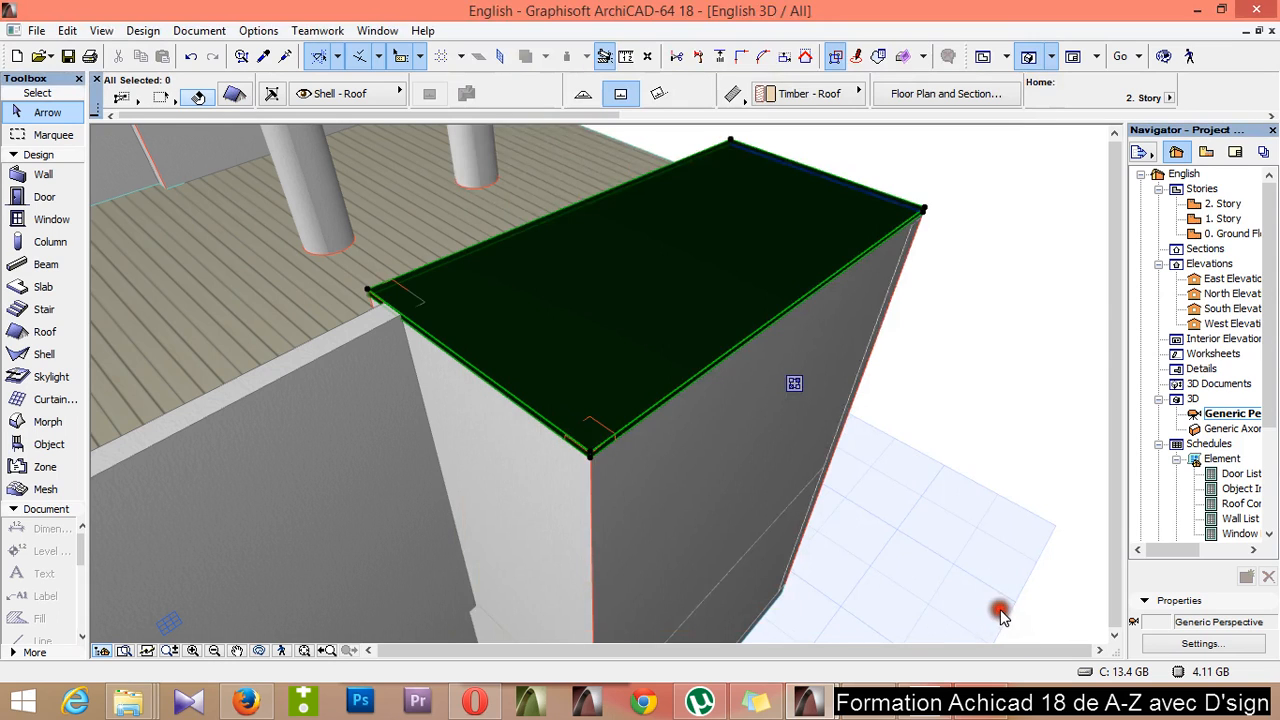
left_click(1060, 348)
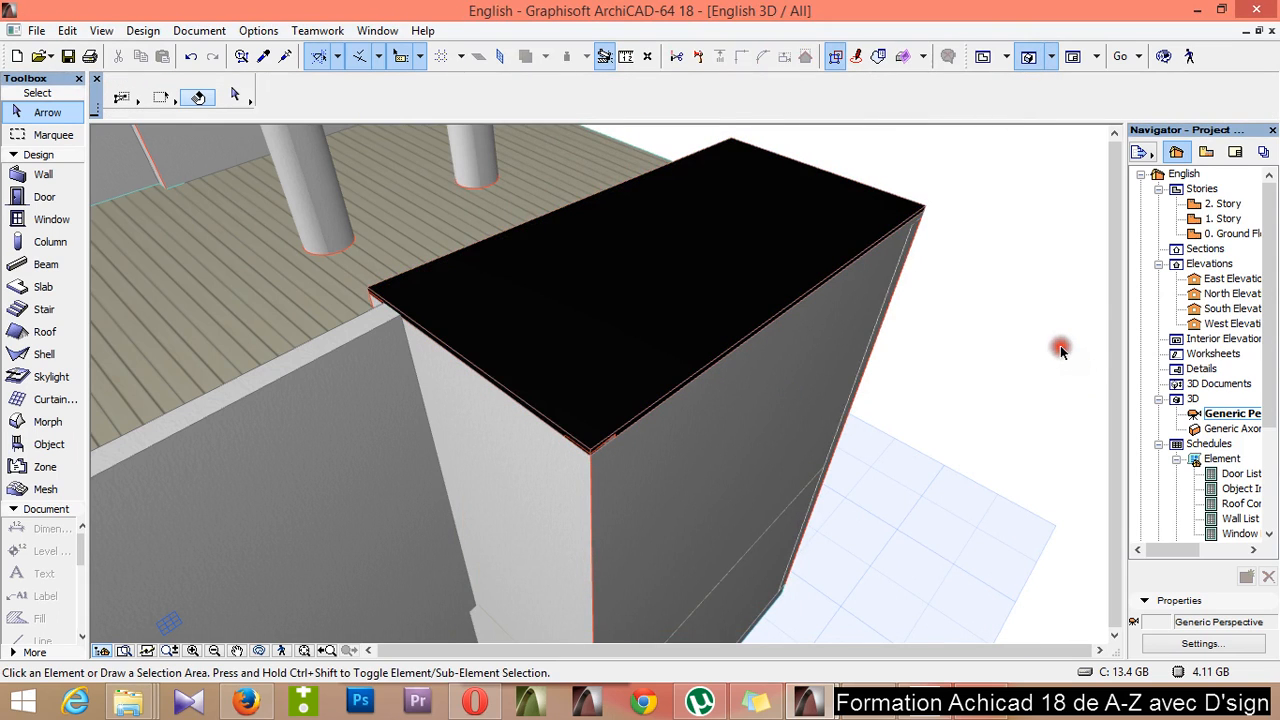
Inspect the joint between the raised bay roof's outer corner and the walls beneath it from close up
mouse_move(1062, 352)
middle_mouse_down("shift")
mouse_move(954, 363)
mouse_move(874, 334)
mouse_move(851, 272)
mouse_move(754, 343)
middle_mouse_up("shift")
scroll(543, 417, "up", 6)
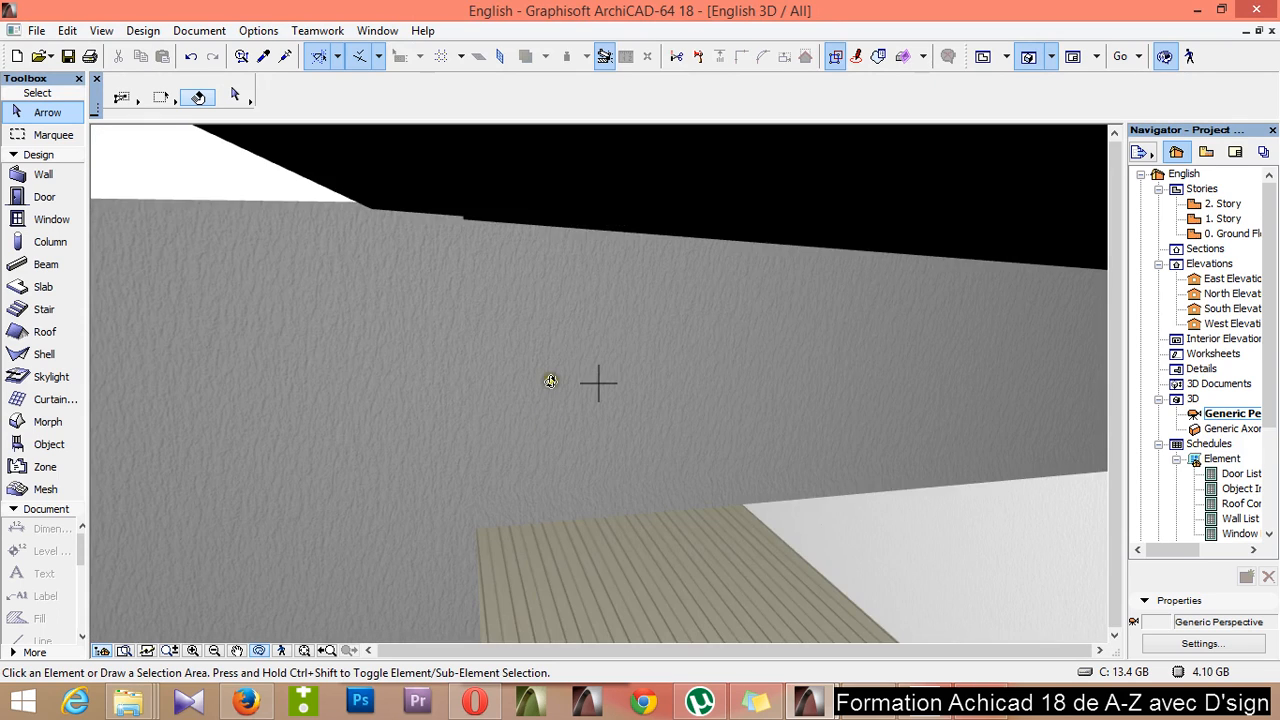
middle_click_drag(550, 381, 565, 367, "shift")
scroll(565, 367, "down", 6)
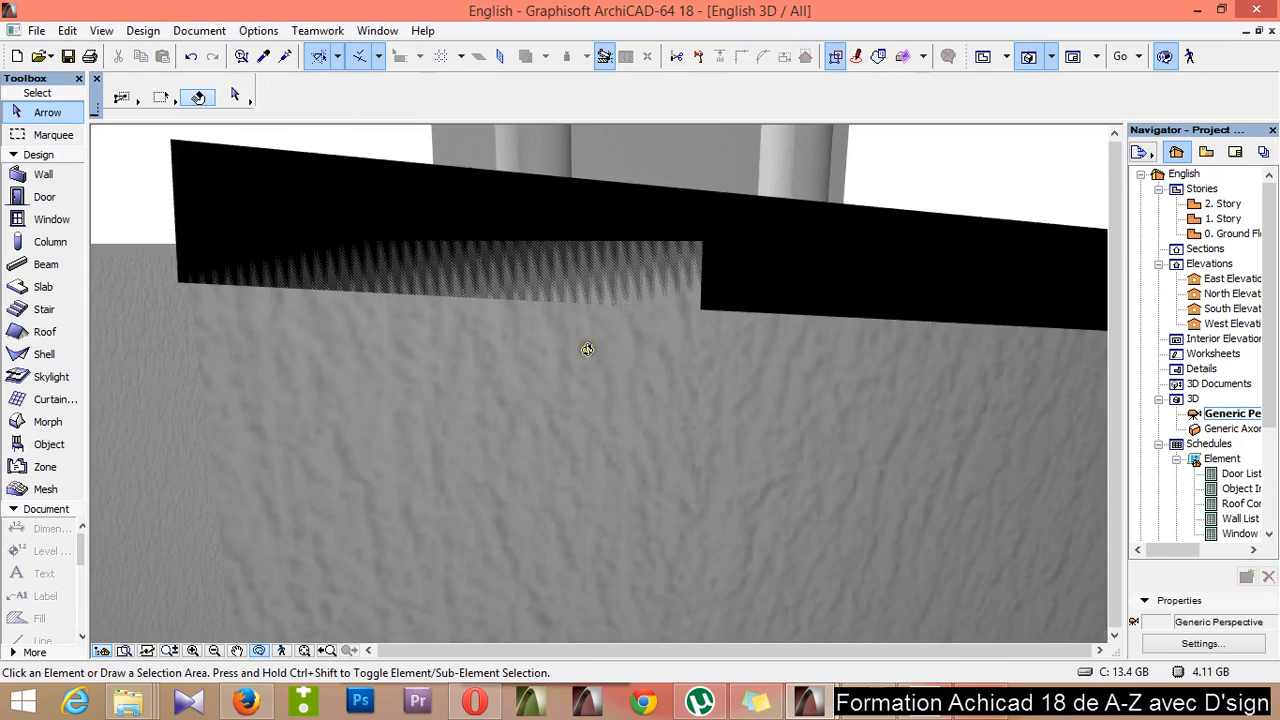
scroll(598, 382, "up", 2)
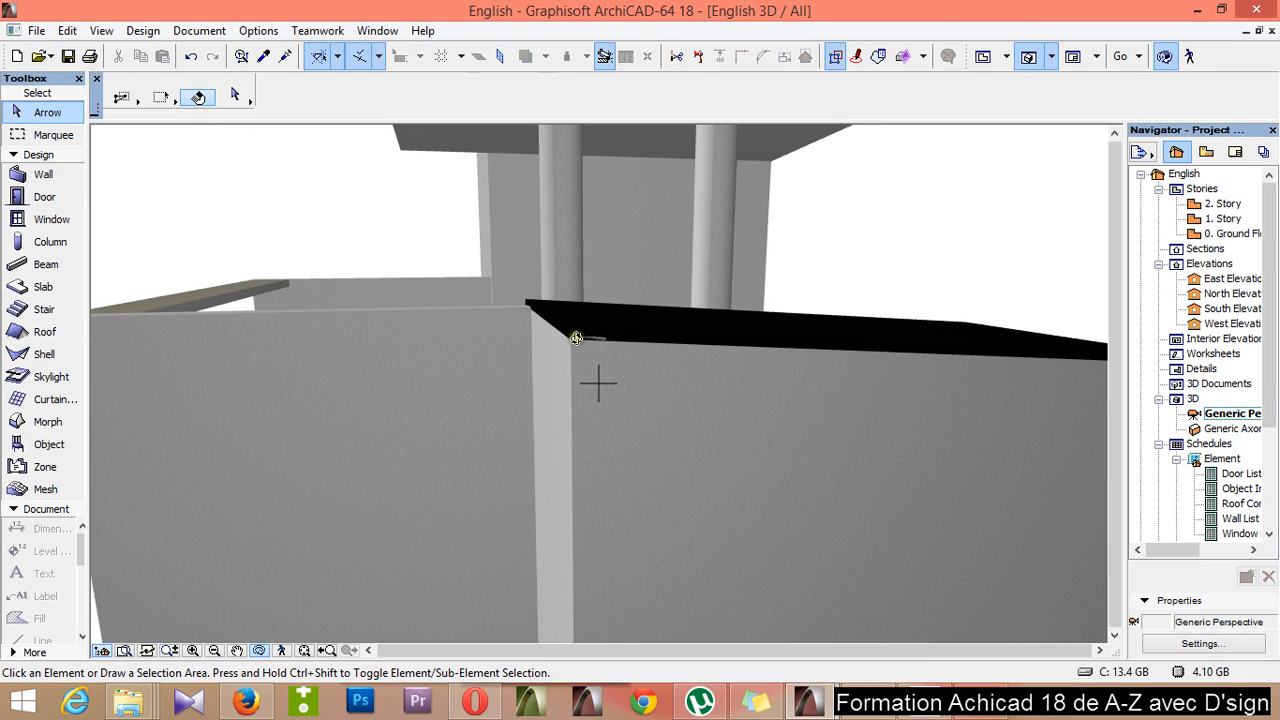
scroll(576, 338, "down", 3)
Review the whole house in 3D from several sides, checking the bay roof against the adjoining terrace and framed volume
left_click_drag(866, 360, 838, 443)
mouse_move(537, 294)
left_mouse_down()
mouse_move(671, 331)
mouse_move(806, 330)
mouse_move(536, 360)
mouse_move(557, 400)
mouse_move(583, 334)
left_mouse_up()
scroll(547, 575, "up", 3)
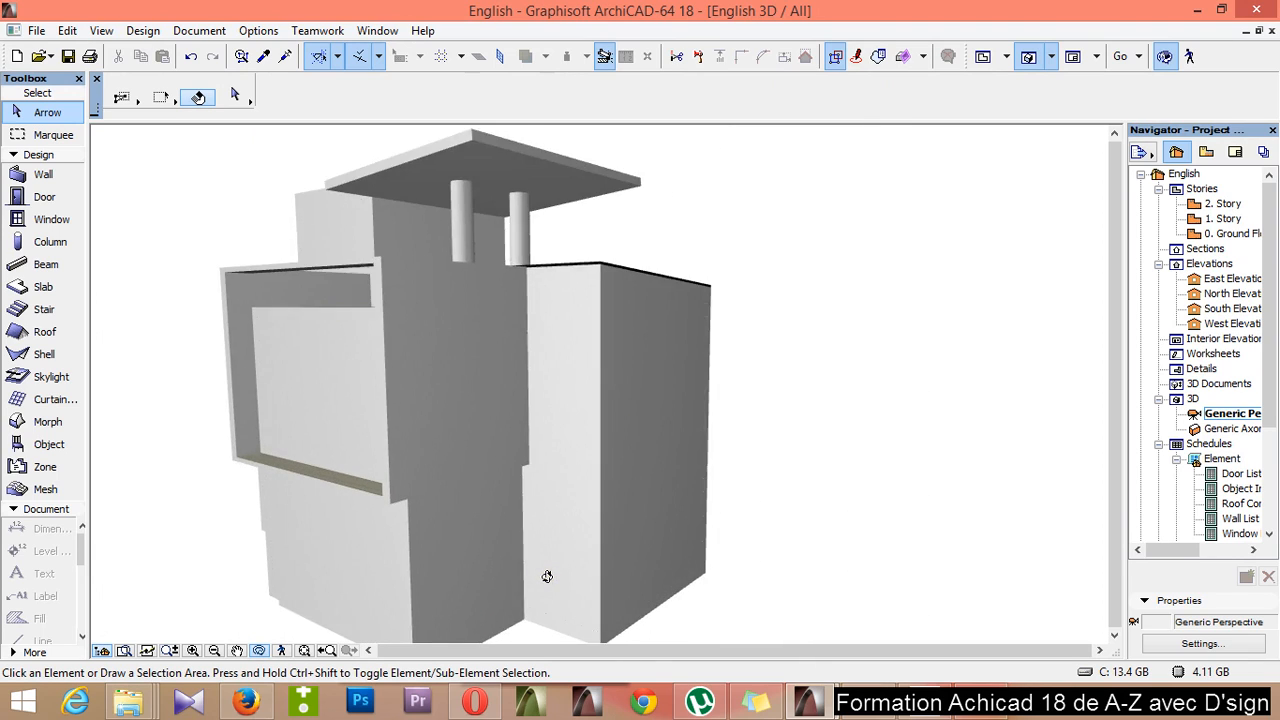
middle_click_drag(554, 470, 770, 452)
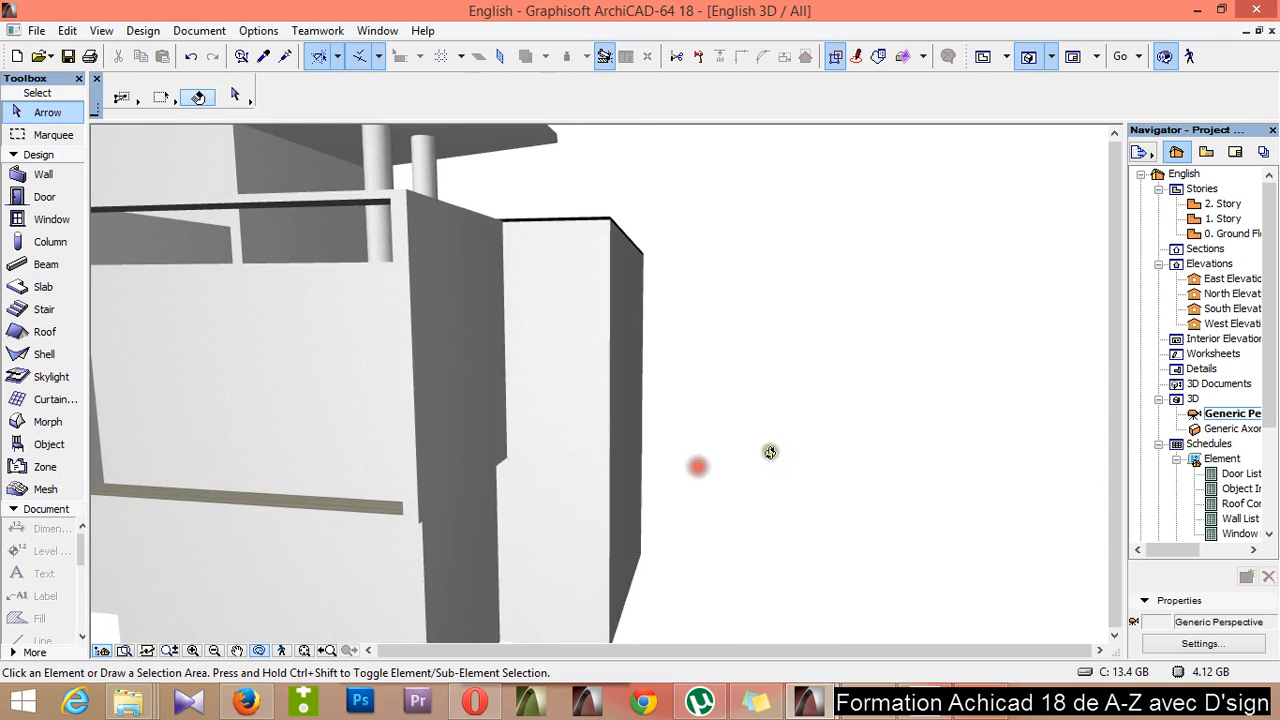
scroll(884, 400, "down", 5)
scroll(732, 486, "up", 2)
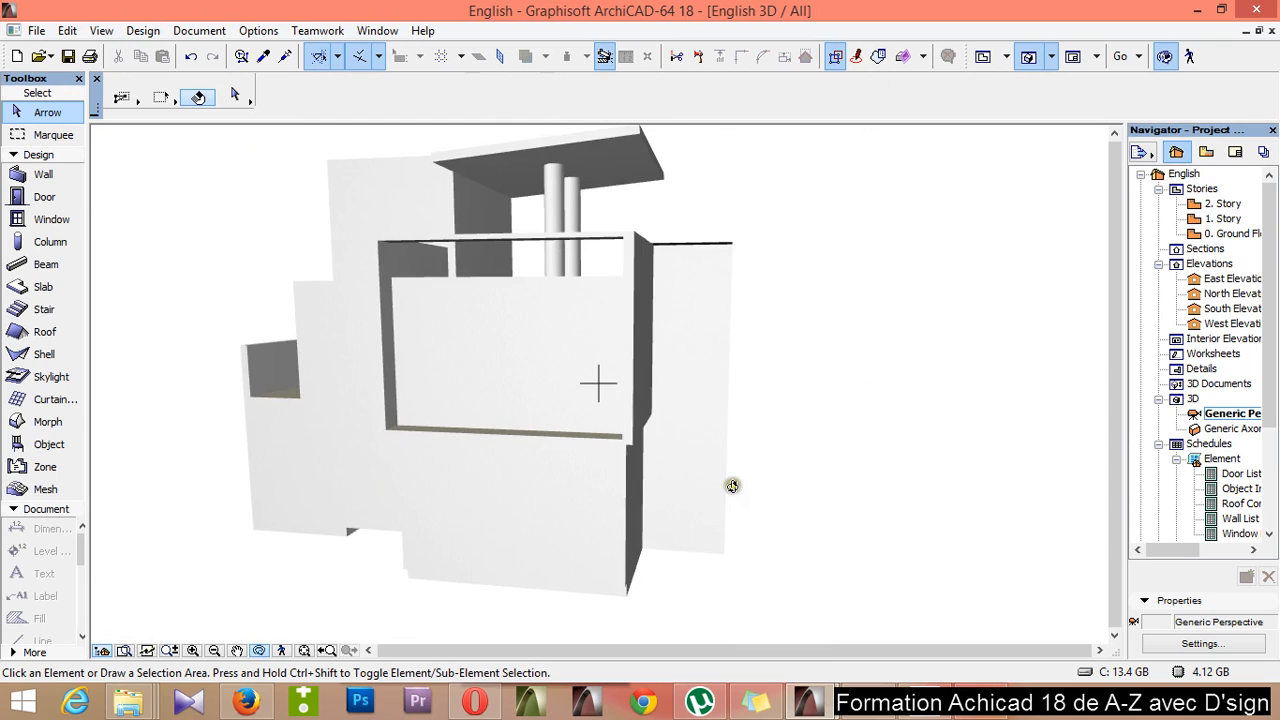
scroll(732, 486, "down", 2)
middle_click_drag(551, 477, 677, 311, "shift")
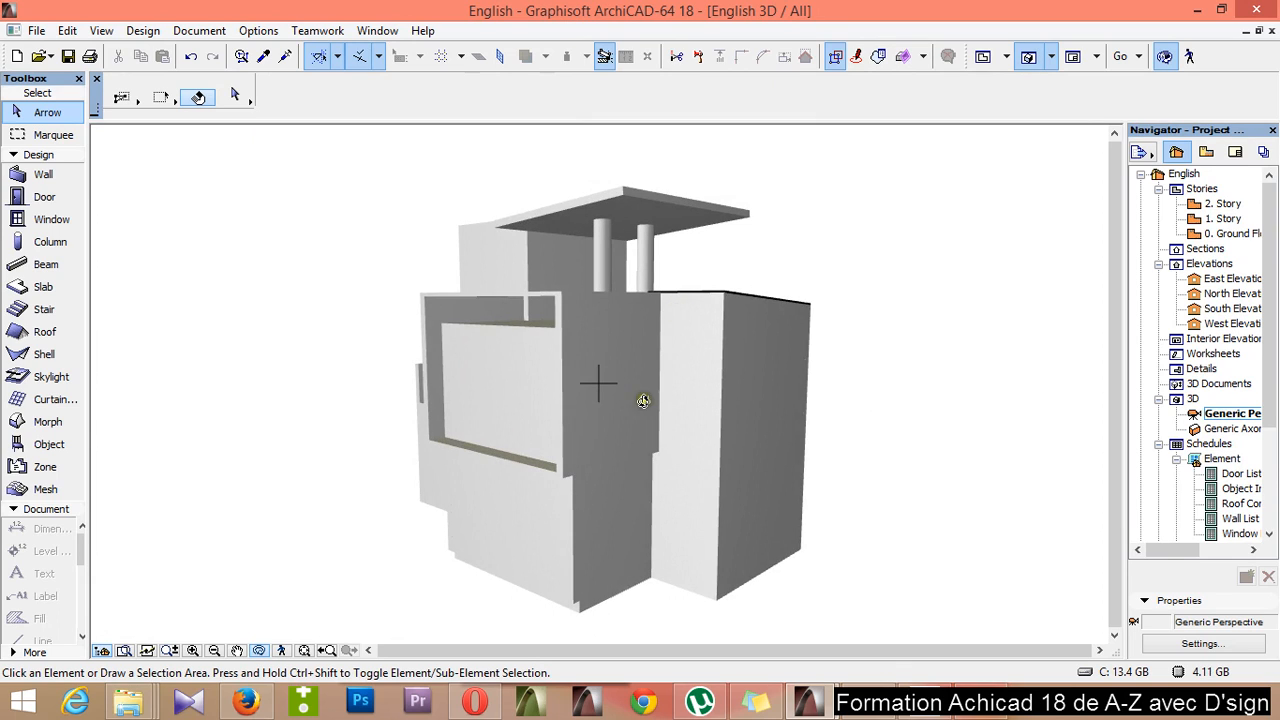
scroll(648, 430, "up", 2)
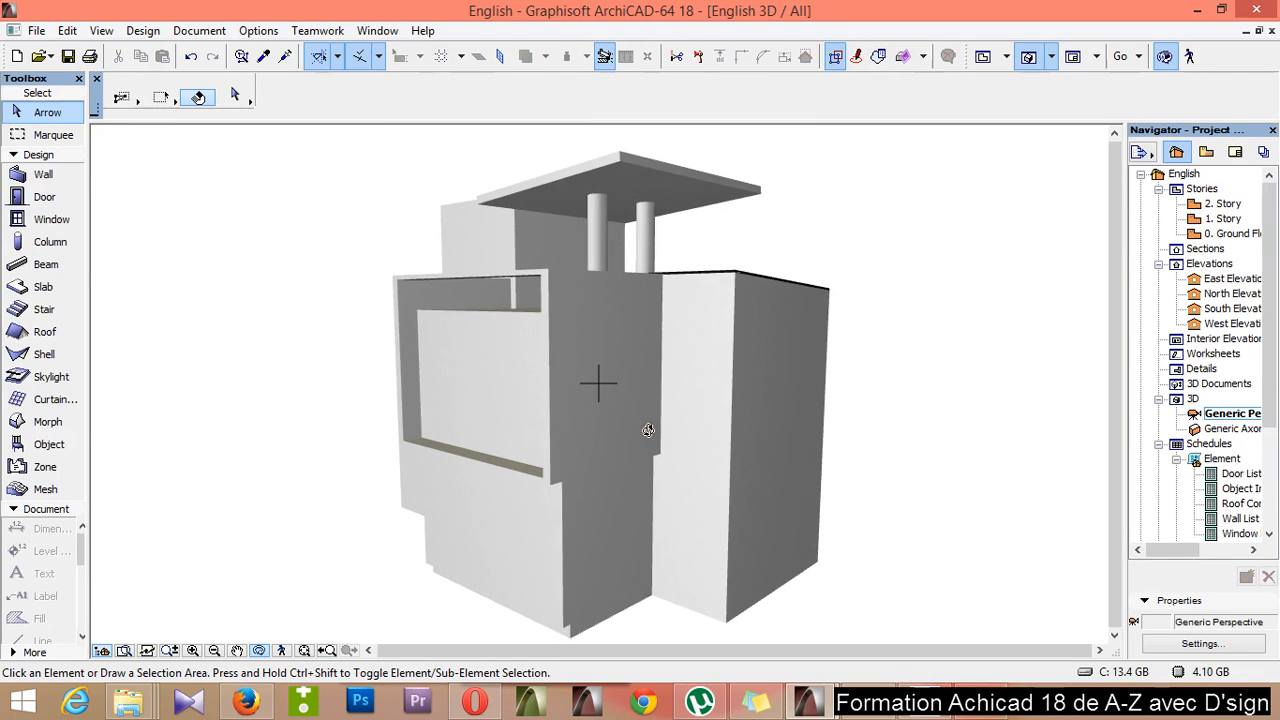
middle_click_drag(523, 489, 691, 316, "shift")
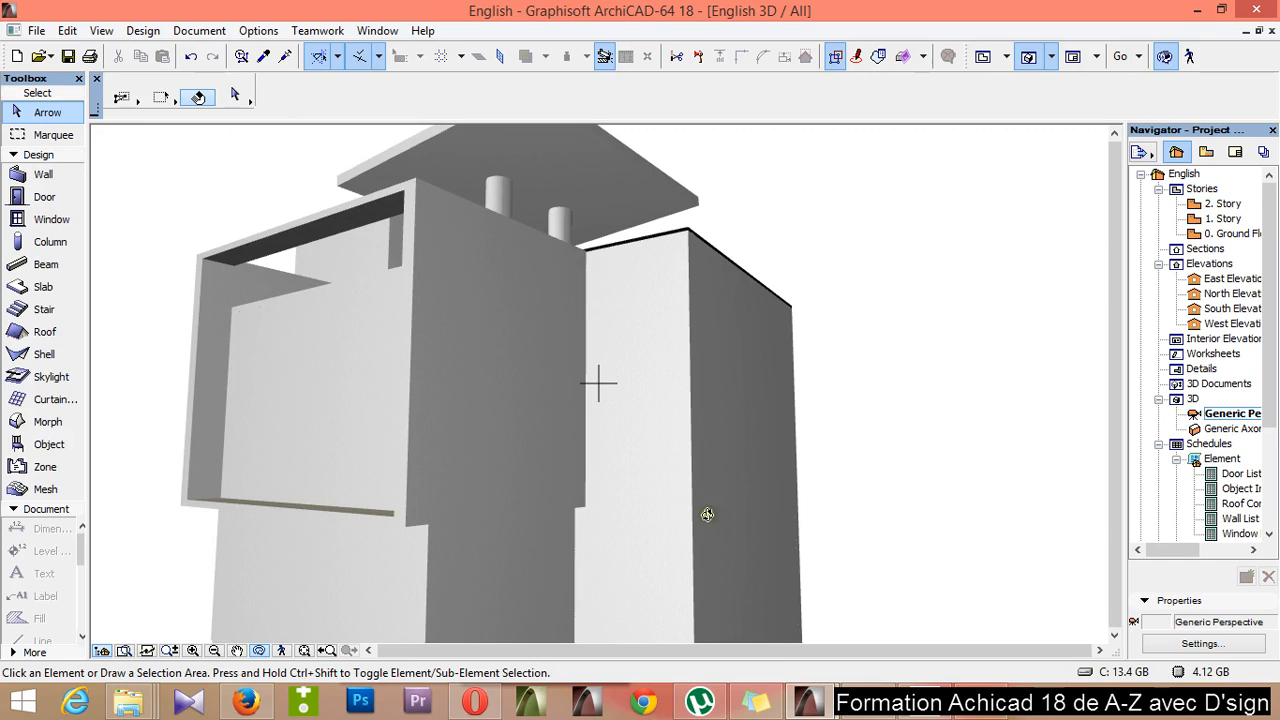
middle_click_drag(710, 514, 833, 532, "shift")
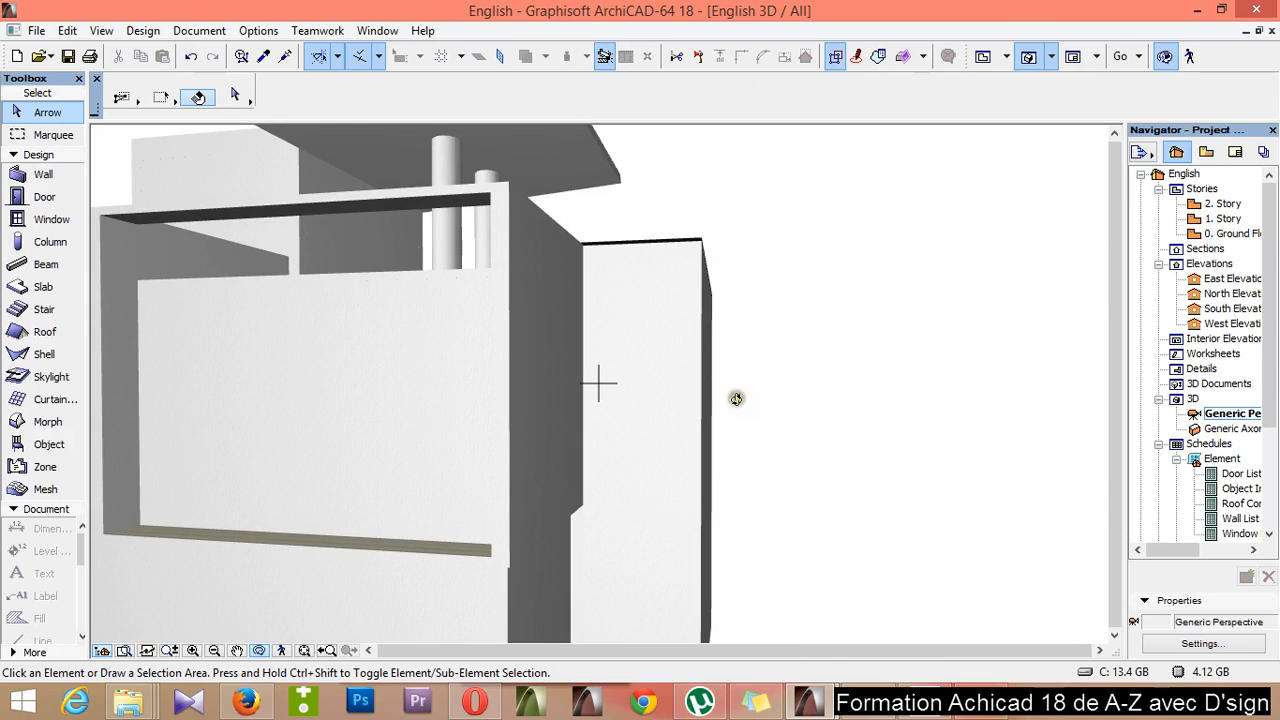
middle_click_drag(737, 400, 559, 434, "shift")
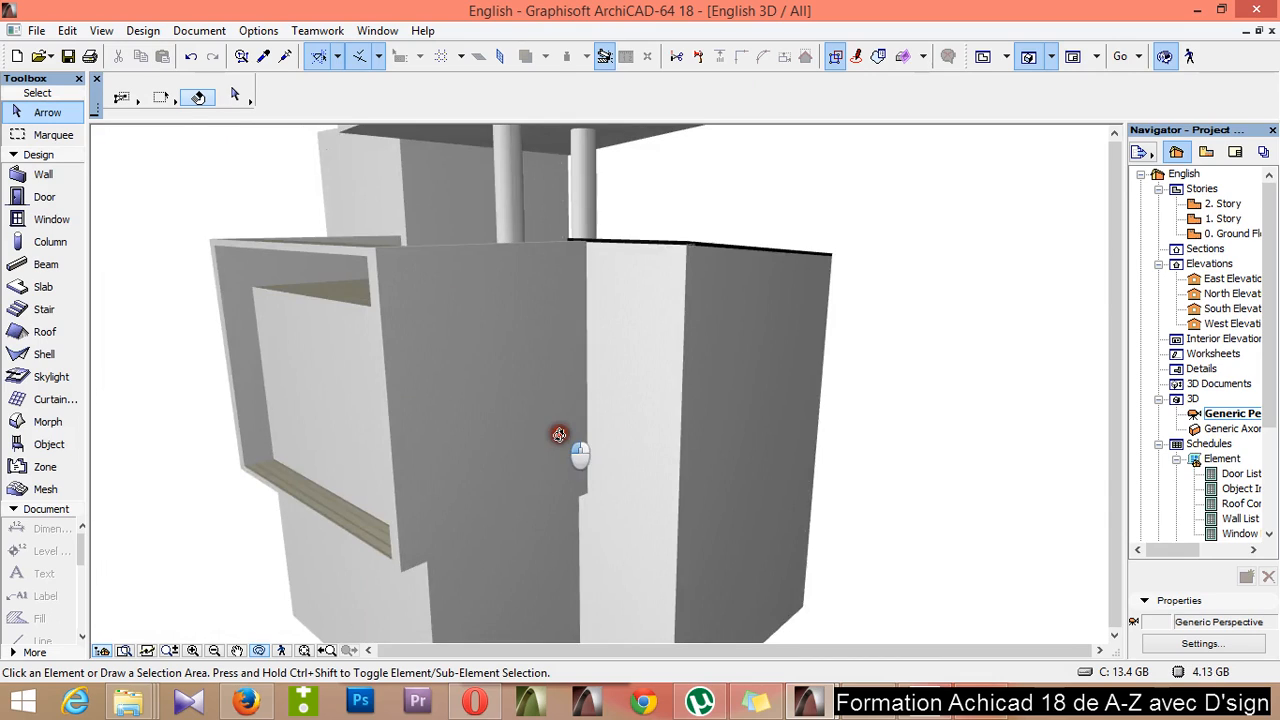
On the 2. Story plan, move the projecting bay's outer east wall 50 outward from its corner
key("F2")
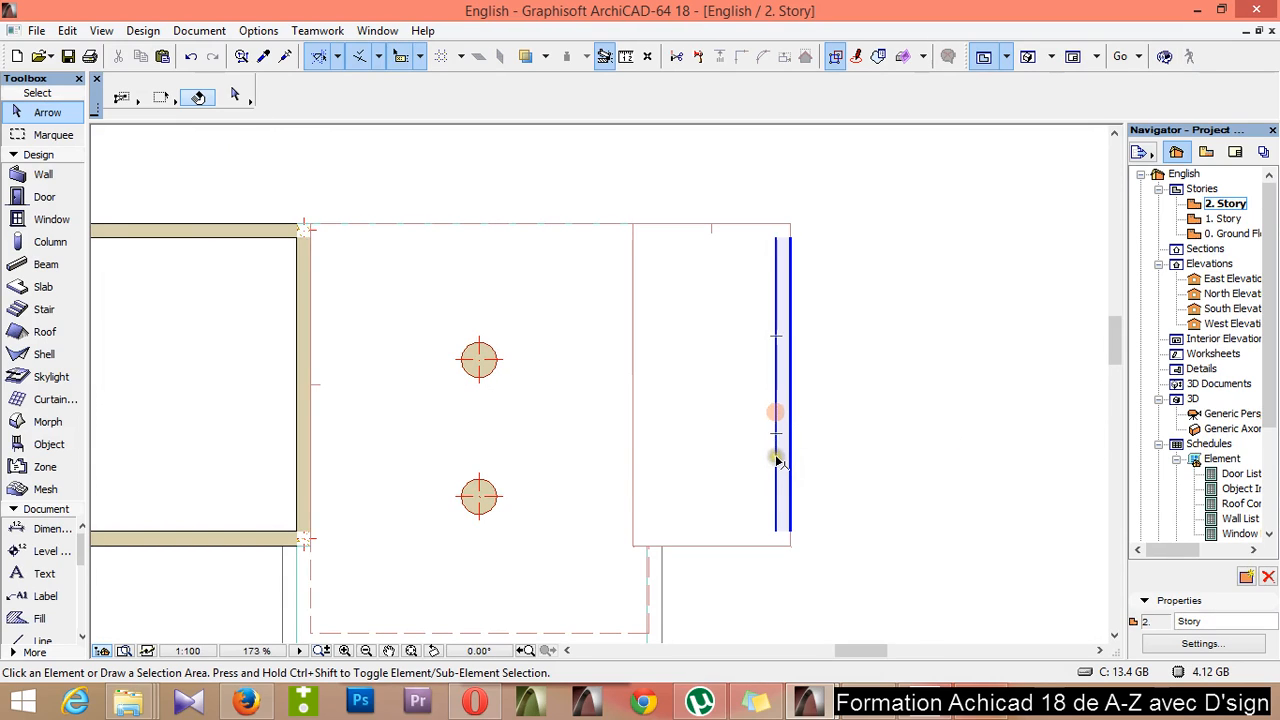
left_click(800, 480)
scroll(915, 562, "up", 2)
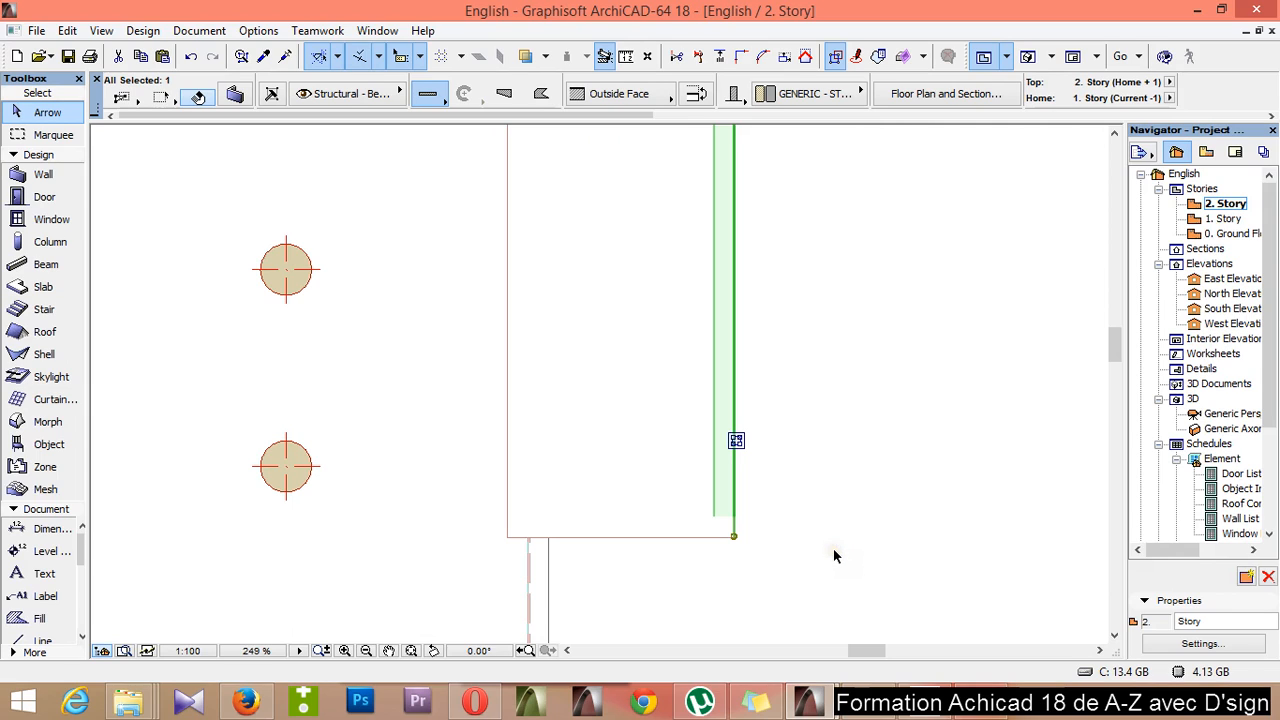
key("ctrl+d")
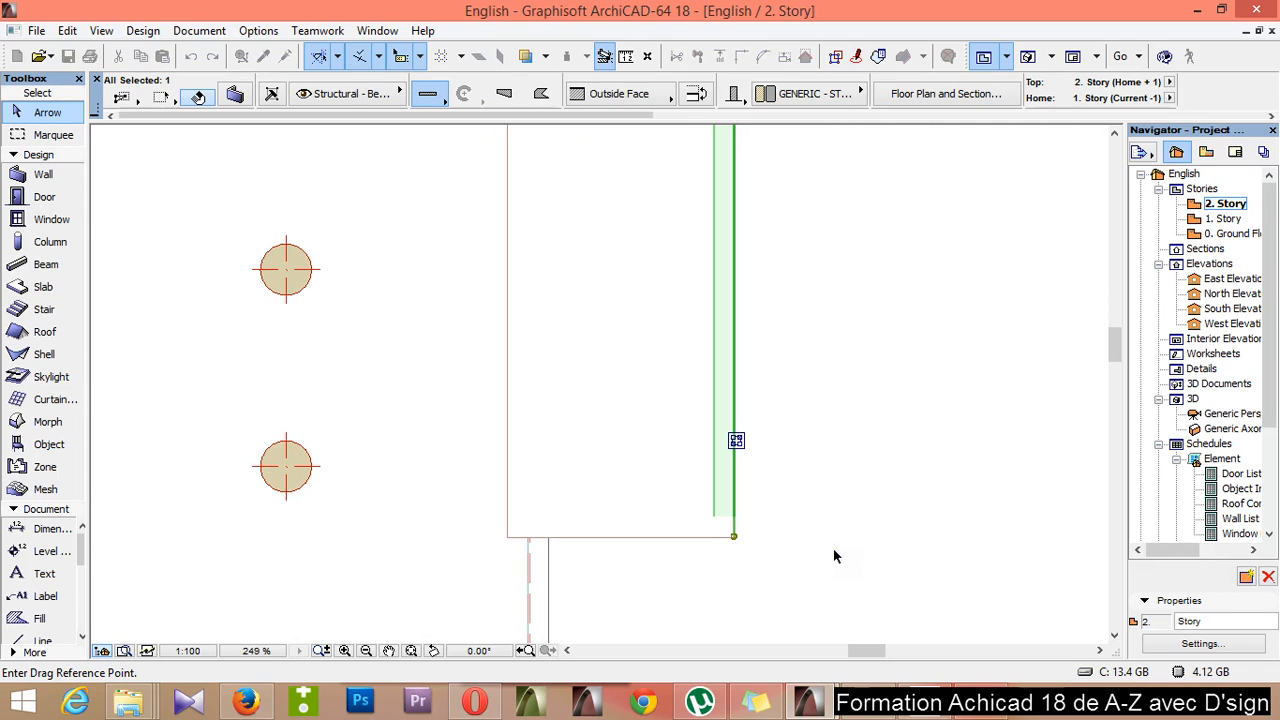
left_click(735, 538)
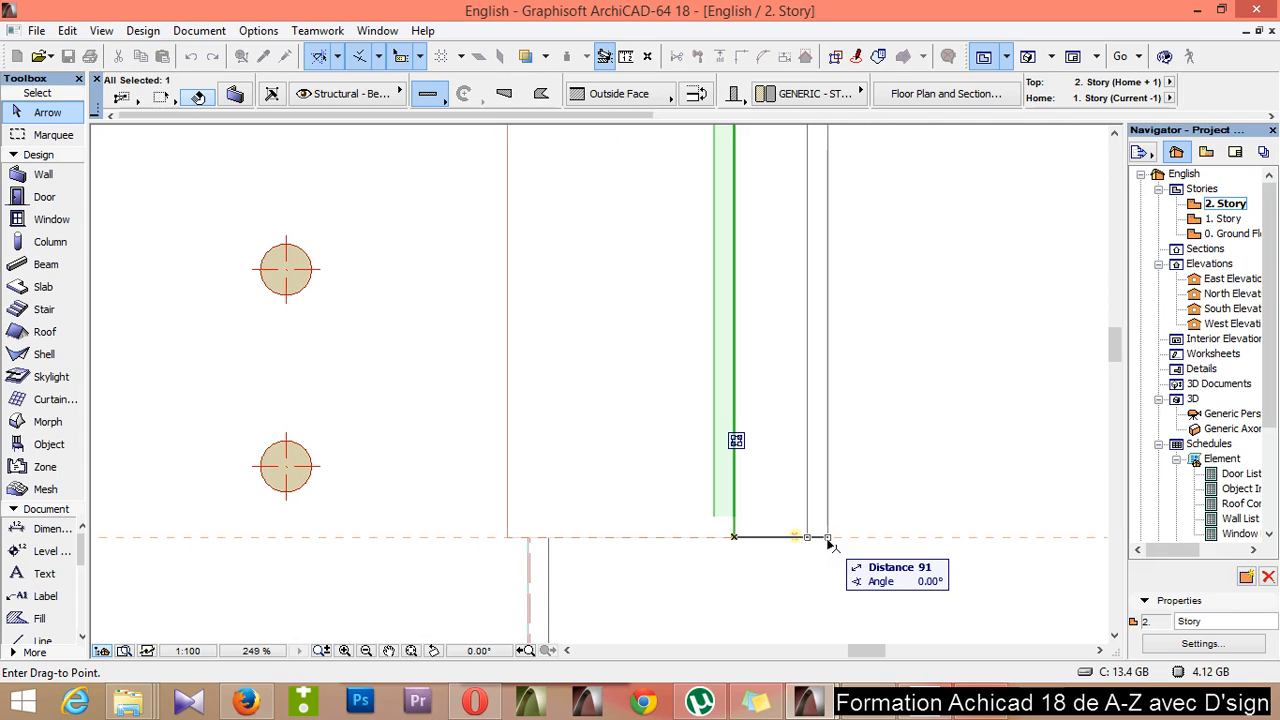
type("5")
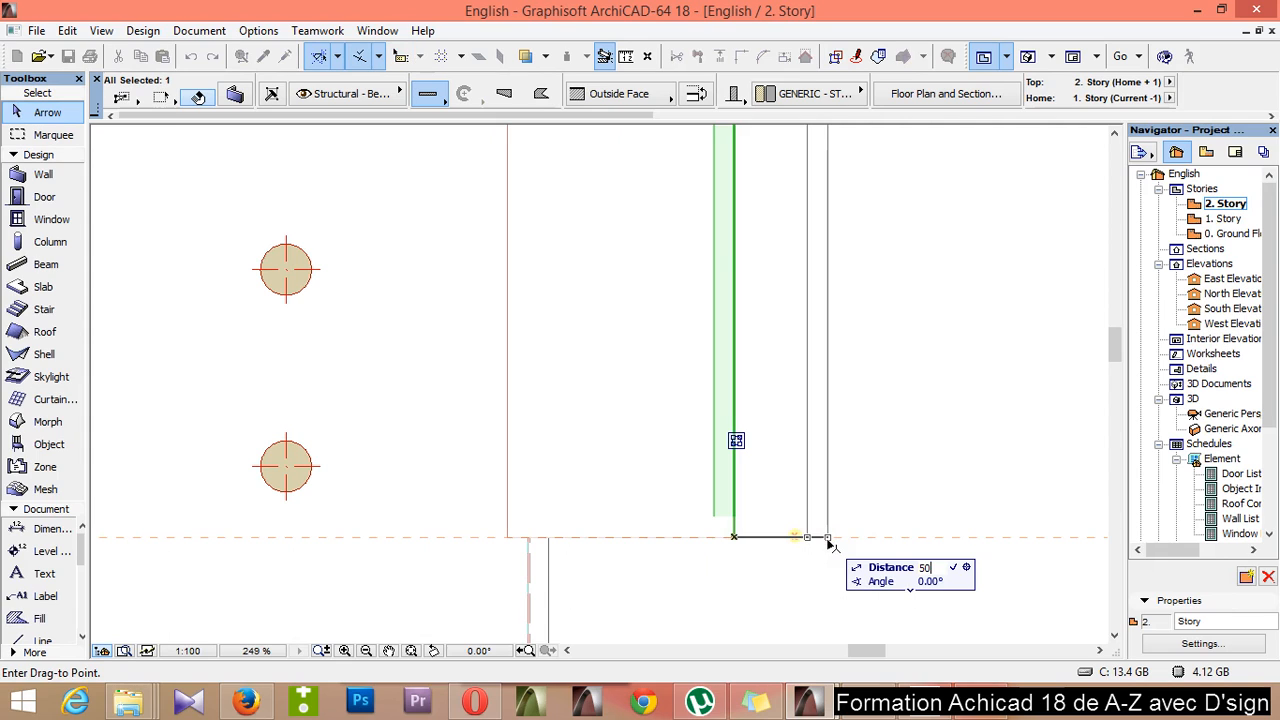
type("0")
key("Return")
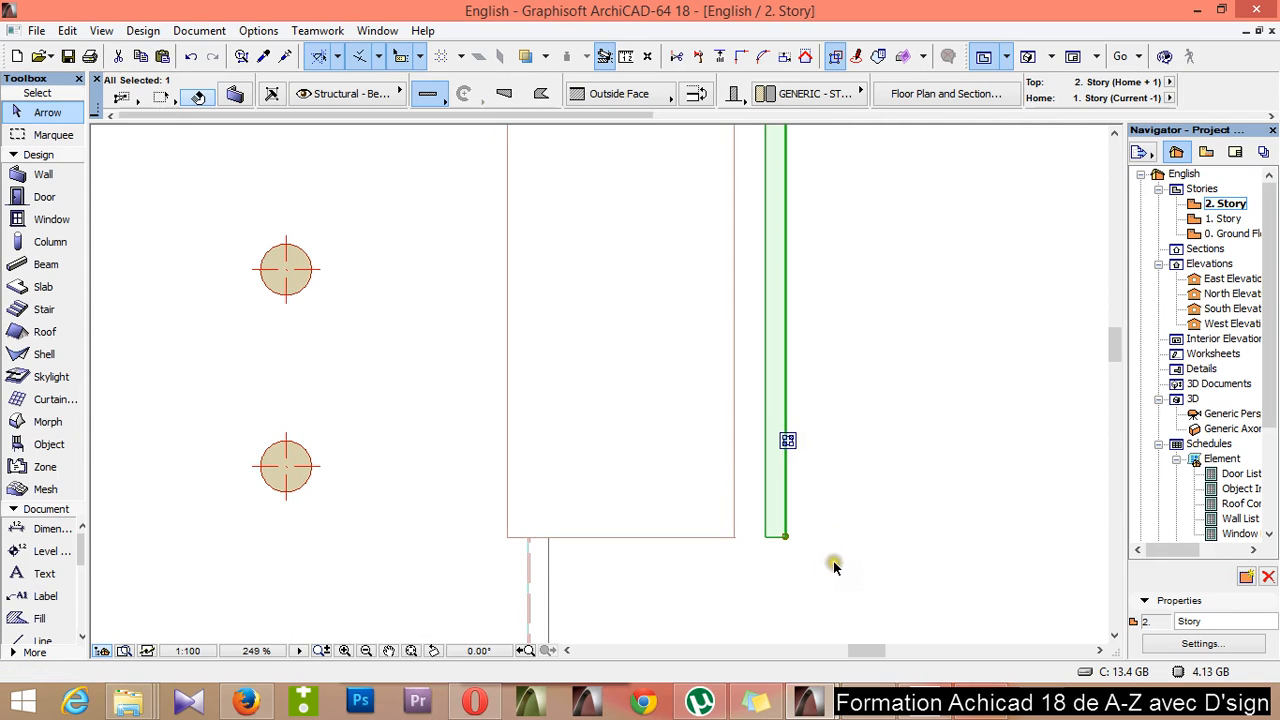
left_click(835, 566)
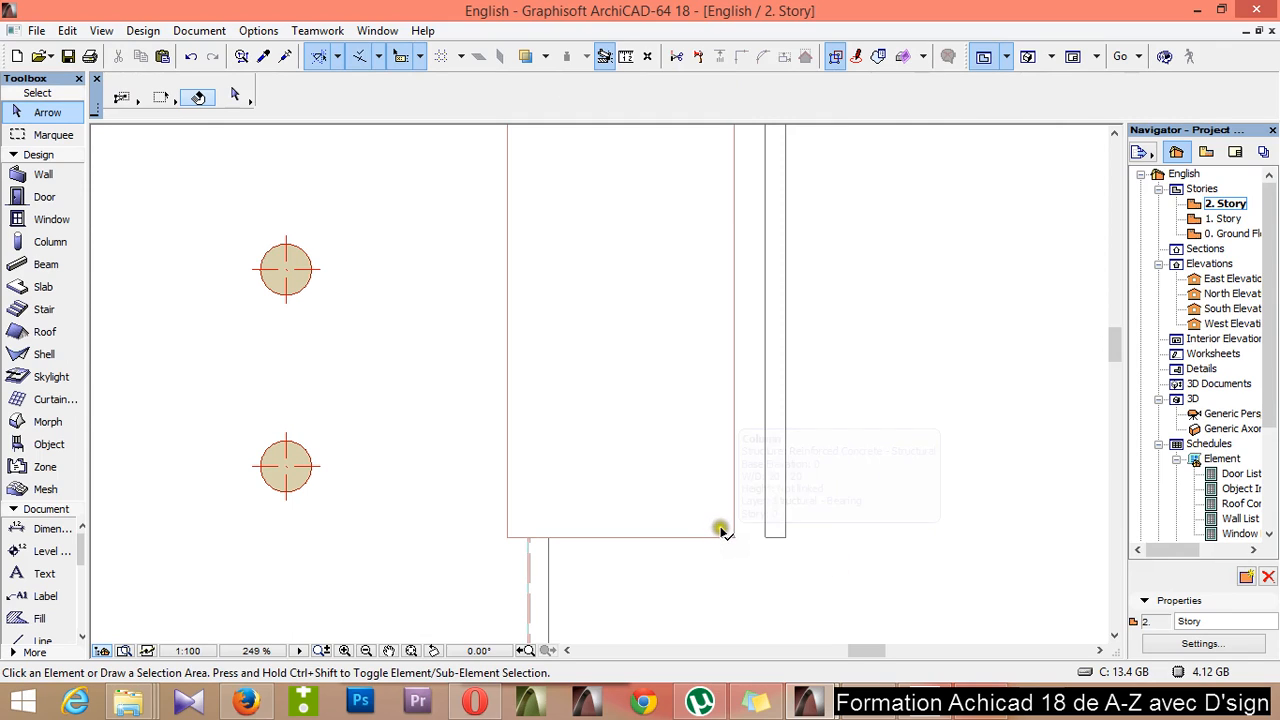
Offset the bay roof's outer edge to the outer face of the relocated east wall
left_click(725, 469)
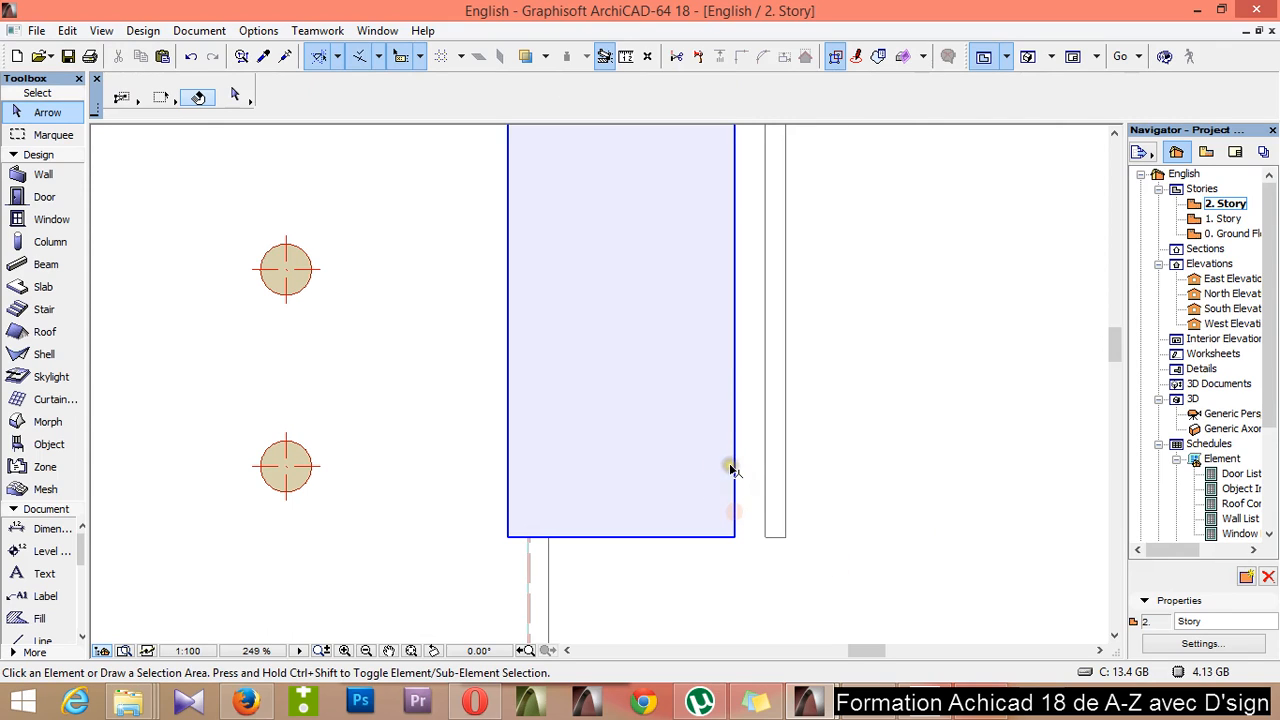
left_click(733, 482)
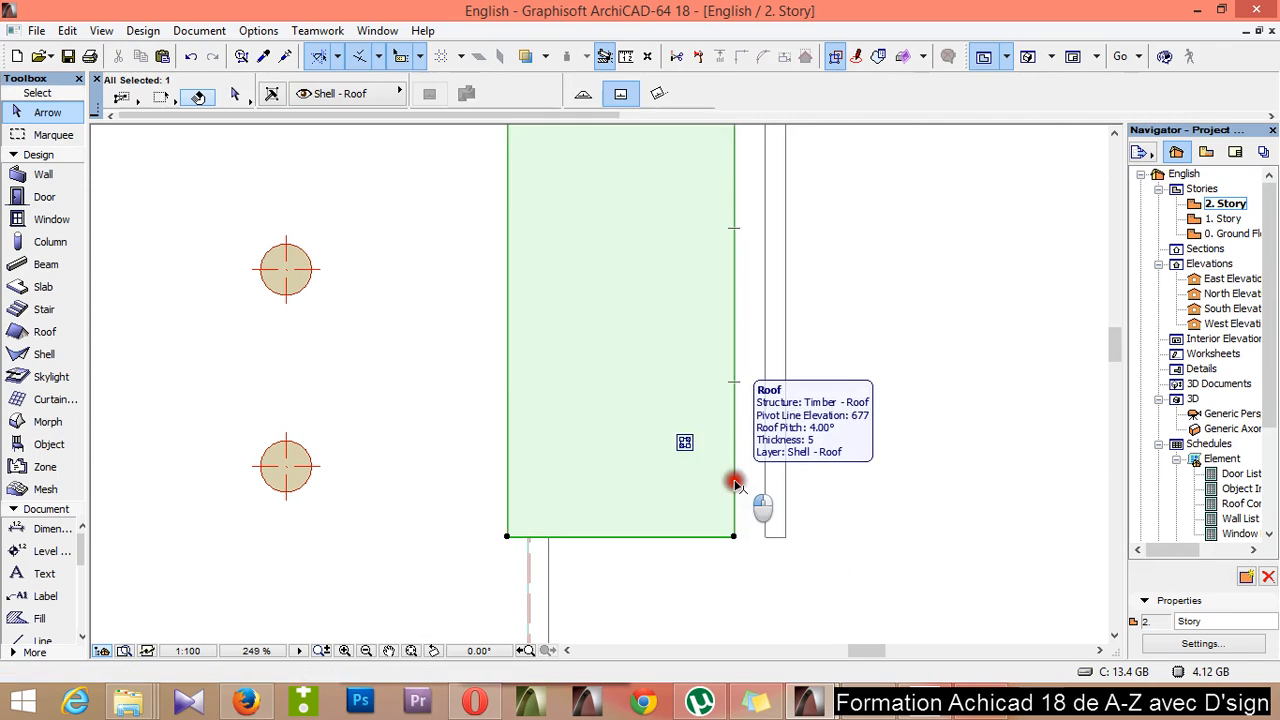
scroll(652, 576, "down", 2)
scroll(840, 372, "up", 1)
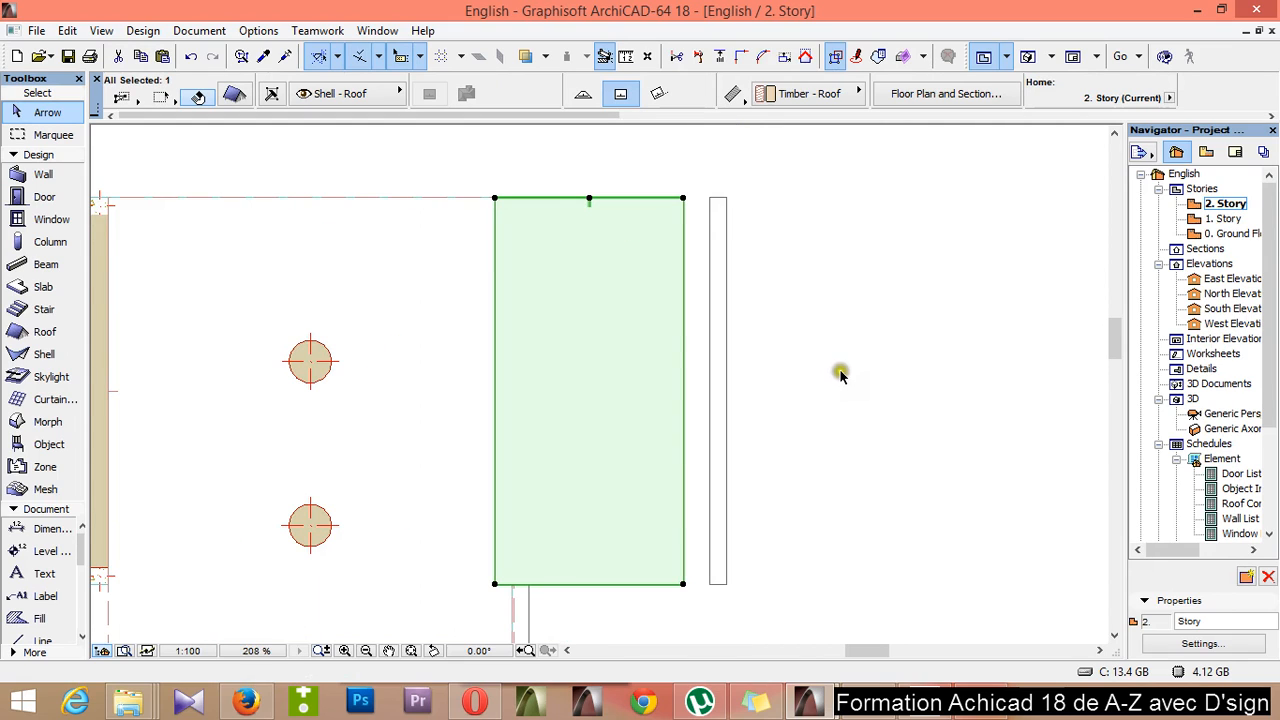
left_click(684, 368)
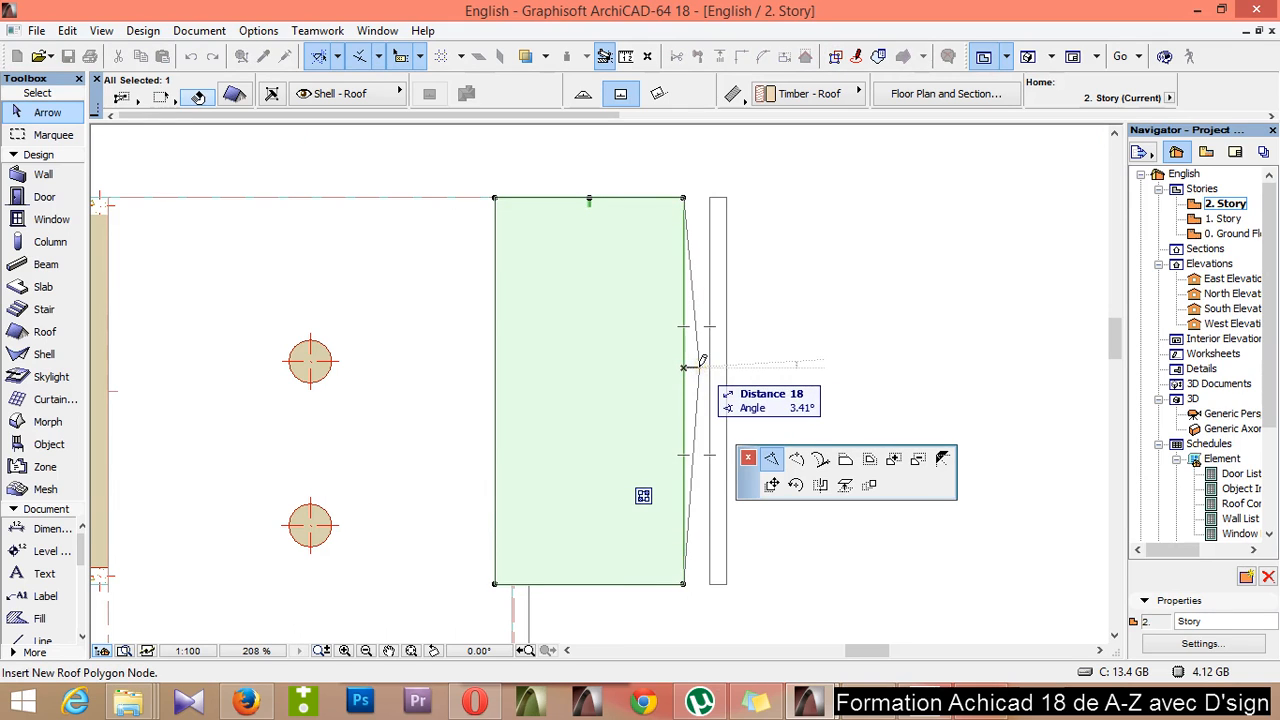
left_click(845, 458)
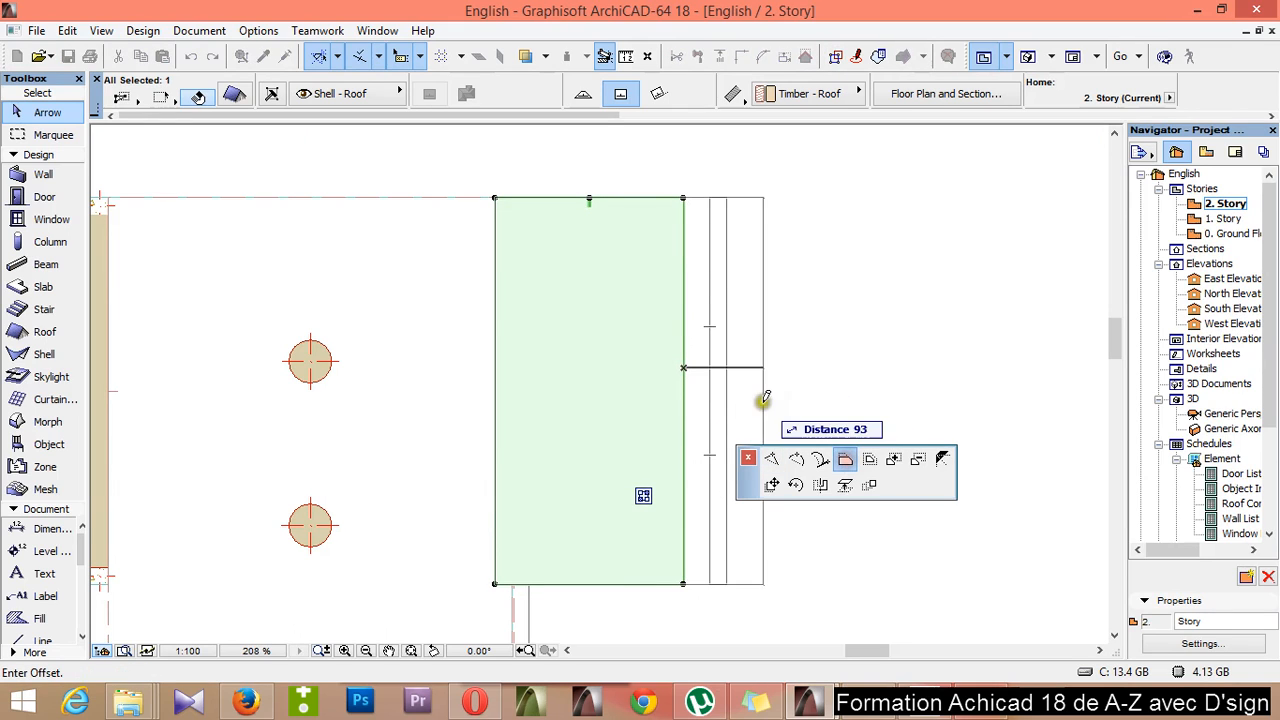
left_click(726, 195)
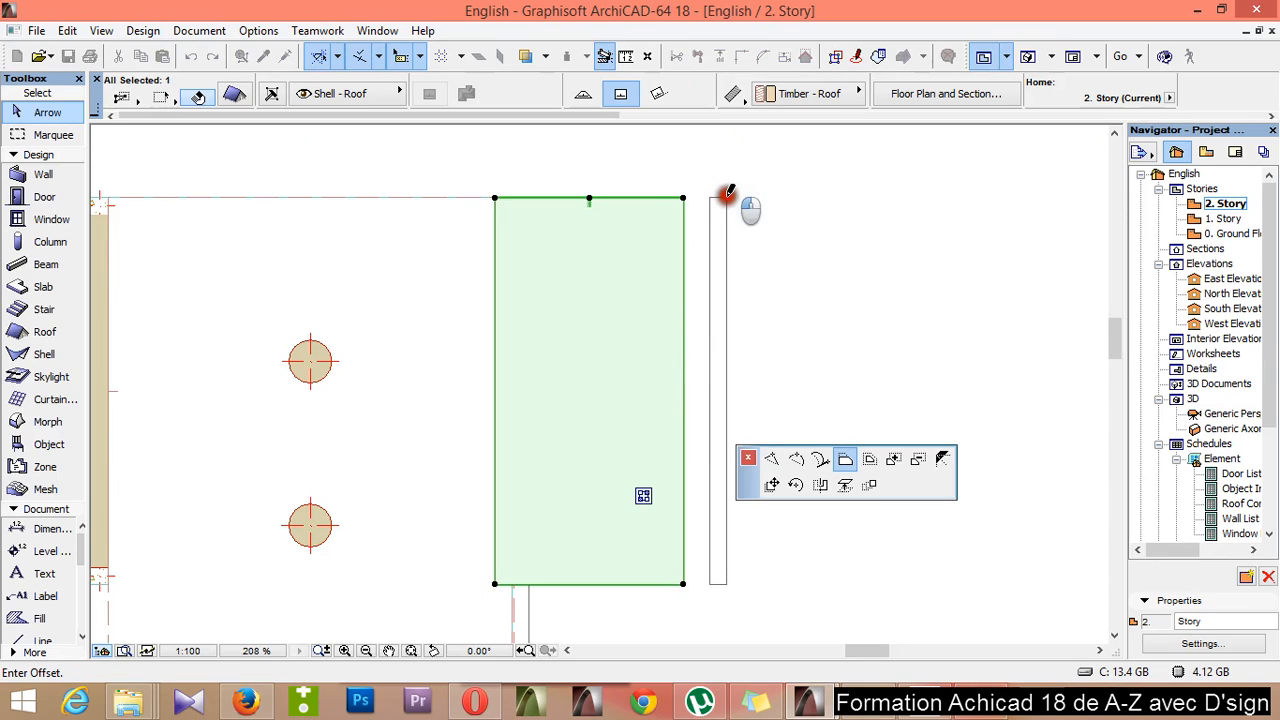
left_click(860, 338)
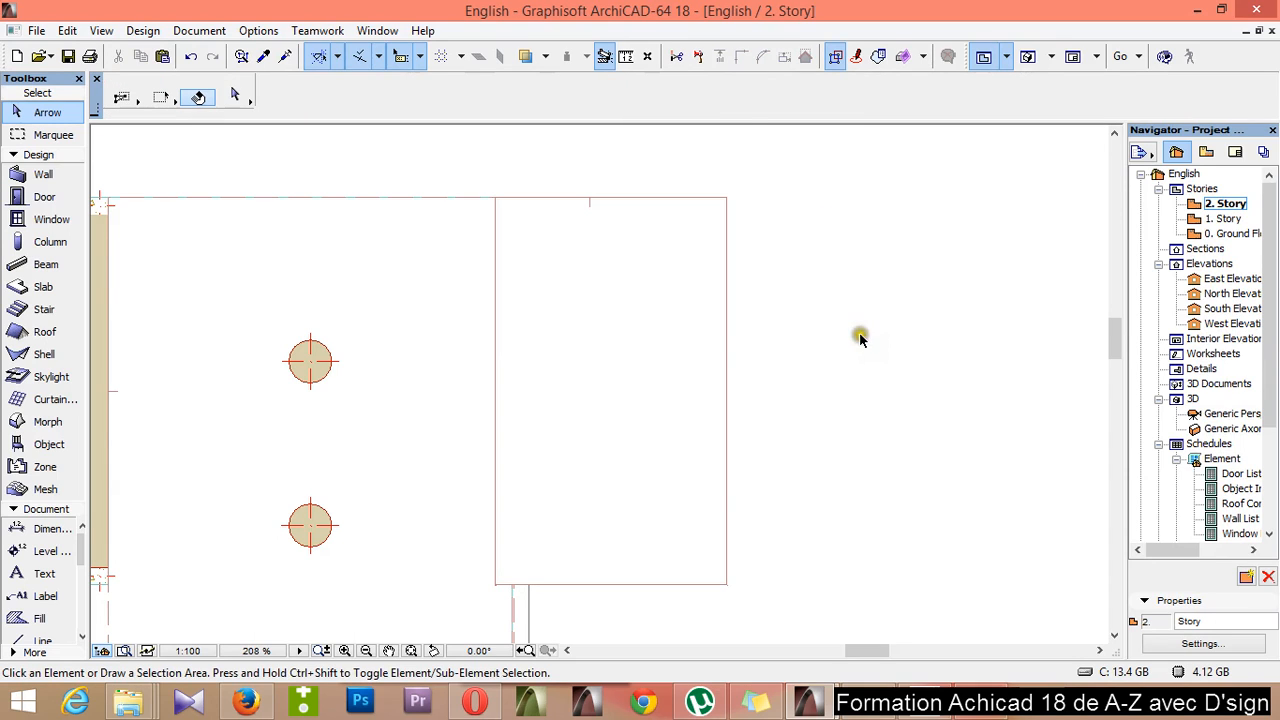
scroll(744, 256, "down", 2)
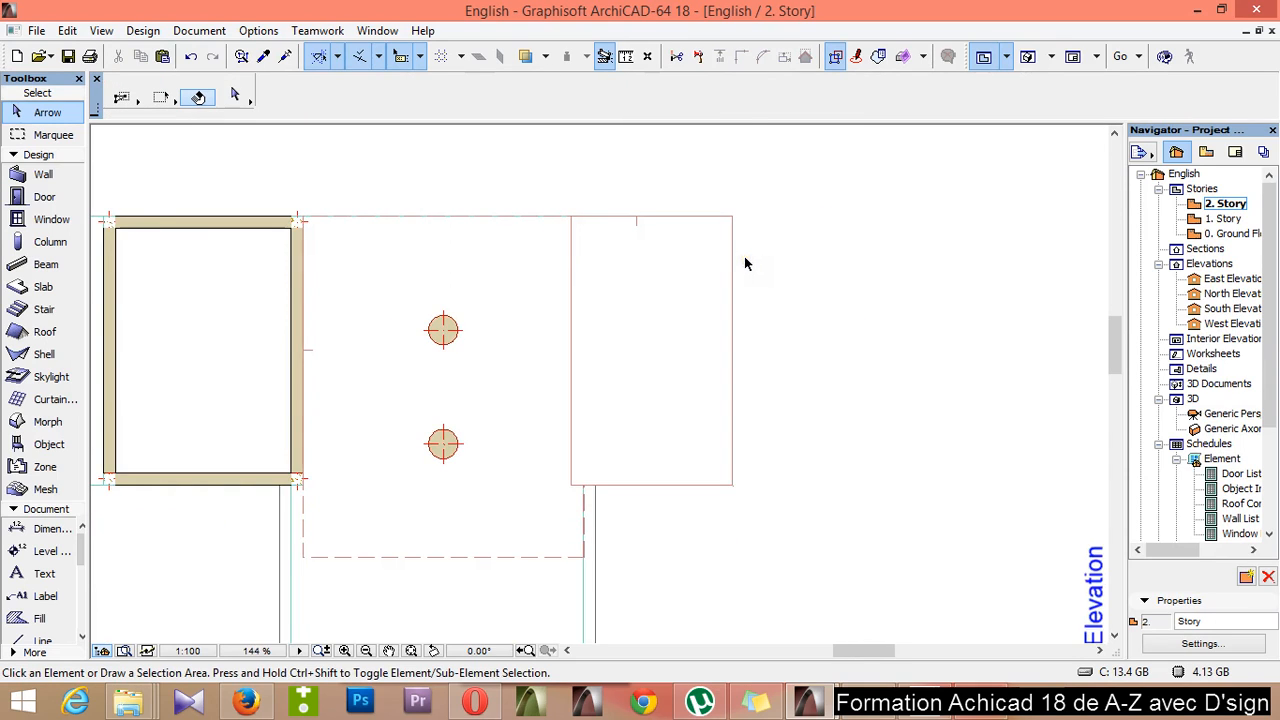
Check the widened bay's open corners in 3D and stretch its south side wall to the roof's outer corner on the 2. Story plan
key("F3")
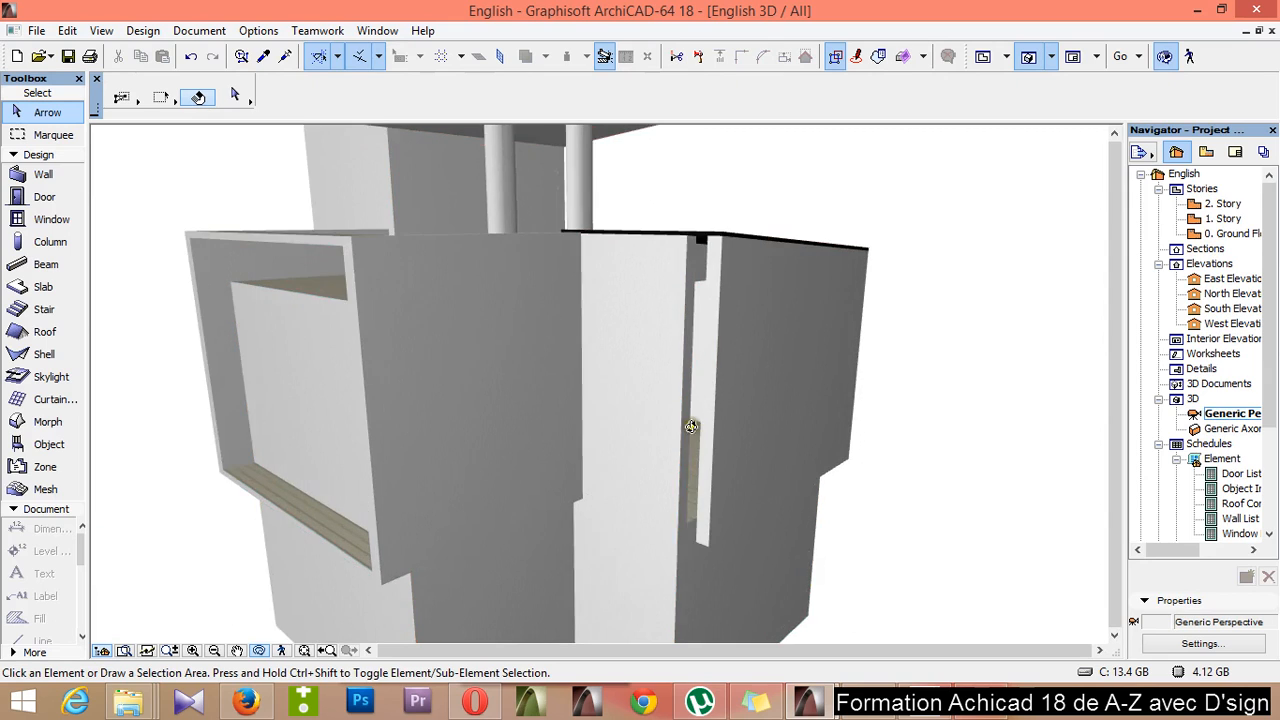
left_click_drag(691, 426, 889, 423)
left_click_drag(630, 324, 675, 379)
left_click_drag(765, 422, 762, 547)
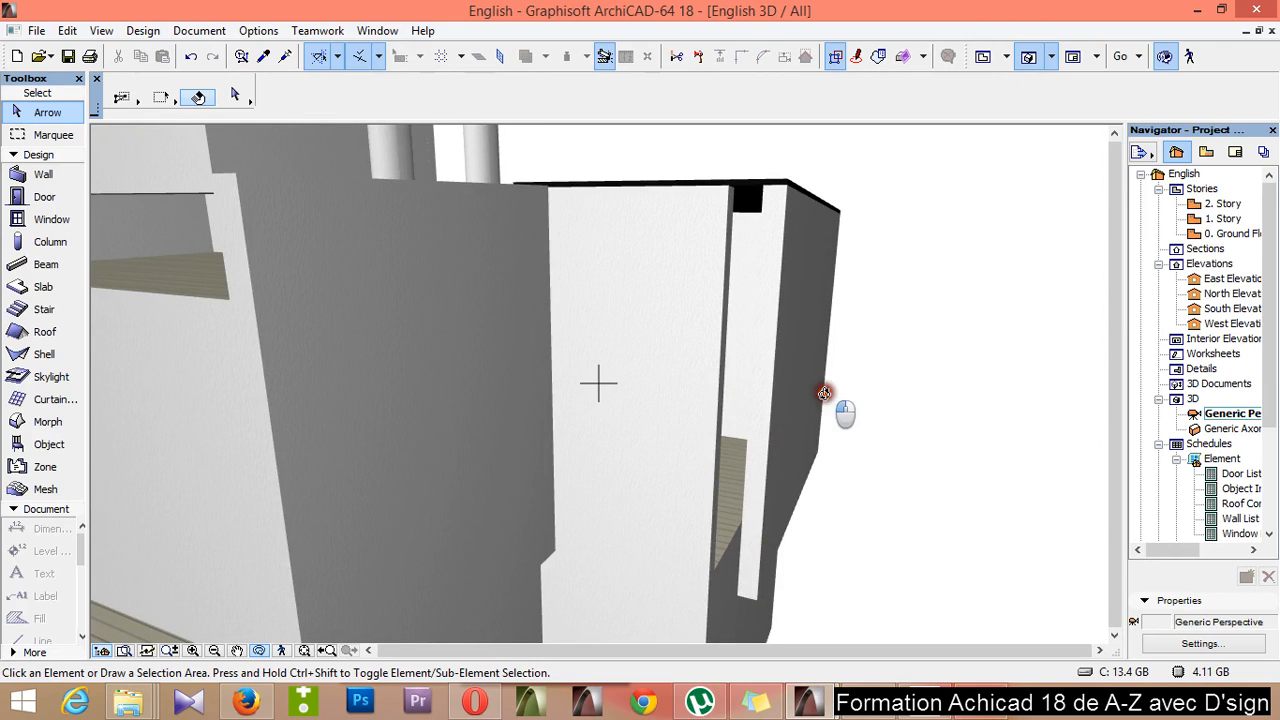
left_click_drag(840, 411, 811, 402)
key("F2")
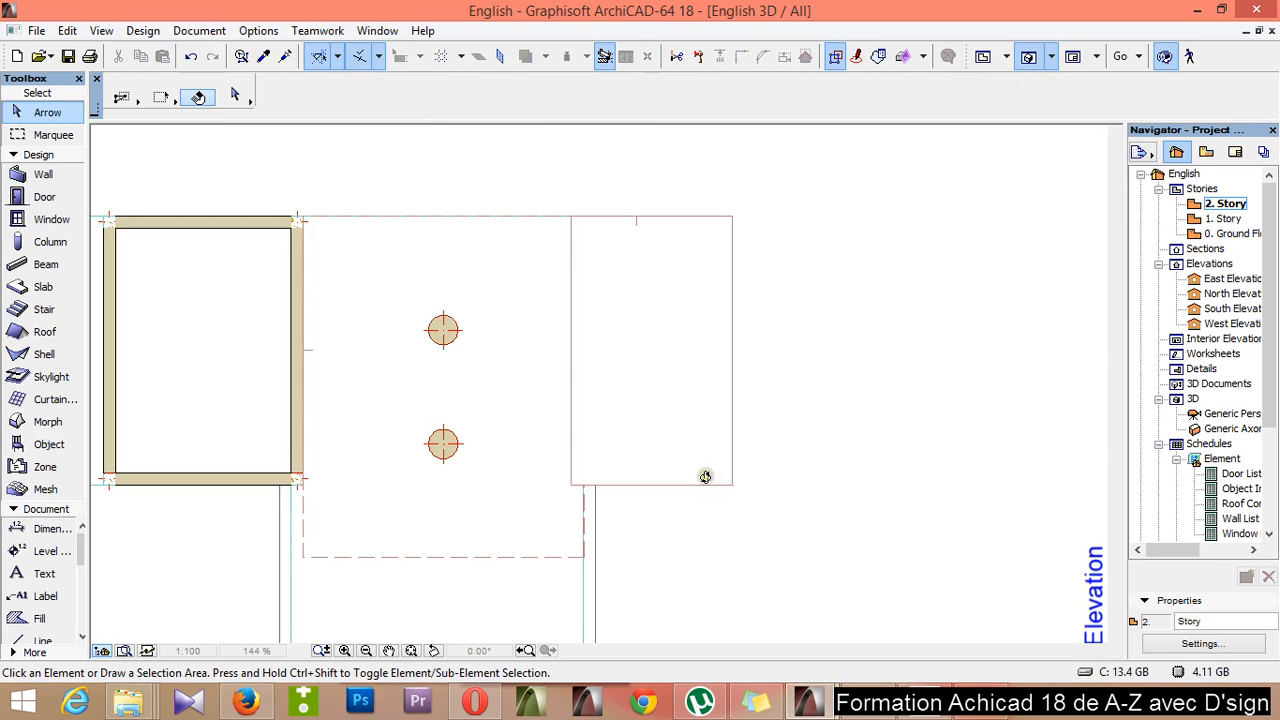
scroll(703, 475, "up", 3)
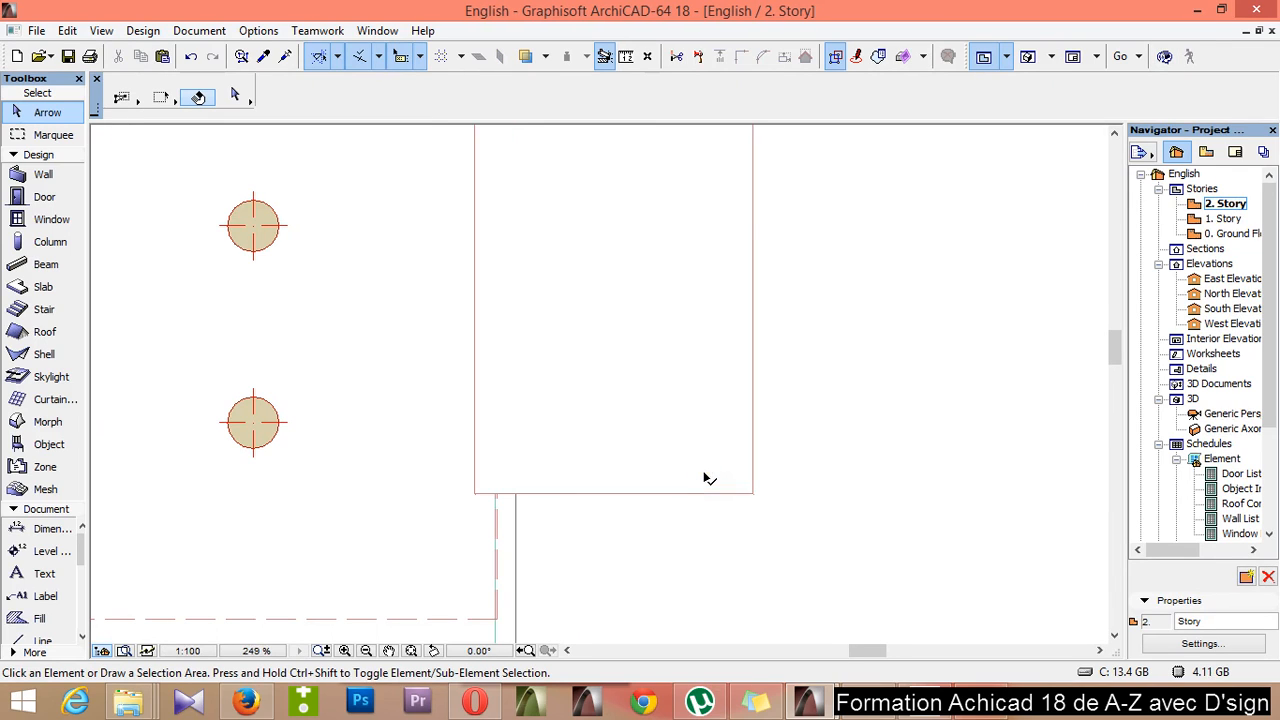
left_click(658, 476)
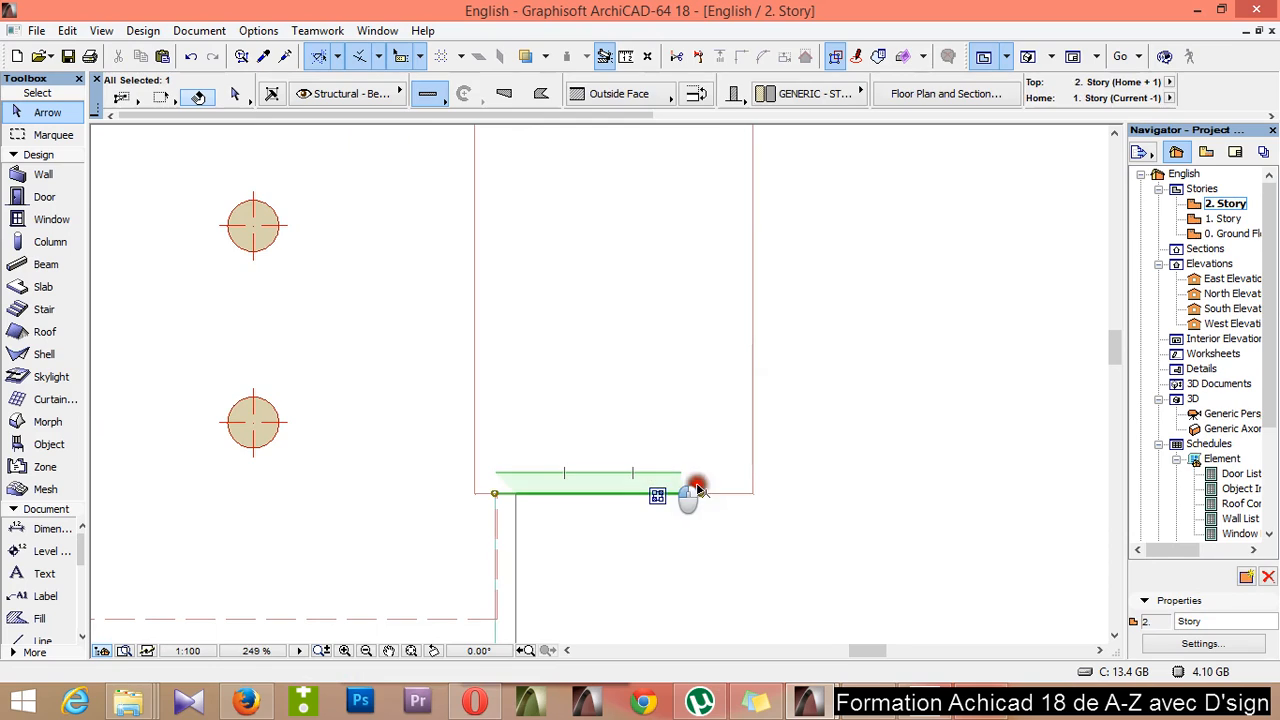
scroll(716, 496, "up", 2)
left_click(697, 496)
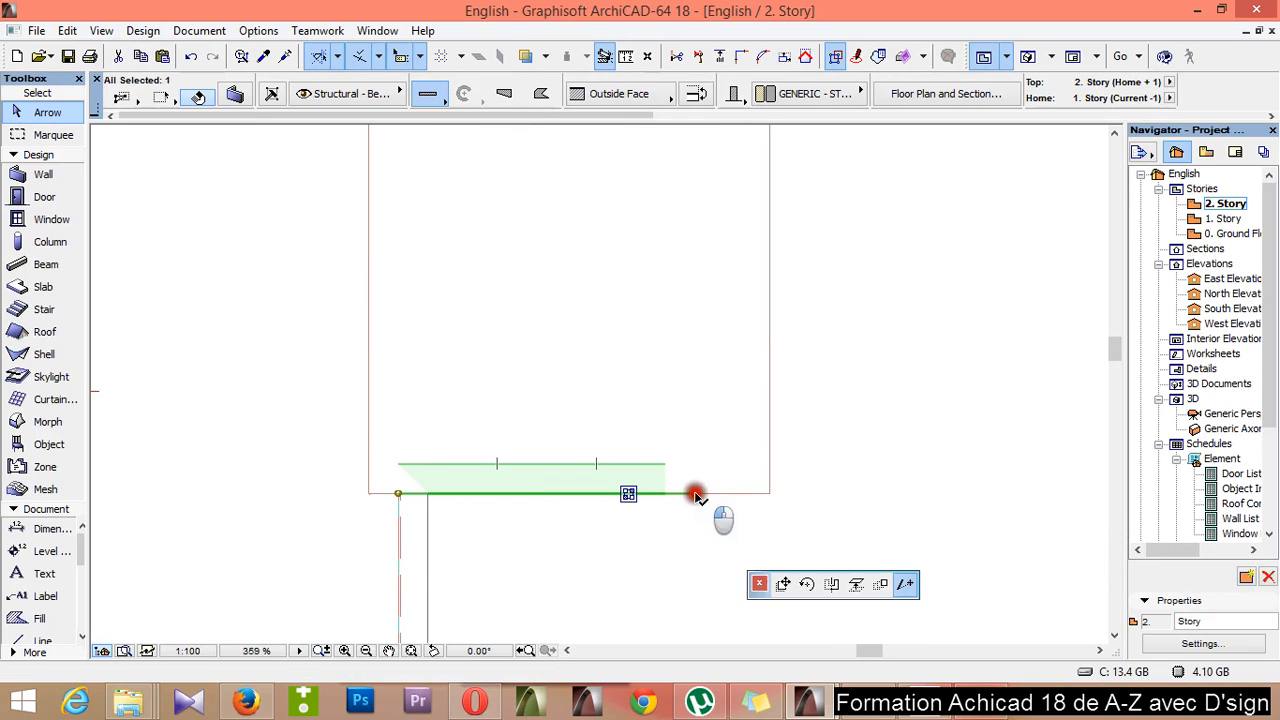
left_click(773, 487)
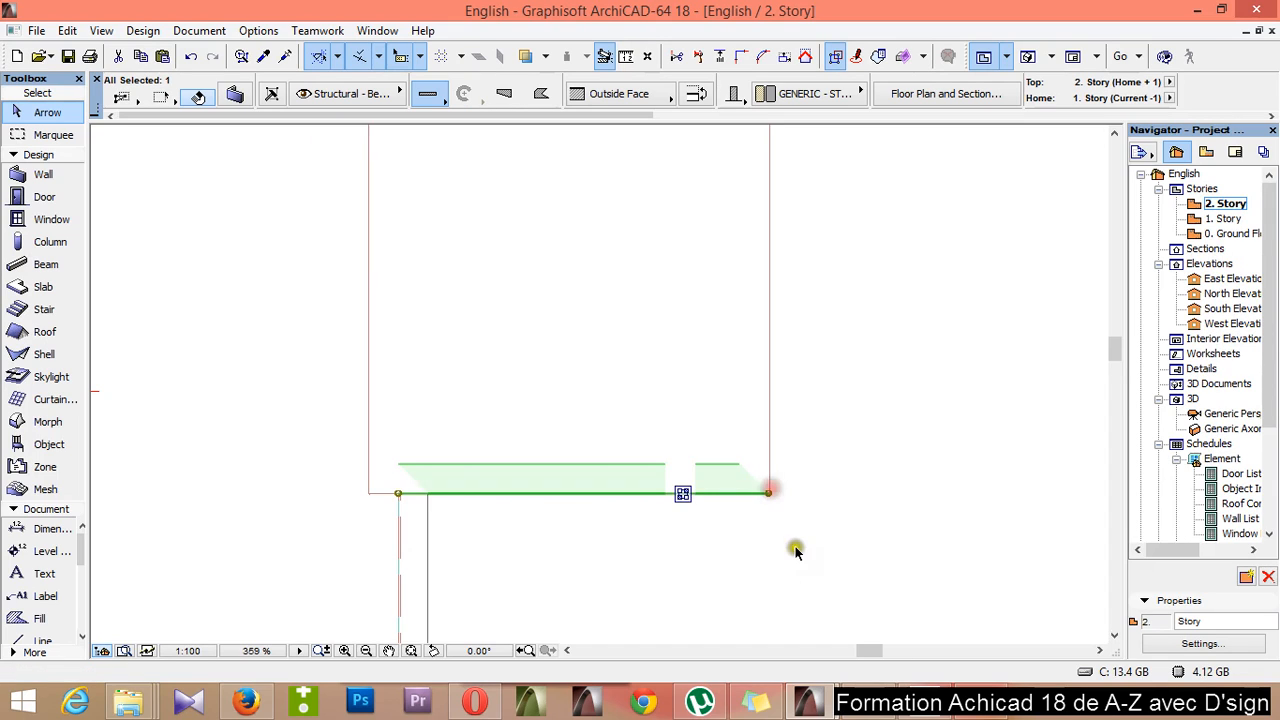
scroll(790, 548, "down", 5)
left_click(855, 286)
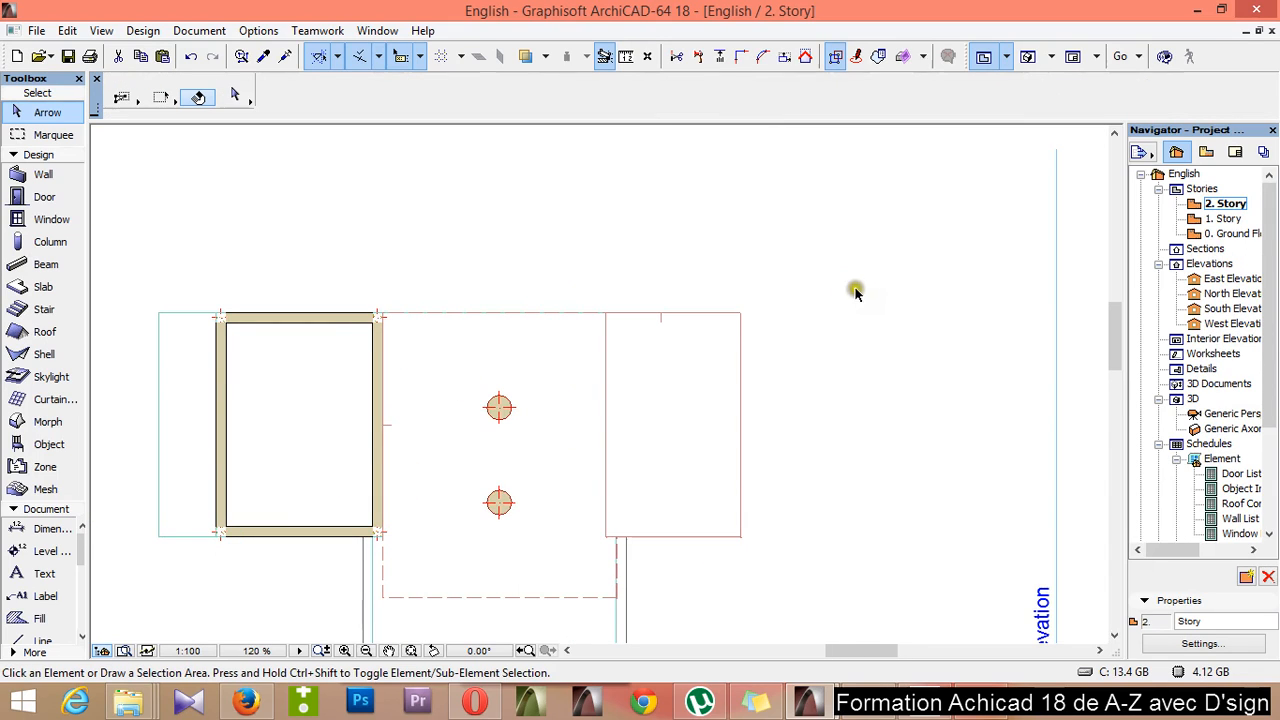
Stretch the bay's north side wall to the roof's outer corner, giving it a reference line length of 270
scroll(762, 290, "up", 2)
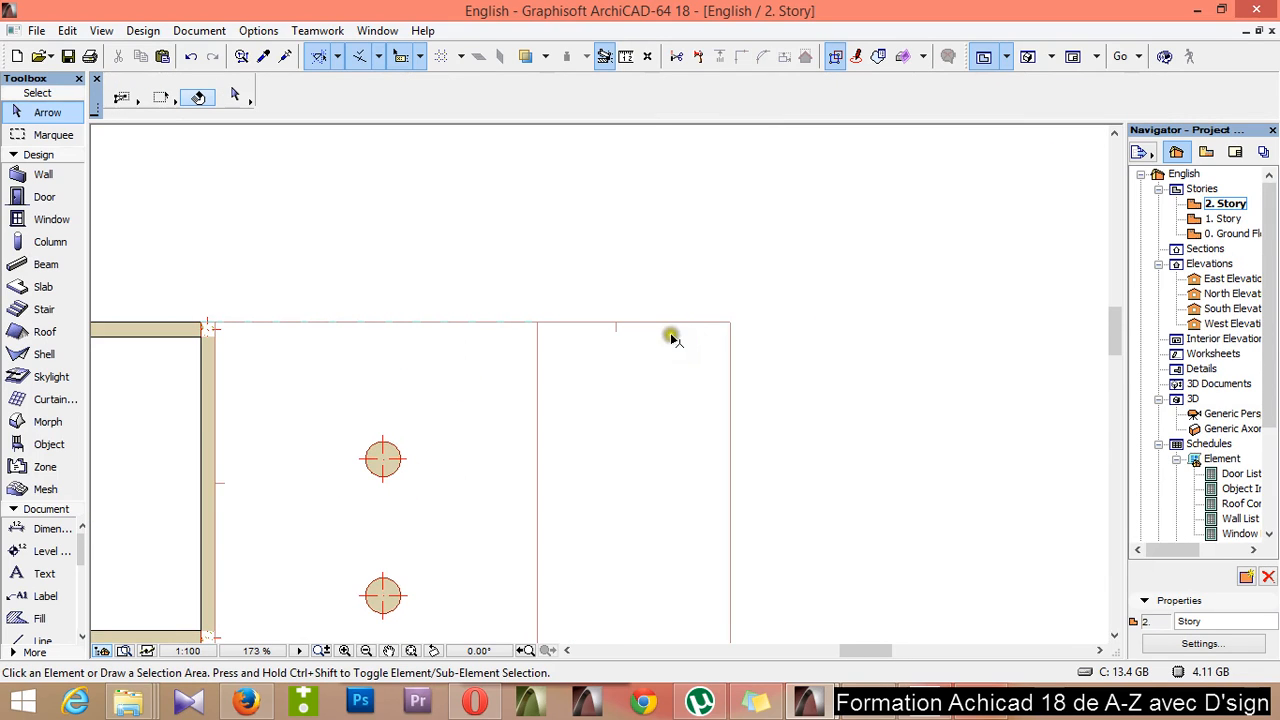
left_click(630, 338)
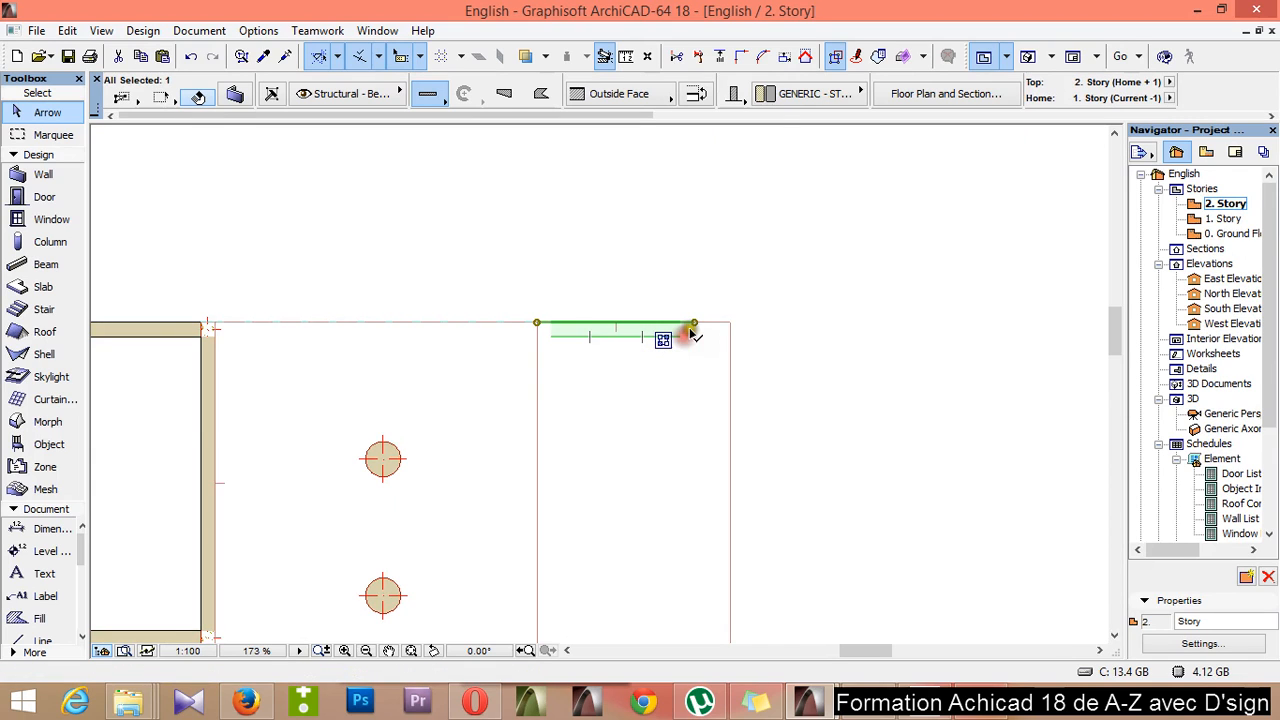
left_click(694, 322)
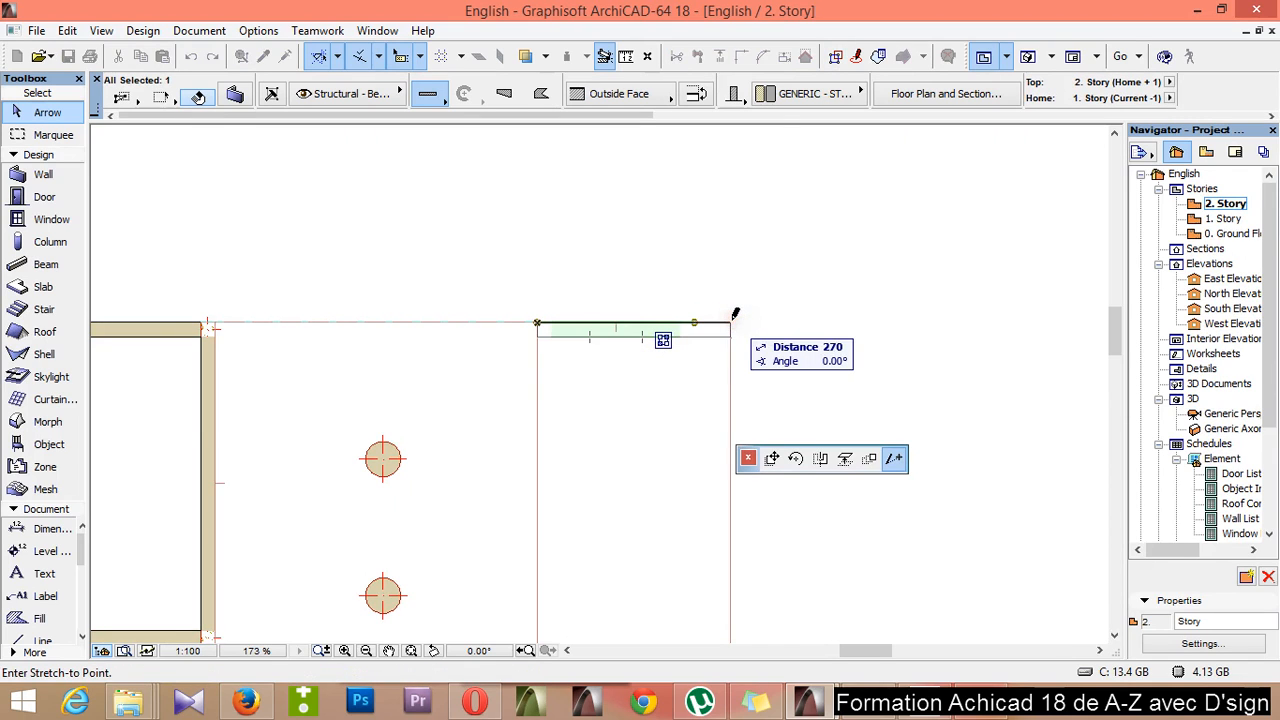
left_click(731, 322)
left_click(847, 313)
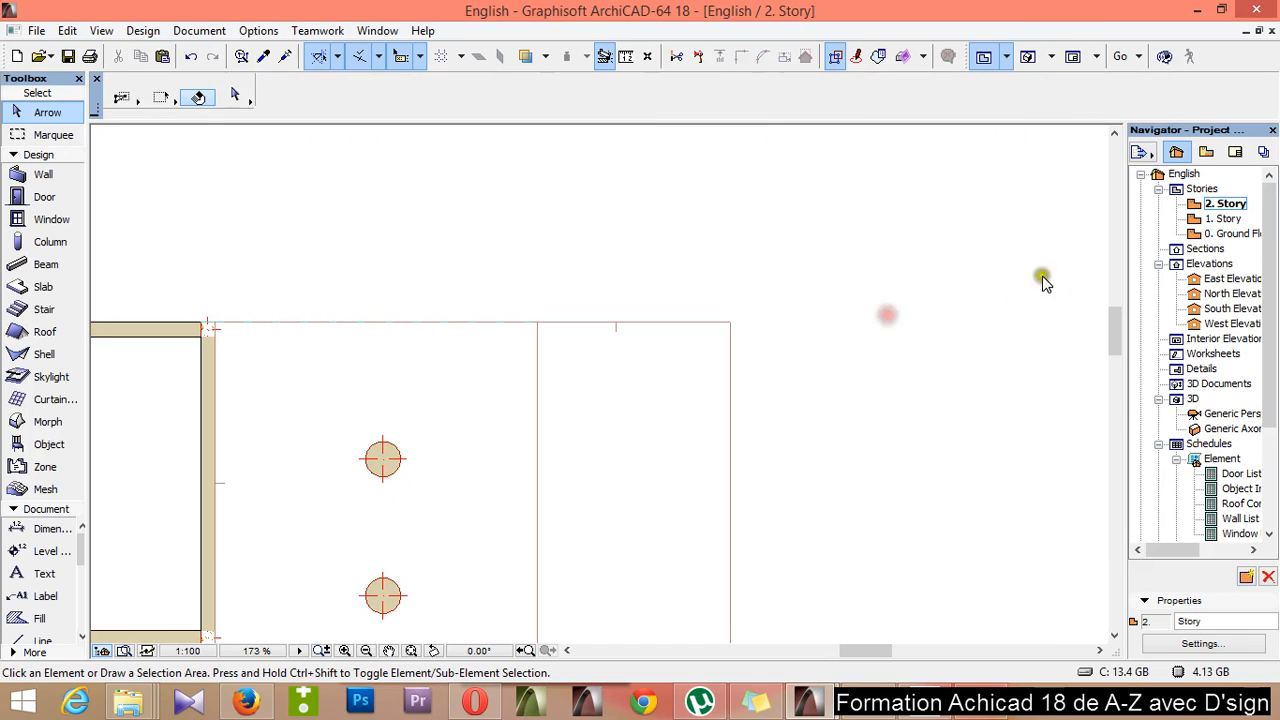
On the 1. Story plan, offset the floor slab's east edge to the outer face of the bay's outer wall
left_click(1216, 221)
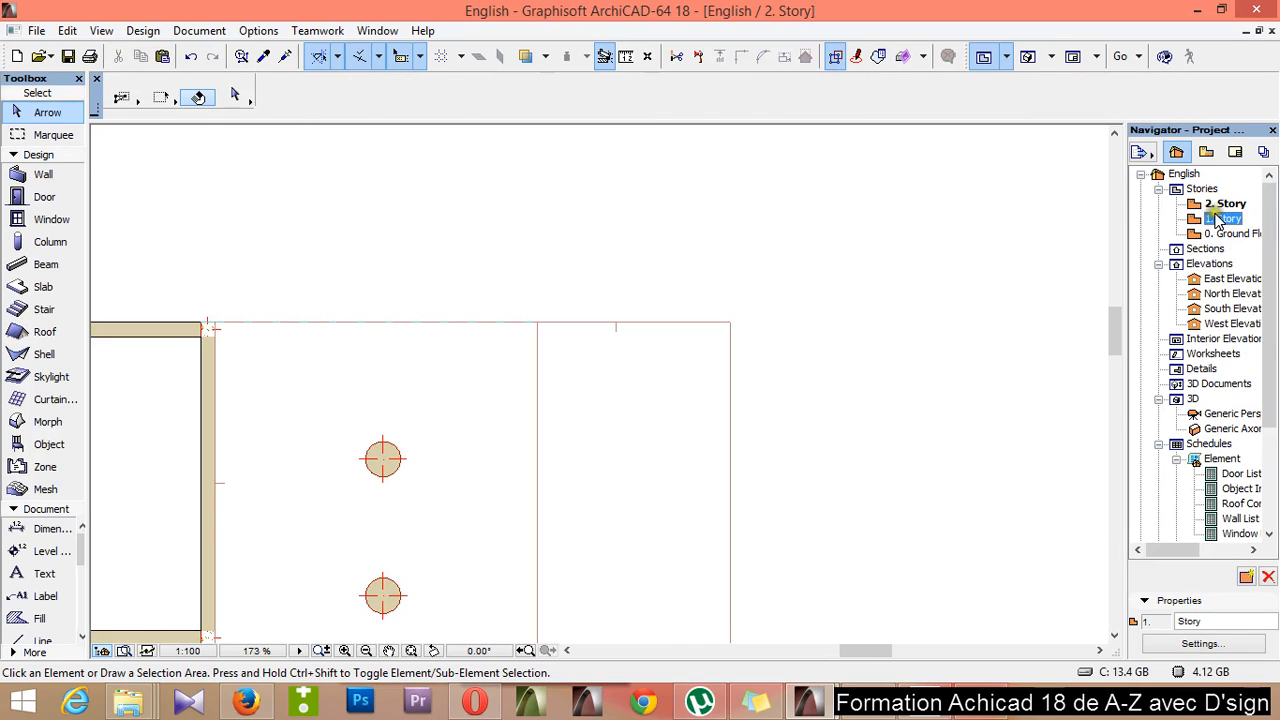
double_click(1207, 222)
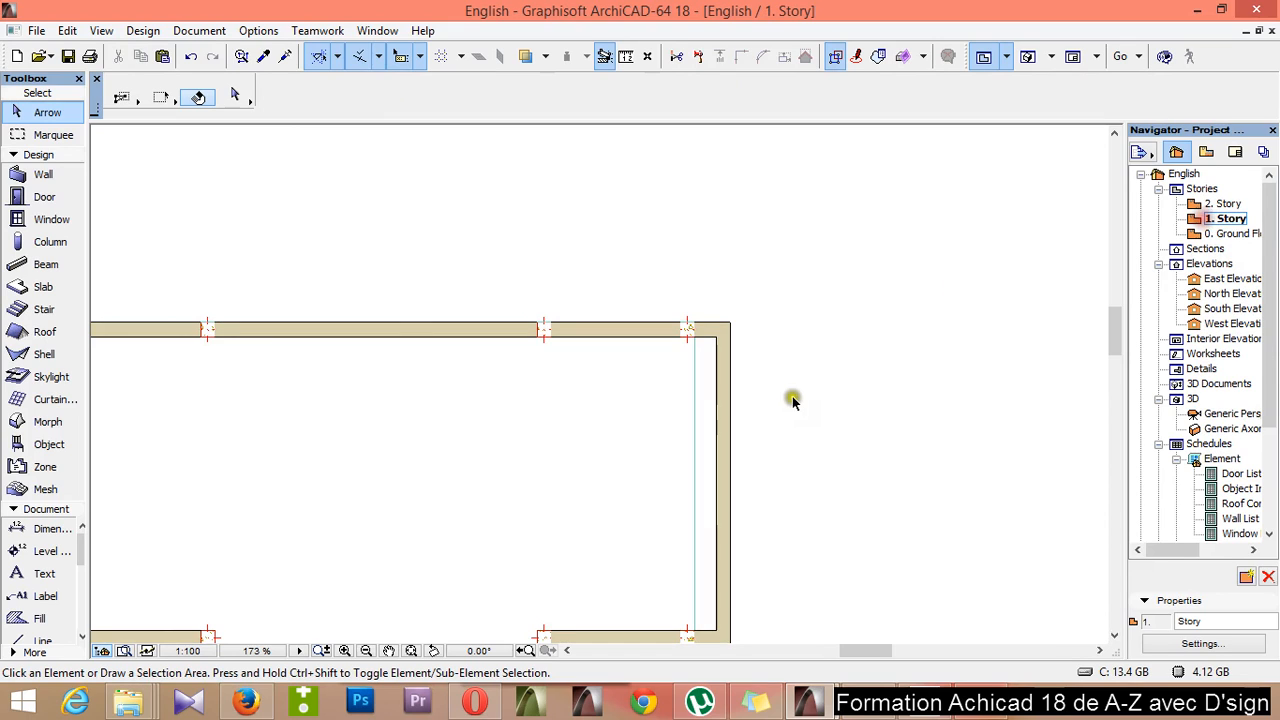
scroll(724, 360, "down", 3)
scroll(728, 428, "up", 3)
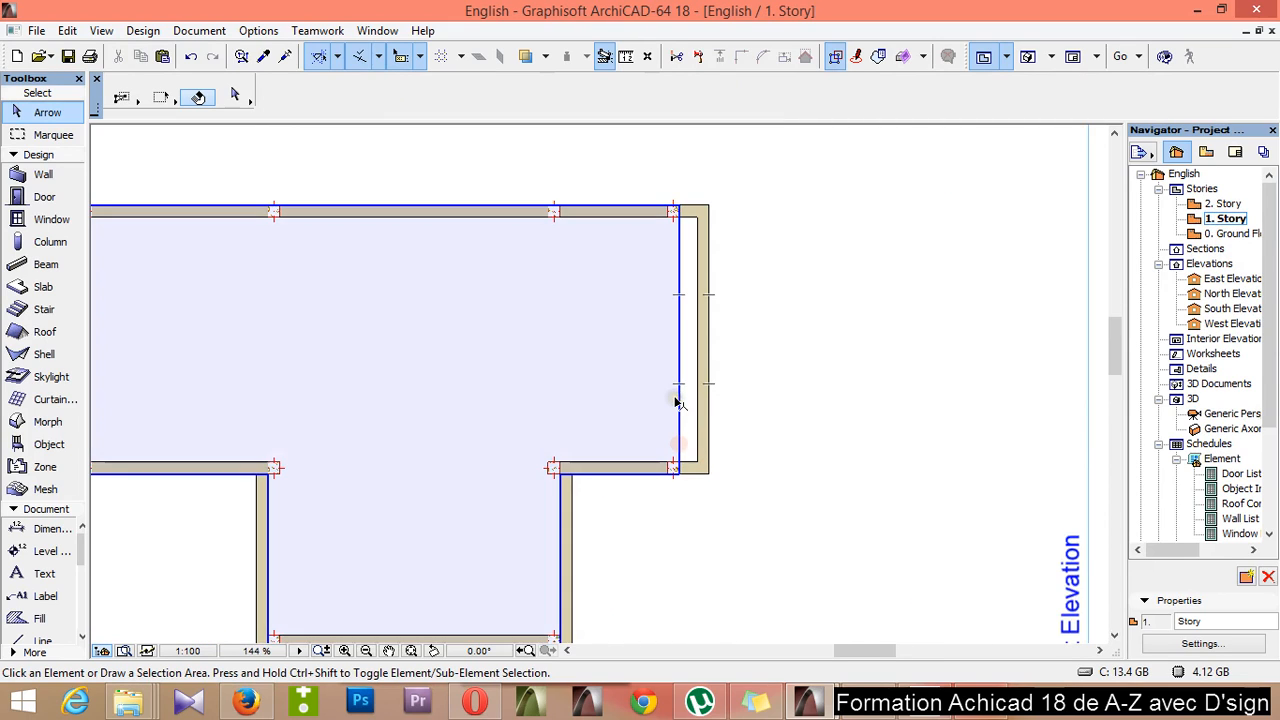
left_click(676, 400)
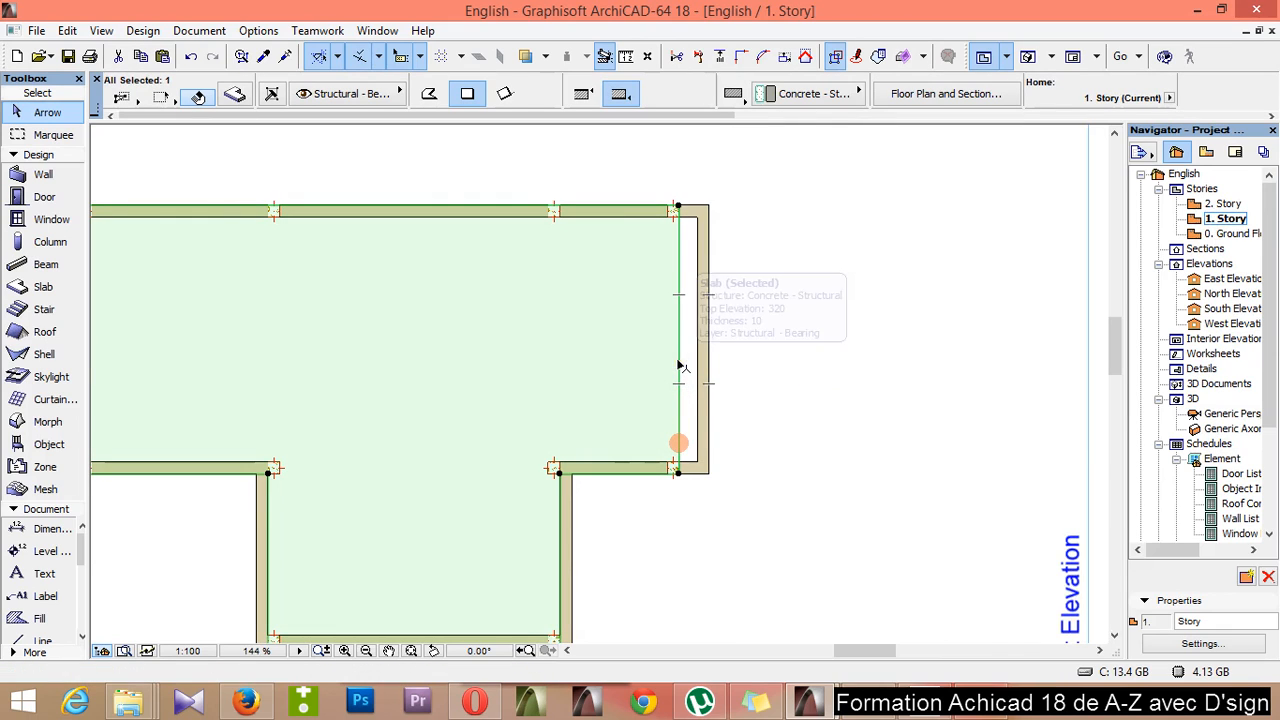
left_click(679, 361)
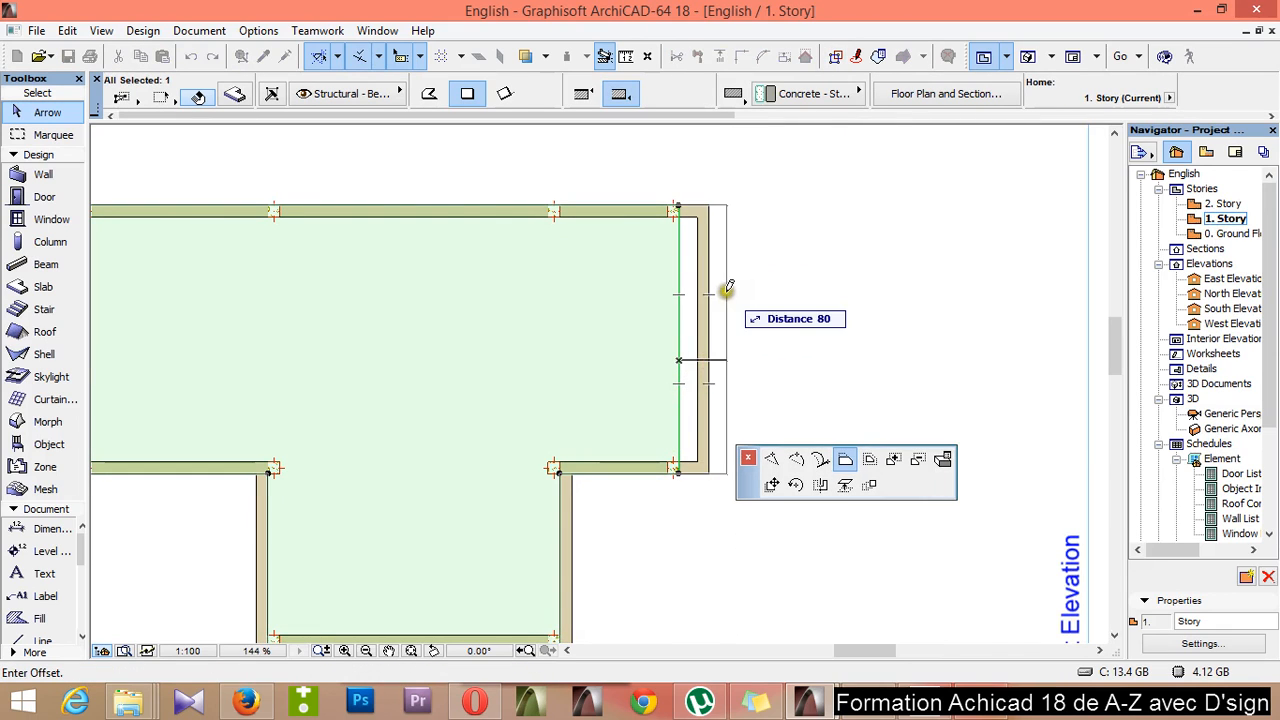
left_click(708, 205)
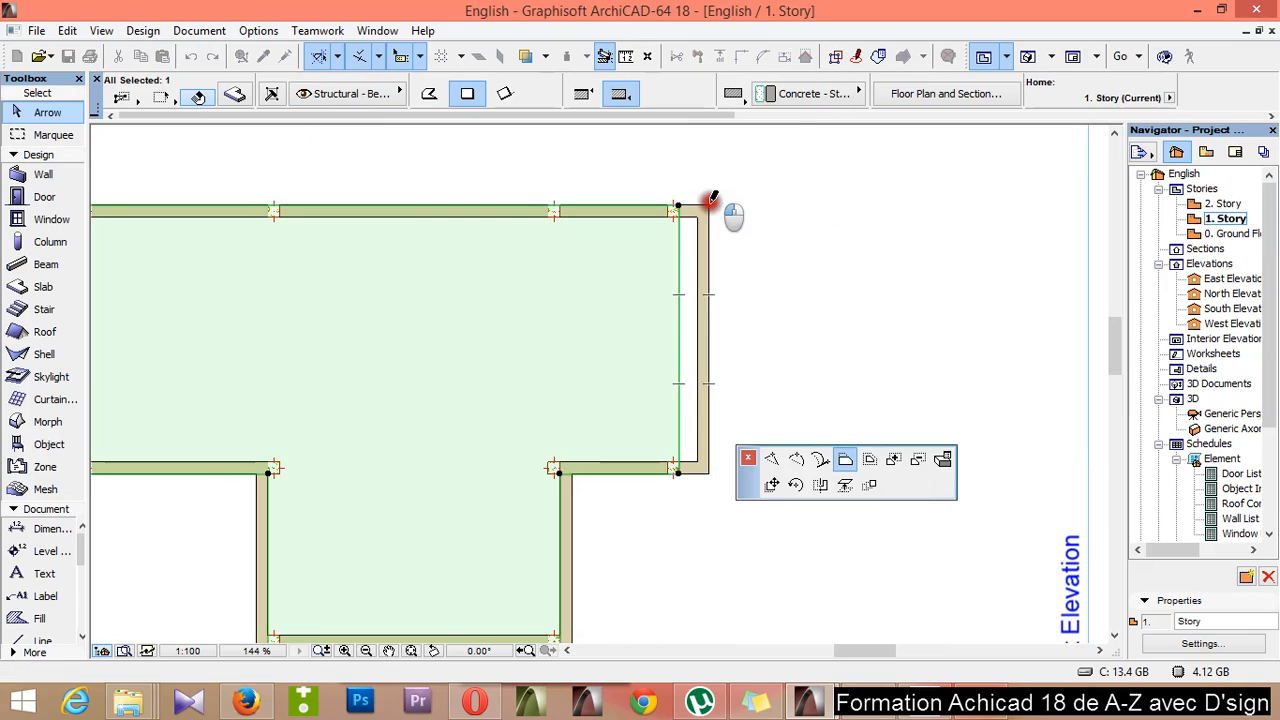
scroll(779, 293, "down", 3)
scroll(806, 289, "up", 5)
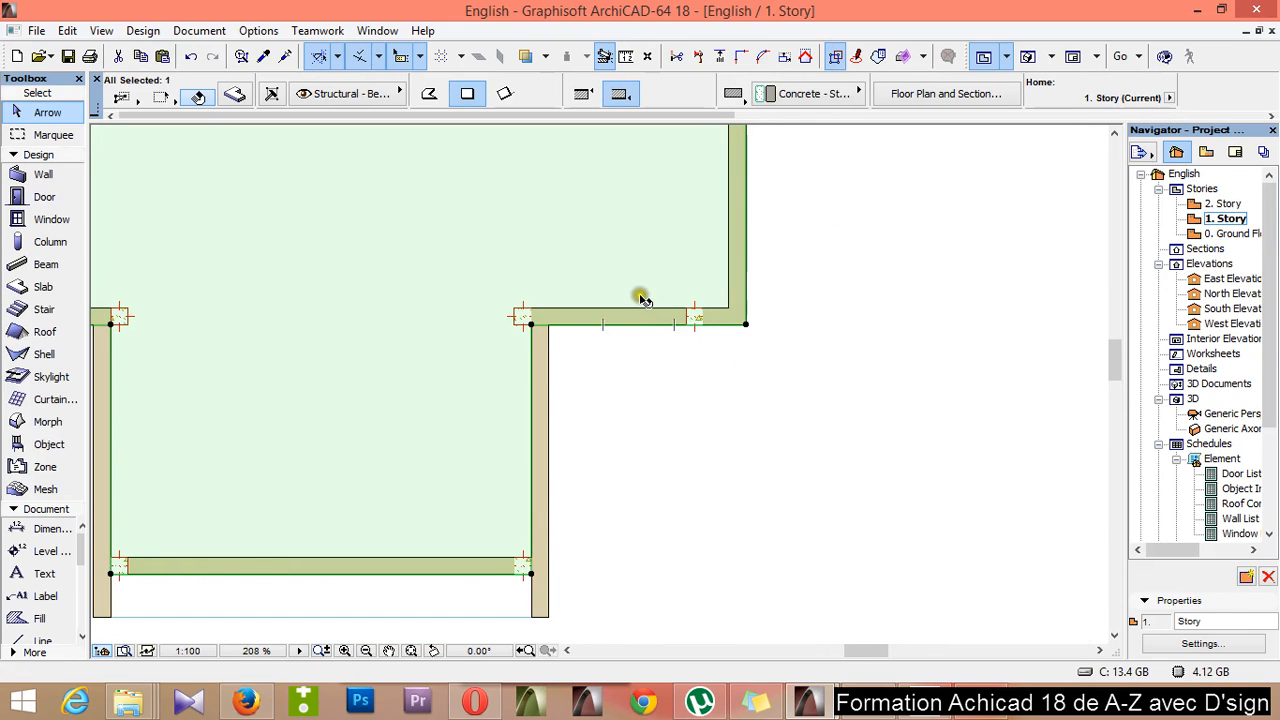
scroll(643, 288, "up", 1)
scroll(643, 288, "up", 1)
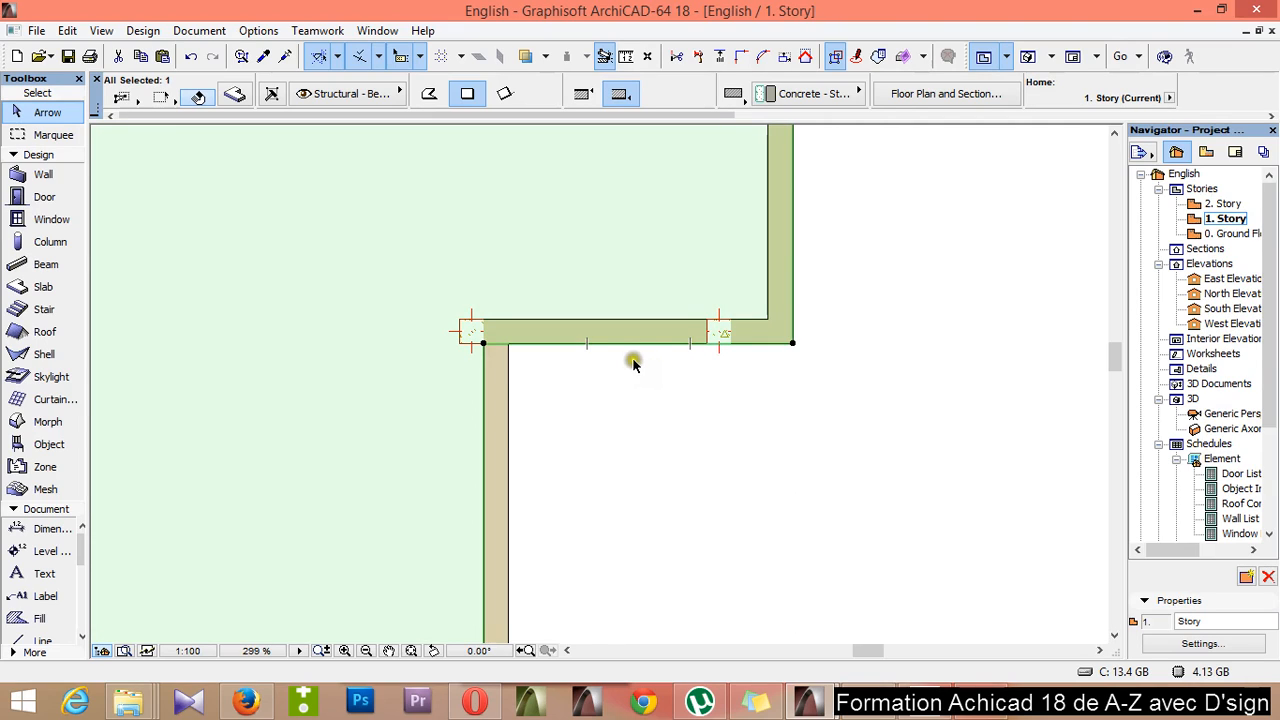
Examine the widened bay's walls, corners and floor slab in 3D from below and from above
key("F3")
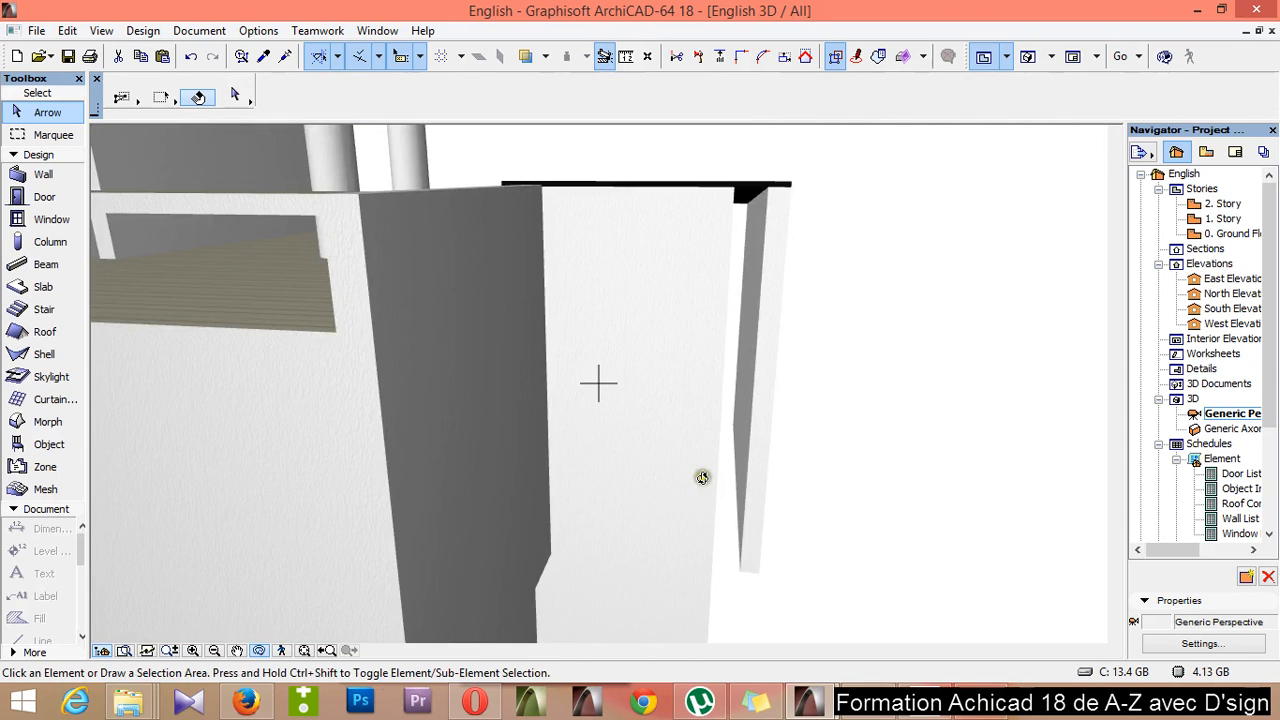
mouse_move(766, 475)
left_mouse_down()
mouse_move(714, 543)
mouse_move(674, 543)
mouse_move(630, 393)
mouse_move(685, 570)
left_mouse_up()
scroll(685, 575, "up", 3)
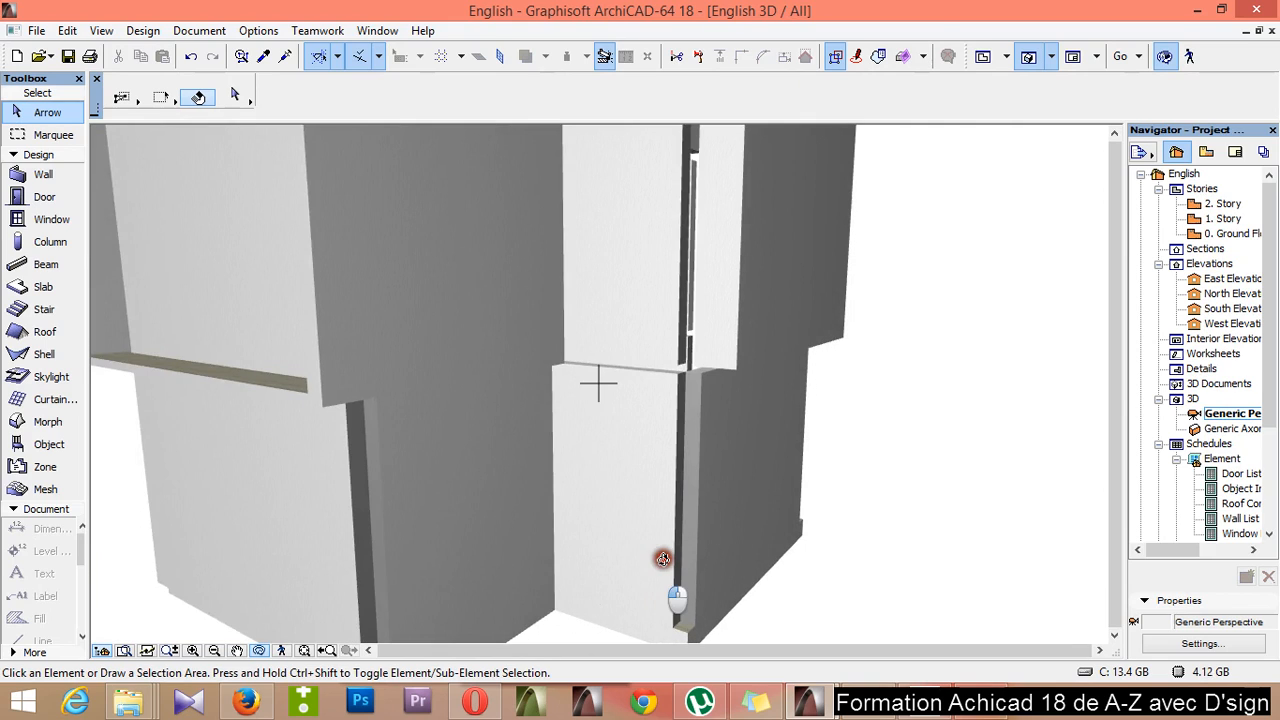
scroll(663, 558, "up", 2)
scroll(743, 514, "up", 2)
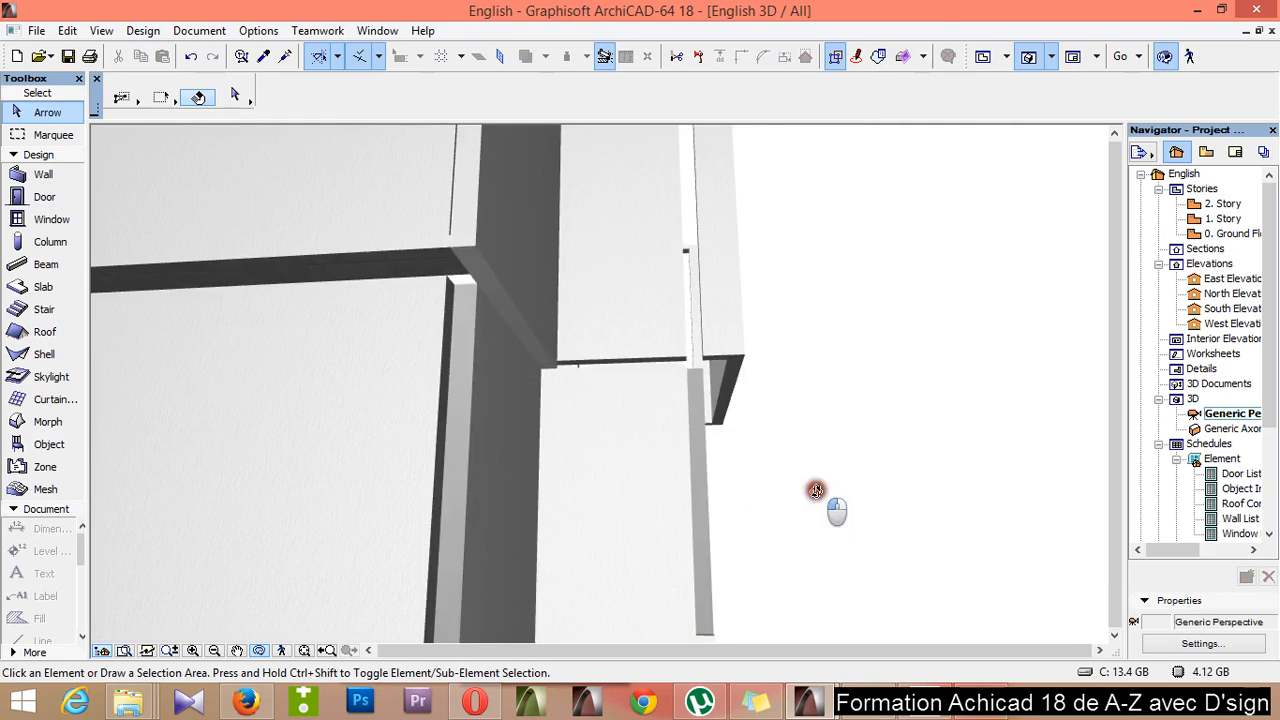
mouse_move(816, 490)
left_mouse_down()
mouse_move(652, 553)
mouse_move(862, 658)
mouse_move(777, 560)
mouse_move(789, 340)
mouse_move(789, 363)
mouse_move(640, 409)
mouse_move(894, 120)
mouse_move(903, 248)
mouse_move(803, 311)
mouse_move(803, 329)
mouse_move(829, 312)
left_mouse_up()
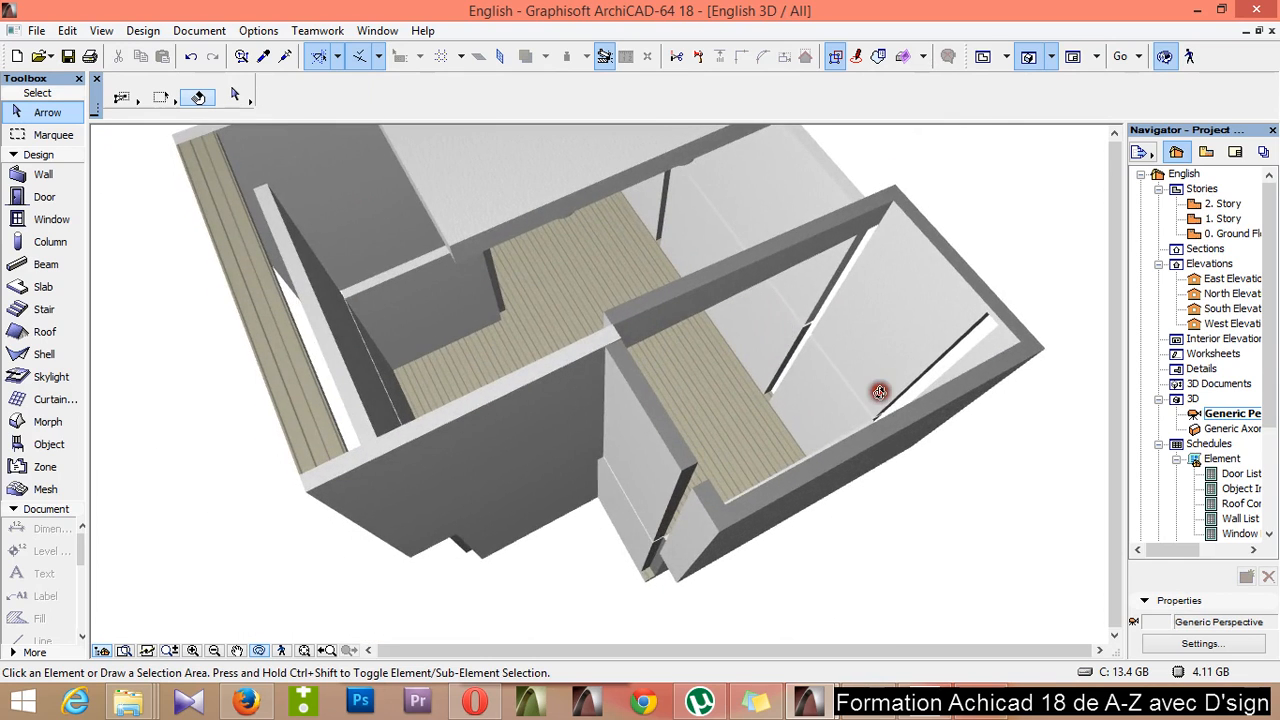
left_click_drag(879, 391, 594, 380)
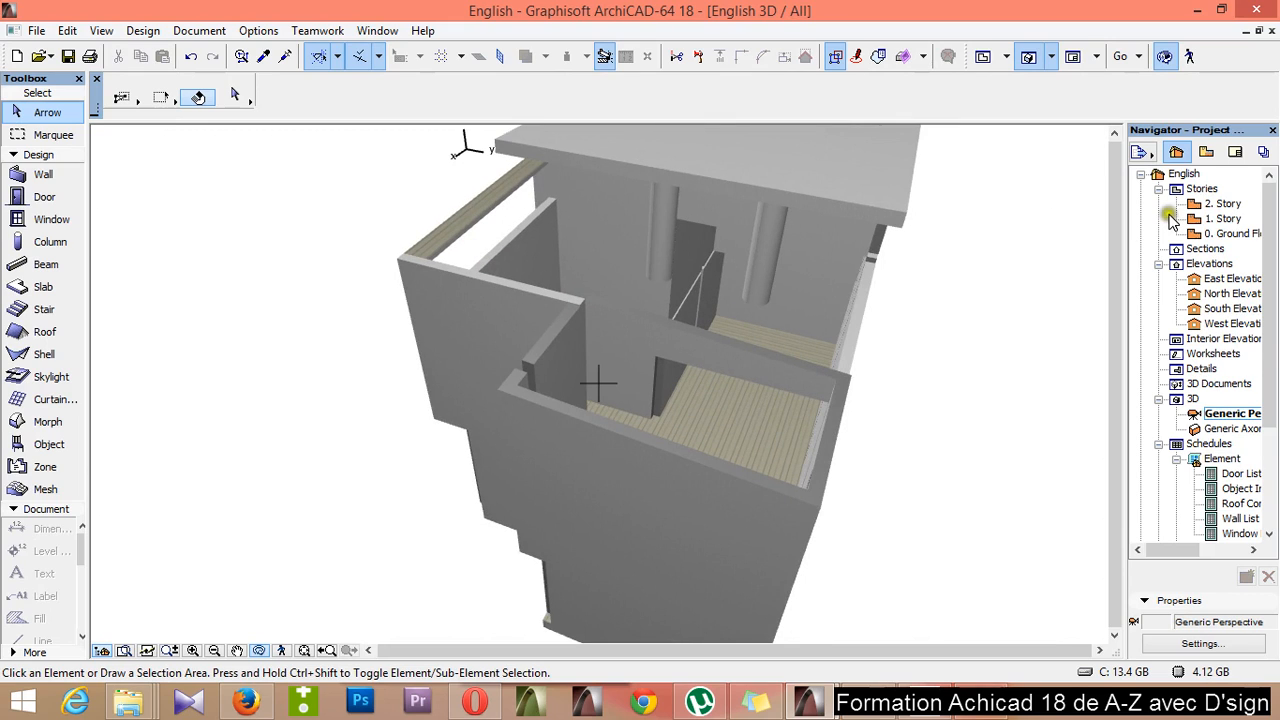
Show the Quick Options palette and inspect the roof, terrace and bay from several sides in 3D
left_click(150, 652)
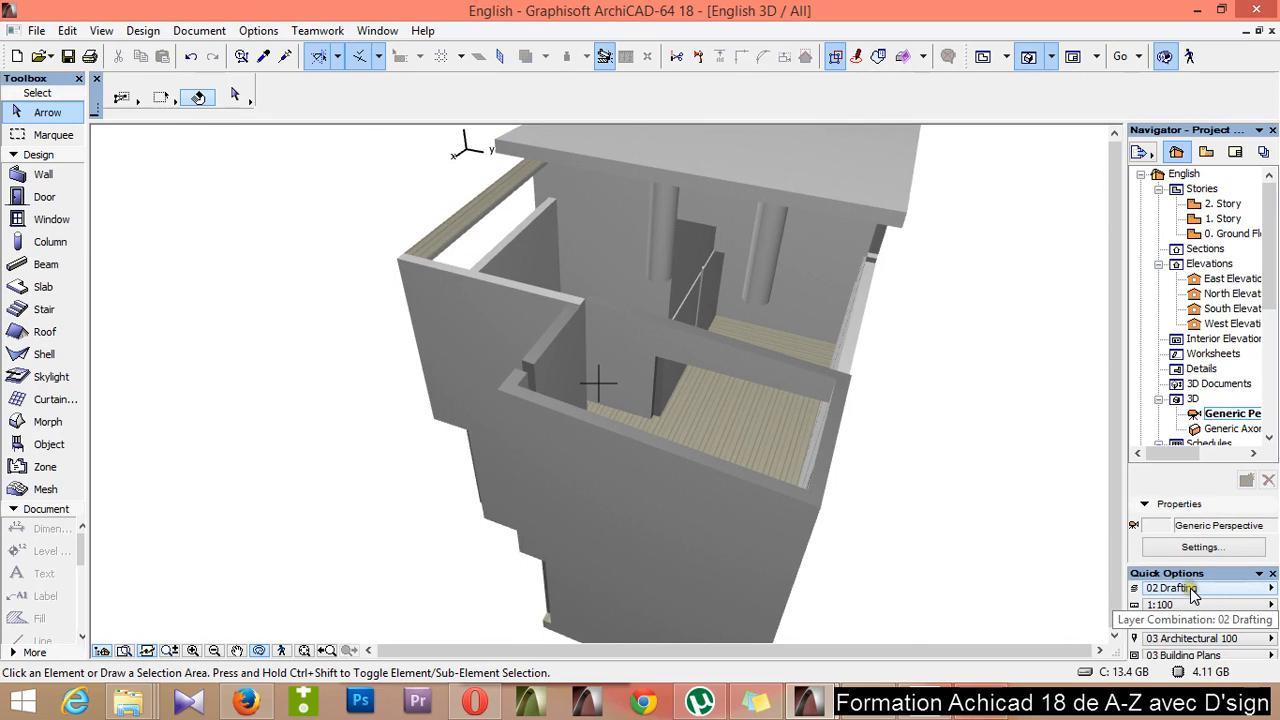
left_click(632, 517)
left_click_drag(632, 517, 672, 346)
scroll(565, 330, "up", 3)
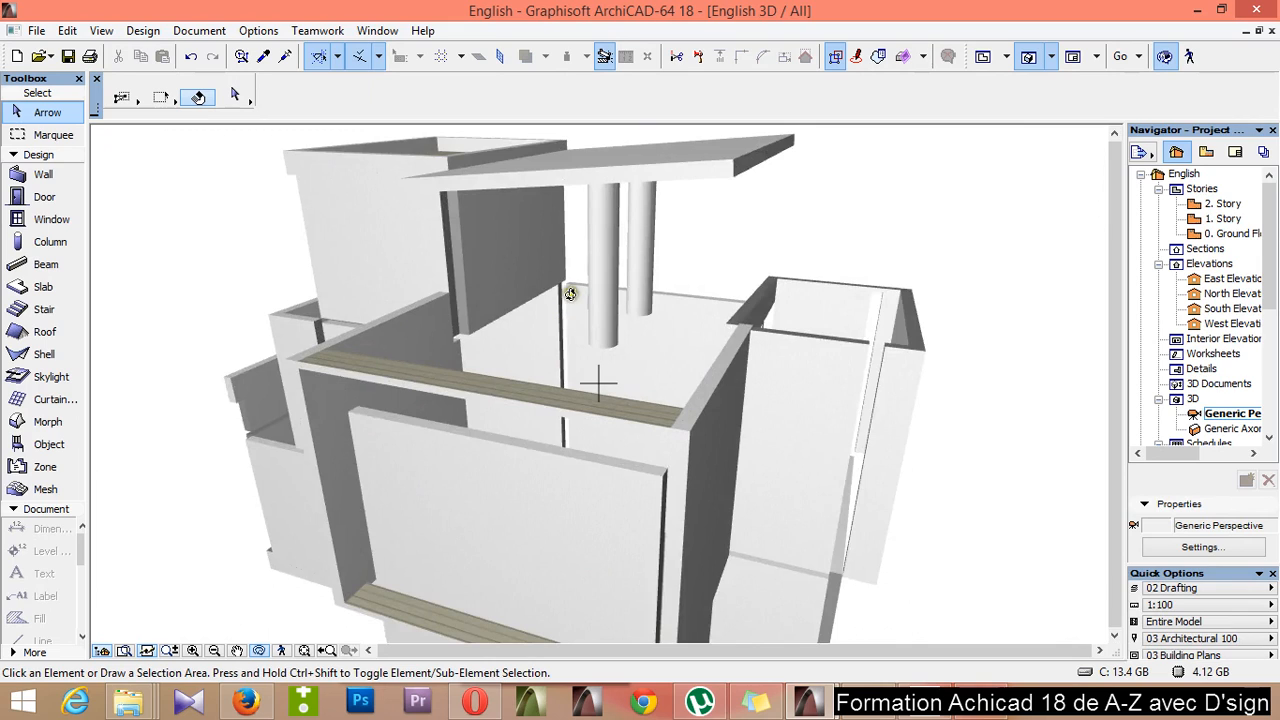
left_click_drag(401, 161, 440, 182)
scroll(620, 455, "up", 5)
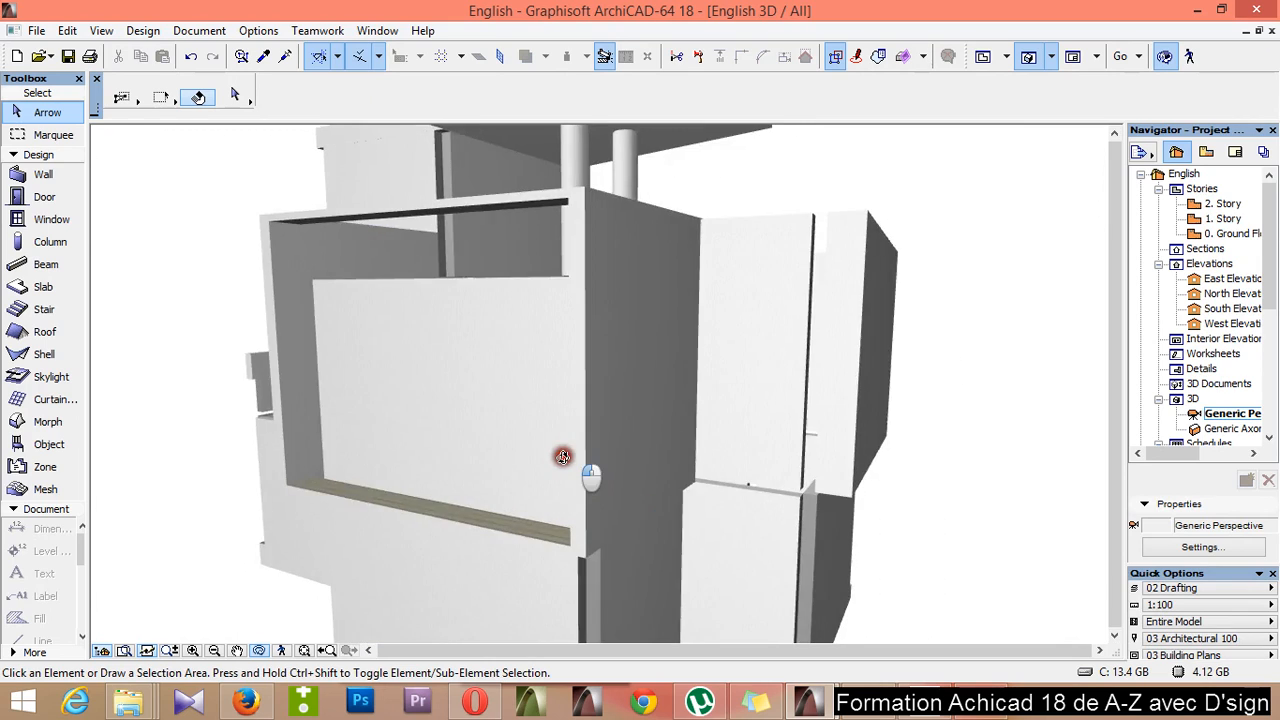
scroll(548, 459, "down", 5)
scroll(609, 462, "up", 2)
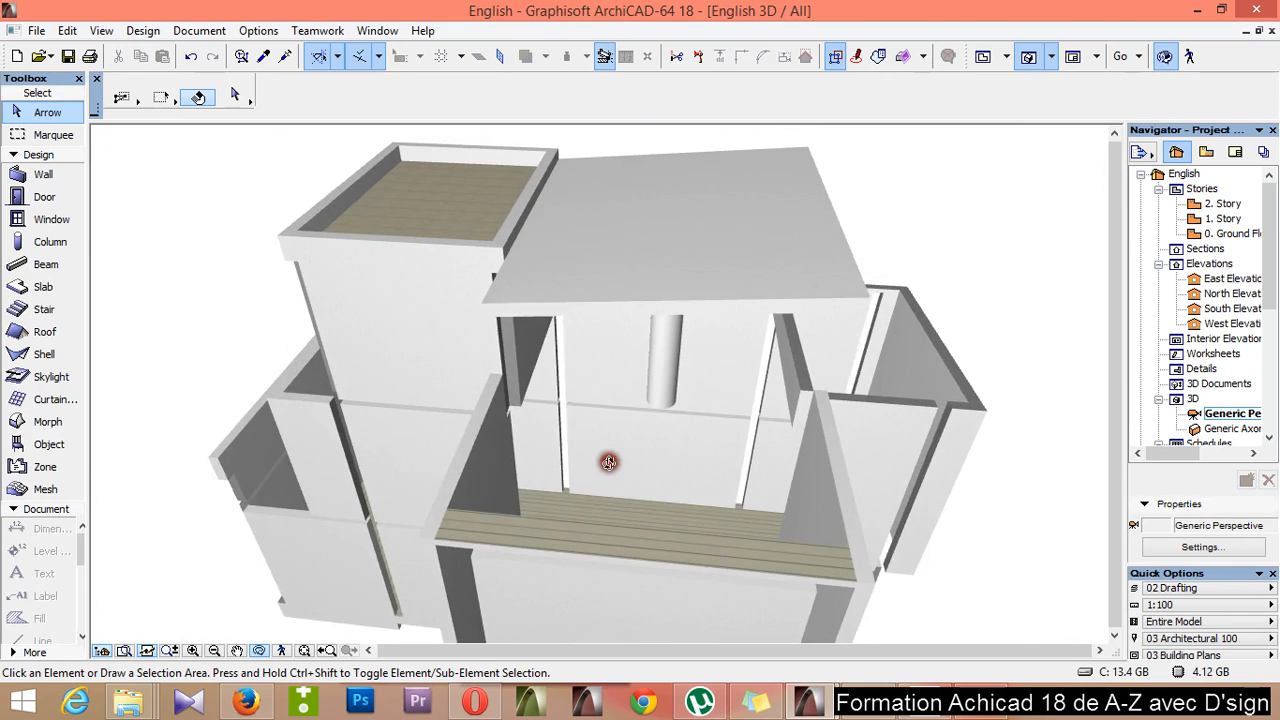
left_click_drag(609, 462, 644, 457)
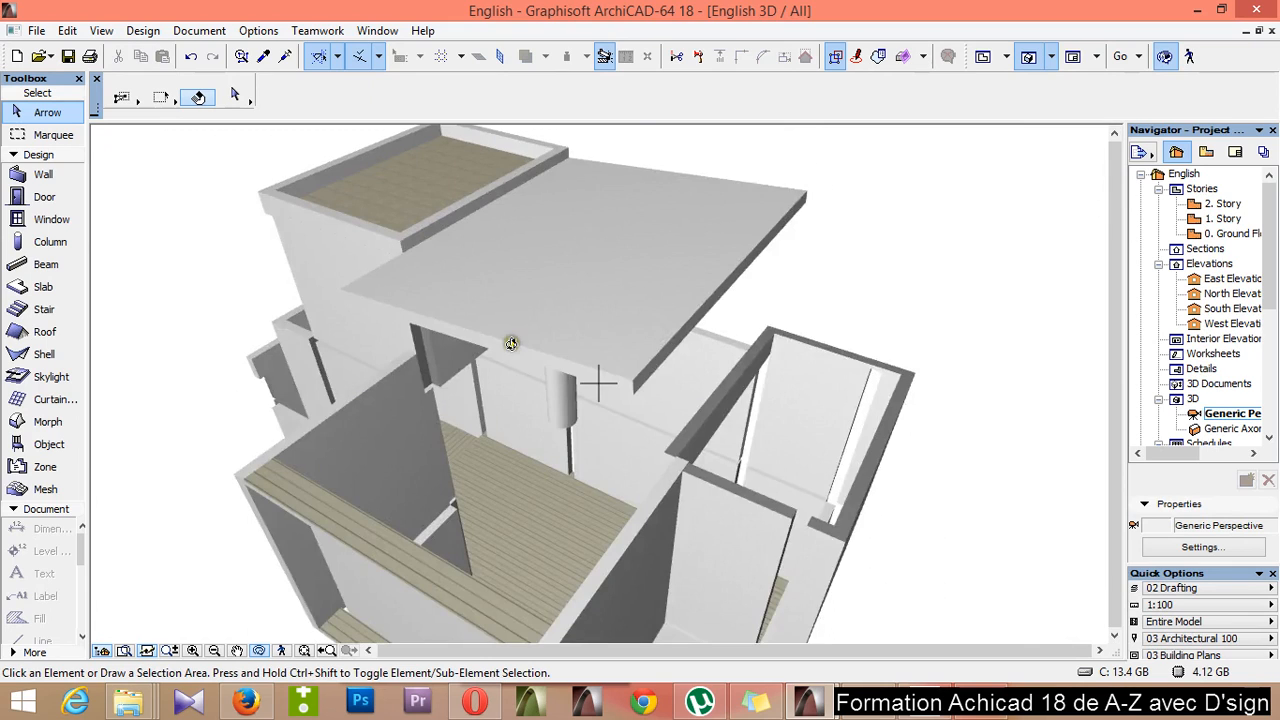
left_click_drag(574, 464, 611, 464)
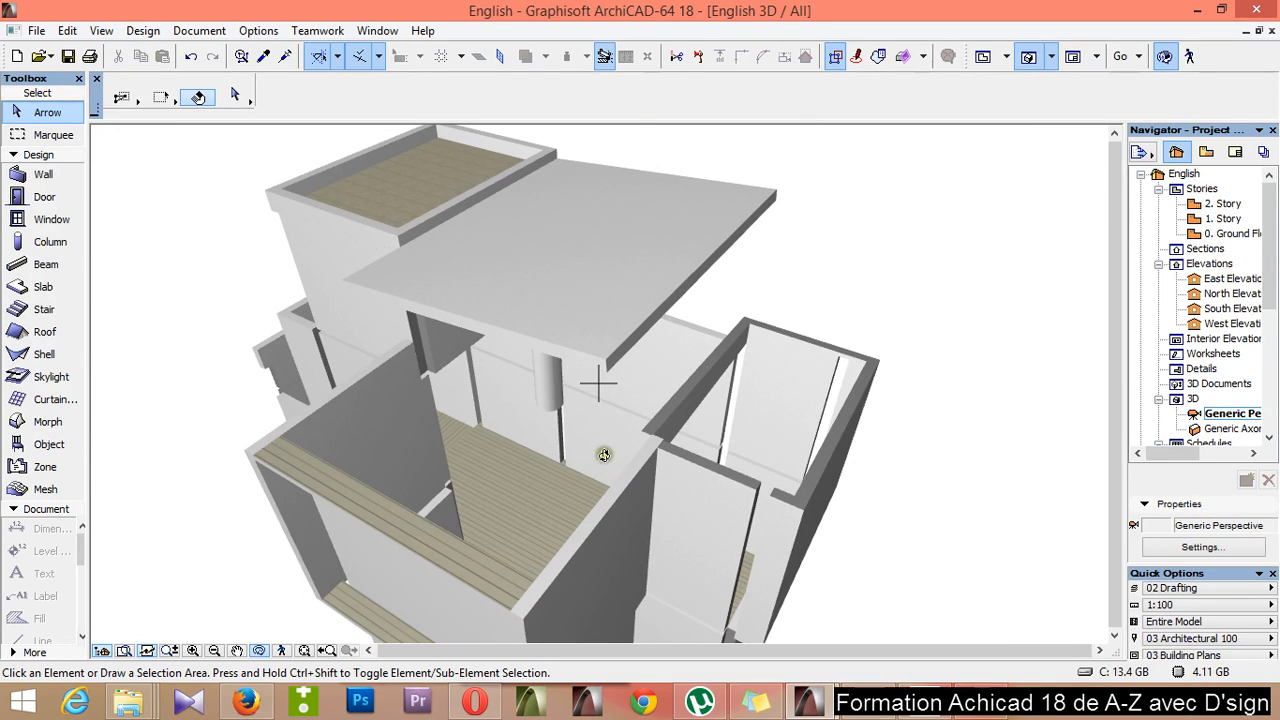
Activate the Column tool and examine the bay's overhang above the ground floor in 3D from below and from the south side
left_click(45, 242)
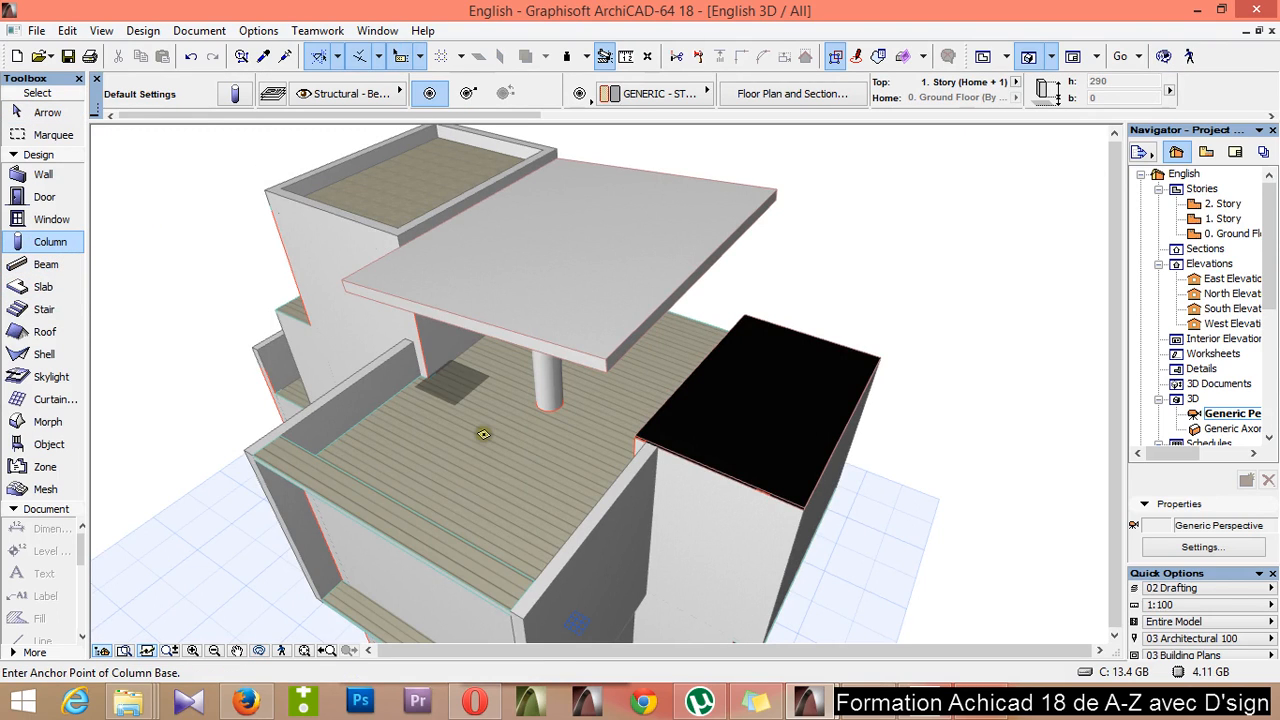
scroll(549, 214, "down", 3)
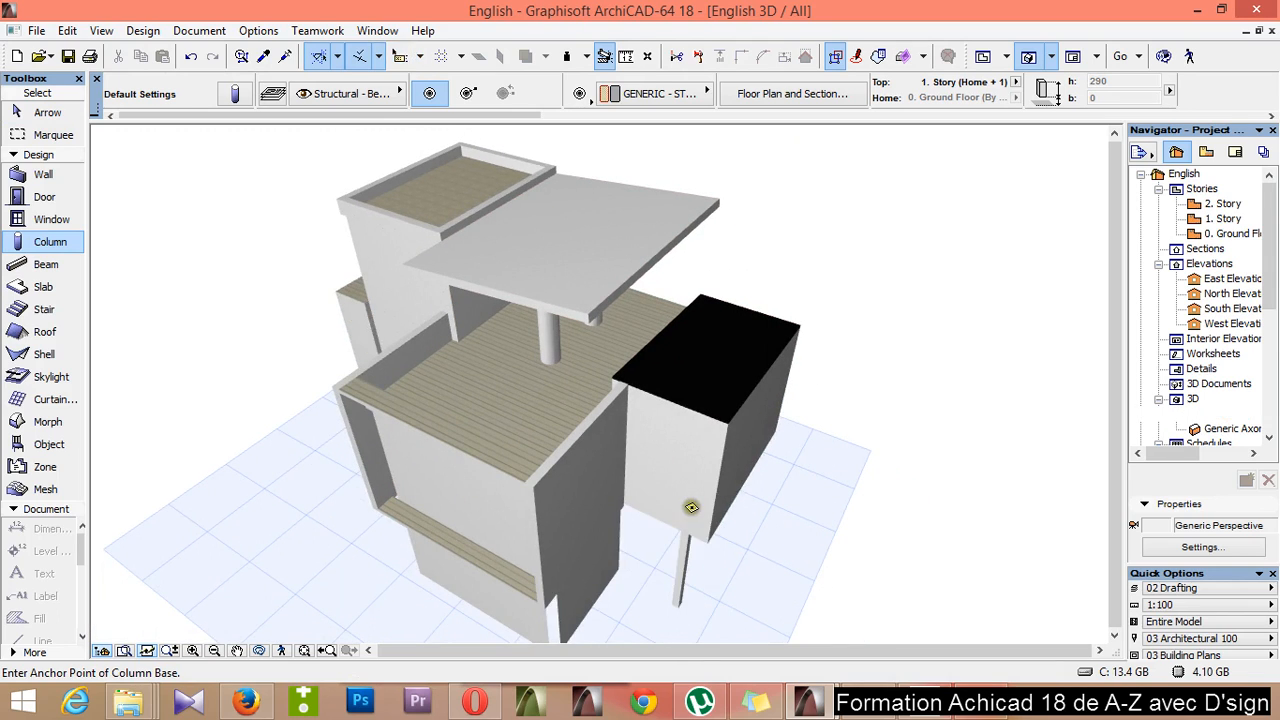
middle_click_drag(777, 512, 697, 398, "shift")
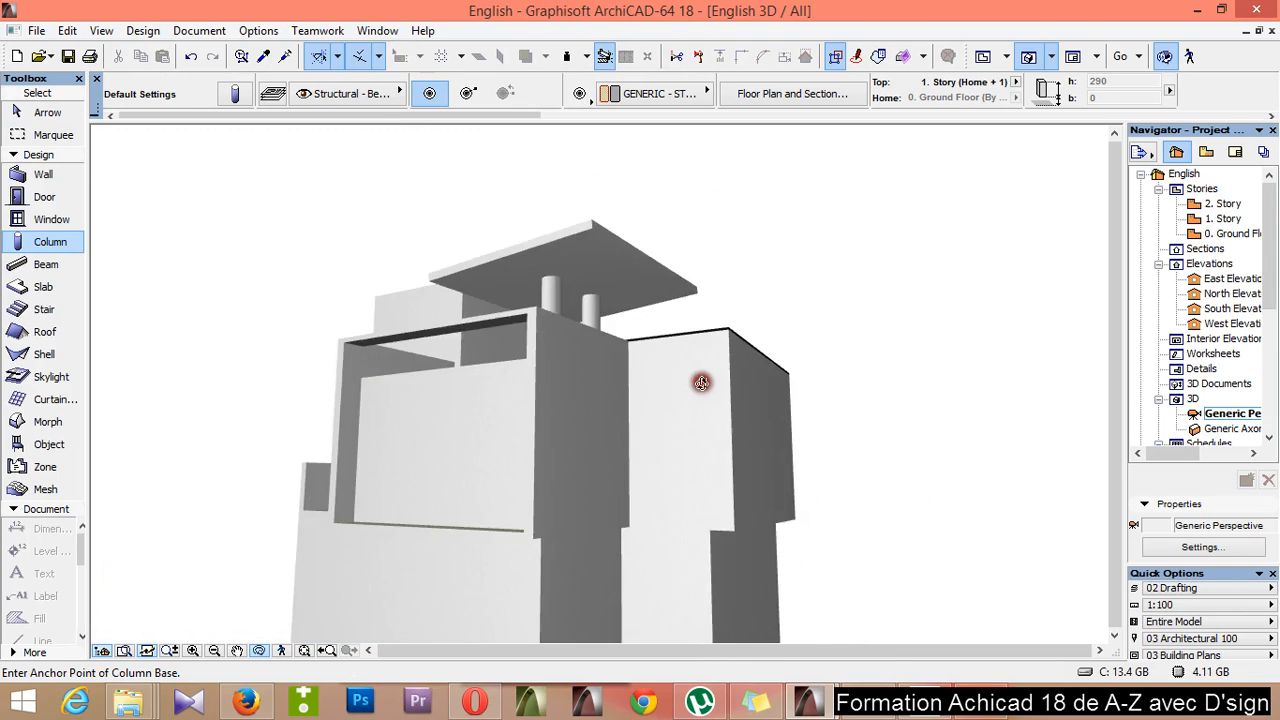
scroll(740, 517, "up", 5)
scroll(723, 477, "up", 1)
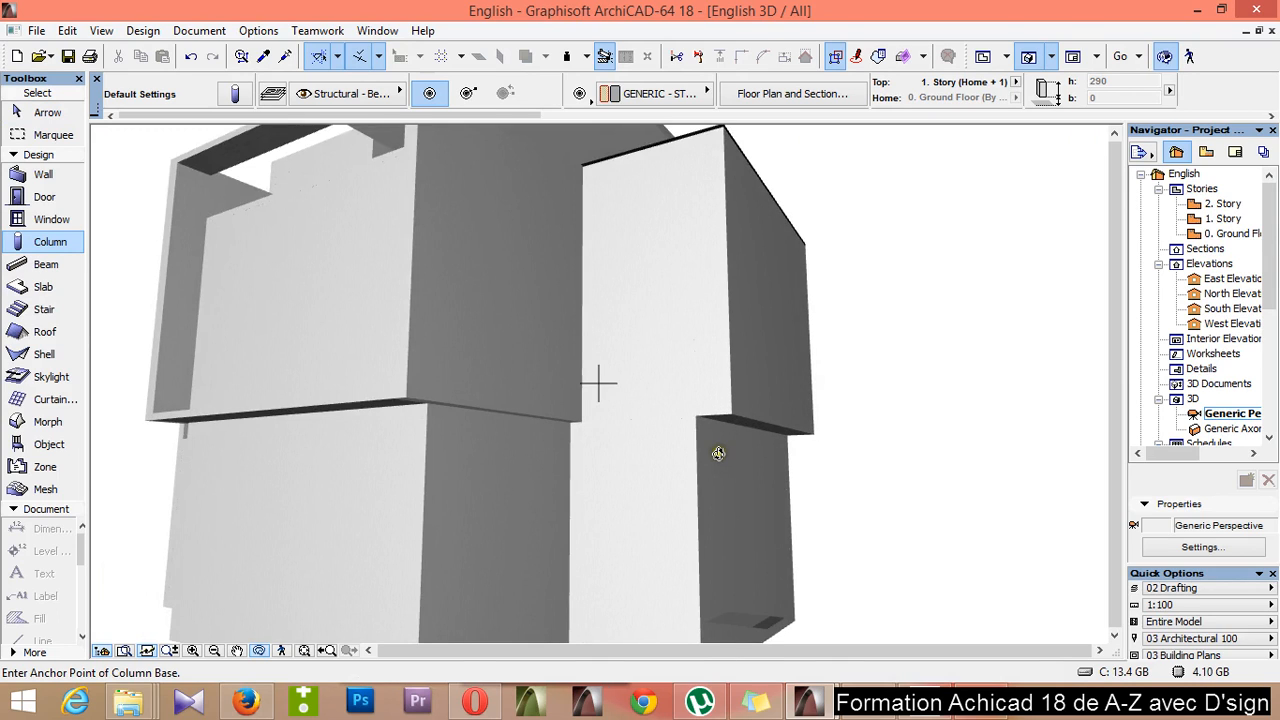
middle_click_drag(718, 453, 829, 434, "shift")
scroll(829, 434, "down", 5)
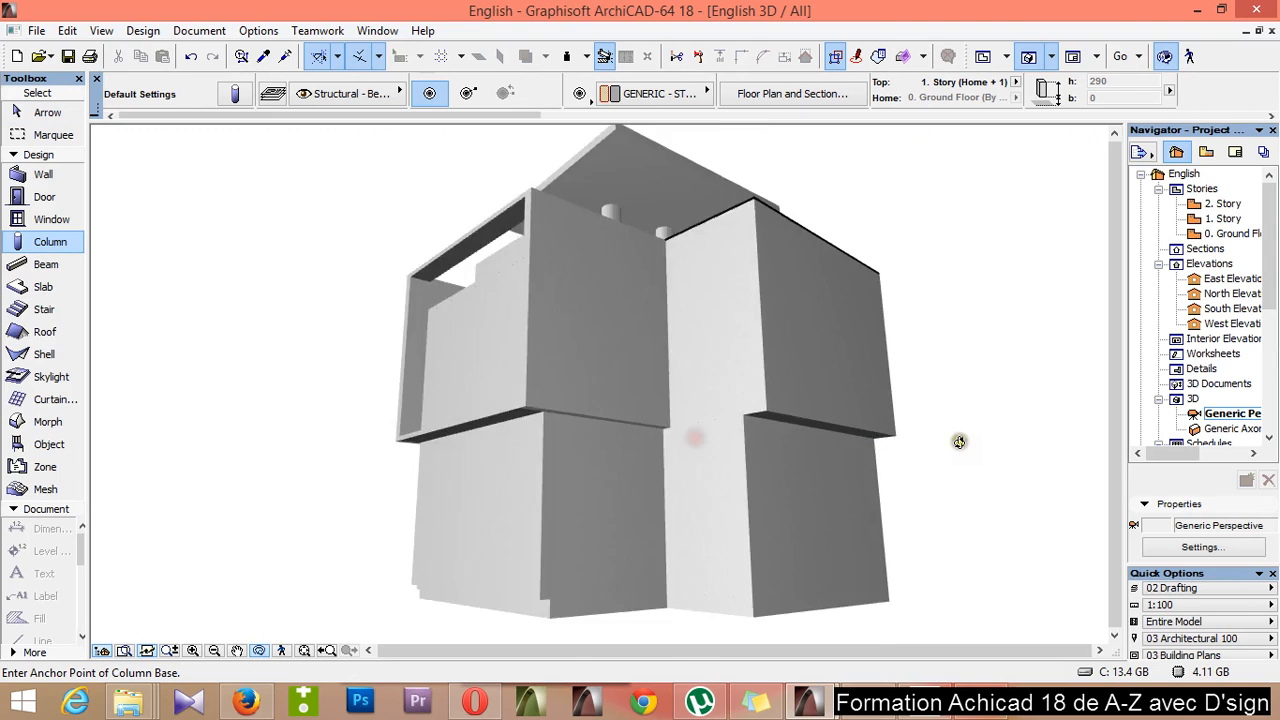
middle_click_drag(886, 534, 903, 320, "shift")
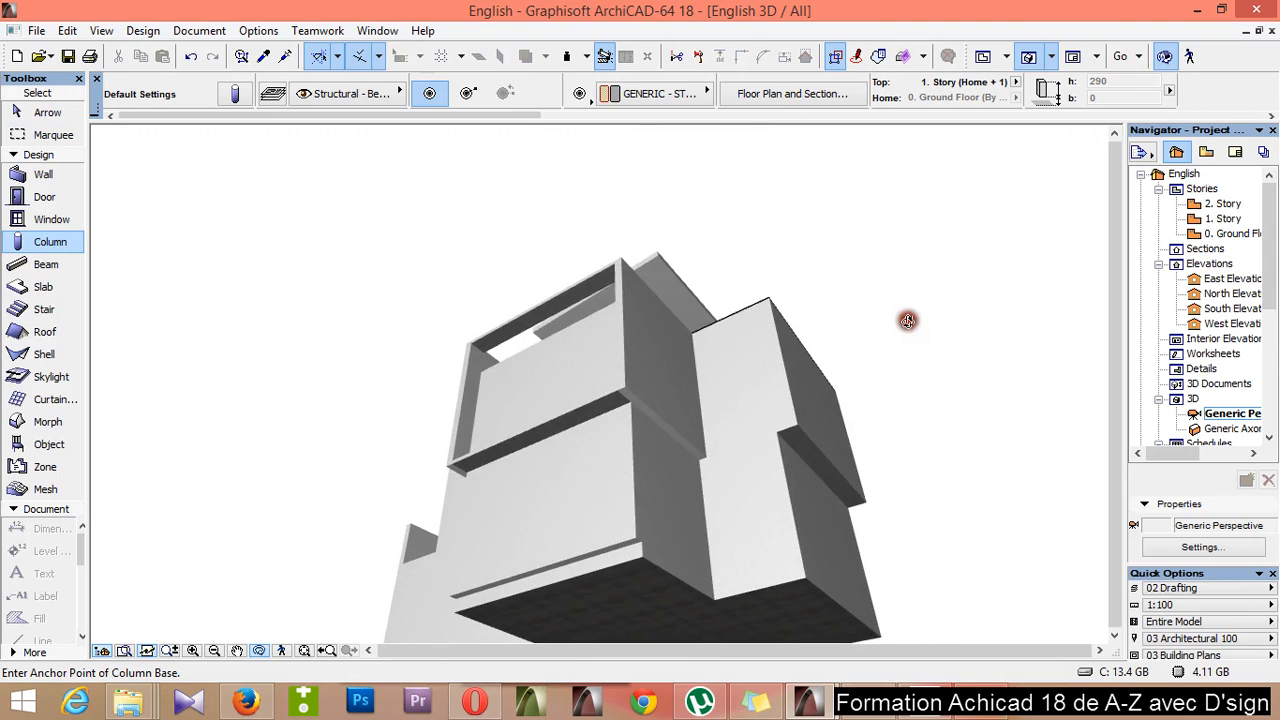
scroll(792, 401, "up", 10)
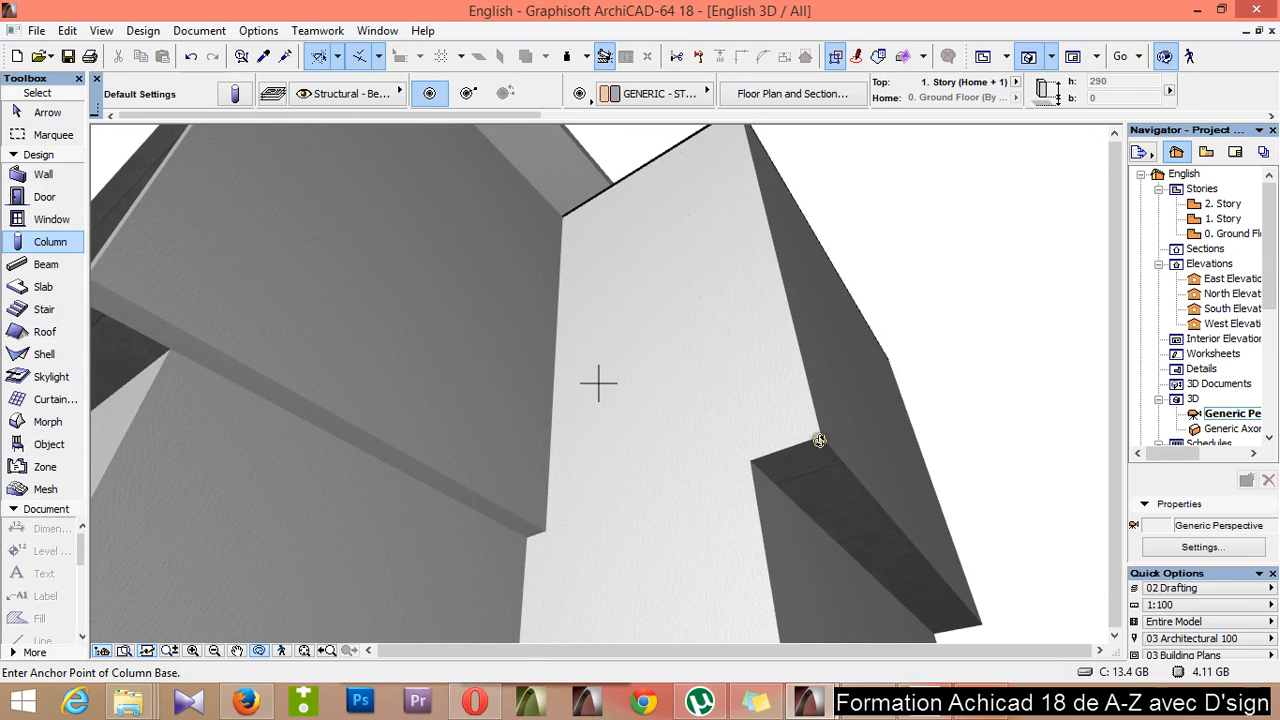
middle_click_drag(819, 440, 789, 463, "shift")
scroll(960, 414, "down", 5)
middle_click_drag(960, 414, 746, 485, "shift")
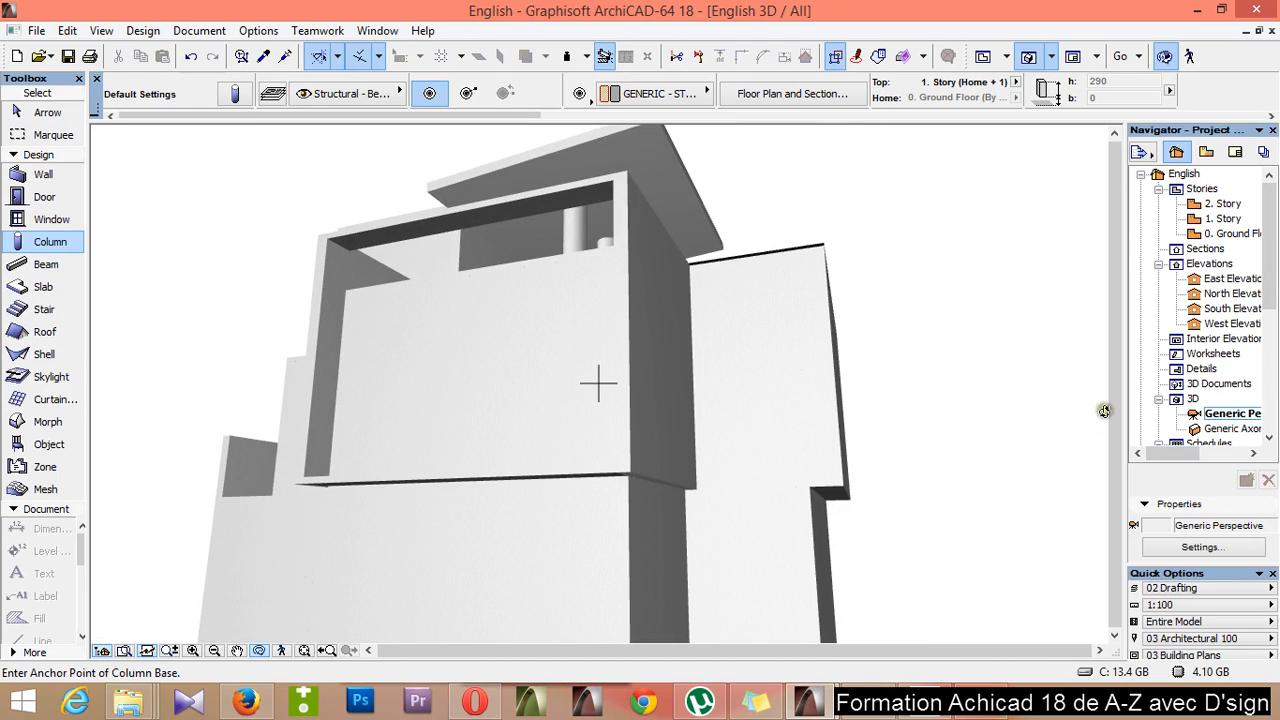
middle_click_drag(754, 423, 806, 539, "shift")
scroll(796, 380, "up", 3)
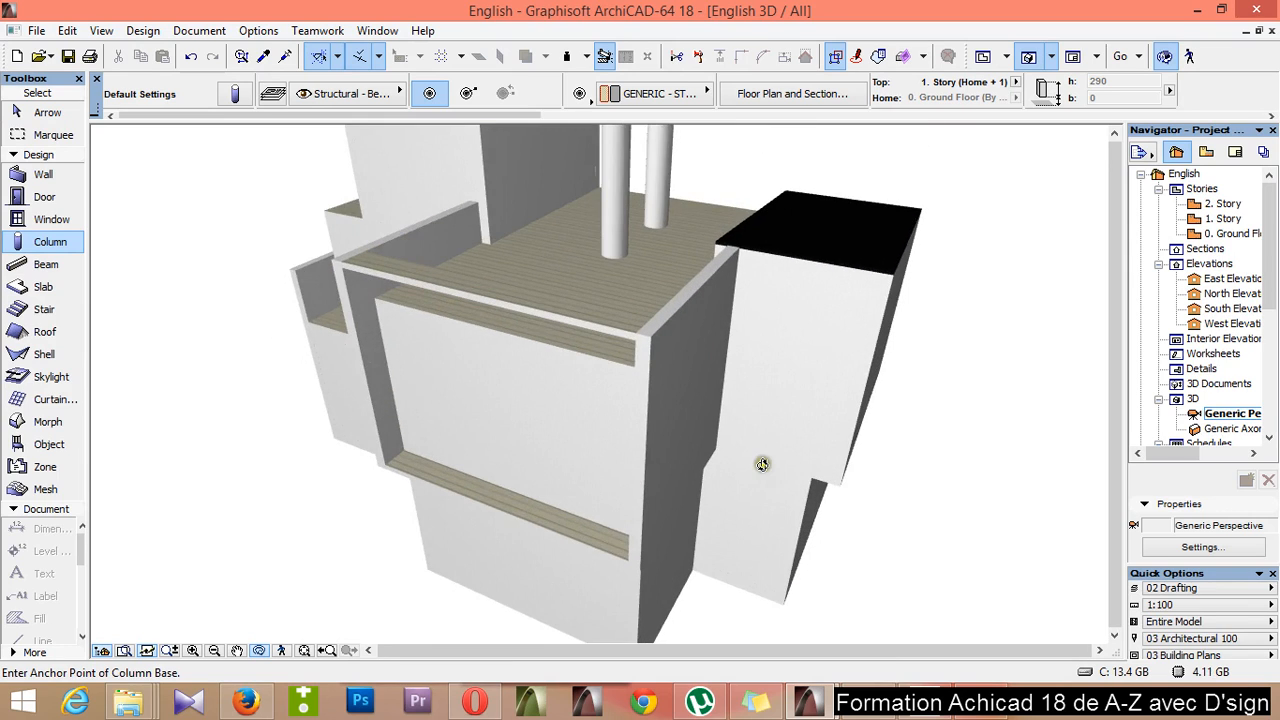
scroll(762, 468, "up", 3)
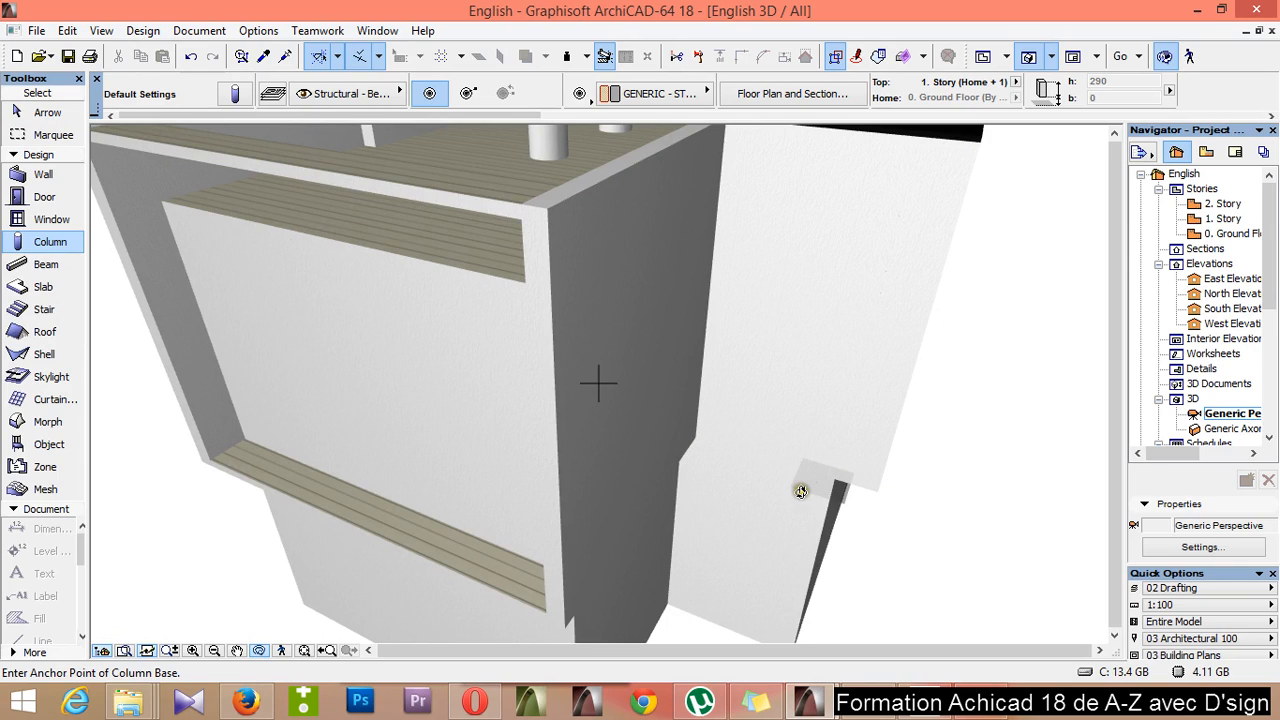
On the 1. Story plan, insert a node in the floor slab's south bay edge at the outer face of the east column
key("F2")
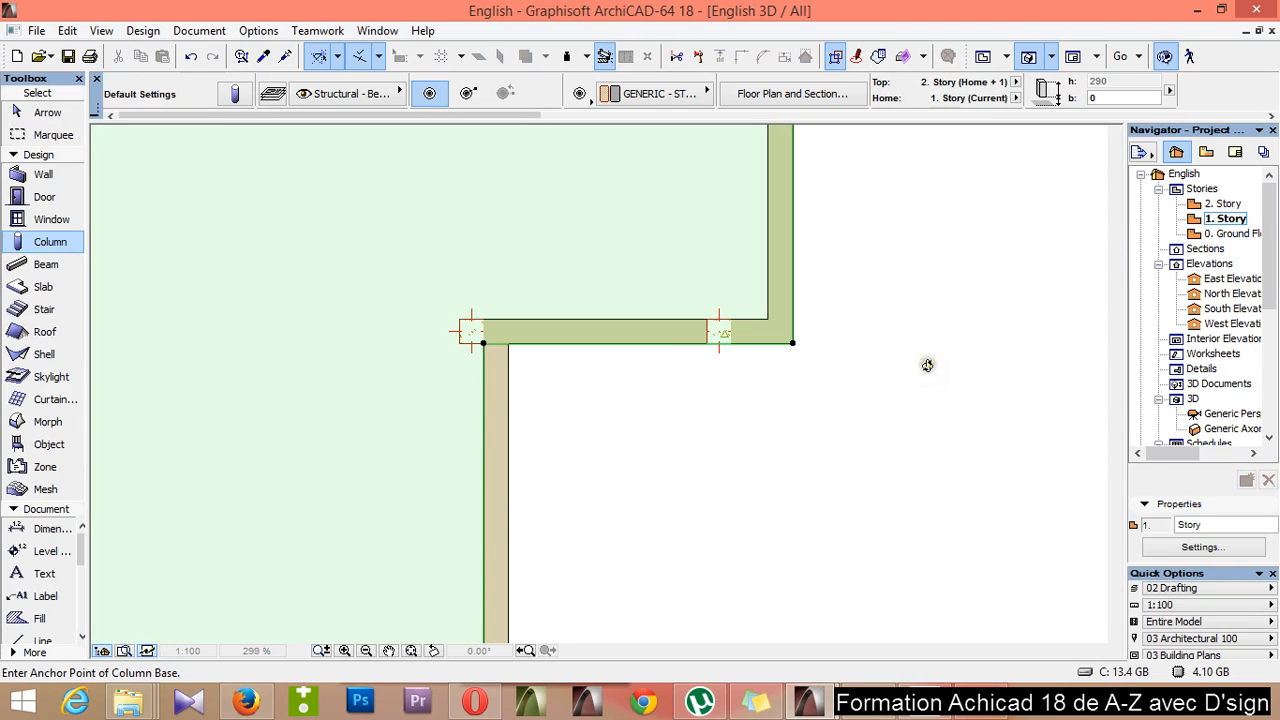
scroll(589, 417, "down", 4)
scroll(593, 410, "up", 4)
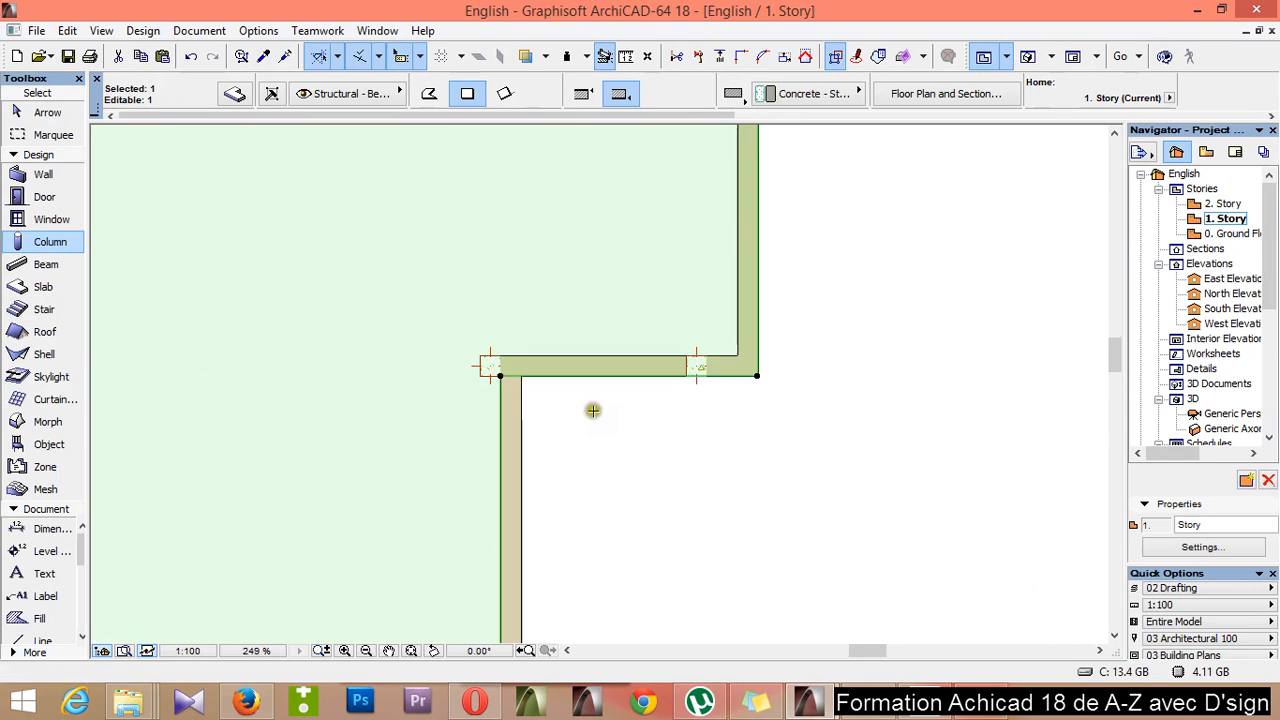
scroll(593, 410, "up", 2)
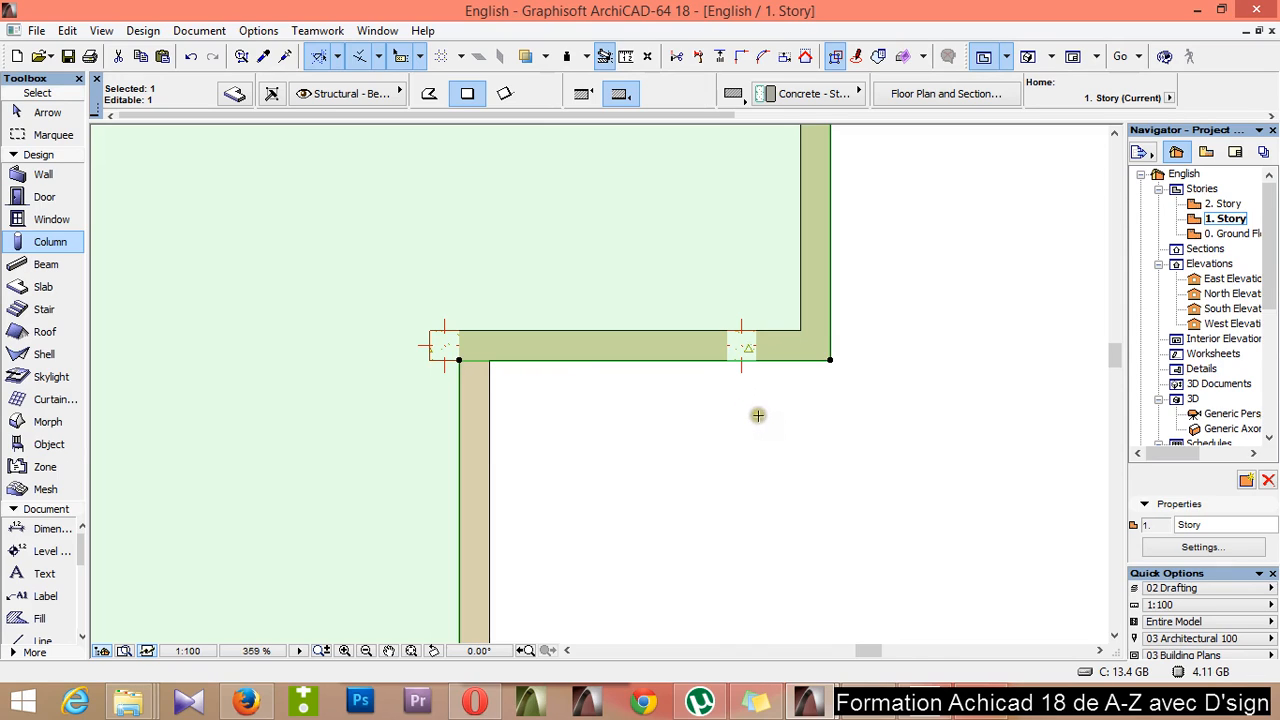
left_click(757, 358)
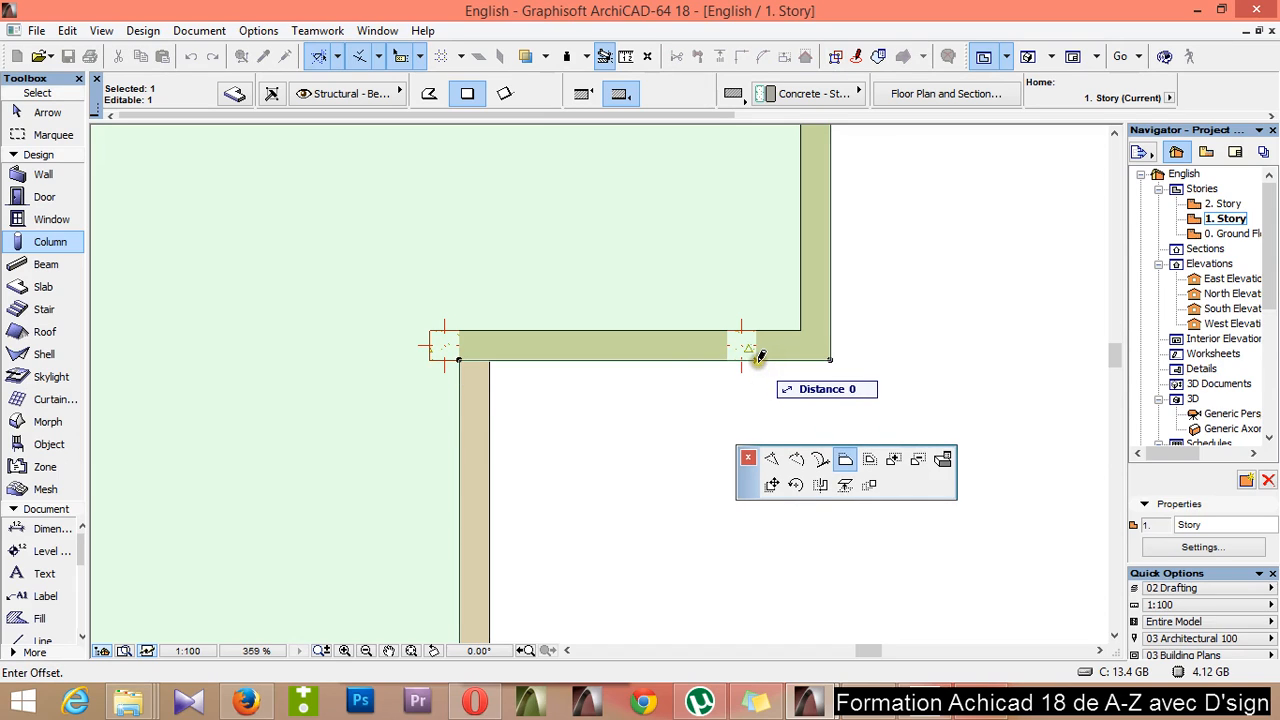
left_click(773, 458)
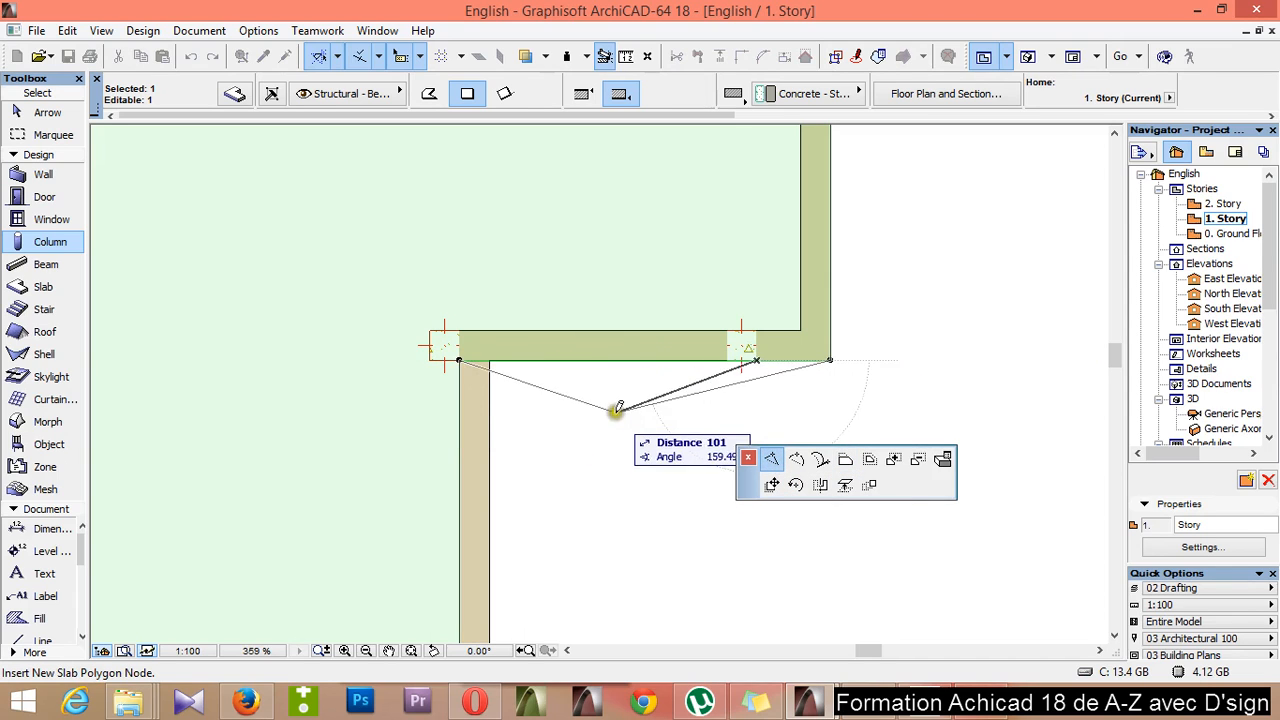
left_click(757, 357)
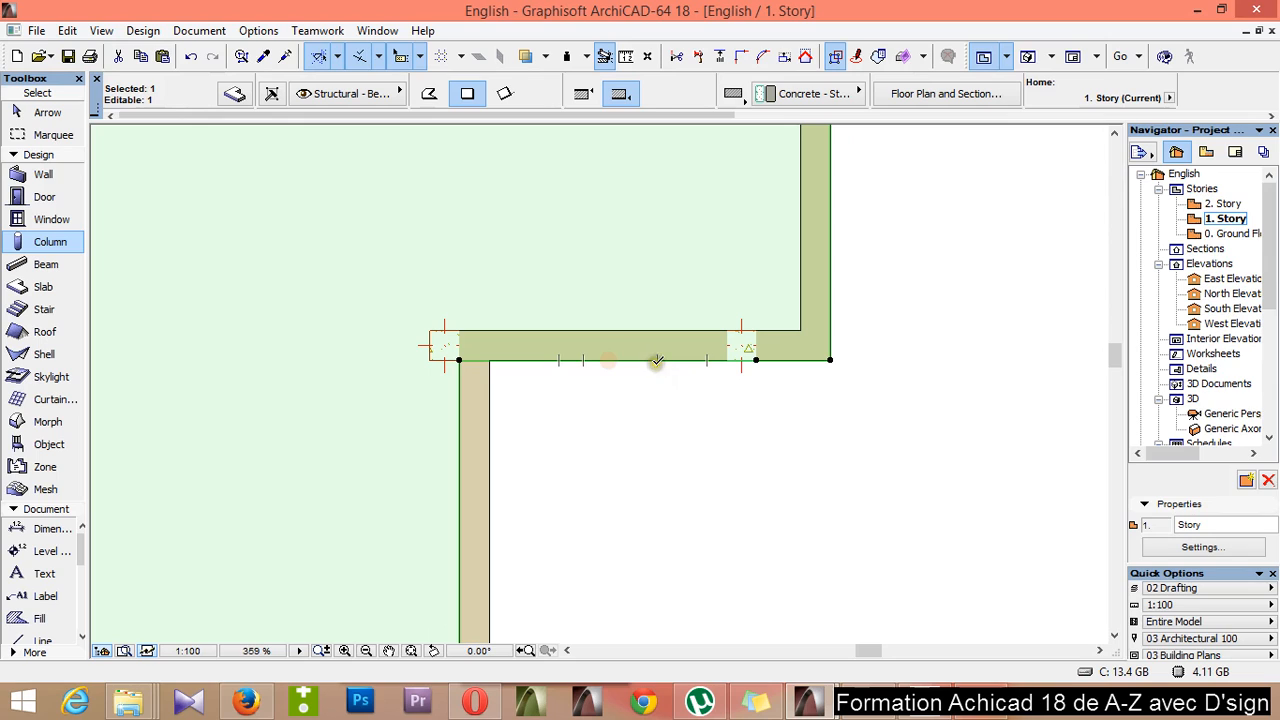
Offset the slab edge between the inner corner and the east column's outer face southward, entering a distance of 12
left_click(643, 360)
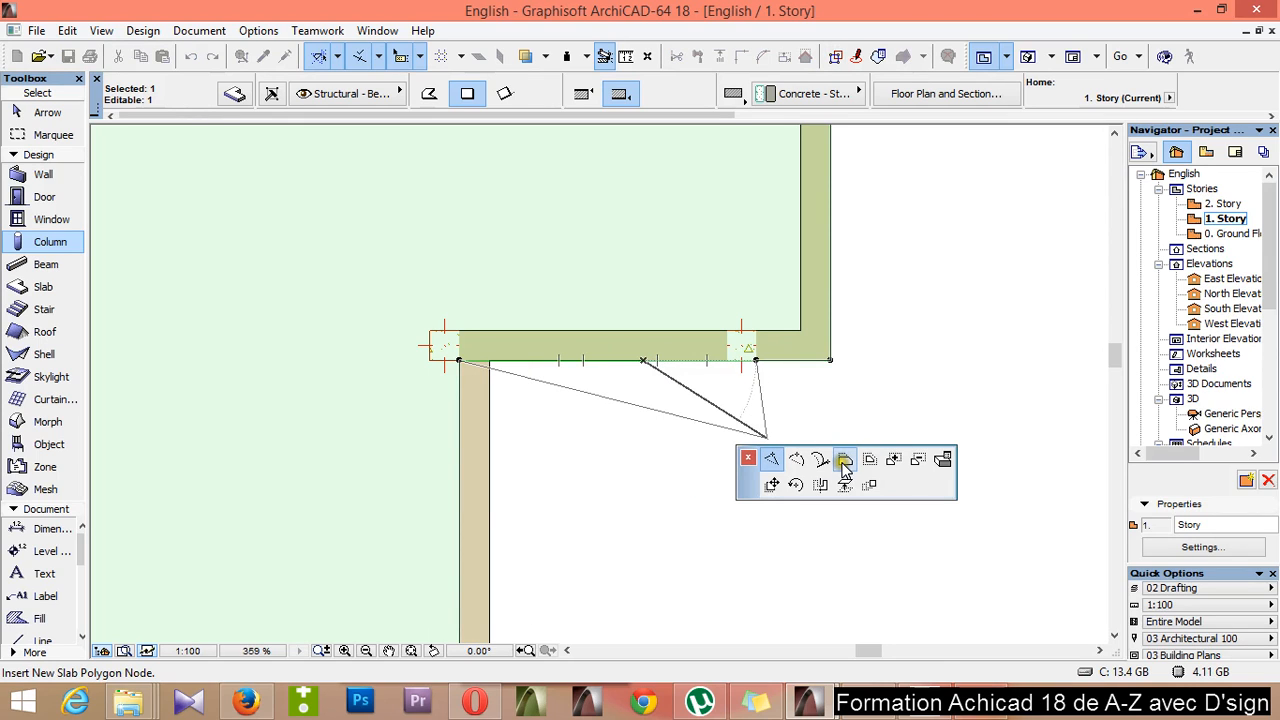
left_click(844, 460)
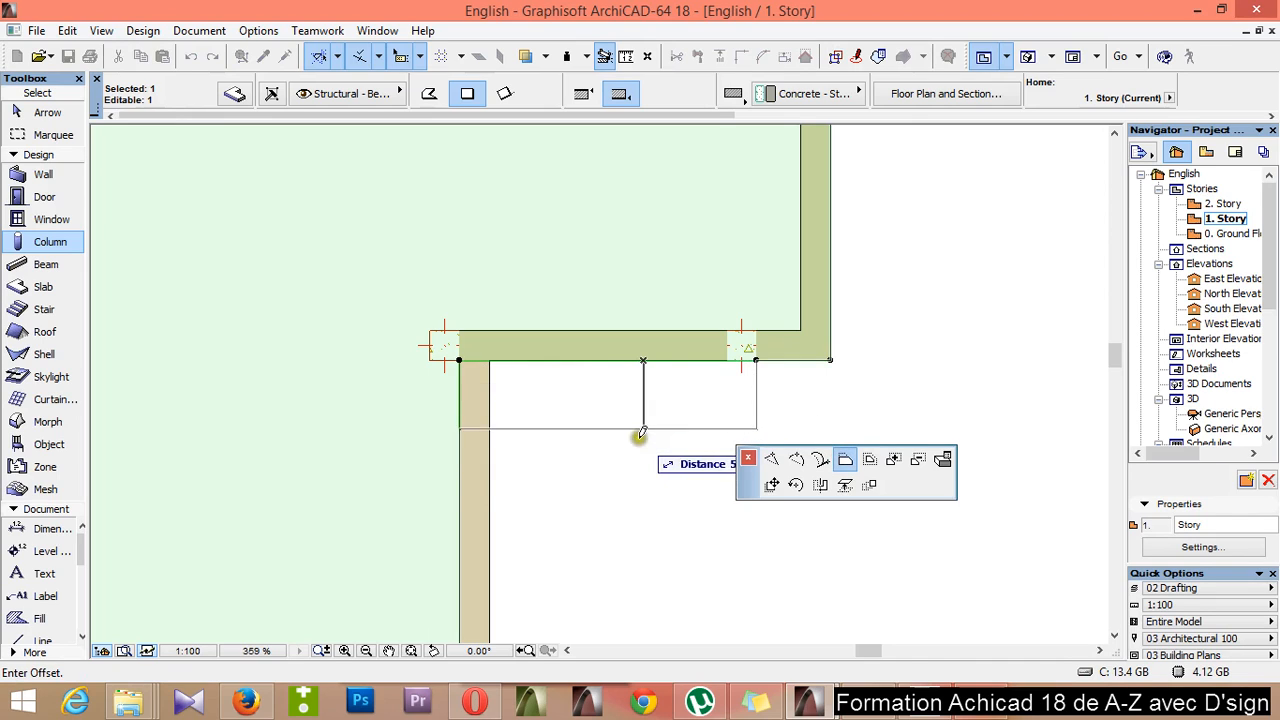
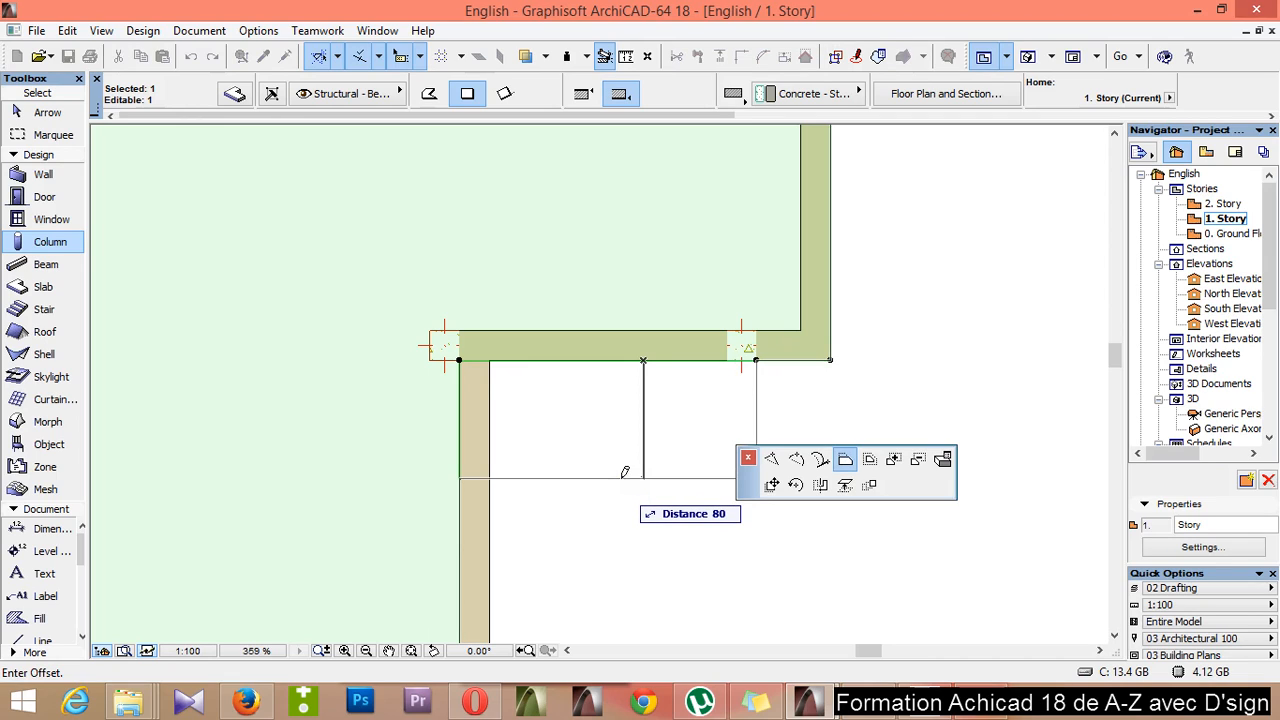
type("12")
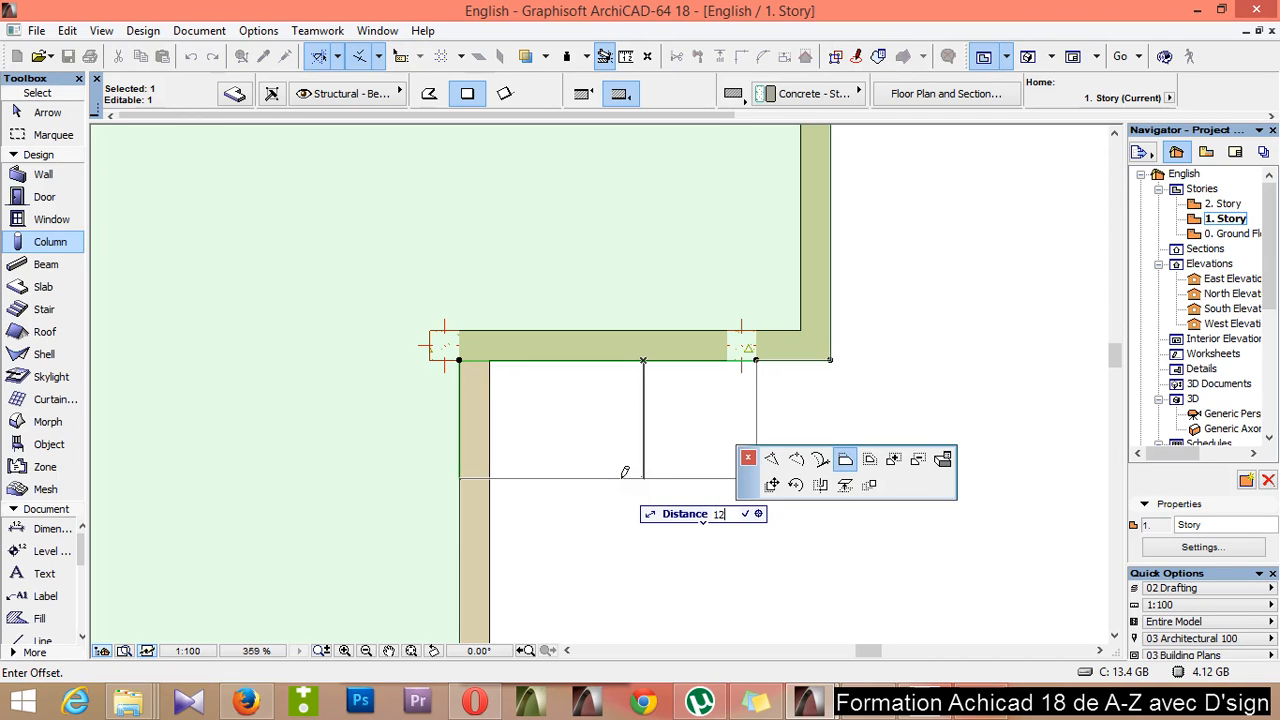
Try a first outward offset of the slab edge along the short wall between the two columns
key("Return")
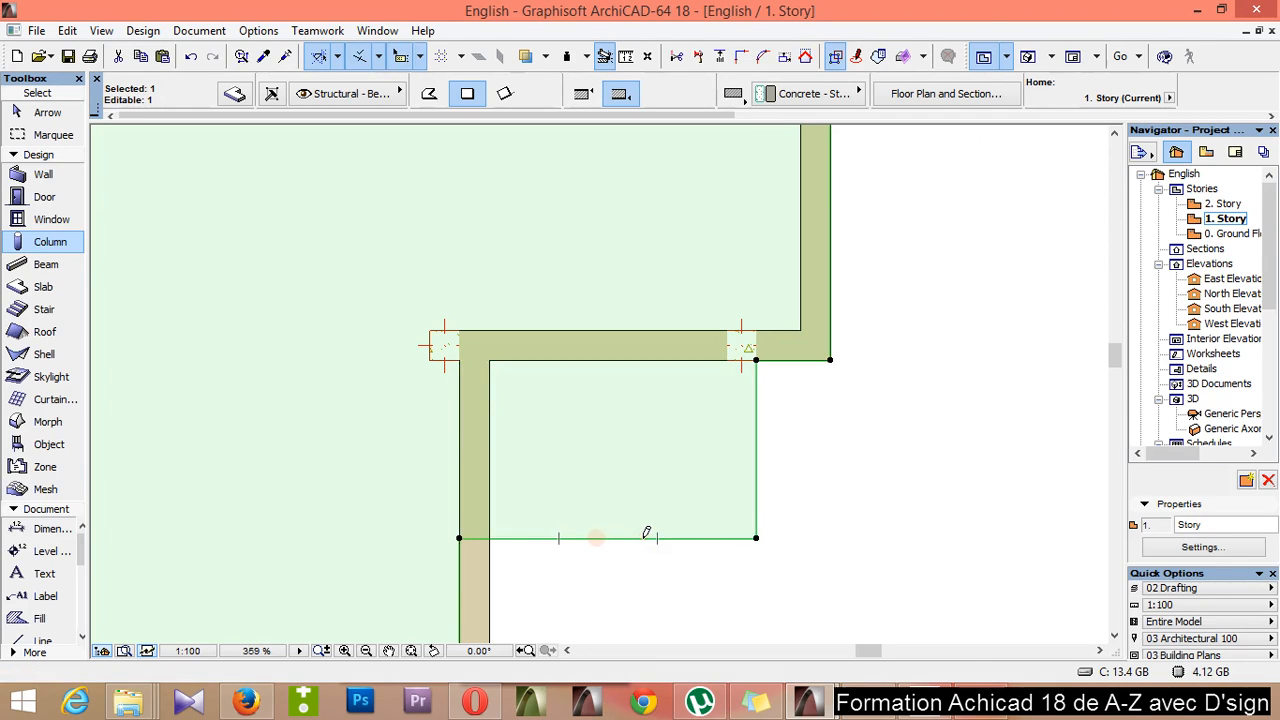
scroll(921, 335, "down", 5)
scroll(918, 387, "up", 4)
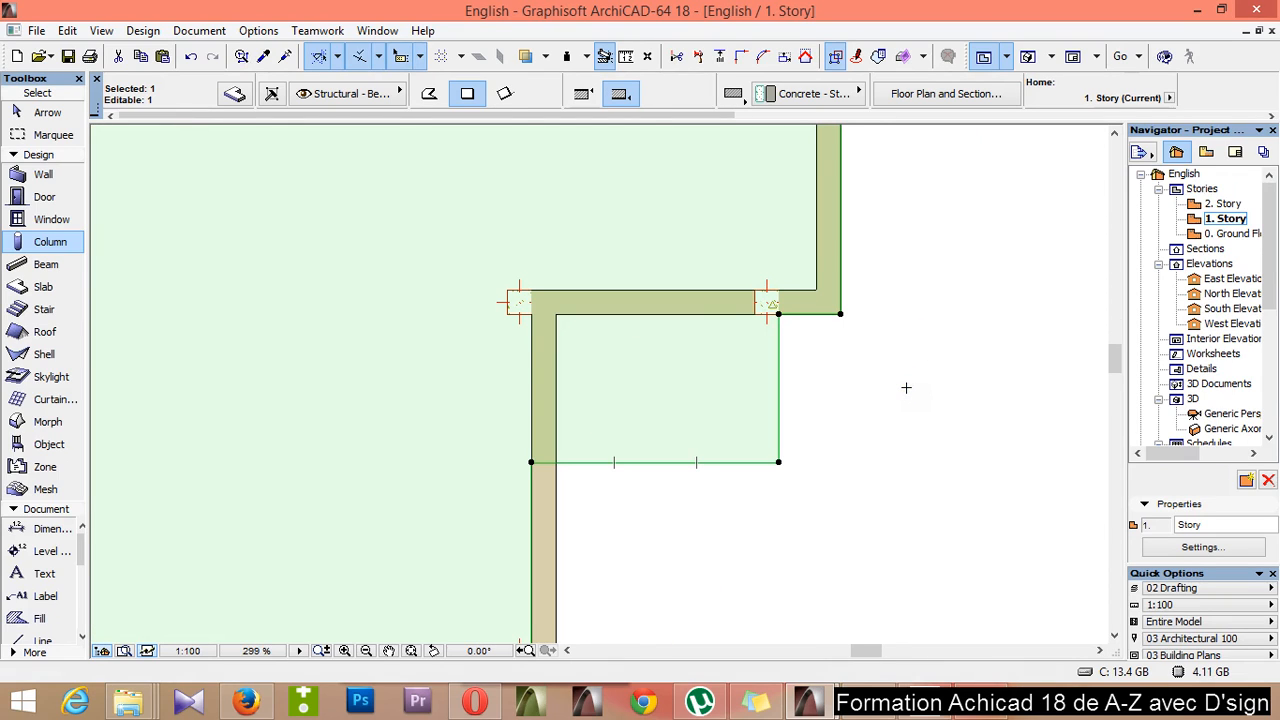
key("ctrl+z")
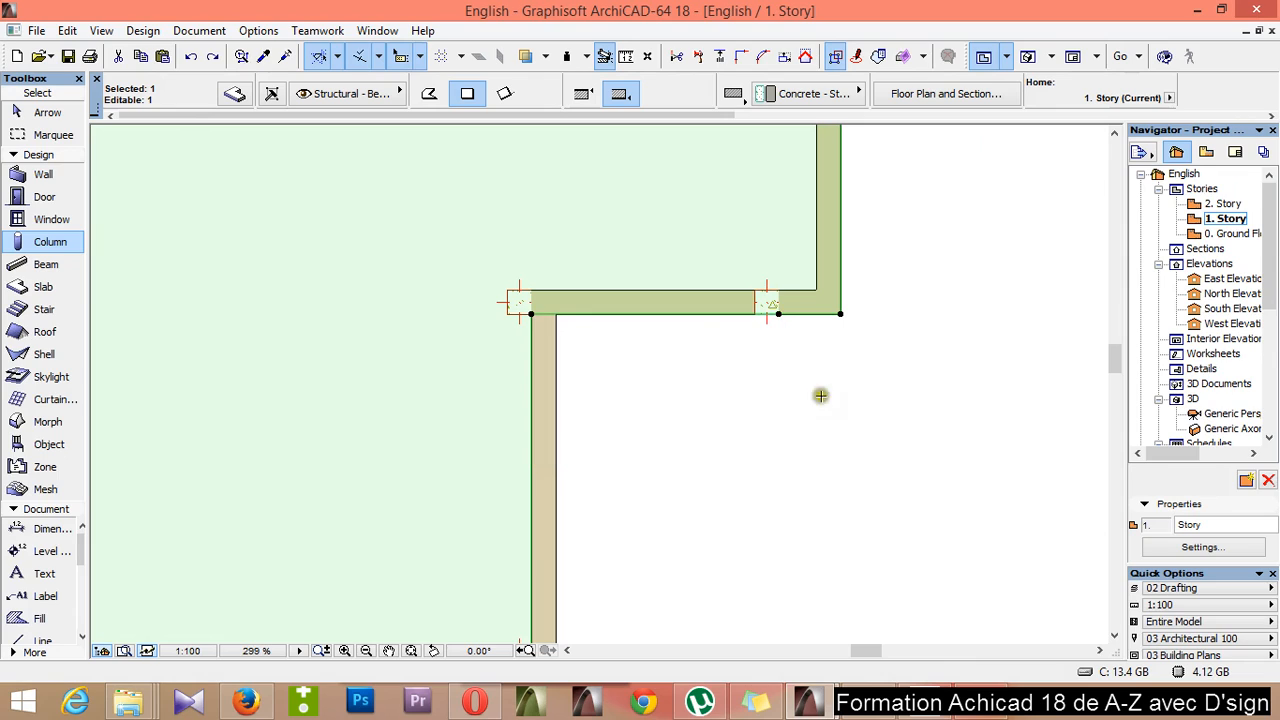
Offset the slab edge along the short wall between the two columns outward by 100
left_click(643, 315)
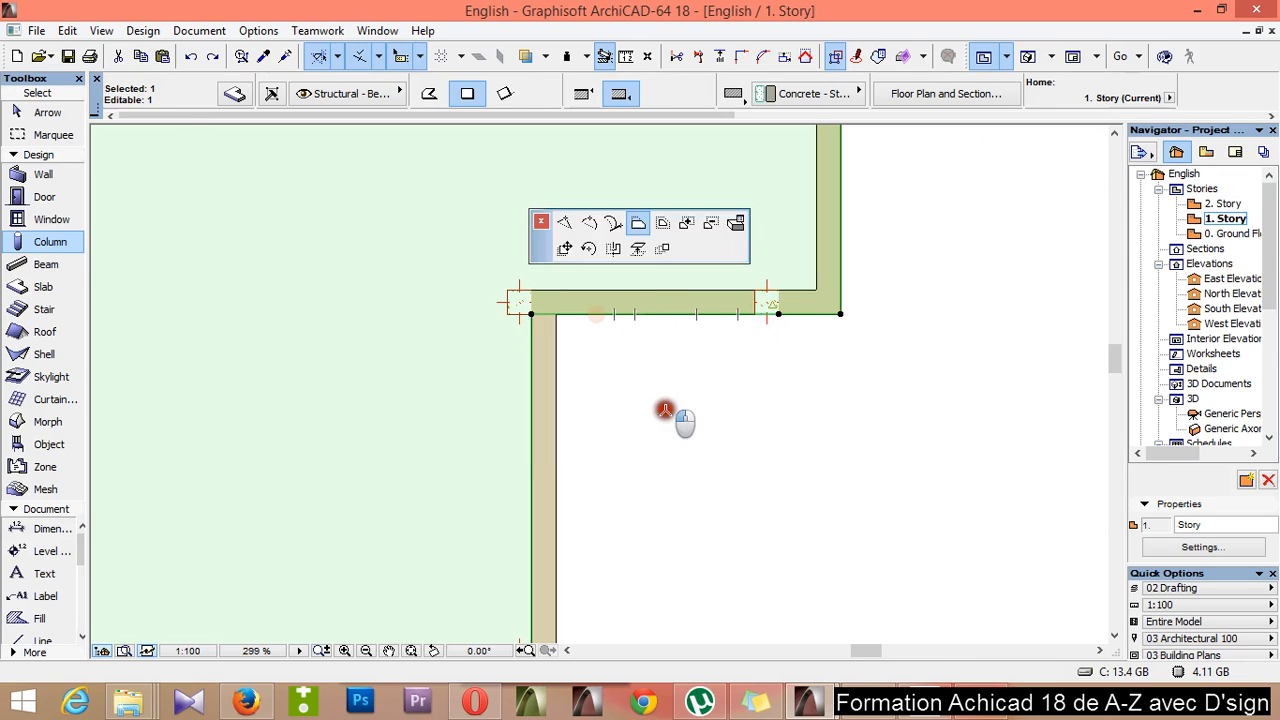
type("100")
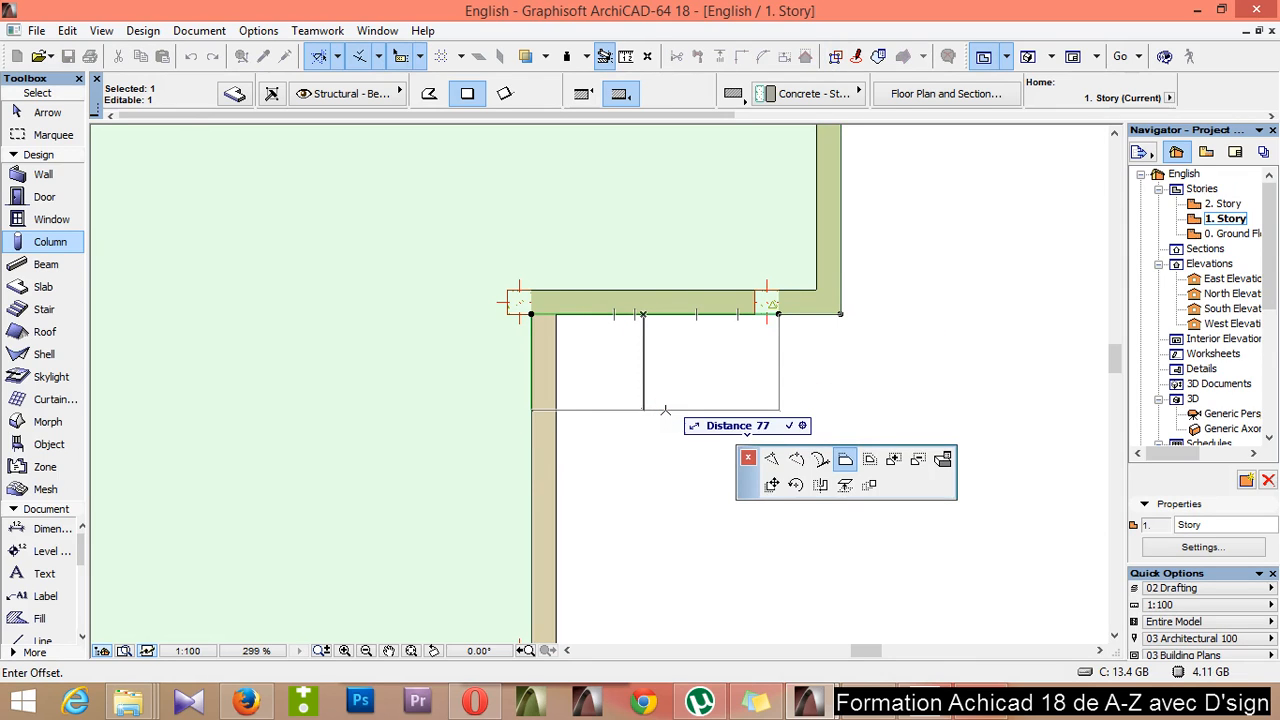
key("Return")
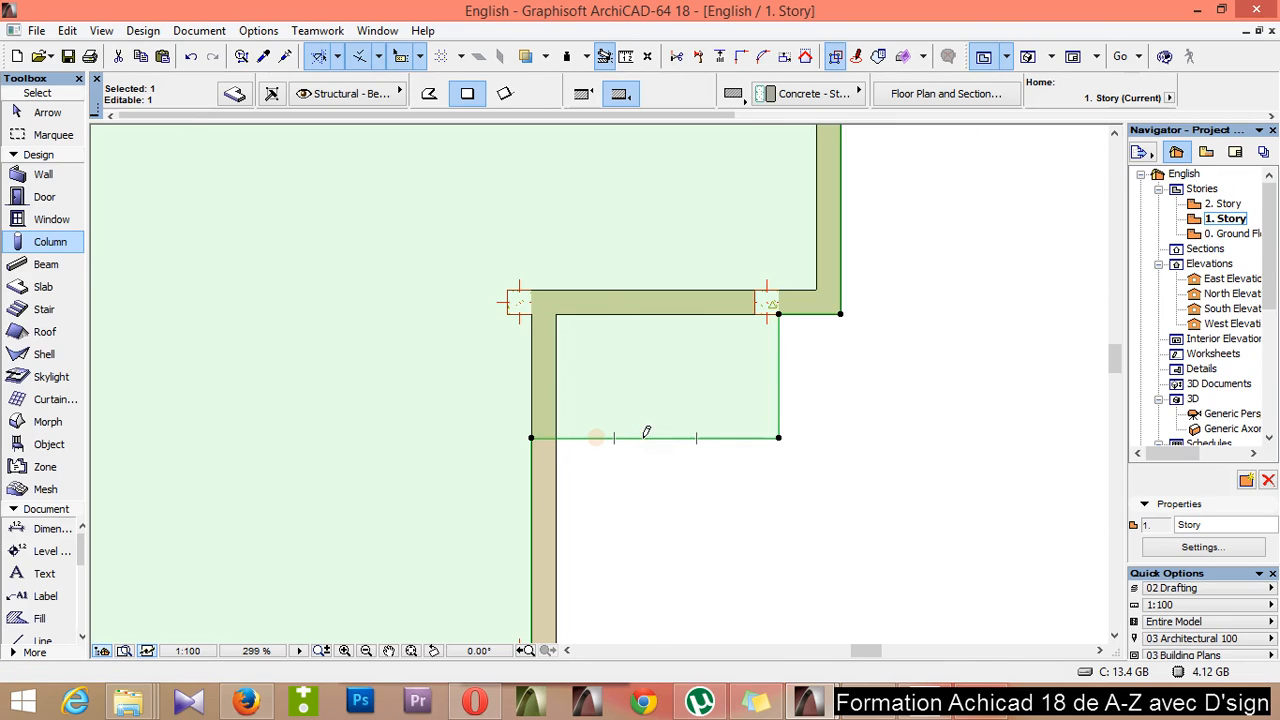
left_click(856, 408)
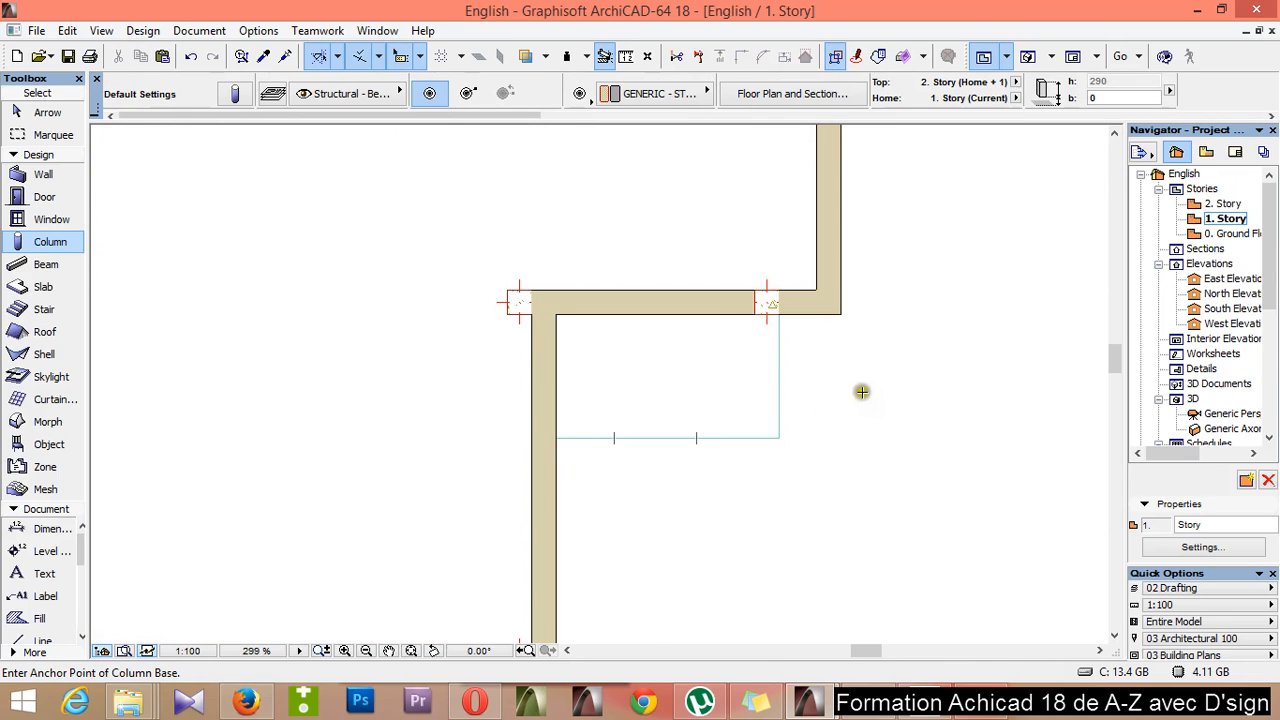
scroll(892, 398, "down", 3)
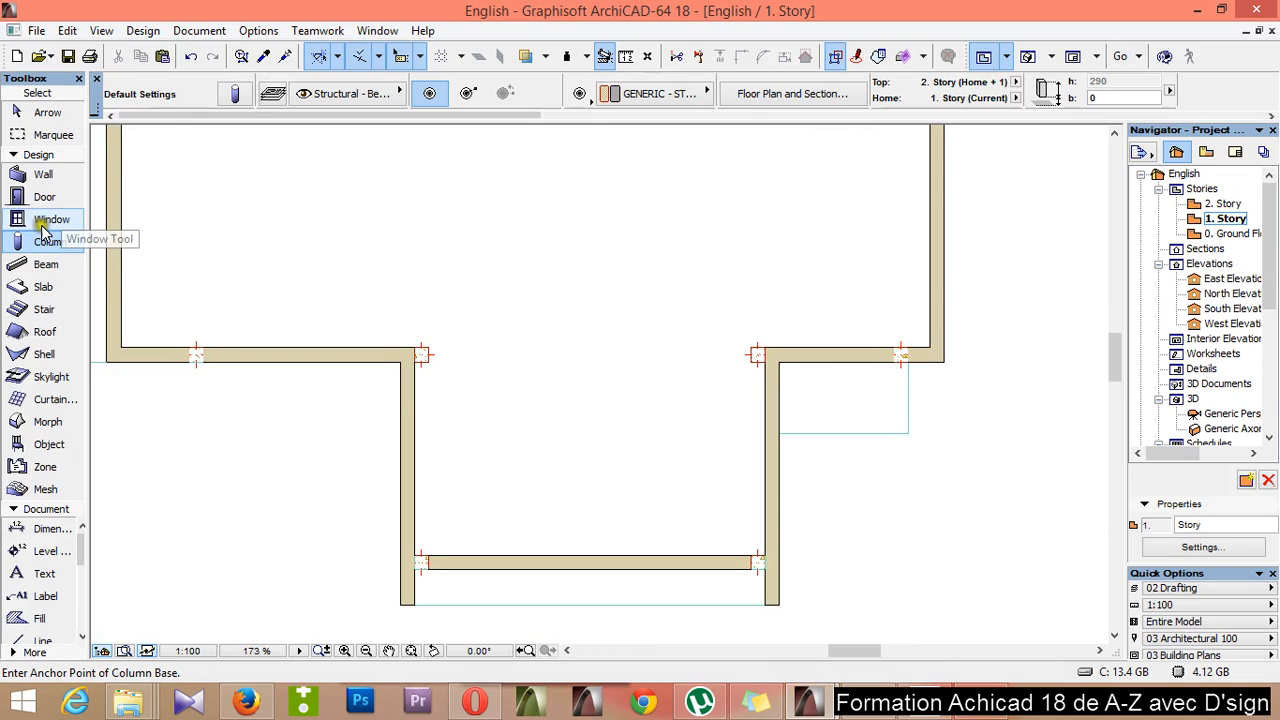
Configure the wall defaults with the top not linked to a story, a height of 40 and a thickness of 10
left_click(45, 180)
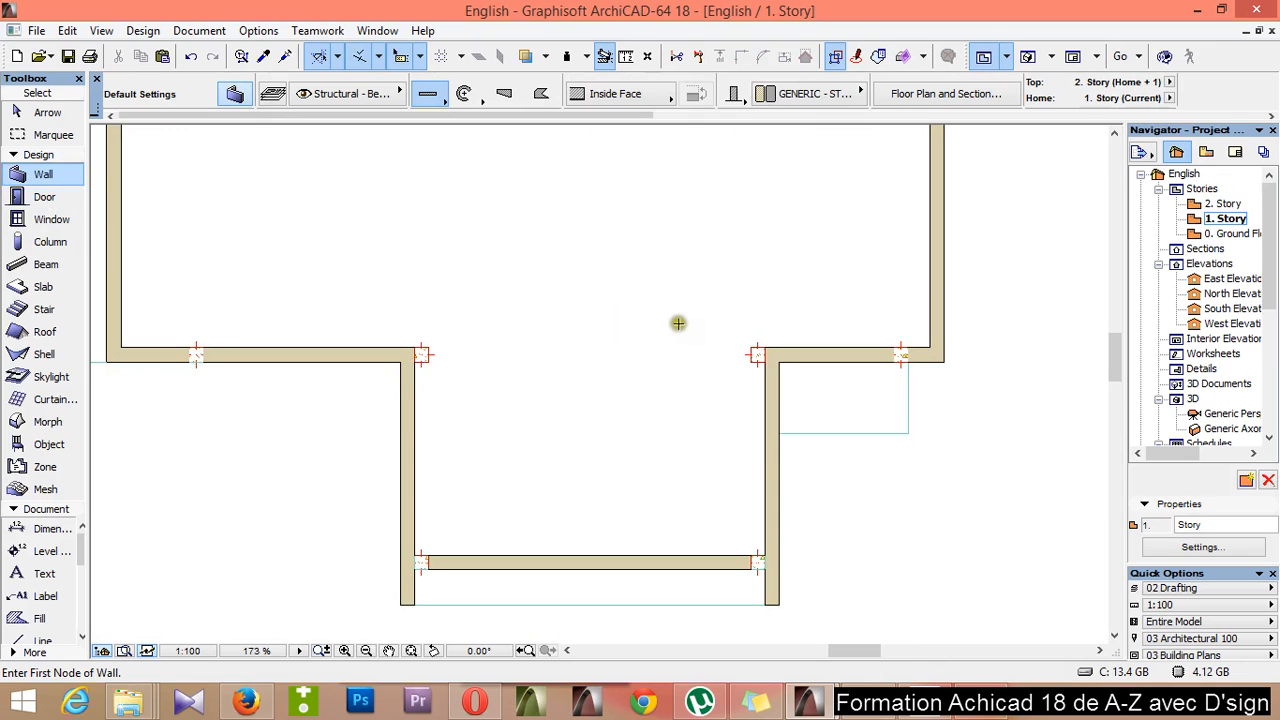
key("ctrl+t")
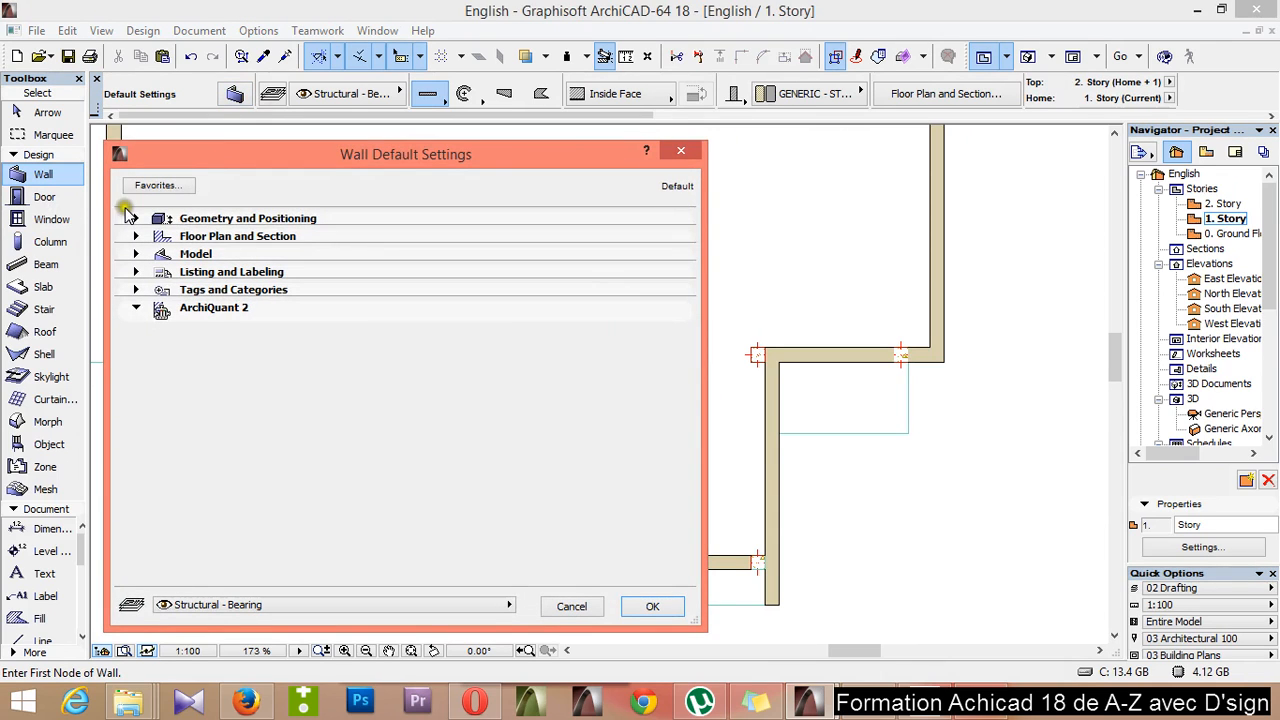
left_click(134, 218)
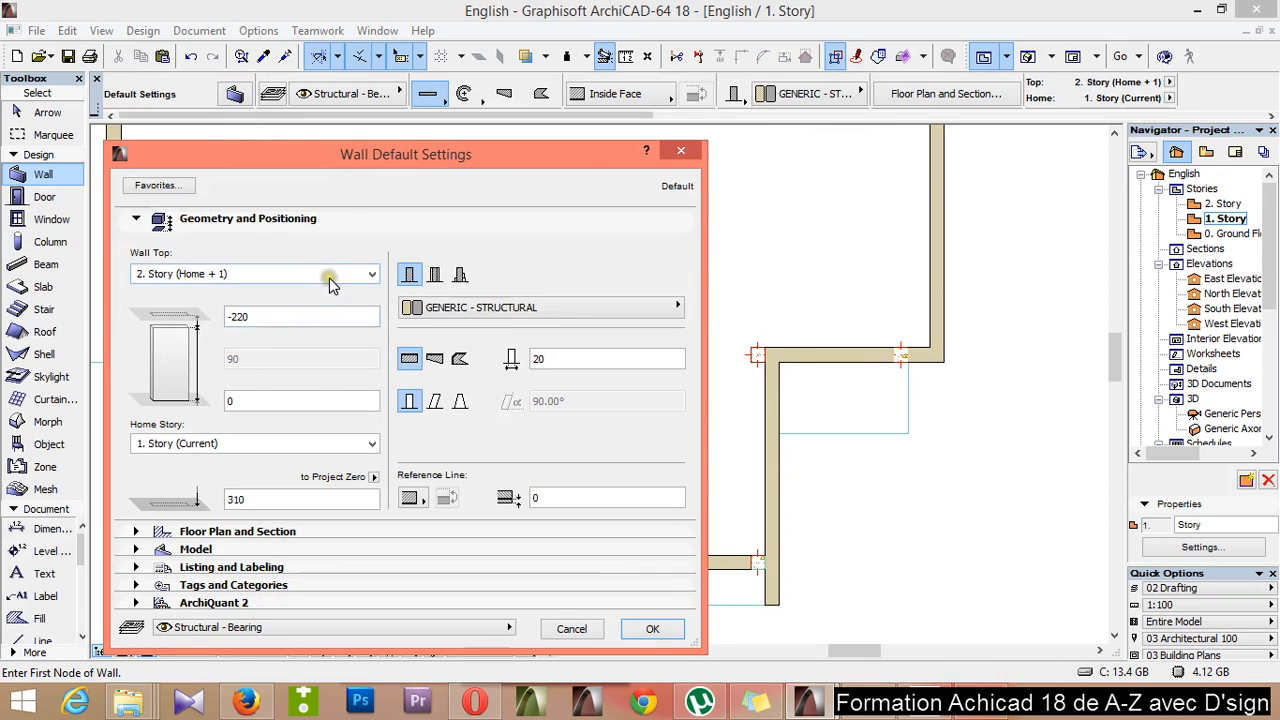
left_click(330, 276)
left_click(249, 324)
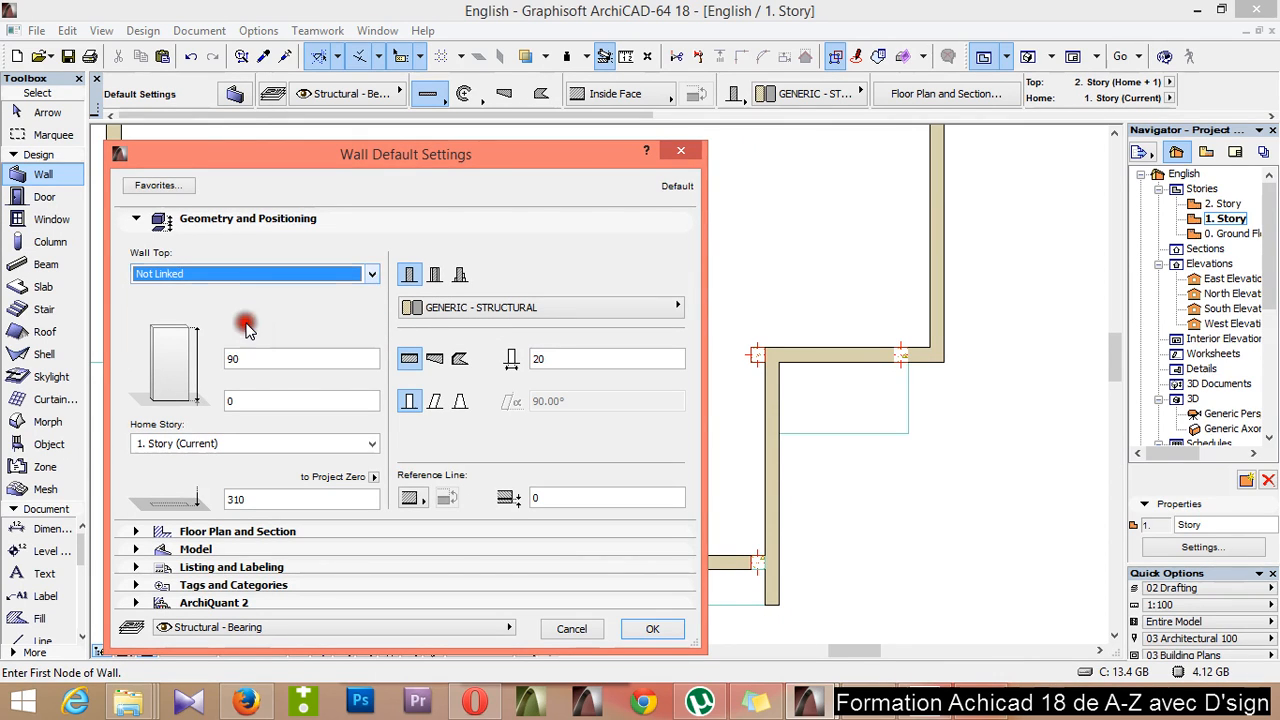
left_click(268, 358)
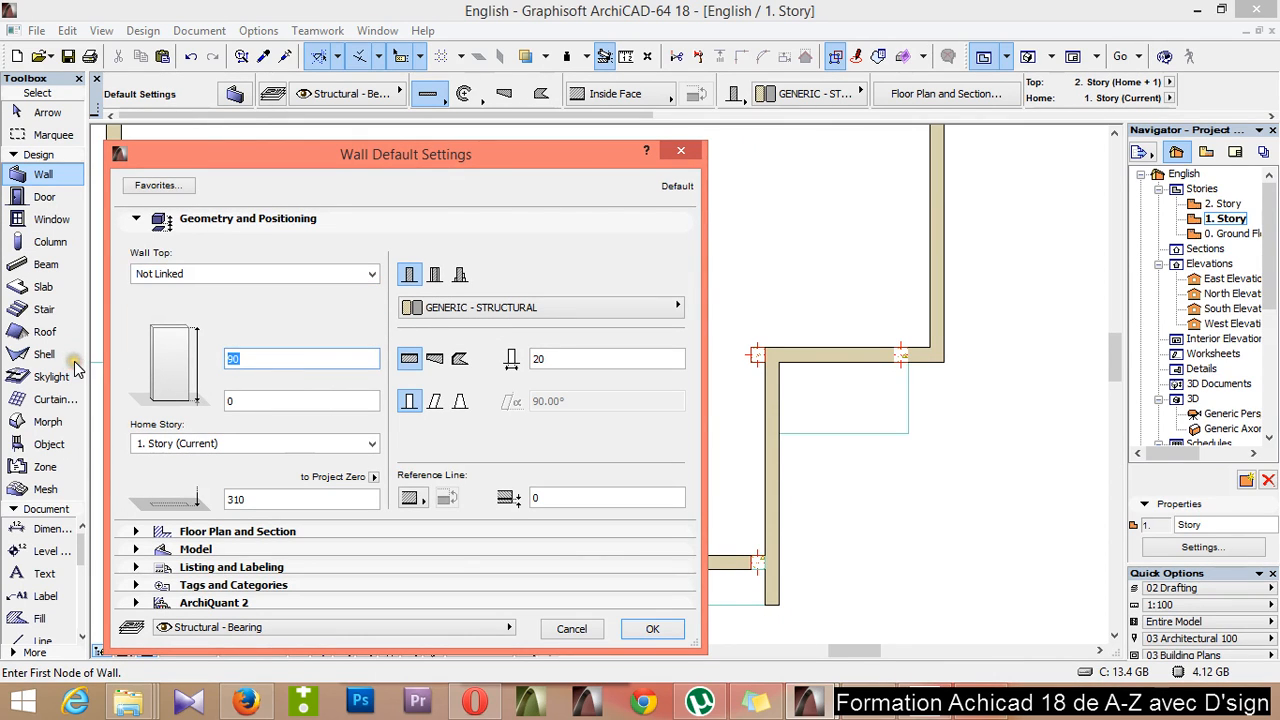
type("40")
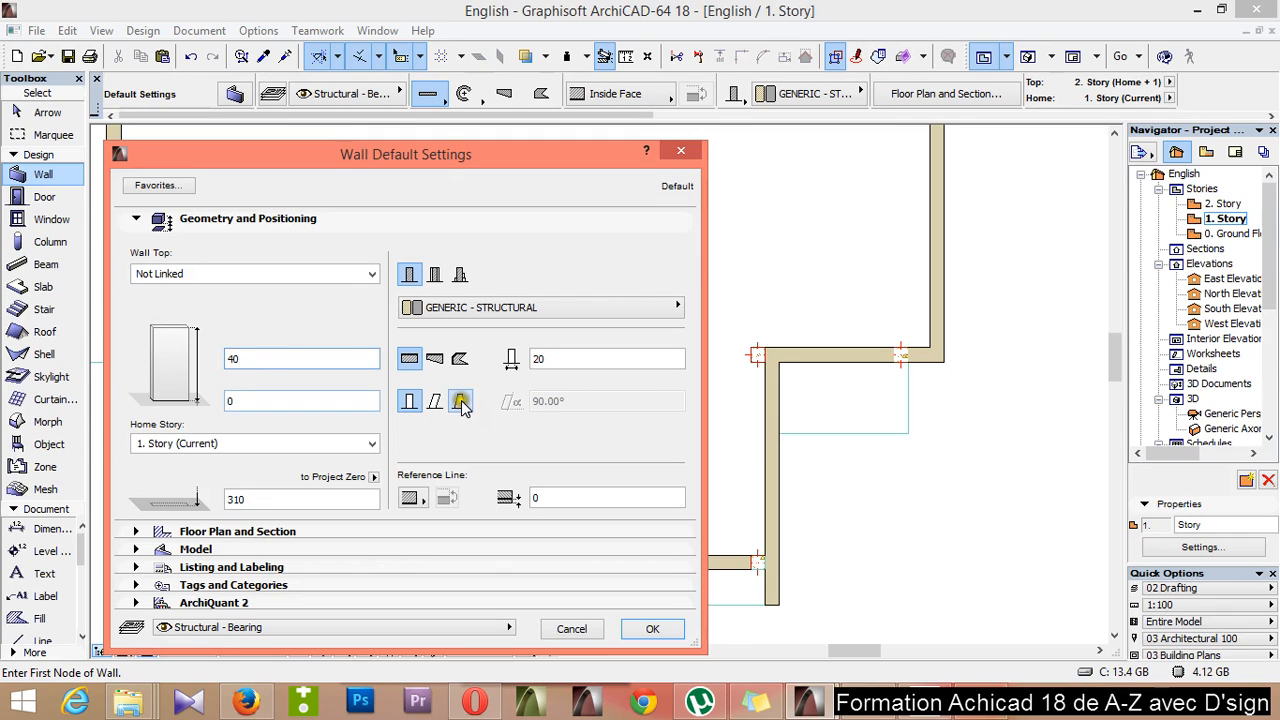
left_click(546, 360)
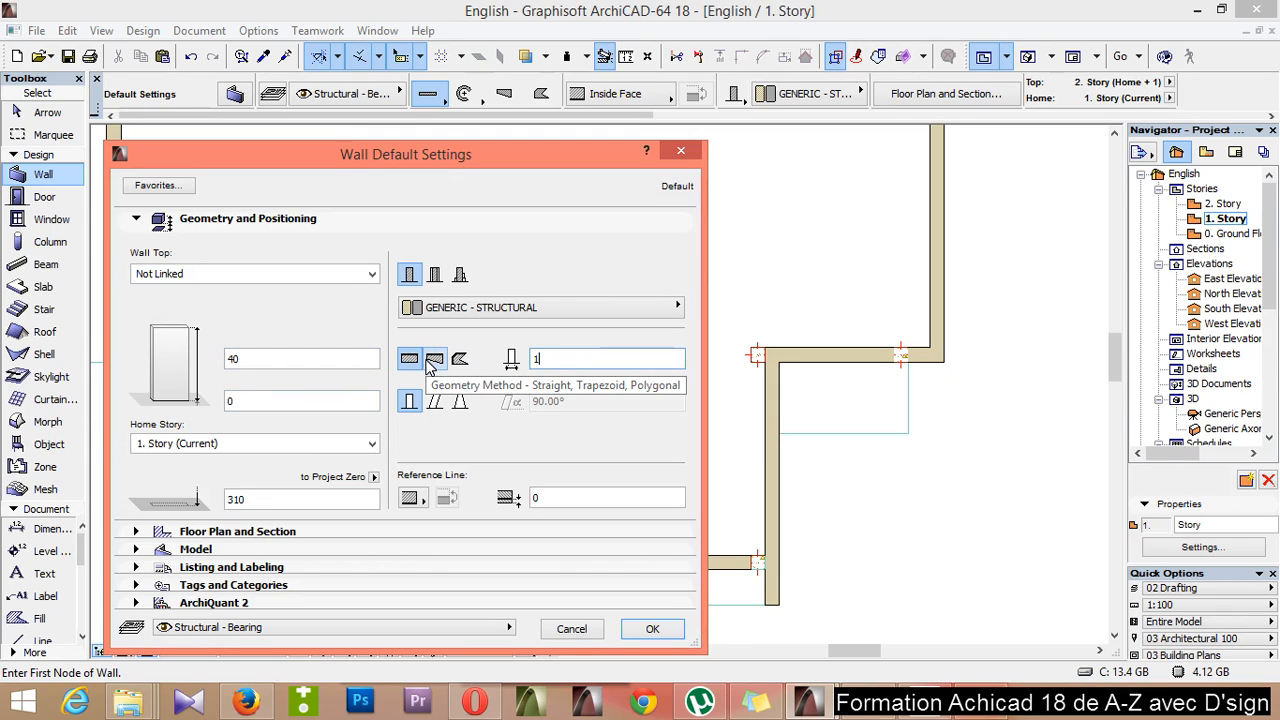
type("10")
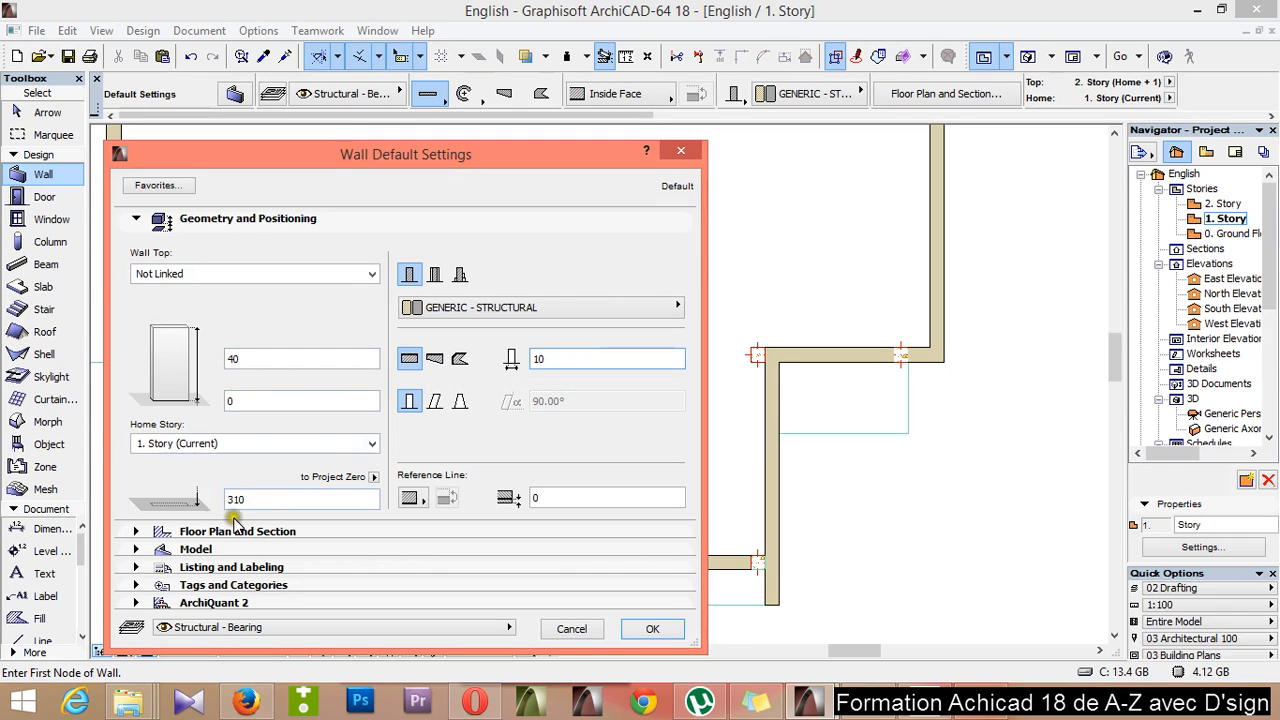
left_click(137, 549)
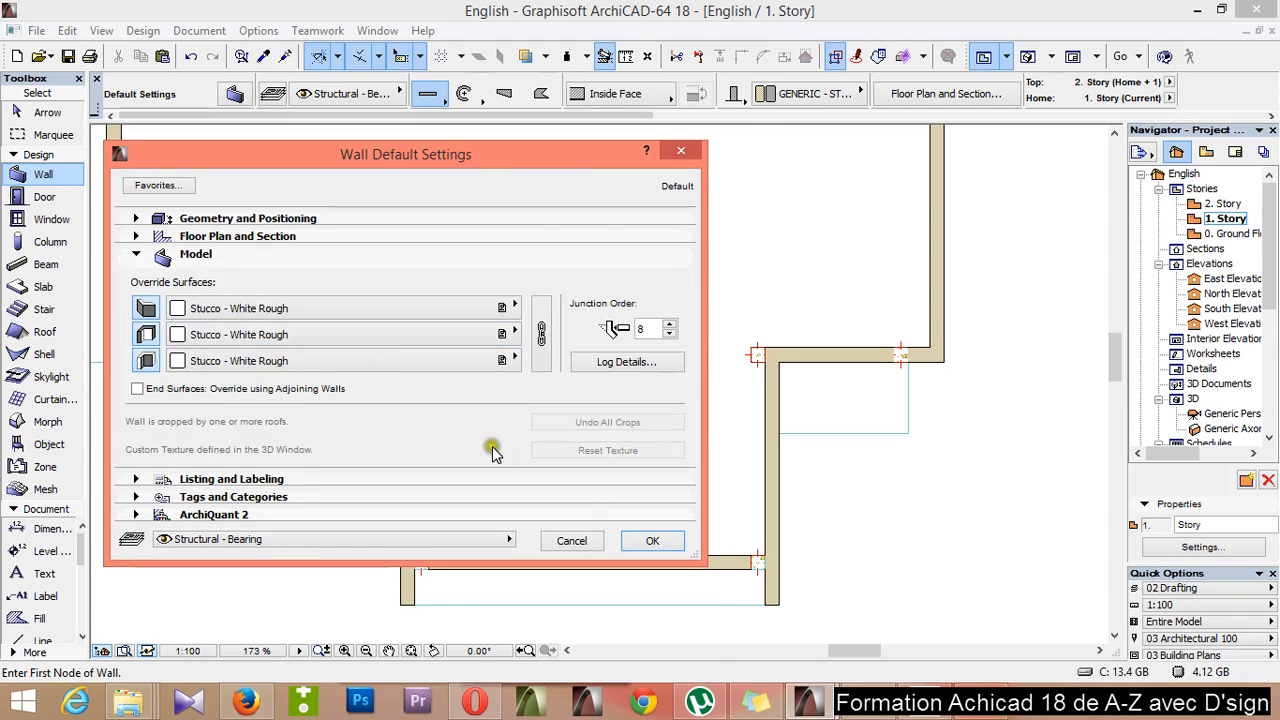
left_click(650, 540)
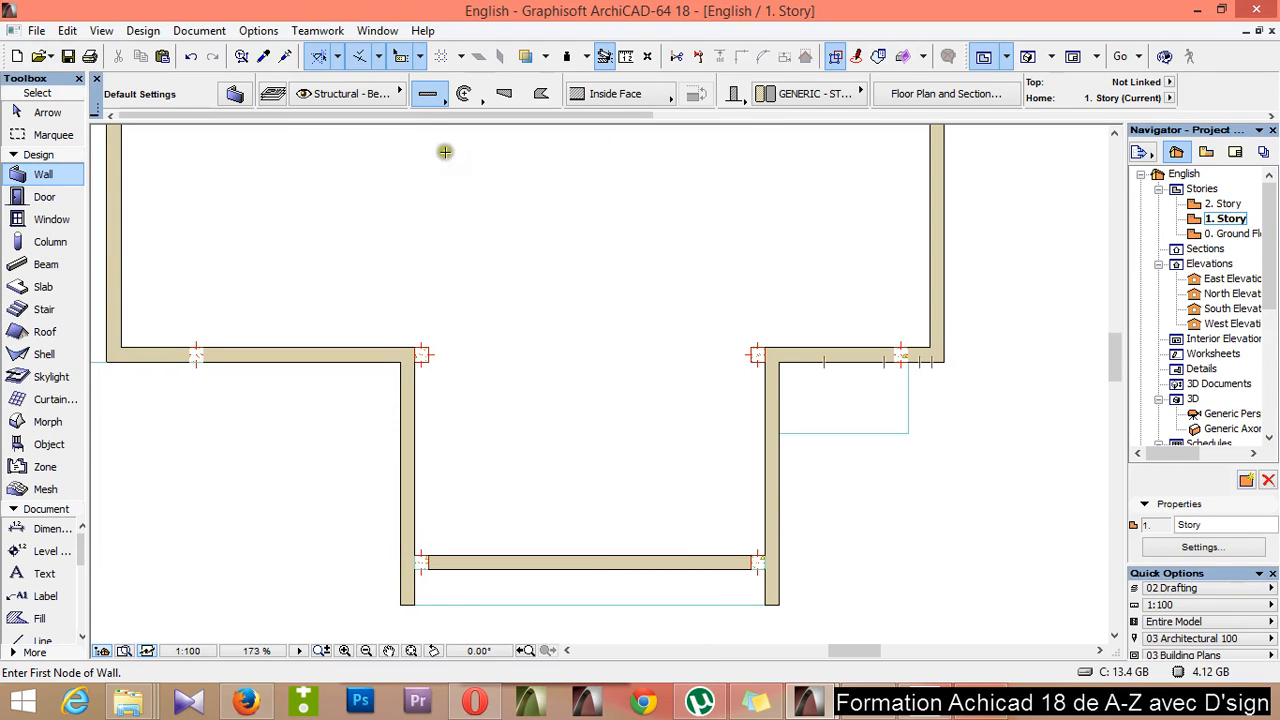
Draw a chained wall along the slab extension's two outer edges, from the column corner round the slab corner to the long vertical wall
left_click(430, 96)
left_click(478, 86)
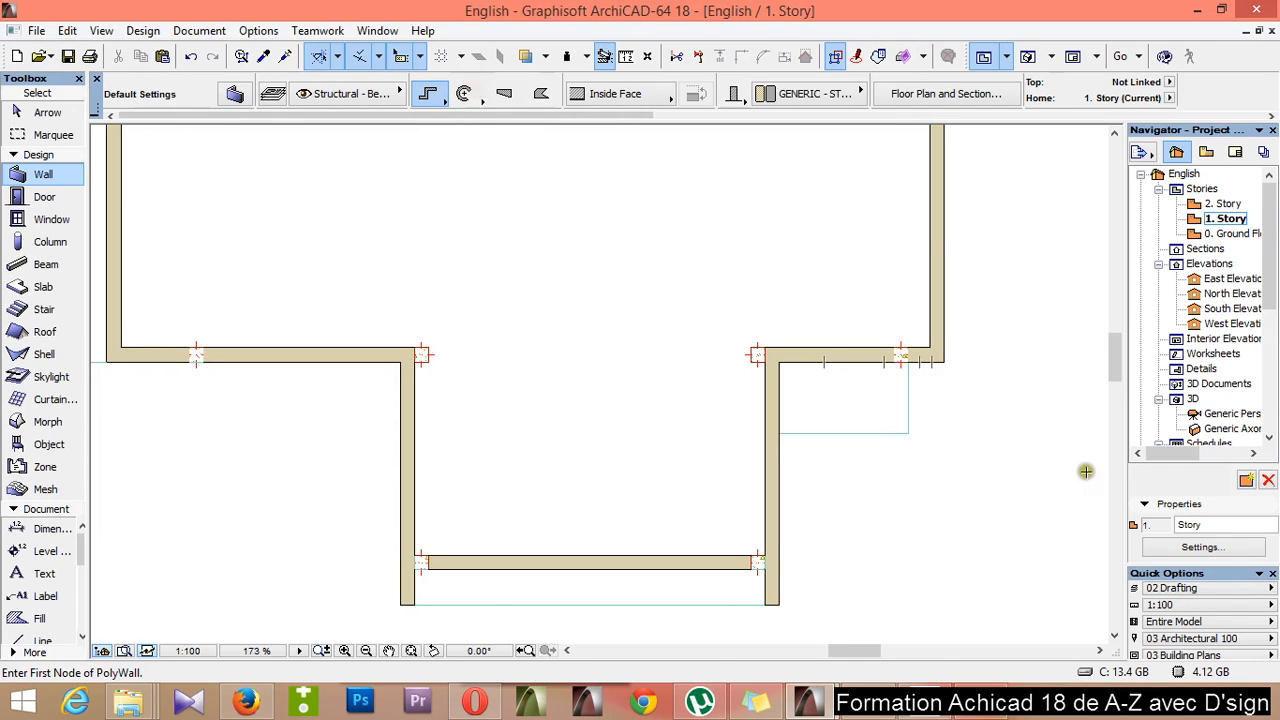
scroll(942, 402, "up", 3)
scroll(942, 402, "up", 2)
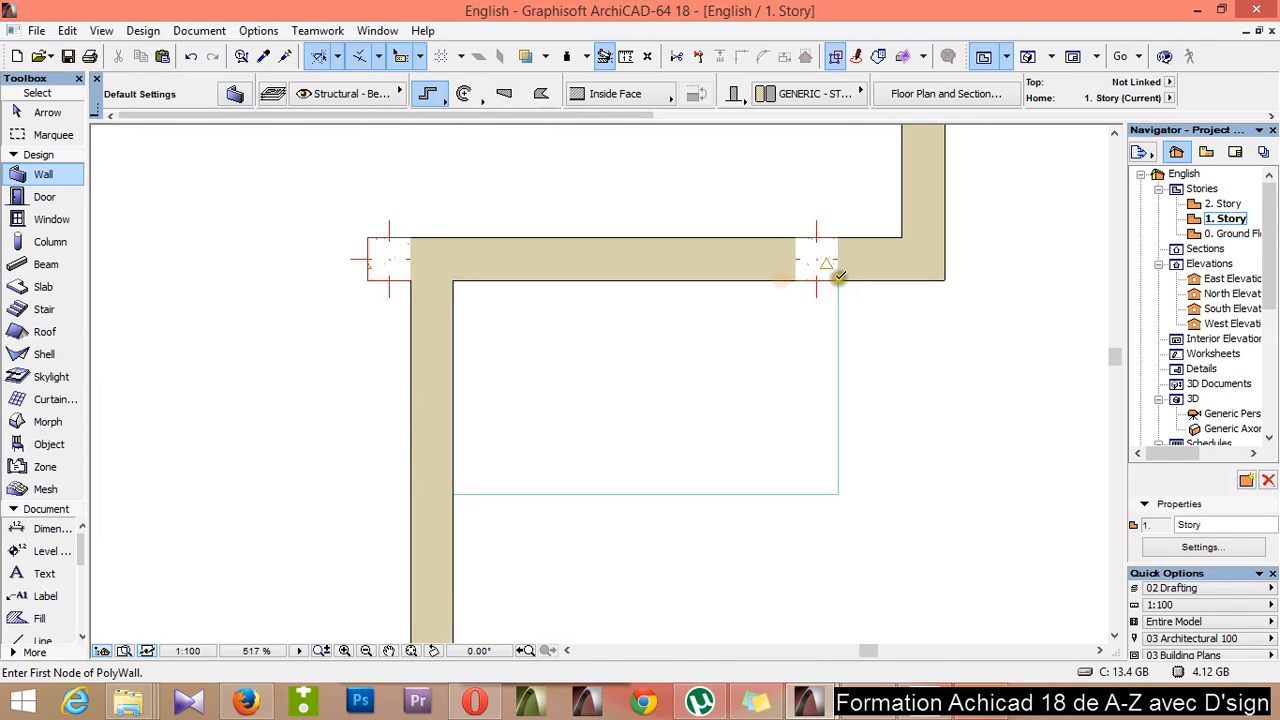
left_click(838, 280)
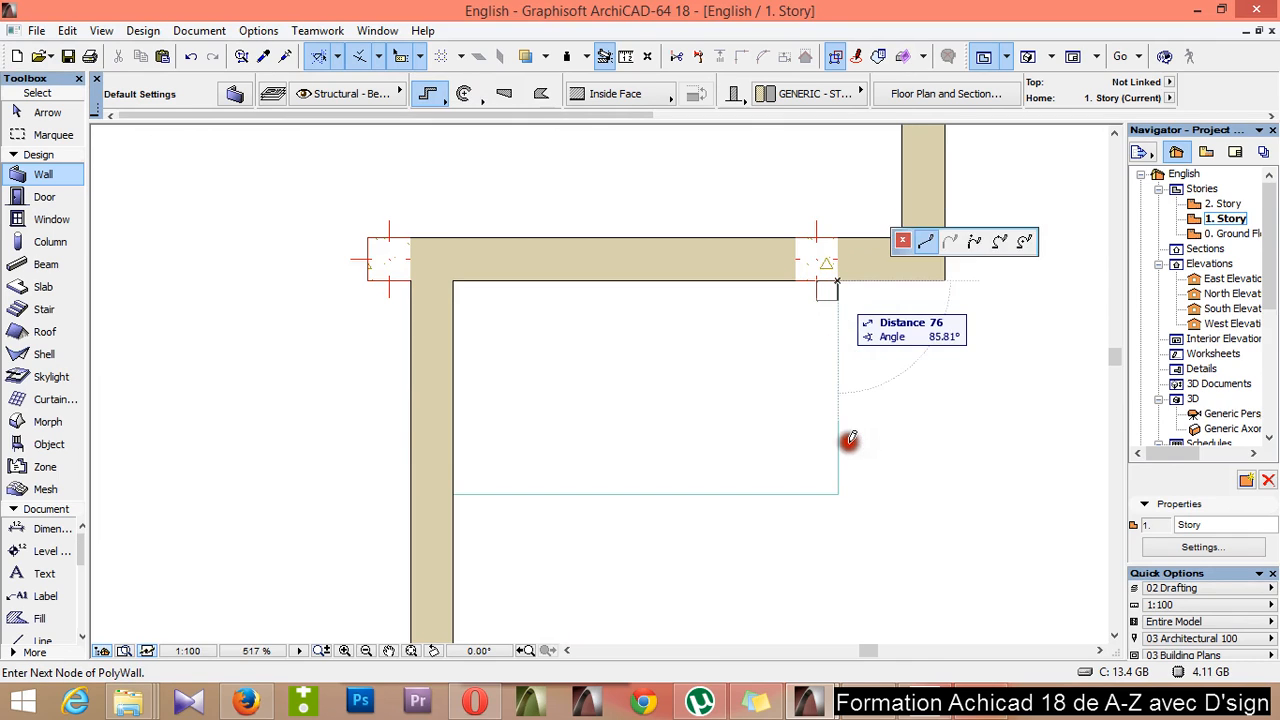
left_click(838, 493)
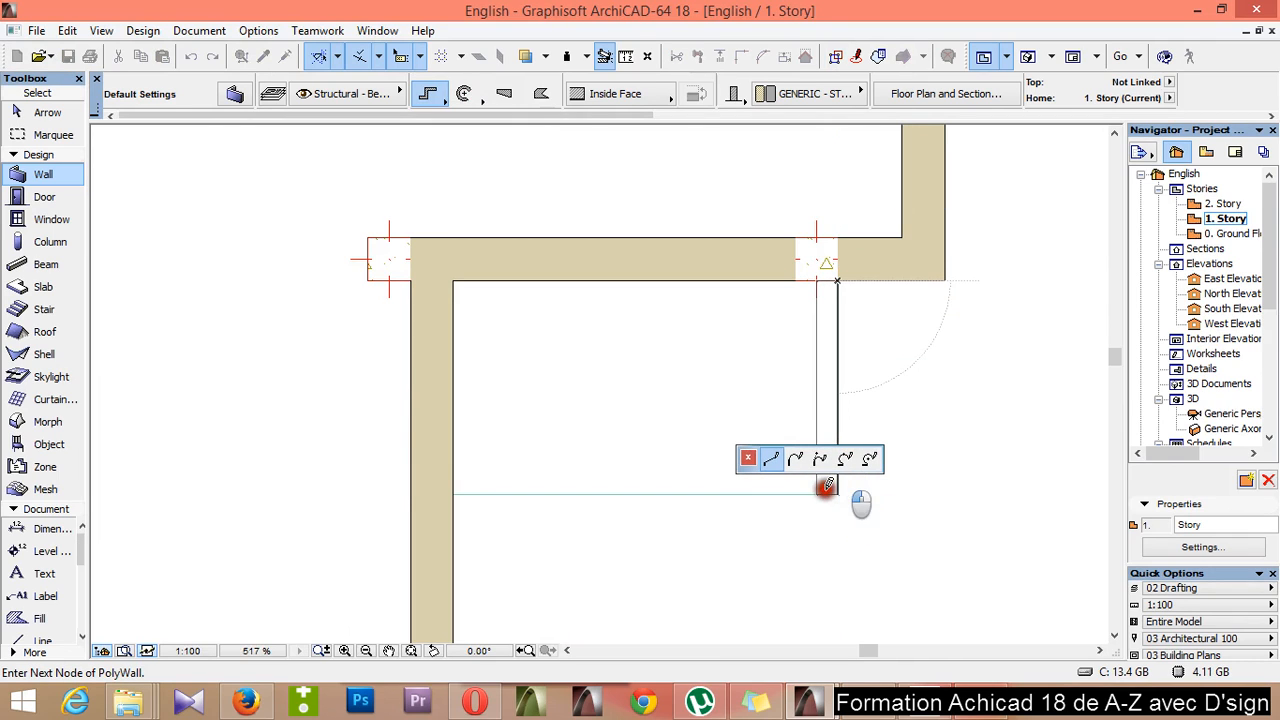
left_click(455, 491)
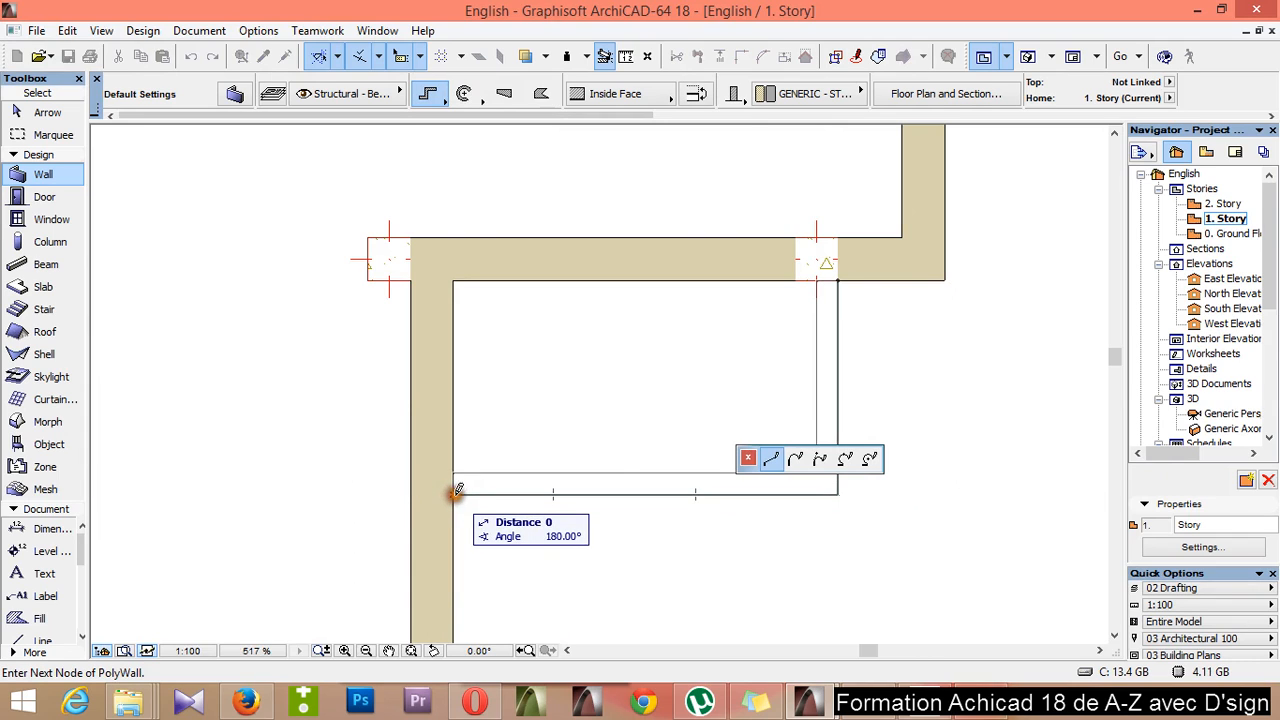
right_click(851, 538)
left_click(875, 502)
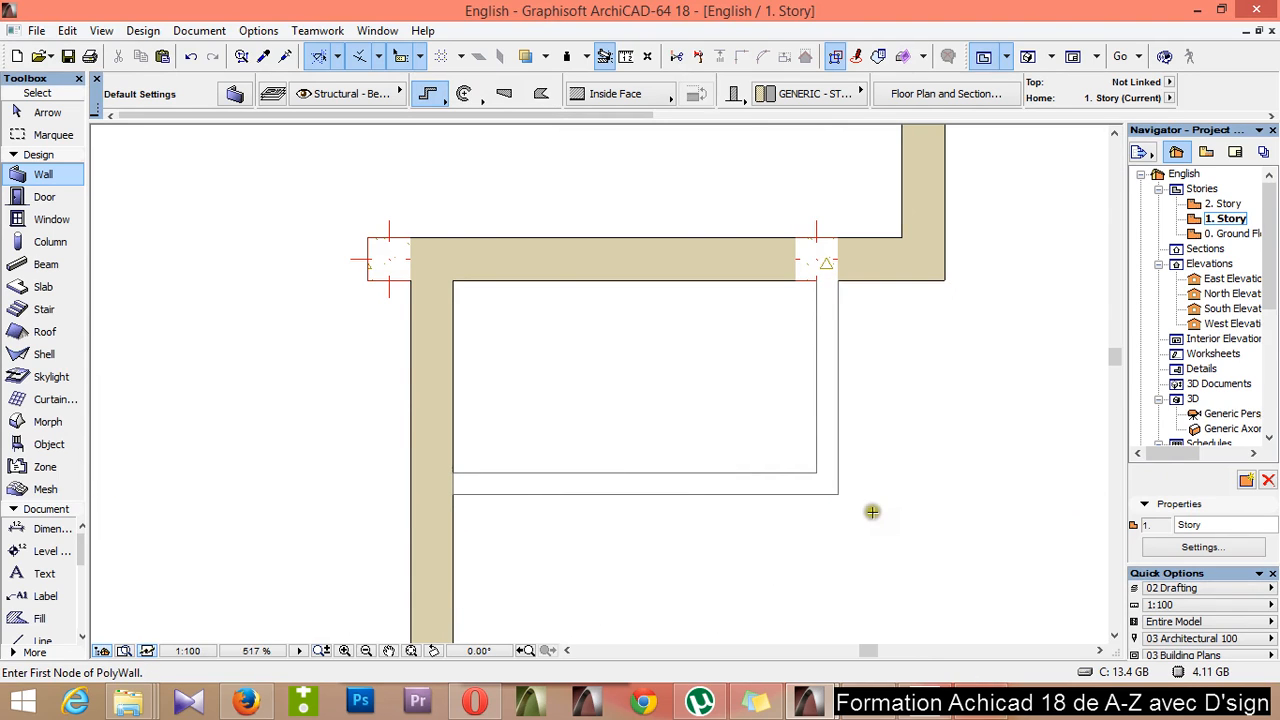
Examine the new low walls around the slab extension in the 3D perspective, and return to the 1. Story plan
key("F3")
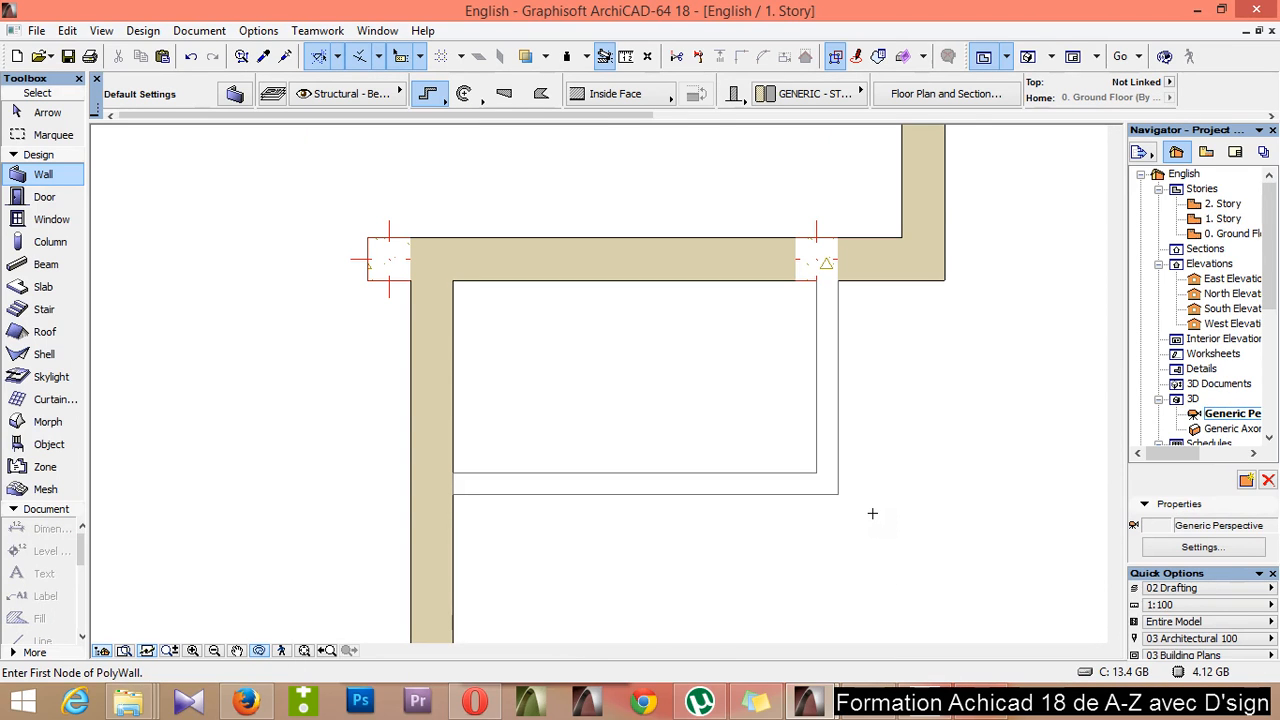
scroll(799, 492, "up", 3)
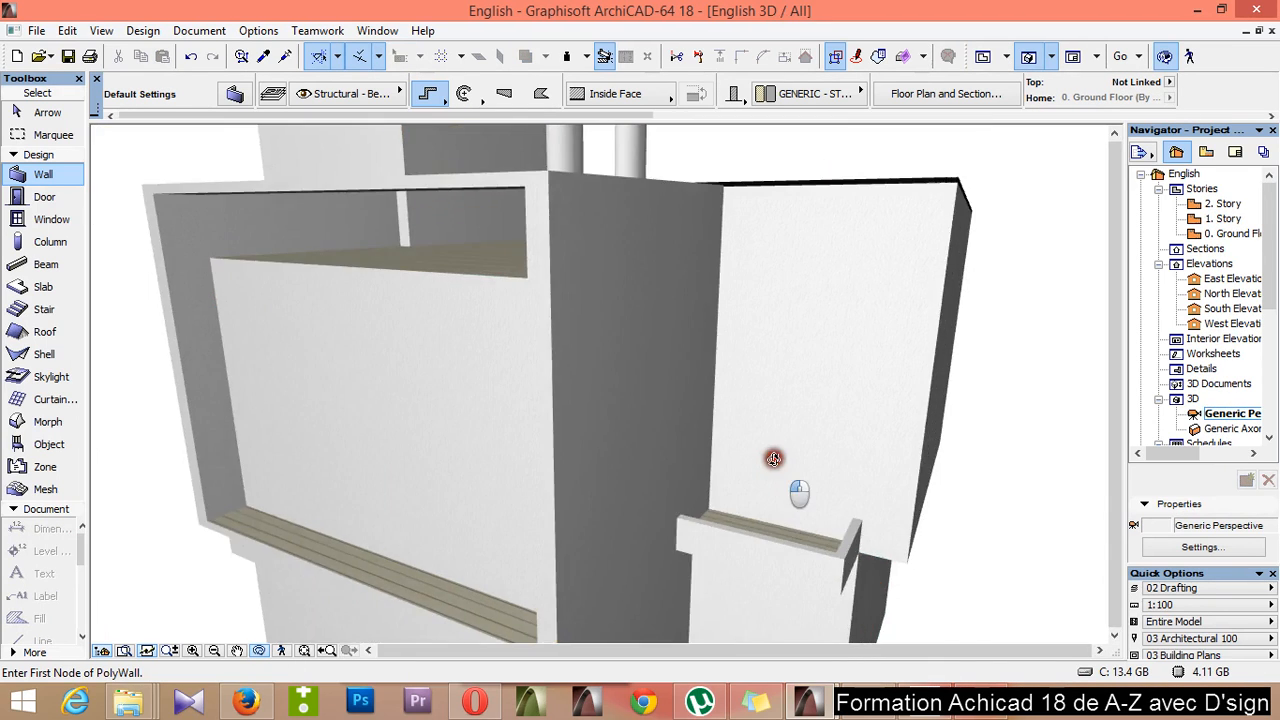
scroll(773, 458, "down", 4)
middle_click_drag(731, 440, 666, 517, "shift")
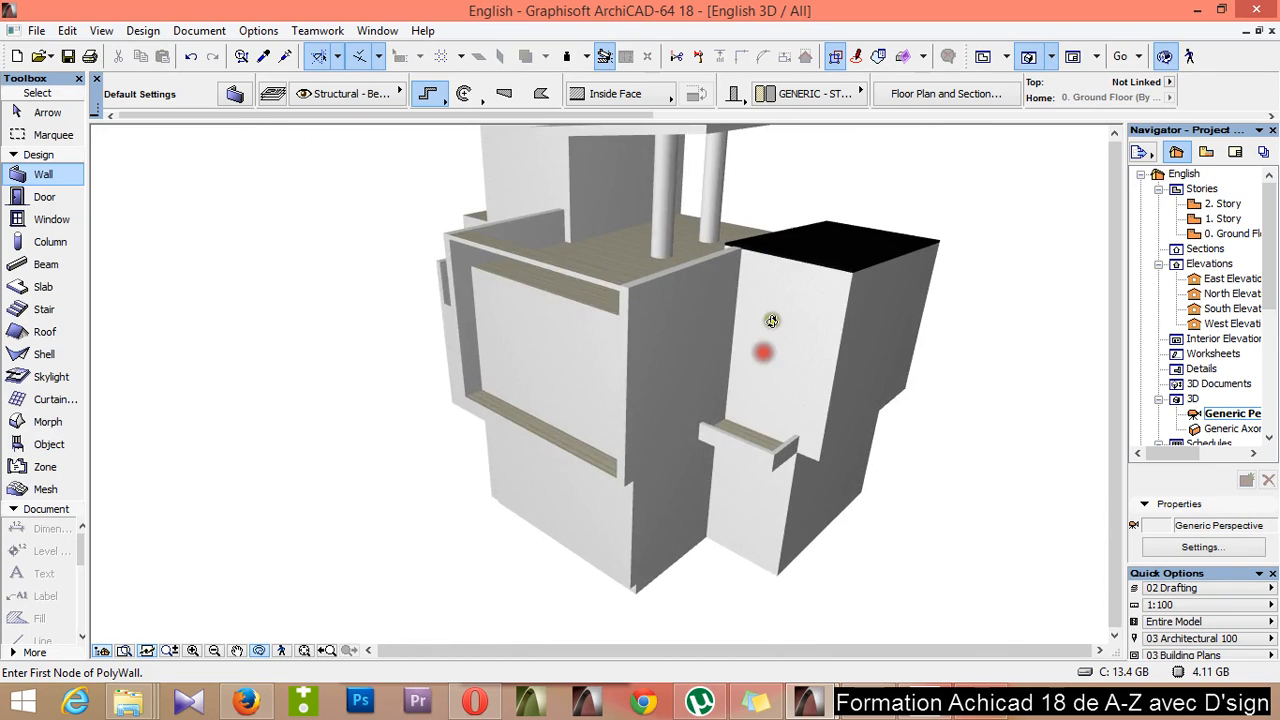
middle_click_drag(772, 277, 746, 310, "shift")
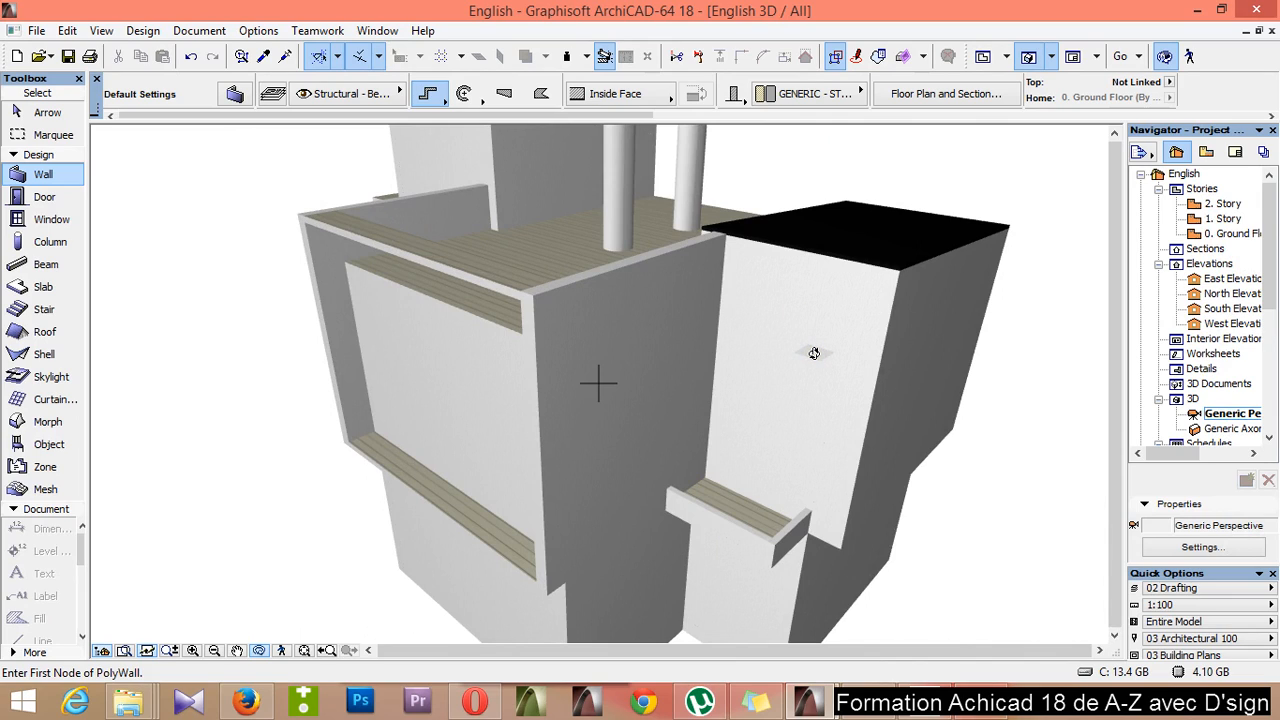
key("F2")
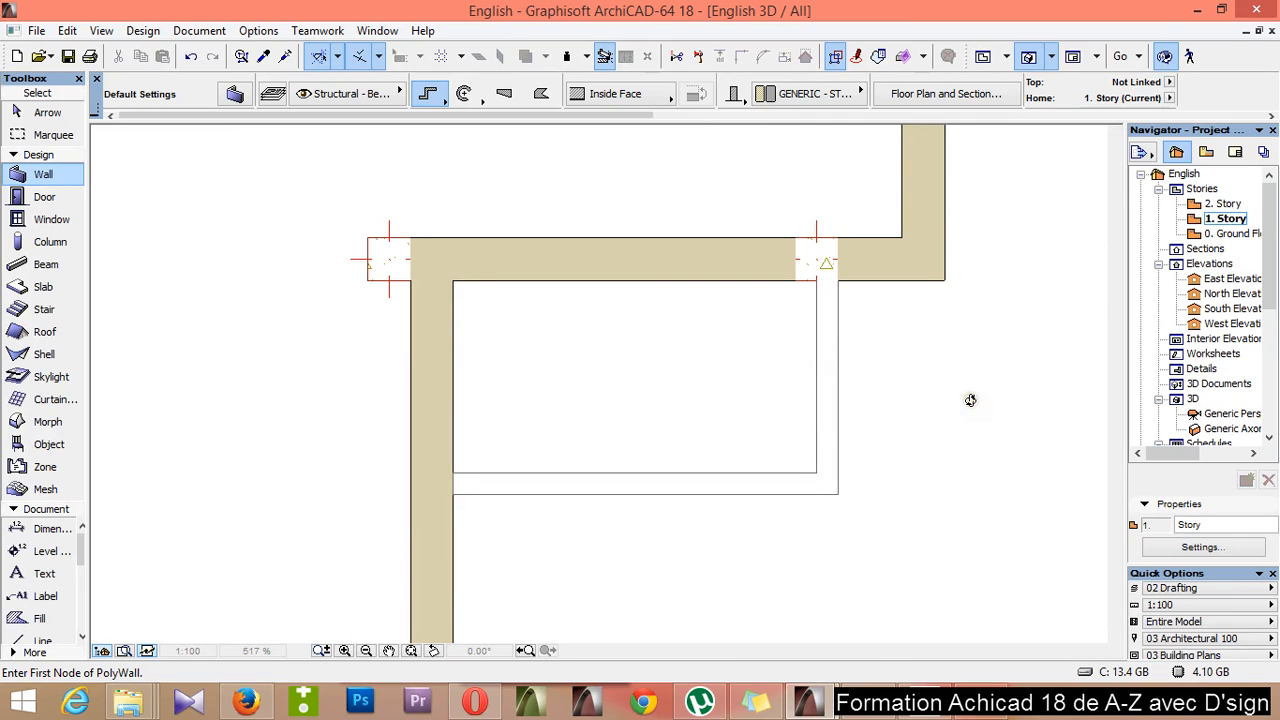
Turn off group suspension, select both low walls around the slab extension and paste a copy of them on 2. Story
scroll(970, 400, "down", 3)
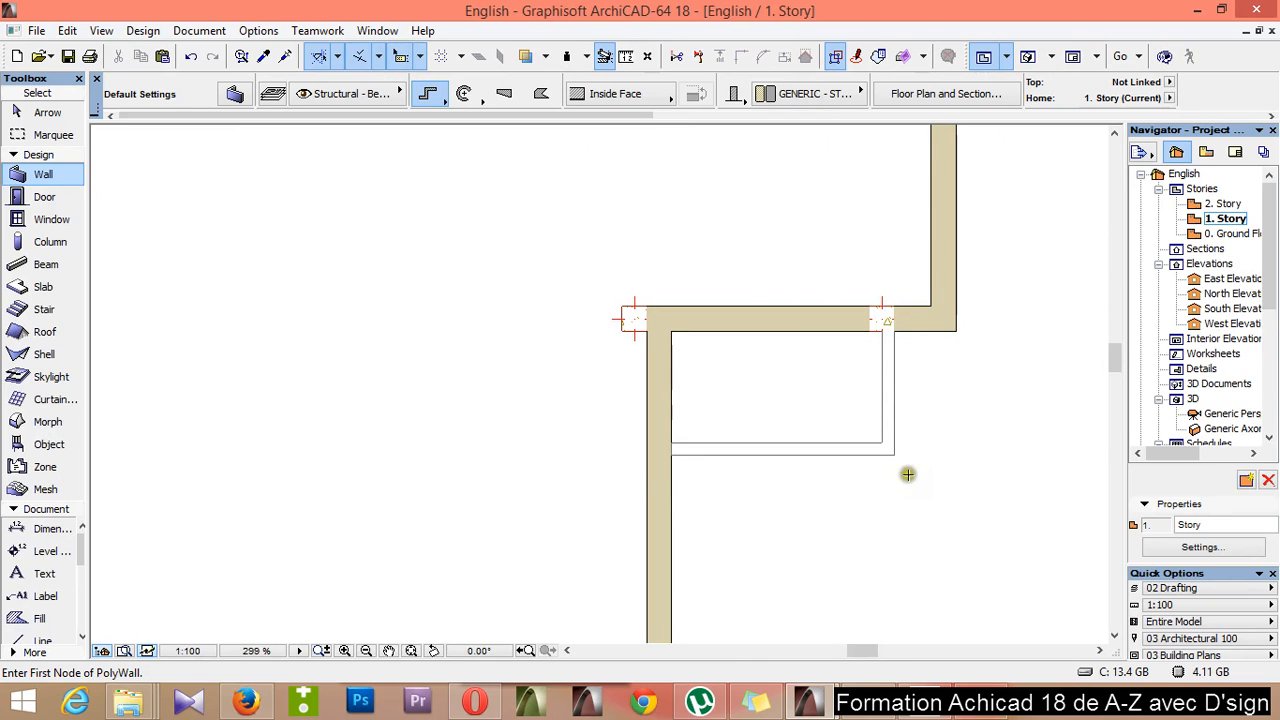
left_click(880, 455, "shift")
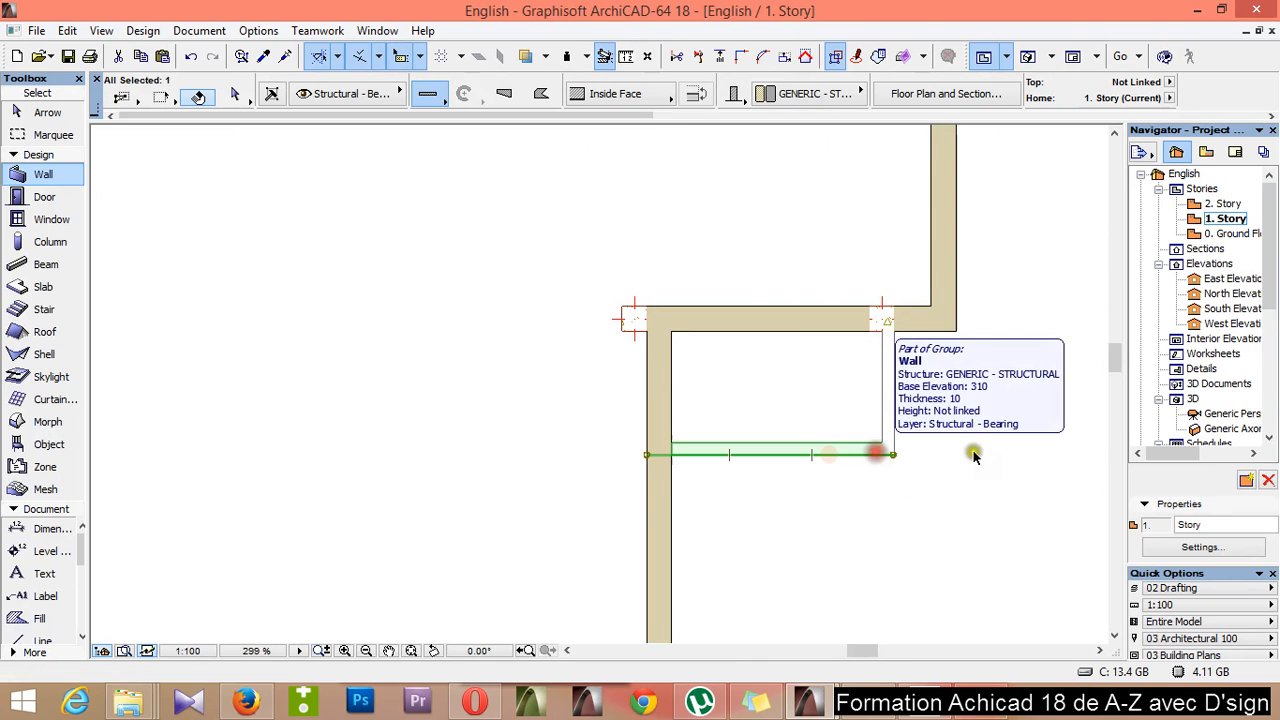
left_click(836, 60)
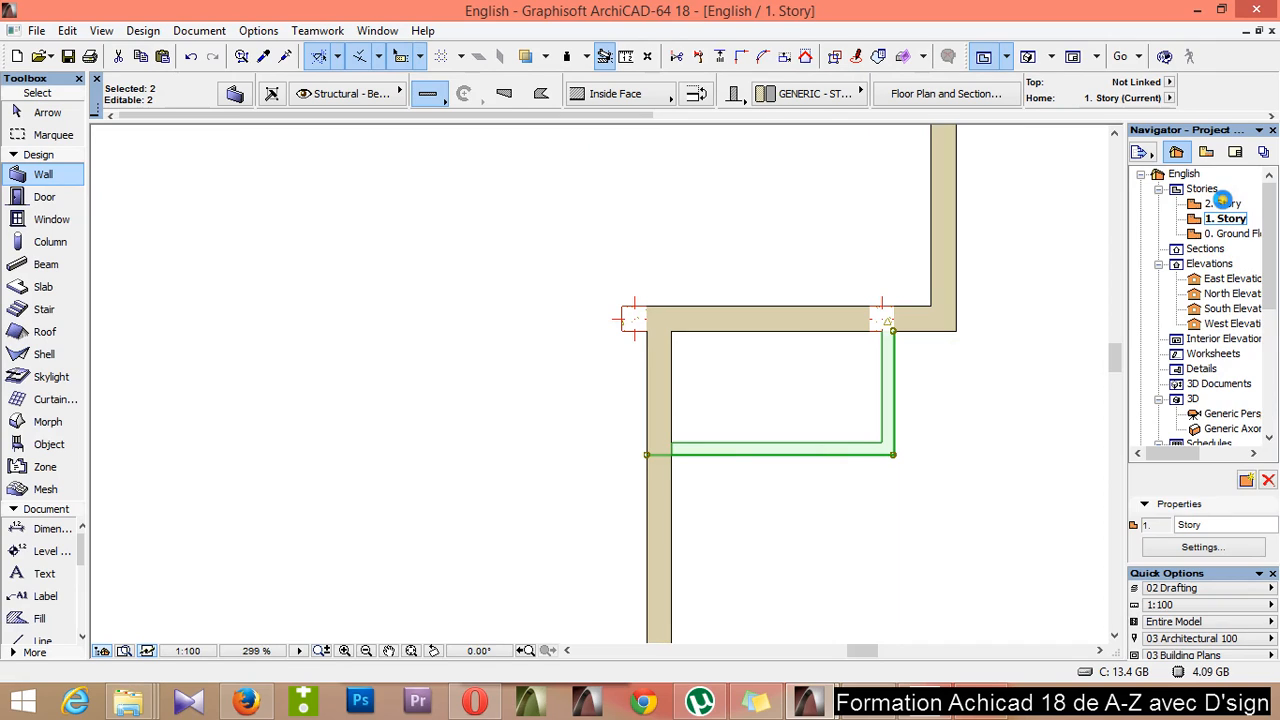
double_click(1210, 204)
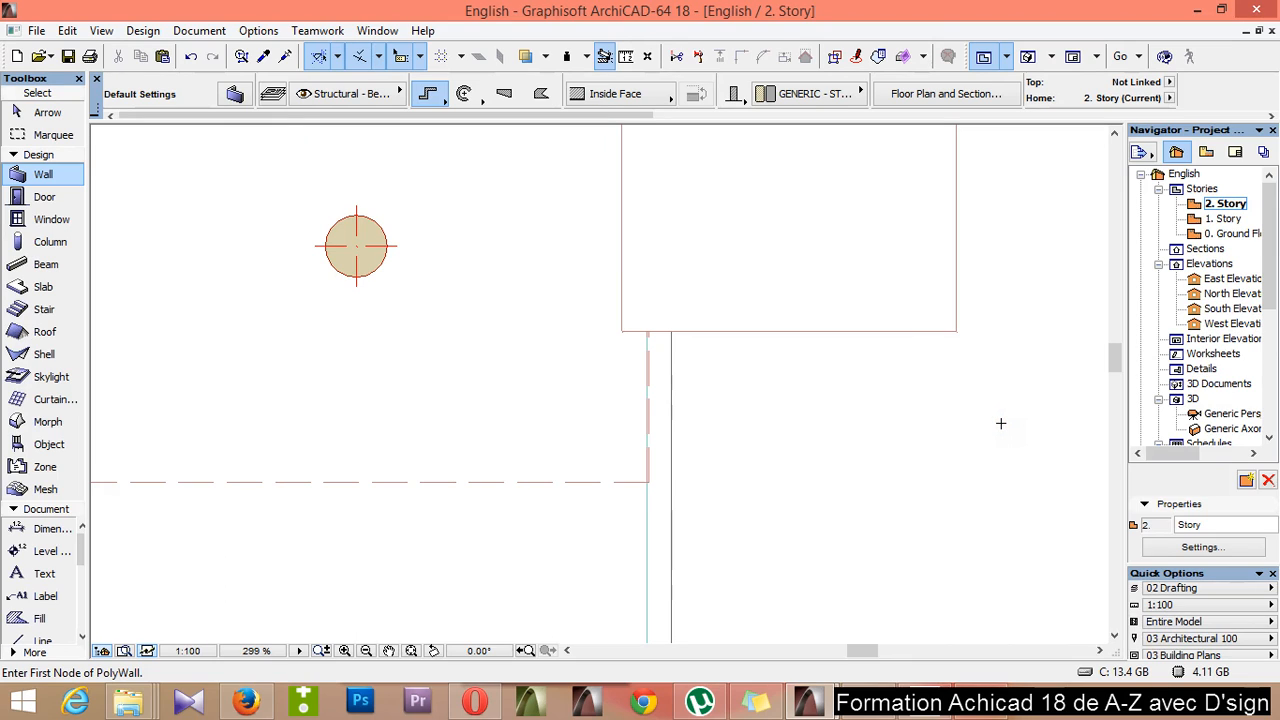
key("ctrl+v")
left_click(1029, 416)
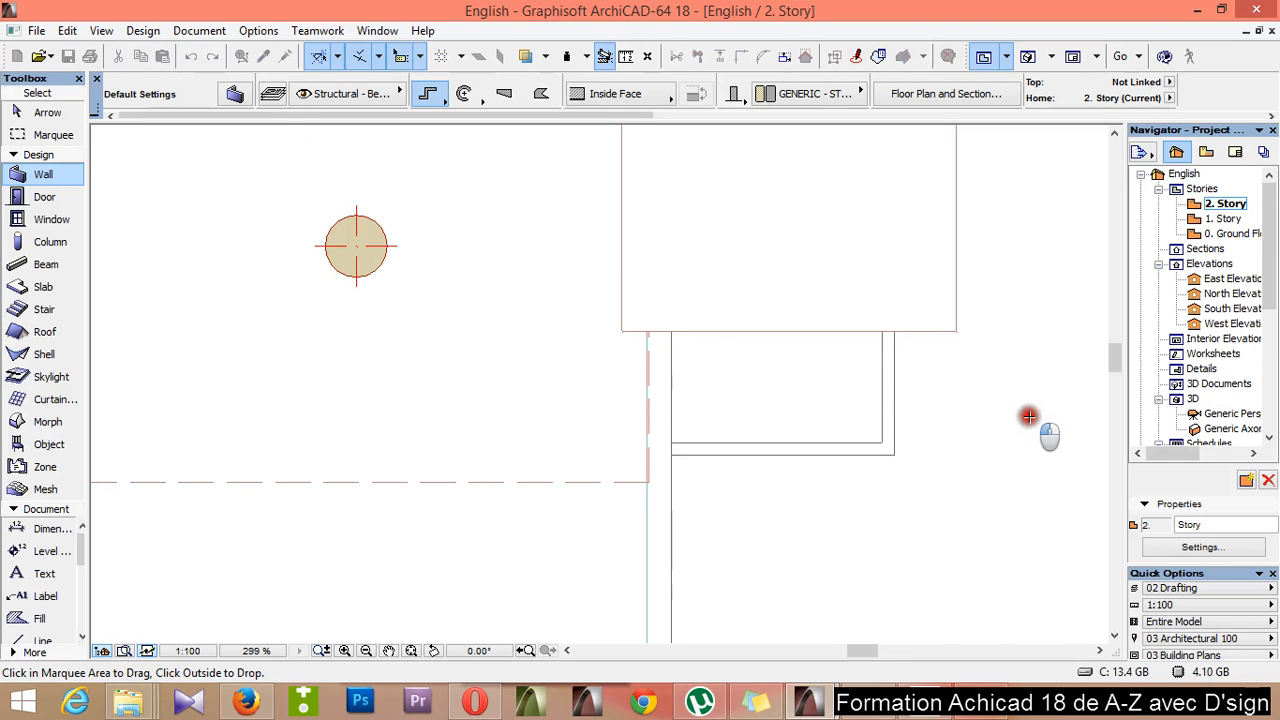
scroll(712, 332, "up", 1)
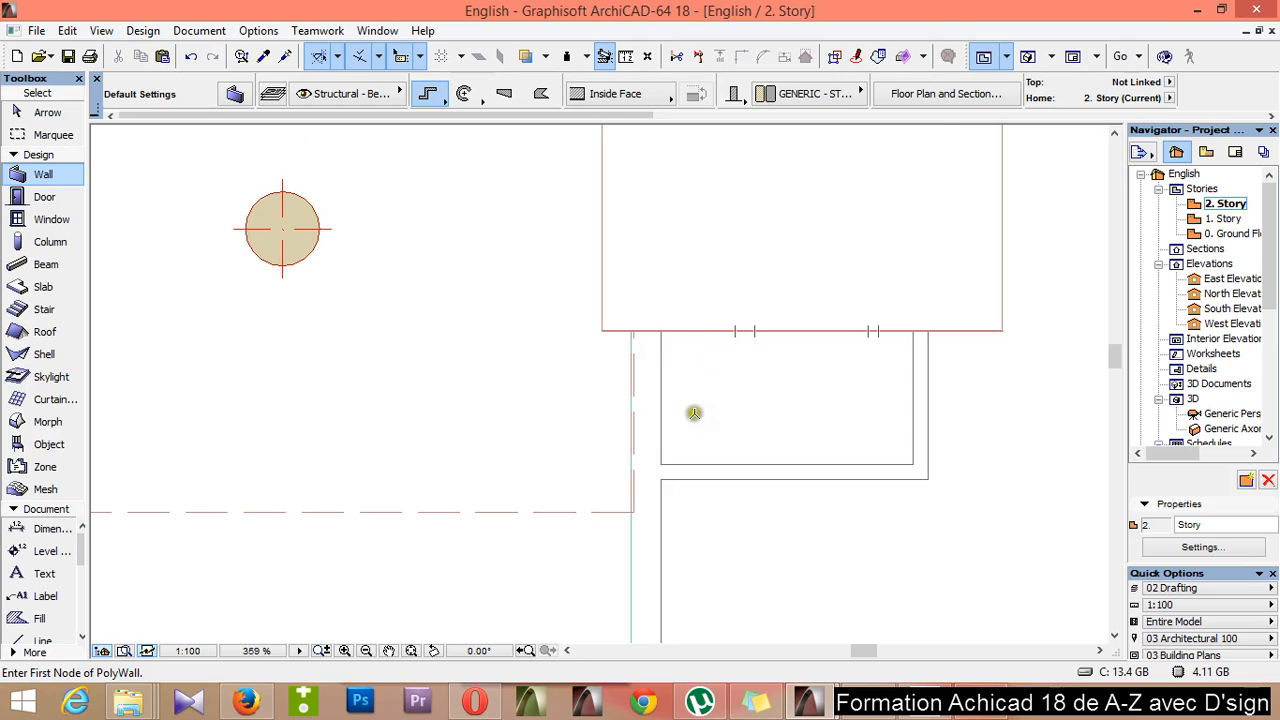
Select the main slab on 2. Story and insert two nodes on its edge, level with the ends of the copied balcony walls
key("shift")
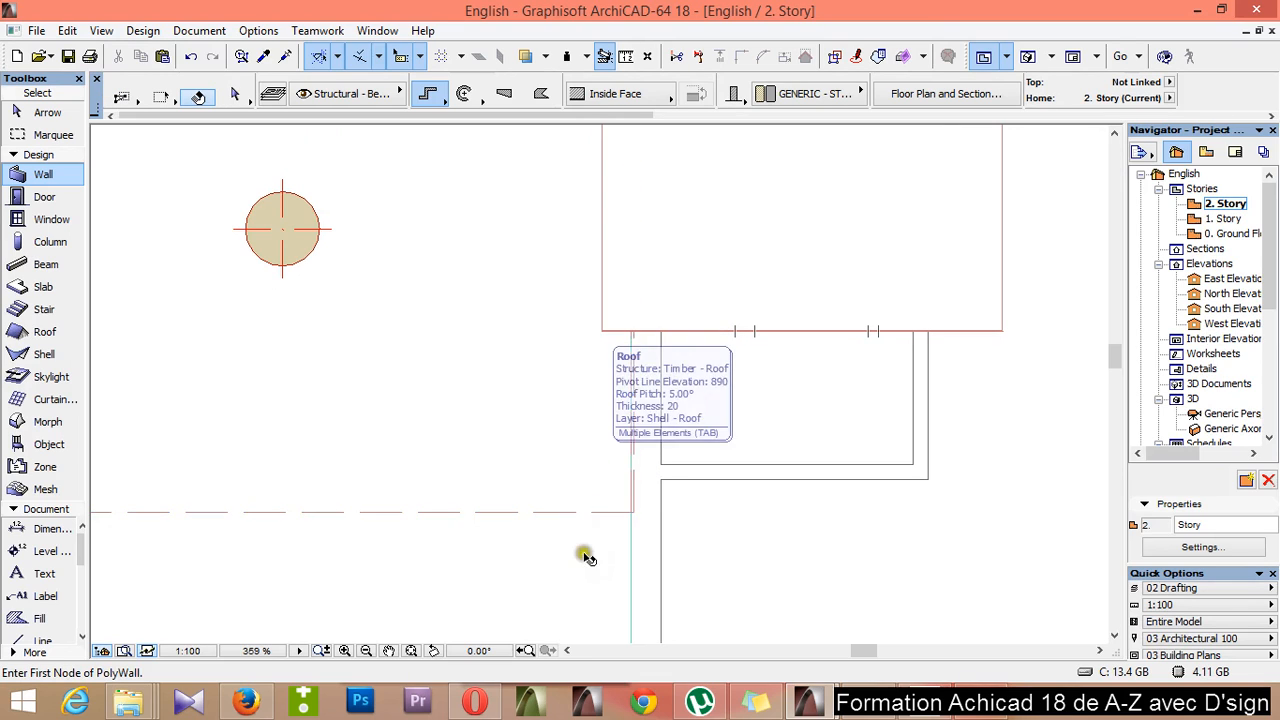
left_click(586, 557, "shift")
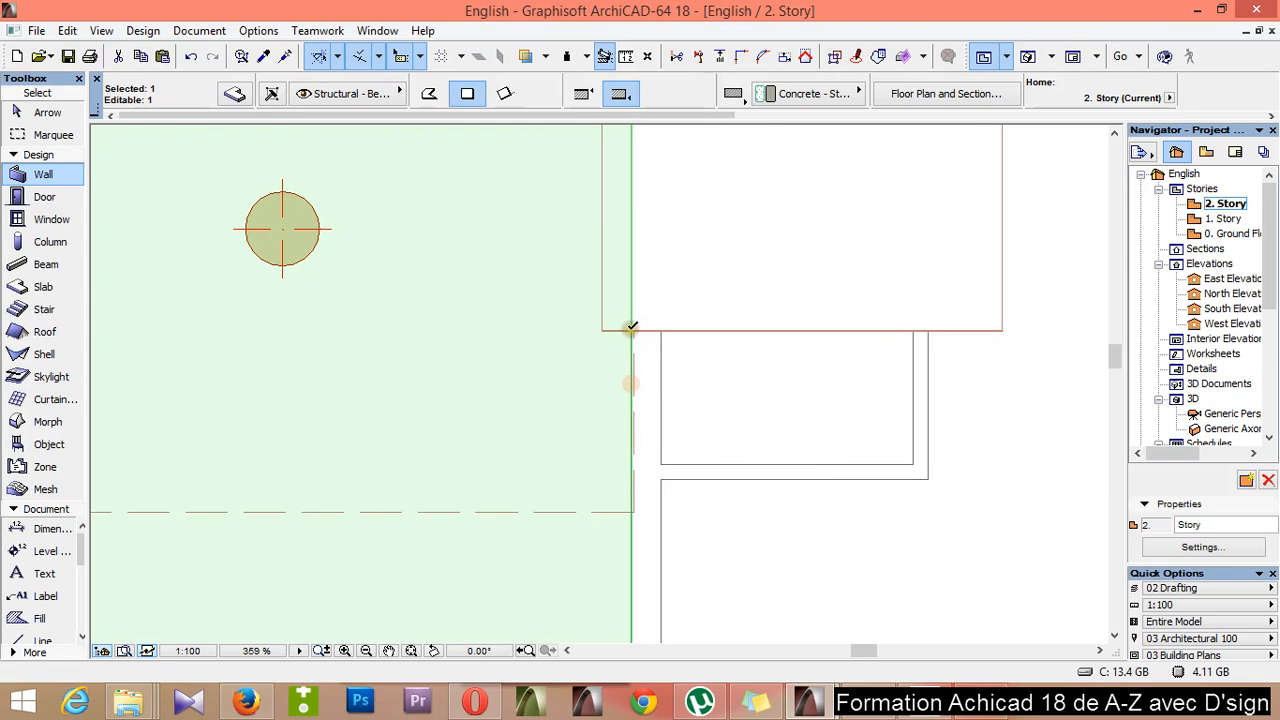
left_click(632, 328)
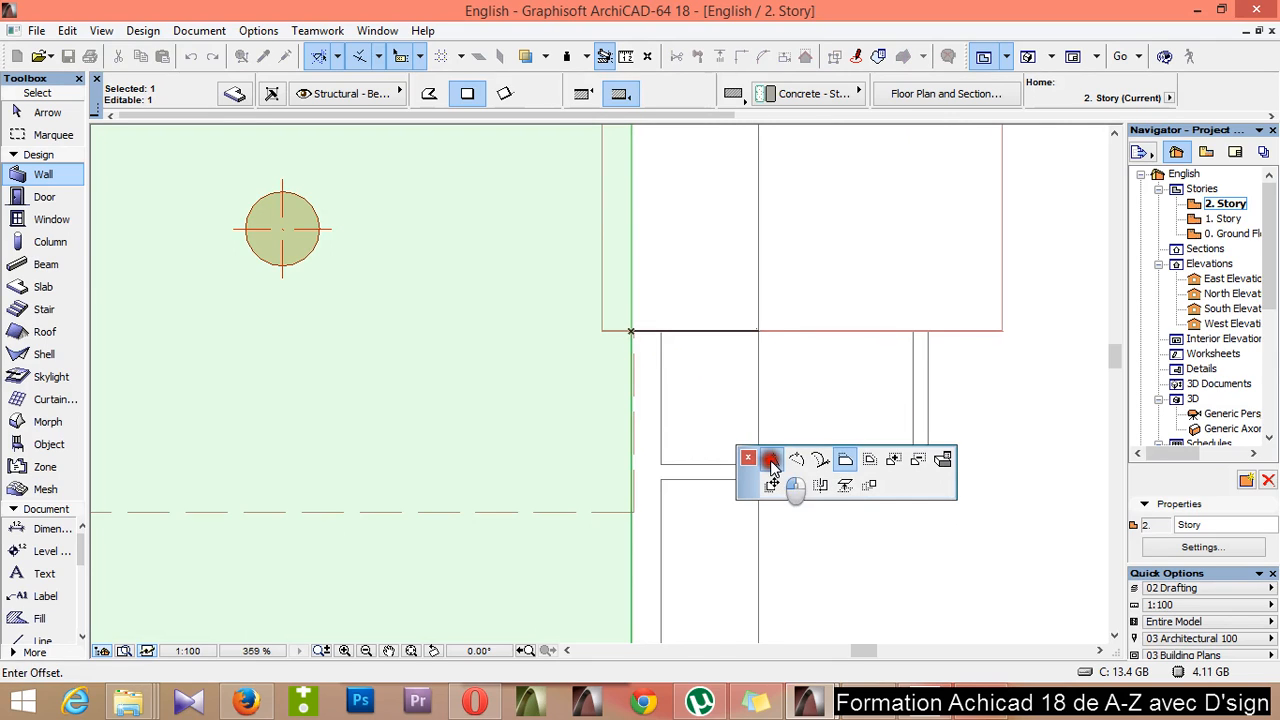
left_click(771, 459)
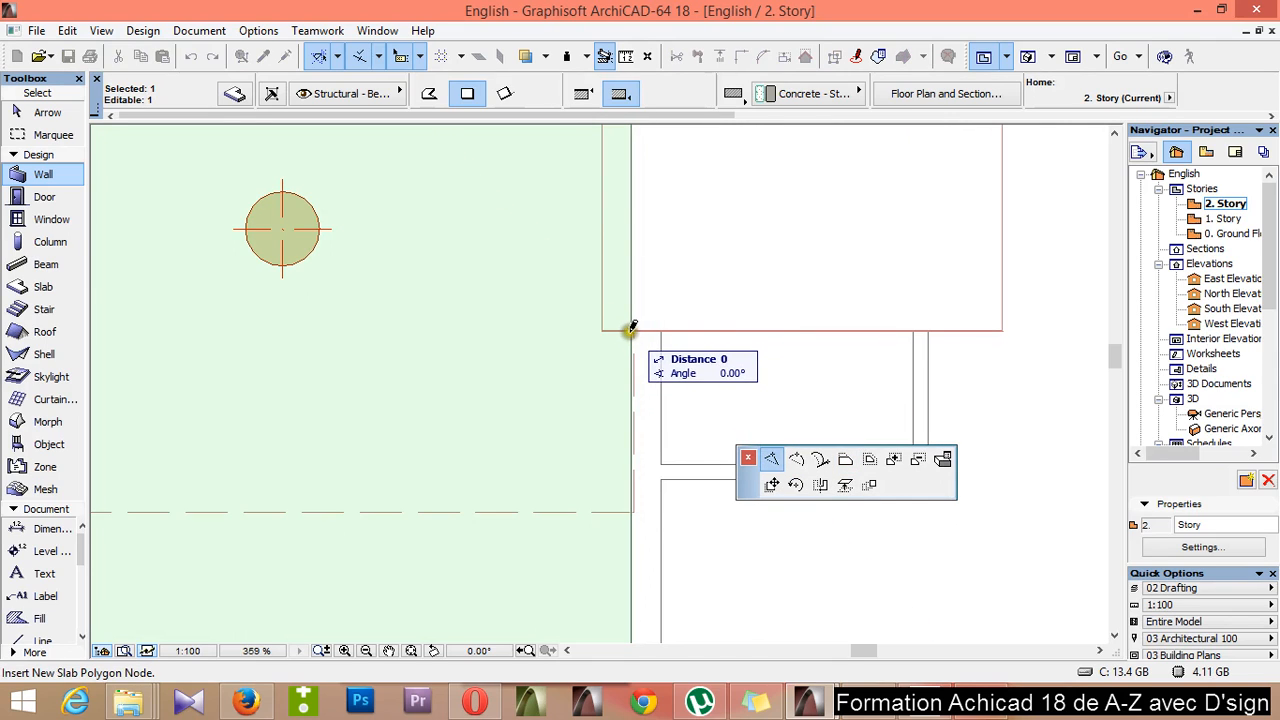
left_click(632, 328)
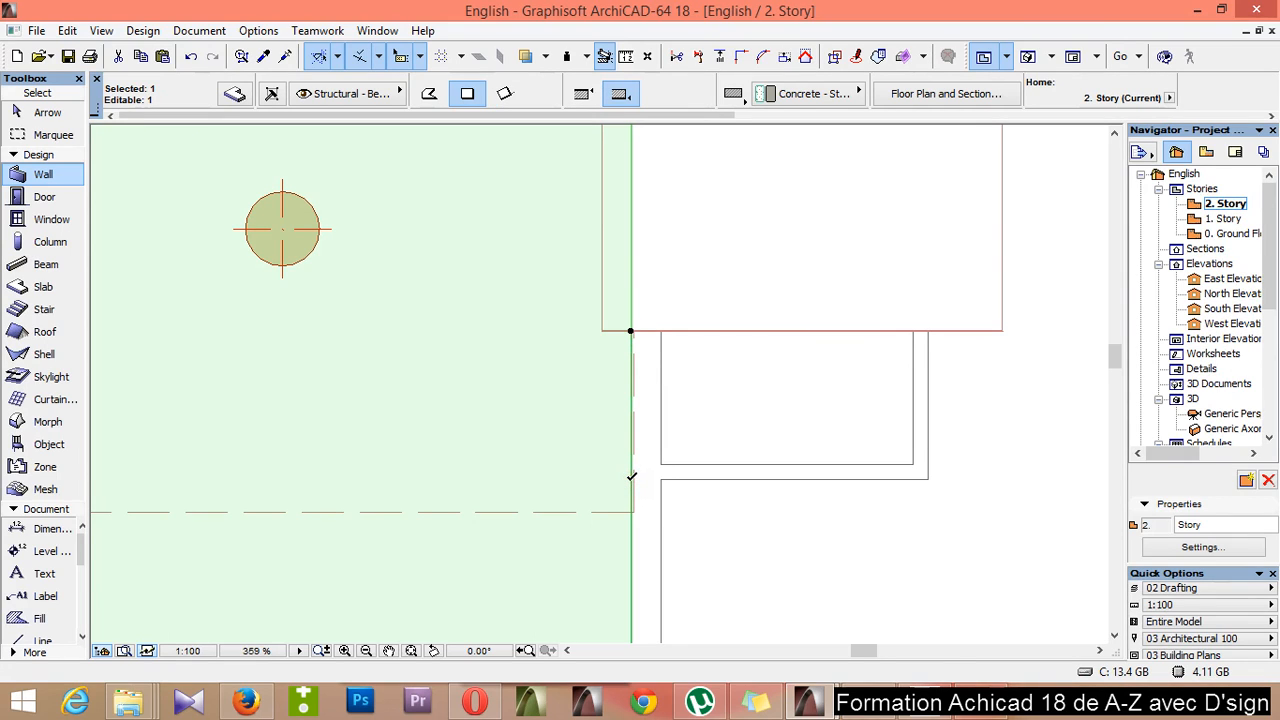
left_click(631, 477)
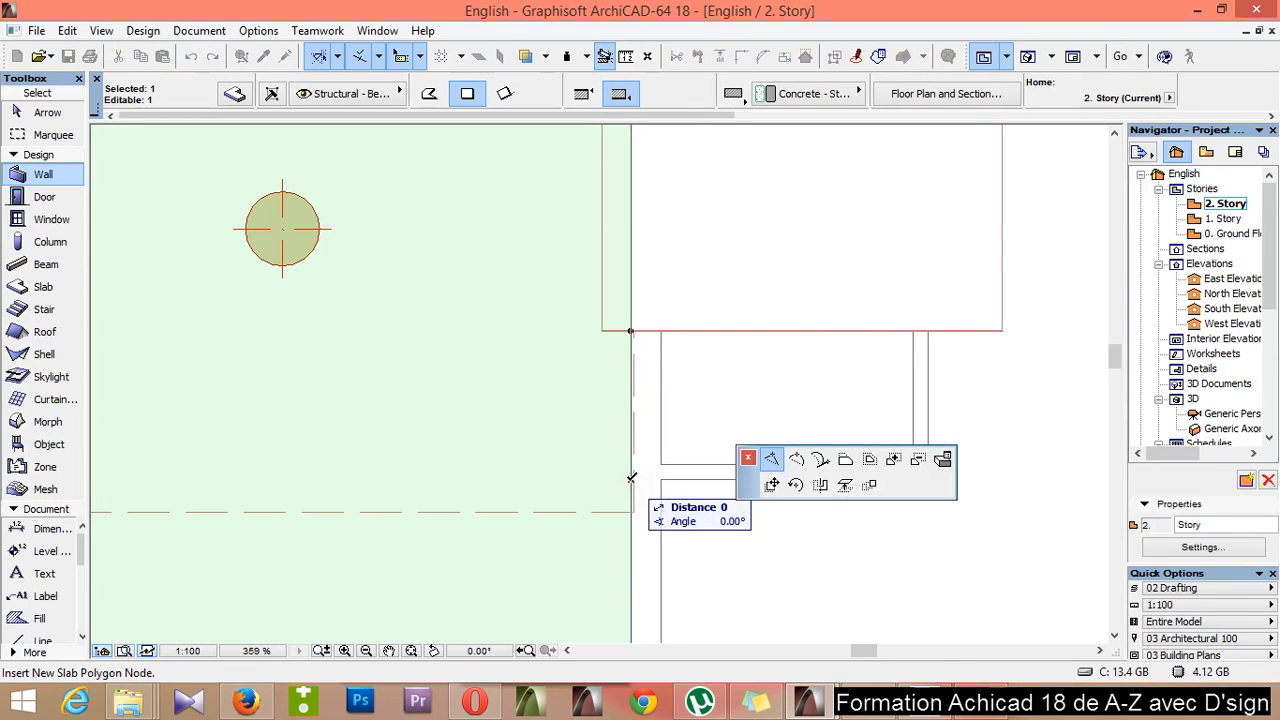
left_click(631, 478)
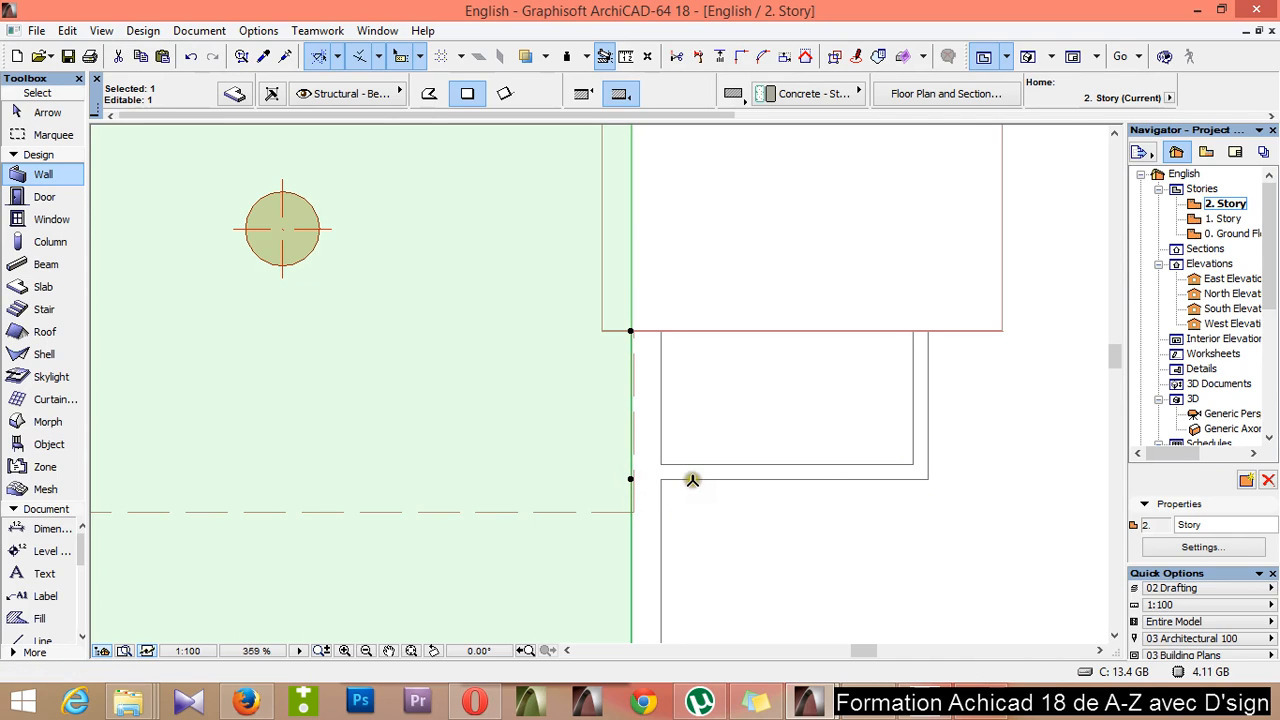
Offset the slab edge between the two new nodes out to the outer face of the copied balcony walls
left_click(650, 440)
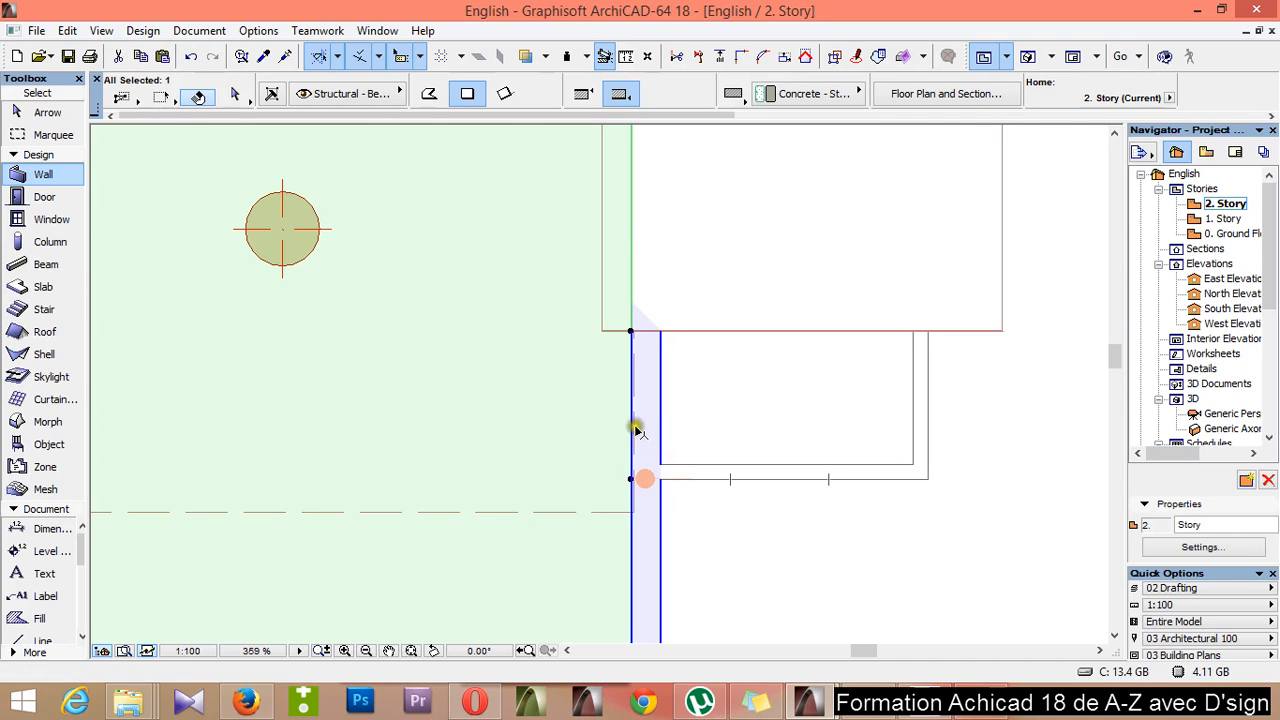
left_click(631, 425)
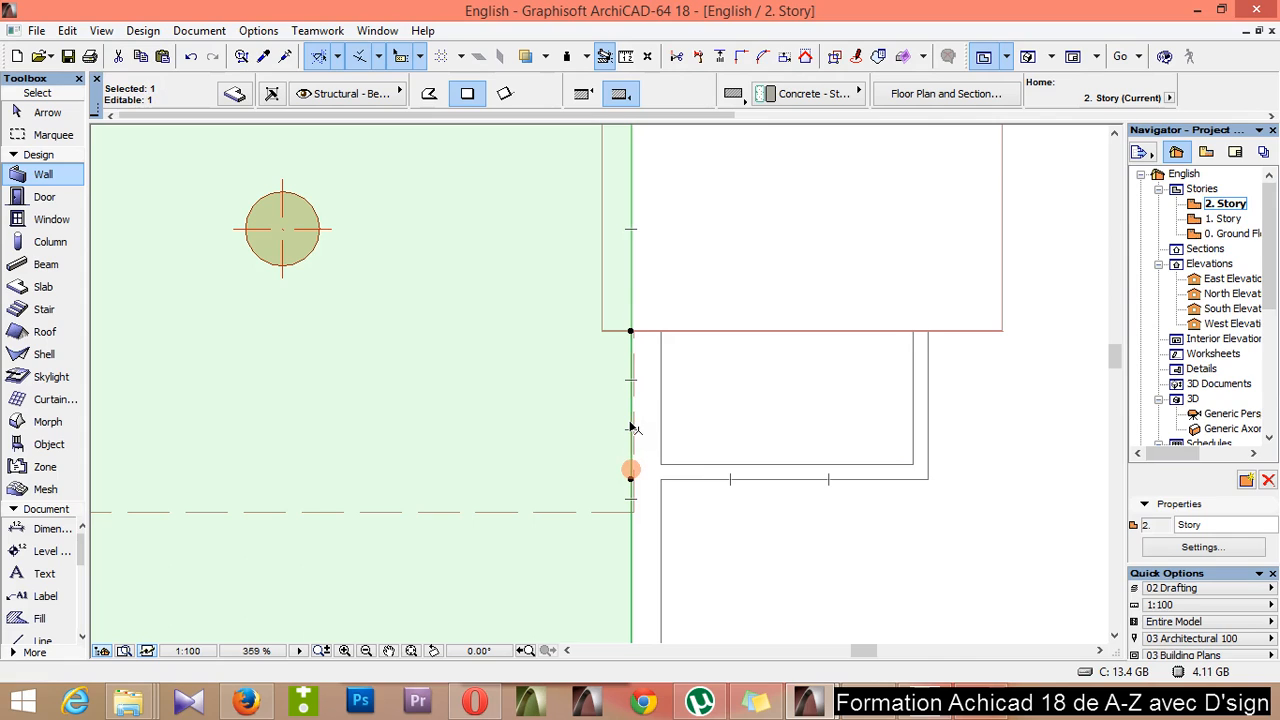
left_click(631, 421)
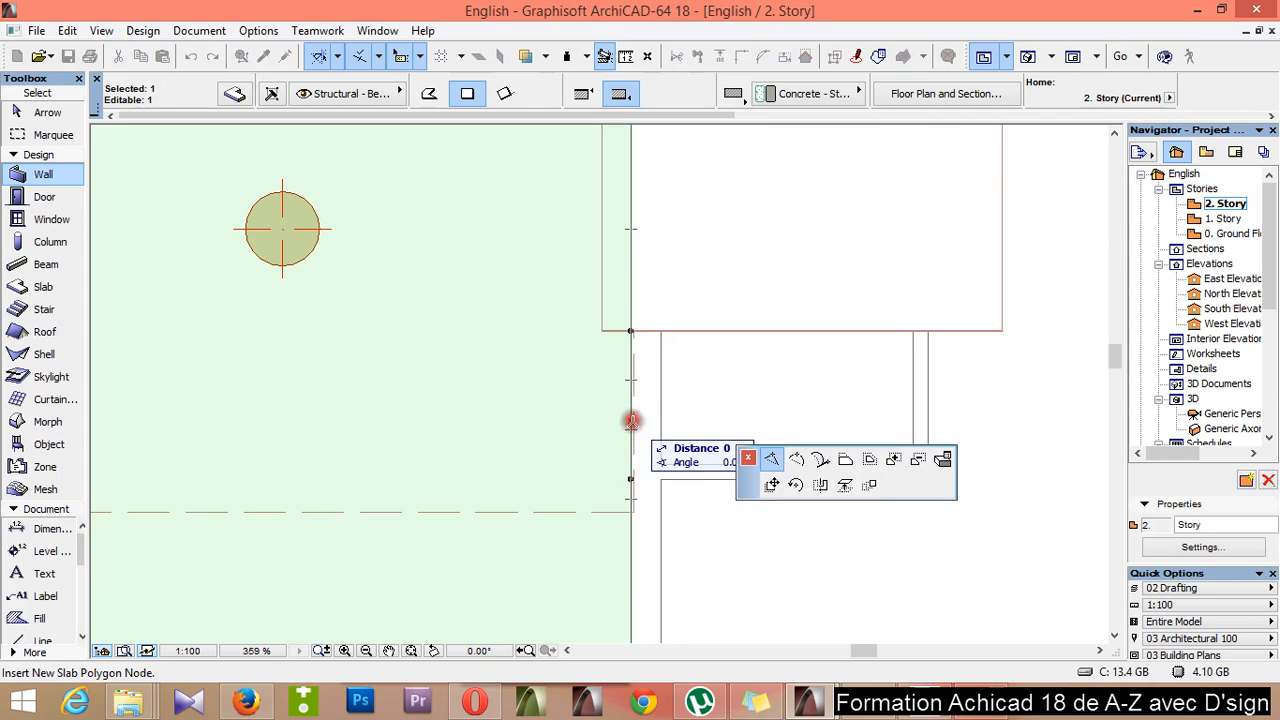
left_click(845, 461)
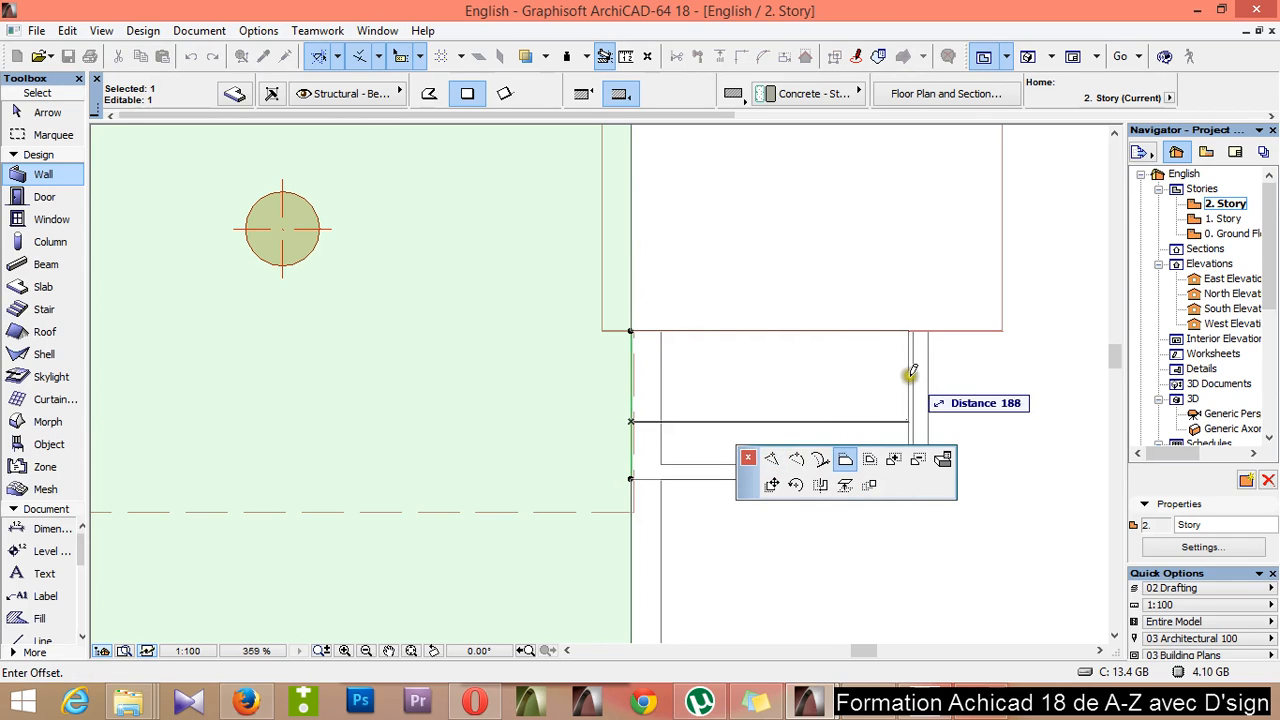
left_click(928, 329)
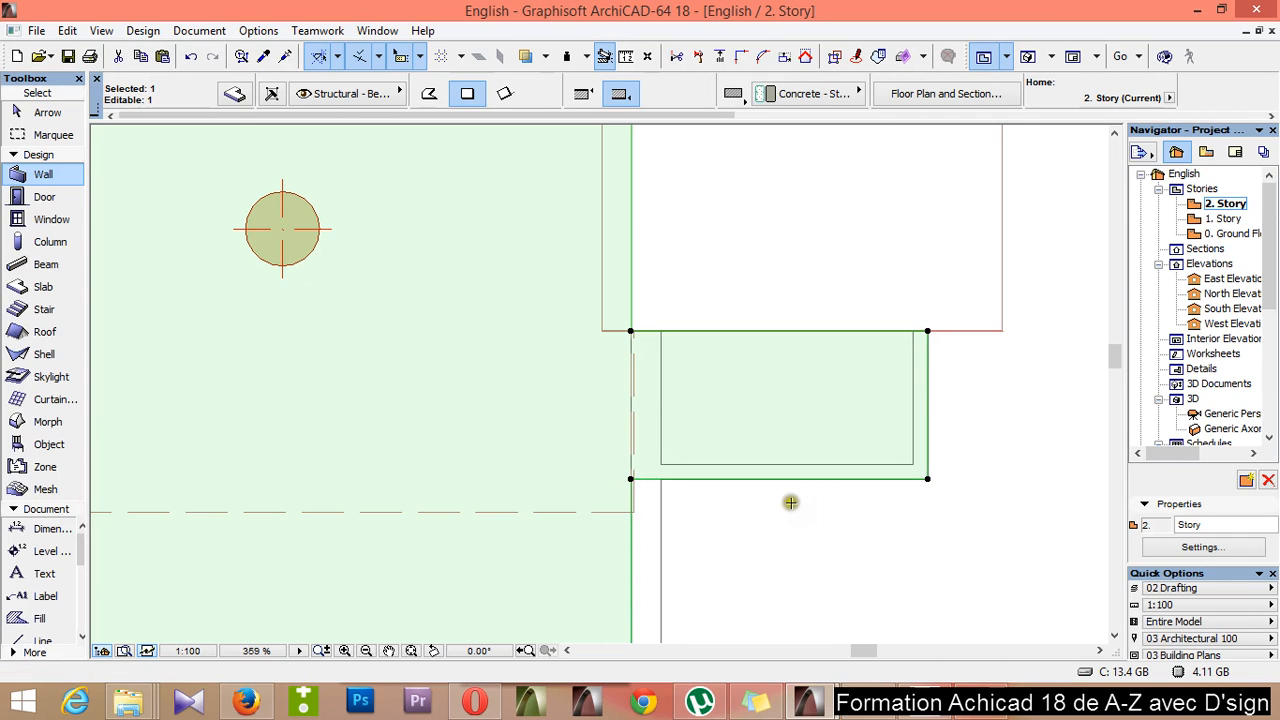
scroll(758, 492, "up", 5)
scroll(540, 440, "up", 4)
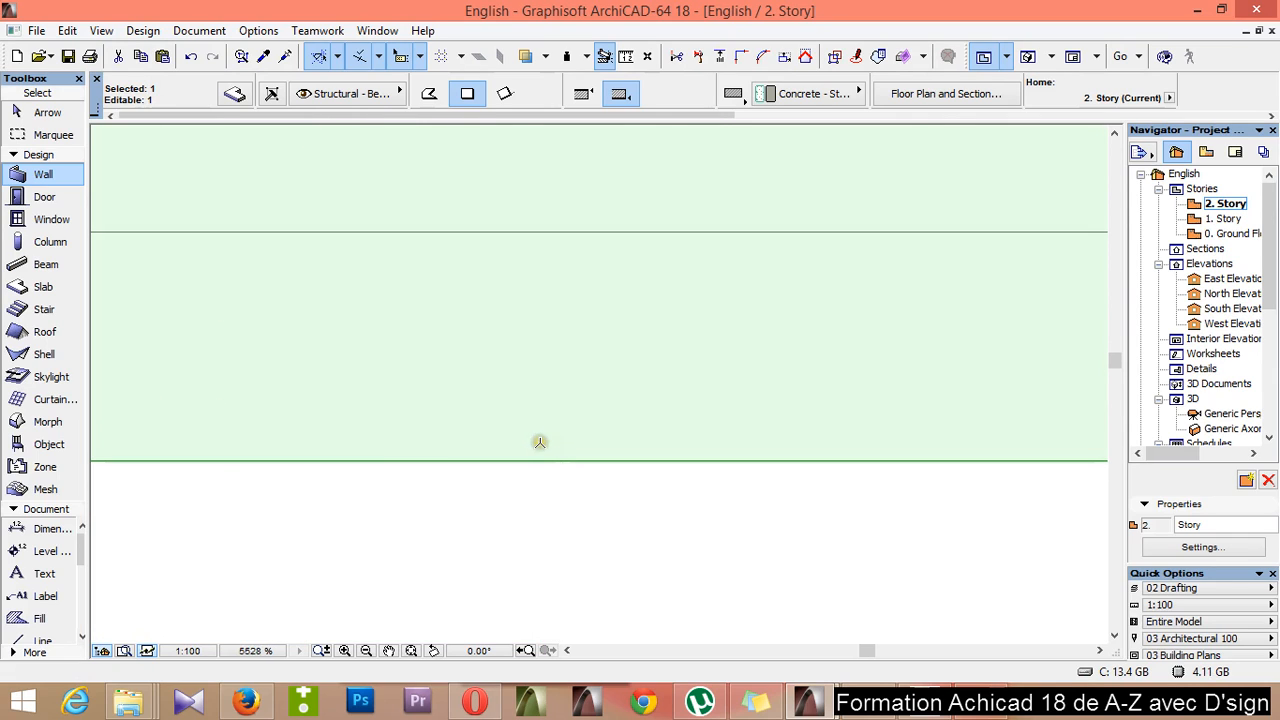
scroll(540, 436, "down", 6)
scroll(556, 420, "down", 3)
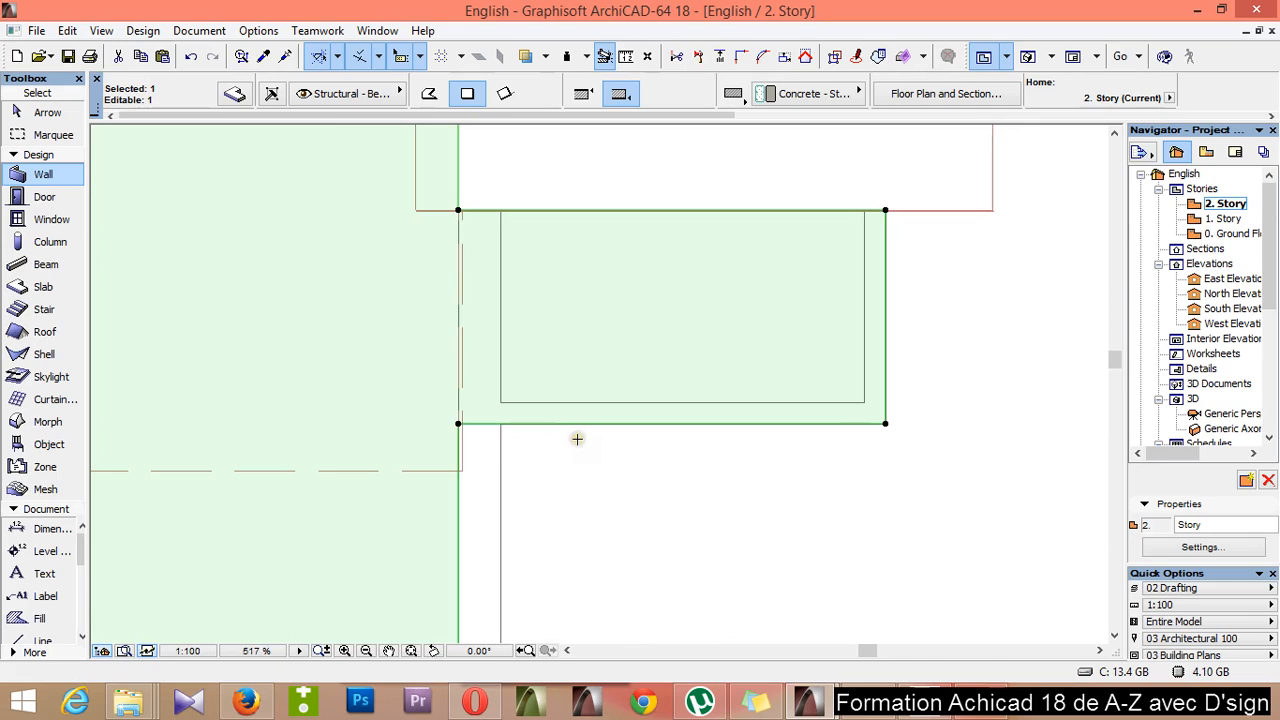
Examine the stacked balconies and the opposite side of the house in the 3D perspective, and return to the floor plan
key("F3")
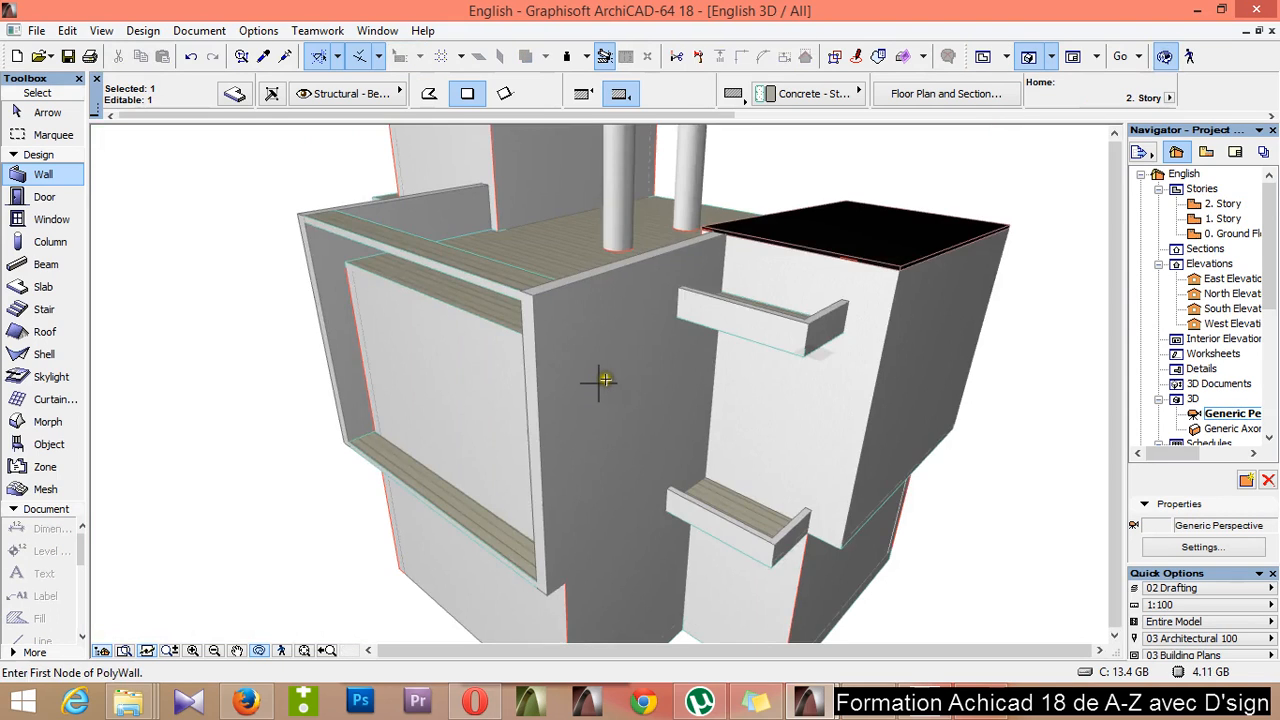
middle_click_drag(769, 418, 978, 445, "shift")
scroll(504, 407, "up", 3)
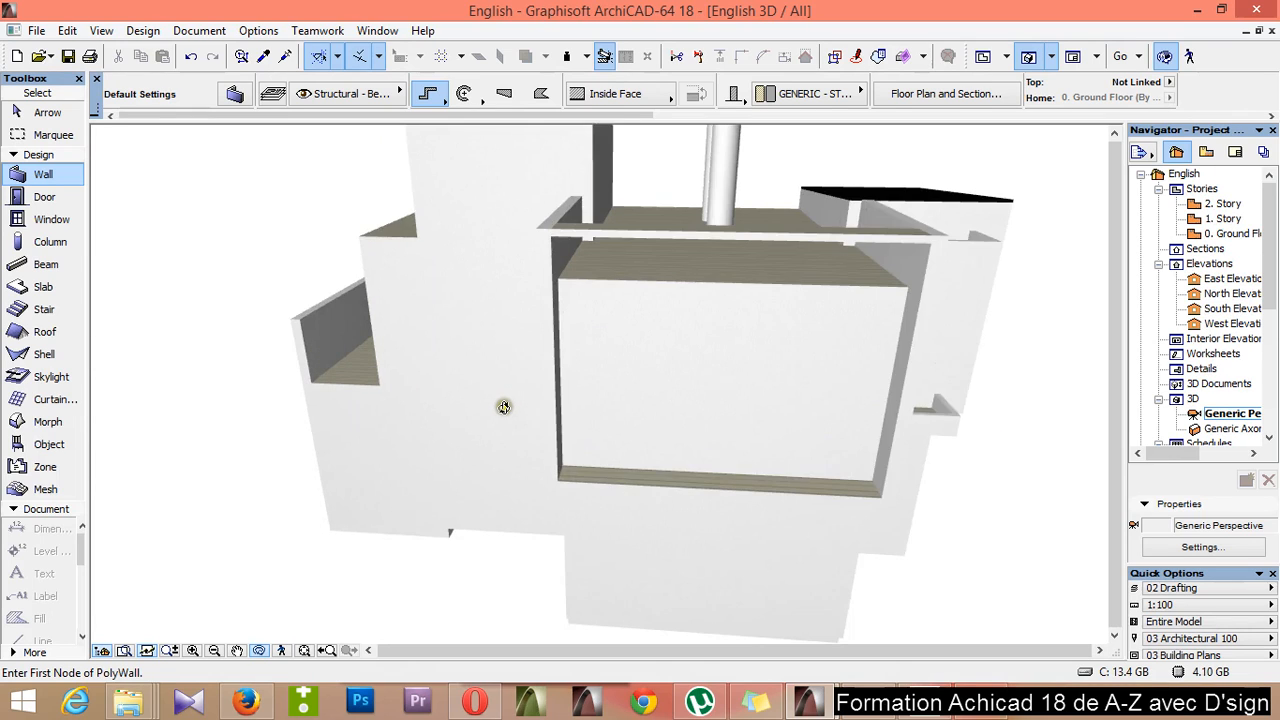
middle_click_drag(507, 404, 352, 417, "shift")
scroll(484, 421, "up", 2)
left_click_drag(486, 420, 689, 387)
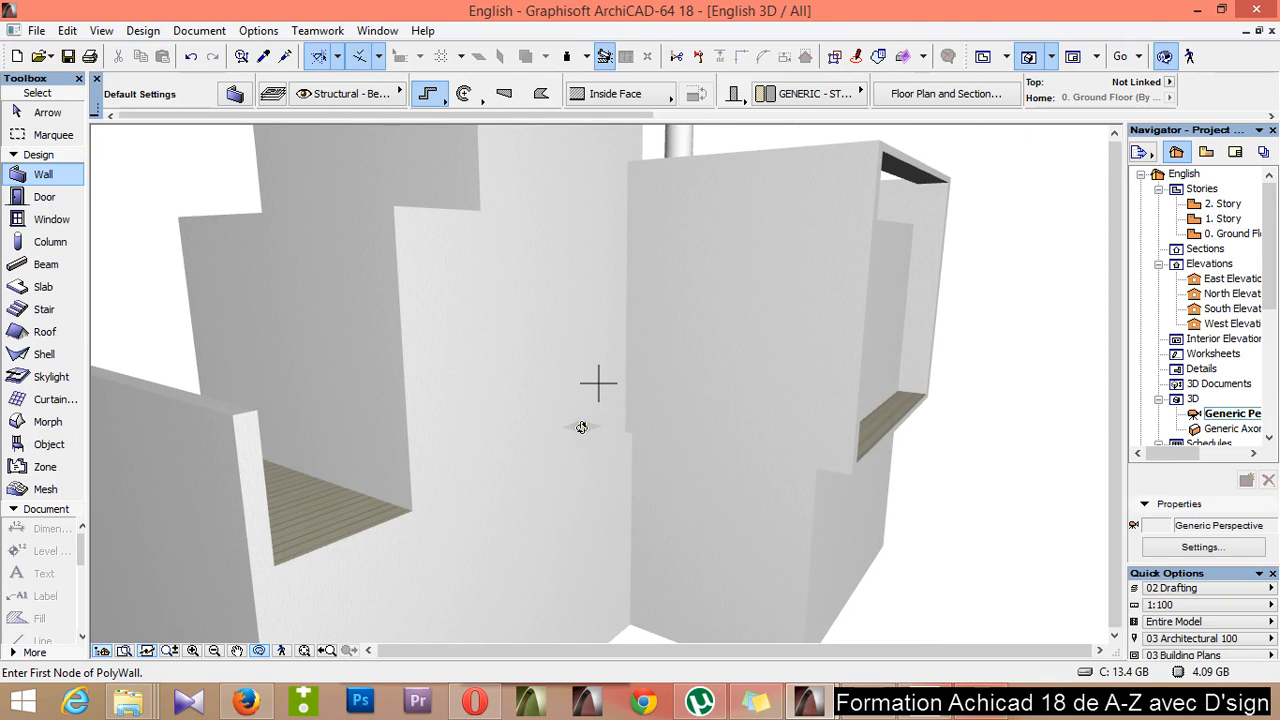
left_click_drag(672, 376, 586, 411)
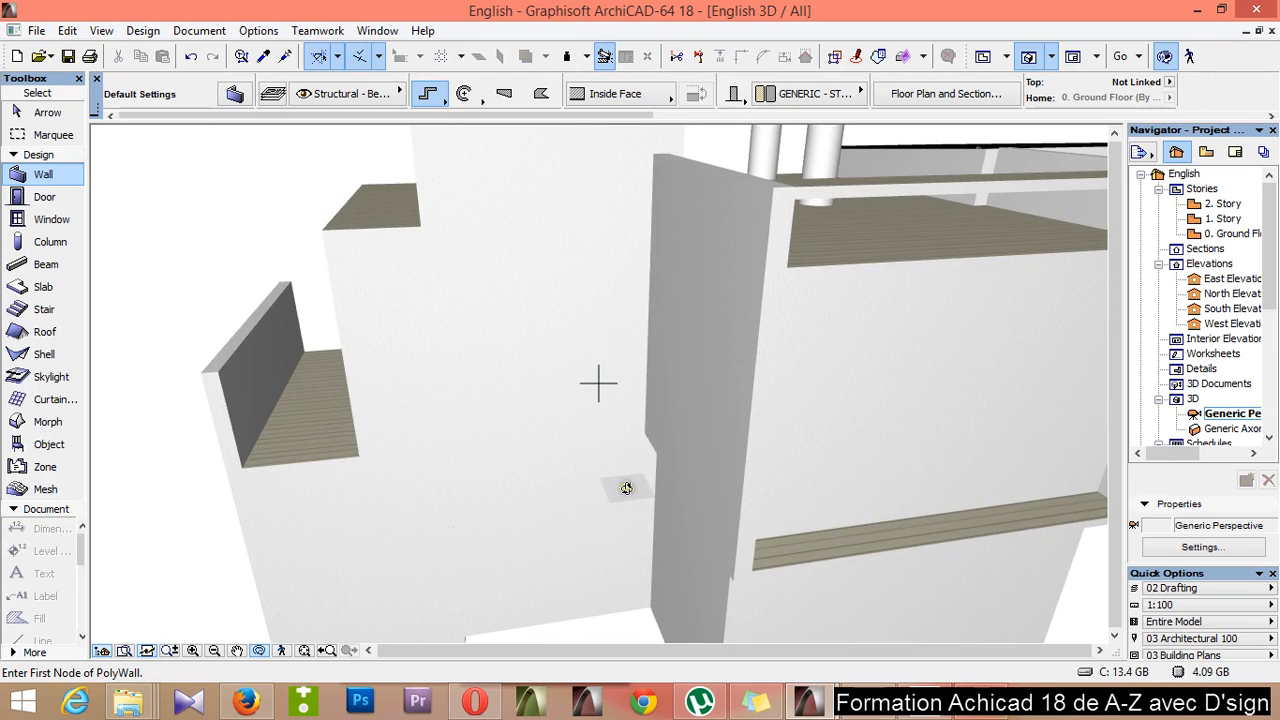
key("F2")
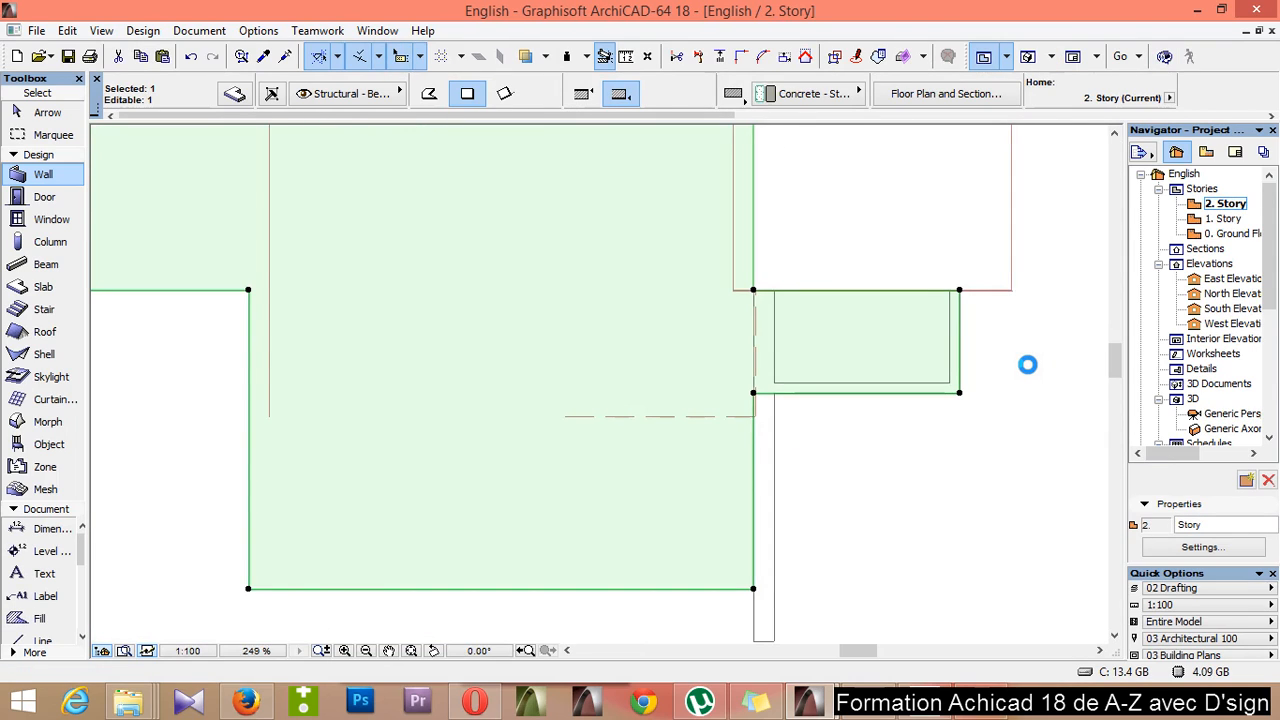
On 1. Story, create a guide line segment 25 long at 180° from the inside wall corner opposite the balcony, along the horizontal wall
double_click(1222, 219)
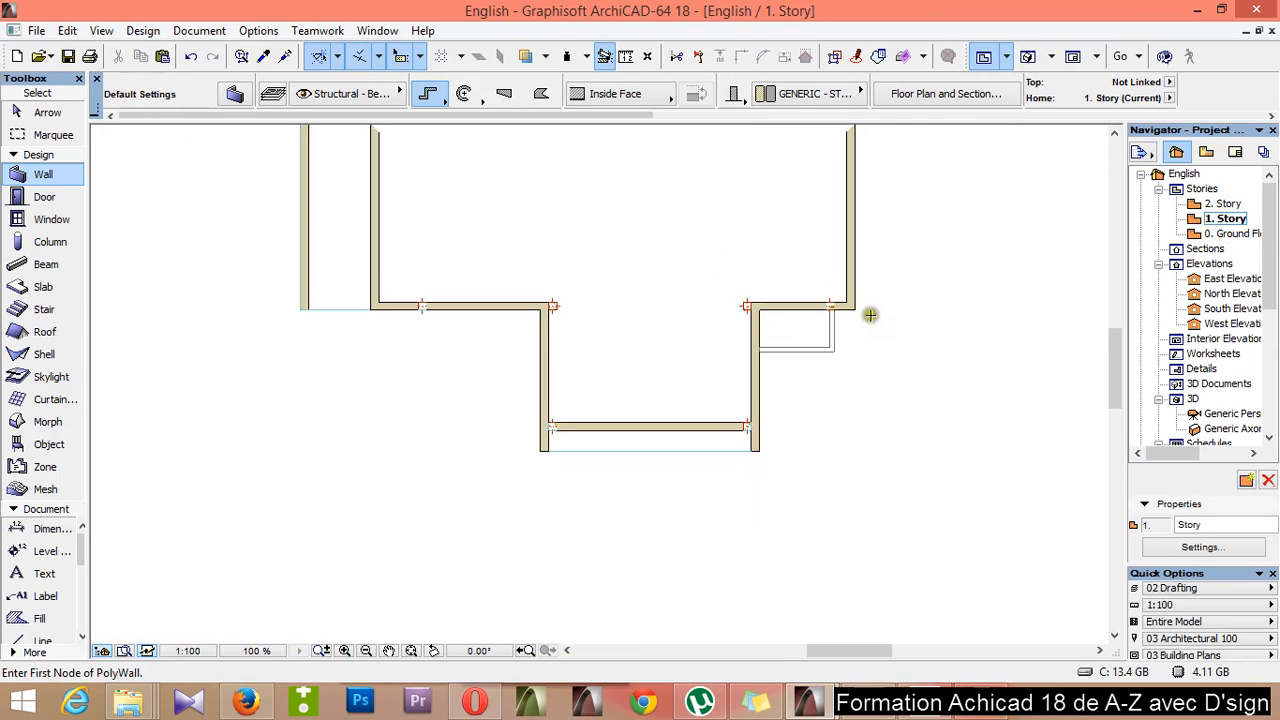
scroll(460, 348, "up", 3)
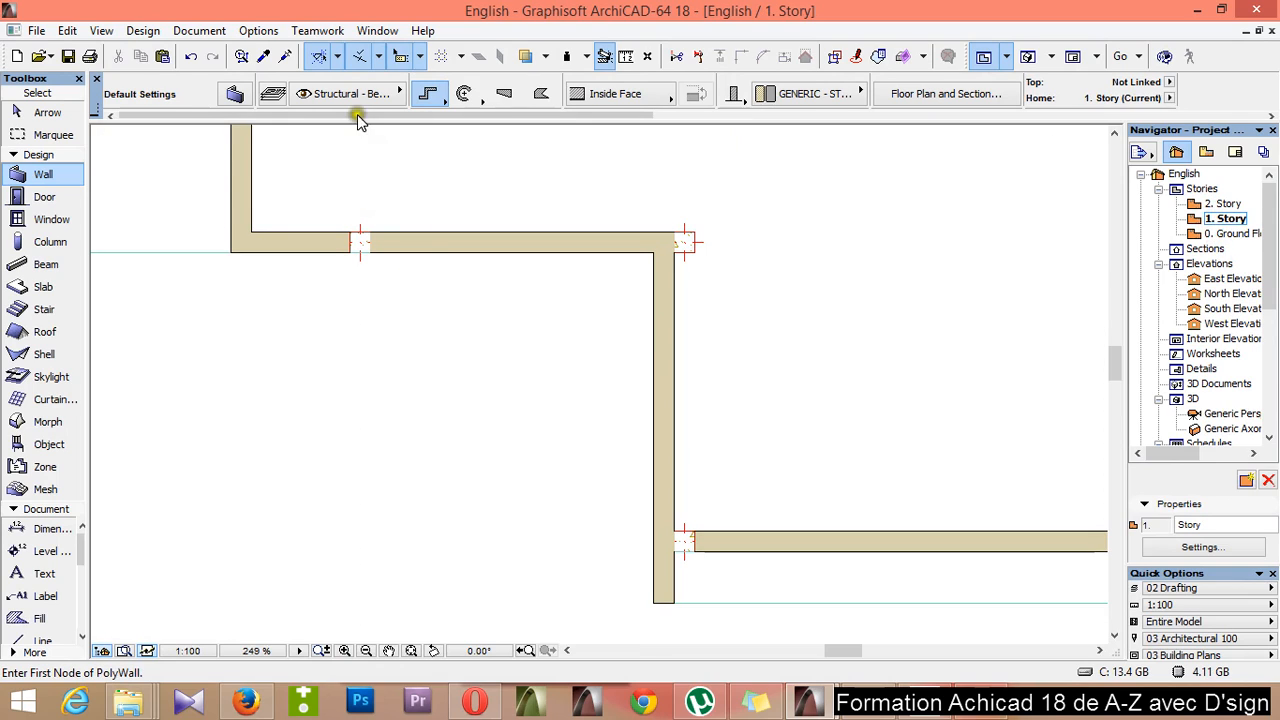
left_click(337, 57)
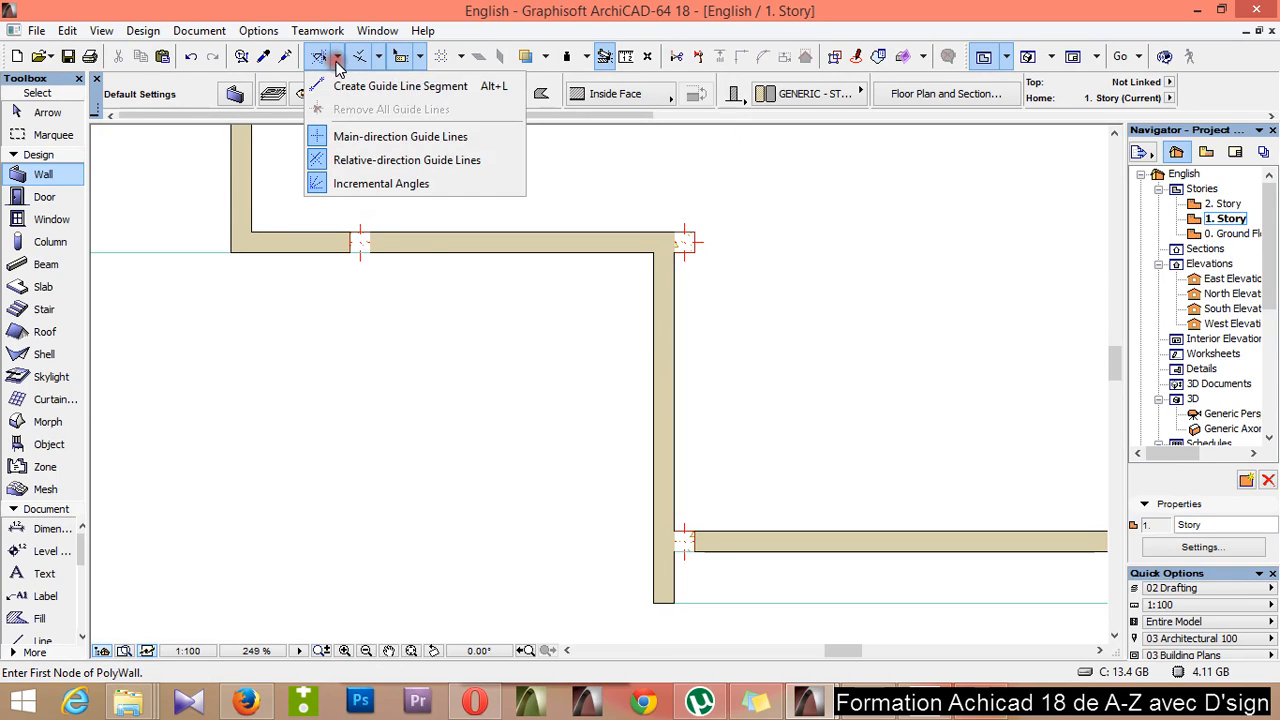
left_click(345, 86)
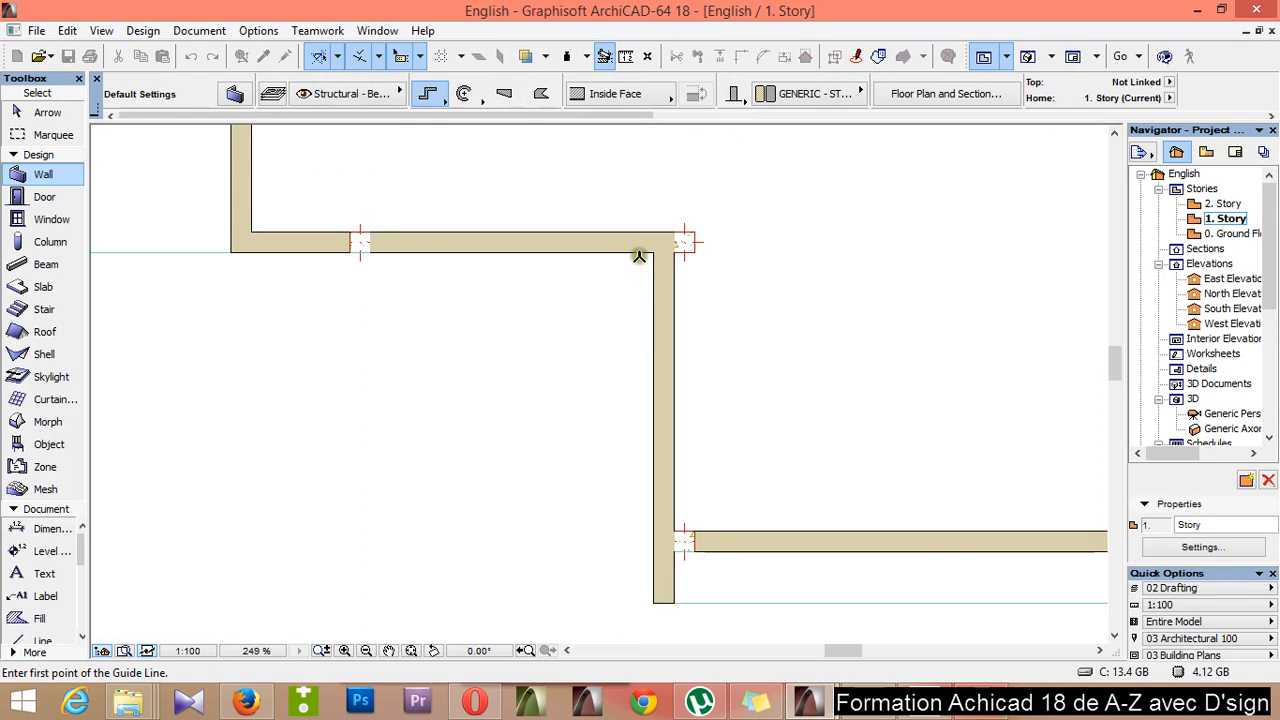
scroll(650, 270, "up", 2)
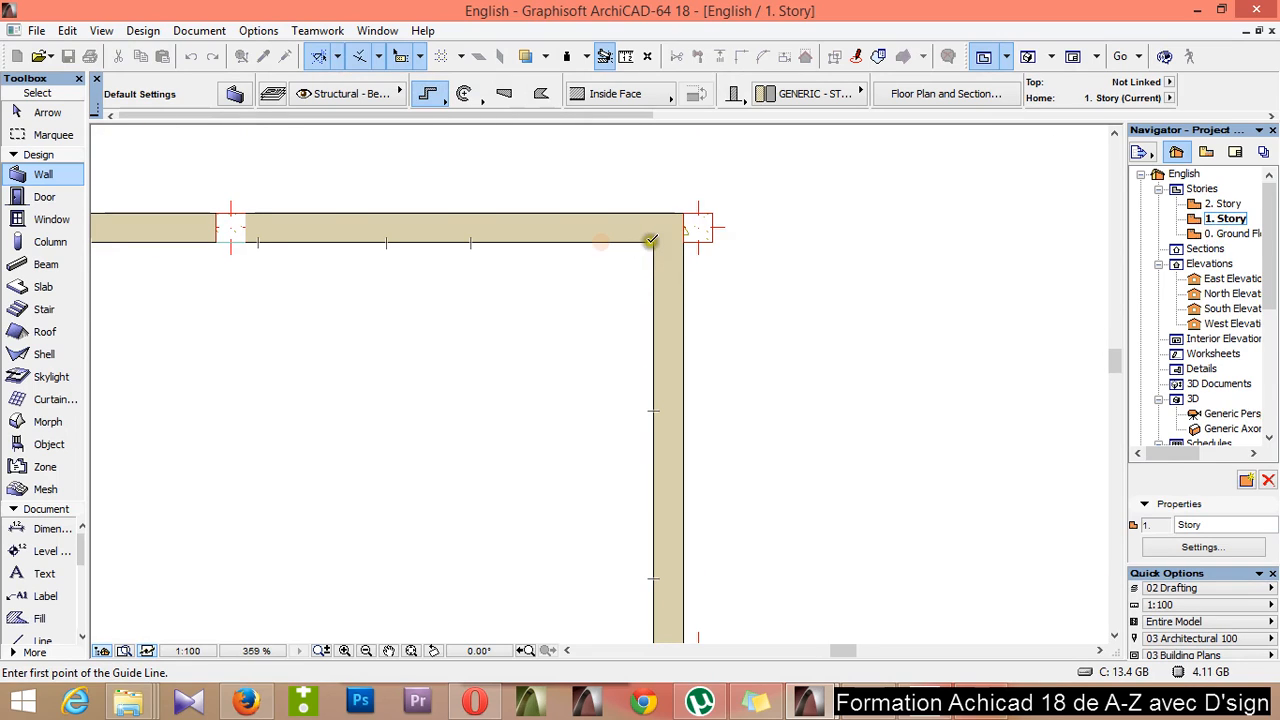
left_click(654, 240)
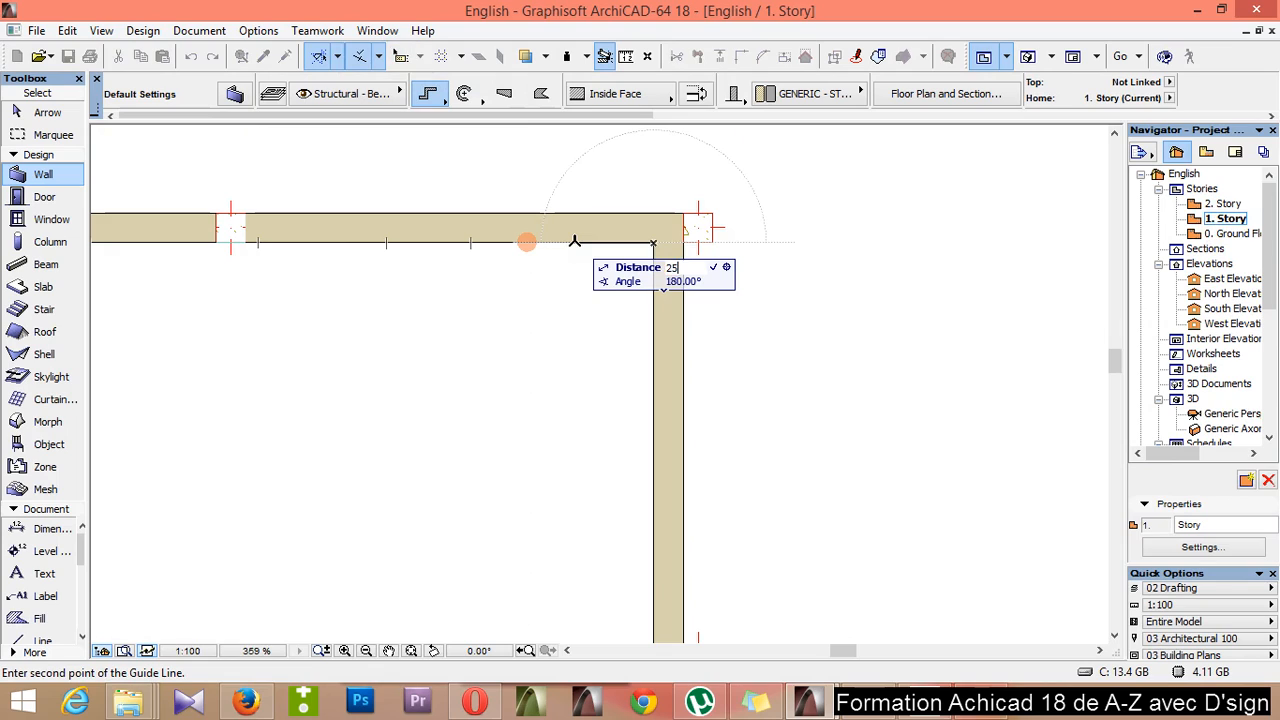
left_click(615, 241)
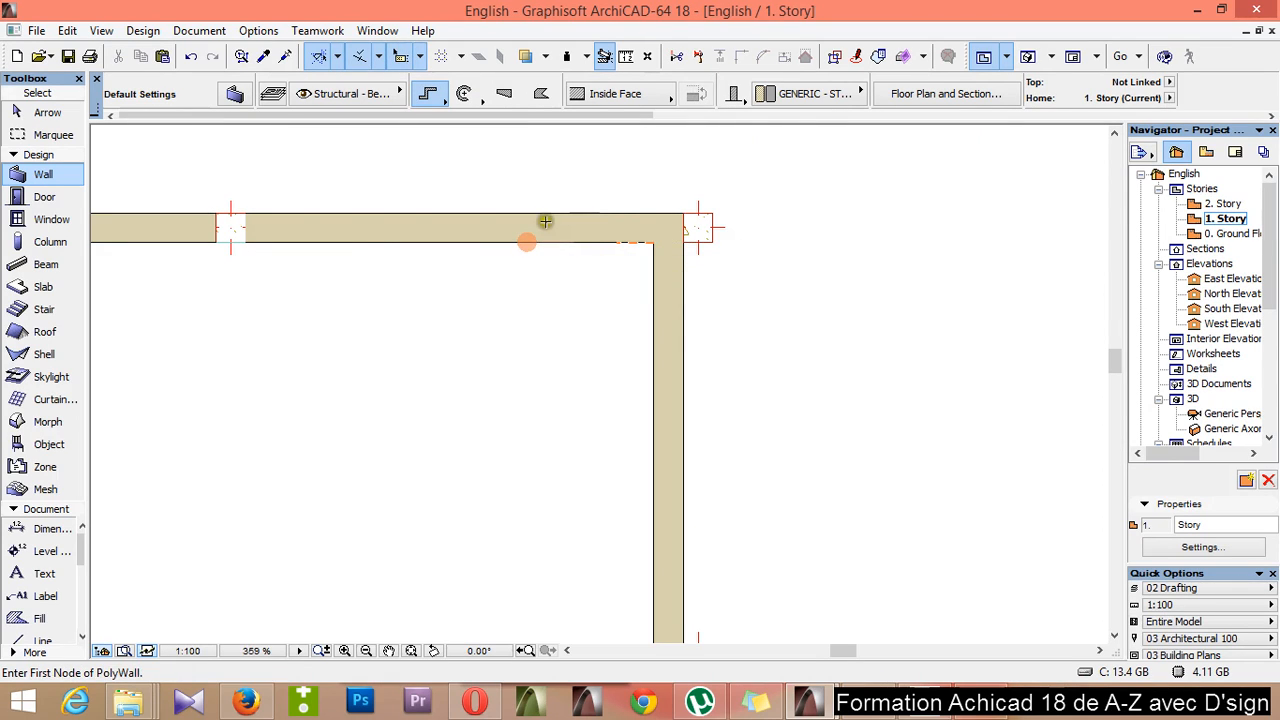
Select the 1. Story slab and insert a node on its horizontal edge at the far end of the guide line segment
key("space")
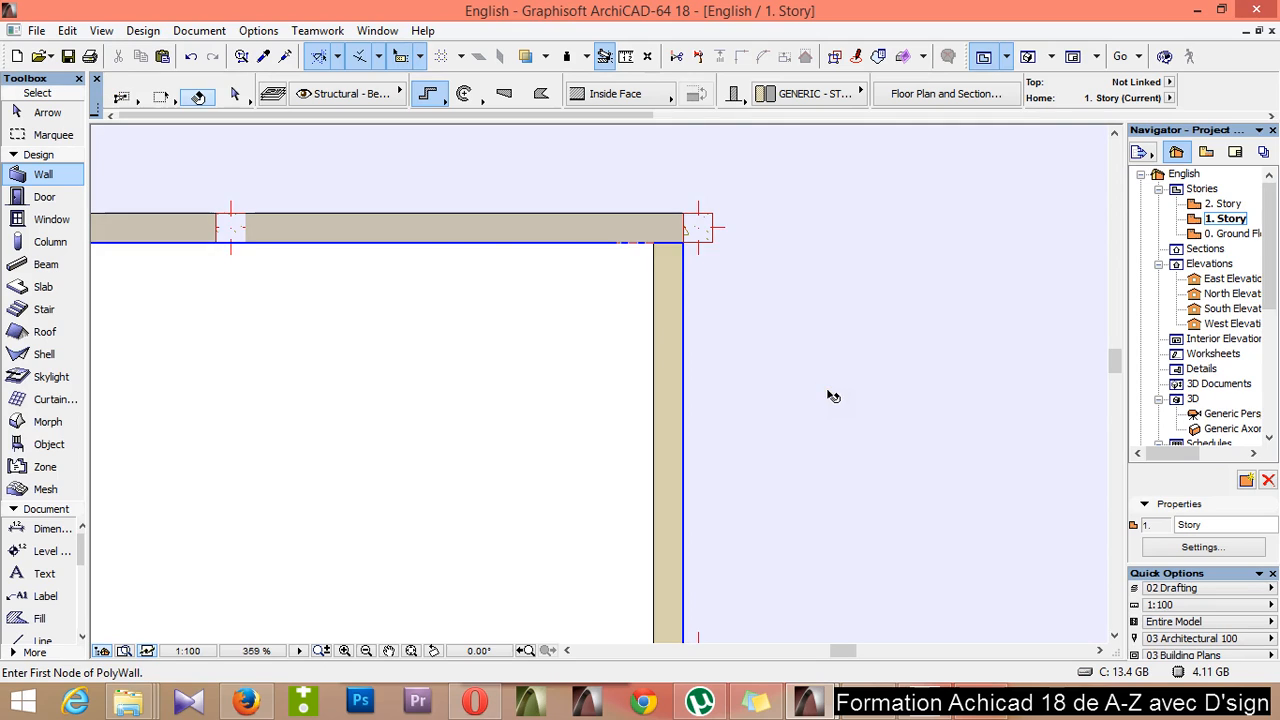
left_click(831, 394)
scroll(617, 286, "up", 2)
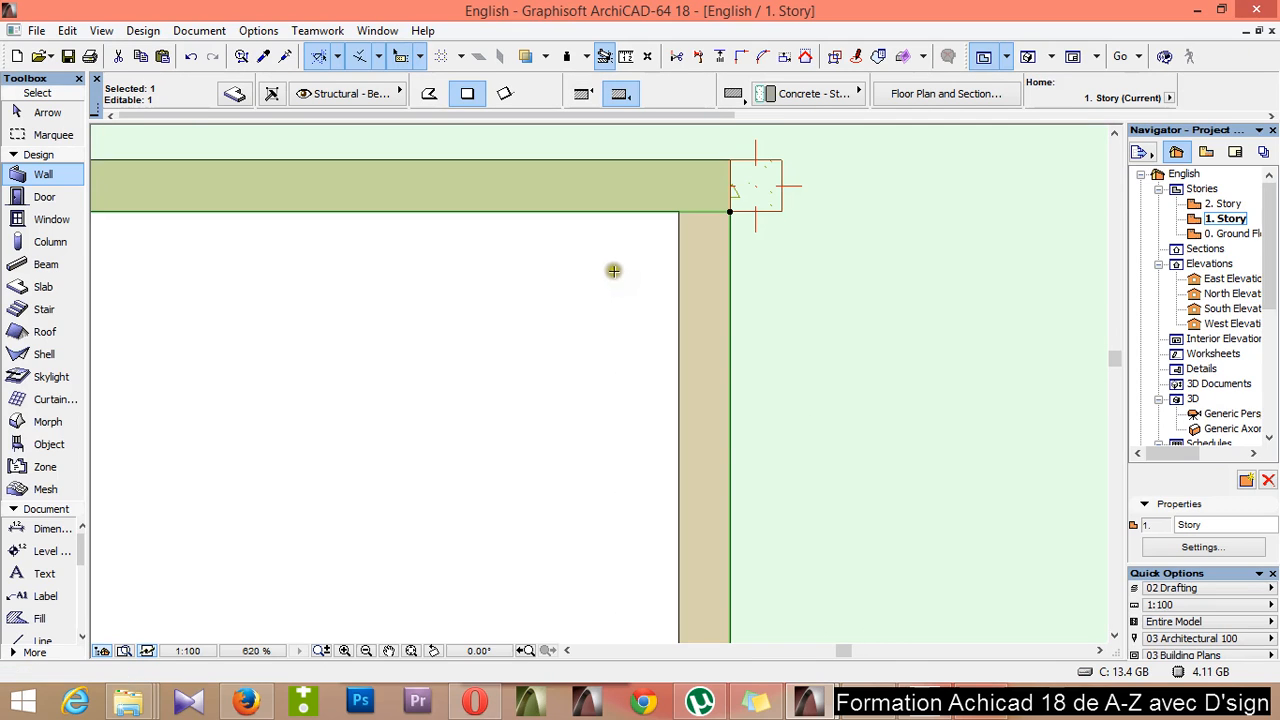
left_click(617, 210)
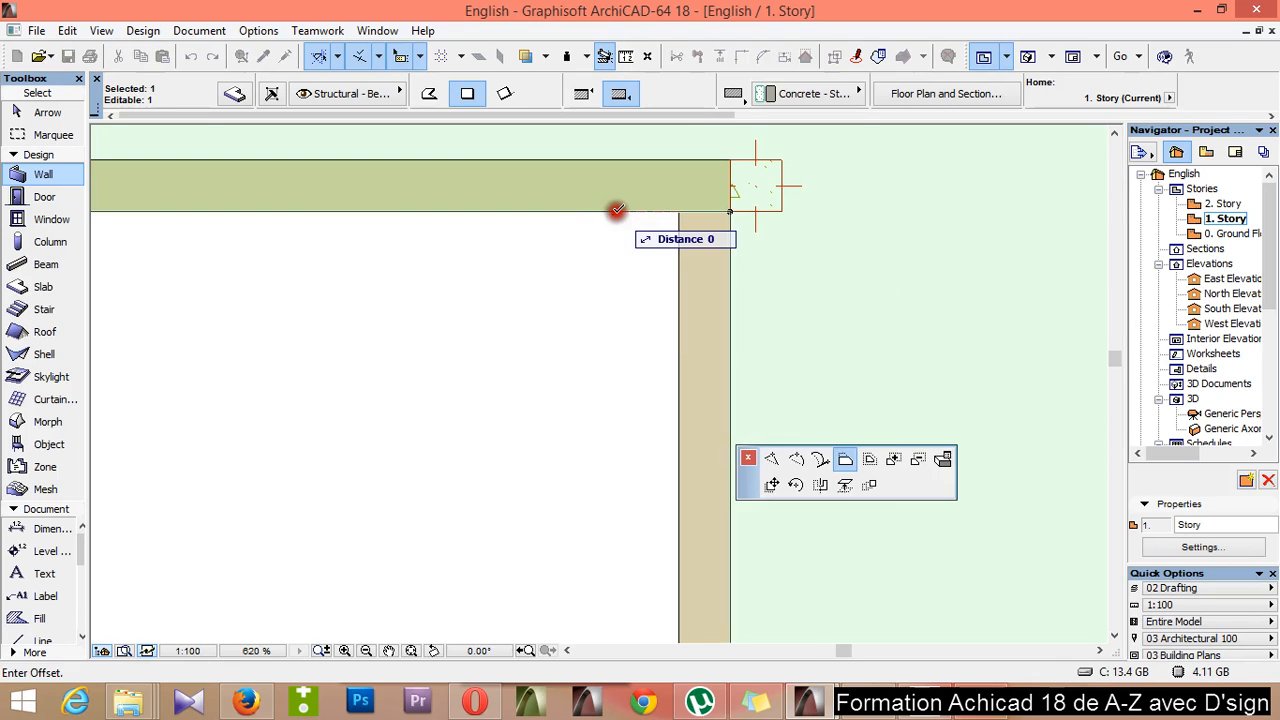
left_click(771, 459)
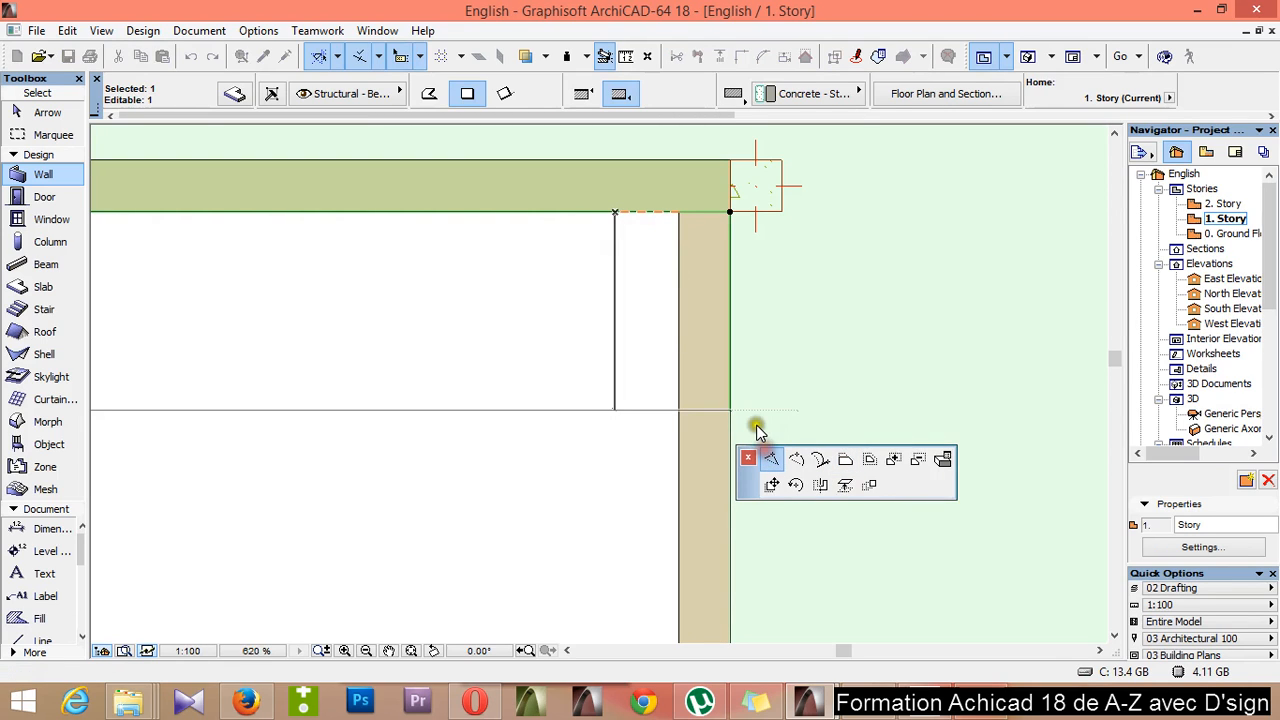
left_click(614, 211)
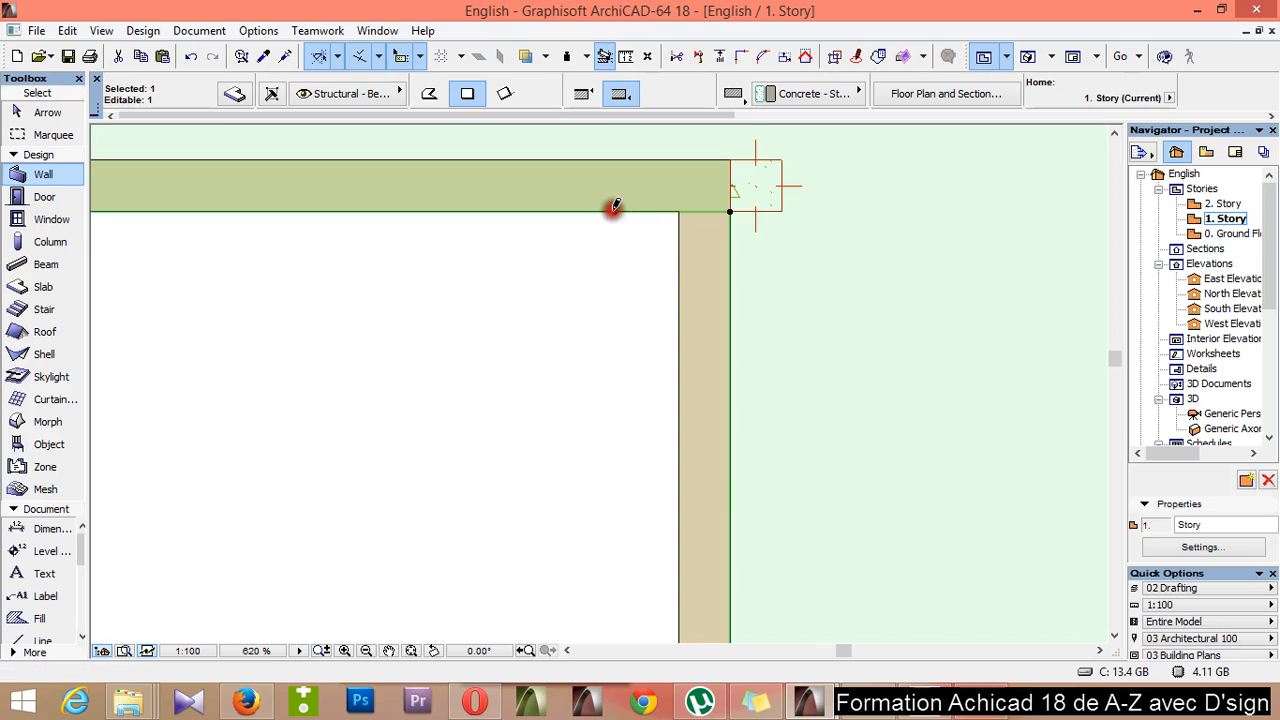
Insert a second node farther along the same slab edge, at the division mark between the first node and the column
scroll(944, 273, "down", 3)
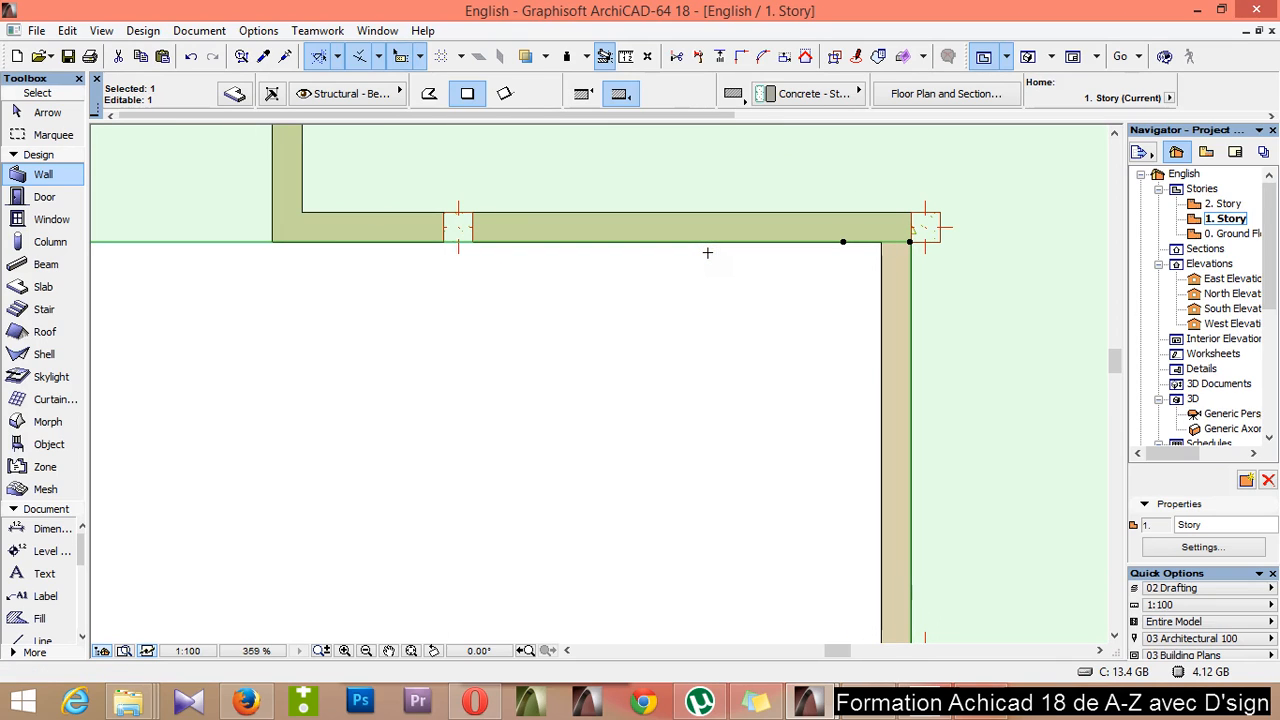
scroll(686, 248, "up", 1)
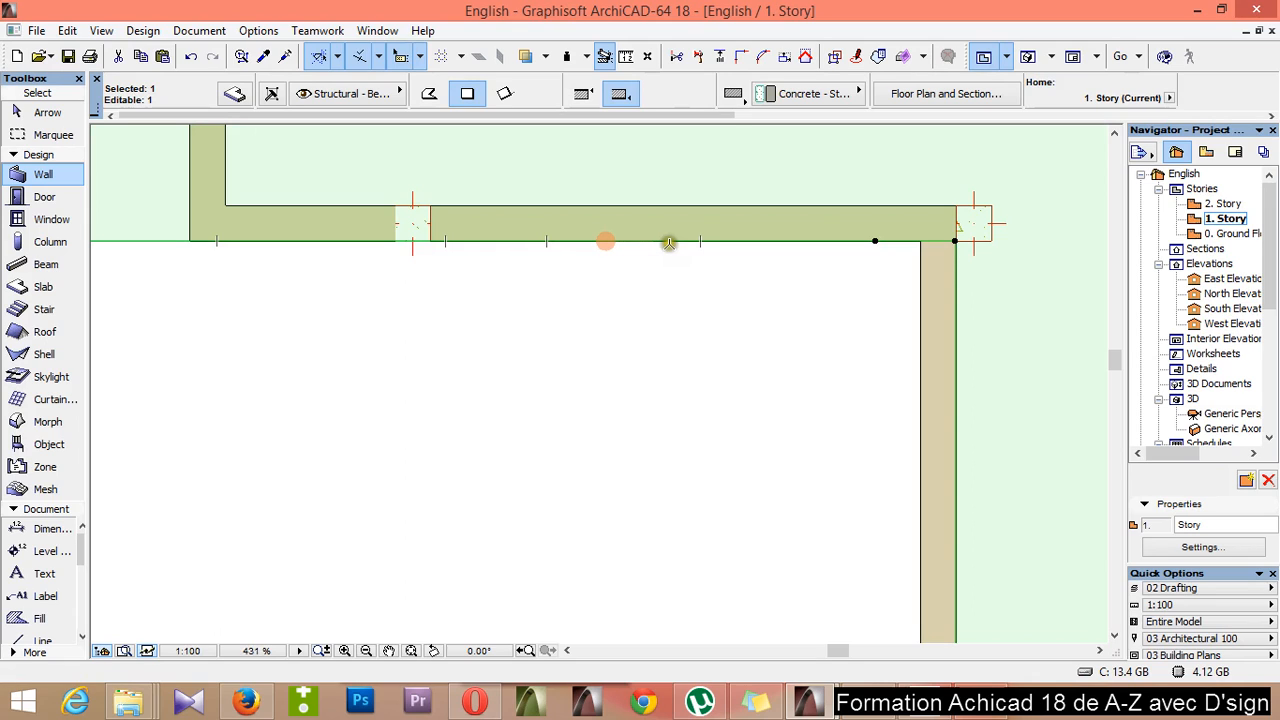
left_click(700, 240)
left_click(700, 238)
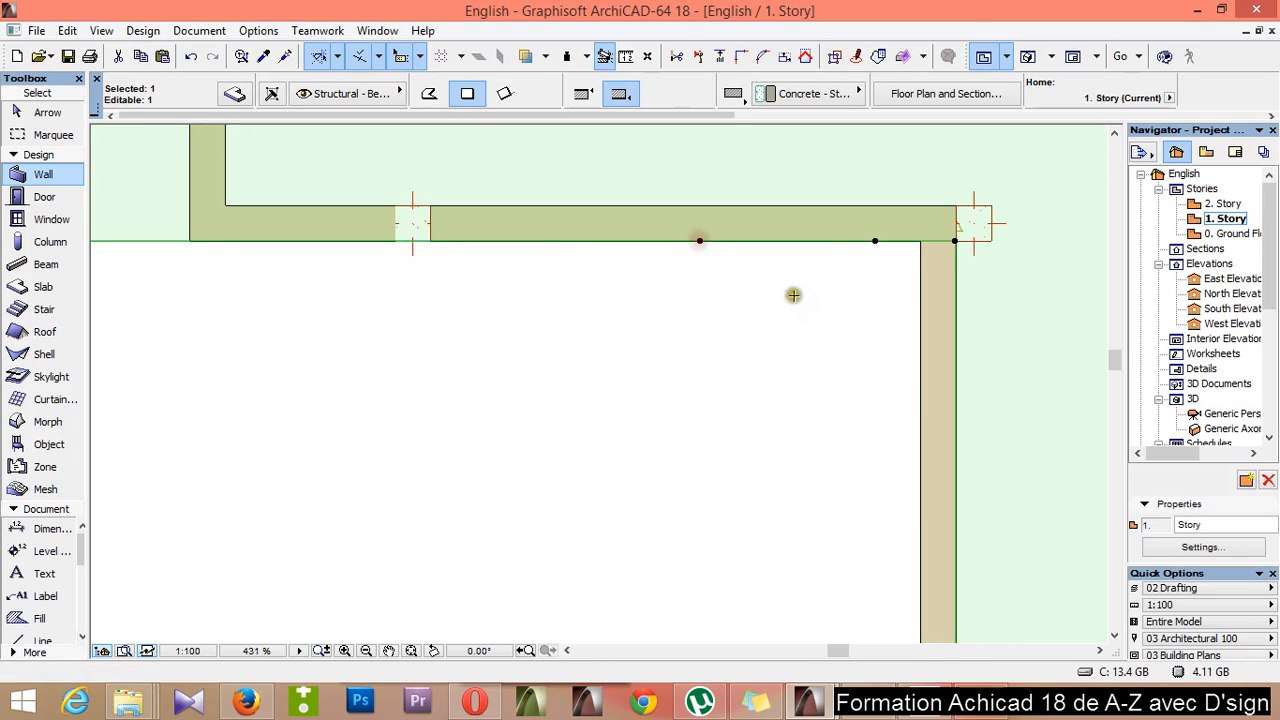
scroll(731, 186, "down", 3)
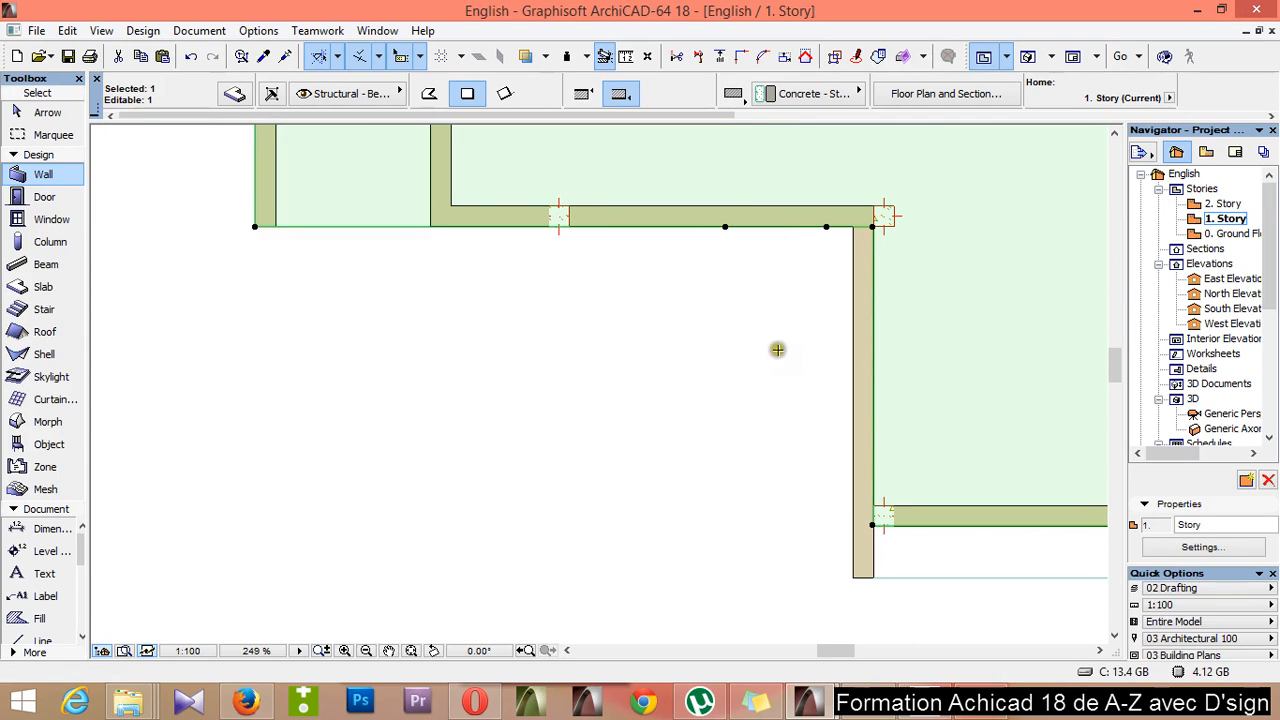
Draw a vertical line about 290 long from the 25 offset mark on the horizontal wall, ending level with the lower column's bottom edge
left_click(38, 641)
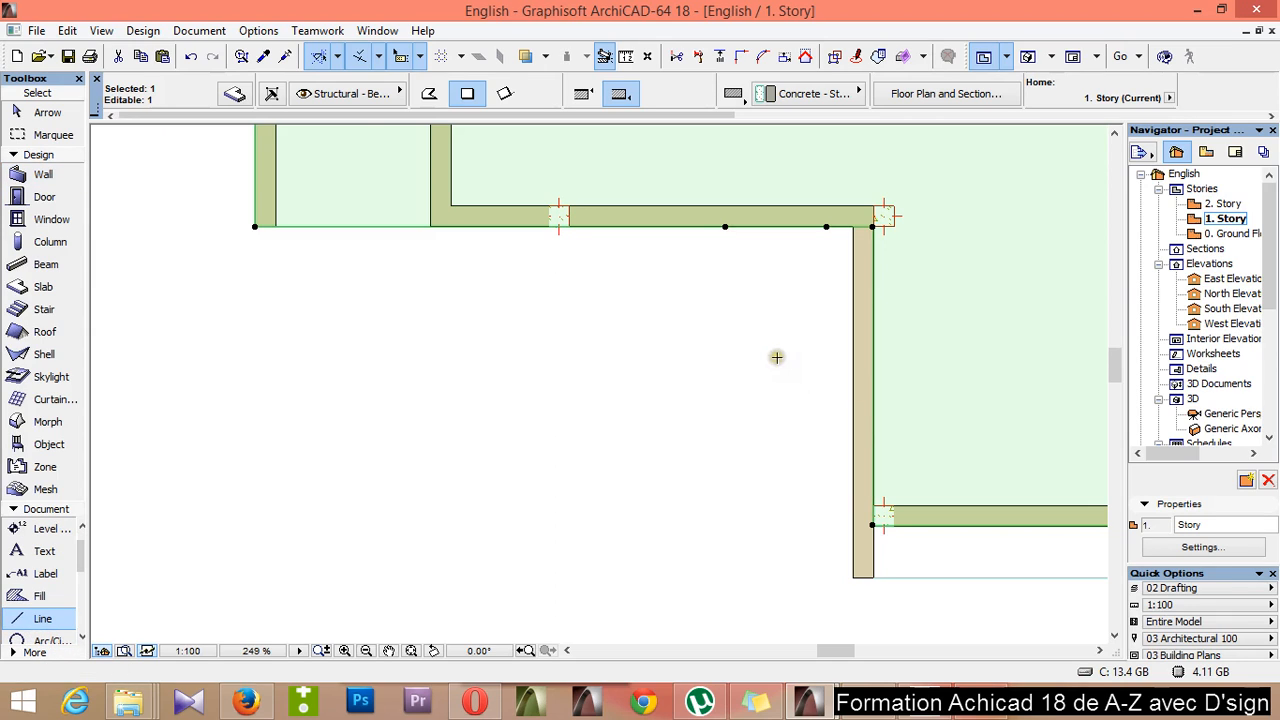
scroll(841, 317, "up", 1)
scroll(841, 317, "up", 2)
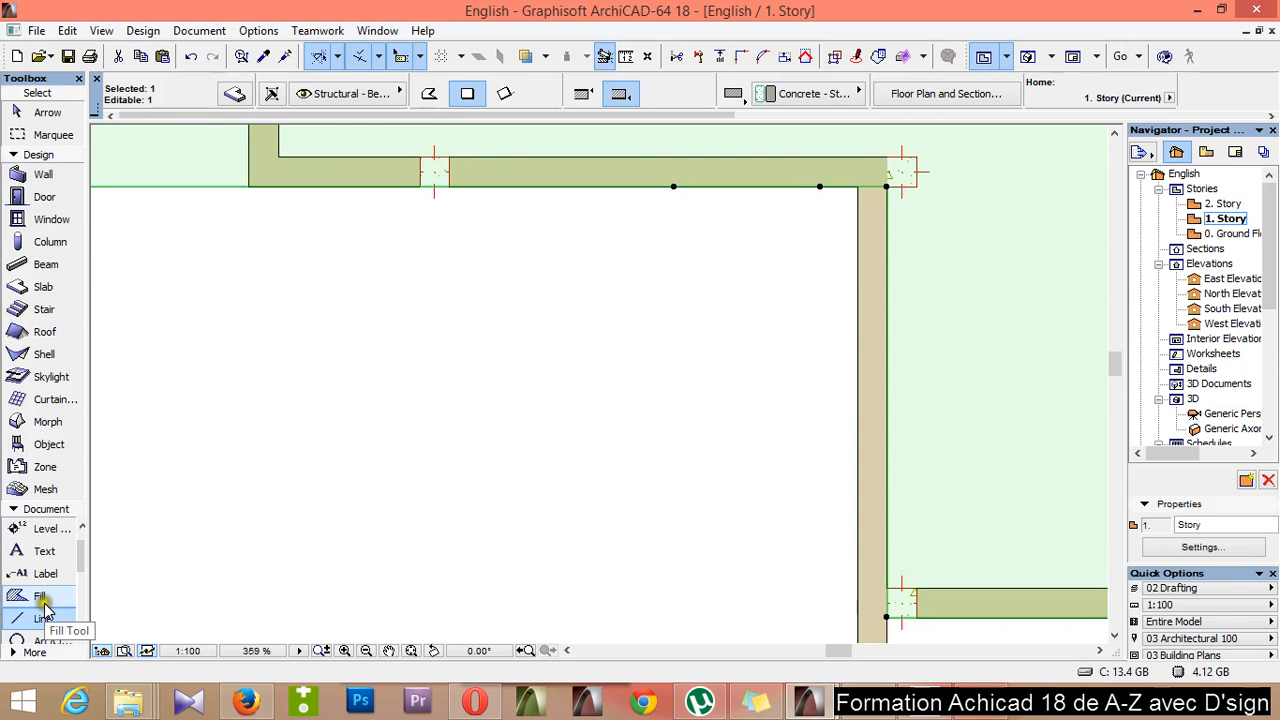
left_click(820, 186)
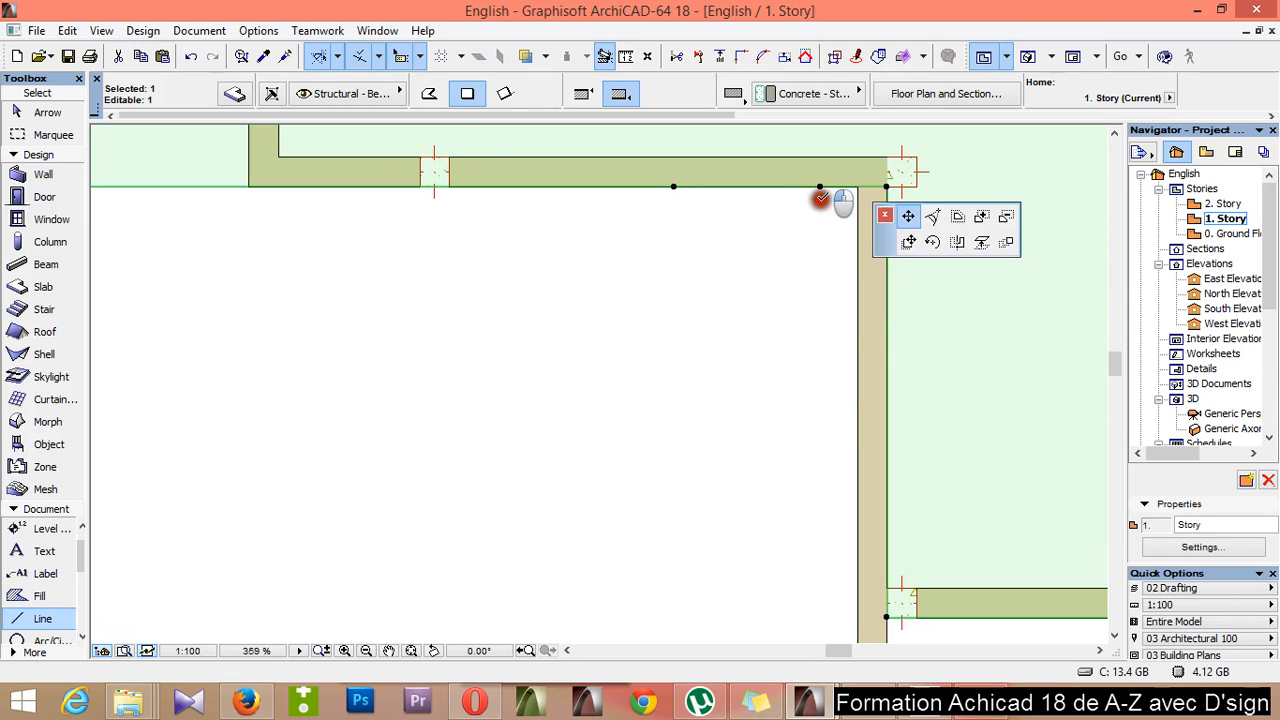
left_click(812, 374)
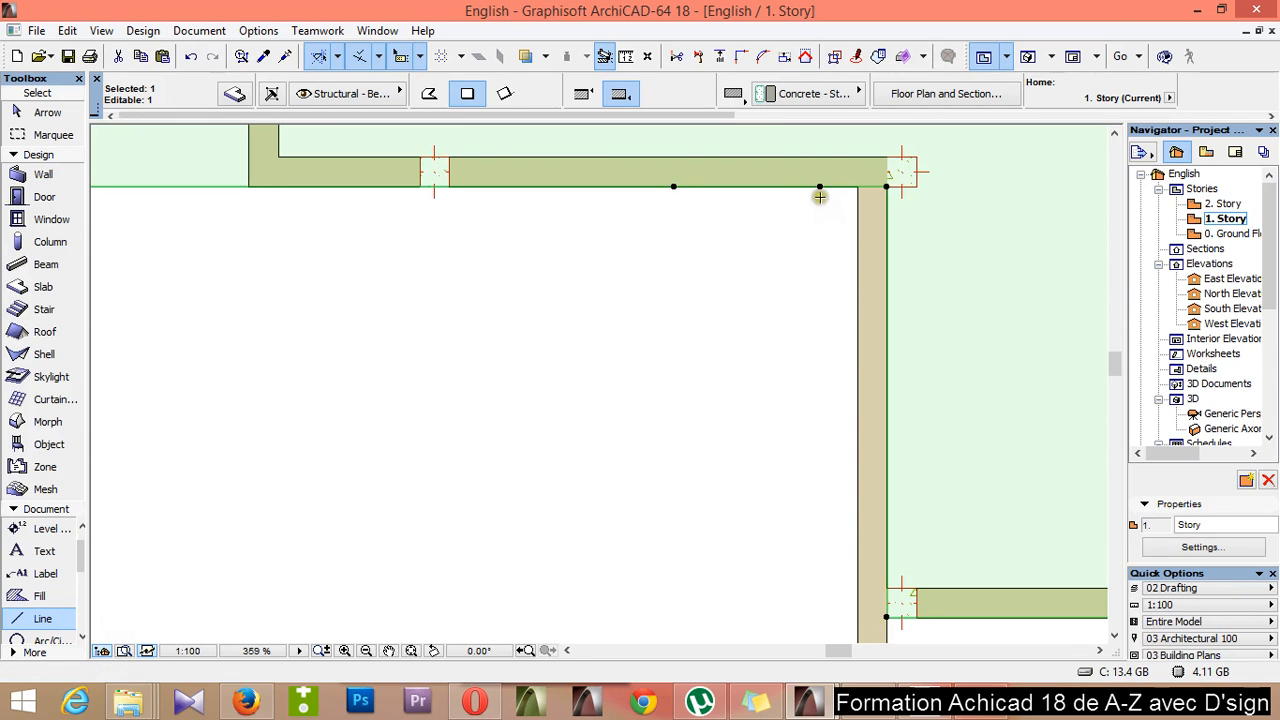
scroll(697, 321, "down", 3)
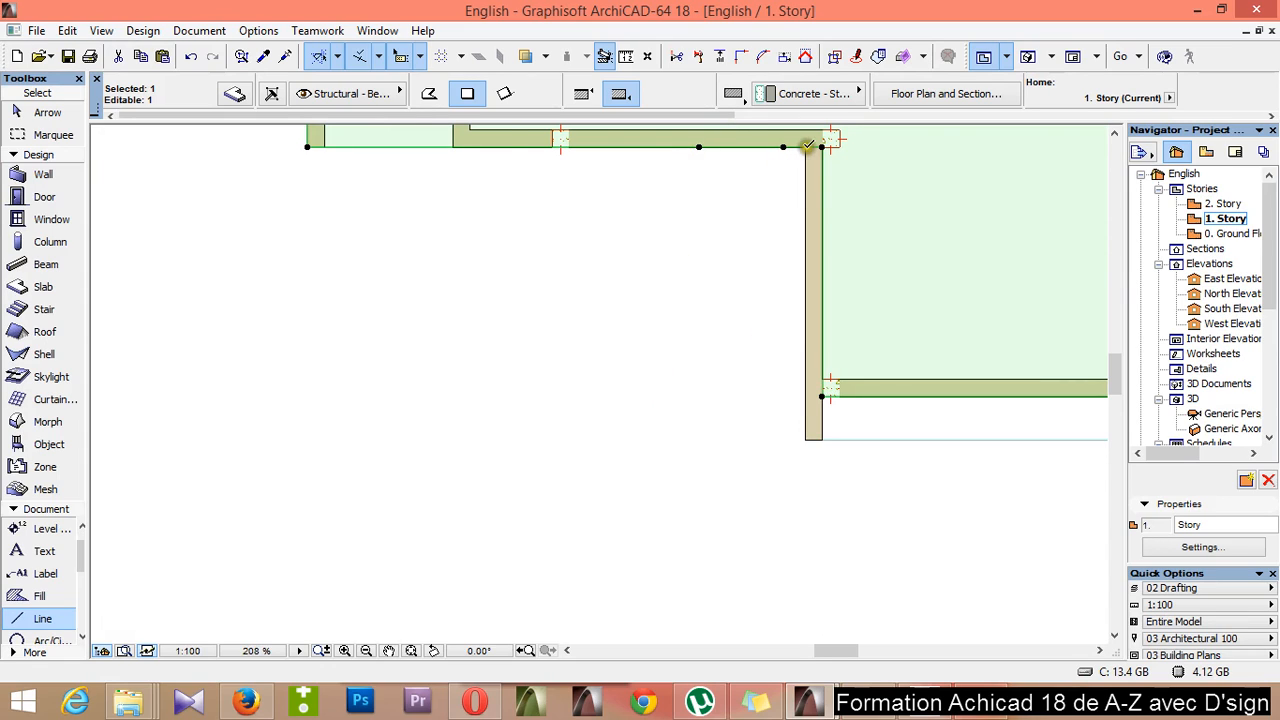
scroll(808, 146, "up", 1)
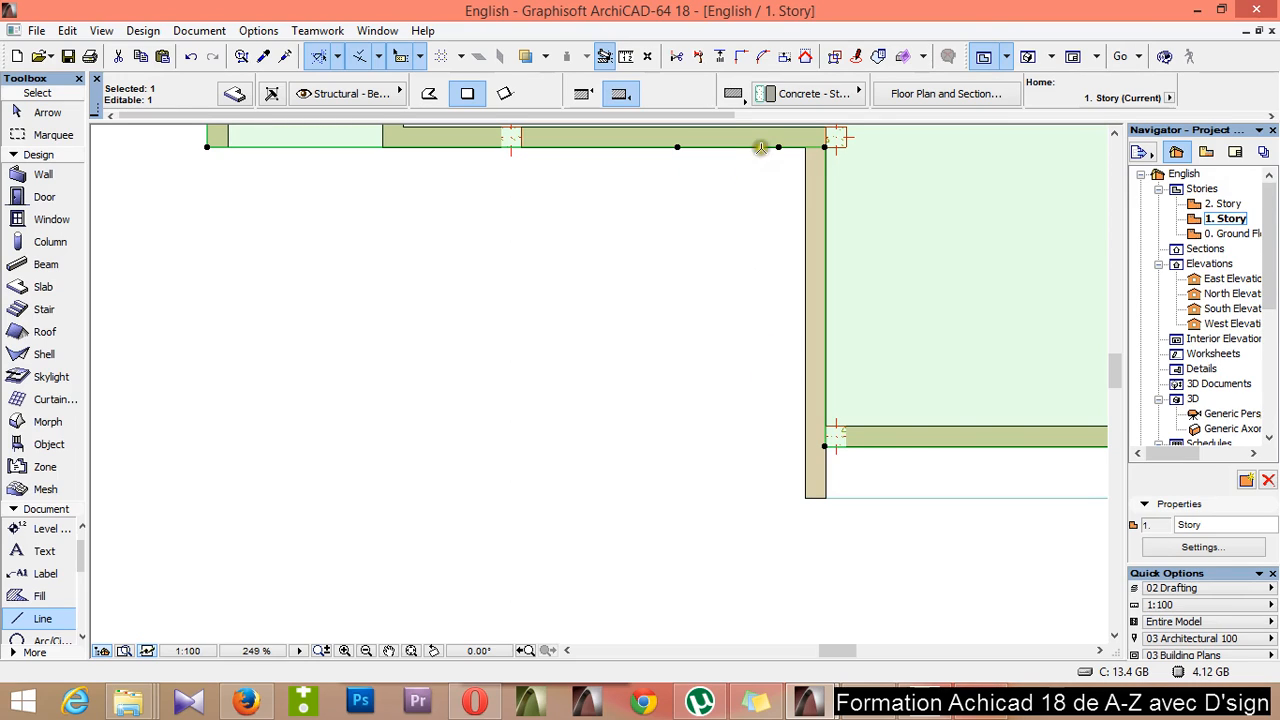
key("Escape")
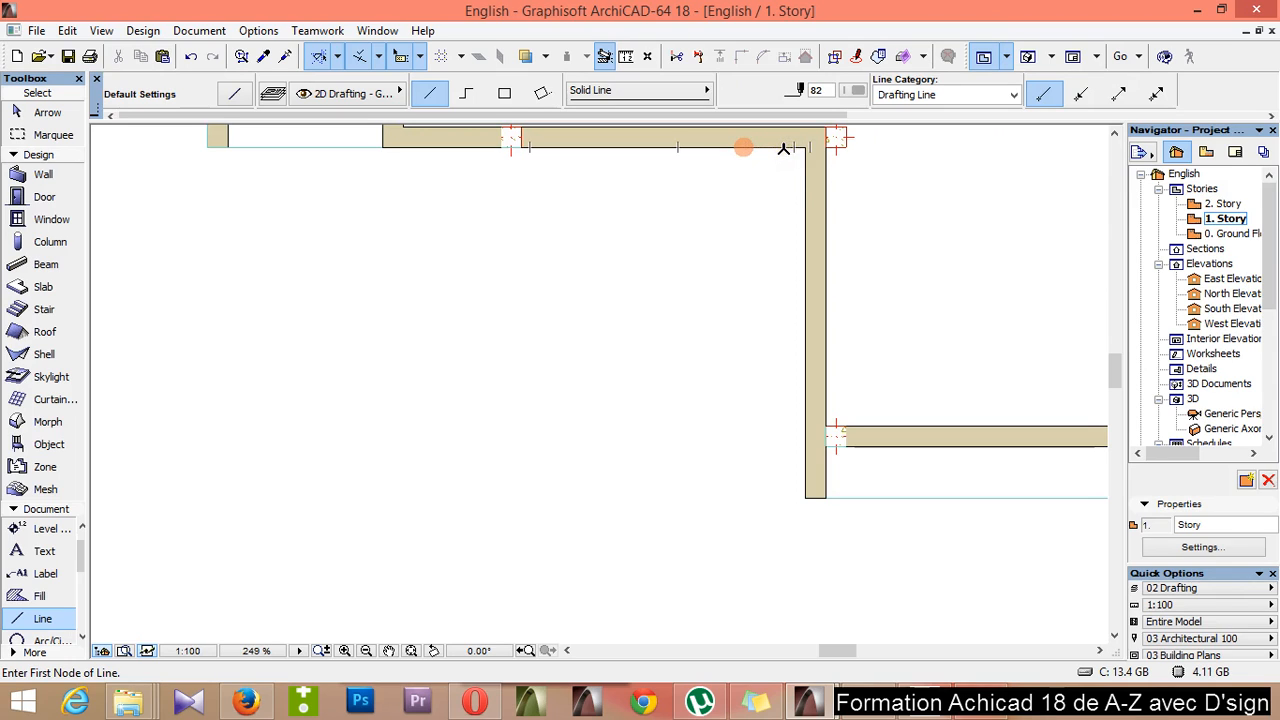
left_click(784, 147)
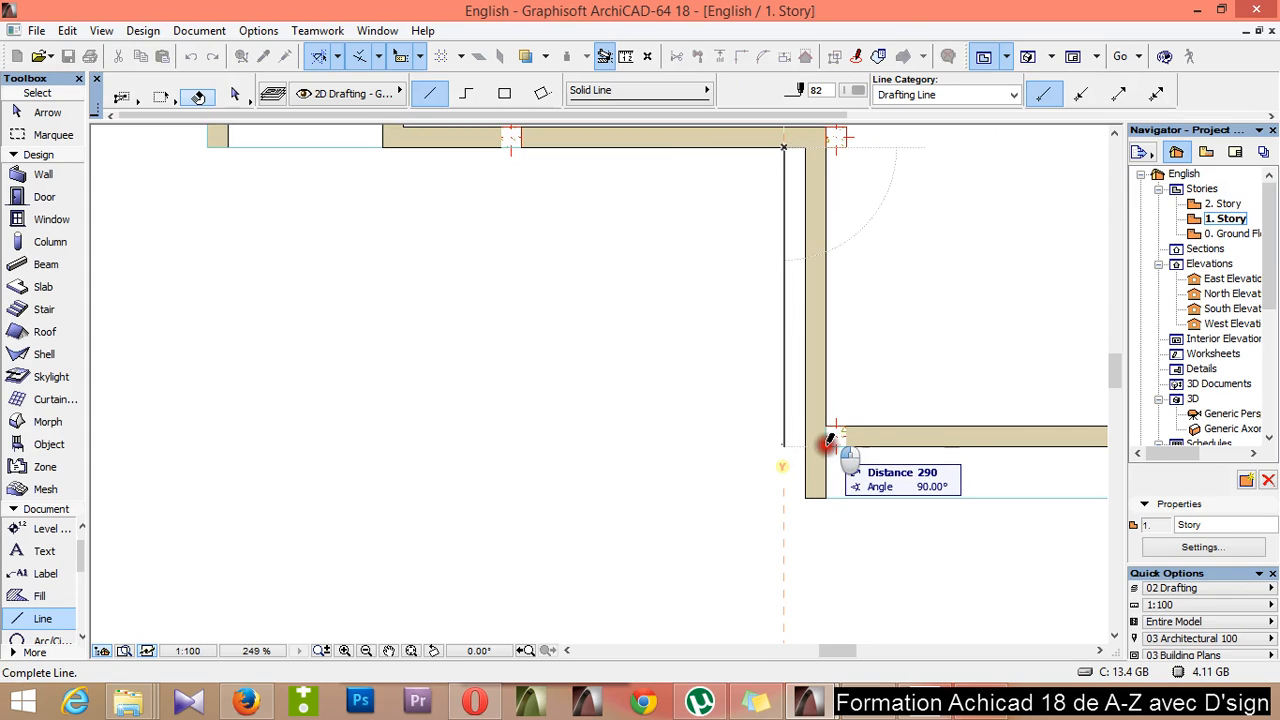
left_click(830, 443)
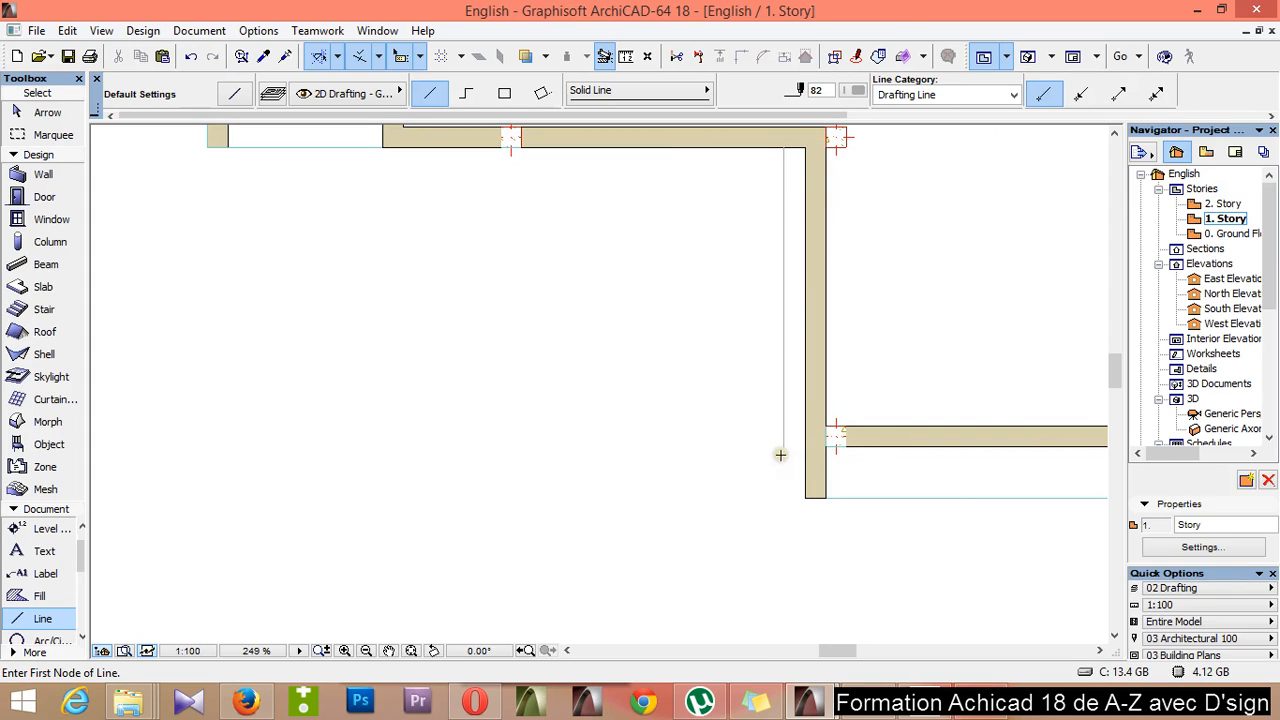
Draw a polyline segment 150 long at 180° from the lower end of the vertical line
left_click(466, 93)
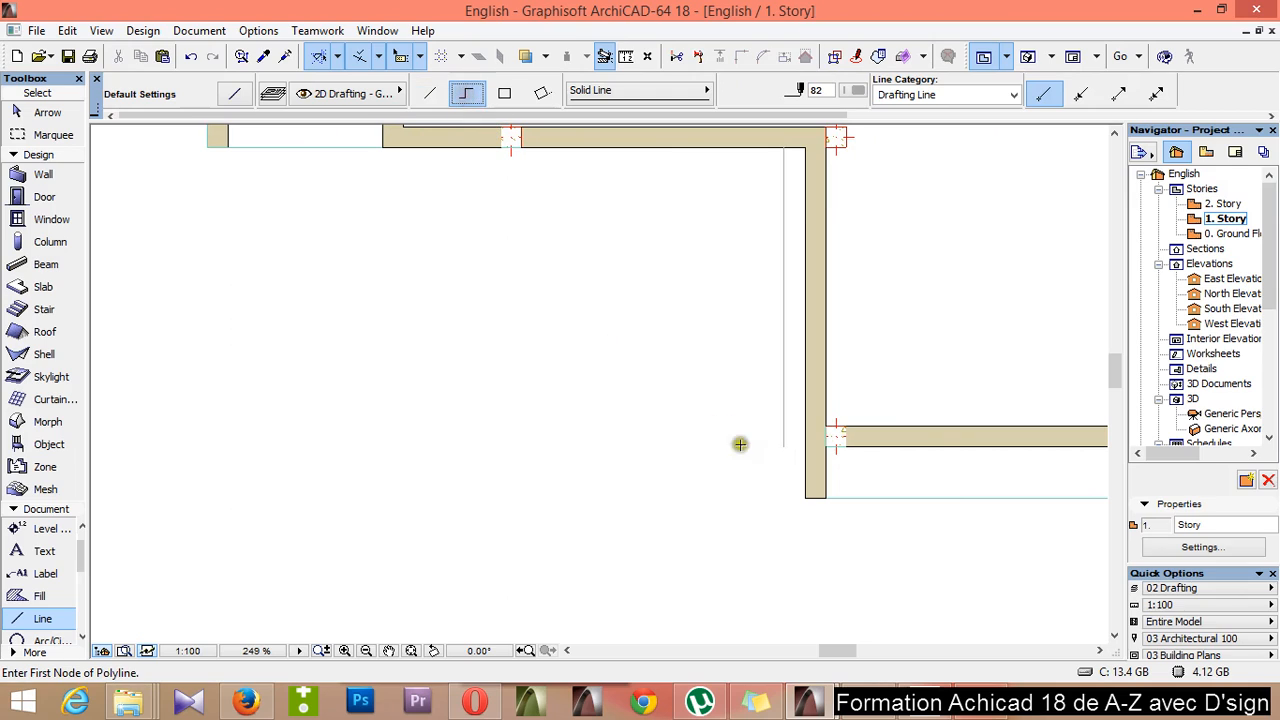
left_click(786, 445)
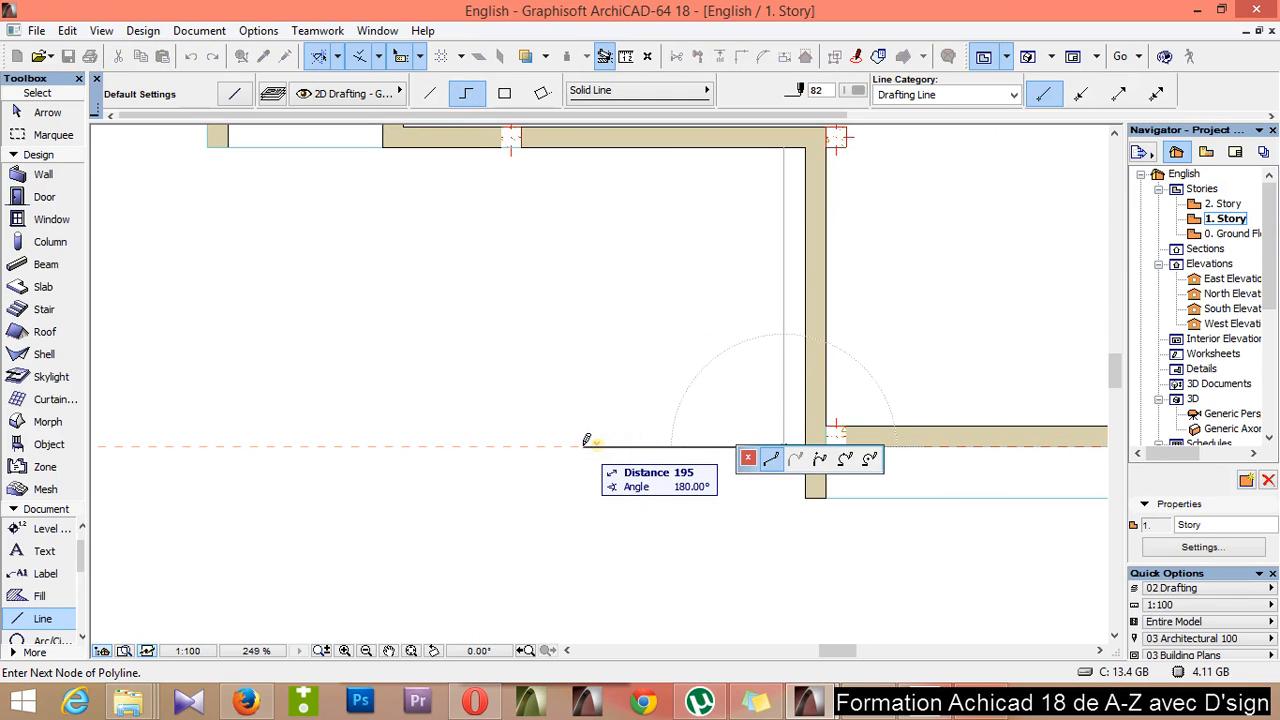
type("15")
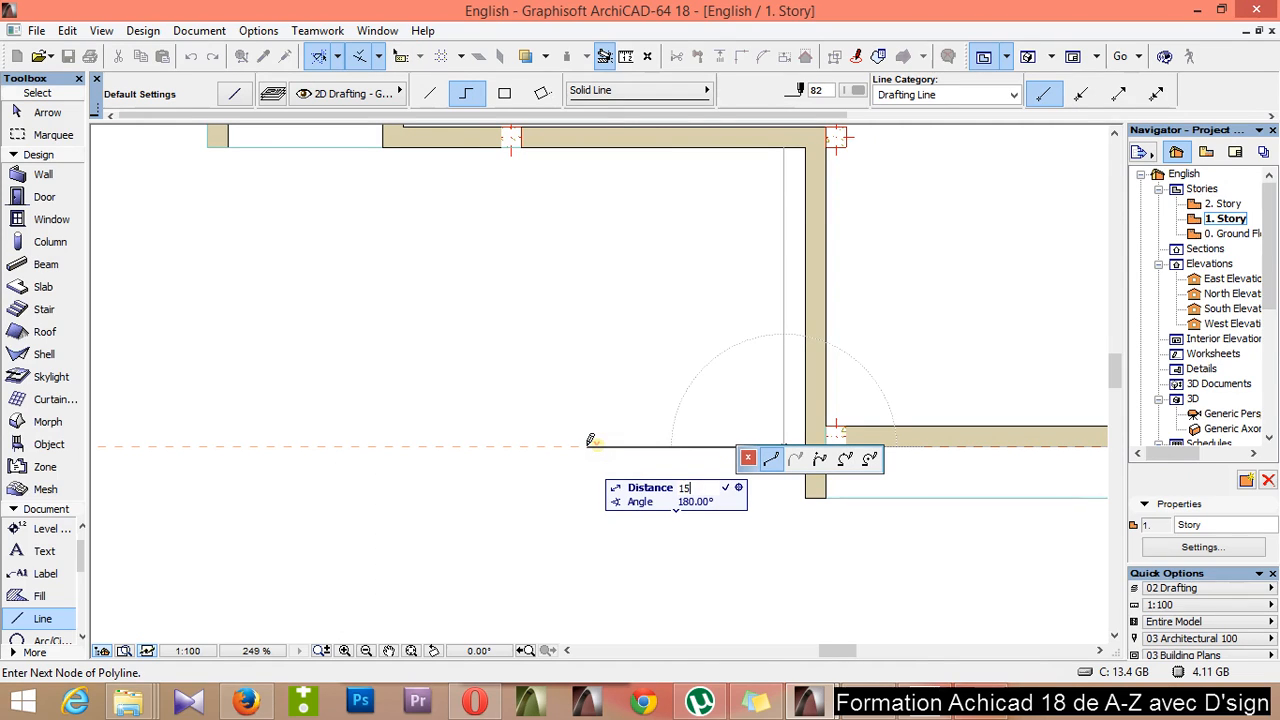
type("0")
key("Return")
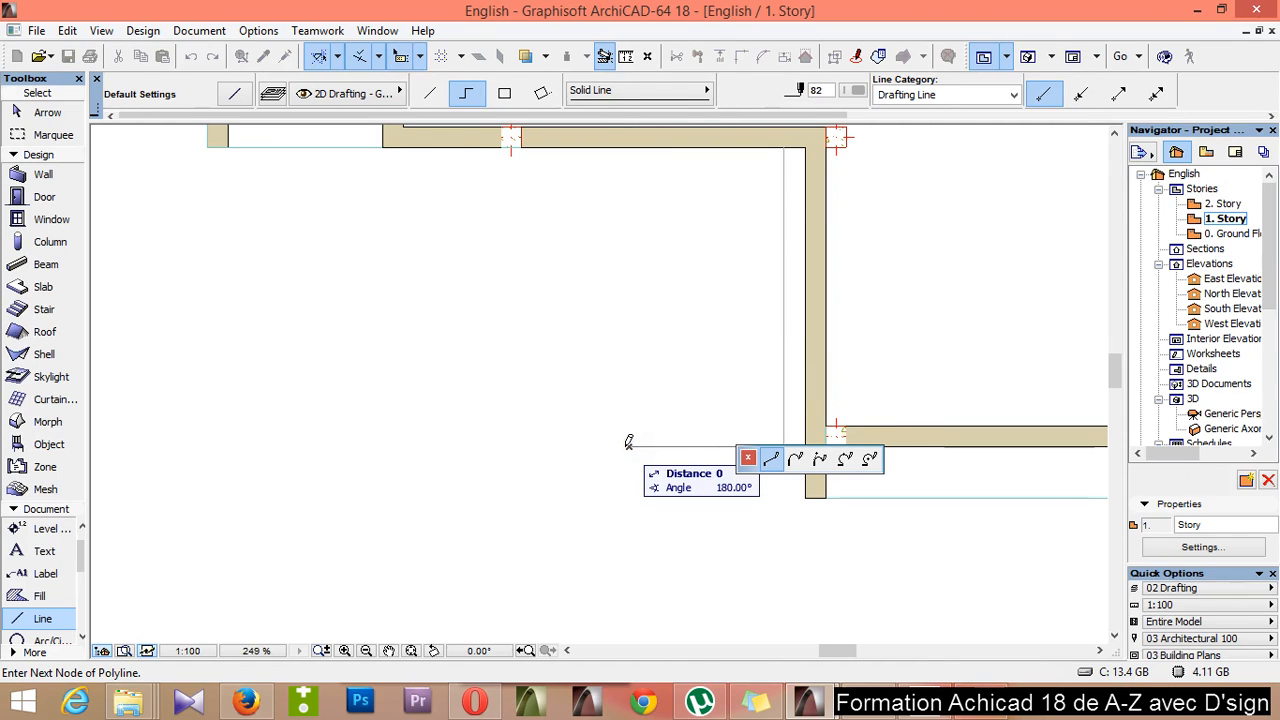
left_click(628, 442)
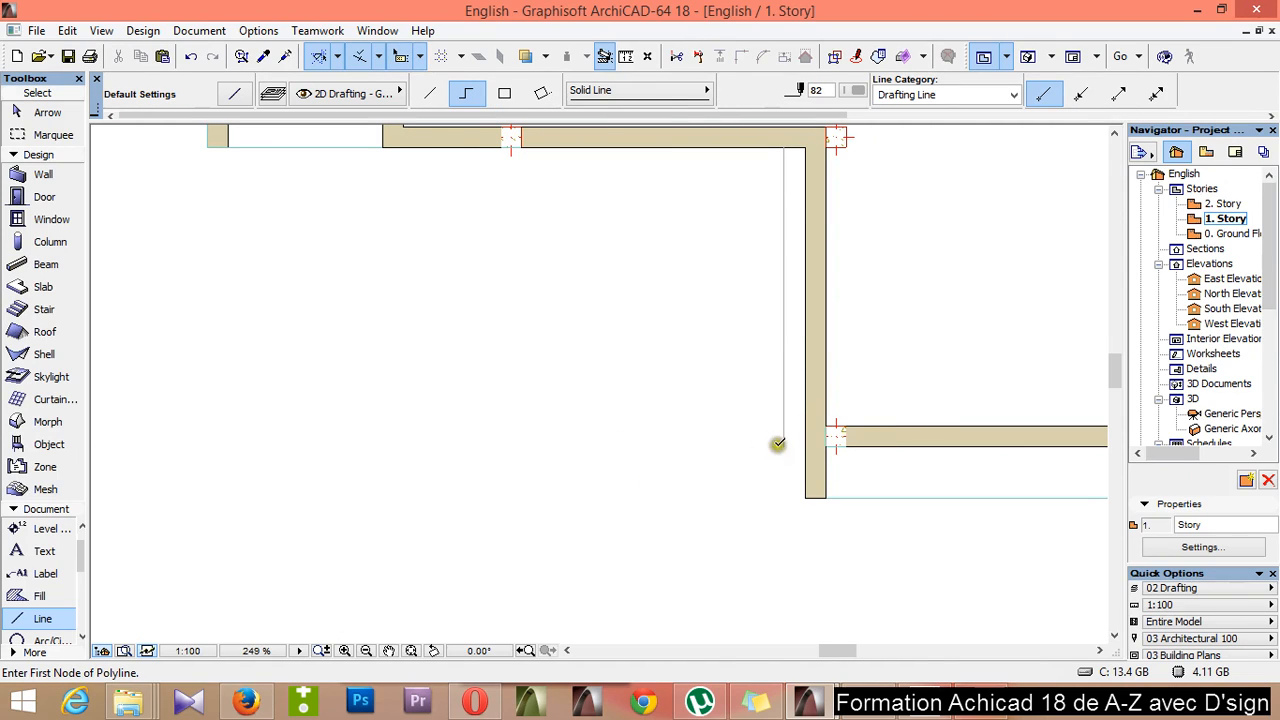
left_click(782, 442)
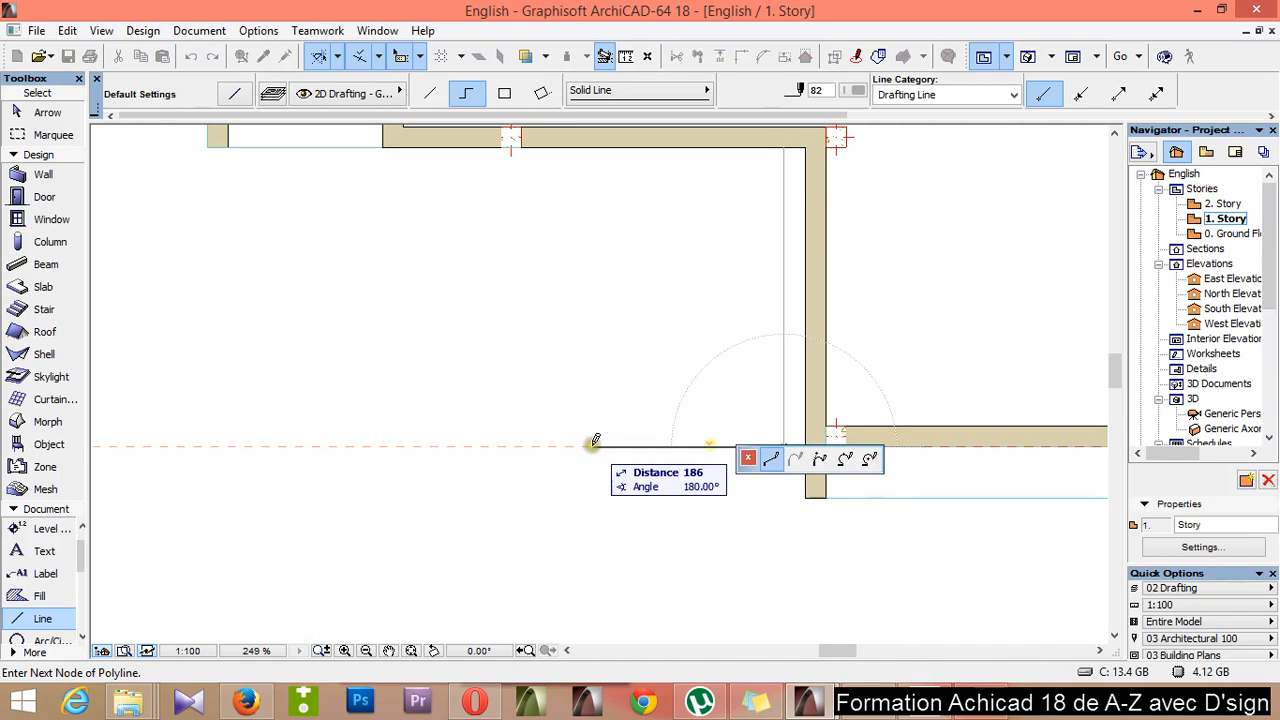
type("150")
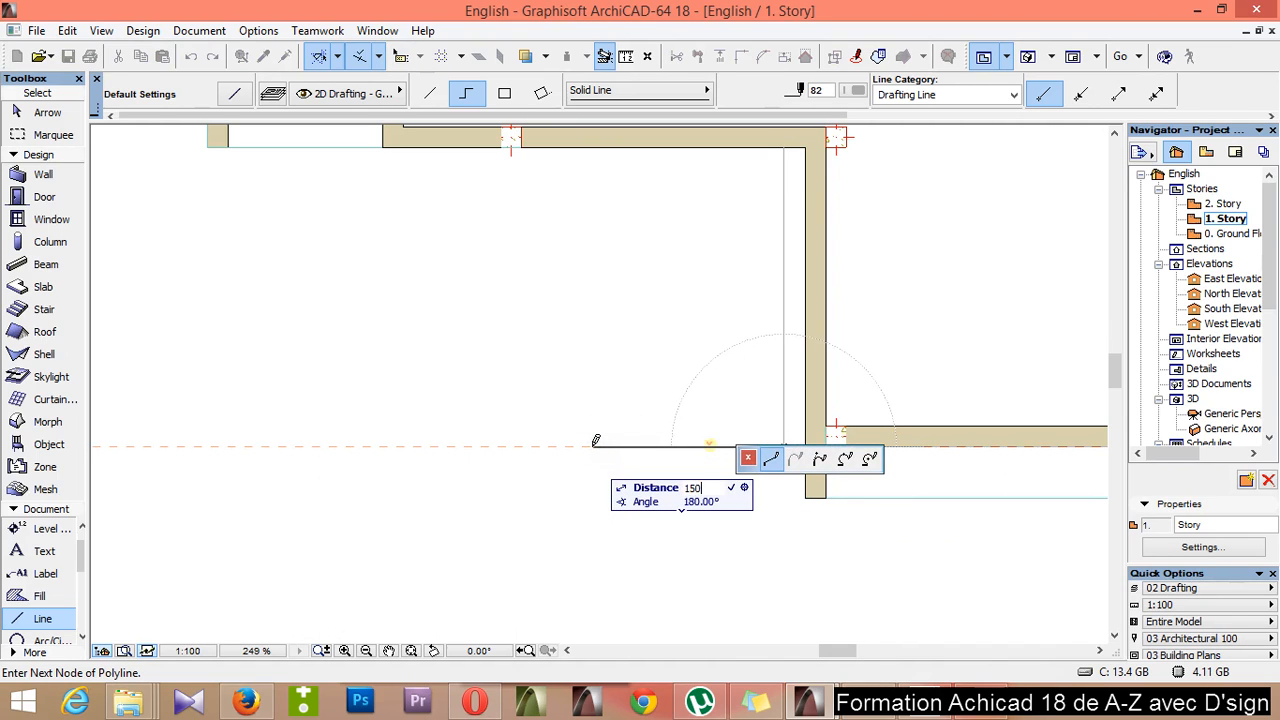
key("Return")
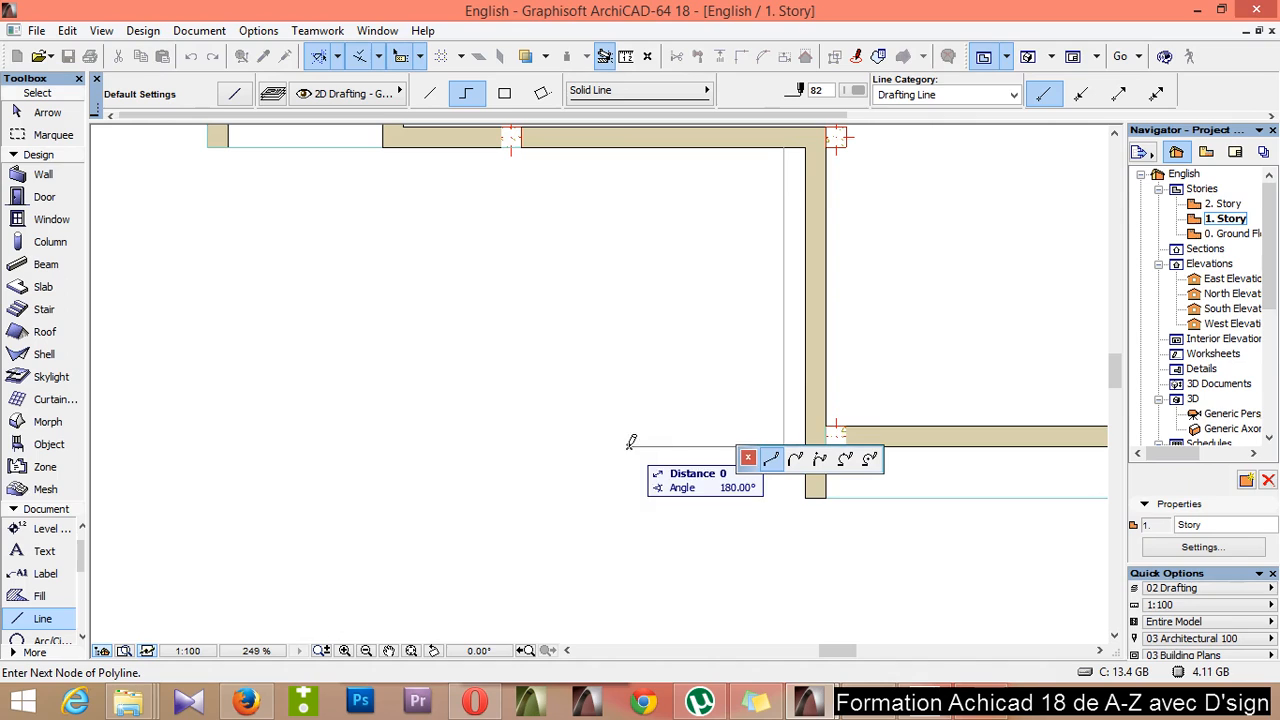
right_click(630, 340)
left_click(678, 522)
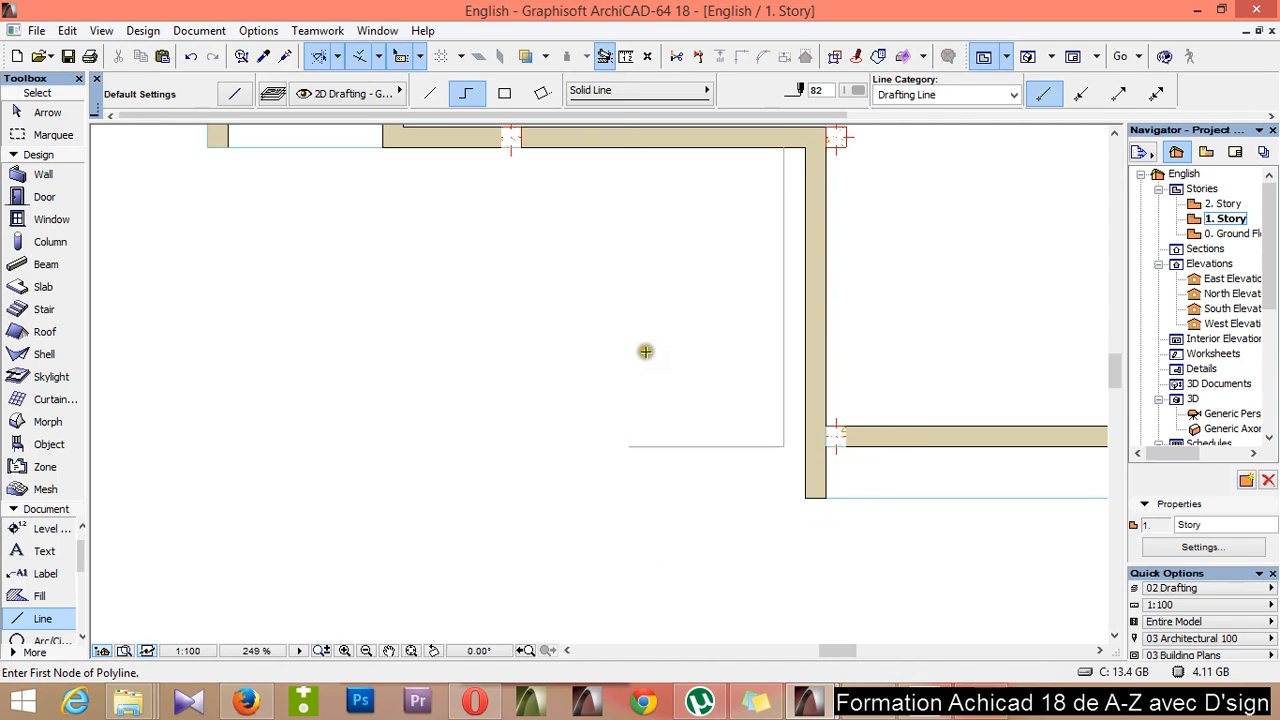
Select the 1. Story slab and move its added node nearest the wall corner onto the upper end of the vertical line
left_click(920, 278, "shift")
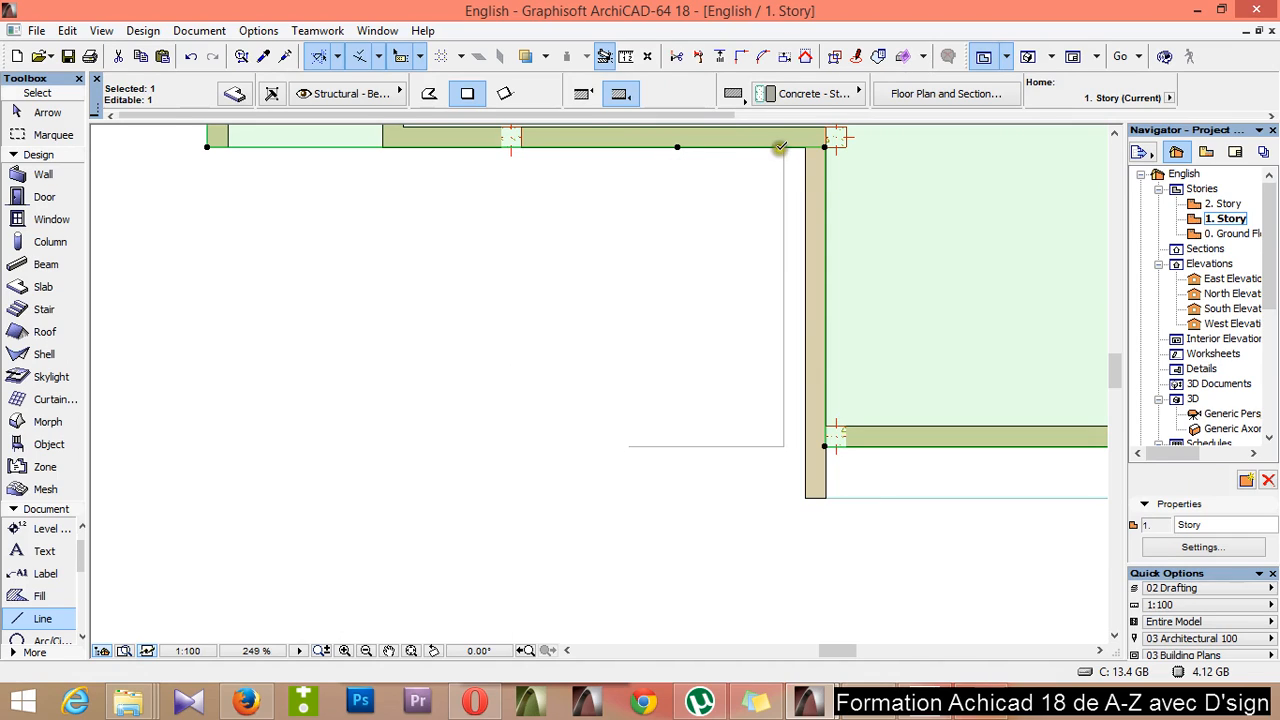
left_click(778, 143)
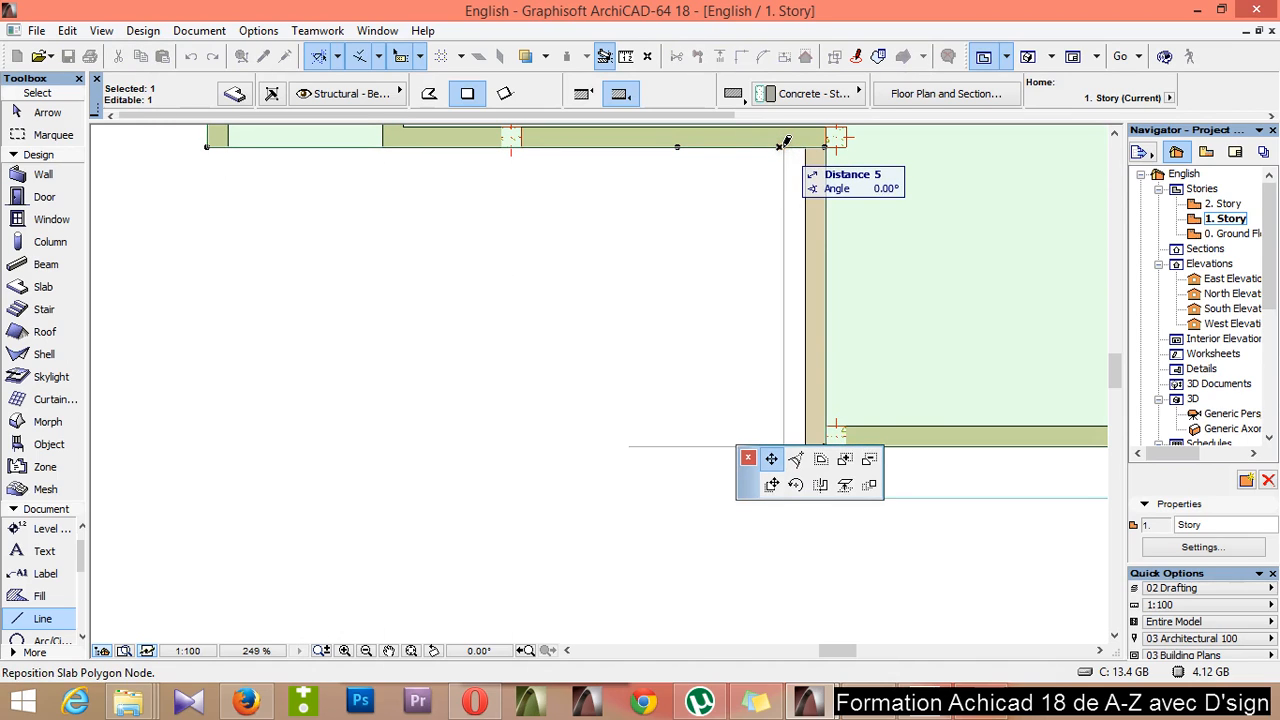
left_click(784, 146)
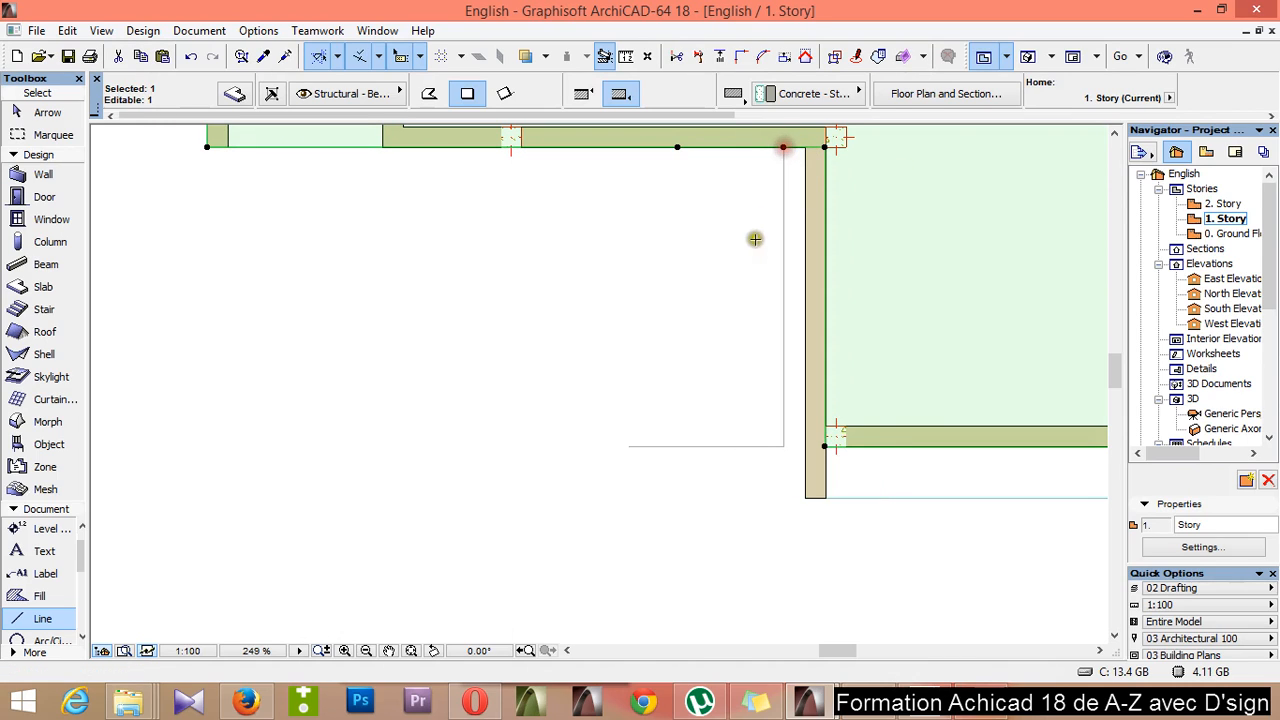
Move the slab's other added node along the edge into line with the free end of the 150-long segment, using a vertical guide line segment
left_click(679, 145)
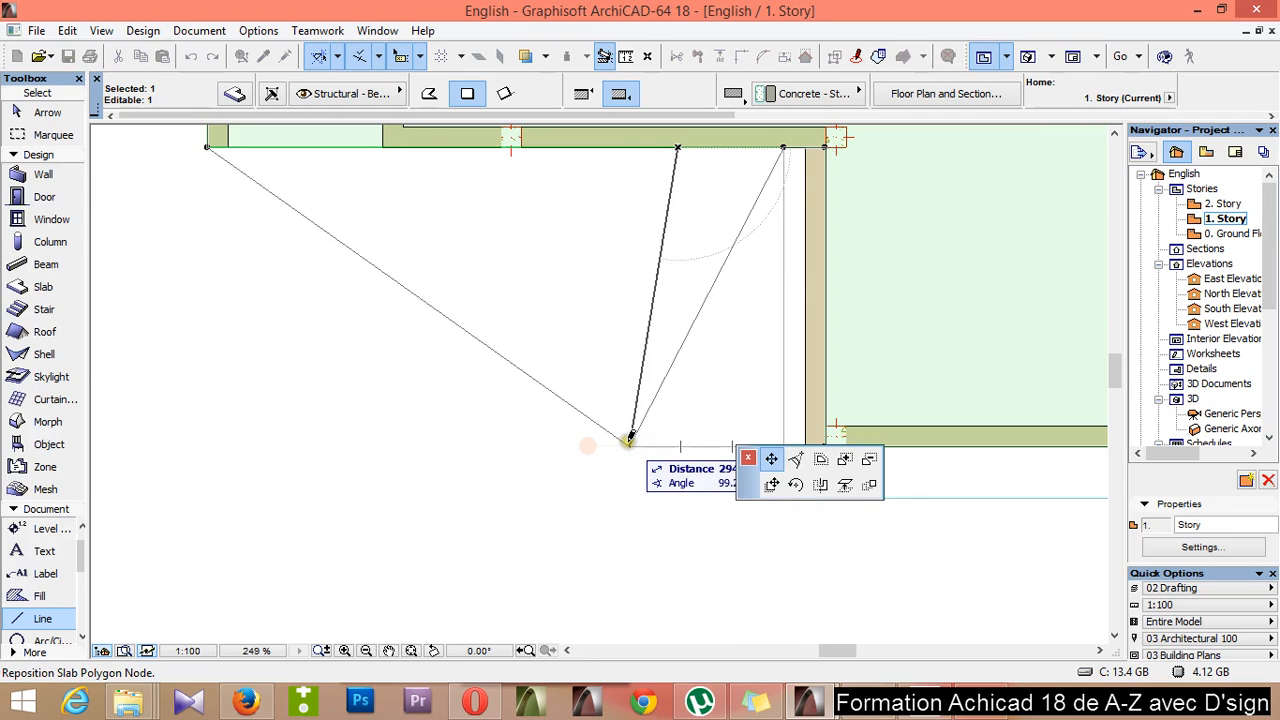
left_click(476, 147)
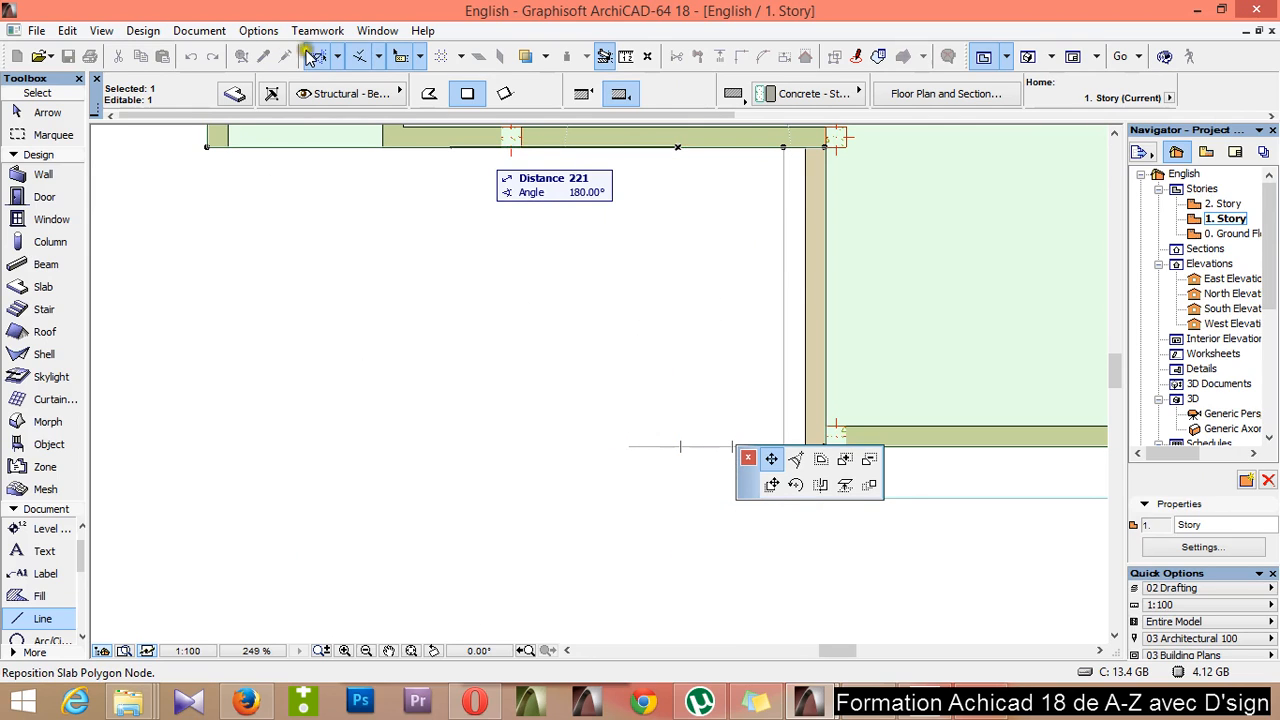
left_click(336, 62)
left_click(336, 88)
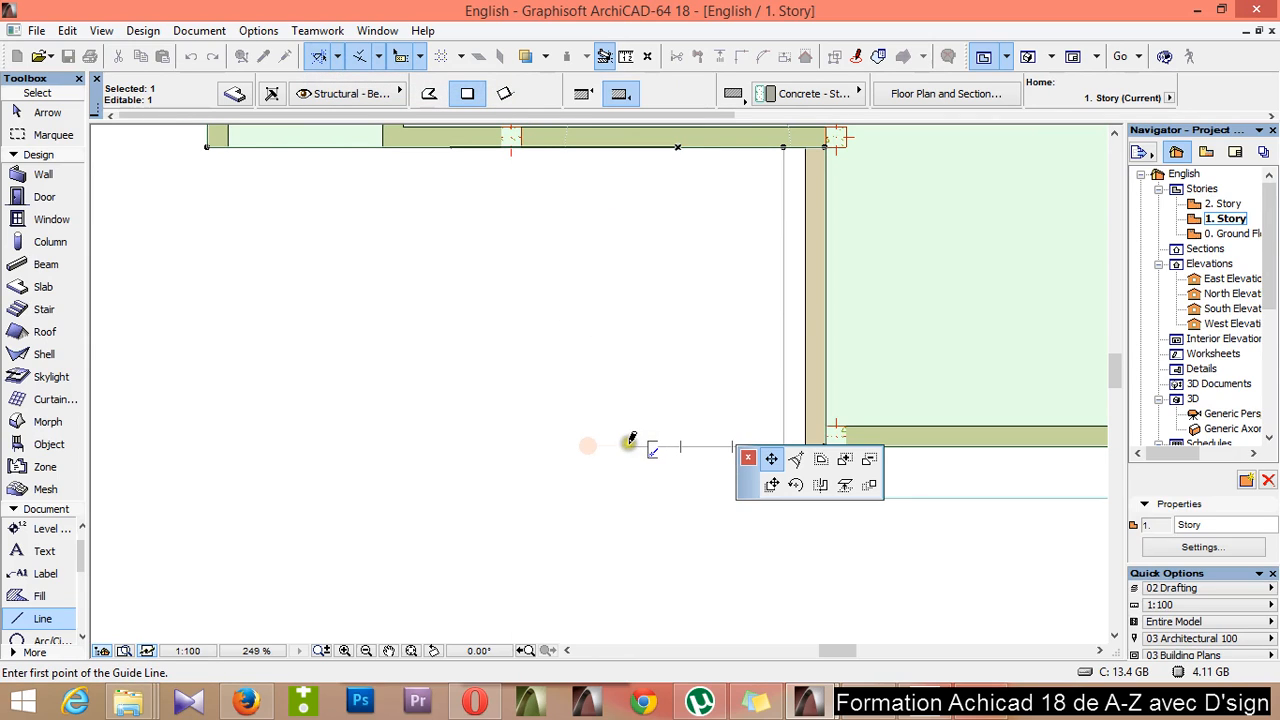
left_click(629, 446)
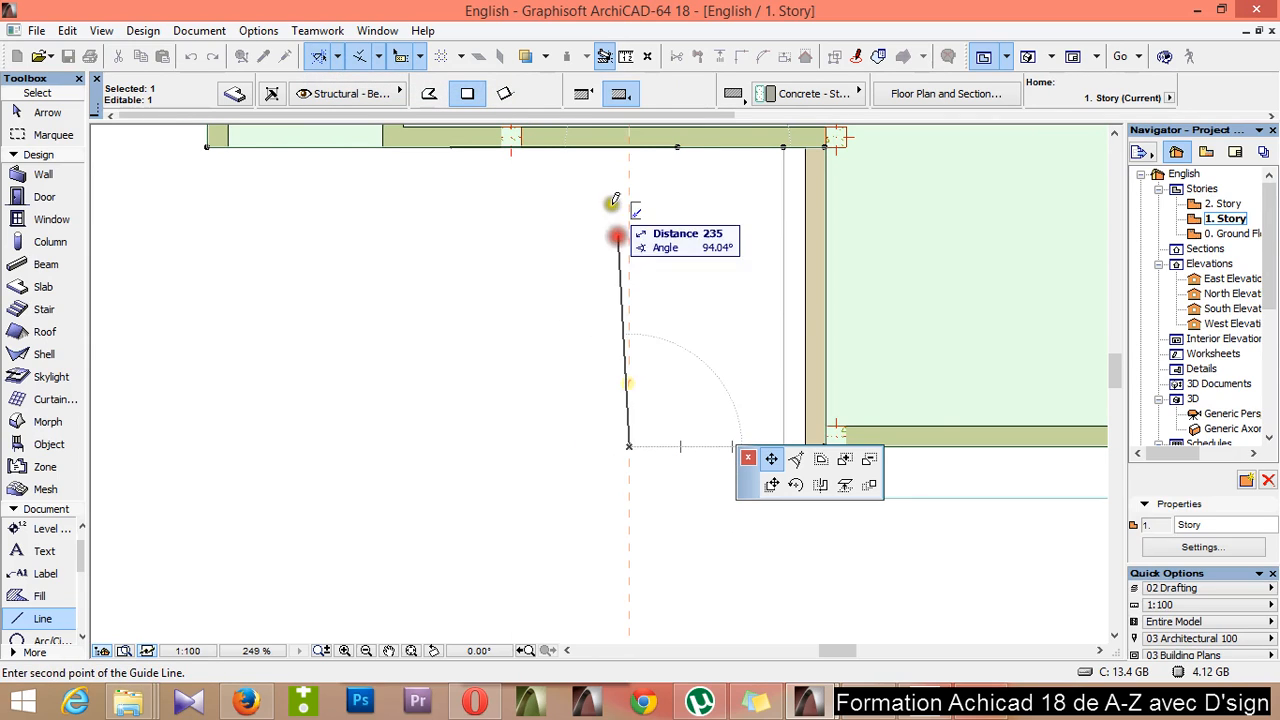
left_click(630, 138)
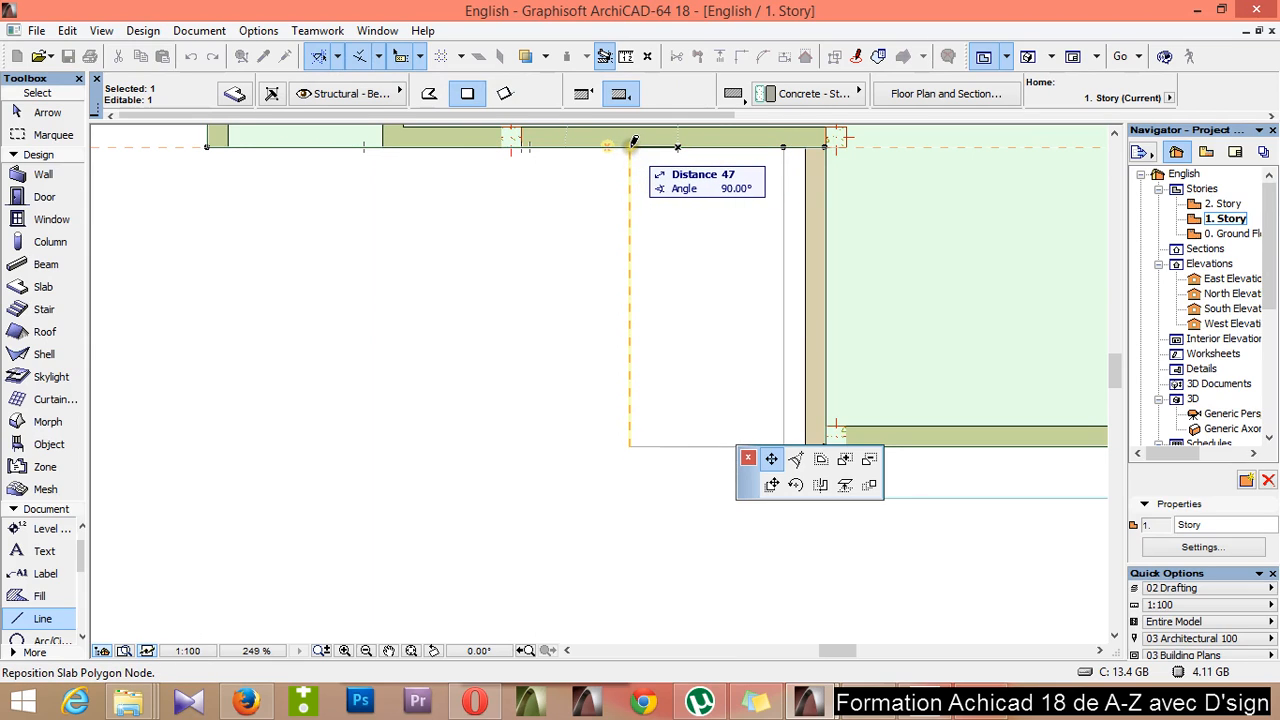
left_click(630, 142)
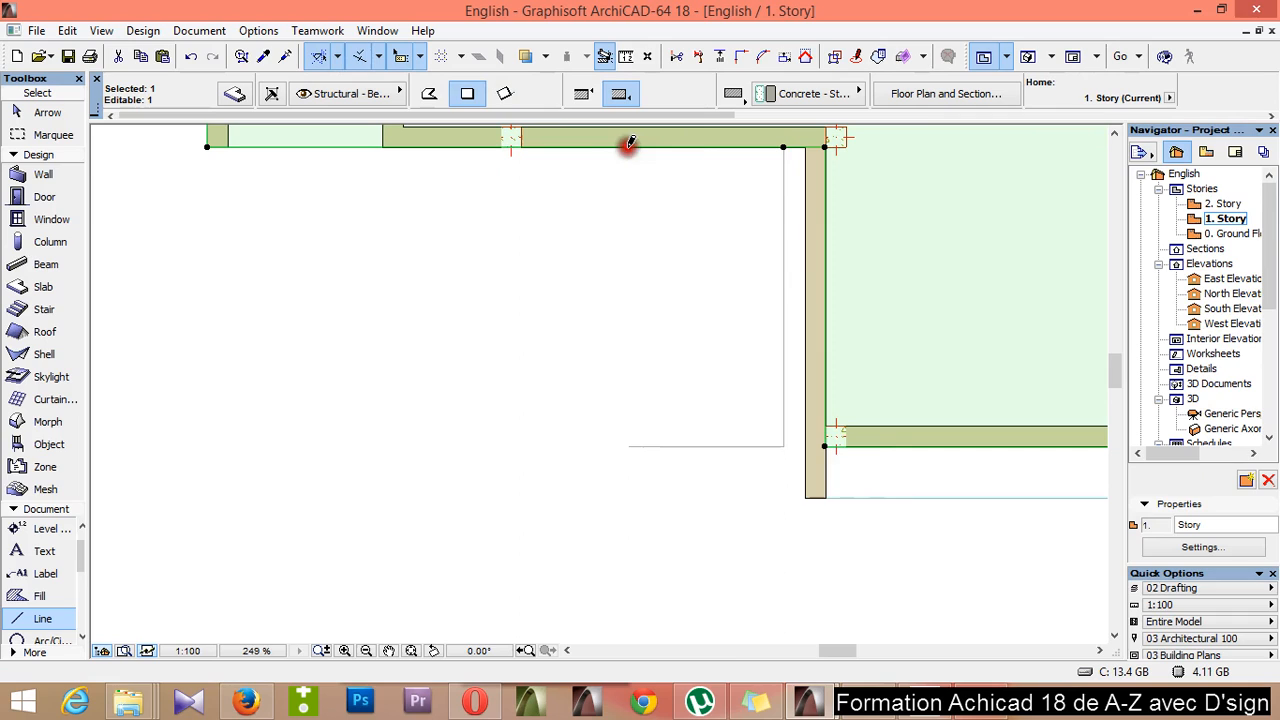
Offset the slab edge between the two nodes out to the free end of the 150-long segment, and delete the construction lines
left_click(695, 149)
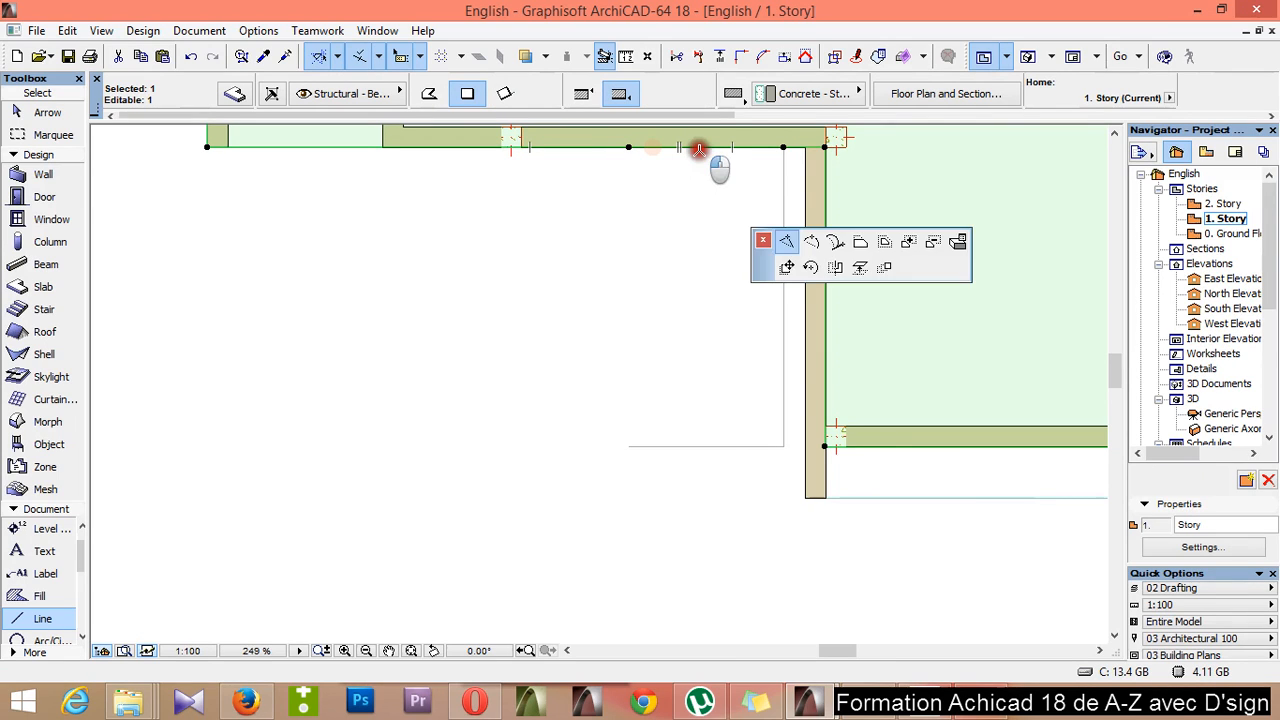
left_click(845, 459)
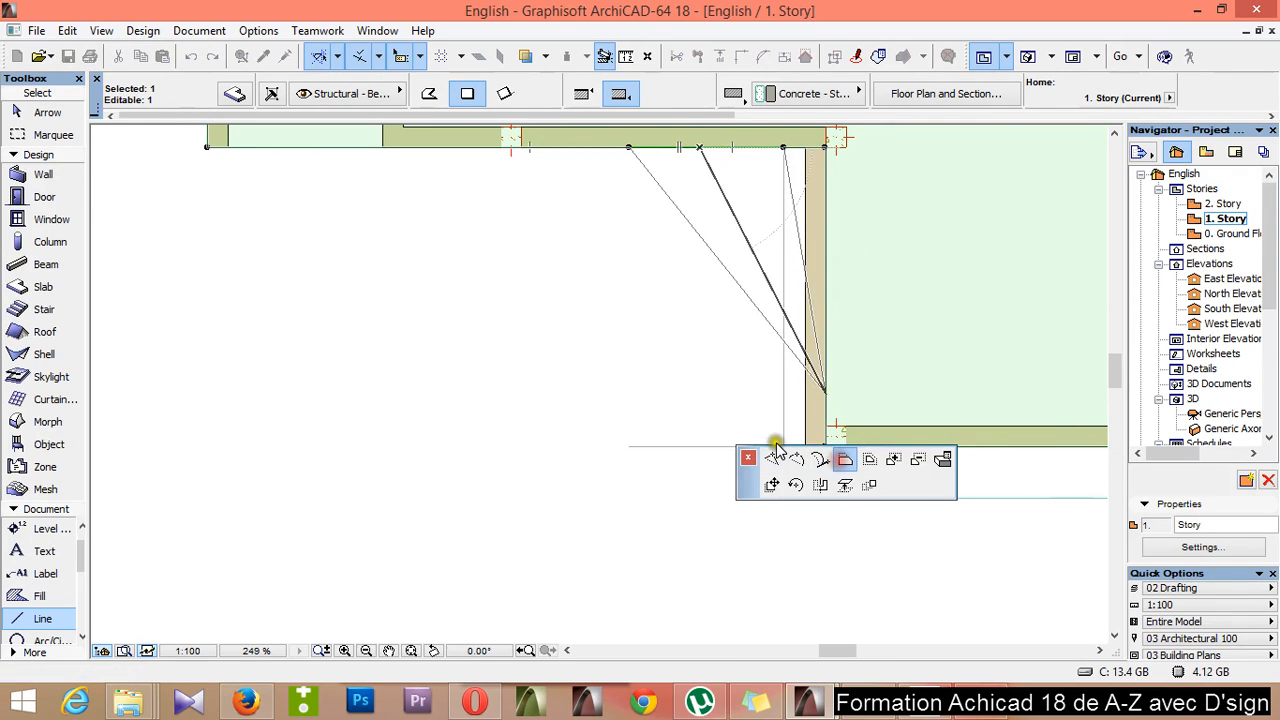
left_click(630, 441)
left_click(751, 491)
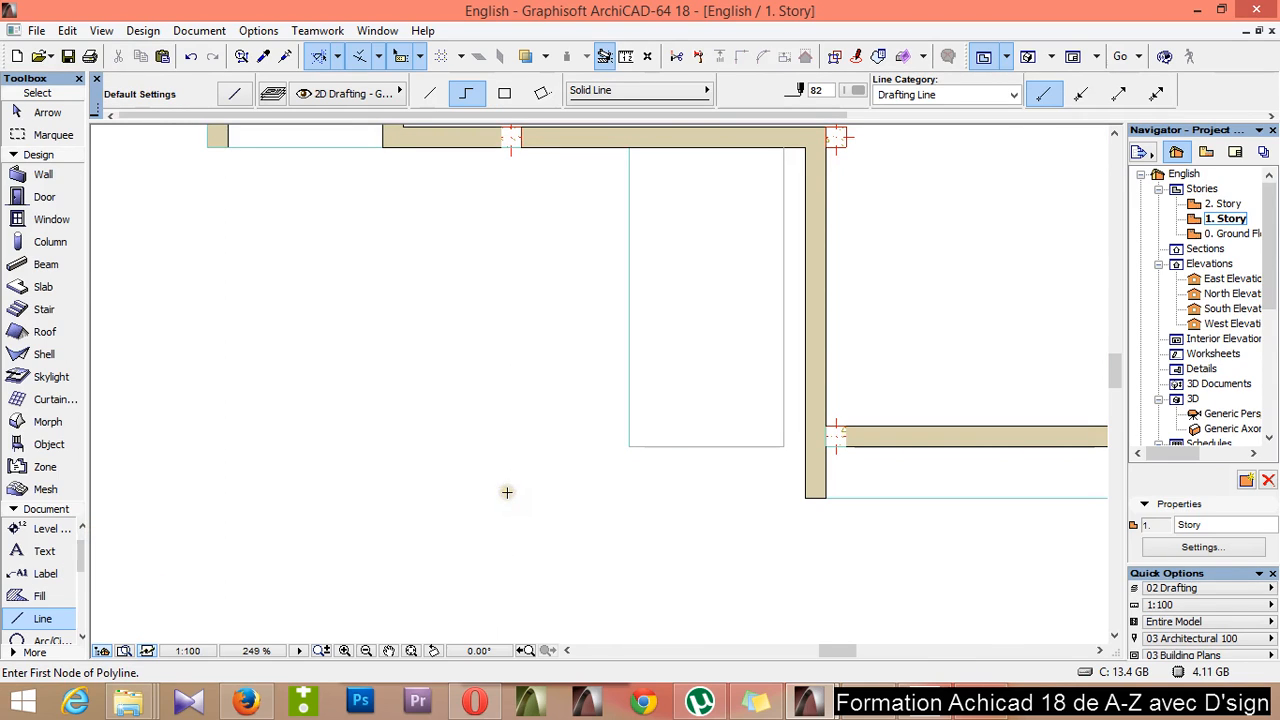
key("ctrl+a")
key("Escape")
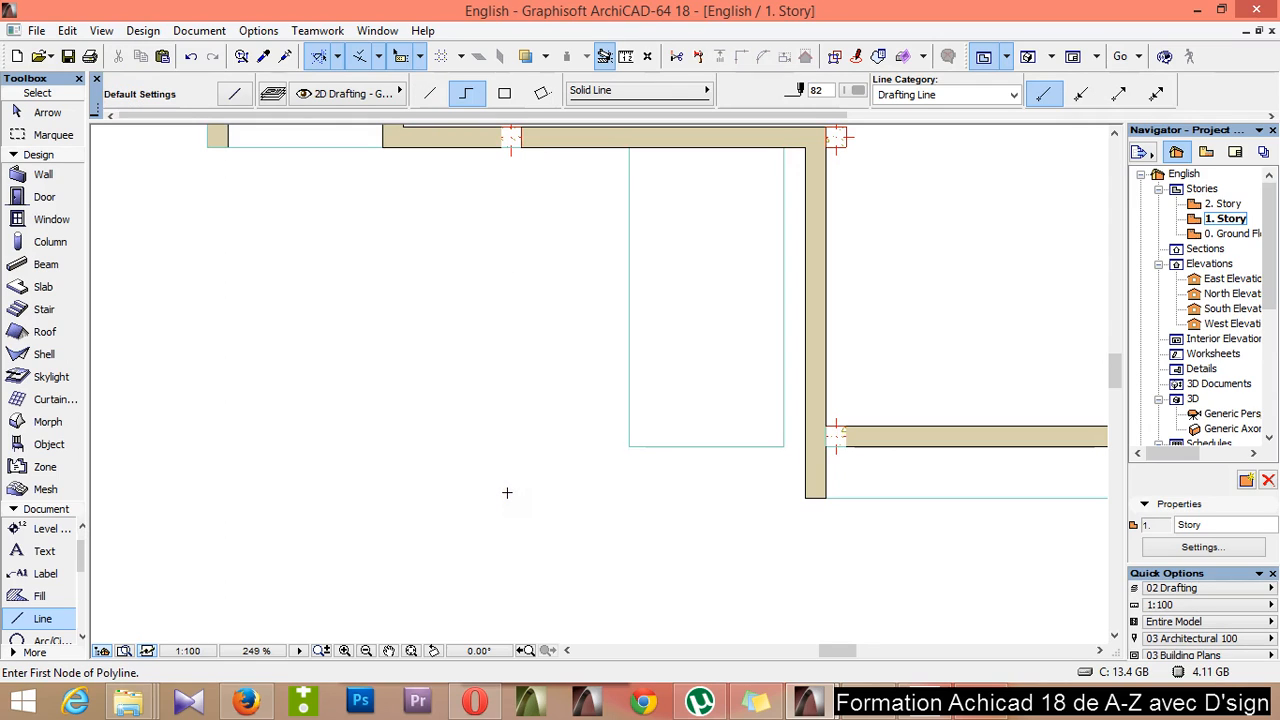
Copy the existing balcony's two L-shaped parapet walls by their outer corner onto the new slab extension's lower corner nearest the house wall
scroll(846, 494, "down", 2)
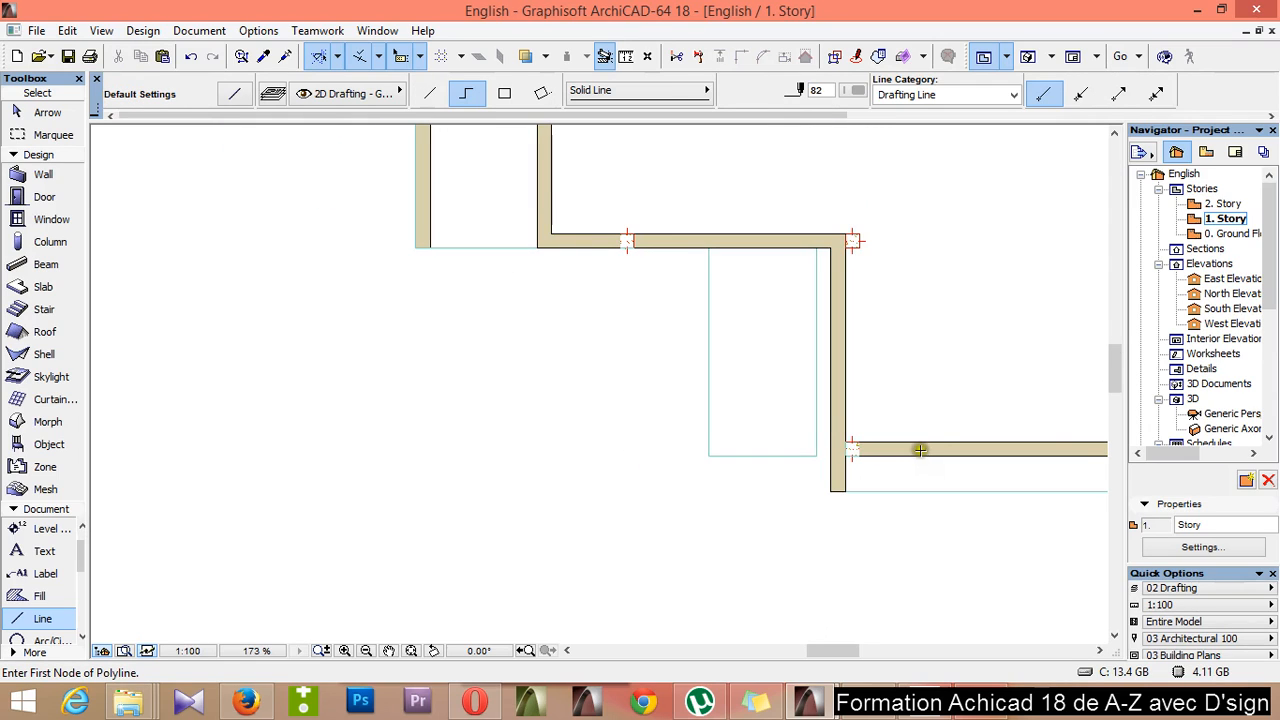
scroll(404, 314, "down", 2)
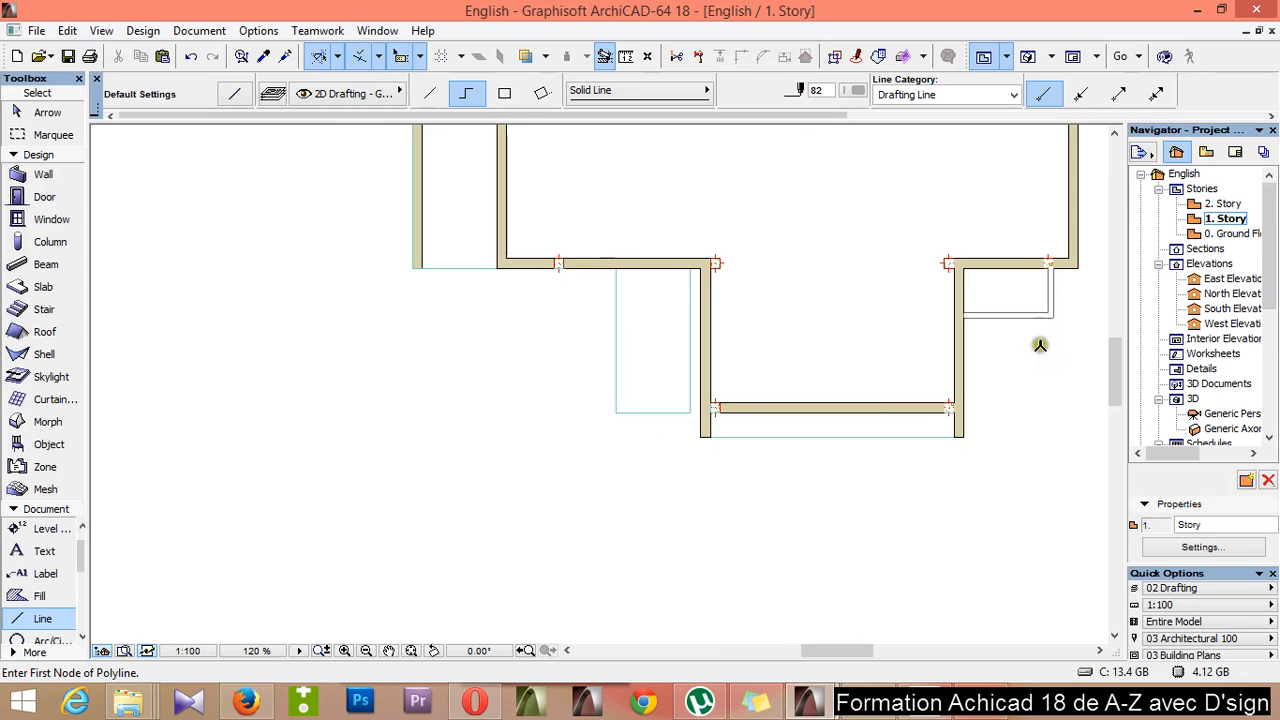
scroll(1069, 281, "up", 1)
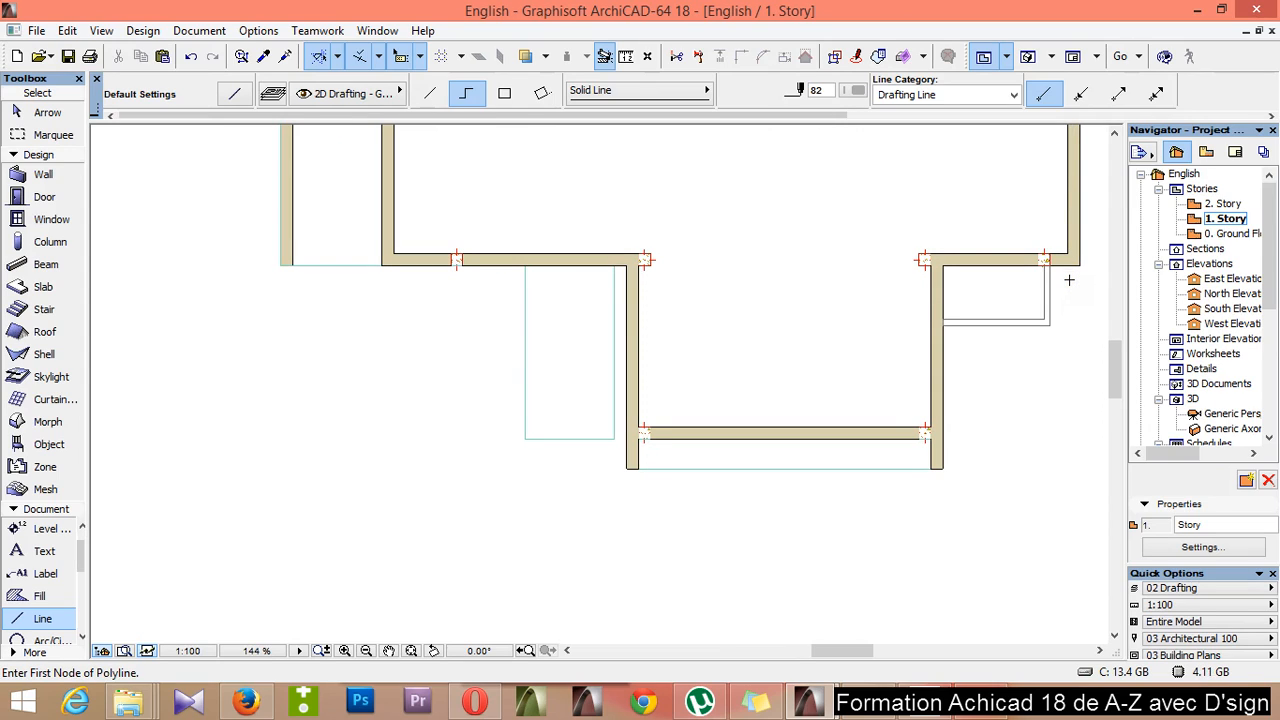
left_click(1000, 323, "shift")
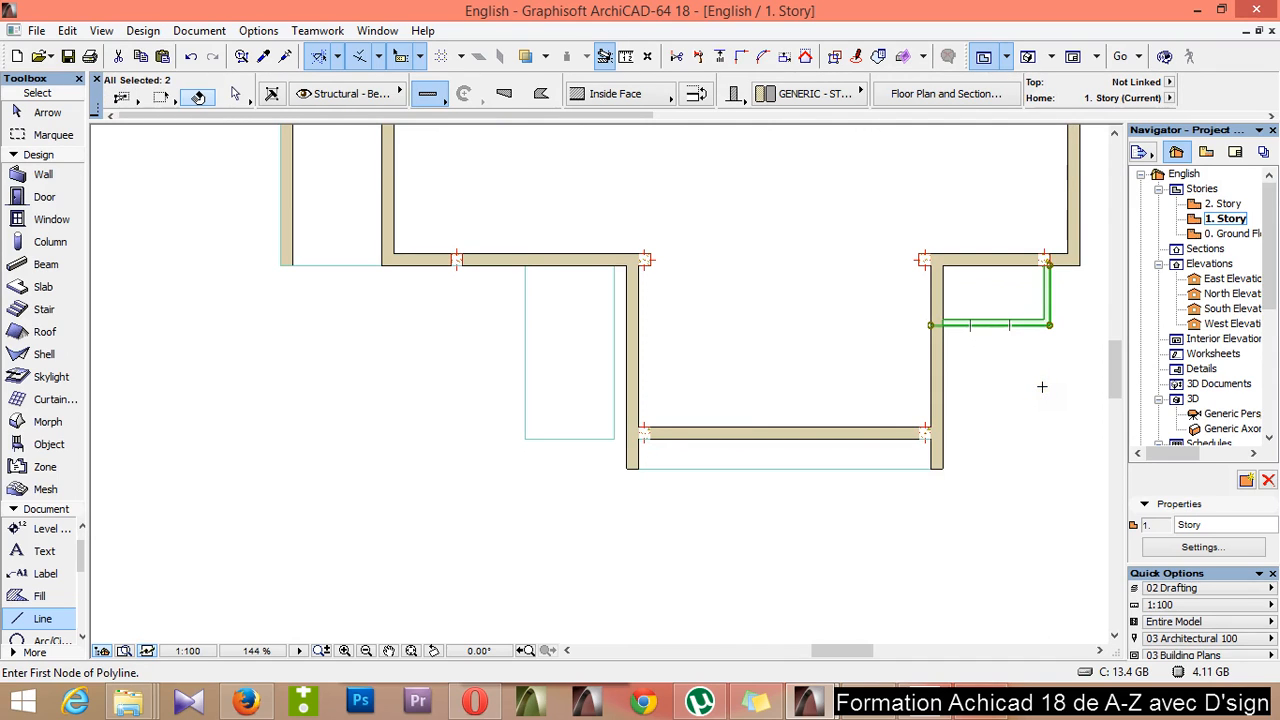
key("ctrl+shift+d")
left_click(1049, 325)
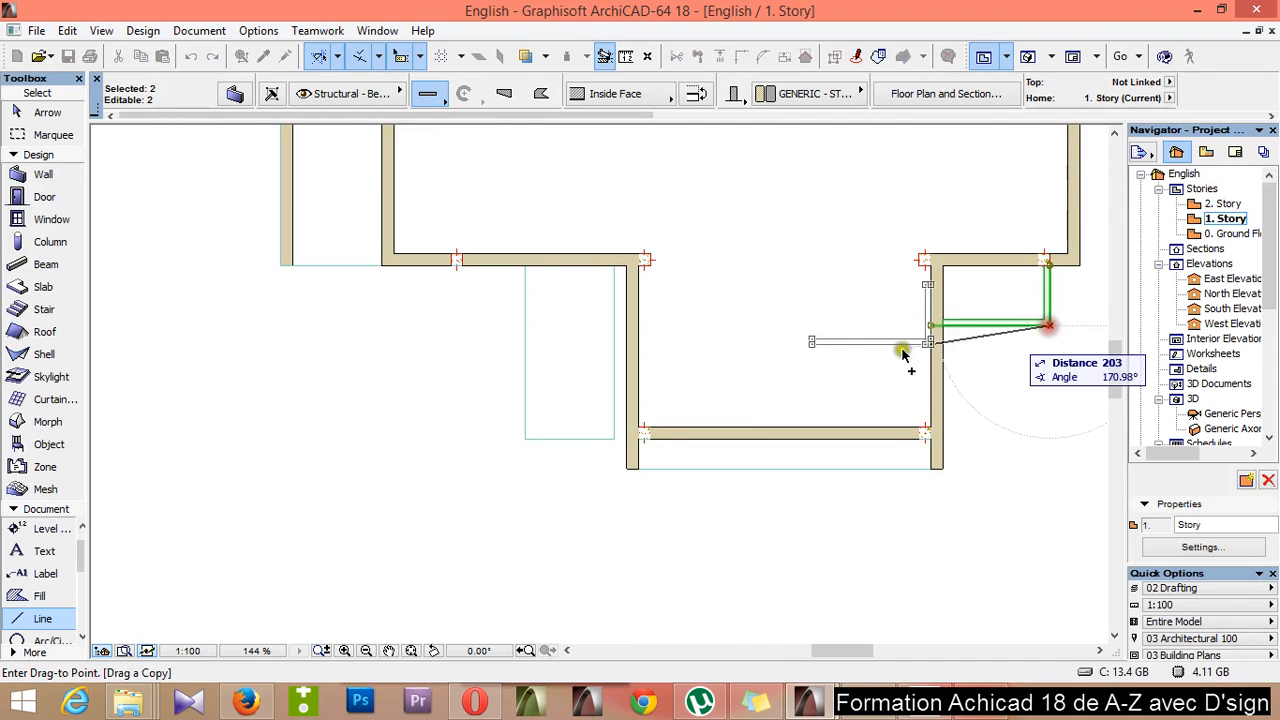
left_click(617, 440)
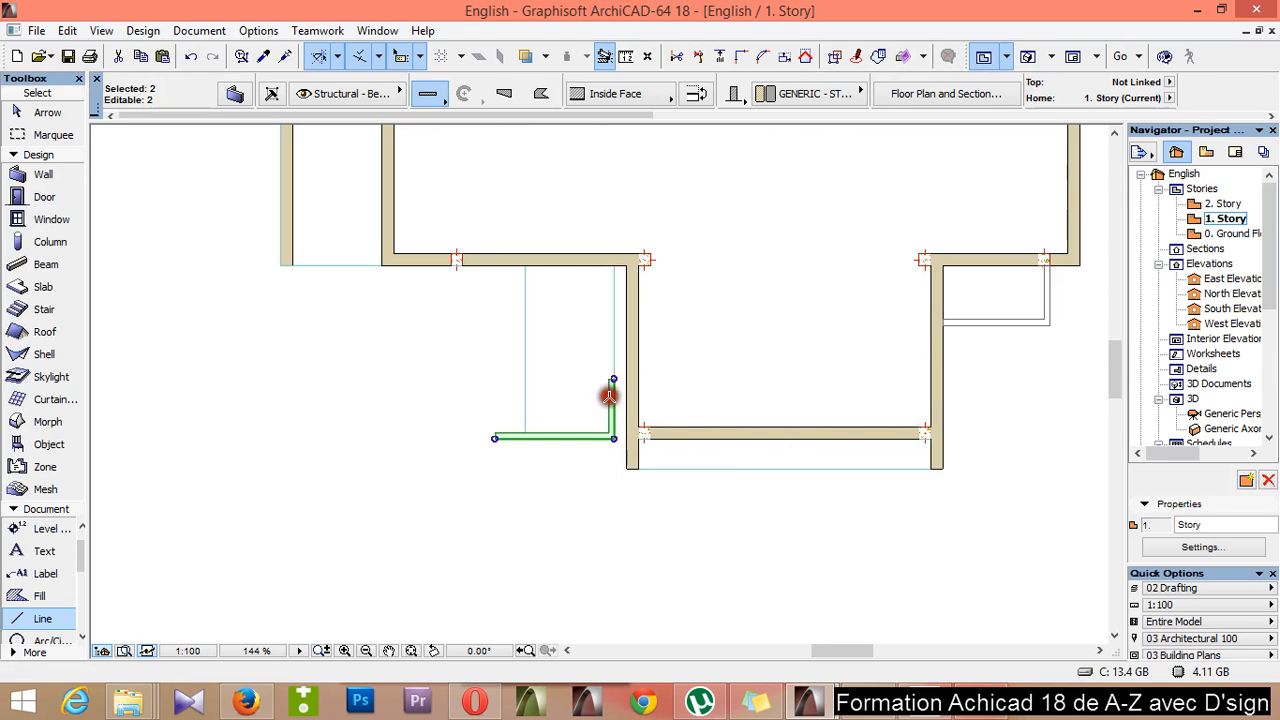
scroll(610, 395, "up", 3)
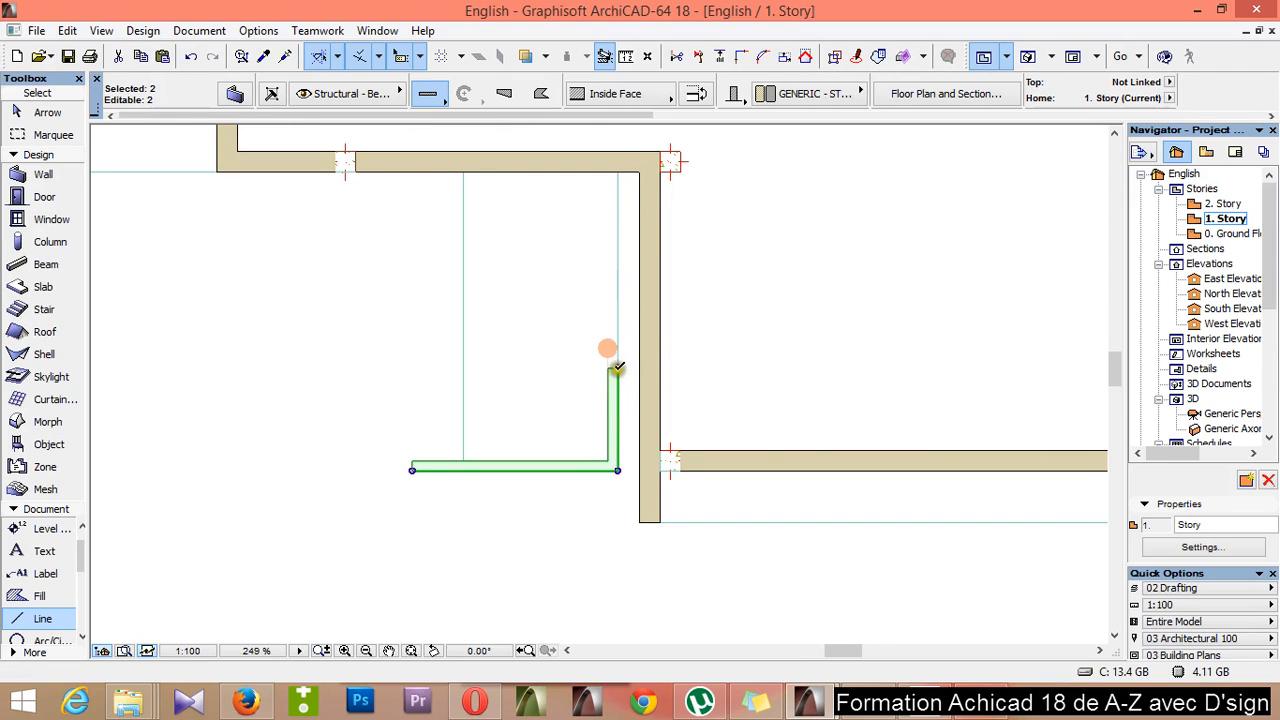
left_click(617, 368)
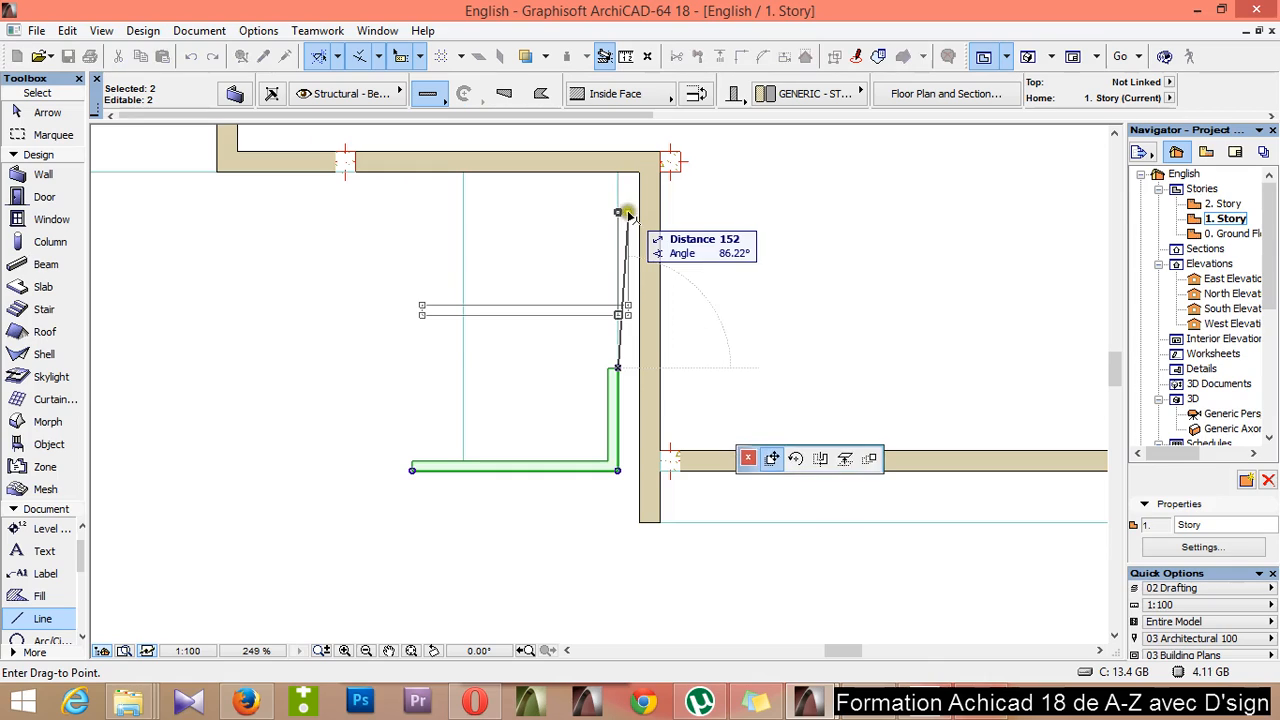
key("Escape")
key("Escape")
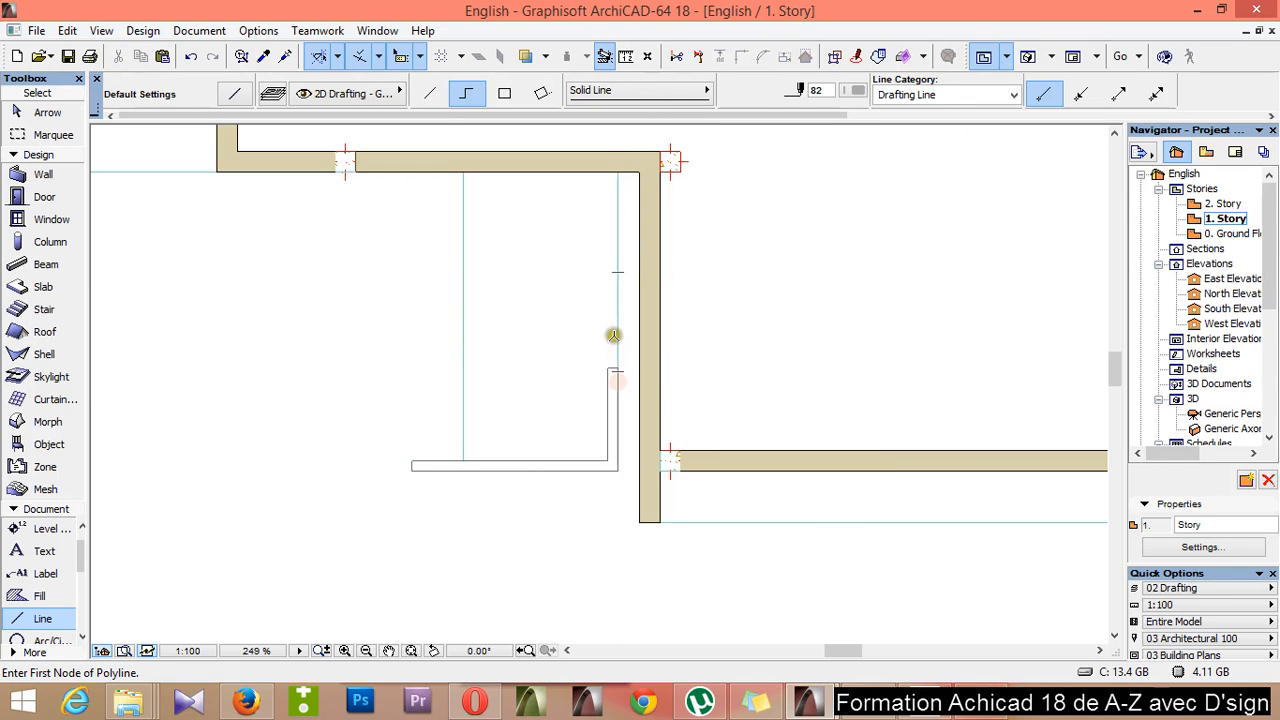
Suspend grouping and stretch the horizontal parapet wall's free end back to the slab's outer corner, making it 150 long
left_click(521, 470, "shift")
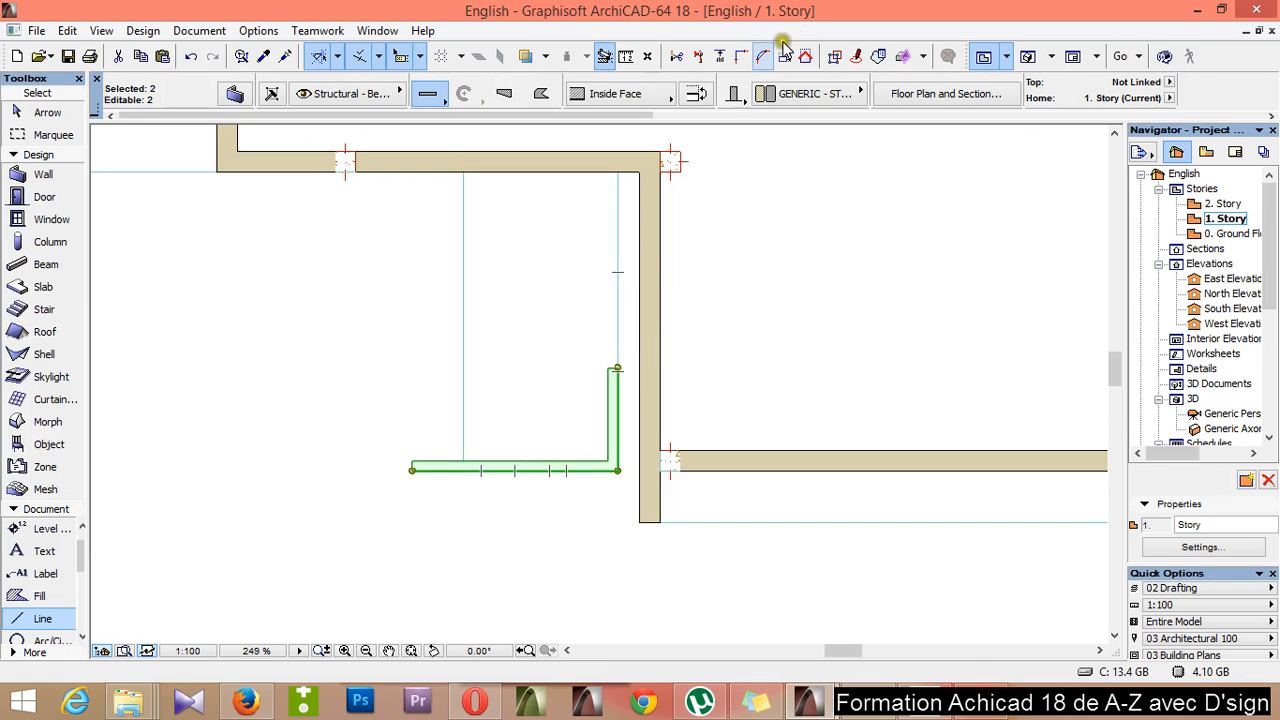
left_click(20, 467)
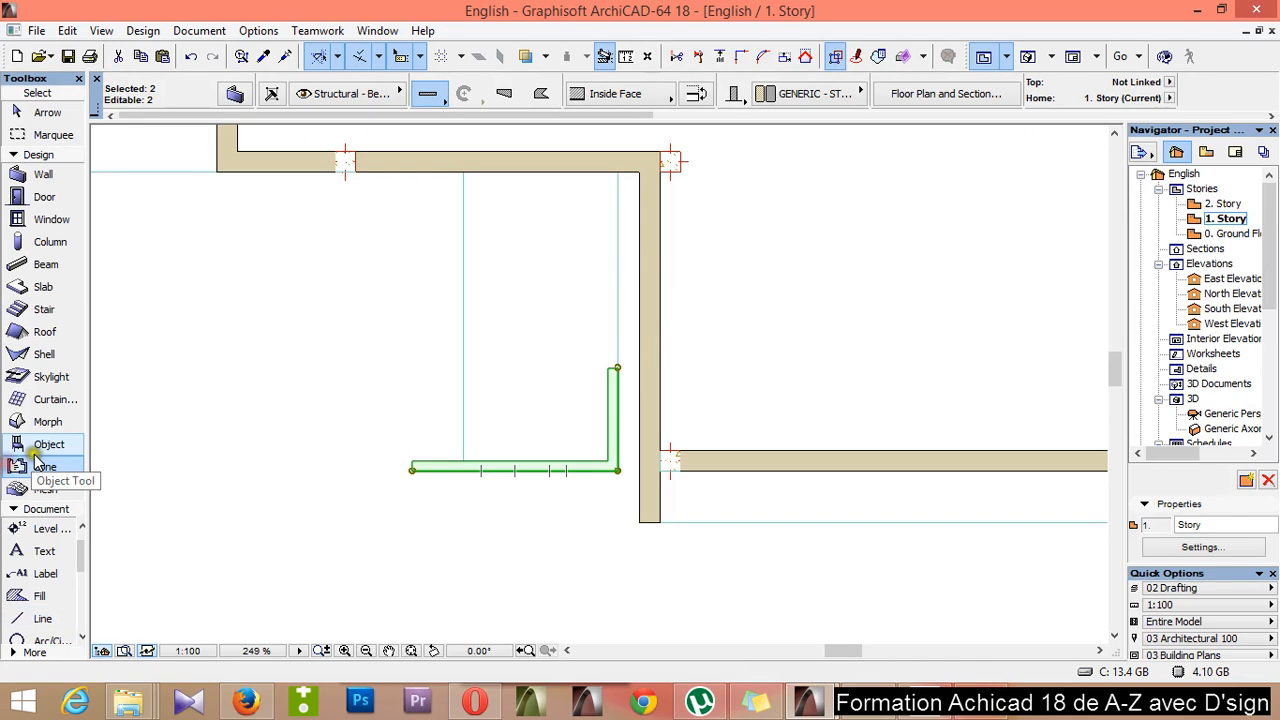
key("shift")
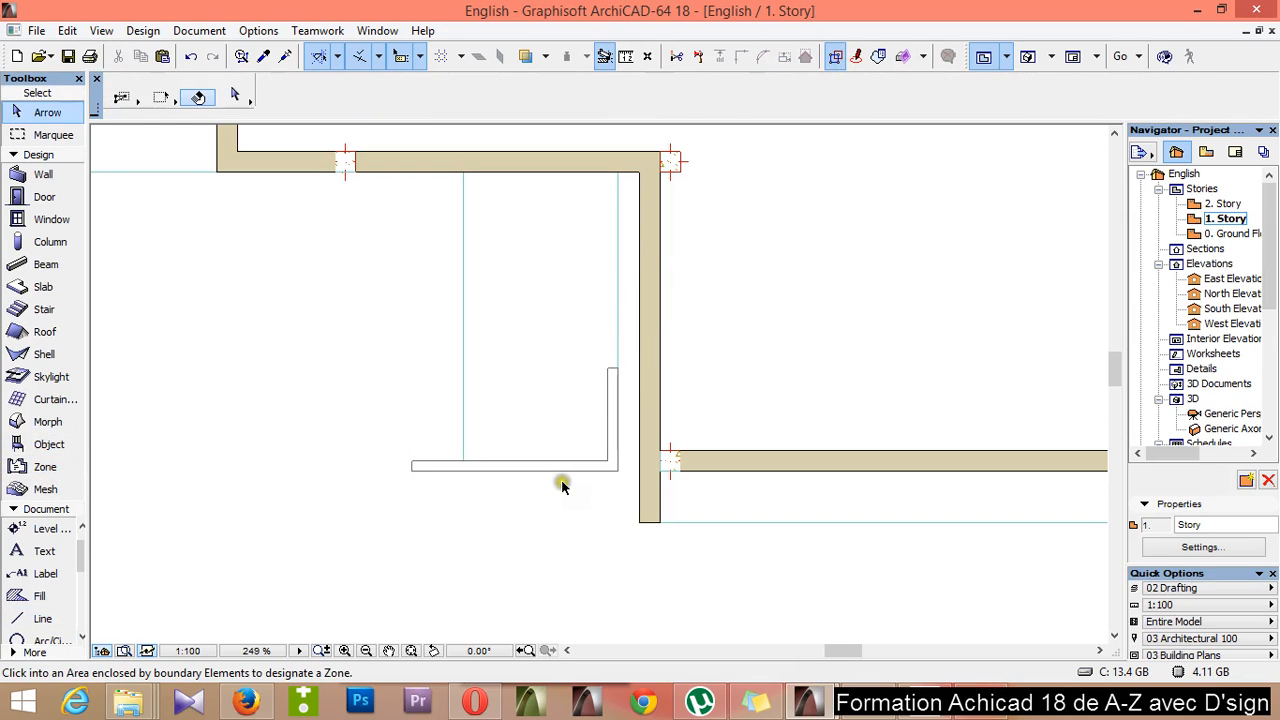
left_click(566, 462)
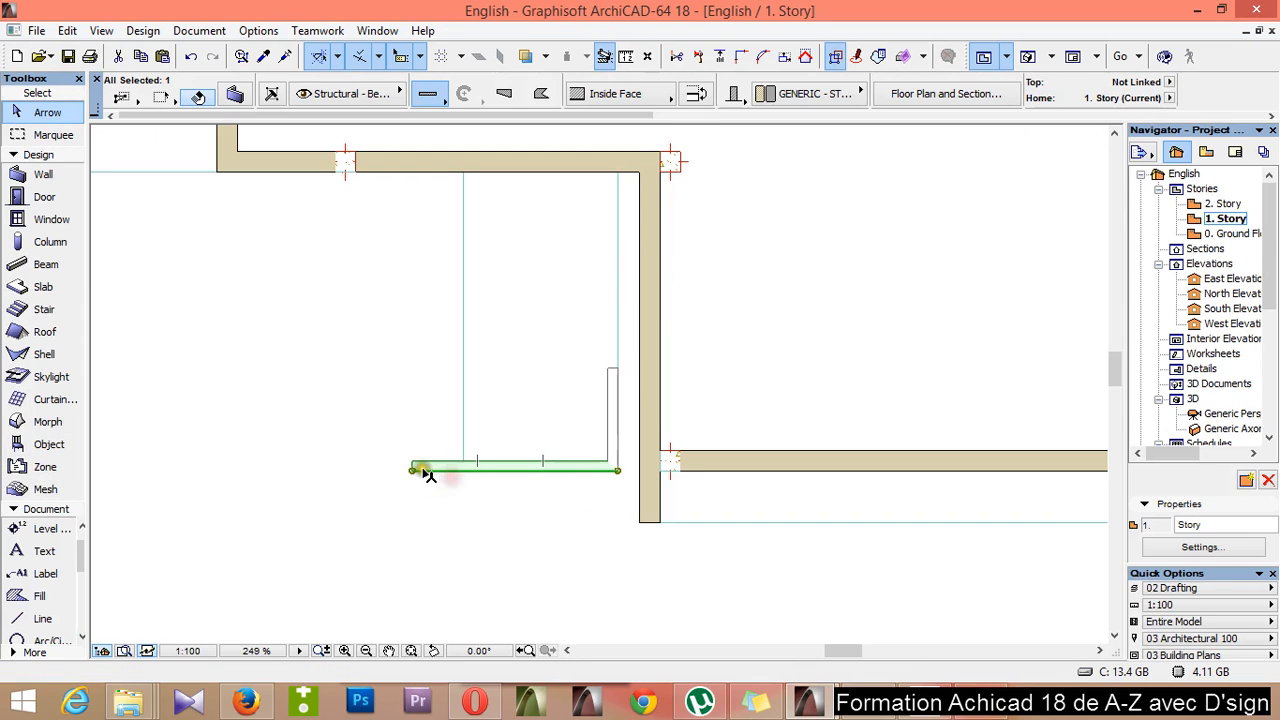
left_click(412, 471)
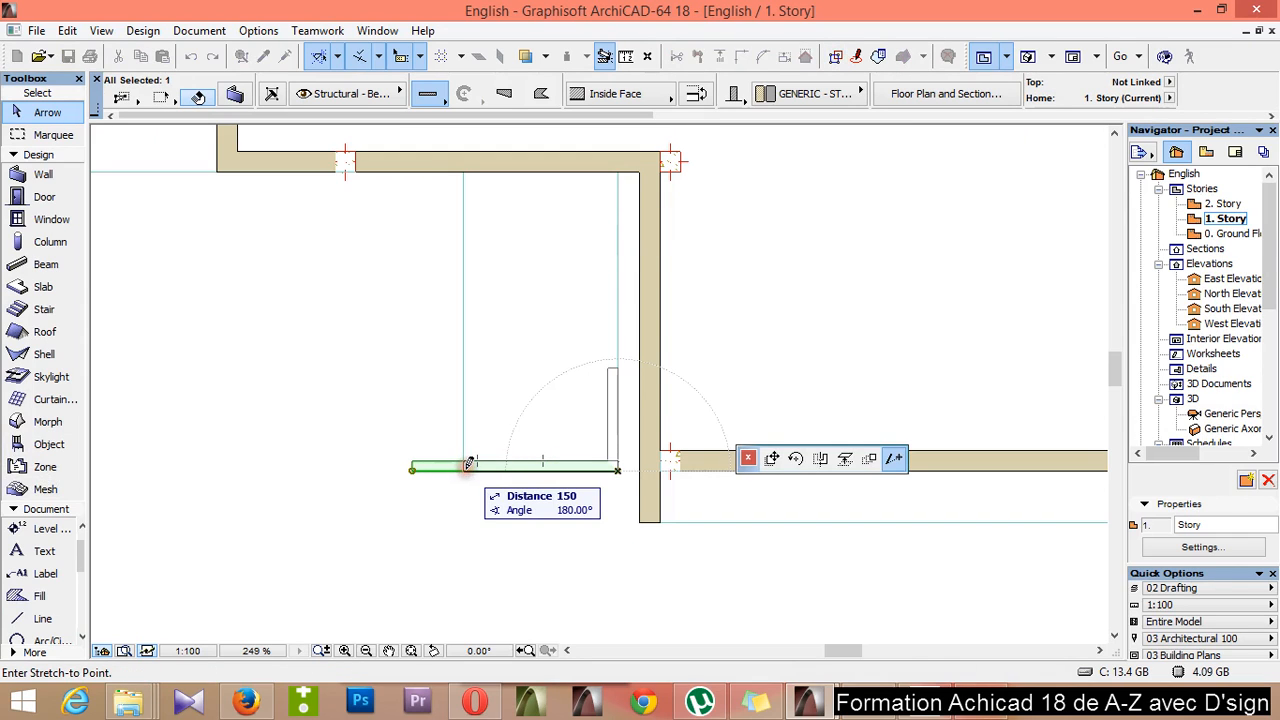
left_click(464, 469)
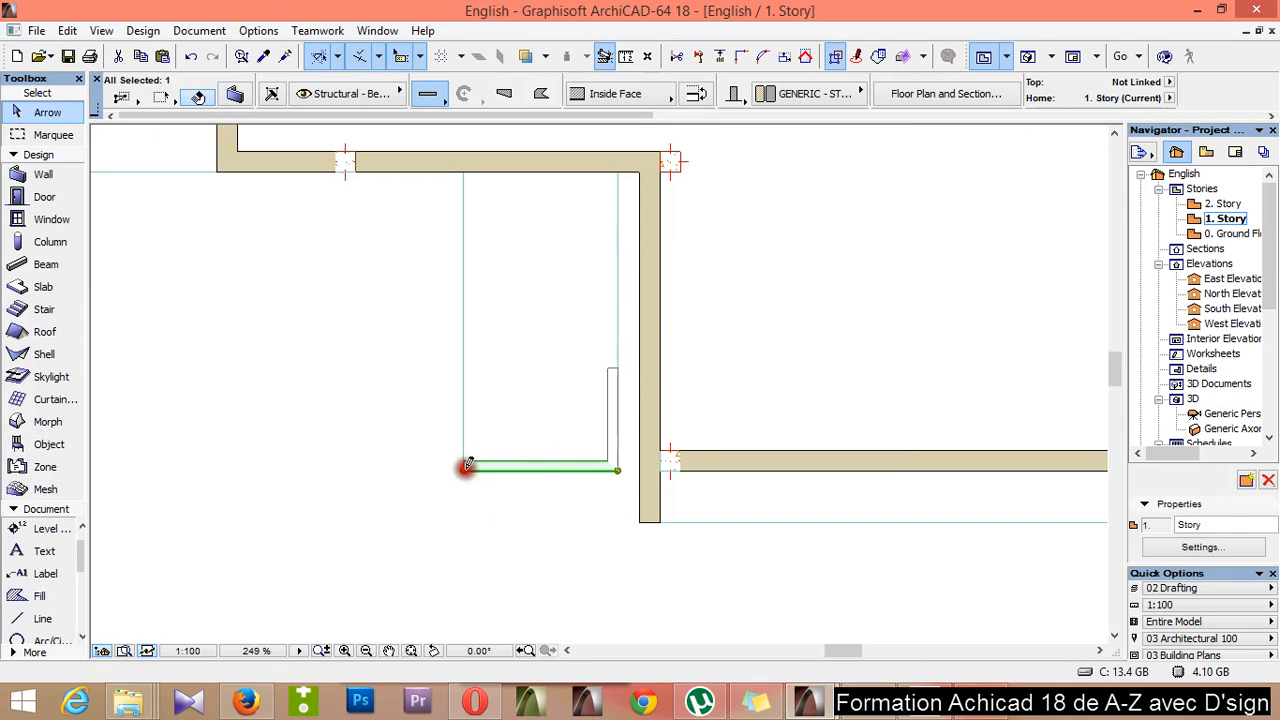
Stretch the upper end of the vertical parapet wall along the slab edge up to the house wall
left_click(612, 369)
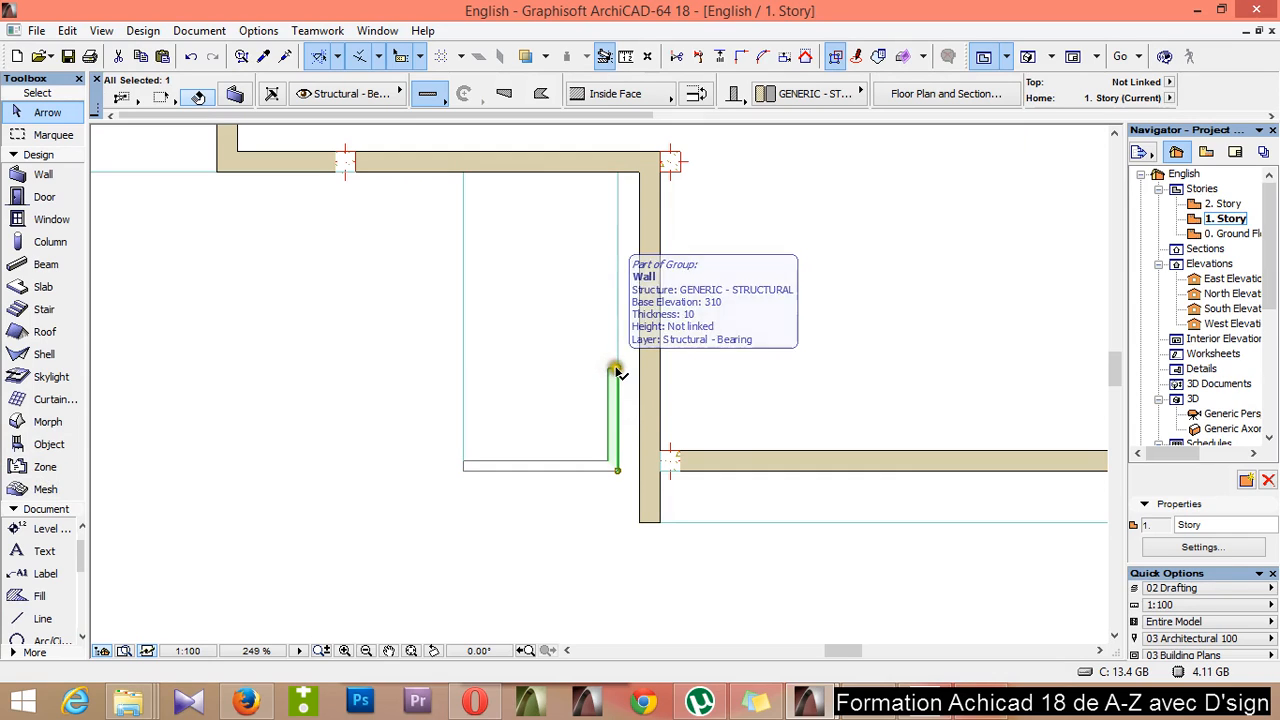
left_click(613, 369)
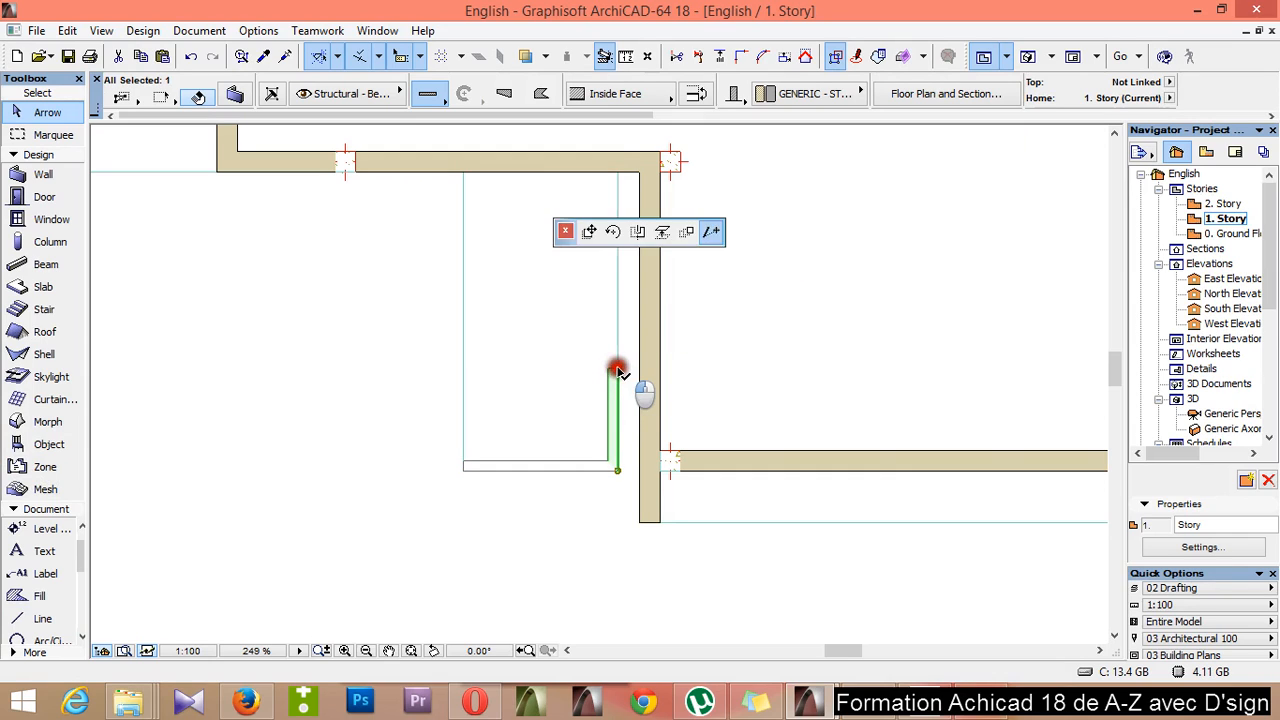
left_click(619, 167)
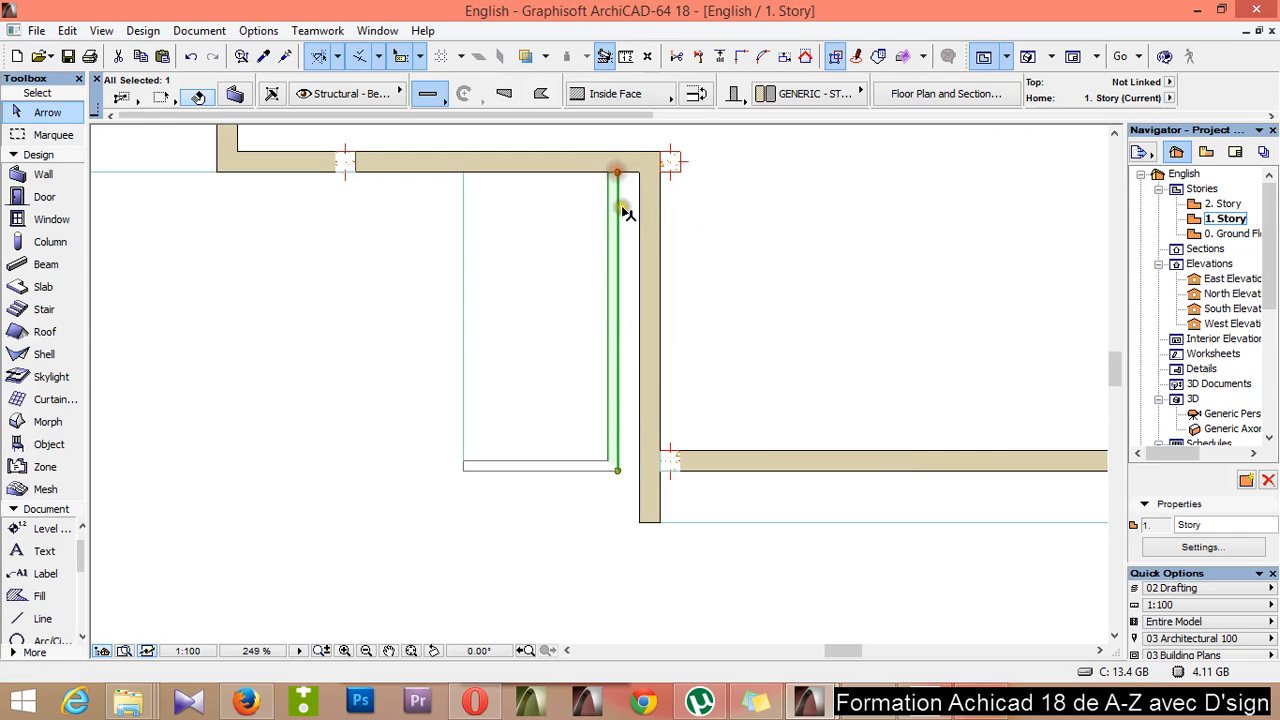
Place a copy of the vertical parapet wall along the slab's opposite edge, and check the balcony in the 3D perspective
key("ctrl+shift+d")
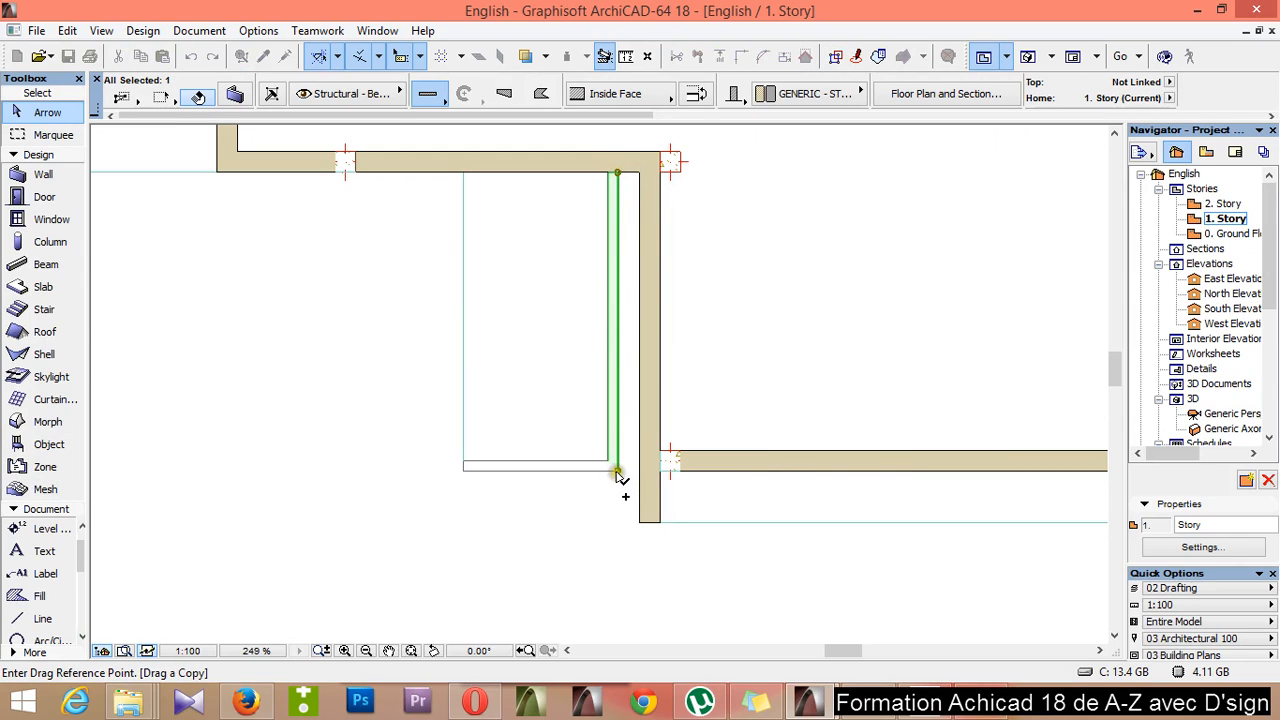
left_click(613, 175)
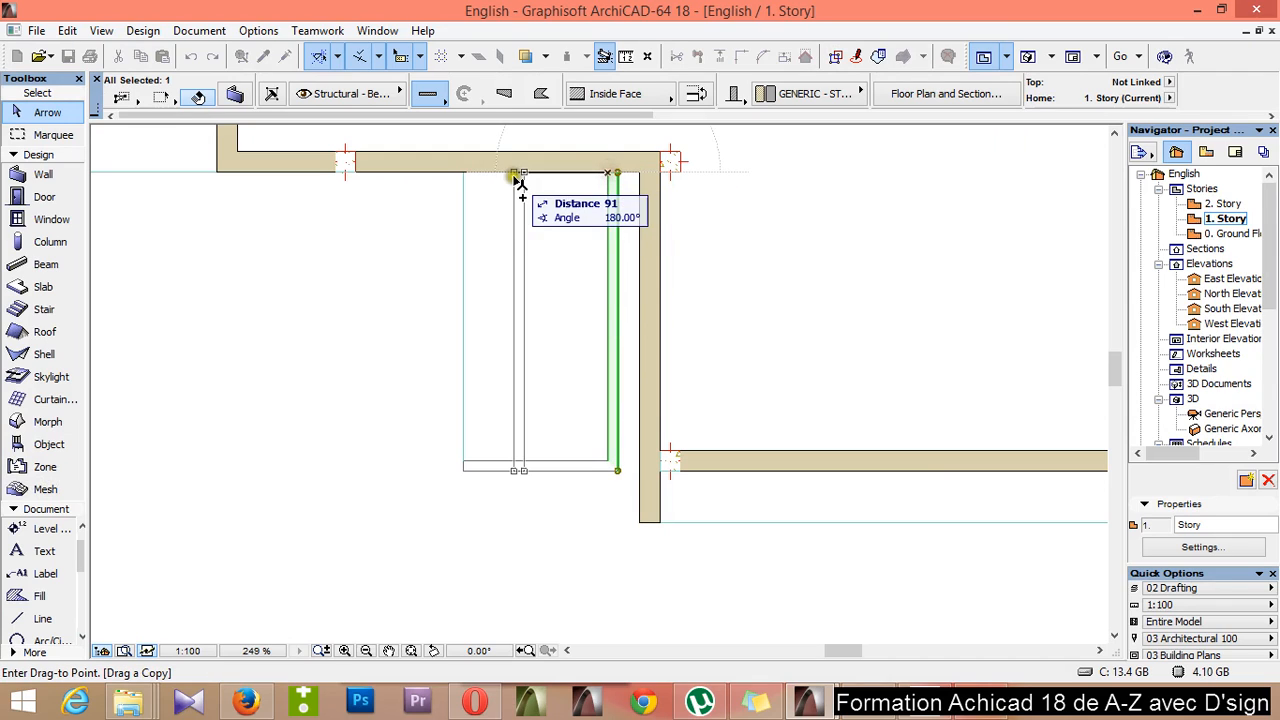
left_click(467, 173)
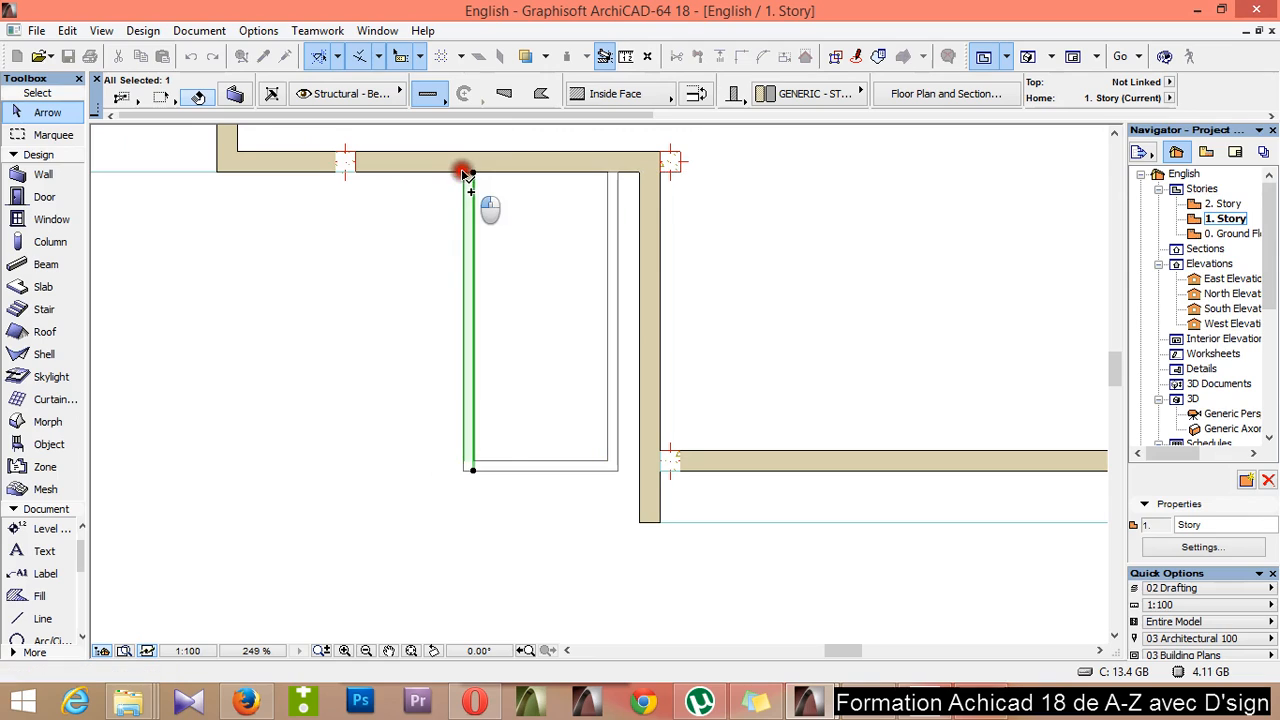
left_click(551, 524)
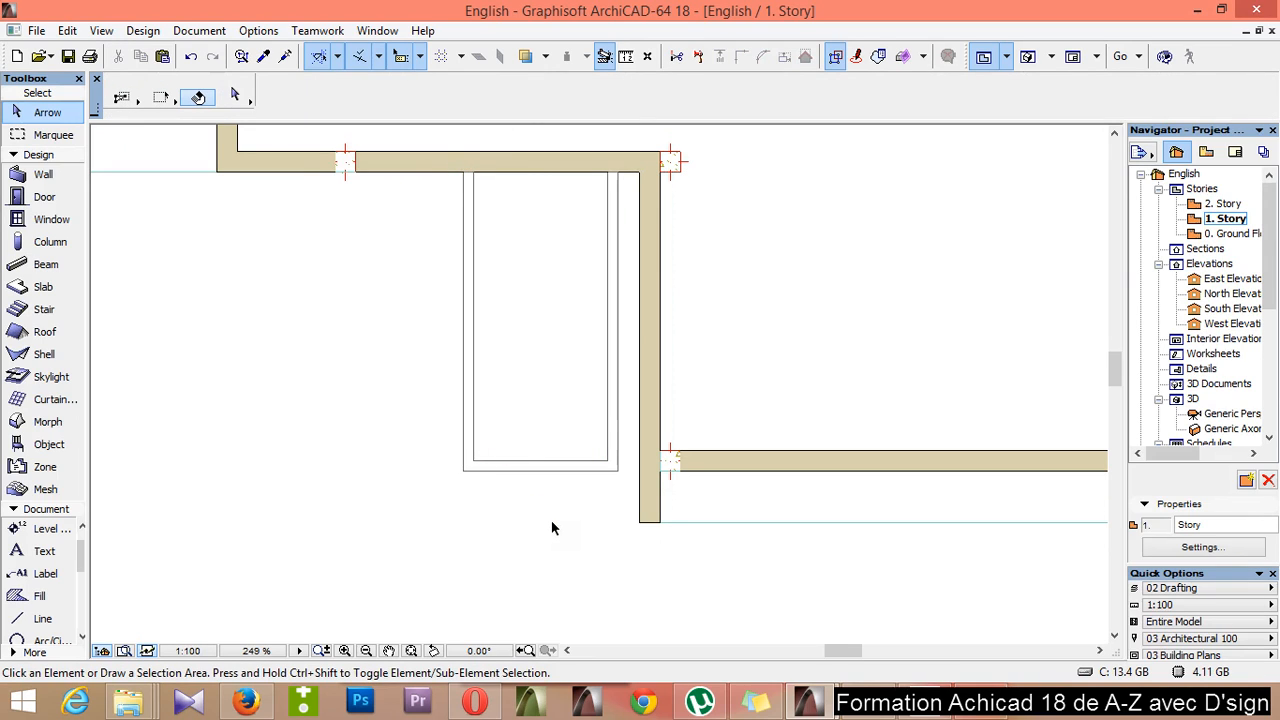
key("F3")
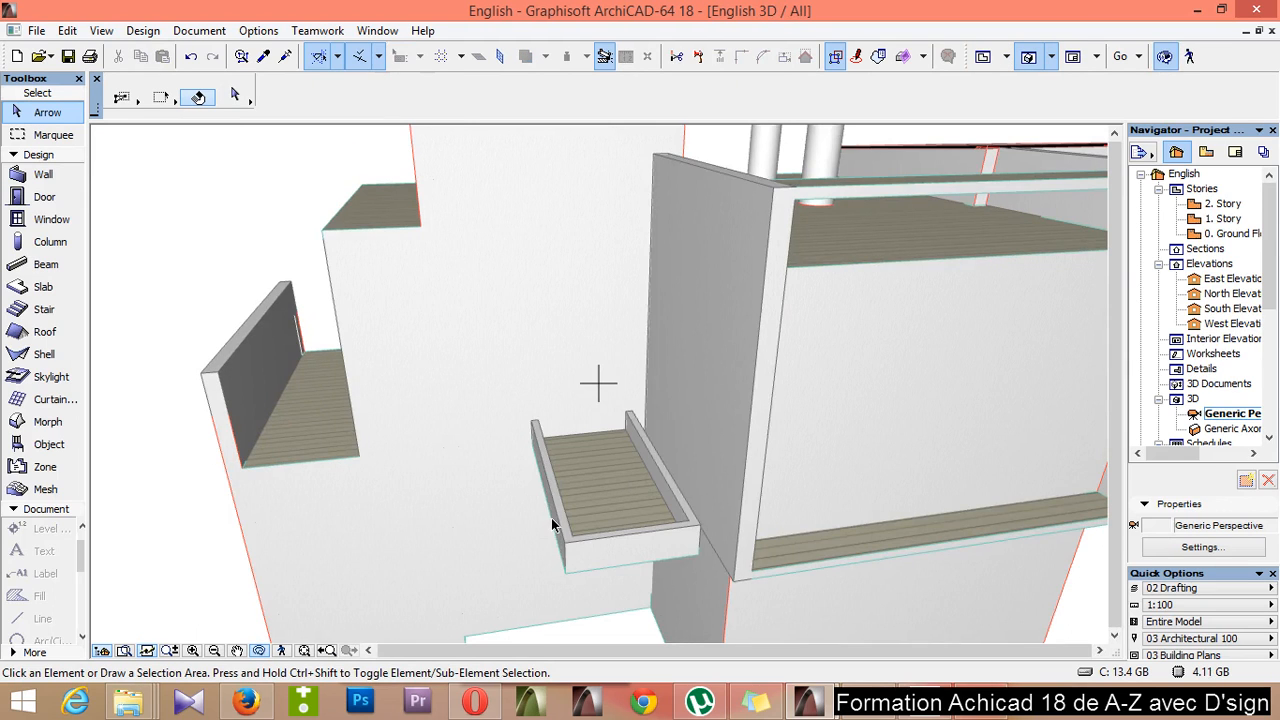
mouse_move(597, 383)
middle_mouse_down("shift")
mouse_move(691, 349)
mouse_move(613, 428)
mouse_move(791, 429)
mouse_move(809, 309)
mouse_move(624, 430)
mouse_move(616, 452)
mouse_move(646, 473)
mouse_move(650, 441)
mouse_move(784, 438)
mouse_move(744, 498)
mouse_move(719, 309)
mouse_move(563, 297)
middle_mouse_up("shift")
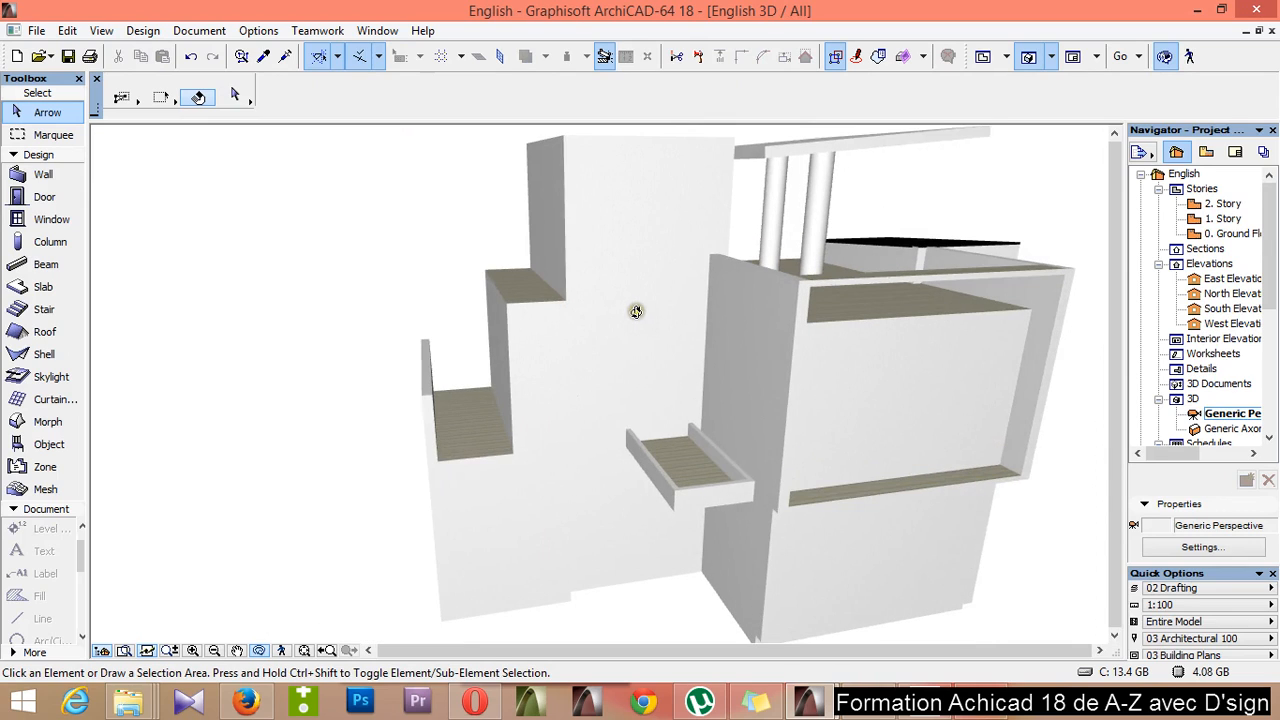
Open the 2. Story floor plan and display the story below as a trace reference
key("F2")
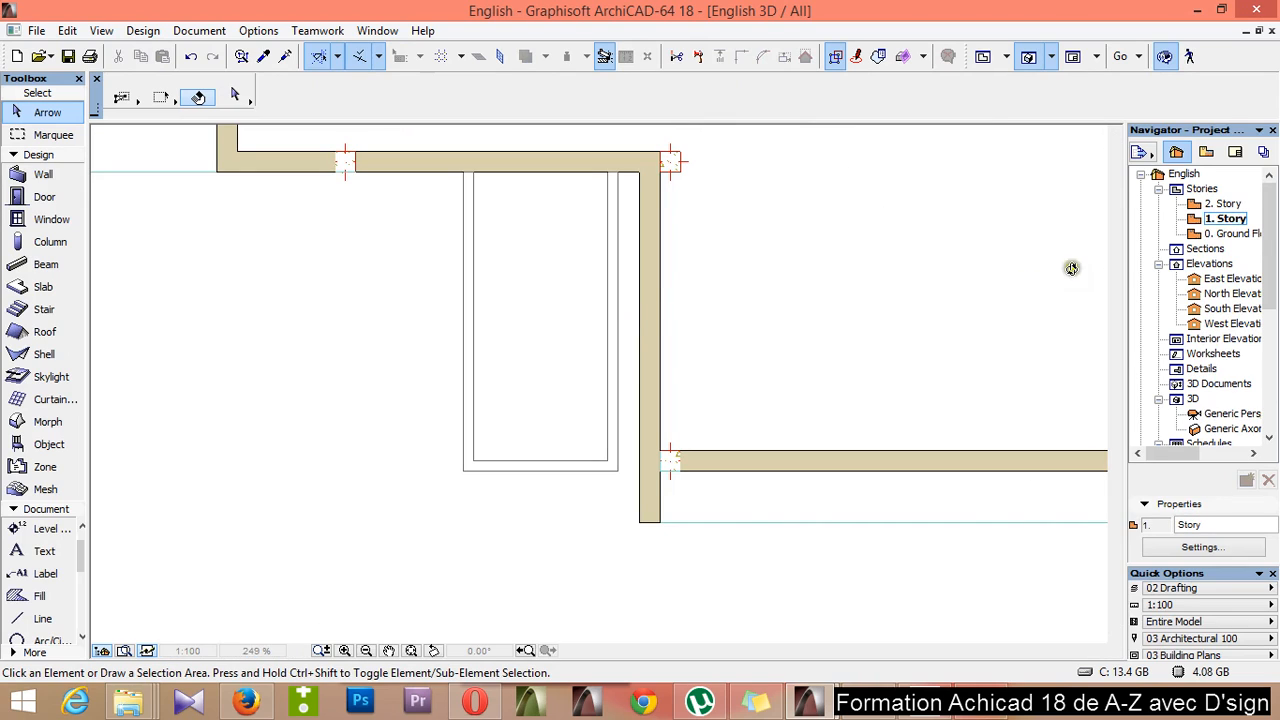
double_click(1213, 203)
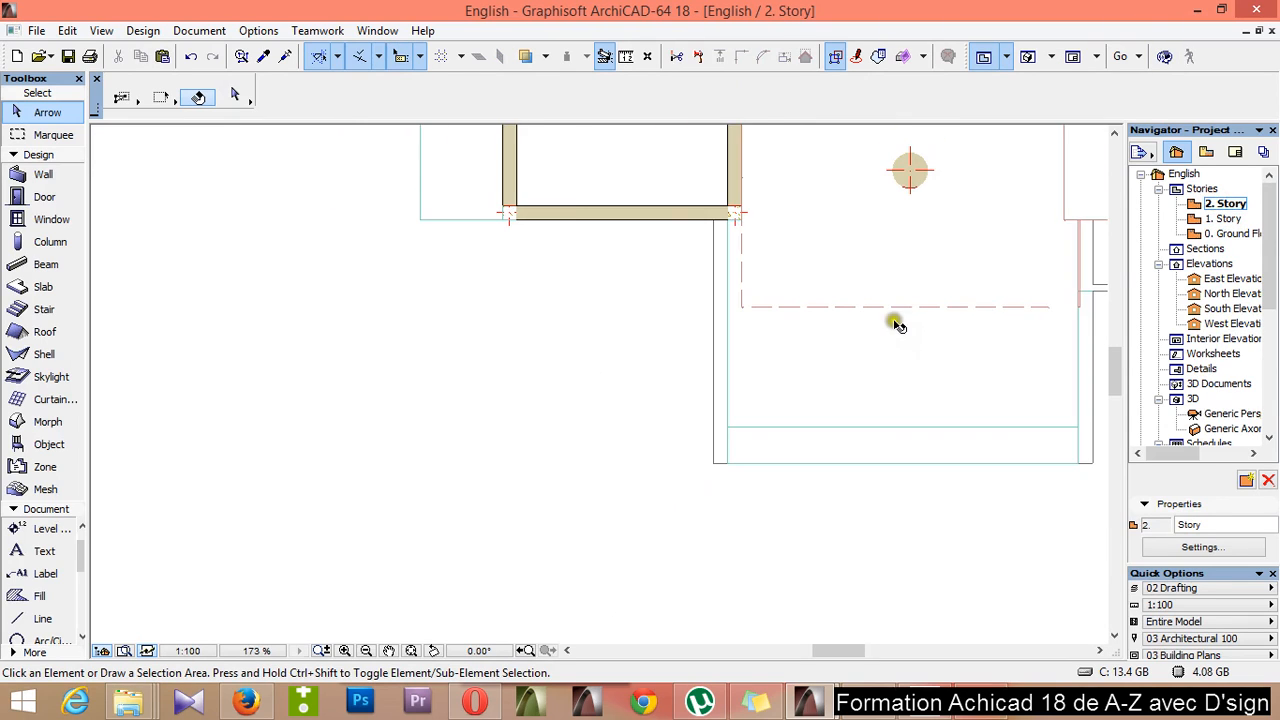
scroll(897, 325, "down", 1)
left_click(525, 56)
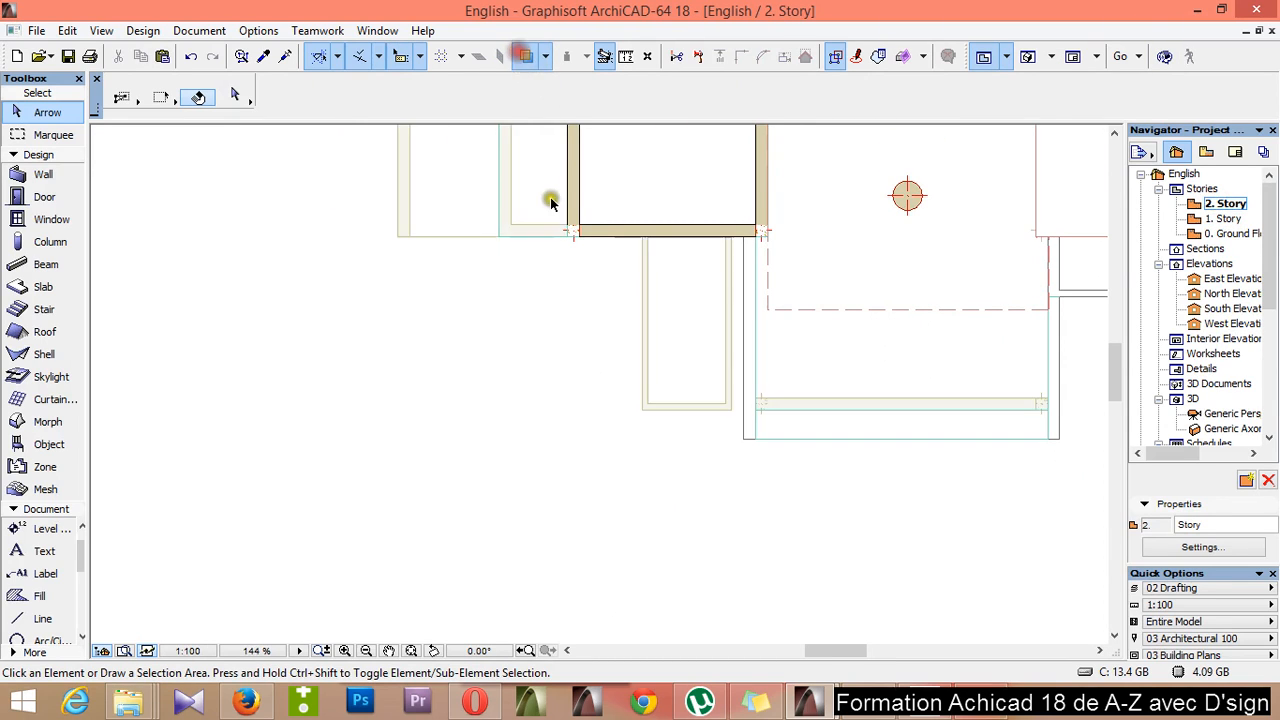
scroll(816, 311, "up", 1)
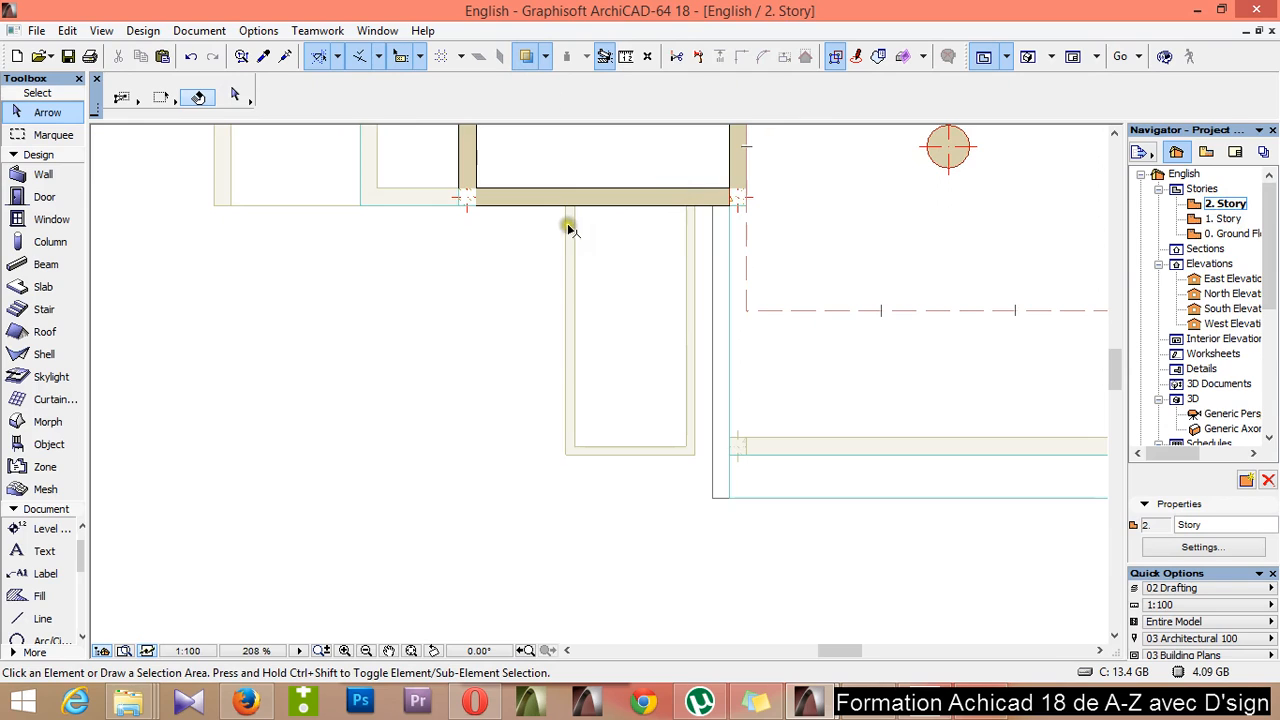
Set the default slab thickness to 20 and draw a rectangular slab over the traced balcony's outer outline on the 2. Story
left_click(43, 287)
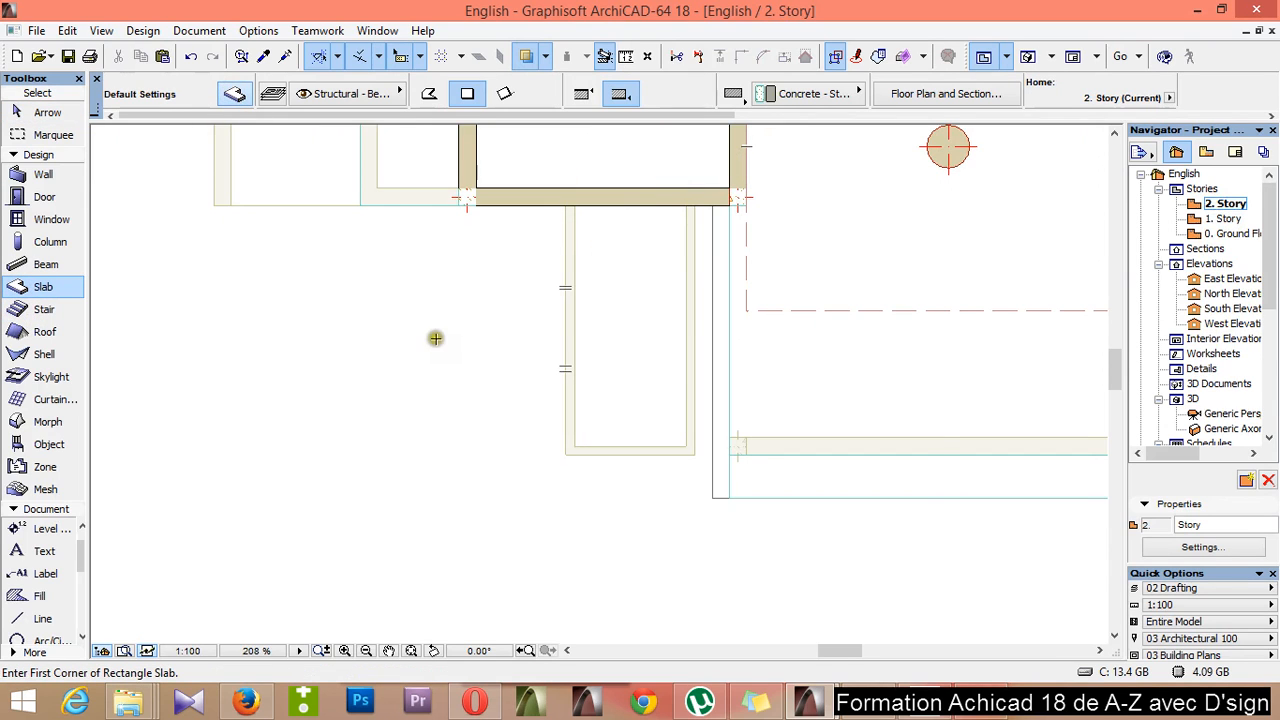
key("ctrl+t")
type("2")
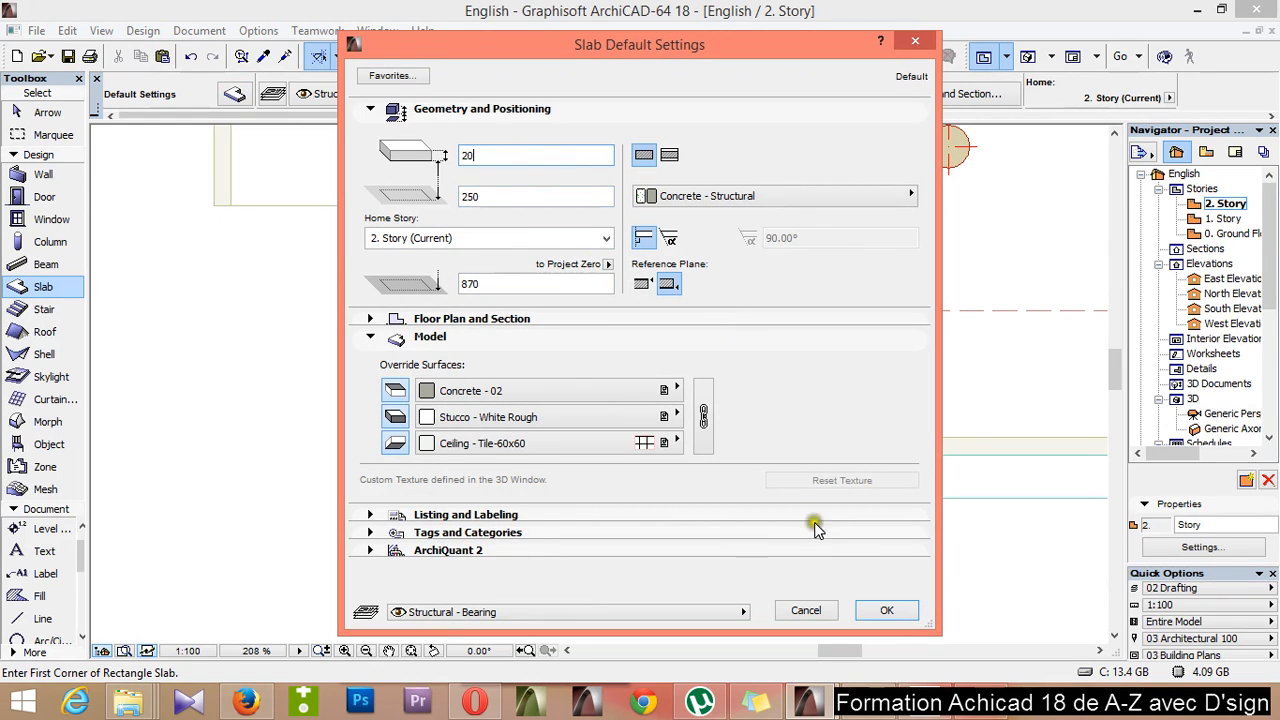
type("0")
left_click(885, 611)
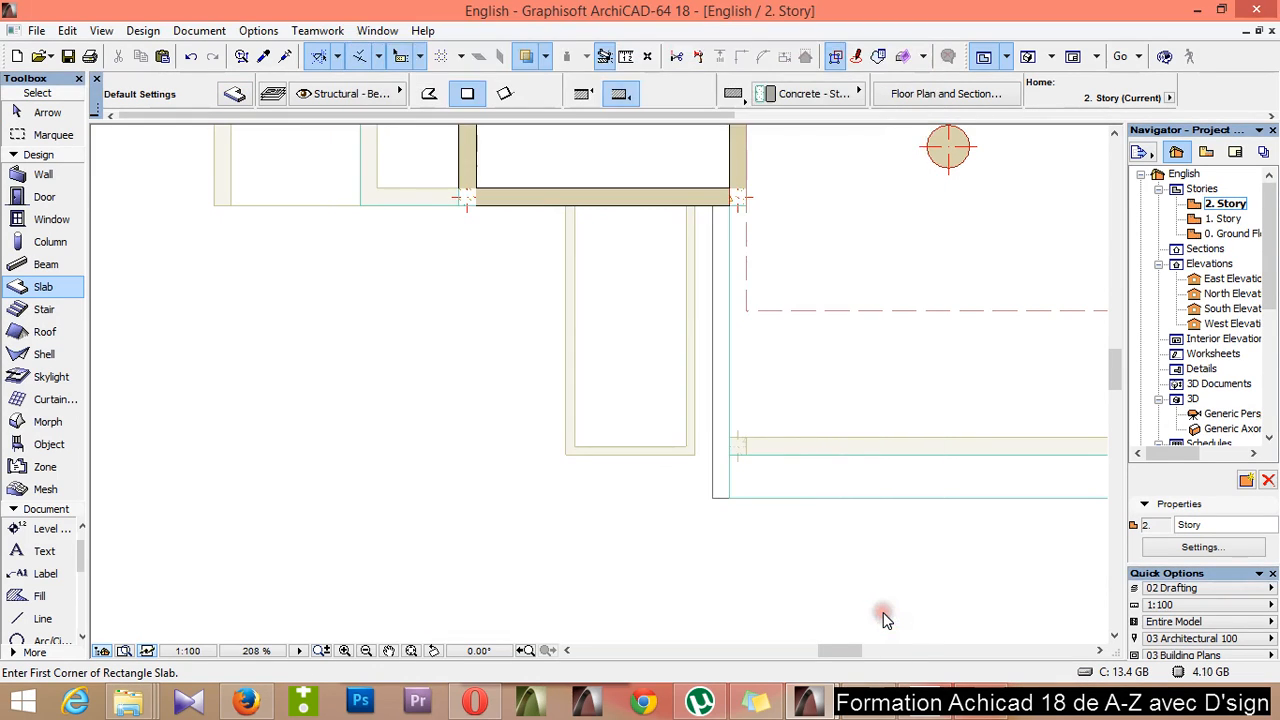
left_click(566, 203)
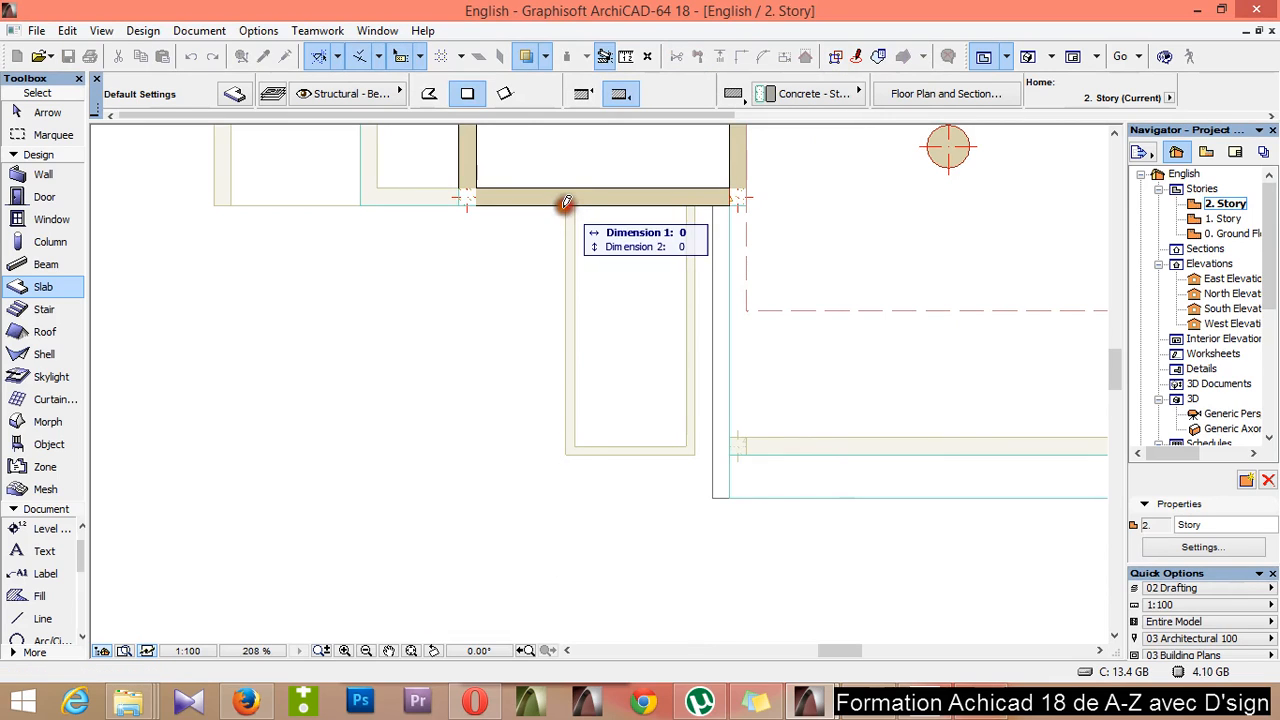
left_click(698, 446)
Offset the outer short edge of the new 2. Story slab outward, beyond the traced balcony outline
scroll(930, 144, "down", 3)
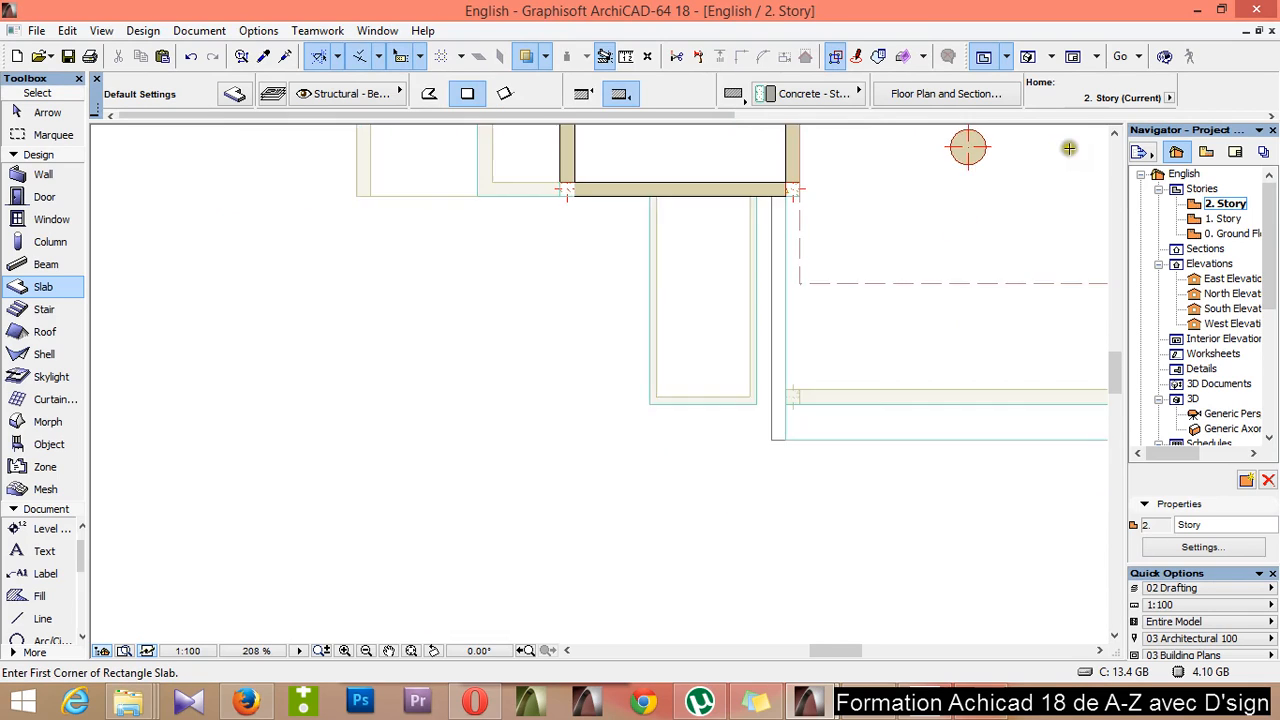
scroll(813, 317, "up", 3)
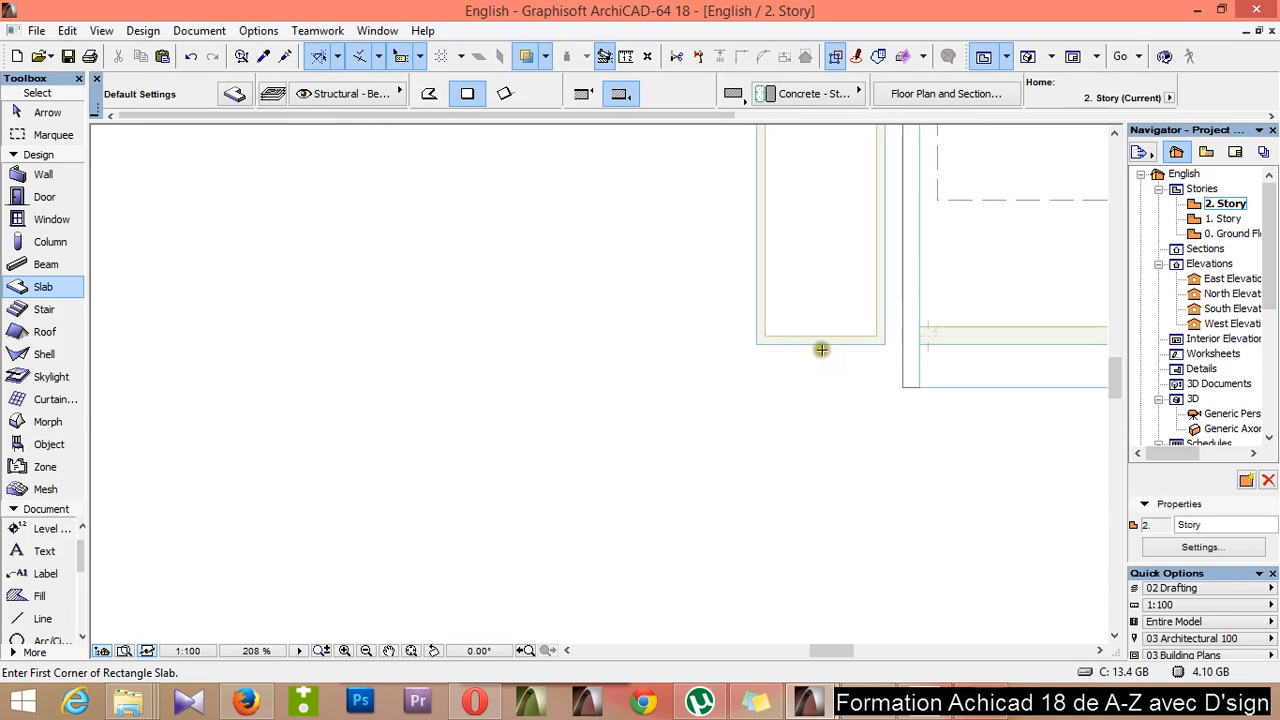
left_click(819, 348, "shift")
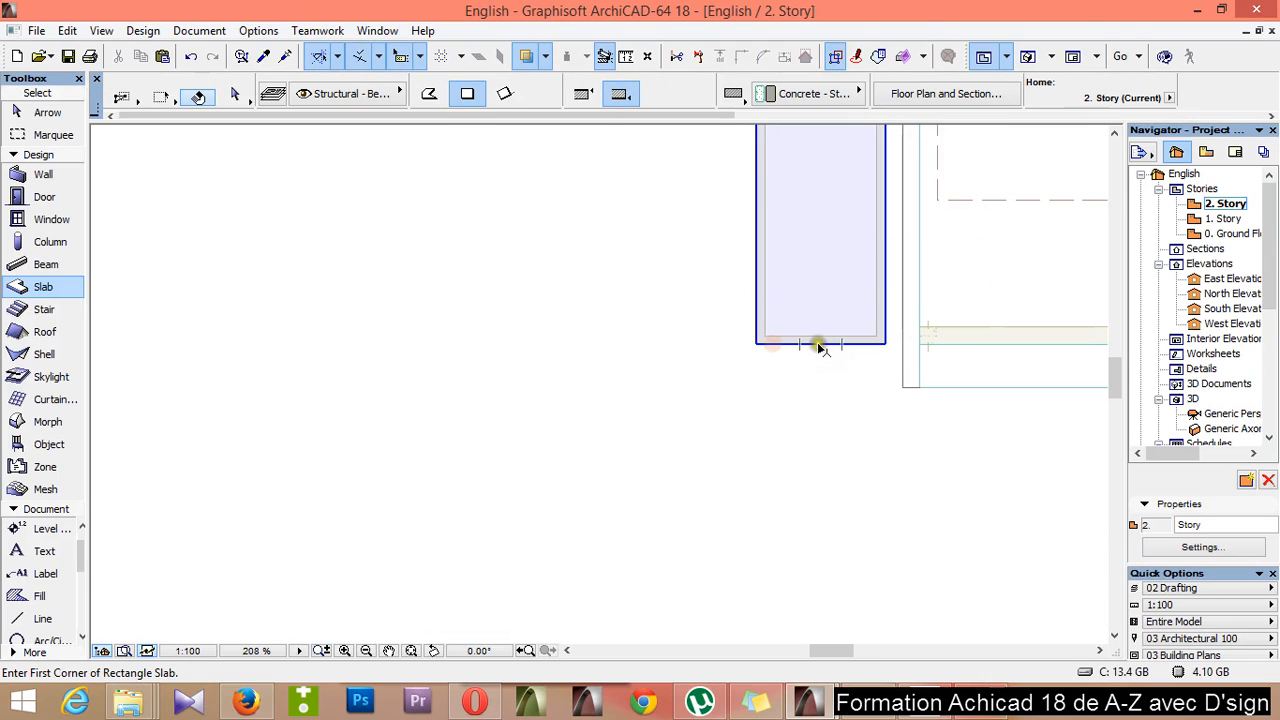
left_click(819, 343)
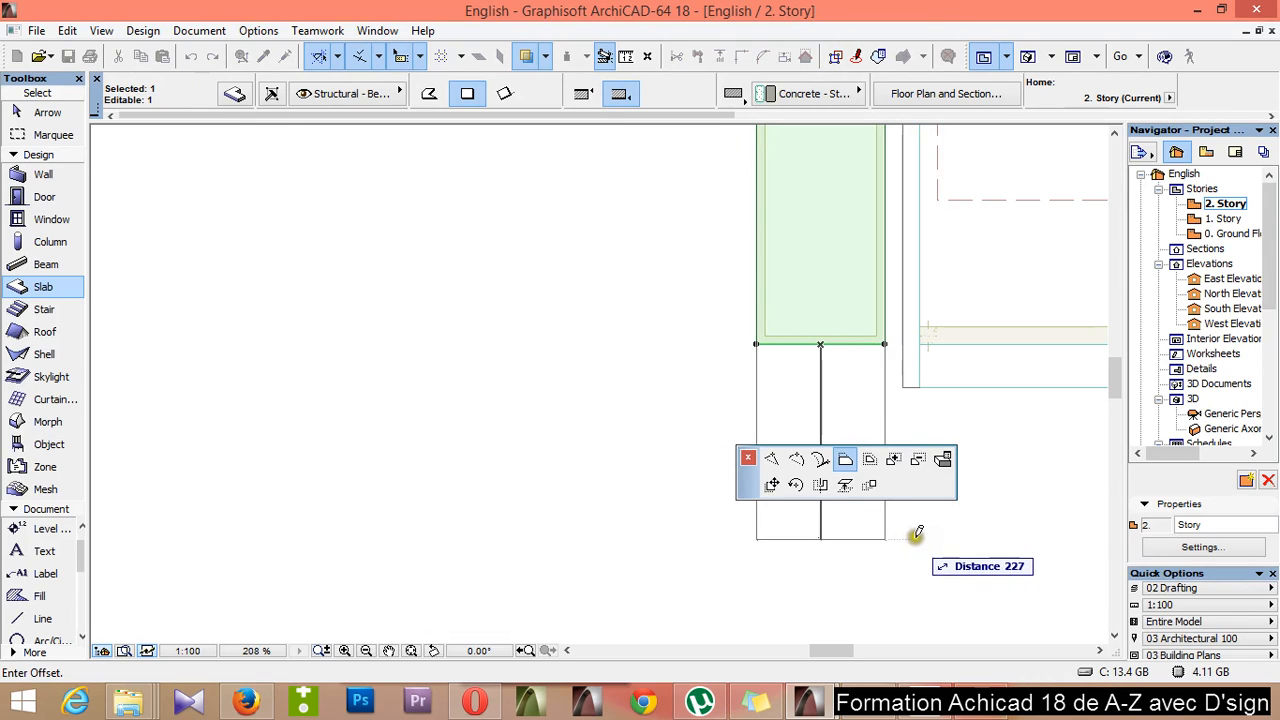
left_click(1046, 494)
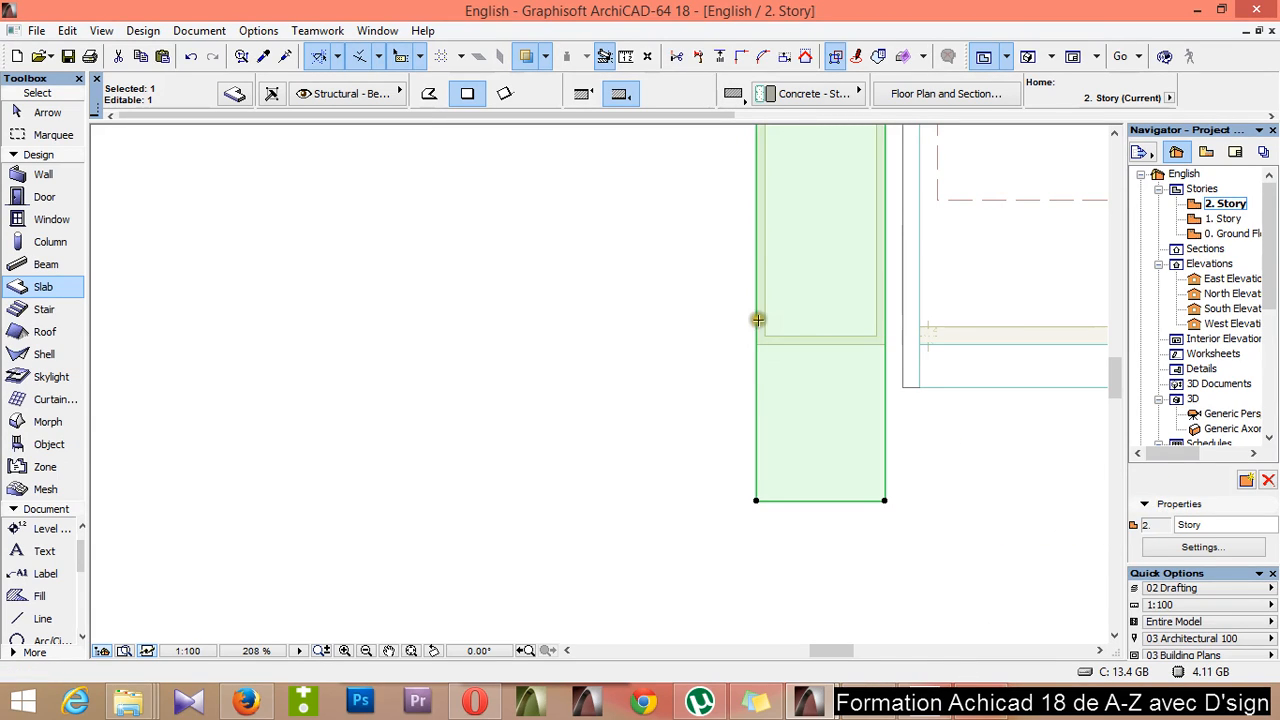
Offset the slab's long edge farther from the neighbouring wall outward by 40
scroll(788, 304, "down", 3)
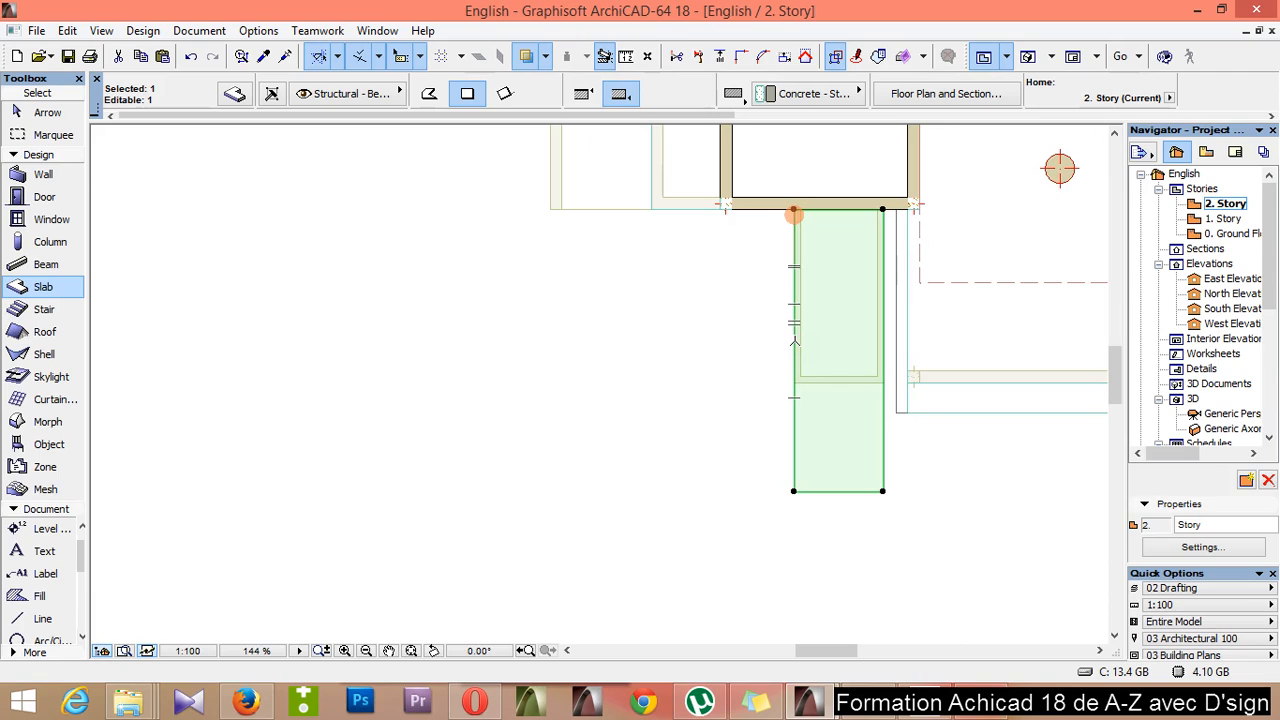
left_click(795, 345)
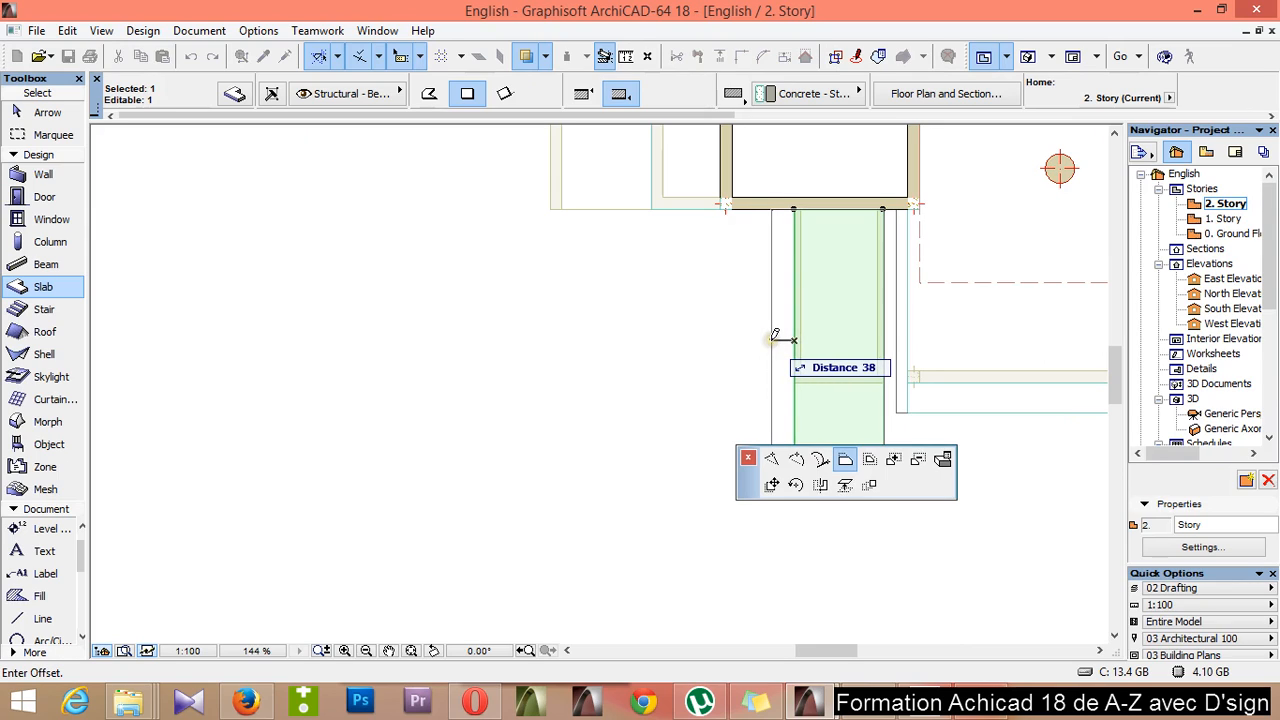
left_click(775, 338)
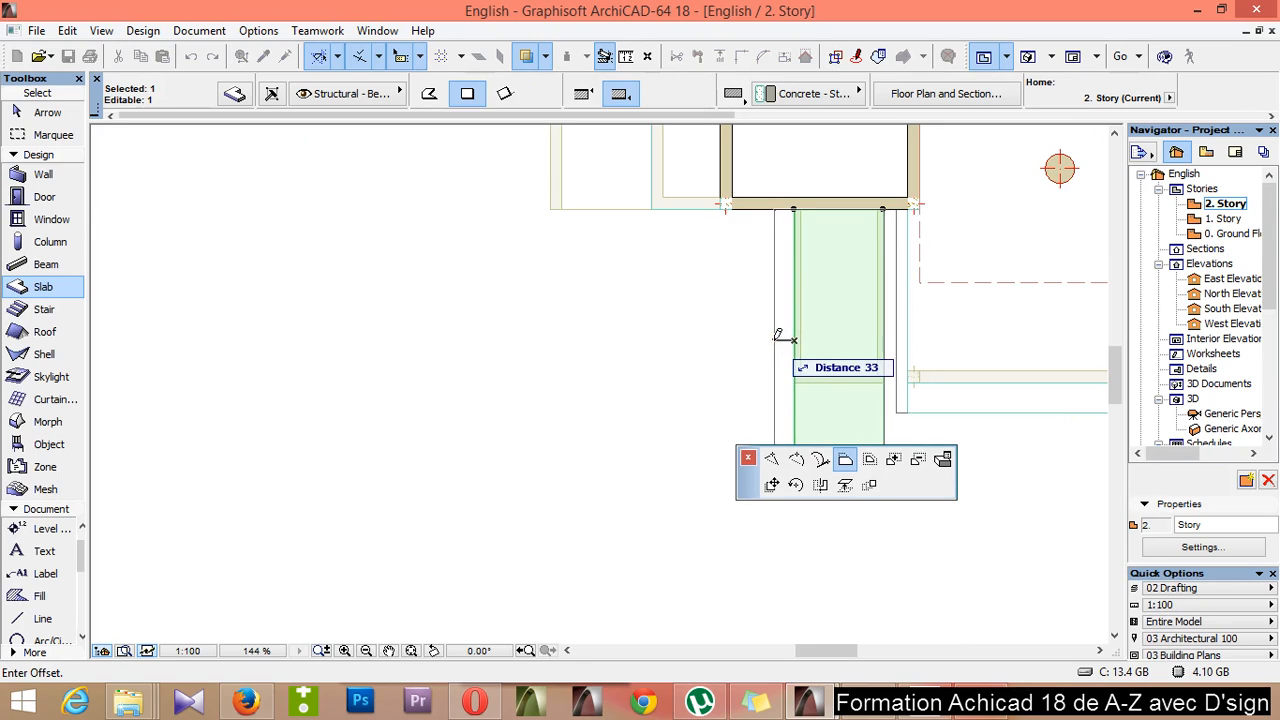
left_click(775, 338)
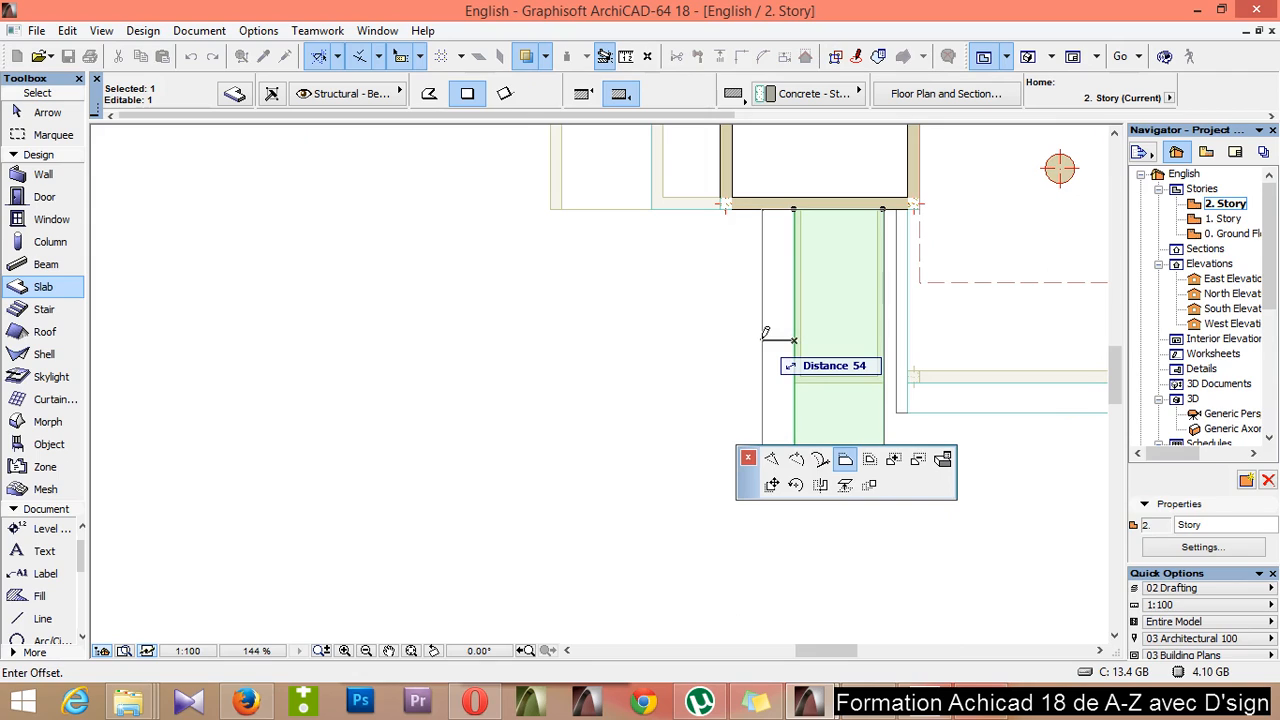
type("40")
key("Return")
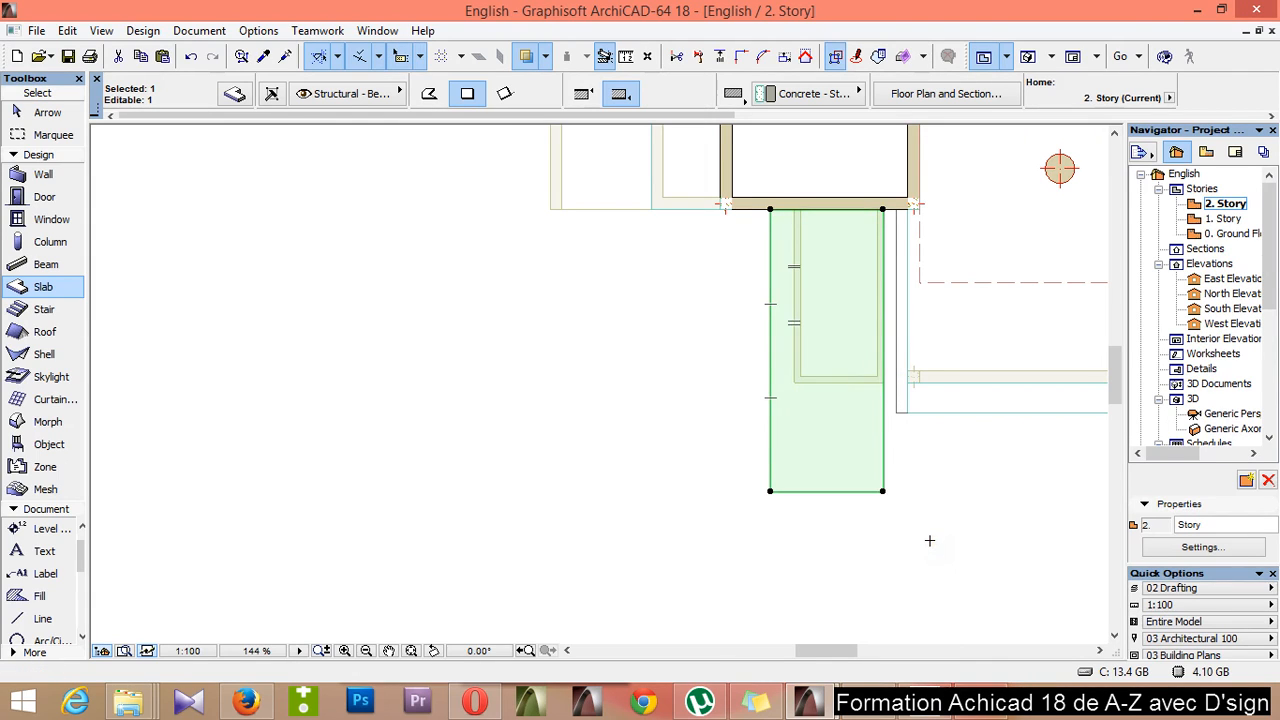
key("Escape")
Measure the width of the extended slab between its two long edges with a temporary line
scroll(869, 214, "up", 3)
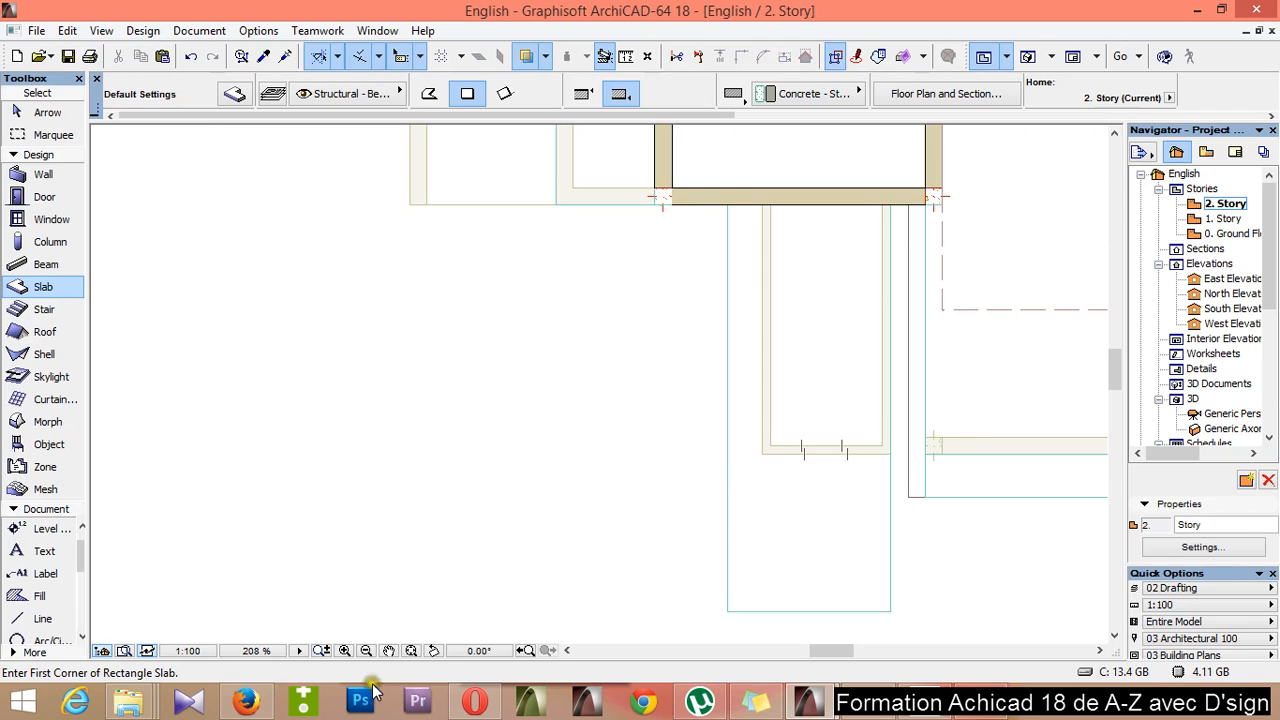
left_click(24, 619)
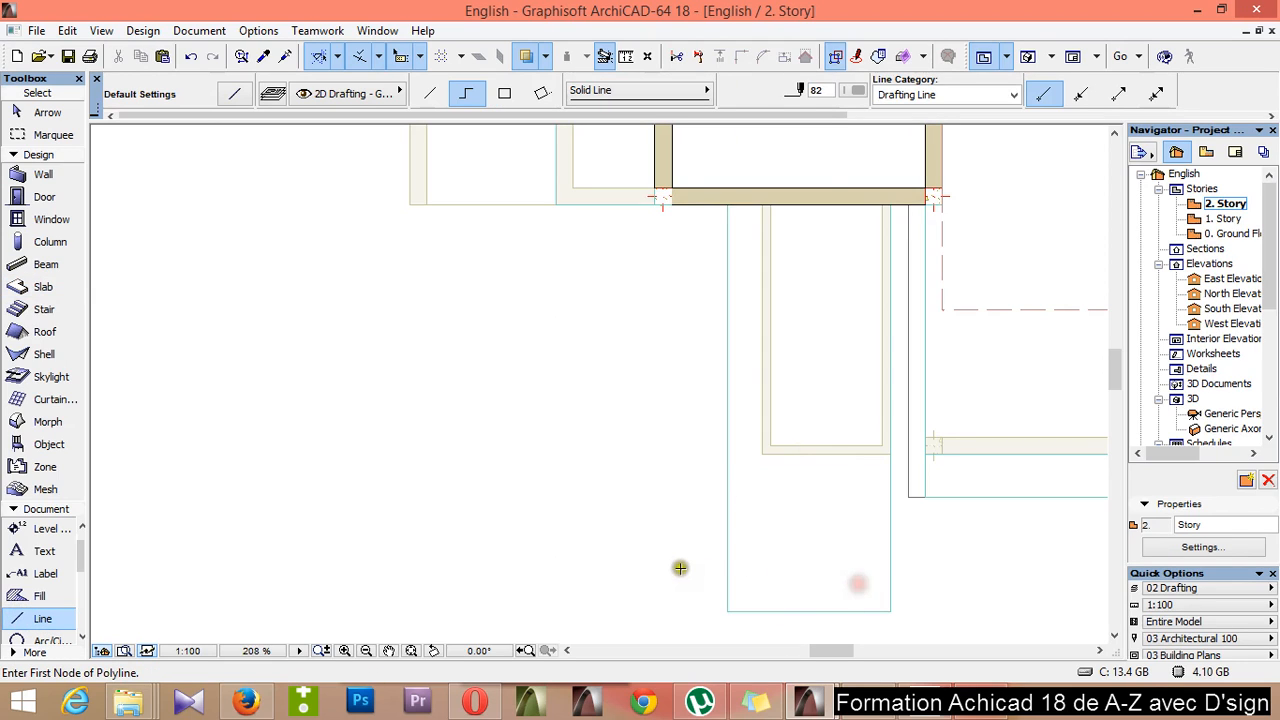
left_click(728, 556)
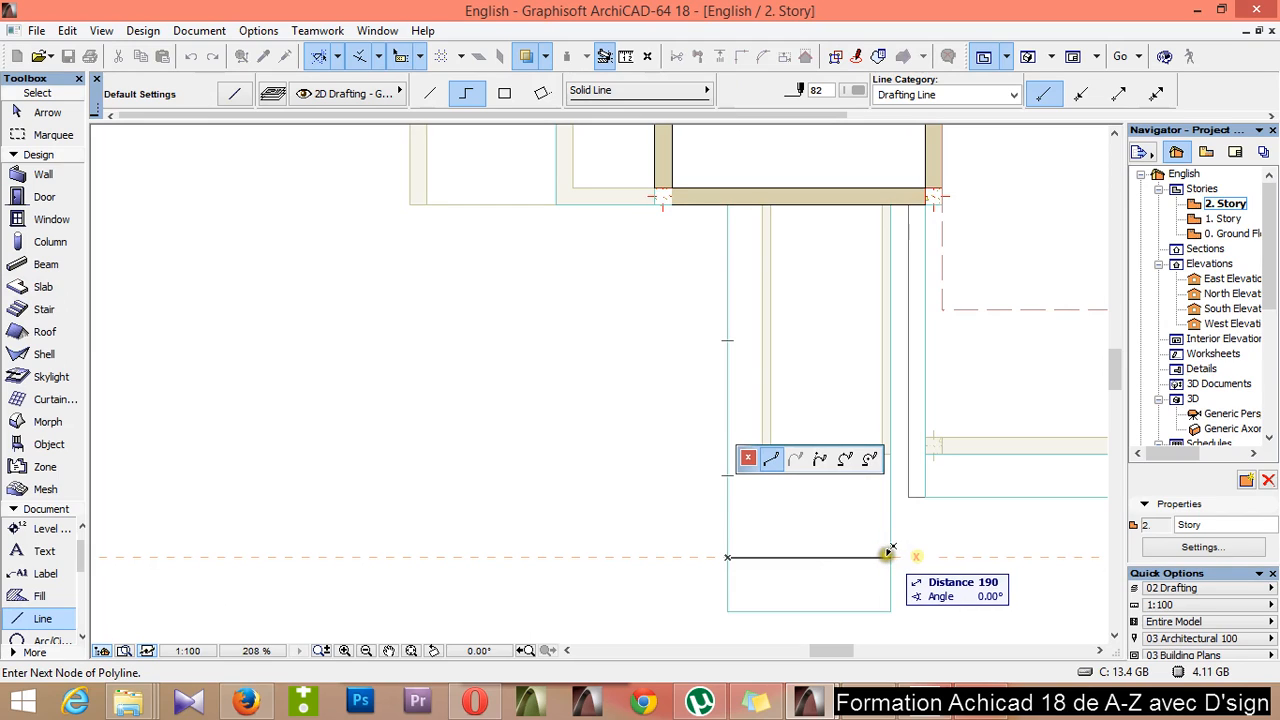
key("Escape")
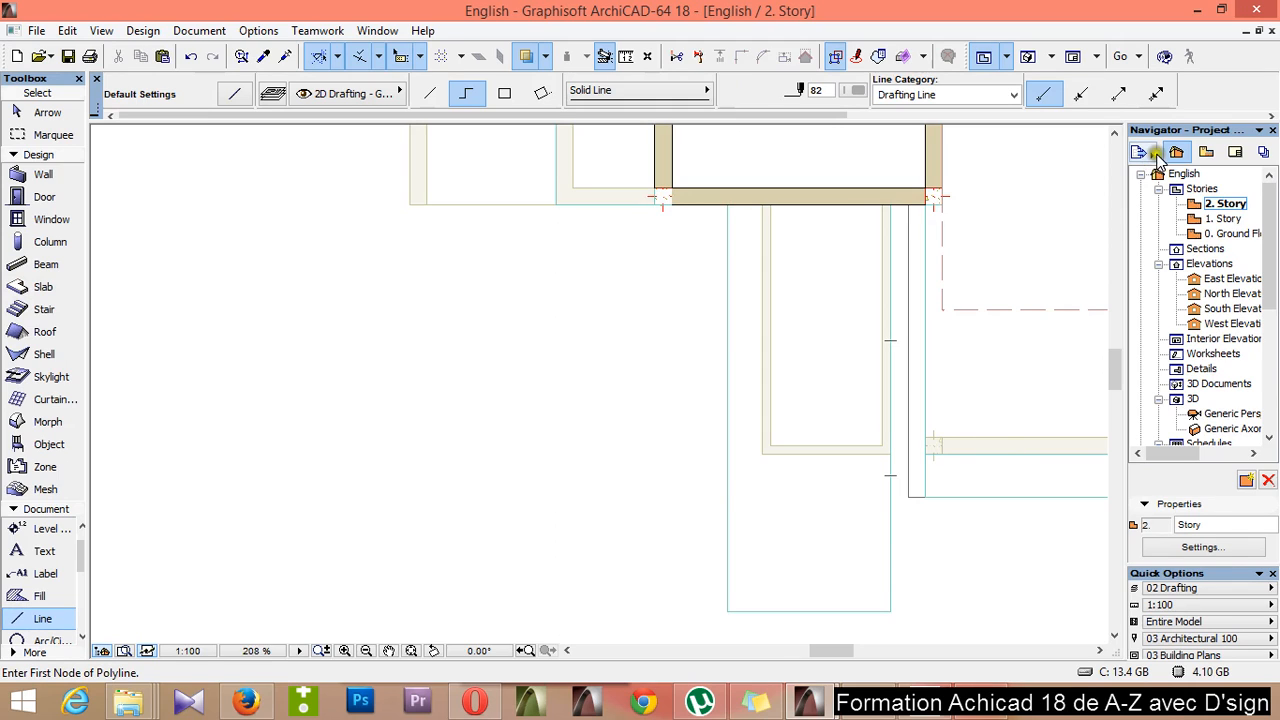
On the 1. Story, turn off the trace reference and draw a 190-long line along the balcony's outer edge from its corner nearest the neighbouring wall
left_click(1219, 219)
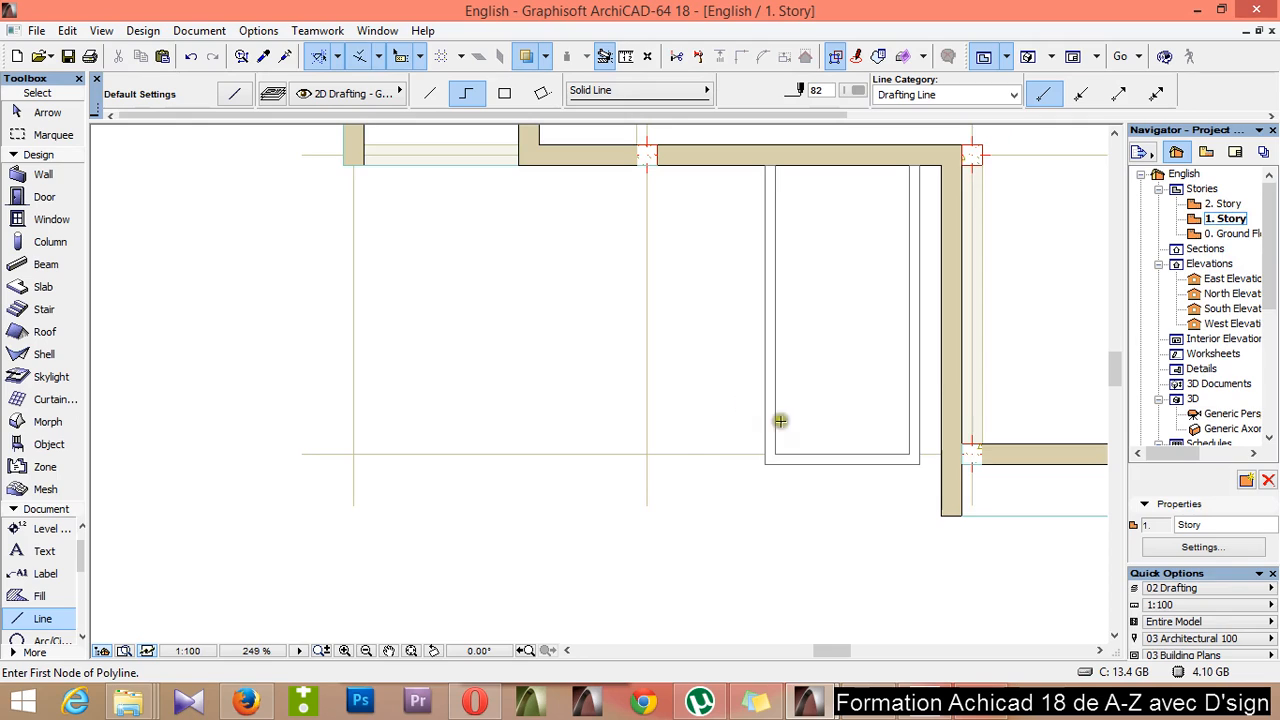
left_click(527, 57)
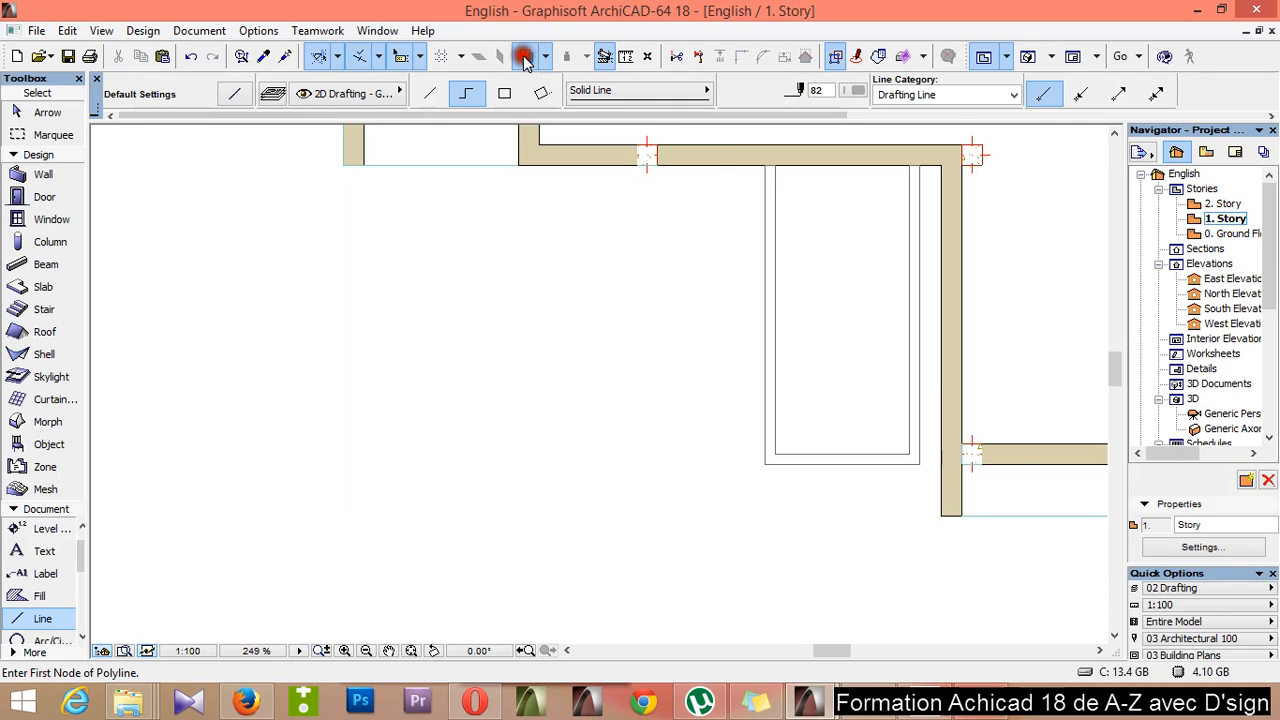
scroll(902, 430, "up", 2)
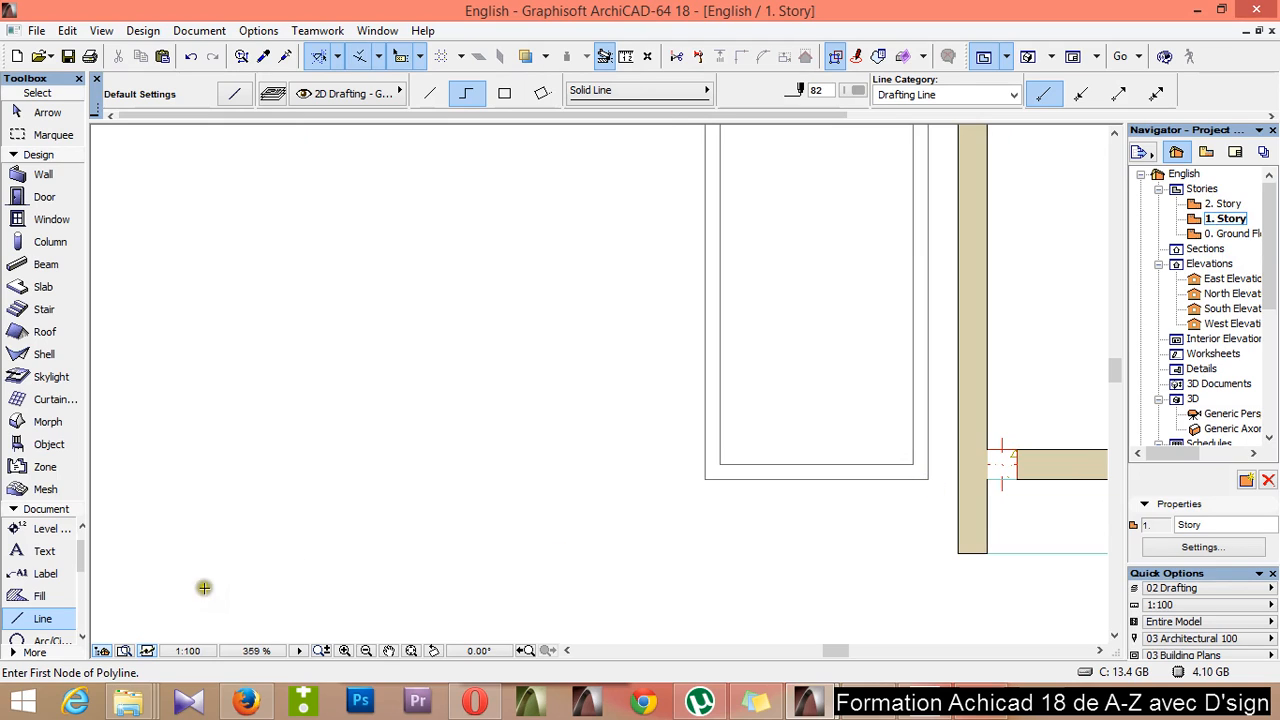
left_click(926, 478)
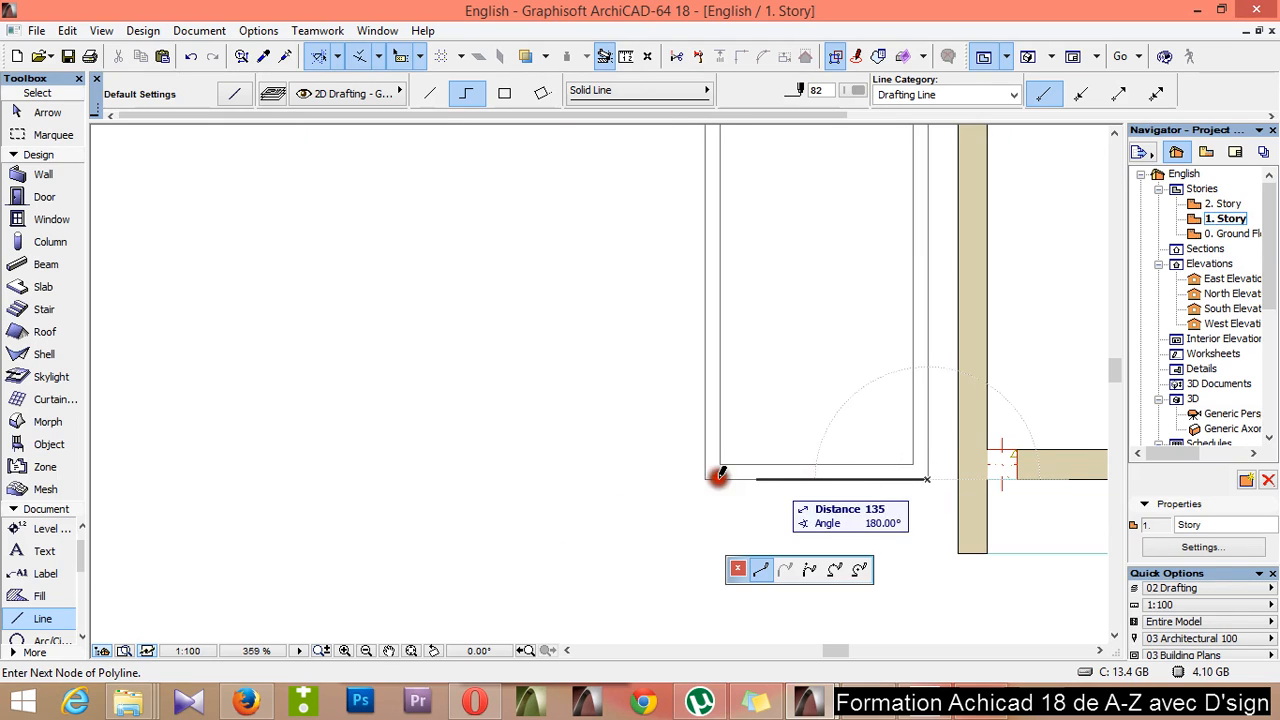
key("Tab")
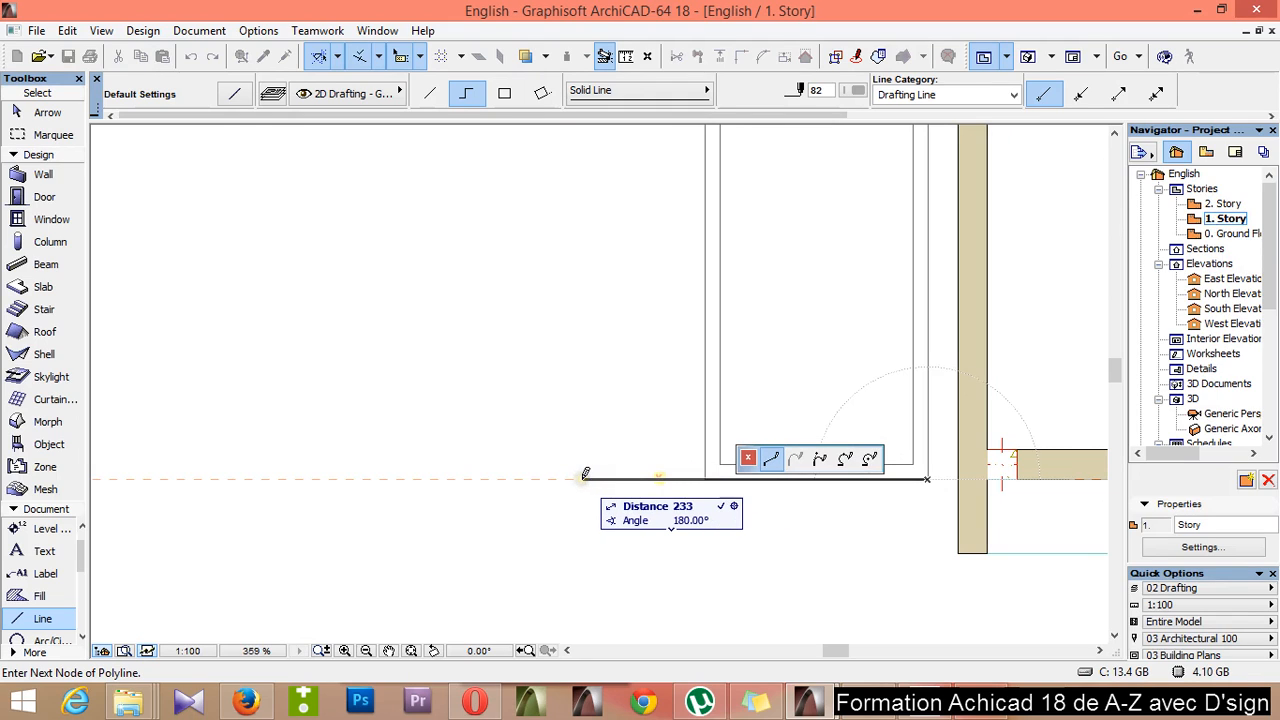
type("190")
key("Return")
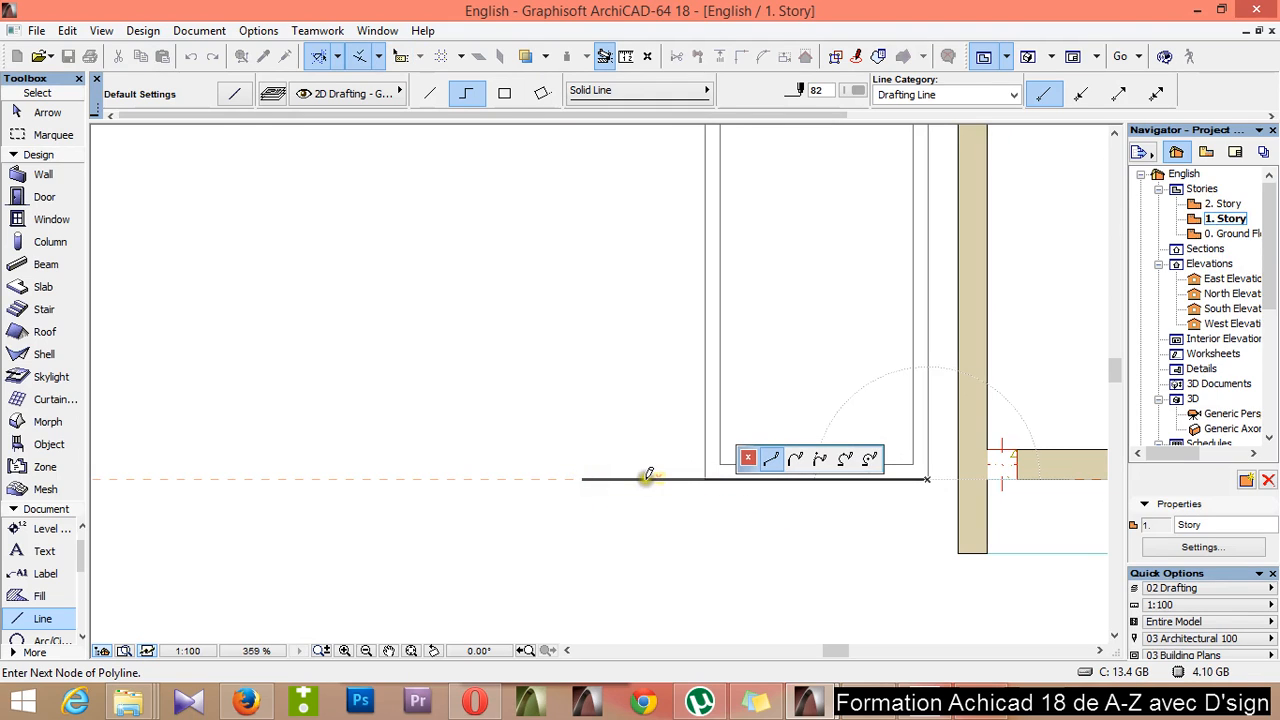
right_click(784, 511)
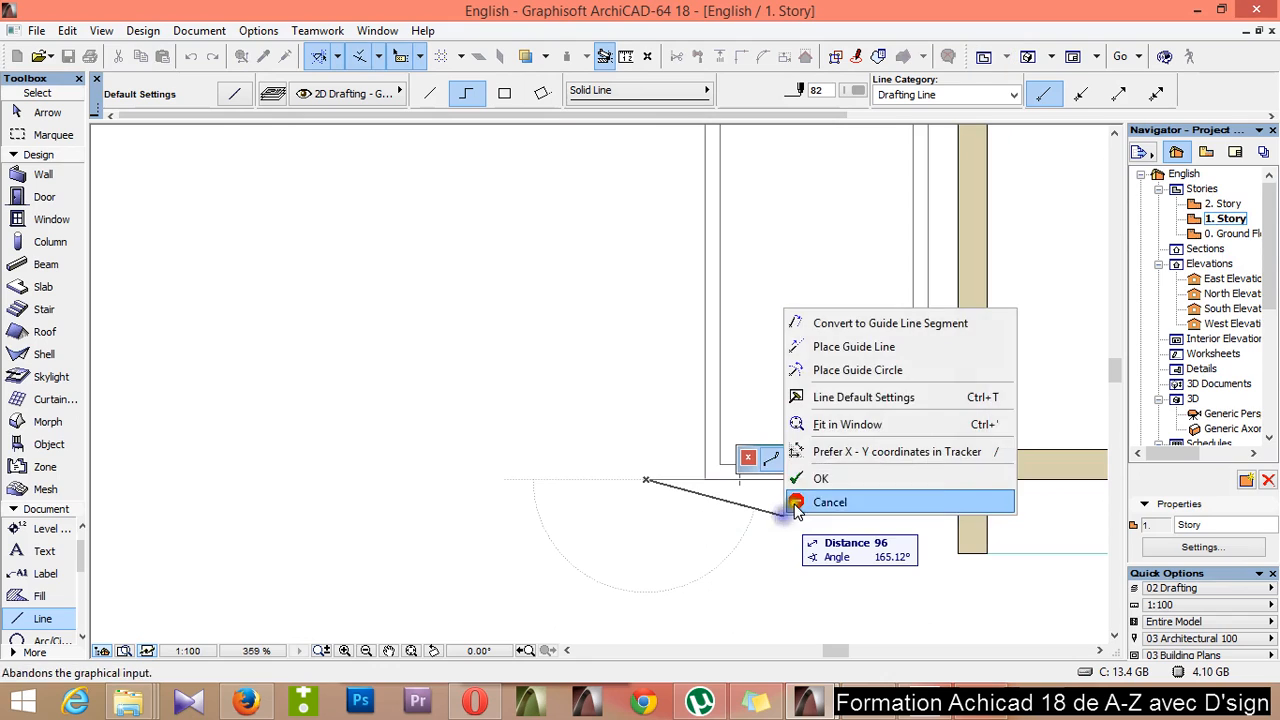
left_click(797, 502)
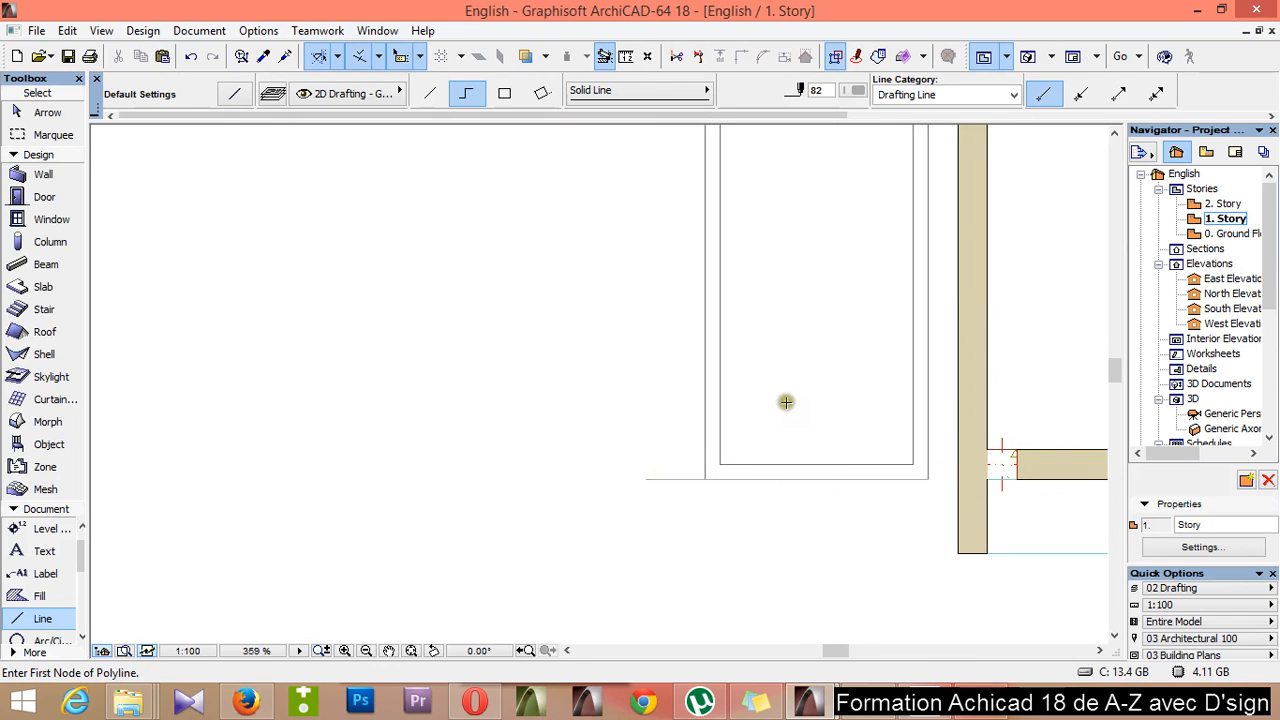
Select the balcony's three parapet walls and set the special snap points to Half
scroll(786, 402, "up", 1)
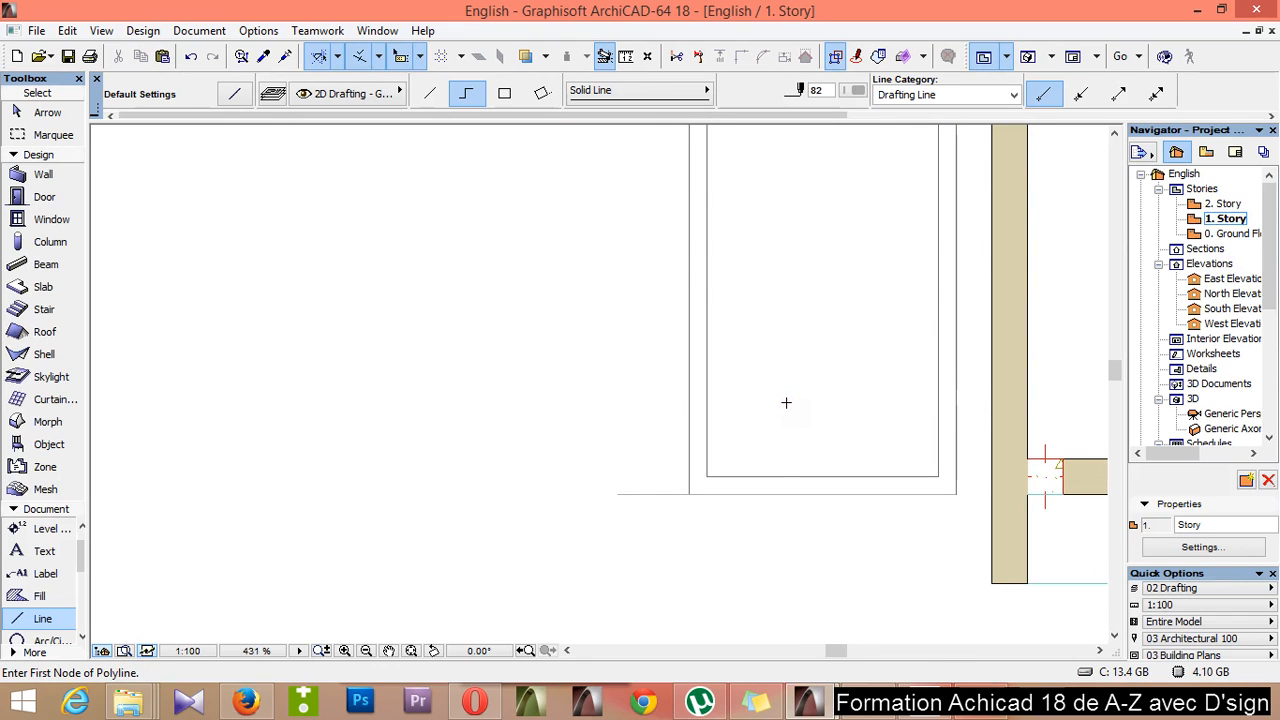
left_click(766, 478, "shift")
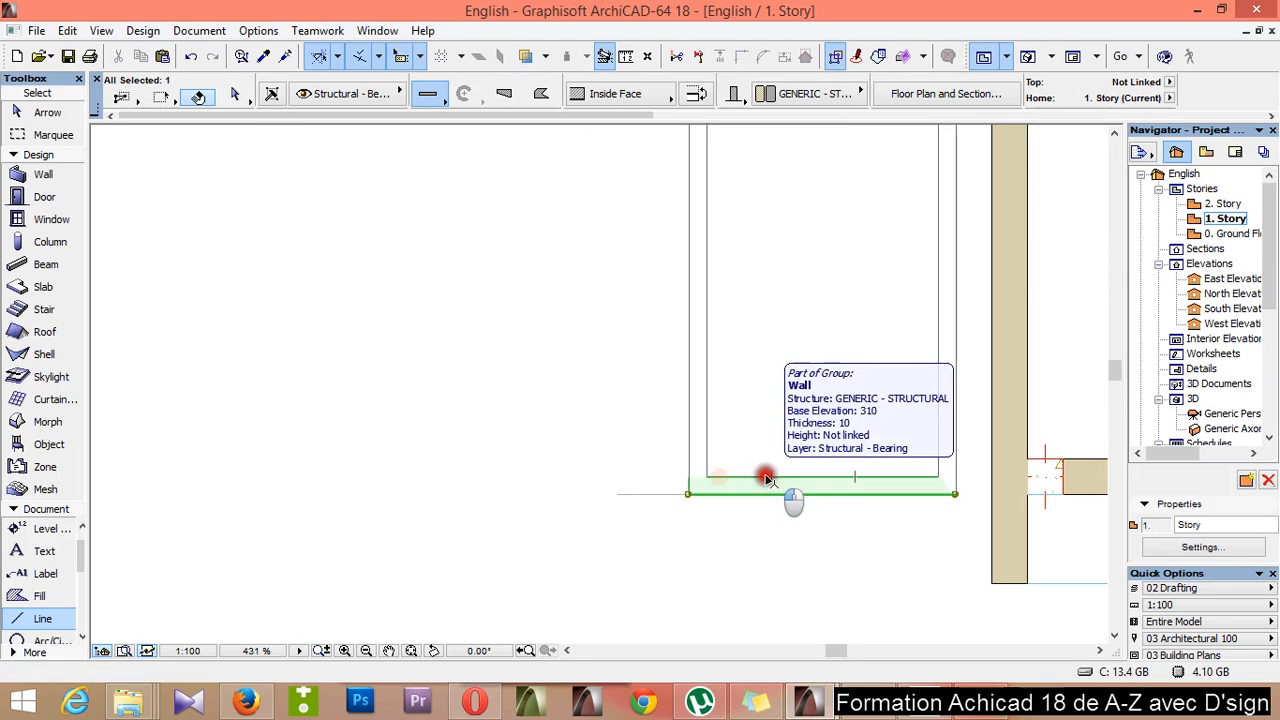
left_click(700, 450, "shift")
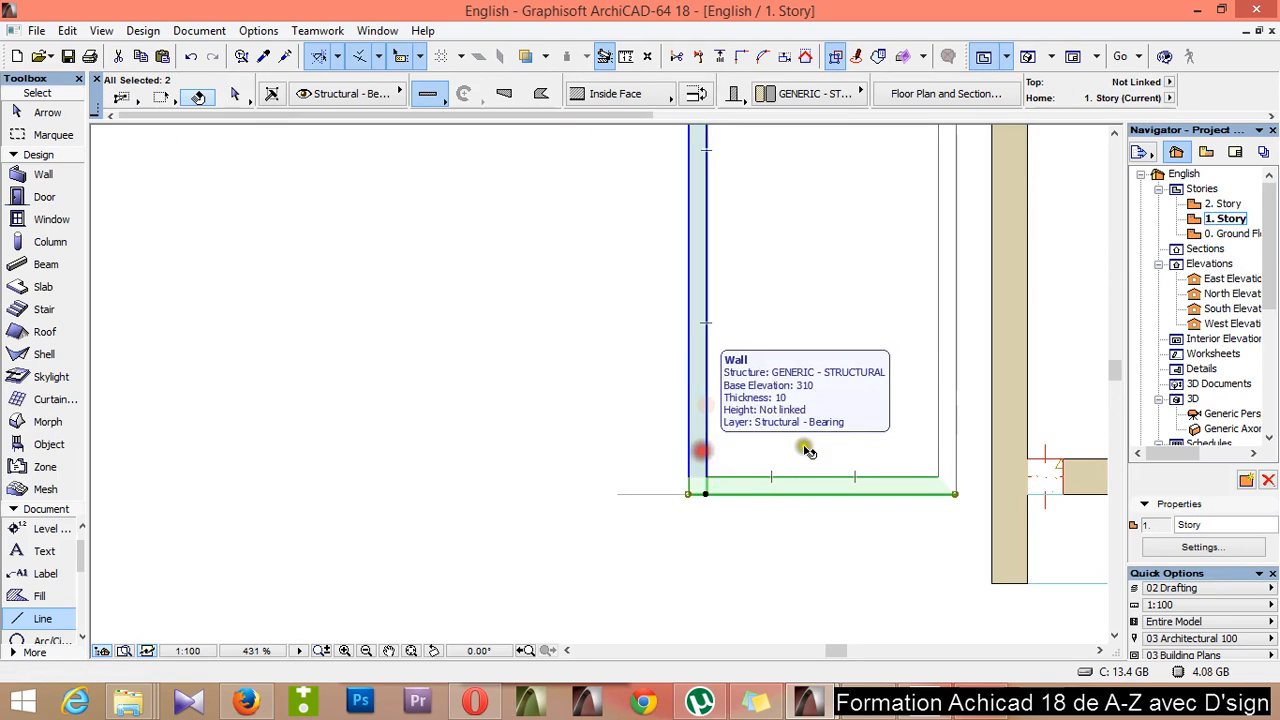
left_click(951, 447, "shift")
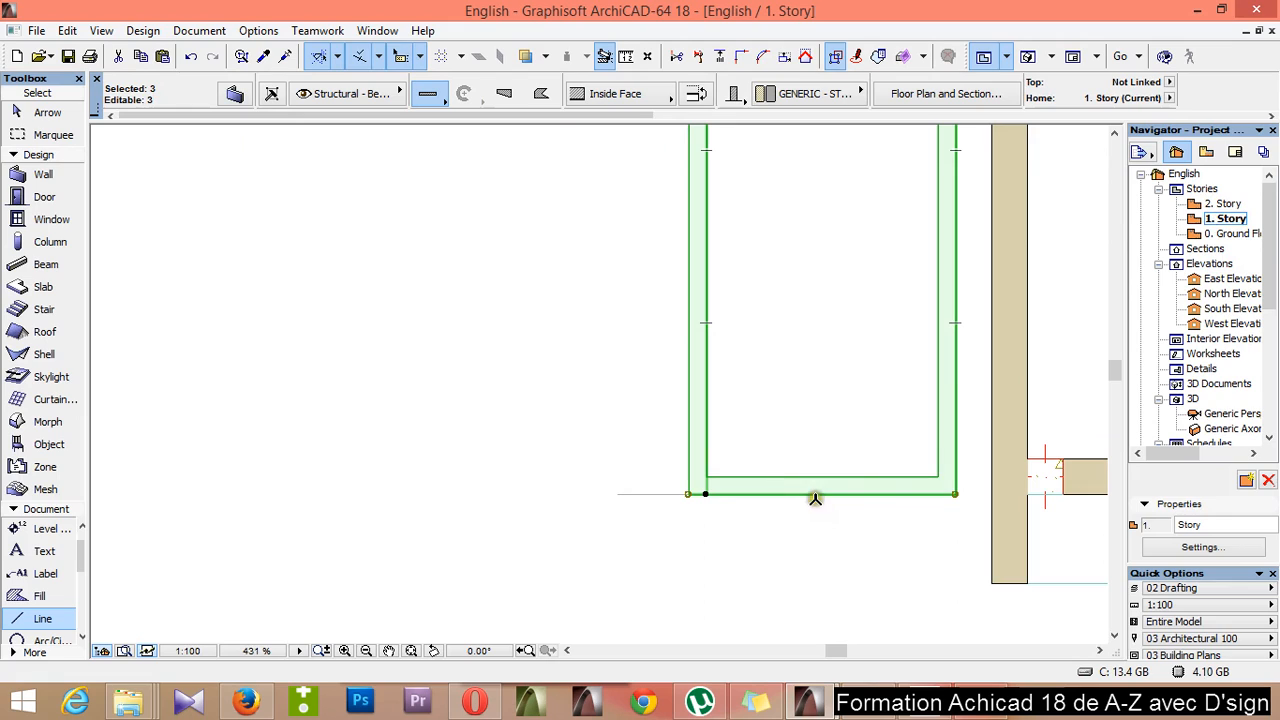
left_click(378, 57)
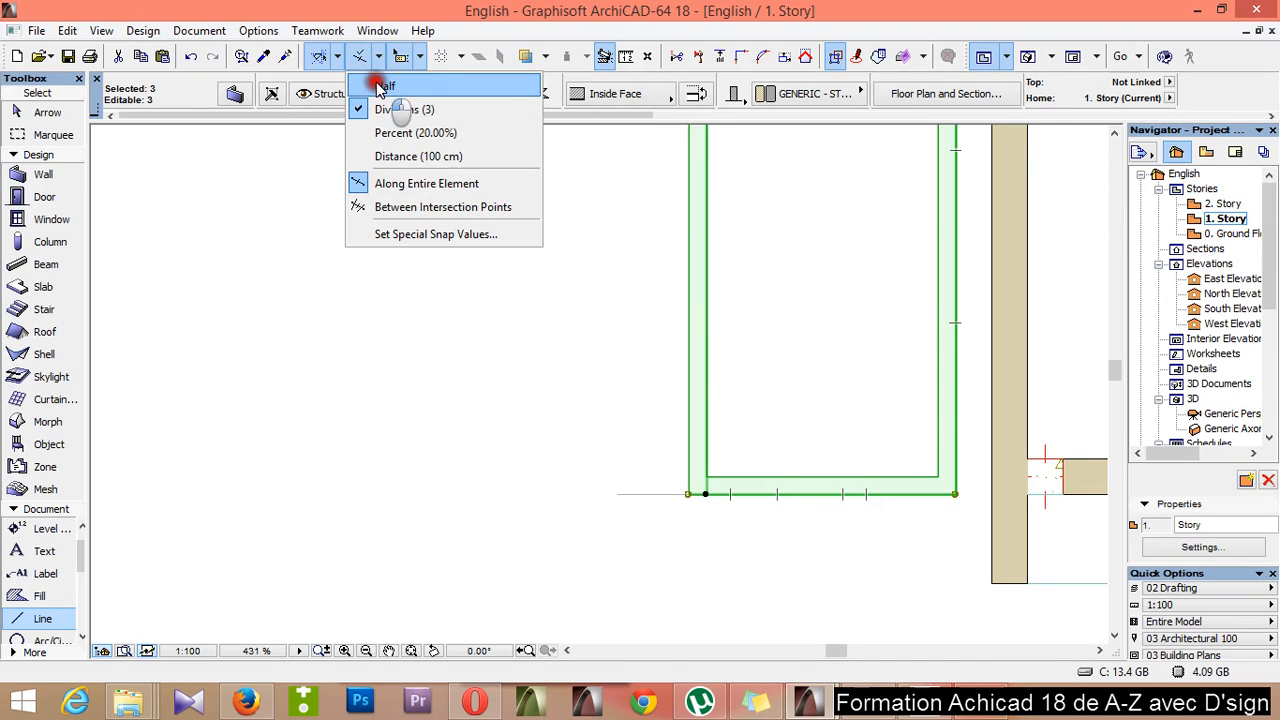
left_click(380, 88)
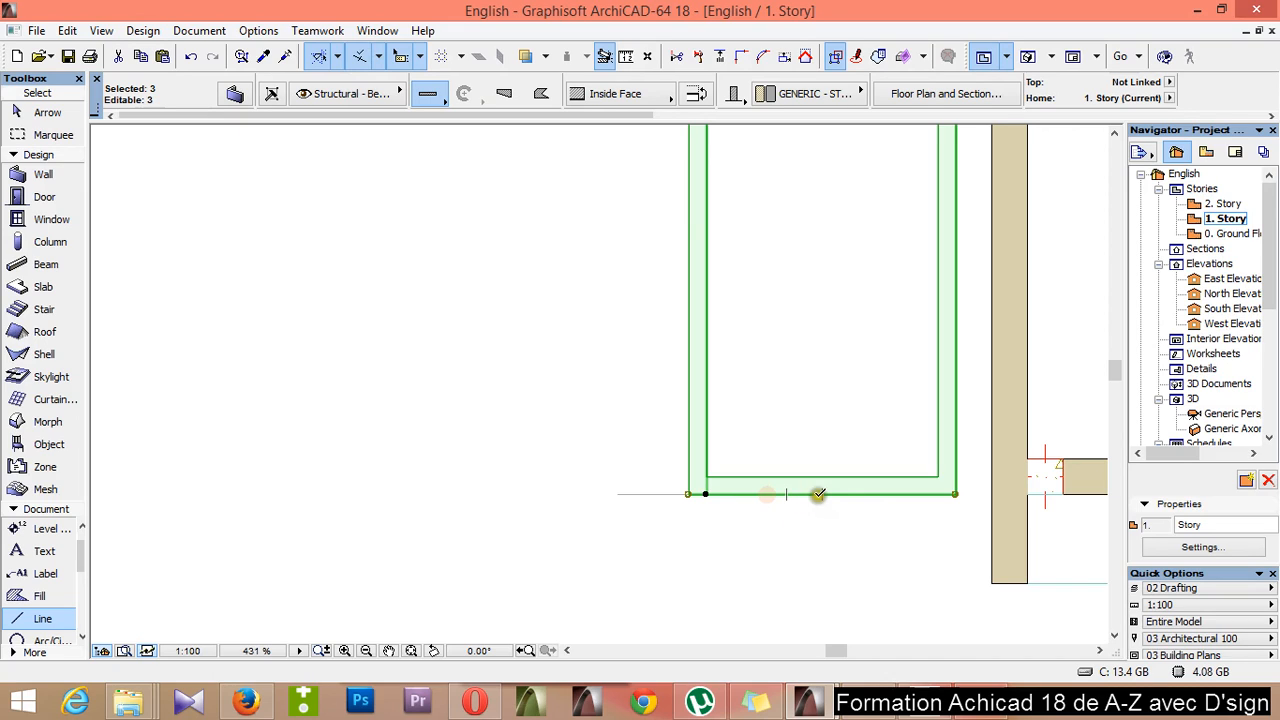
Move the three selected parapet walls 20 horizontally, from the front parapet's midpoint to the midpoint of the 190-long line
left_click(766, 494)
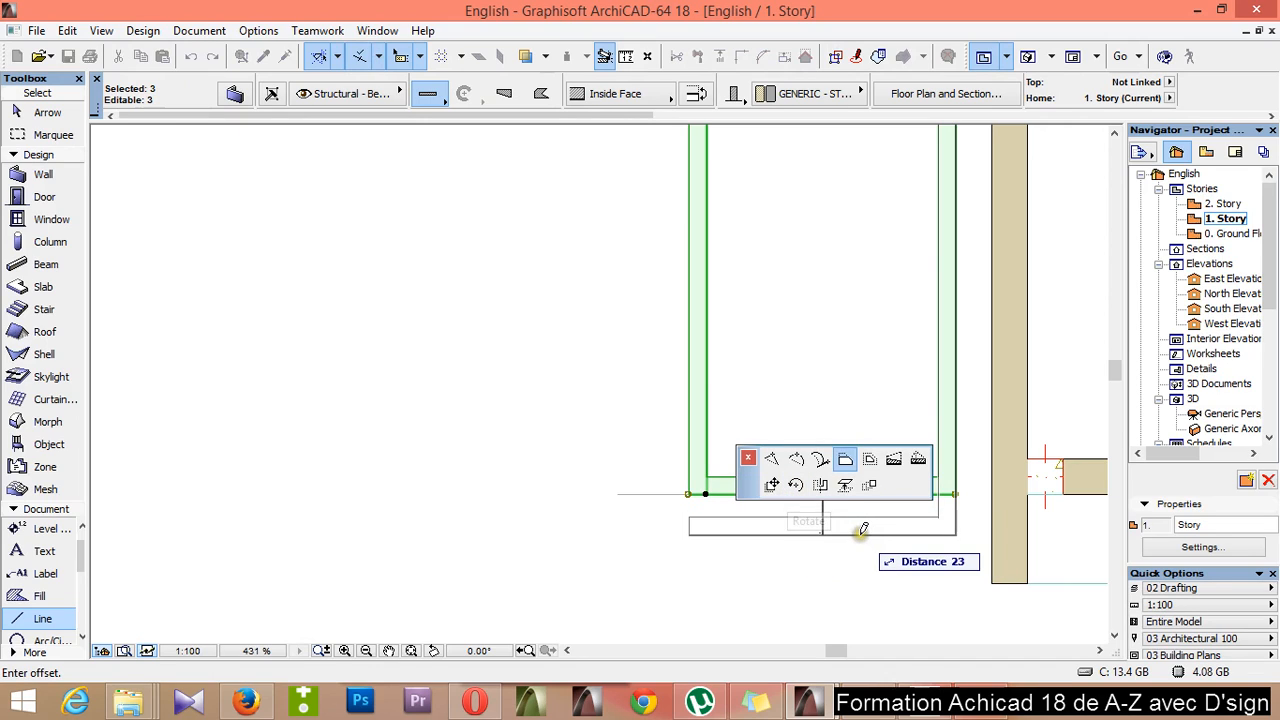
key("Escape")
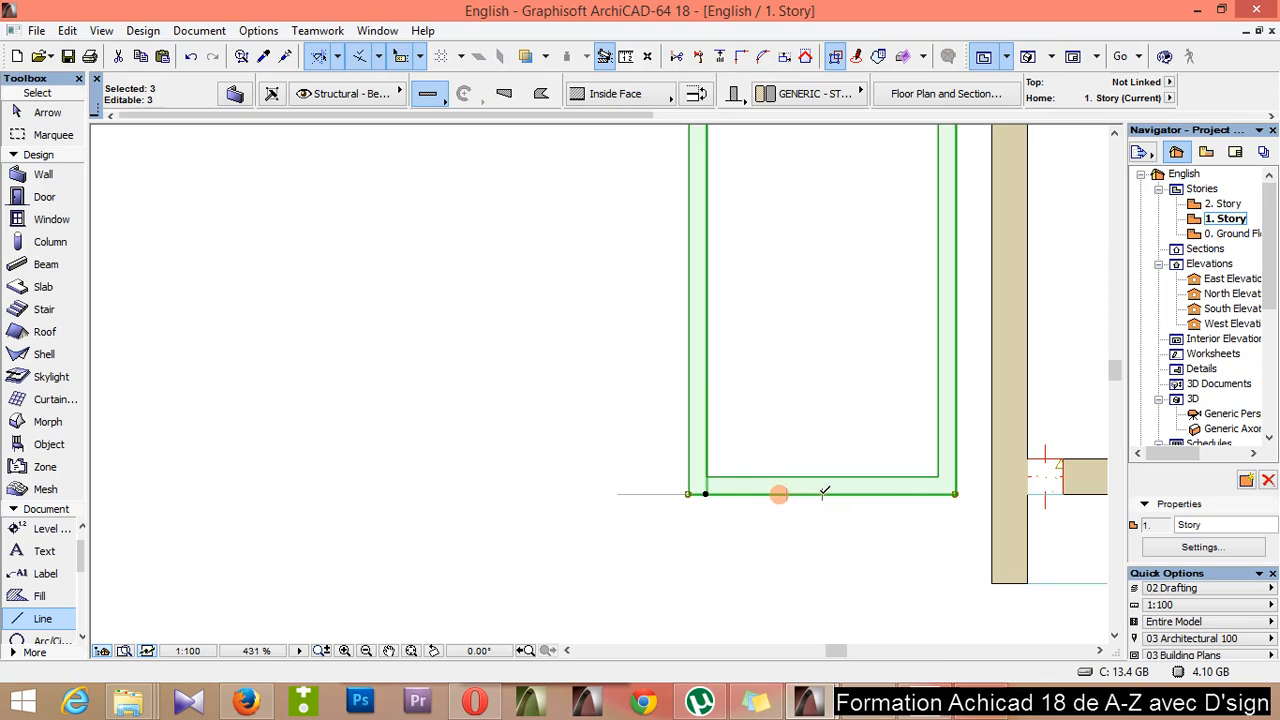
key("ctrl+d")
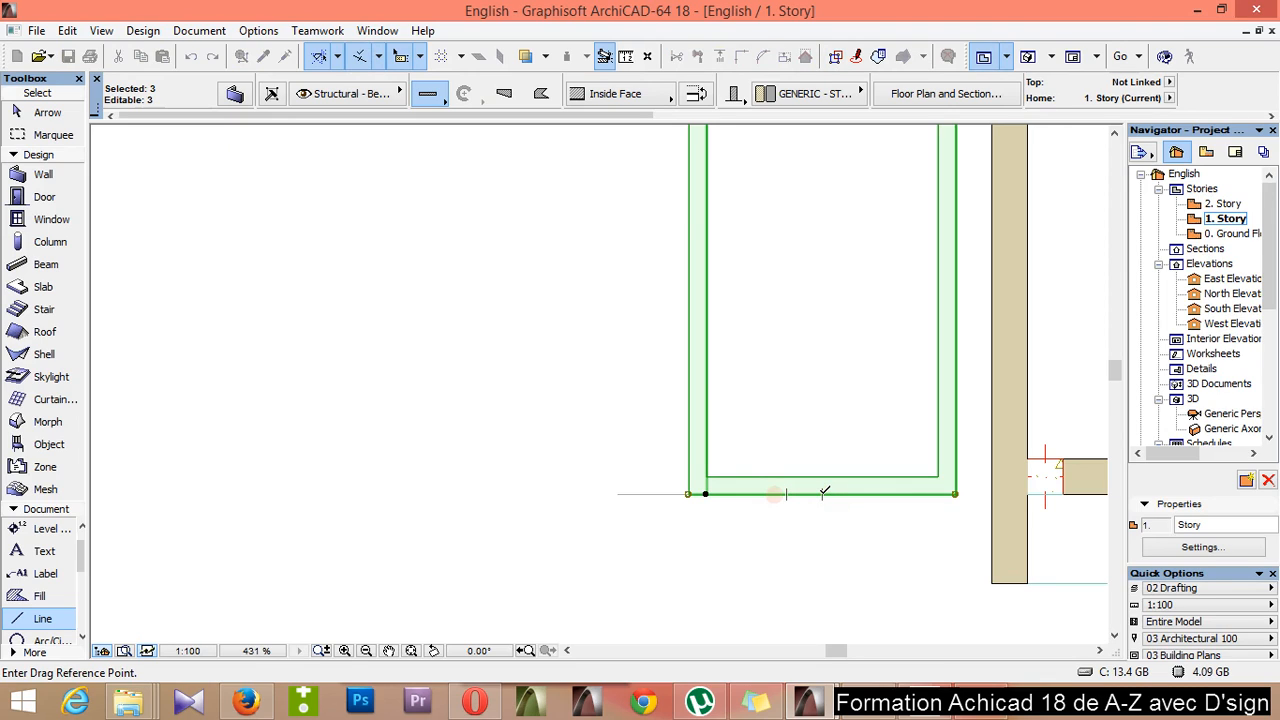
left_click(824, 492)
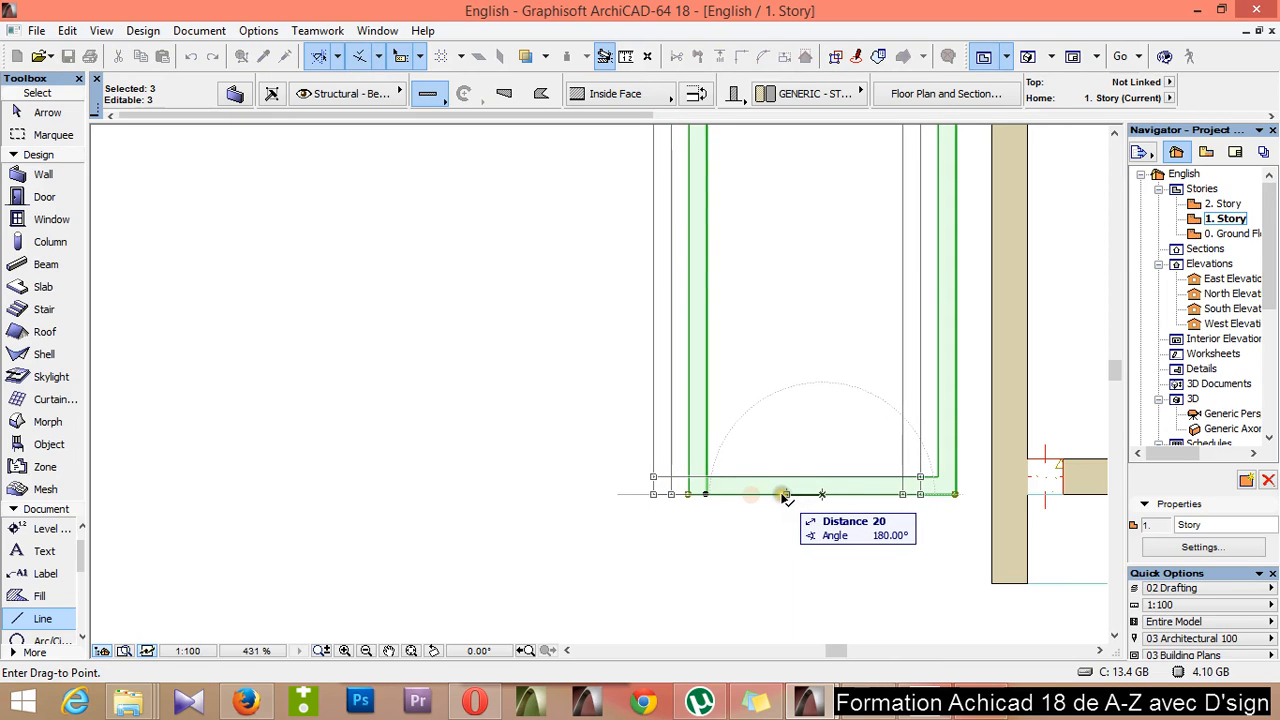
left_click(785, 495)
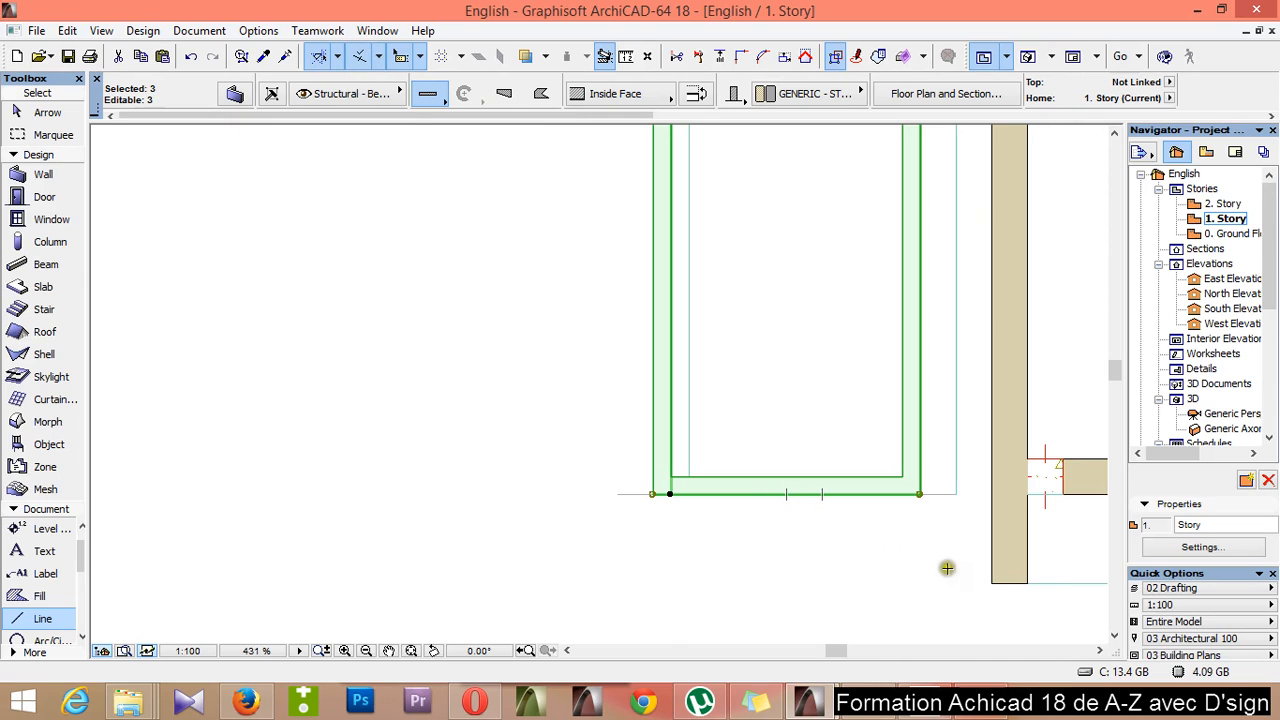
scroll(903, 574, "down", 2)
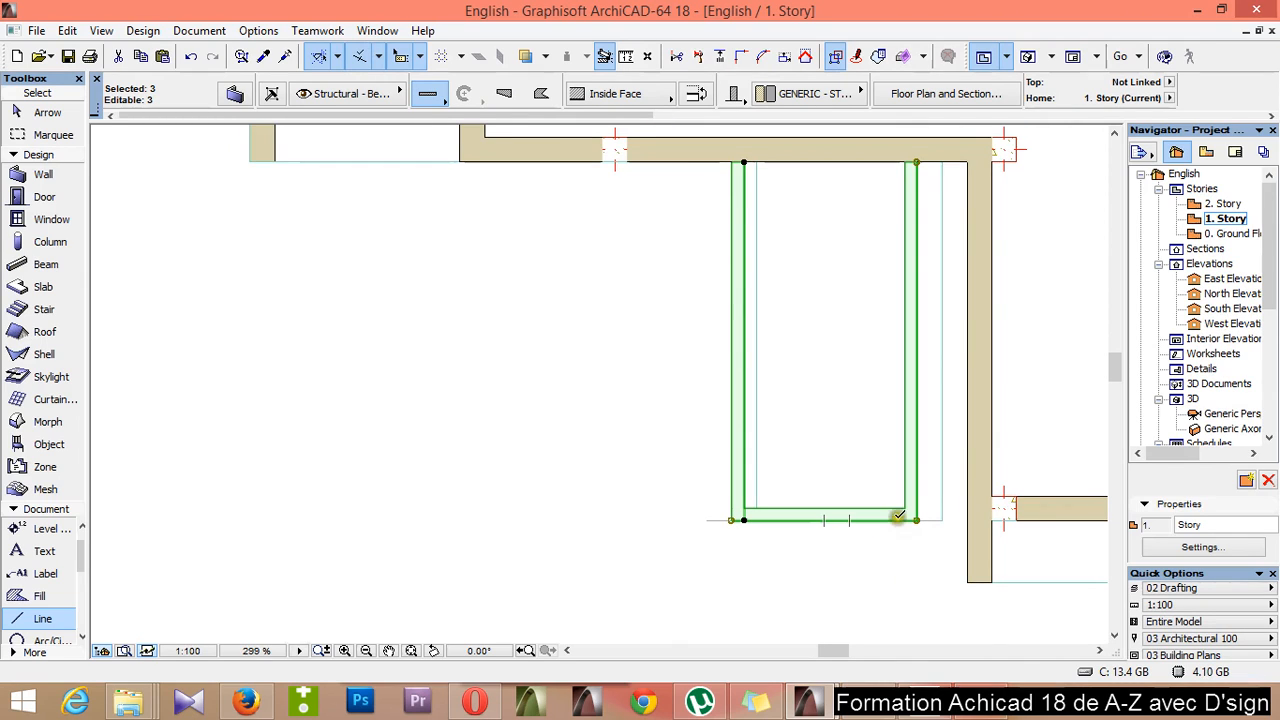
key("Escape")
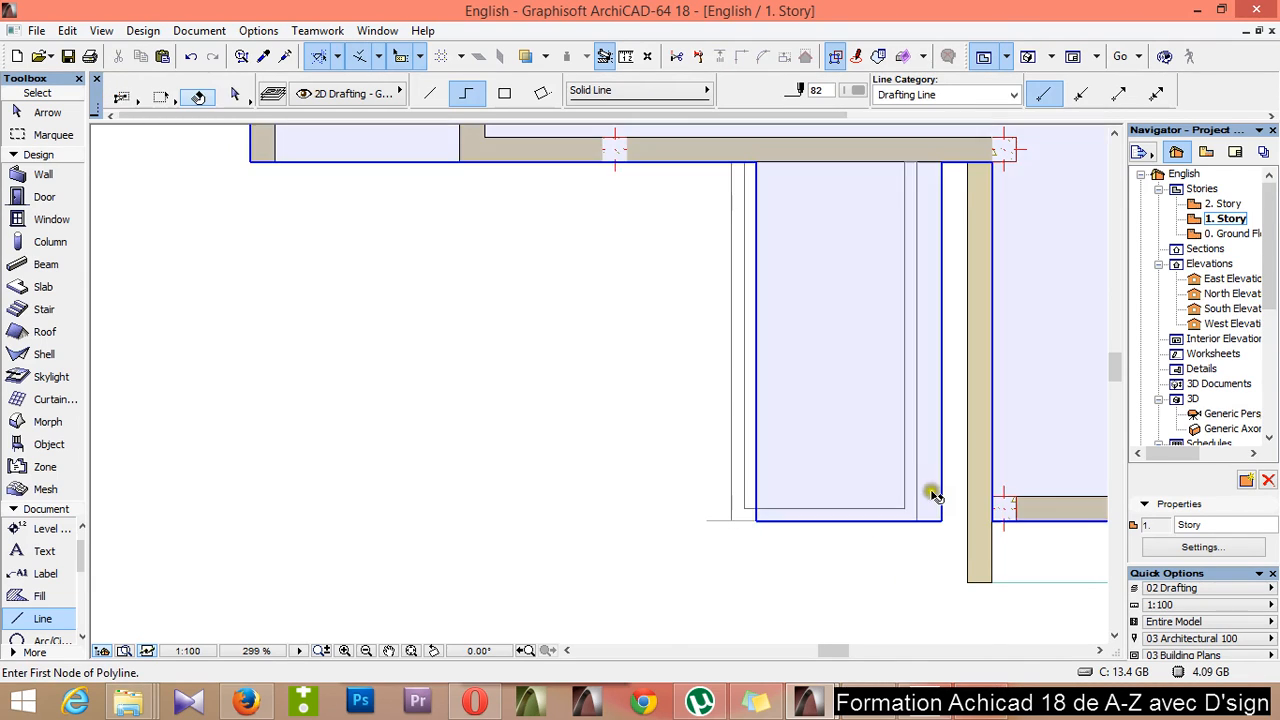
Move the two corners of the 1. Story slab's balcony edge farthest from the neighbouring wall 20 outward, onto the parapet's outer line
left_click(930, 490)
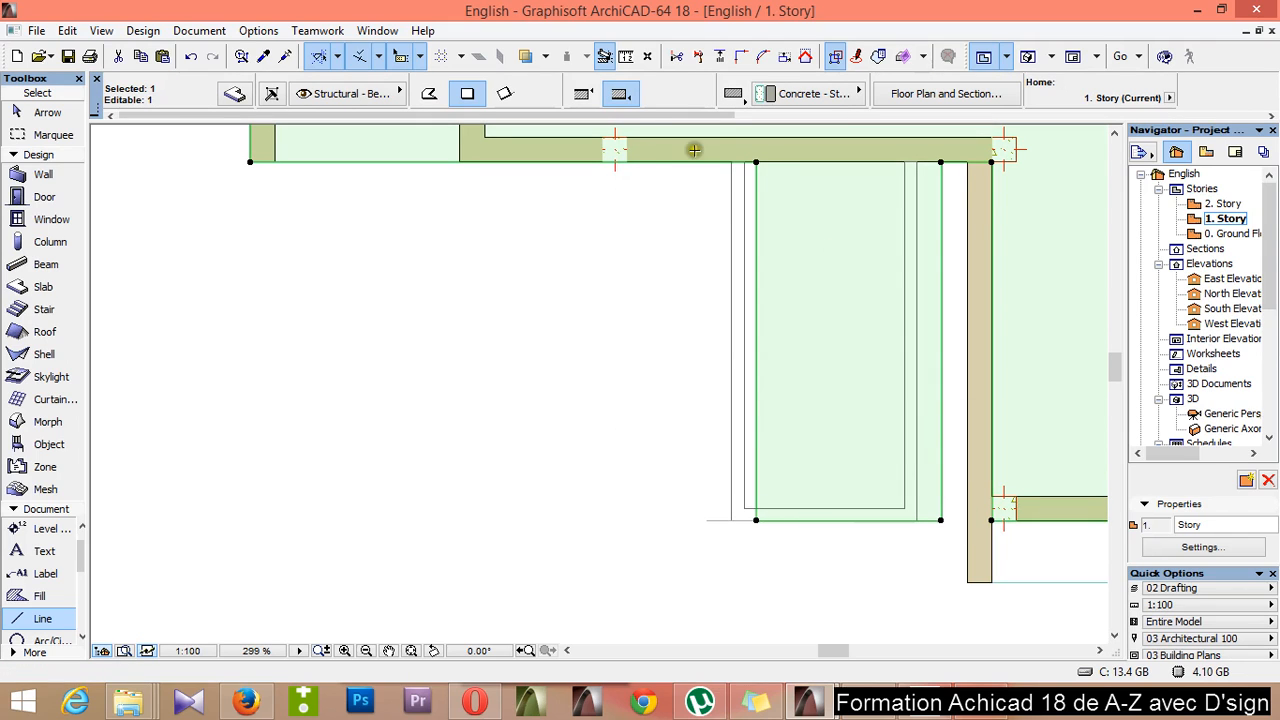
left_click(756, 160)
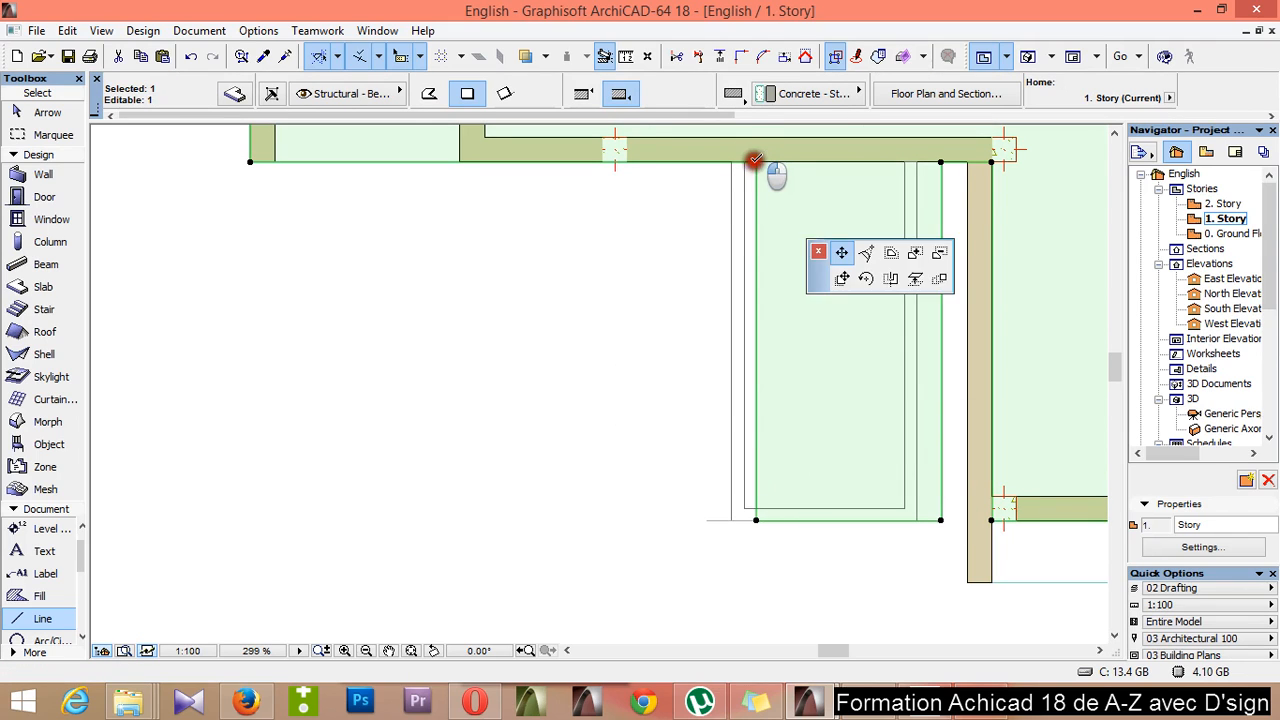
left_click(731, 162)
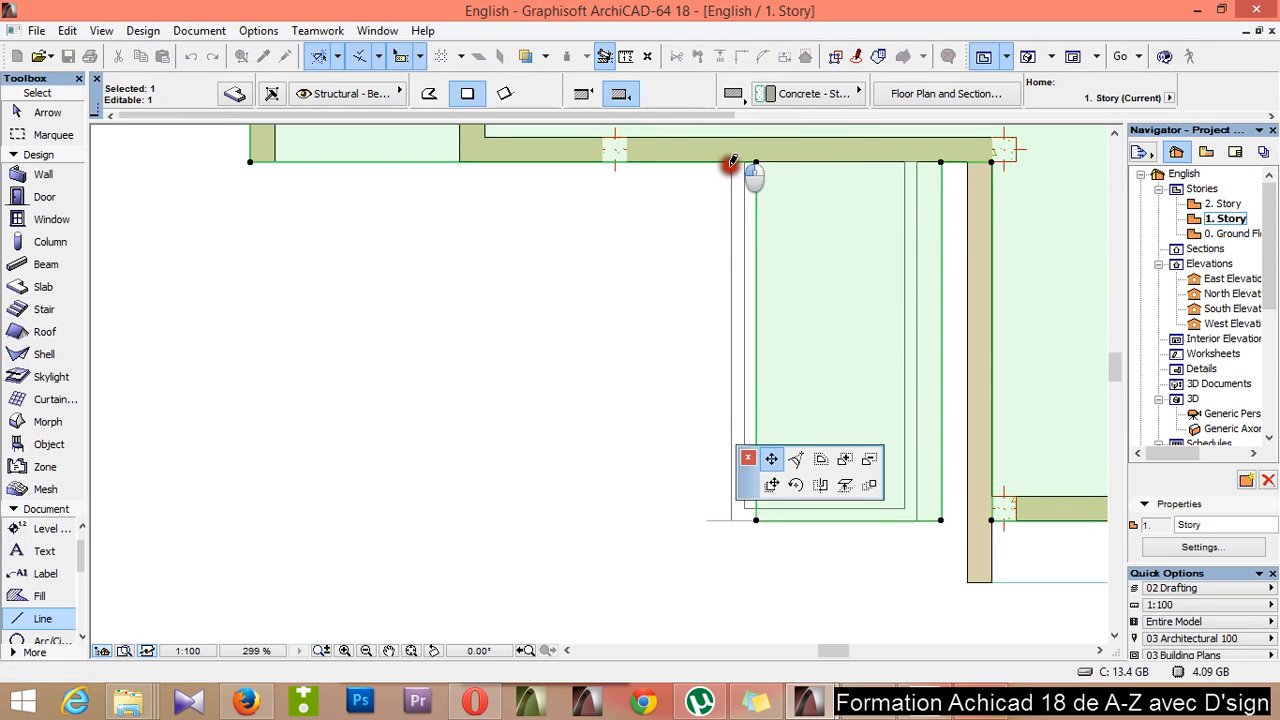
left_click(757, 518)
left_click(731, 519)
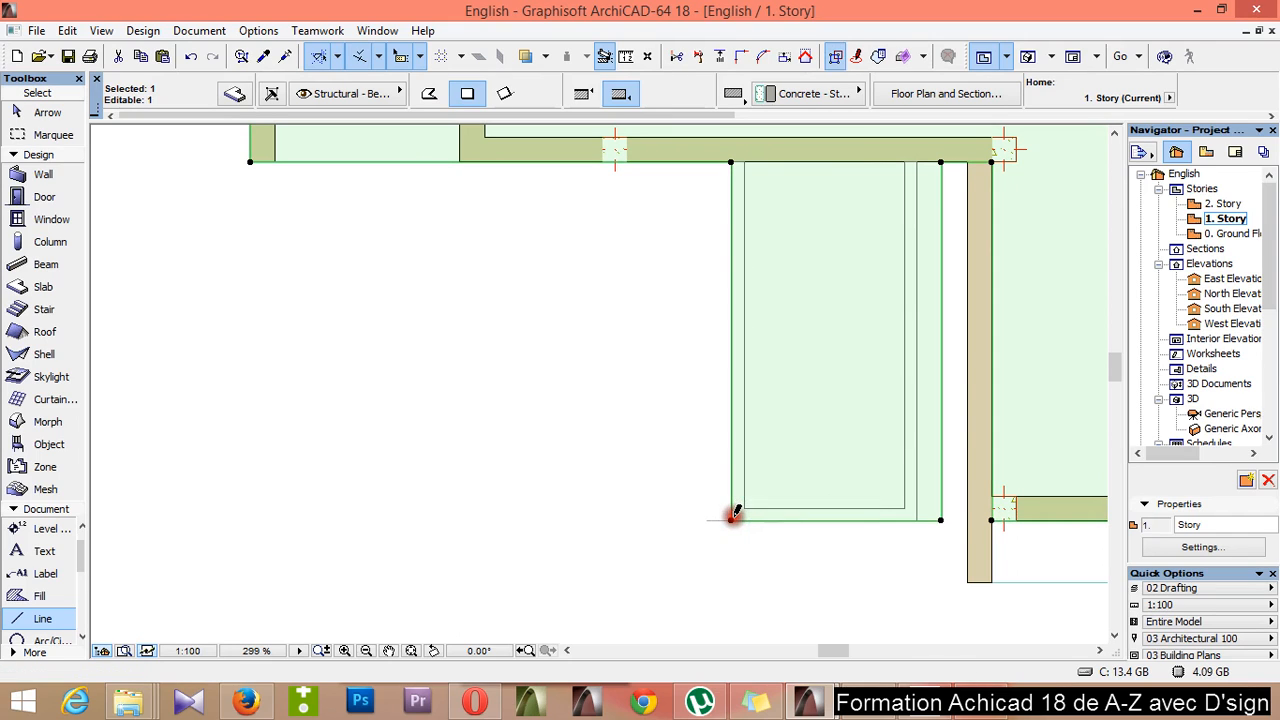
Move the two balcony slab corners nearest the neighbouring wall 20 horizontally, onto the outer line of the adjacent parapet
left_click(940, 518)
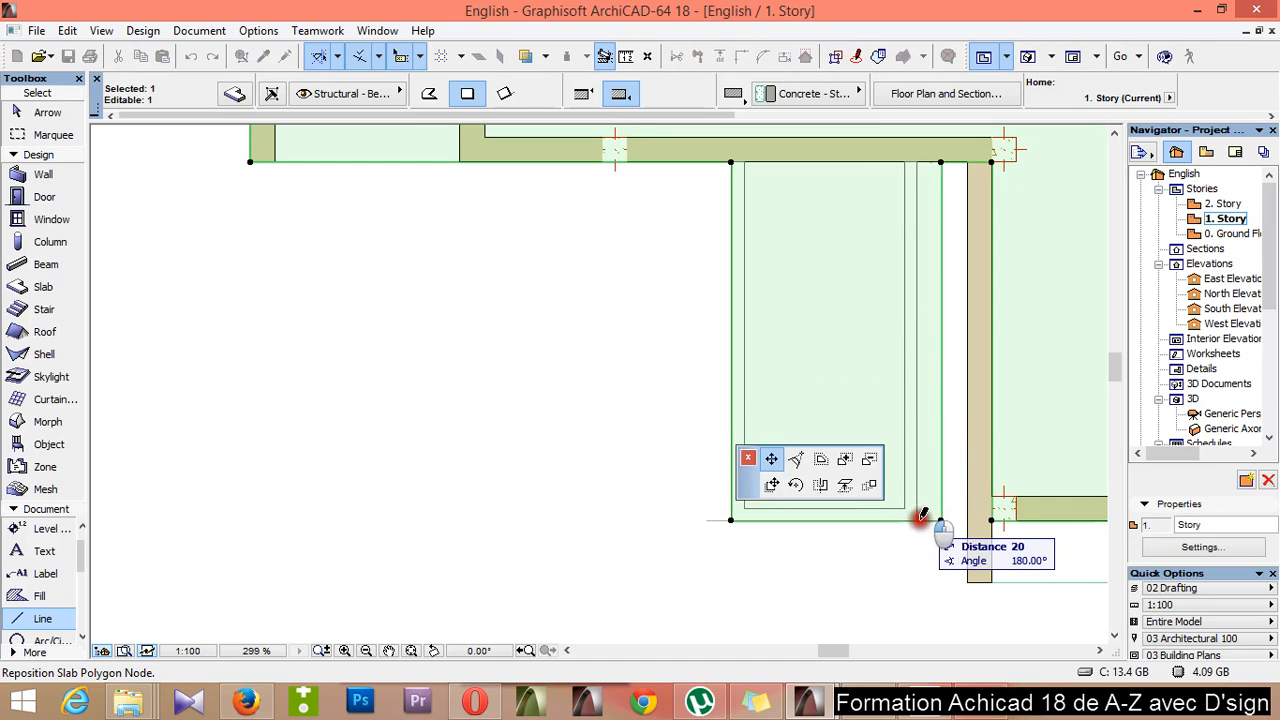
left_click(917, 519)
left_click(940, 158)
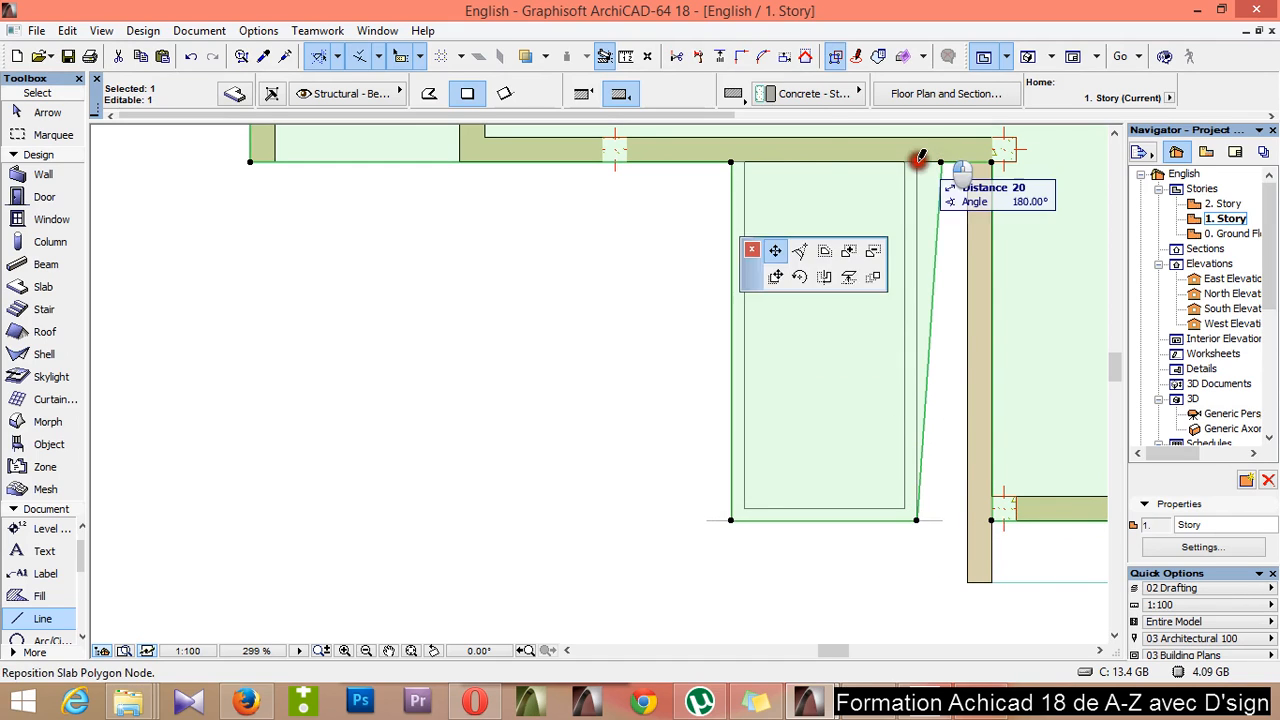
left_click(916, 159)
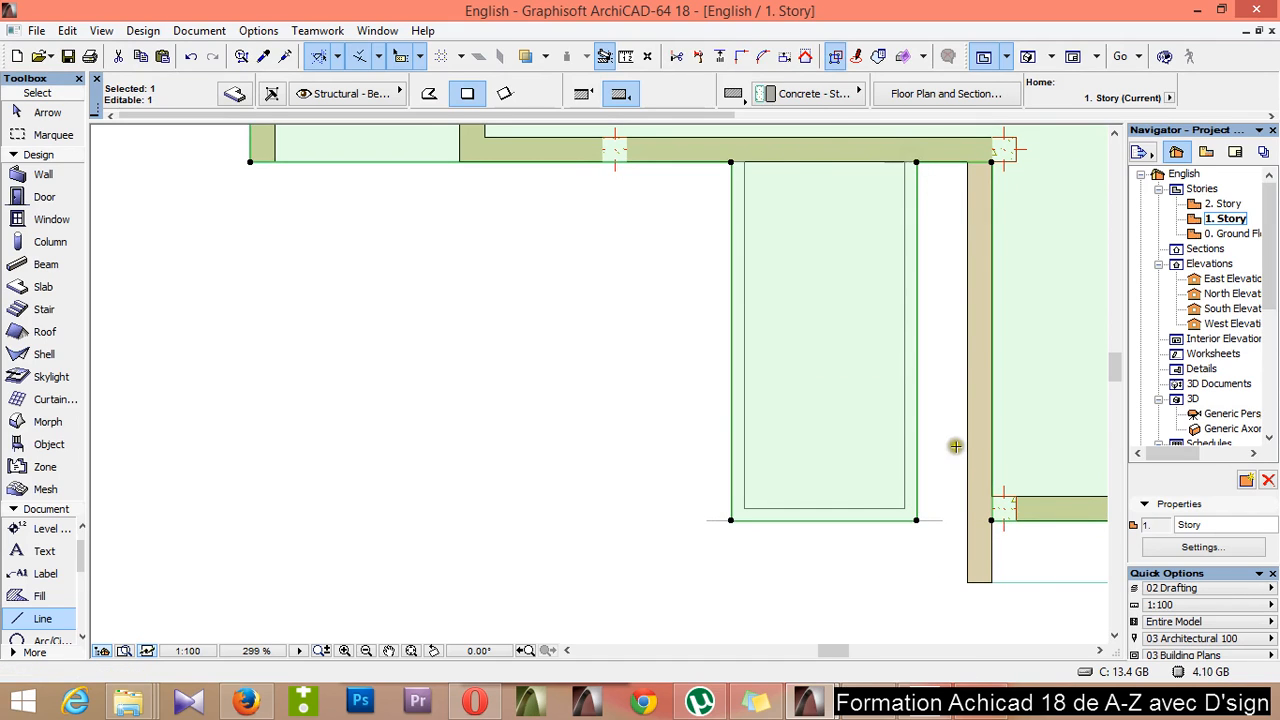
Deselect the slab and delete the 190-long line along the balcony's outer edge
key("Escape")
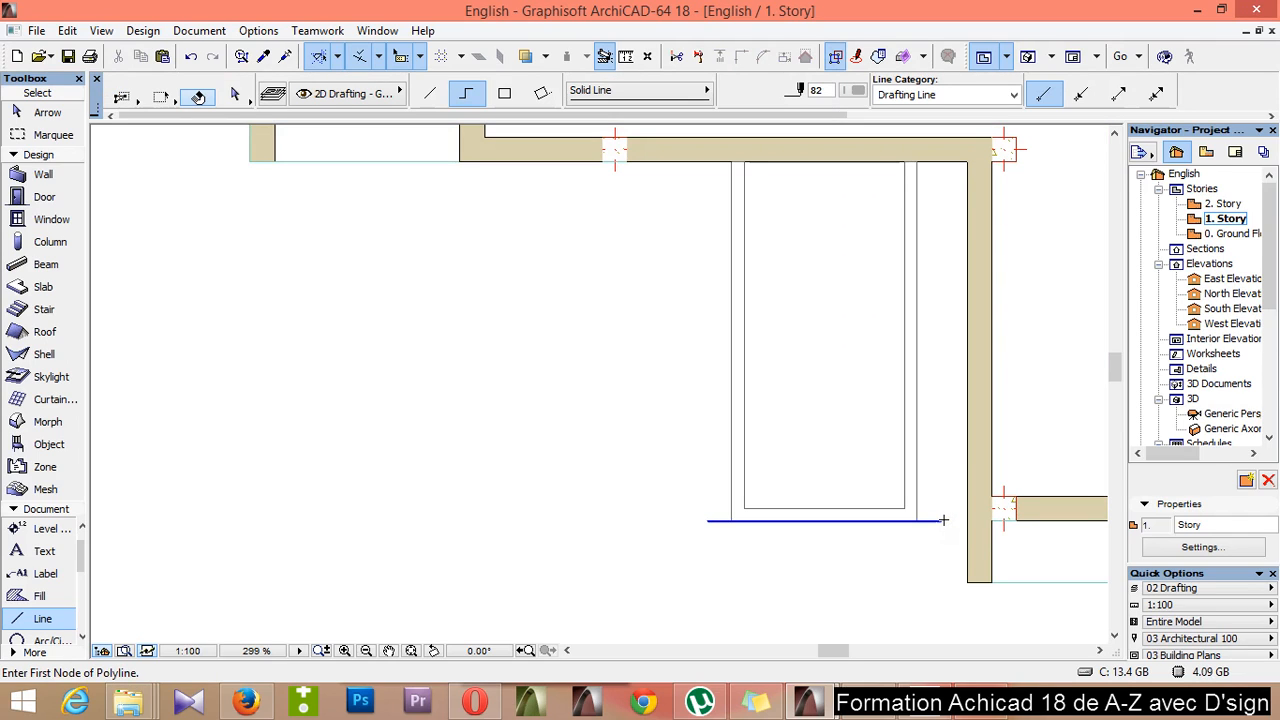
left_click(941, 520, "shift")
key("Delete")
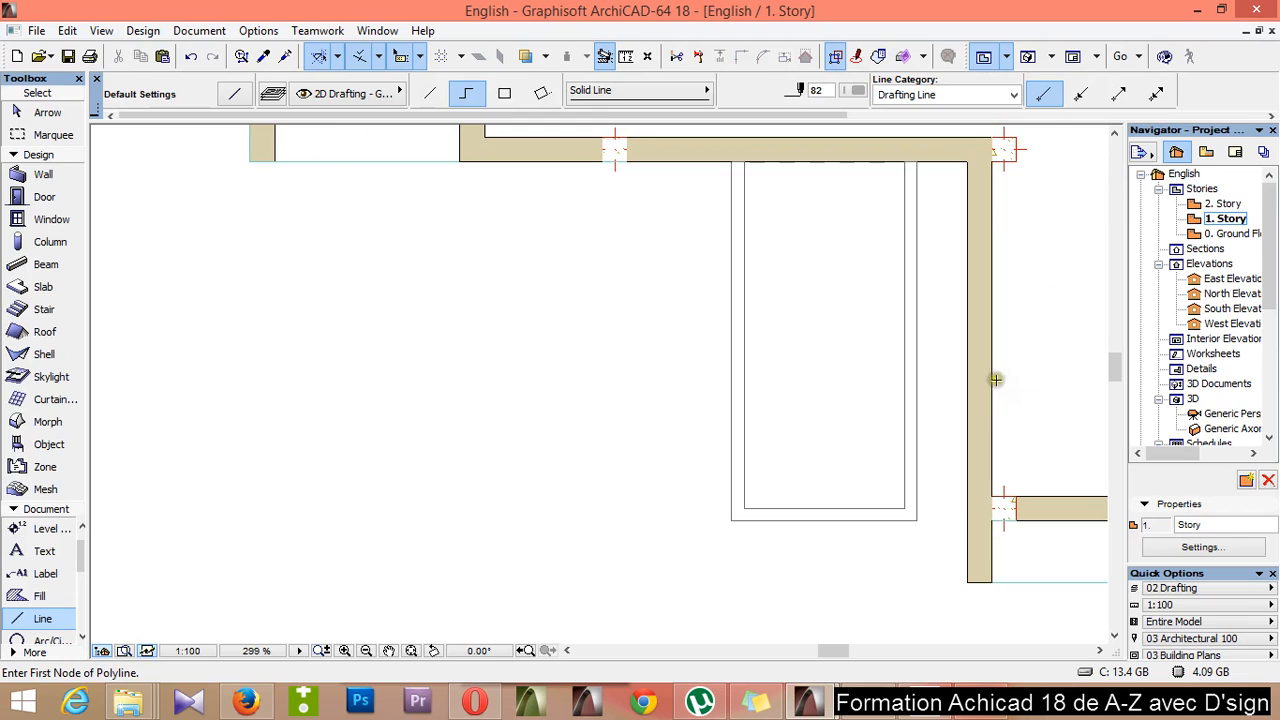
Examine the 1. Story balcony and the extended slab above it from several angles in the 3D view
key("F3")
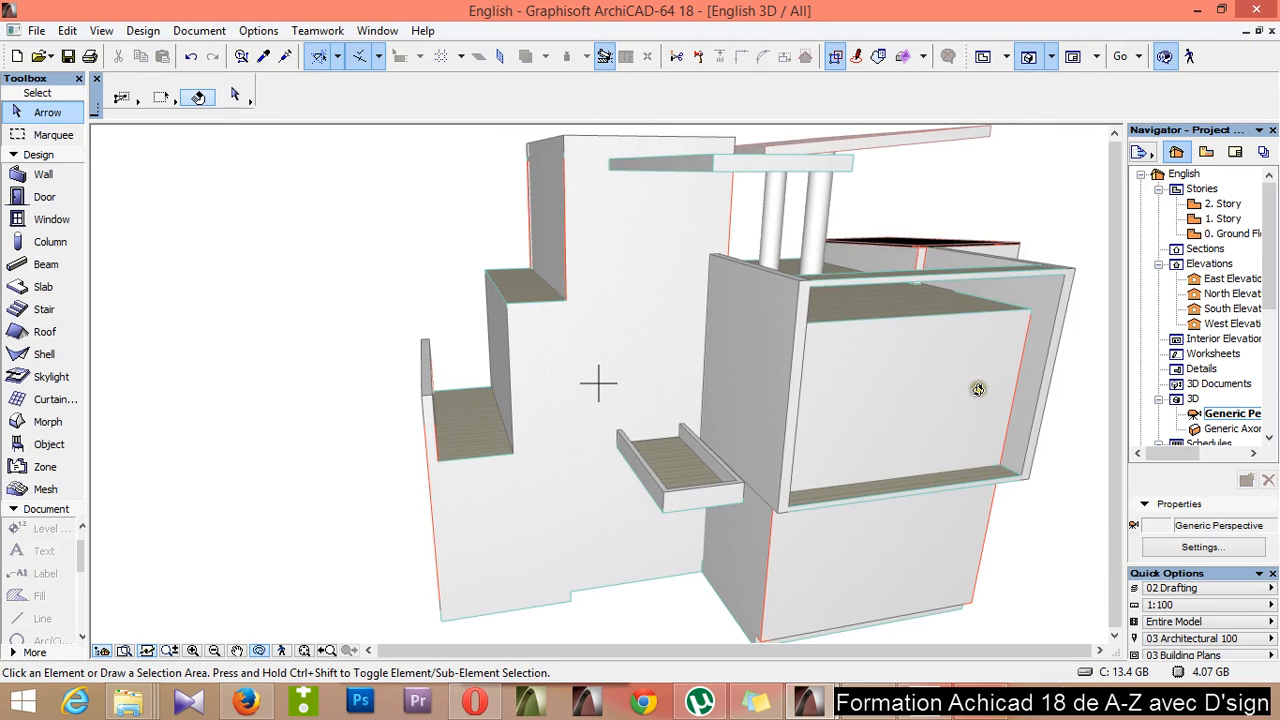
left_click_drag(717, 200, 557, 213)
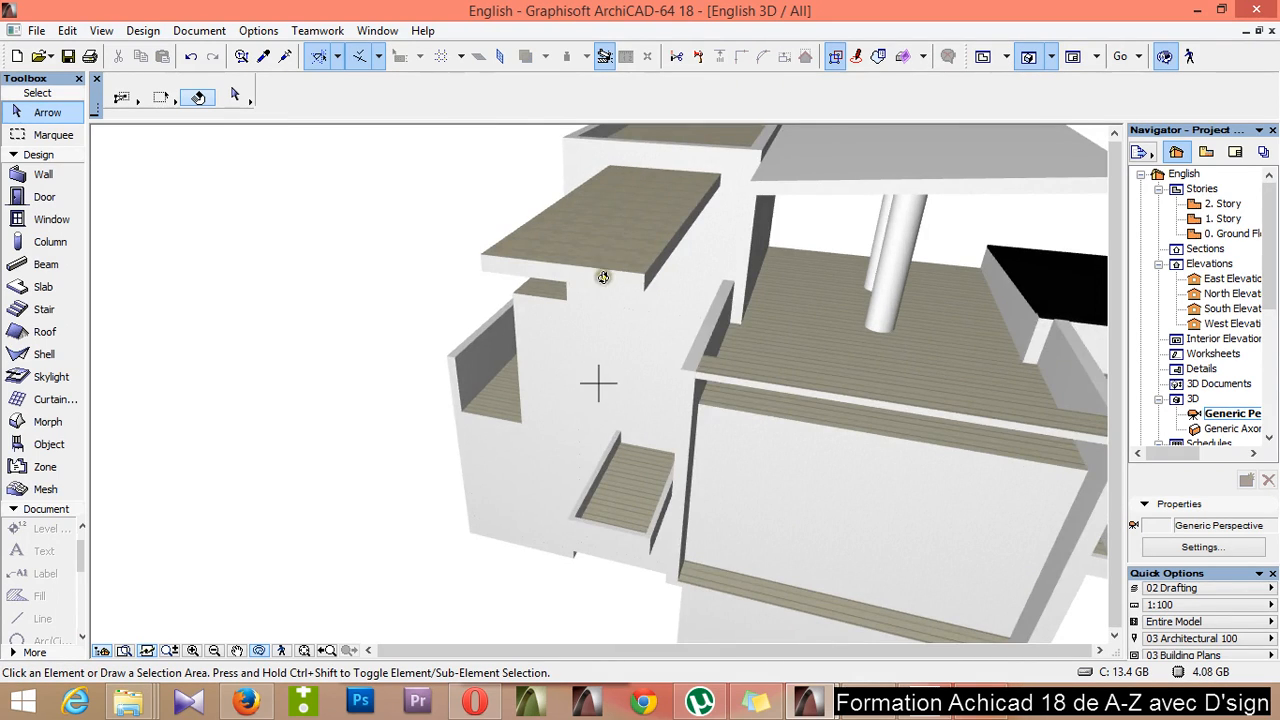
left_click_drag(620, 248, 920, 277)
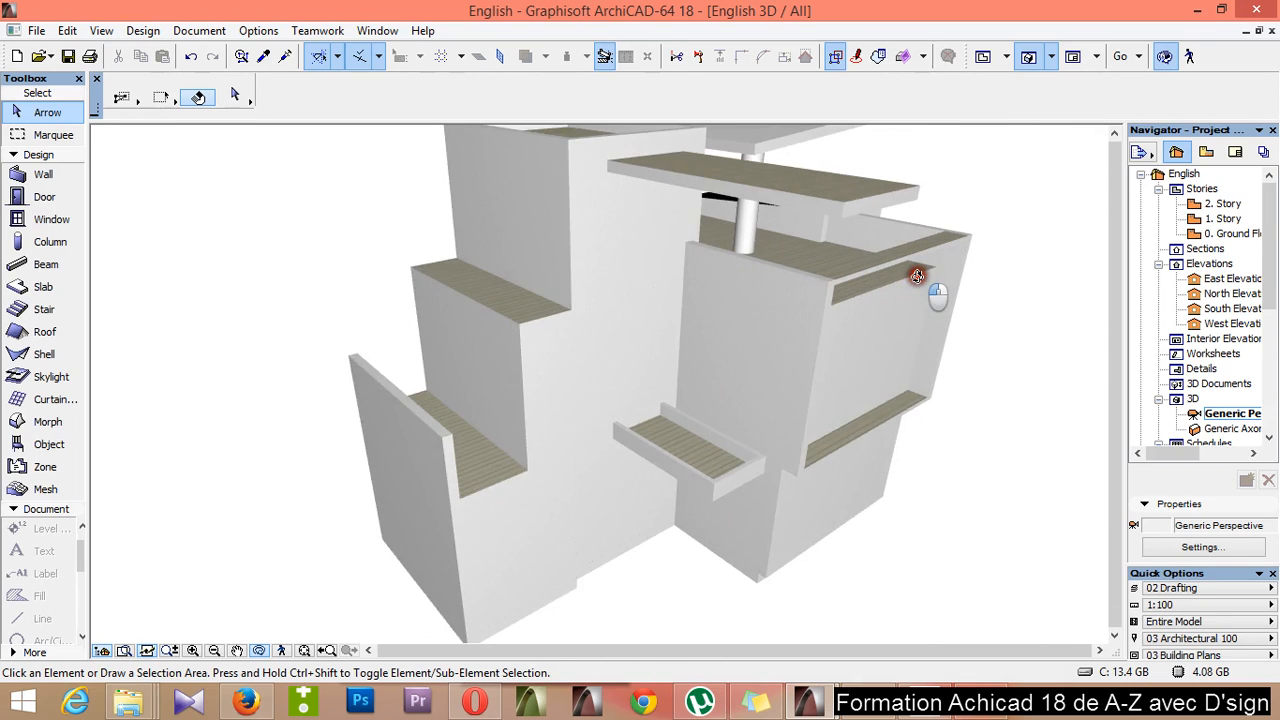
scroll(540, 254, "up", 3)
scroll(401, 255, "up", 3)
scroll(398, 255, "up", 1)
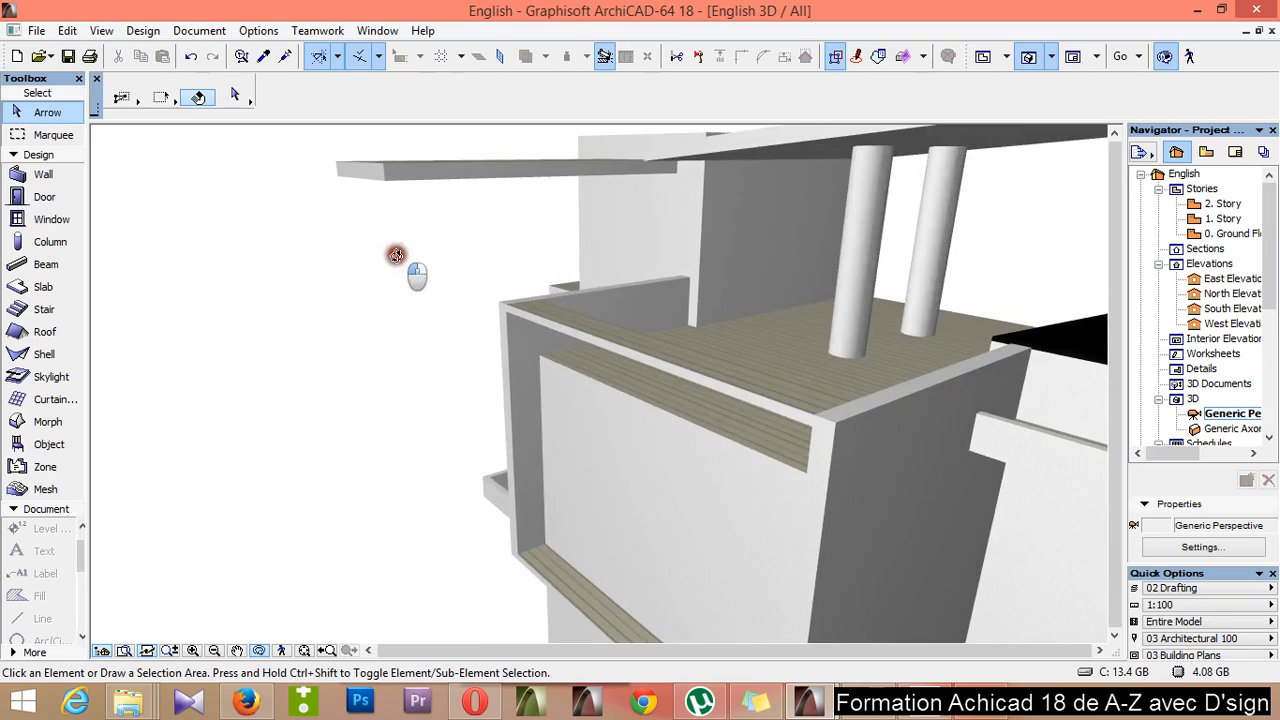
scroll(694, 271, "down", 5)
mouse_move(694, 271)
left_mouse_down()
mouse_move(866, 289)
mouse_move(877, 298)
mouse_move(866, 303)
left_mouse_up()
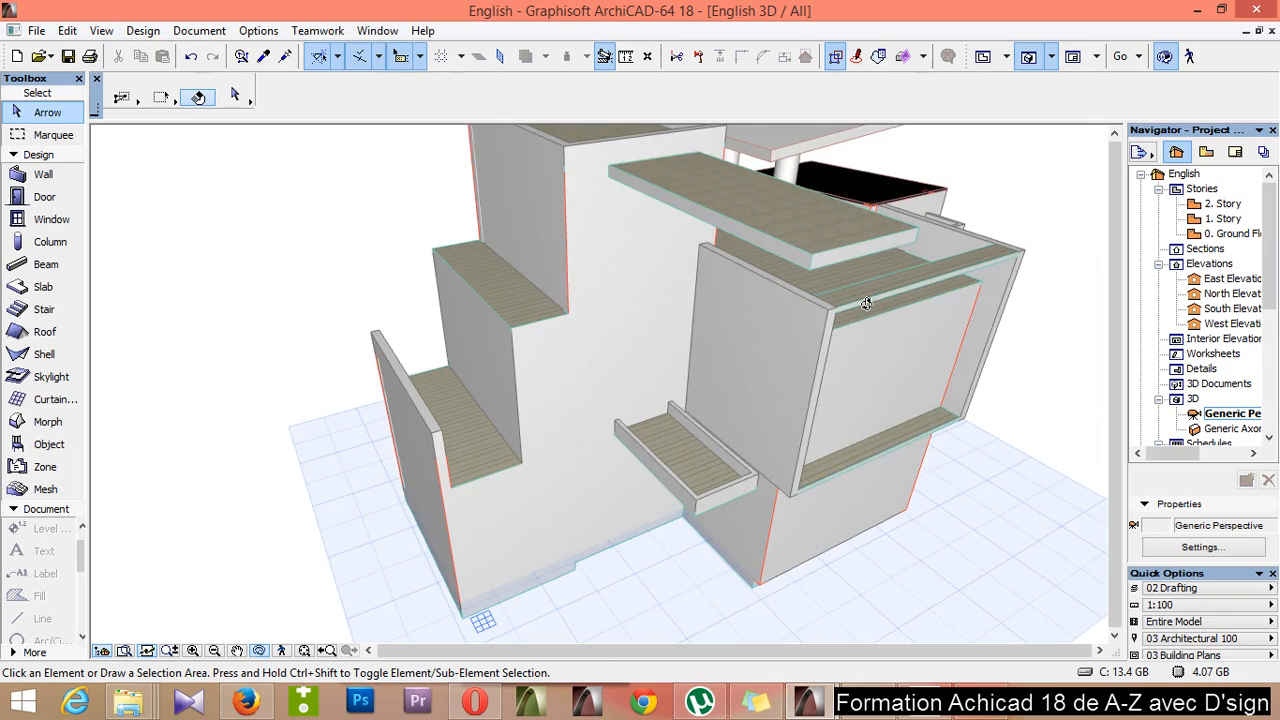
Select the extended slab above the balcony and change its home story to 1. Story
left_click(826, 258)
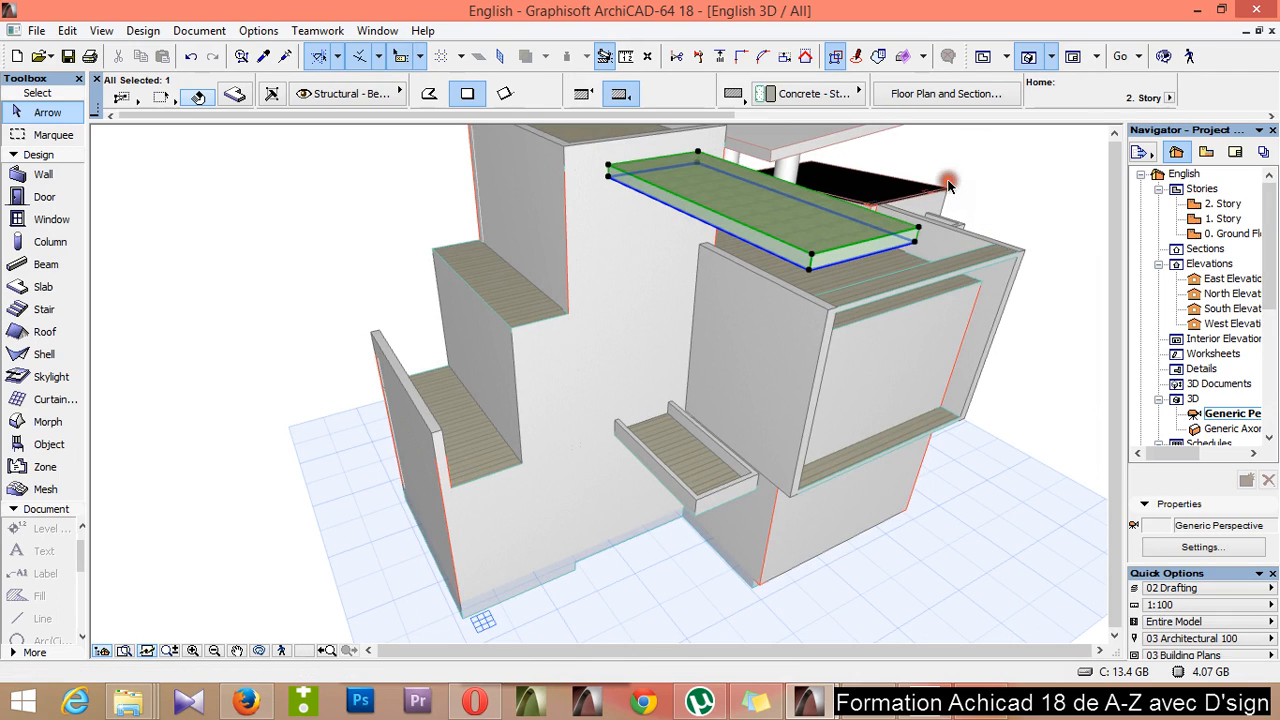
left_click(1168, 98)
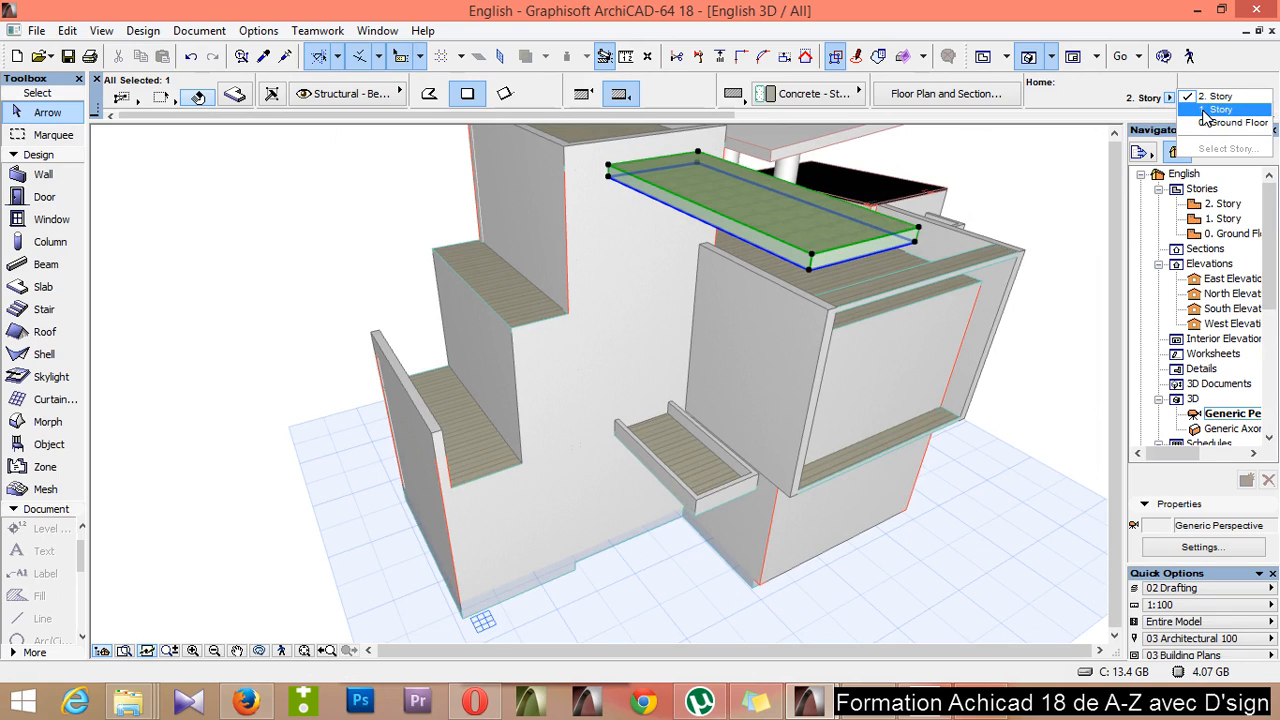
left_click(1206, 112)
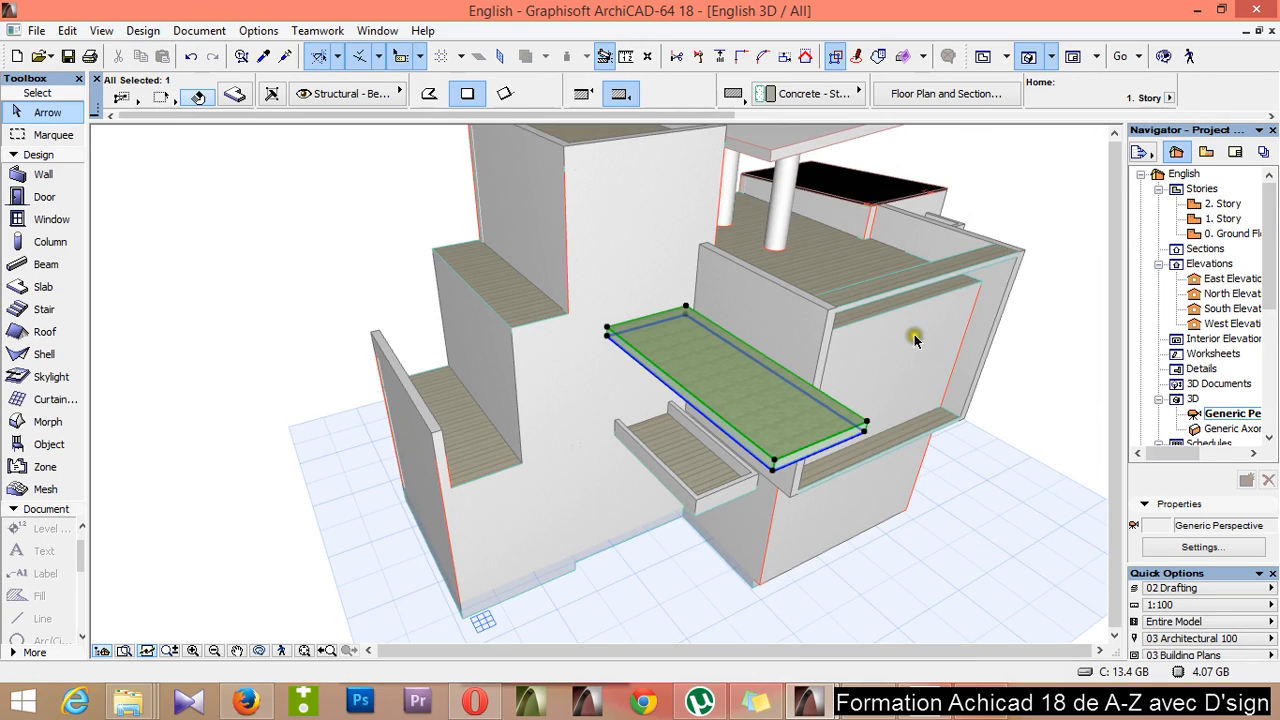
Set the extended slab's offset from its home story to 310, then deselect it
mouse_move(916, 372)
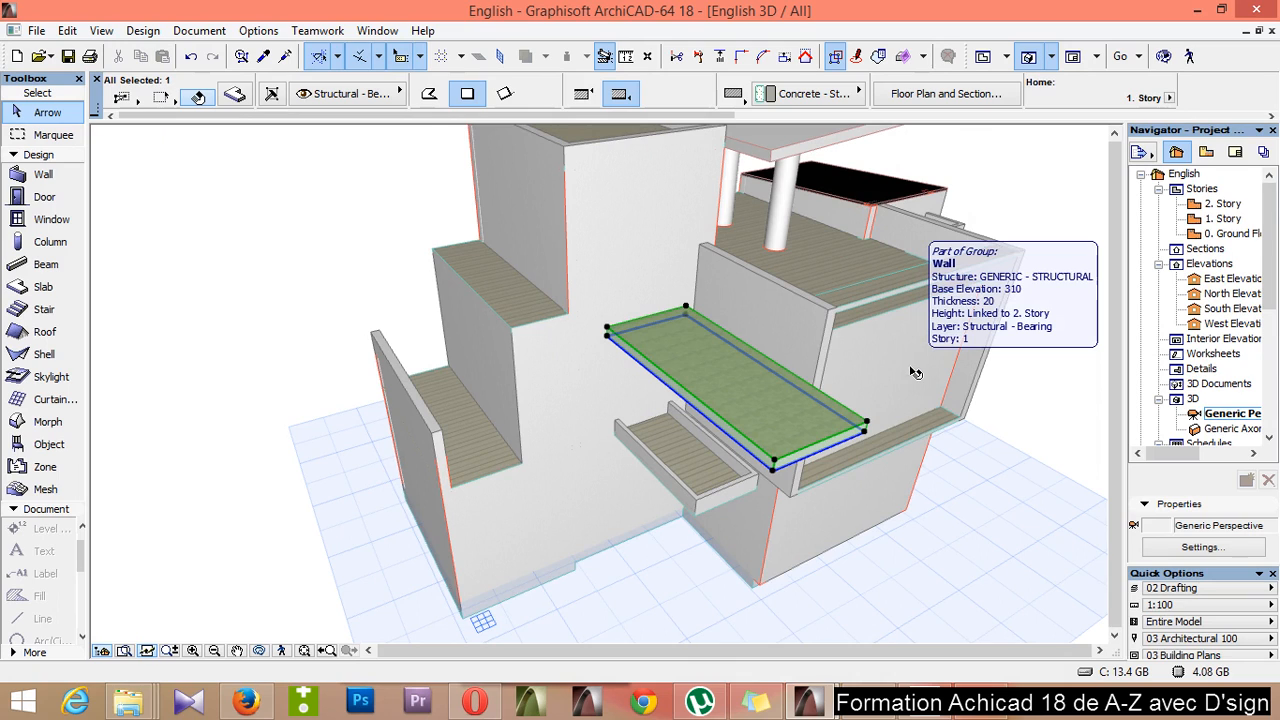
key("o")
left_click_drag(1028, 335, 837, 294)
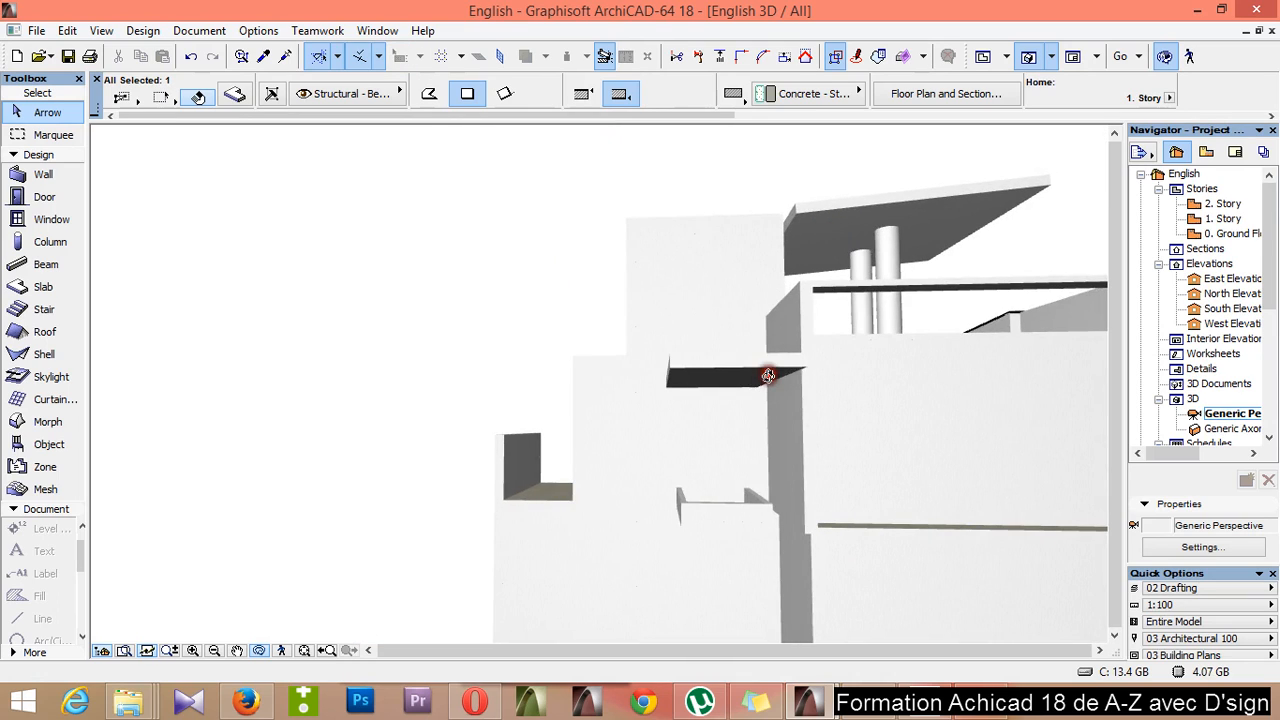
left_click_drag(597, 380, 903, 443)
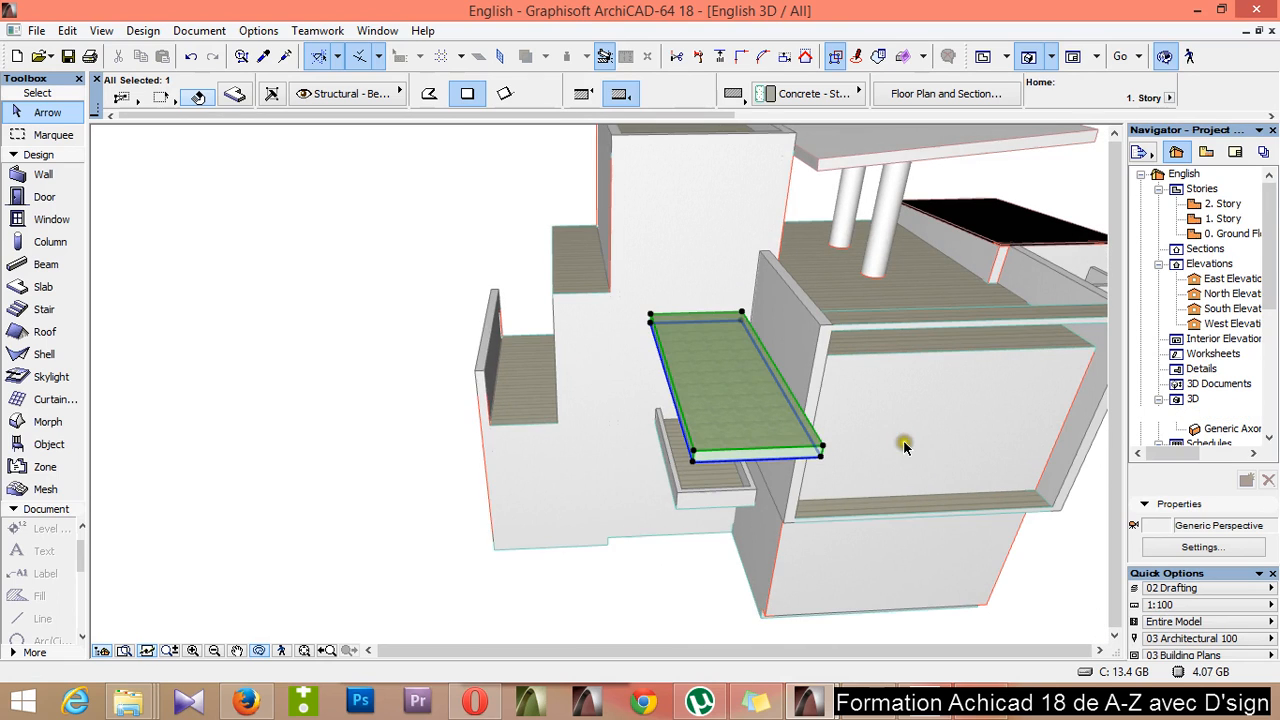
left_click(231, 96)
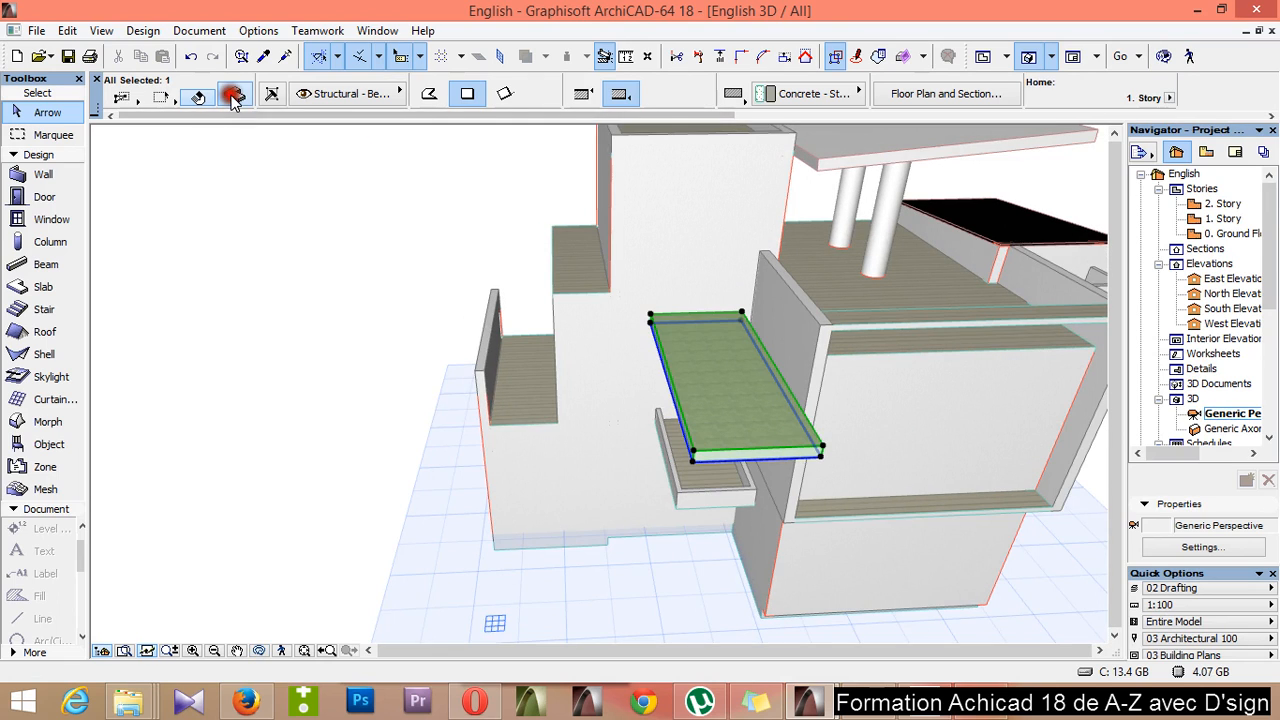
key("ctrl+t")
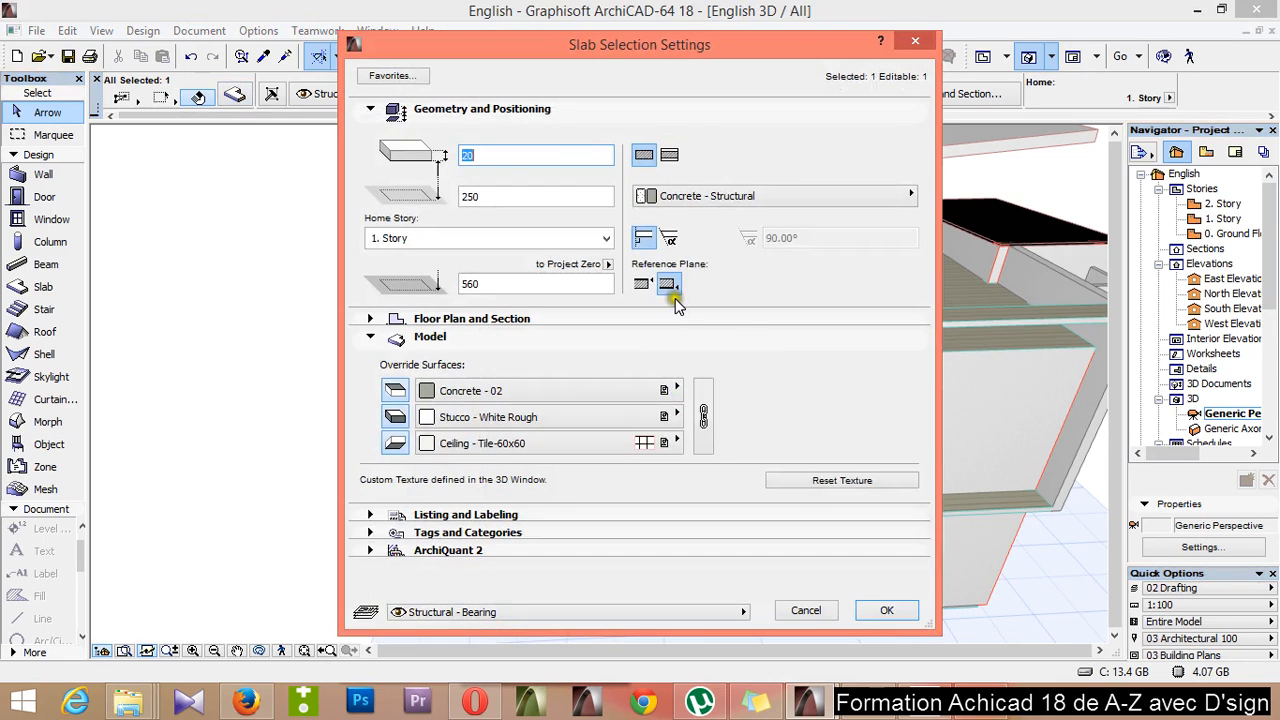
left_click(497, 196)
left_click_drag(497, 196, 338, 200)
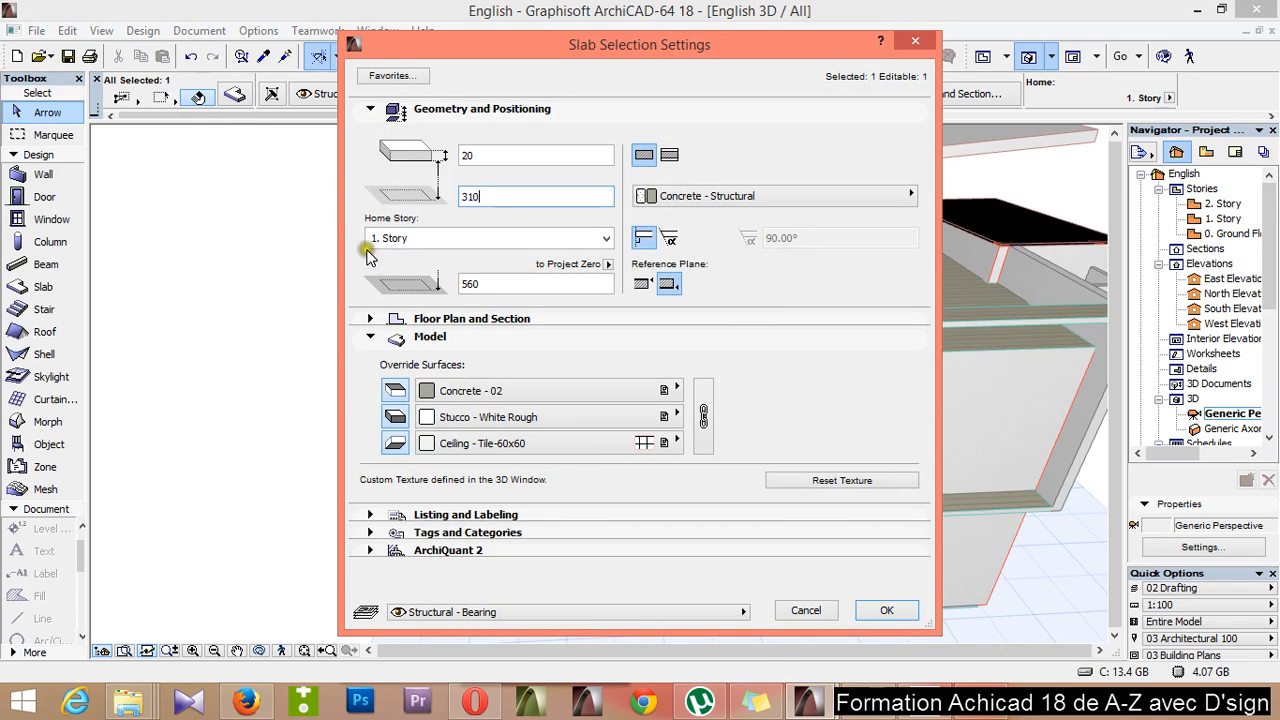
left_click(900, 611)
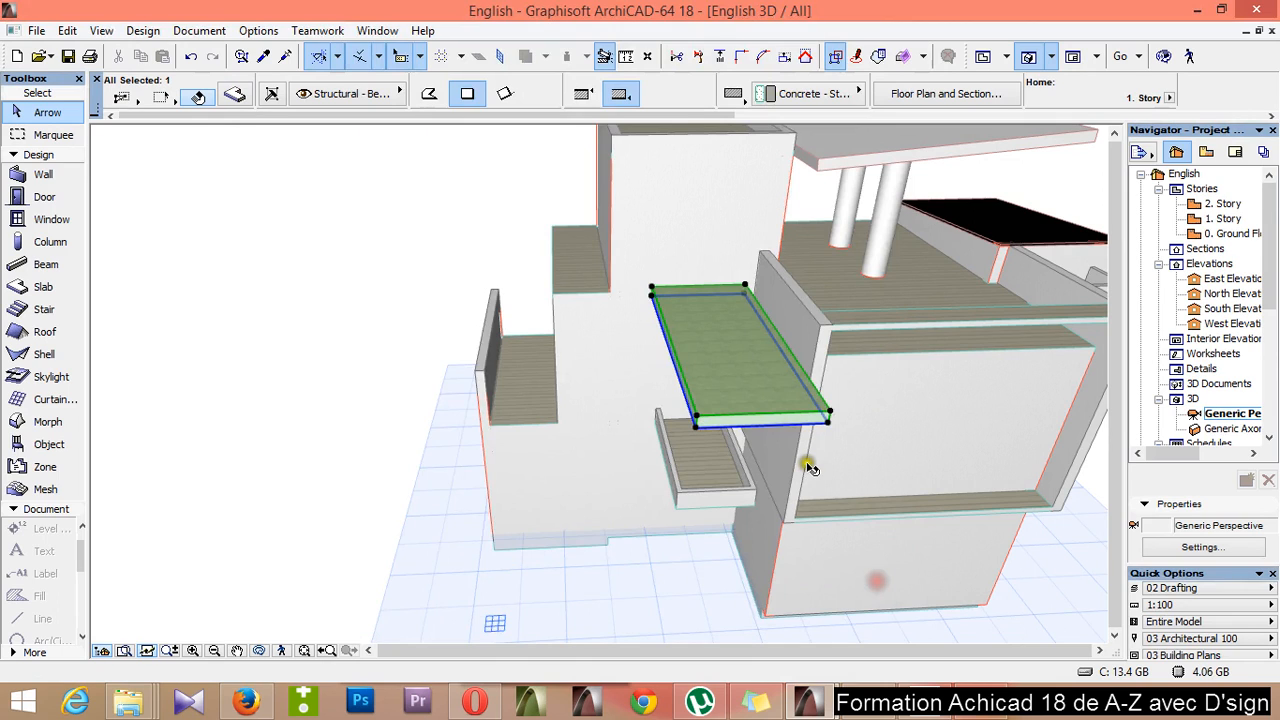
left_click(737, 406)
key("Escape")
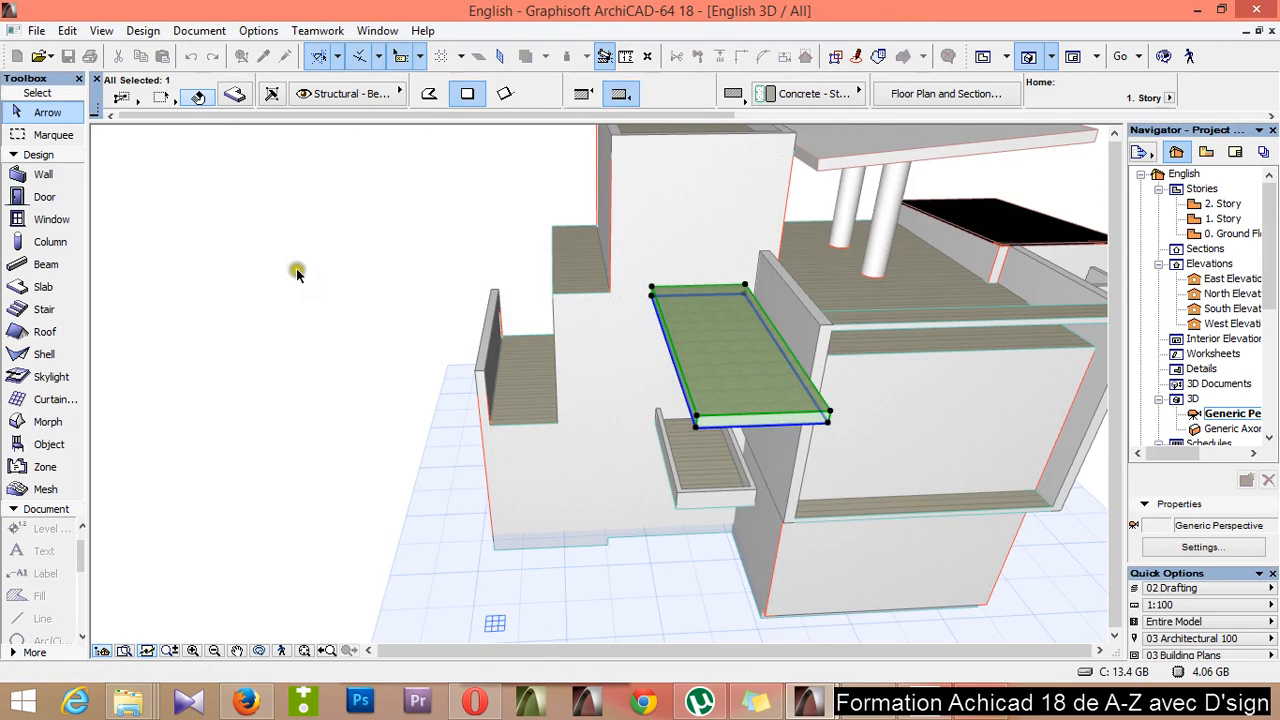
left_click(298, 272)
Inspect the raised slab above the balcony from several angles in 3D and return to the 1. Story floor plan
key("o")
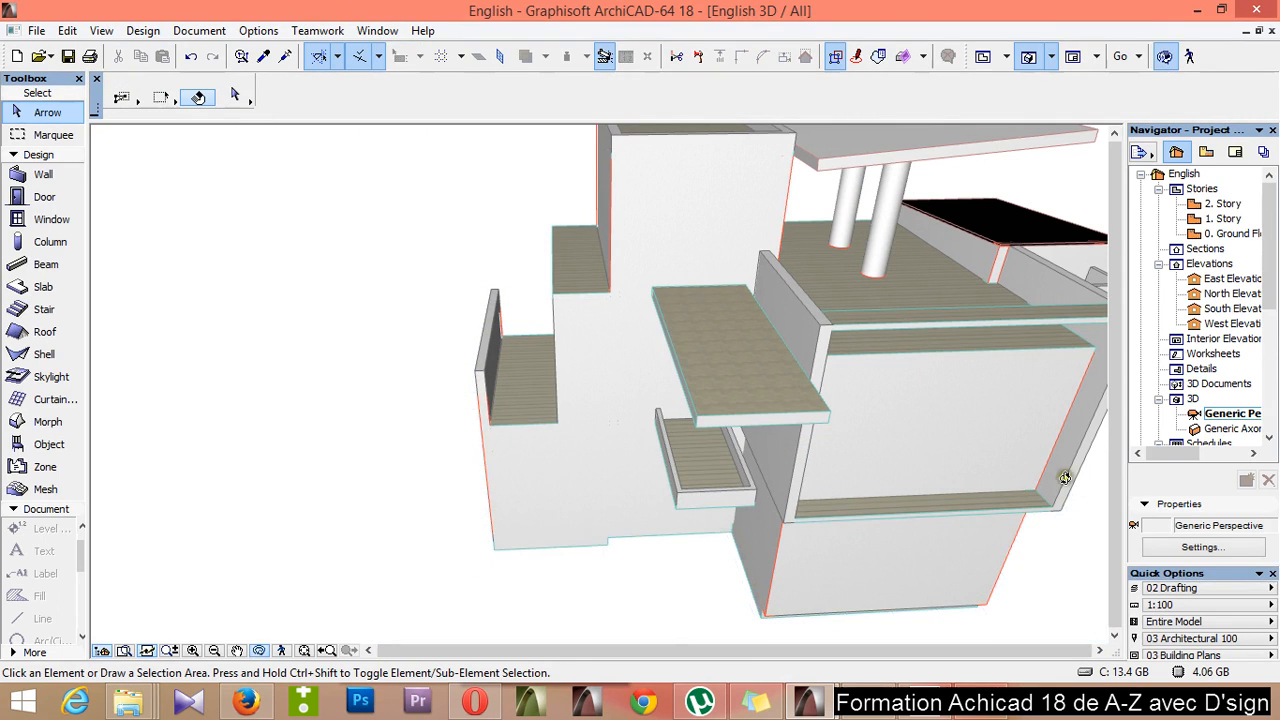
left_click_drag(1066, 477, 846, 465)
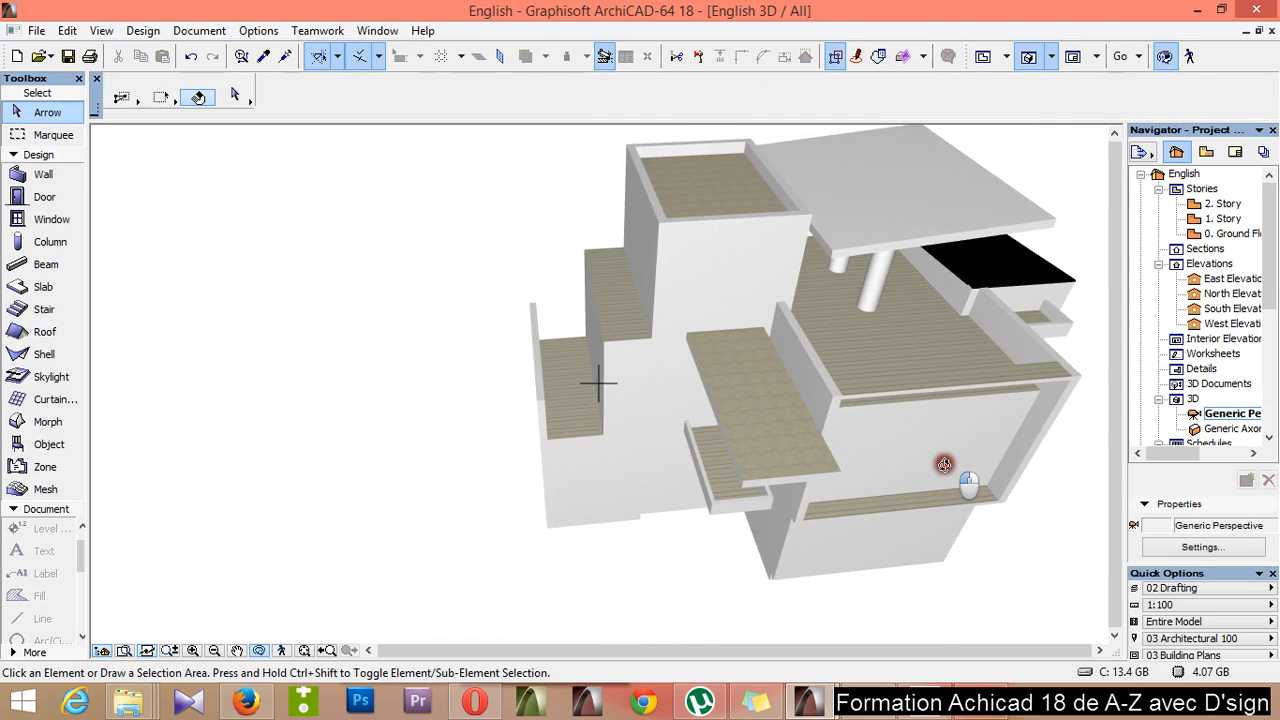
left_click_drag(966, 558, 886, 389)
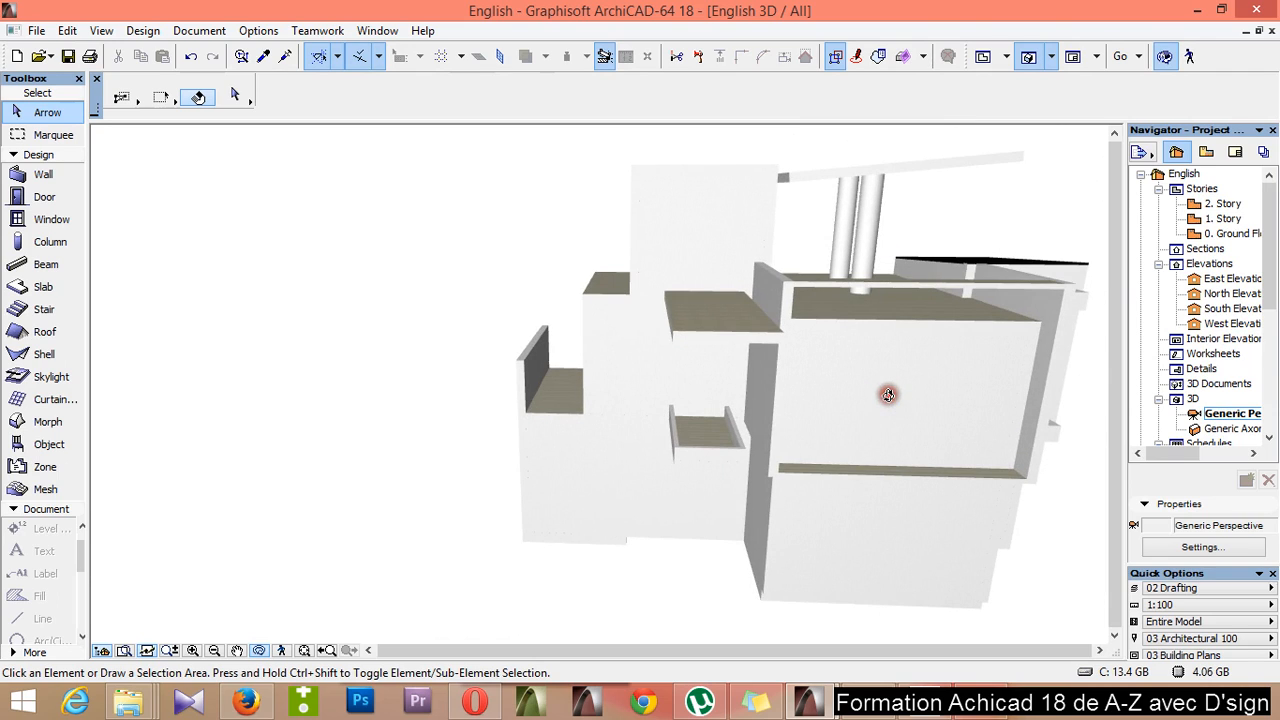
key("F2")
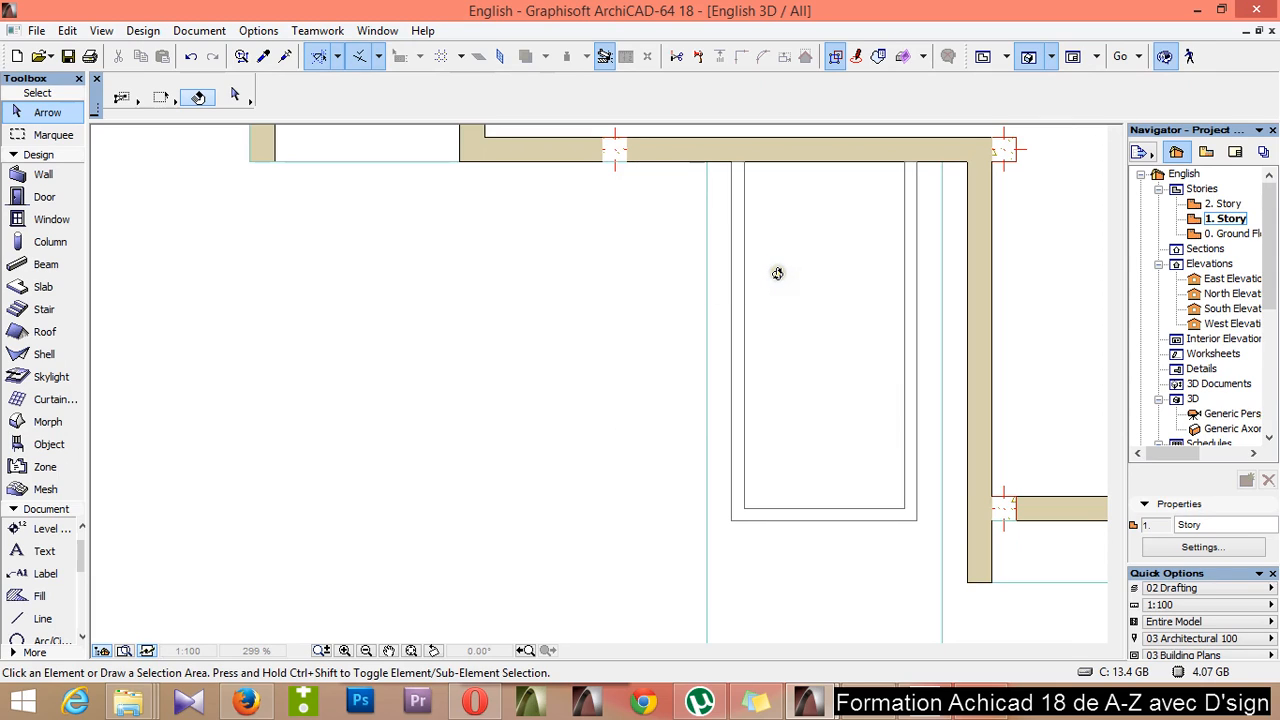
middle_click_drag(871, 557, 845, 482)
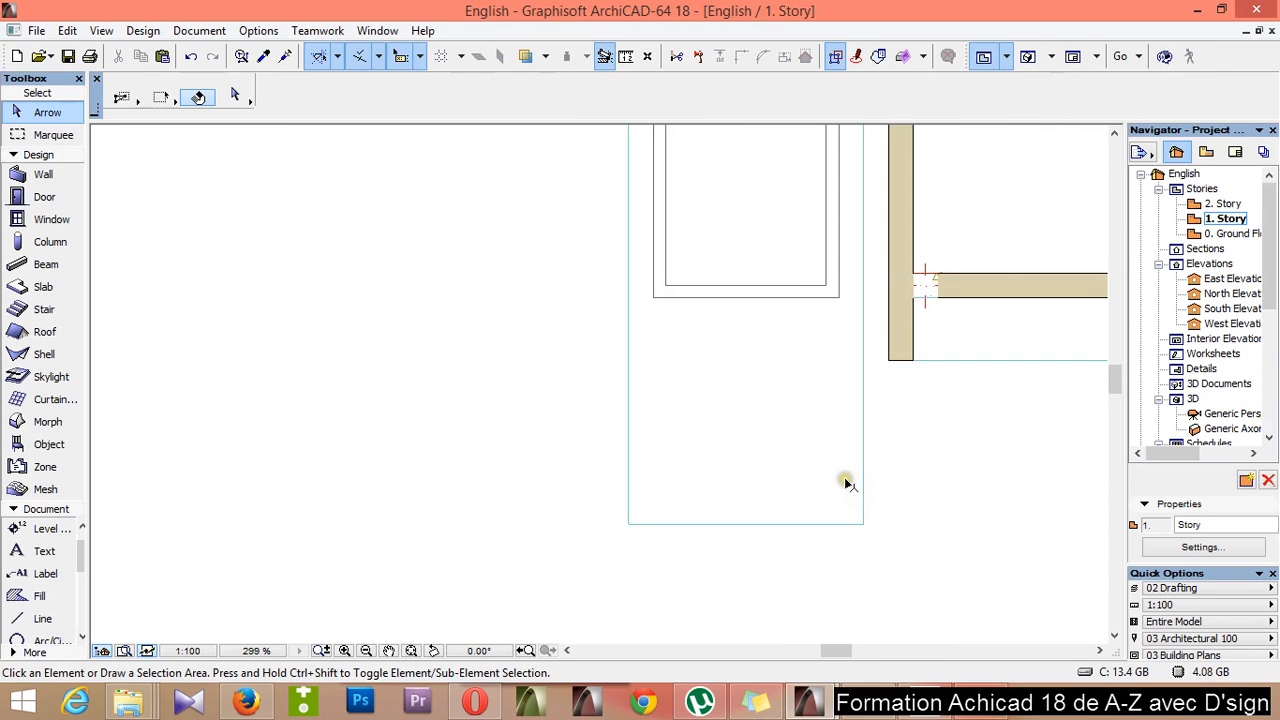
Set the column defaults to a rectangular 40 x 40 section with a Stonework - 02 surface
left_click(45, 242)
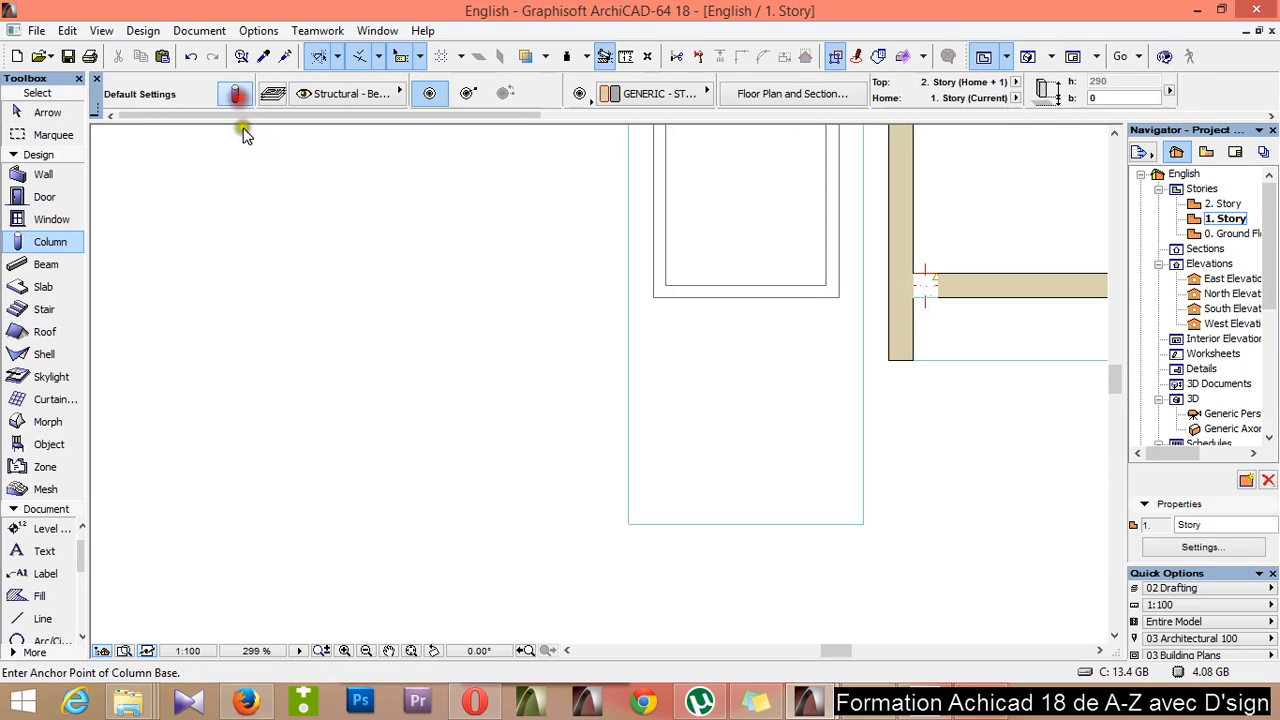
key("ctrl+t")
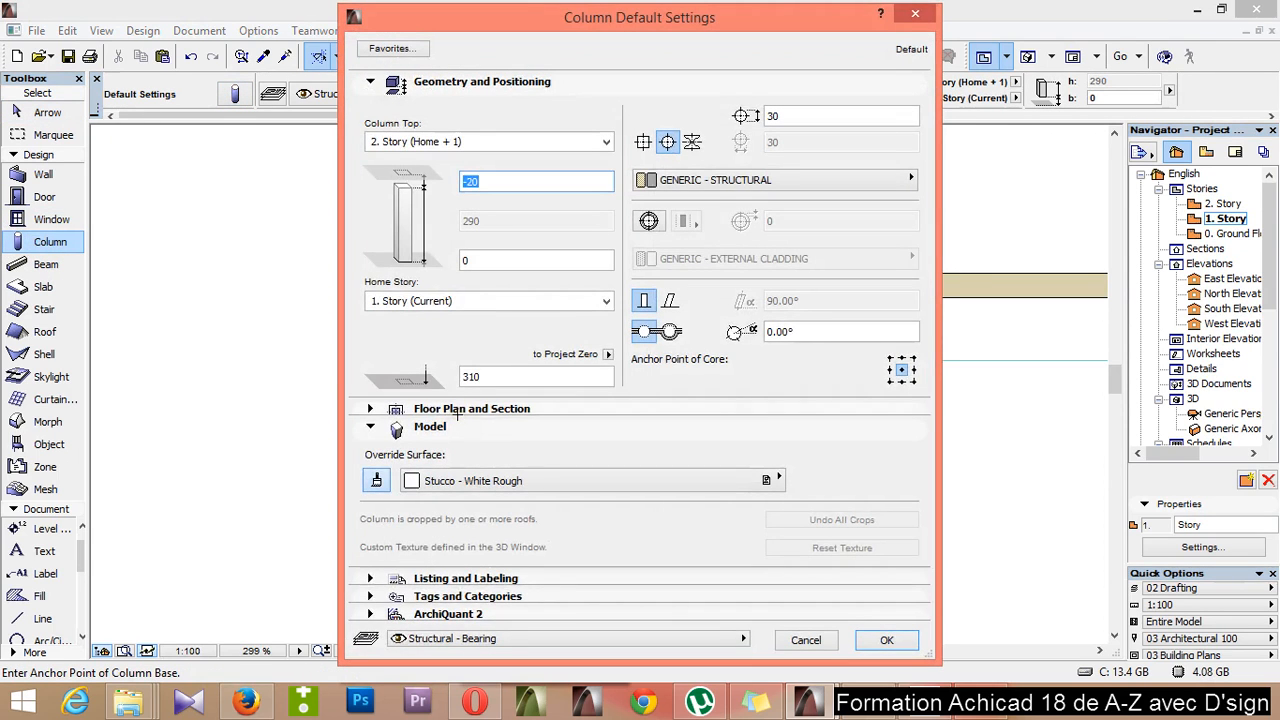
left_click(643, 141)
left_click(805, 116)
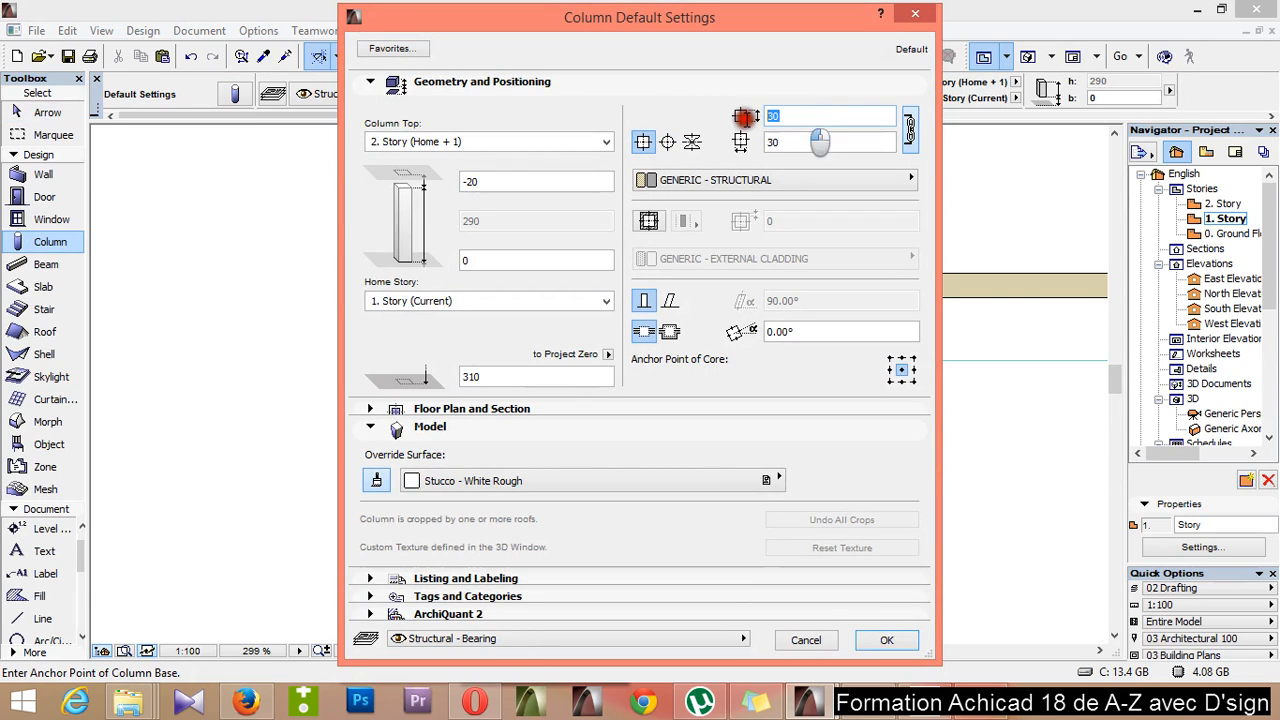
left_click(795, 143)
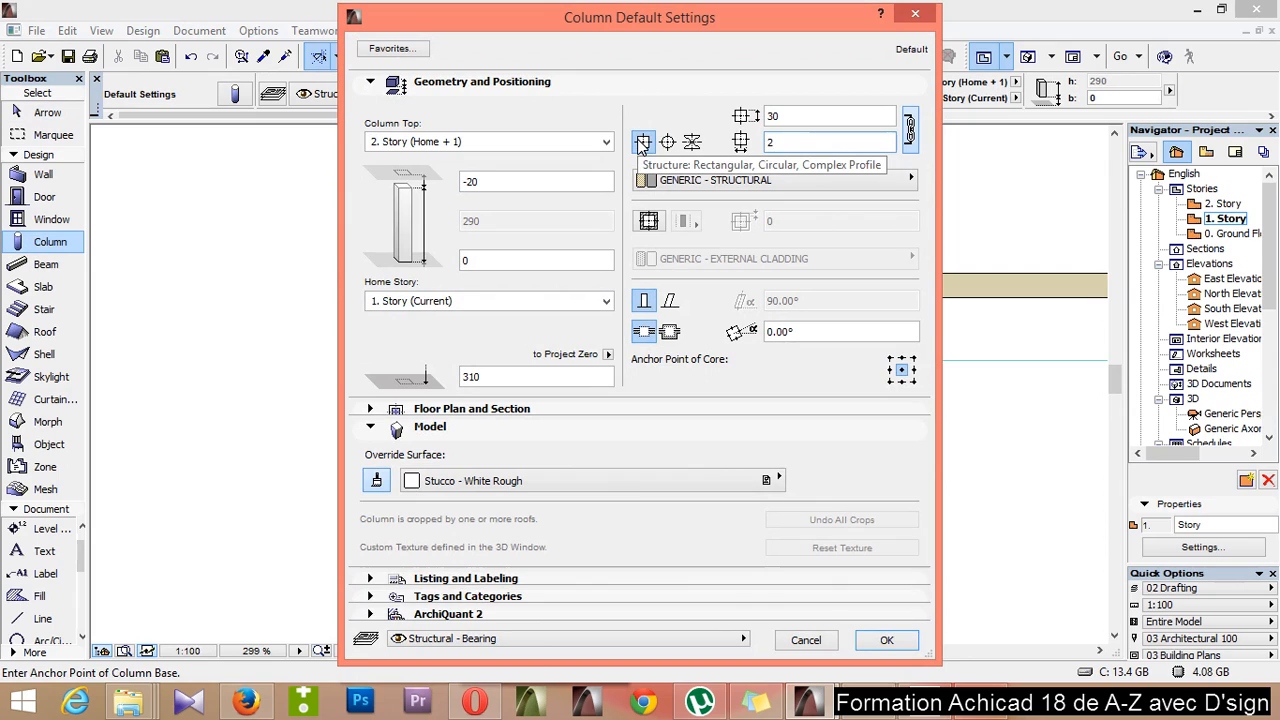
key("Tab")
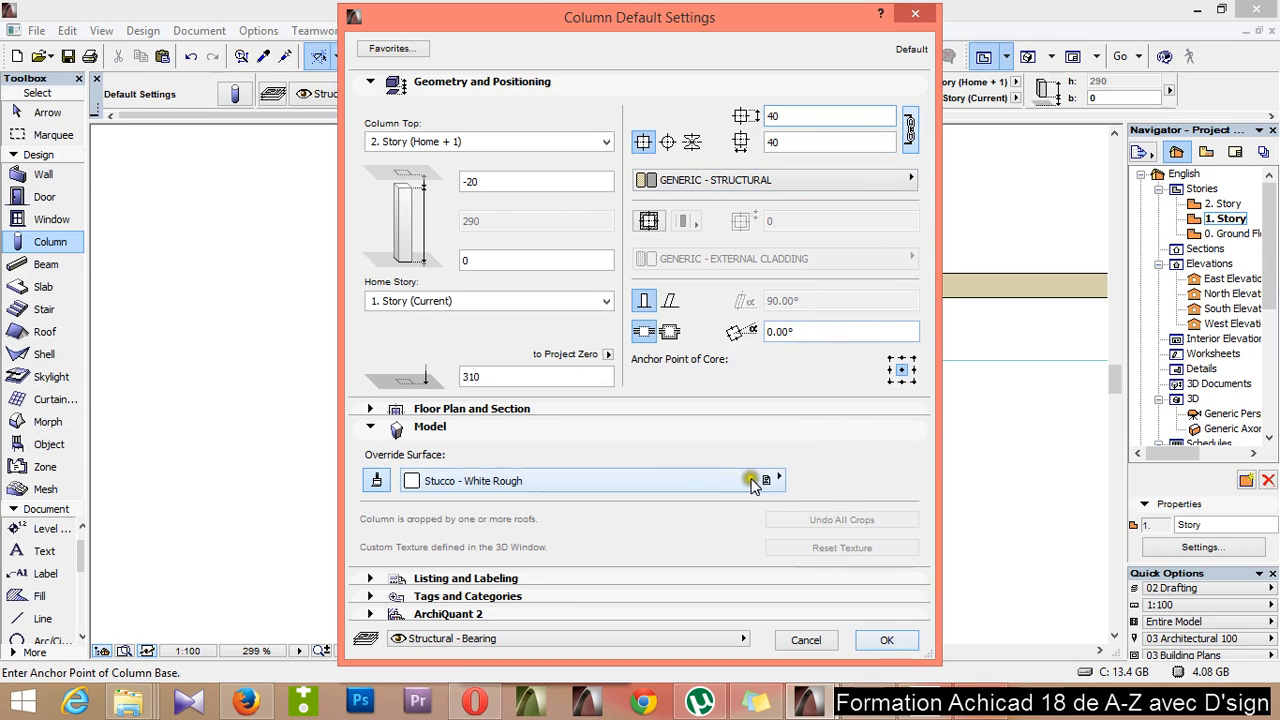
left_click(781, 481)
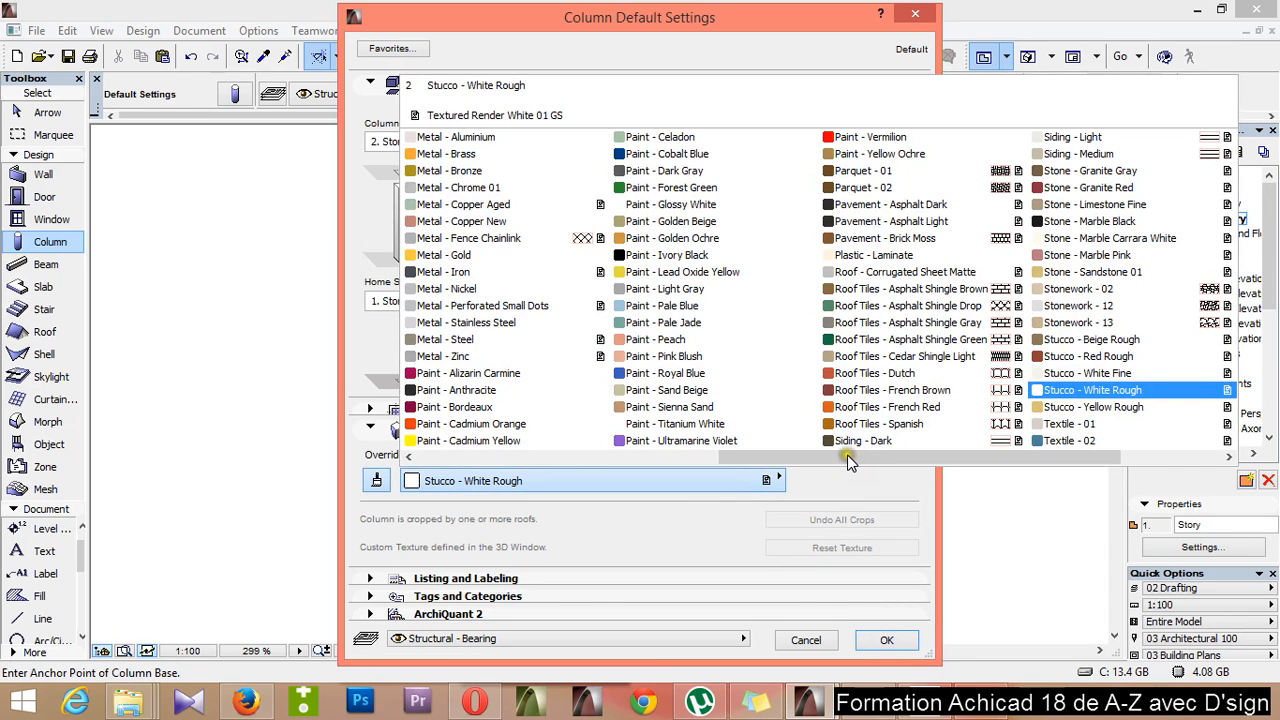
left_click(1152, 289)
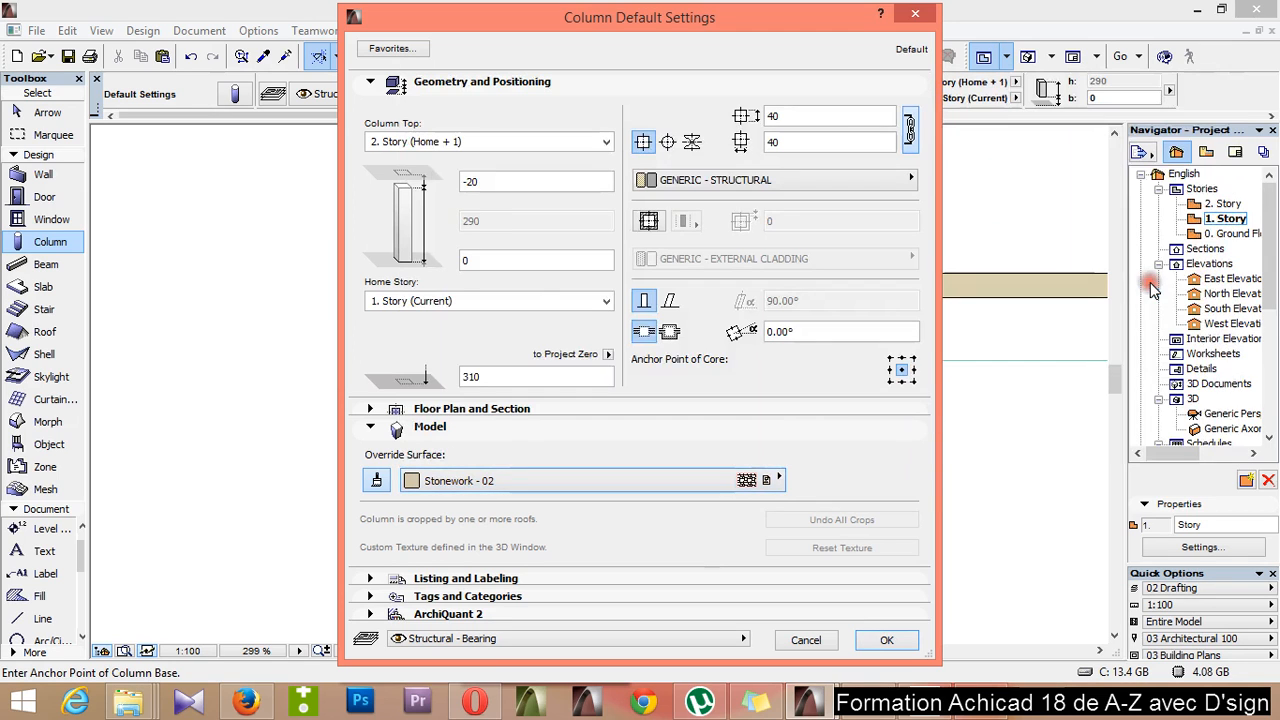
left_click(887, 642)
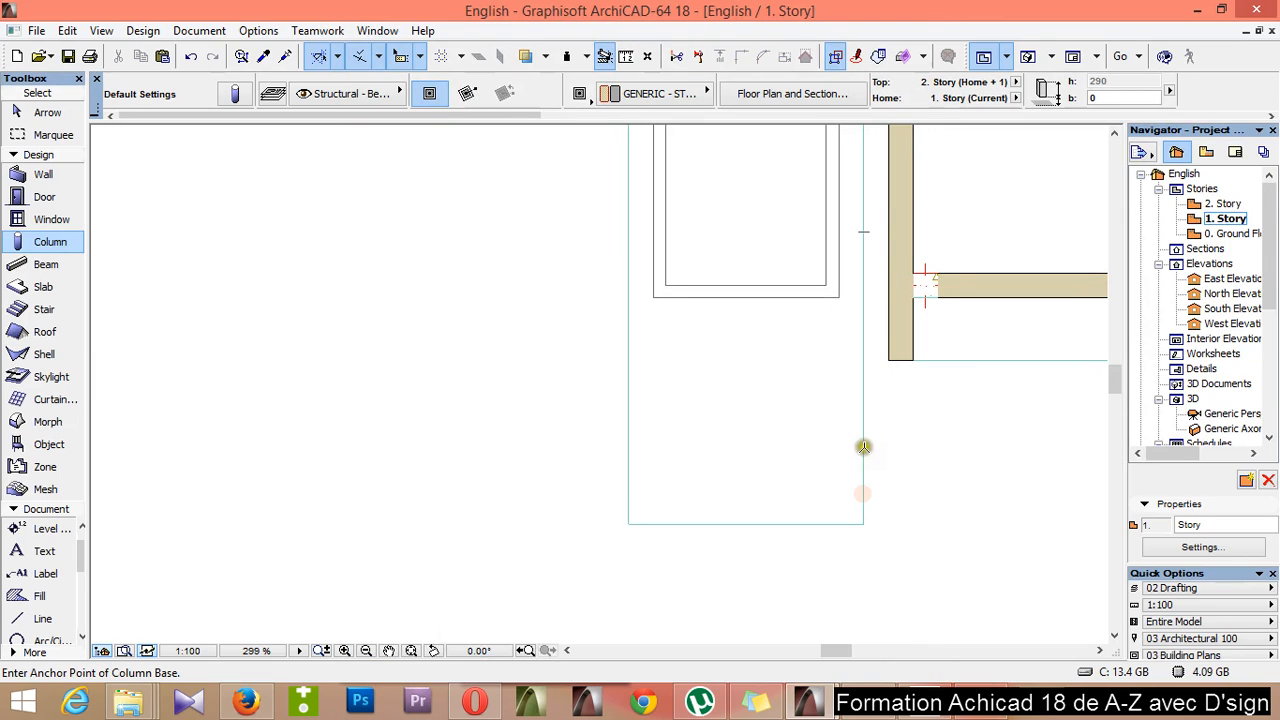
Place a column on the slab's long edge near its outer corner, resize it to 60 x 30 with unlinked dimensions, and deselect it
left_click(864, 449)
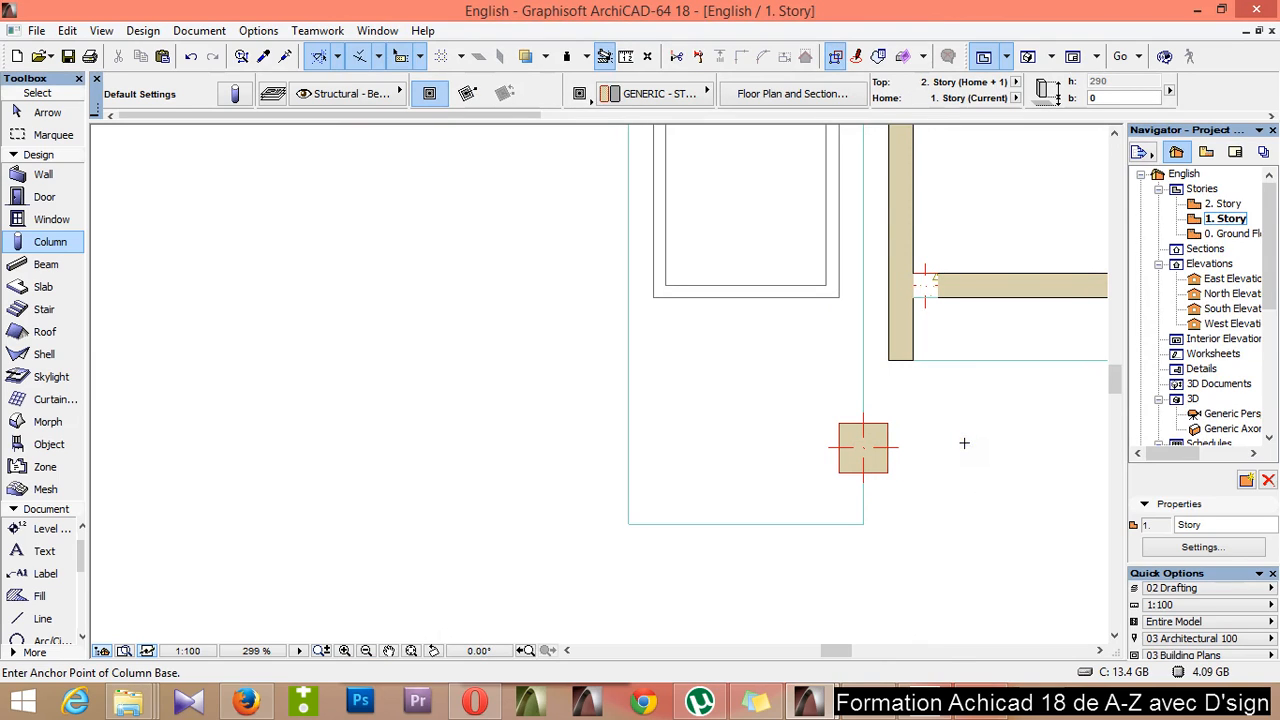
left_click(888, 465, "shift")
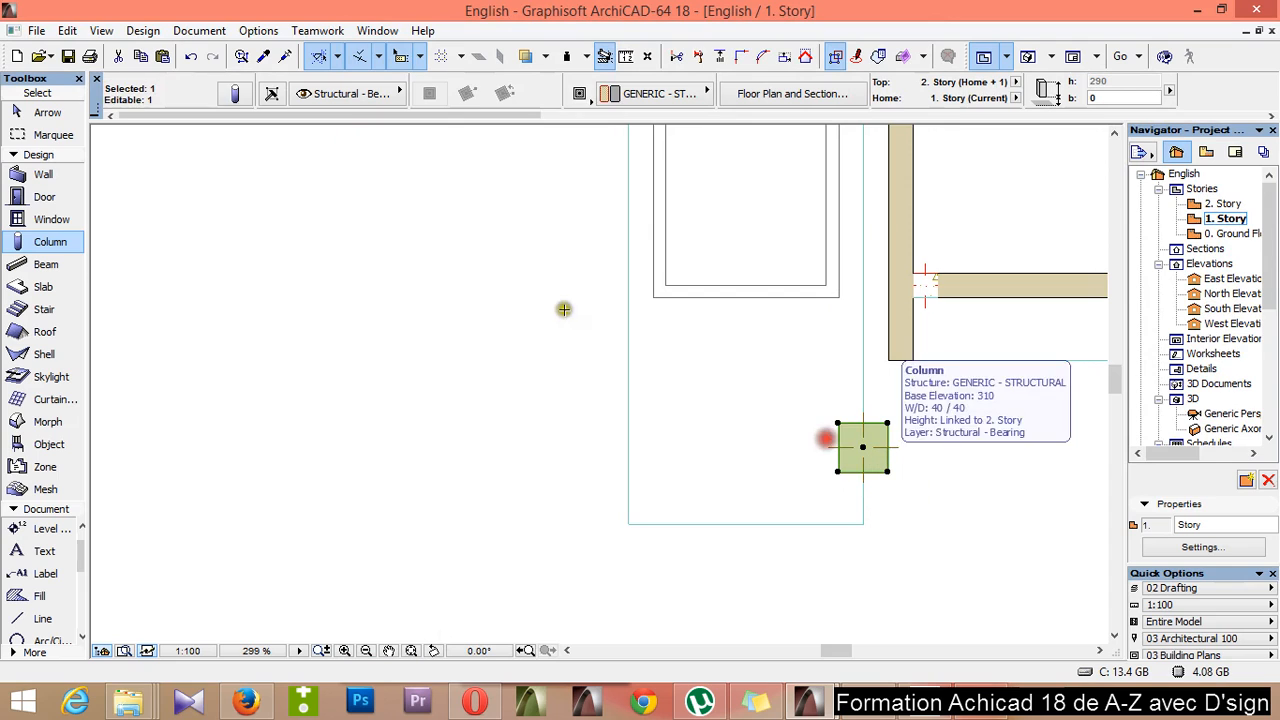
left_click(231, 95)
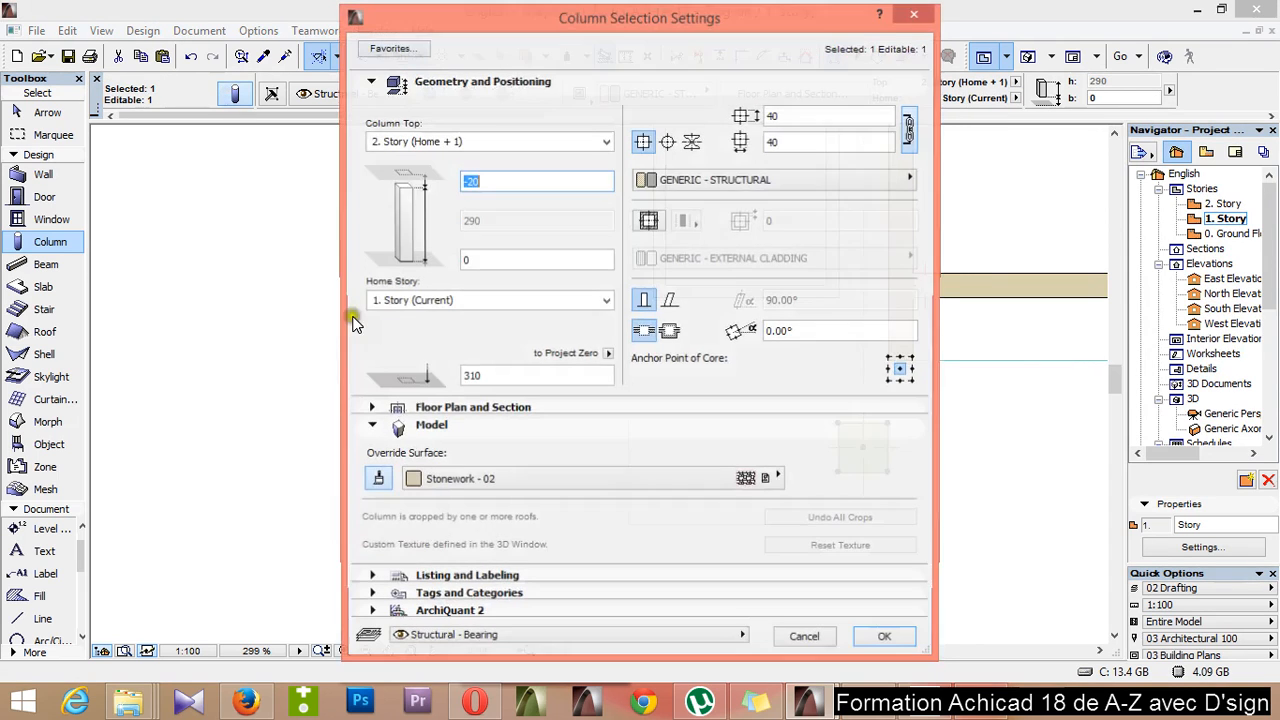
left_click(906, 132)
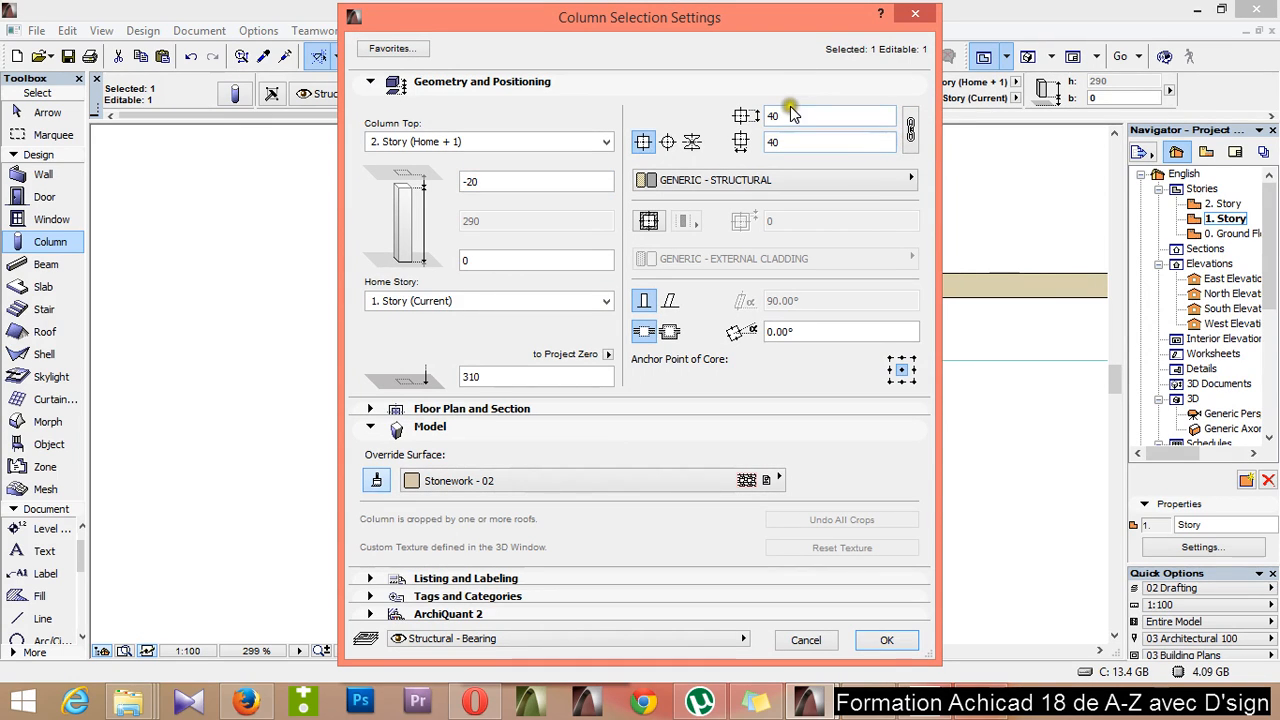
left_click(772, 115)
left_click(655, 117)
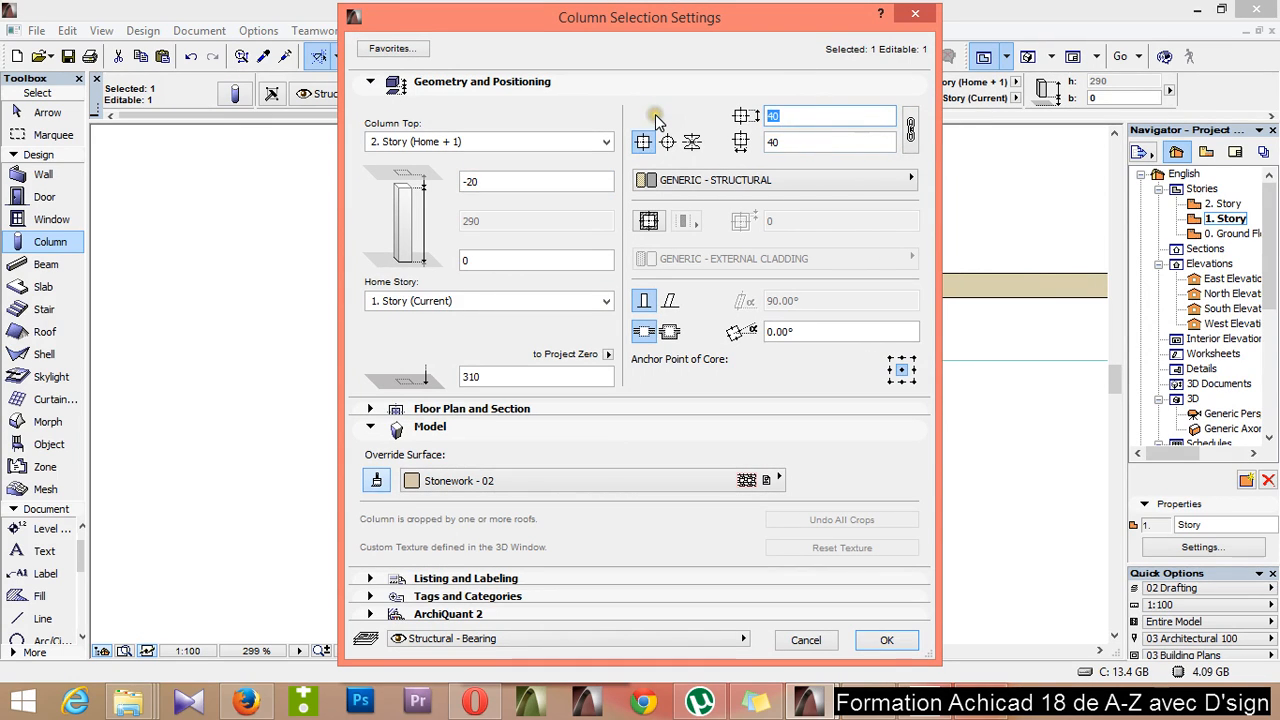
type("60")
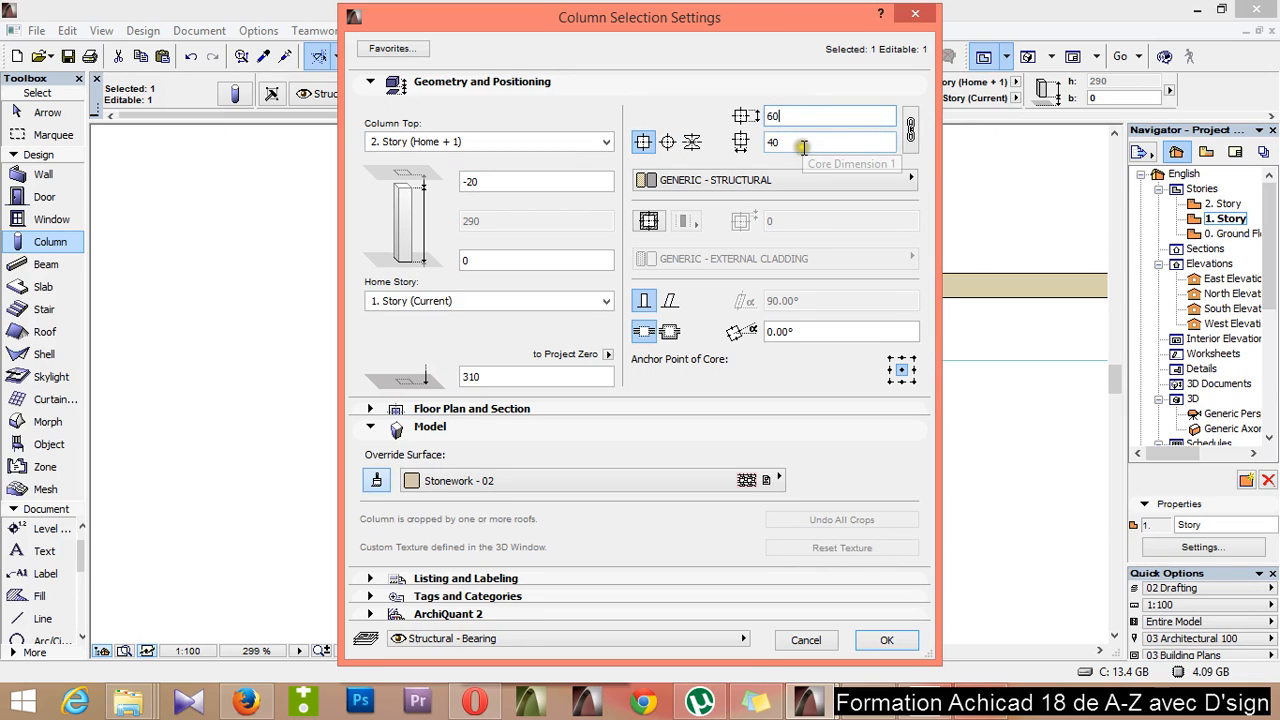
left_click(812, 145)
type("30")
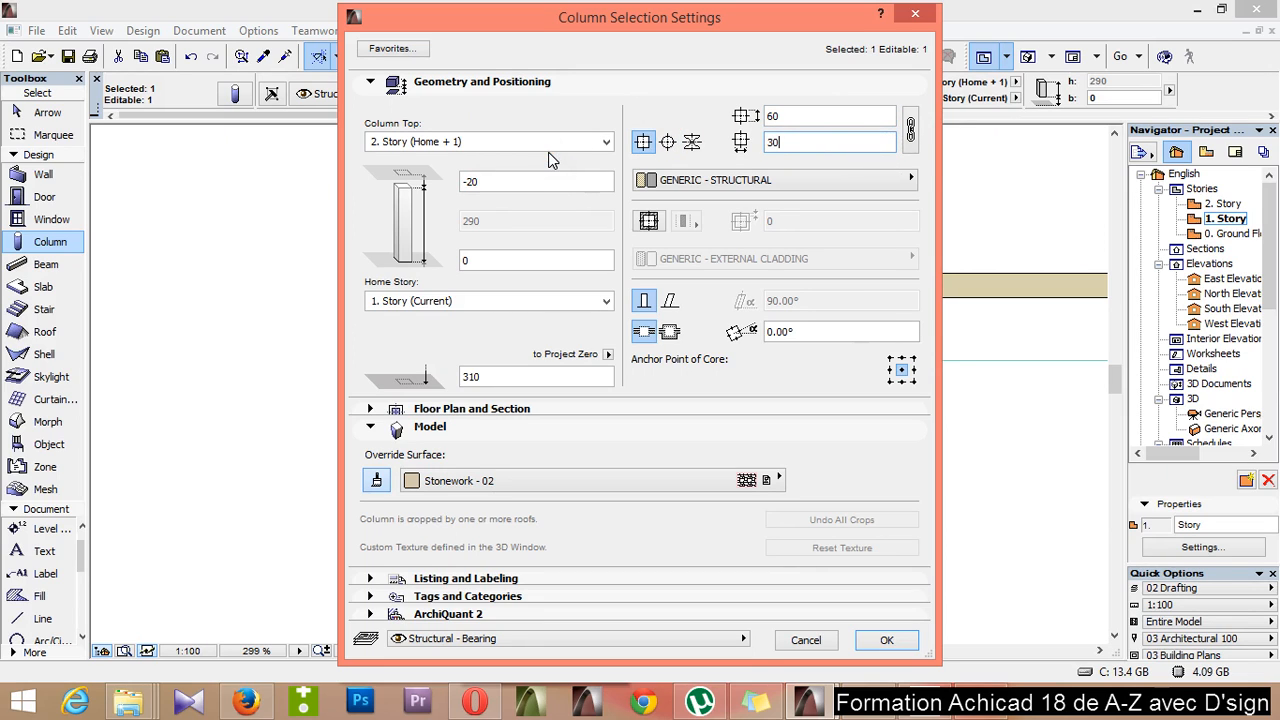
left_click(887, 640)
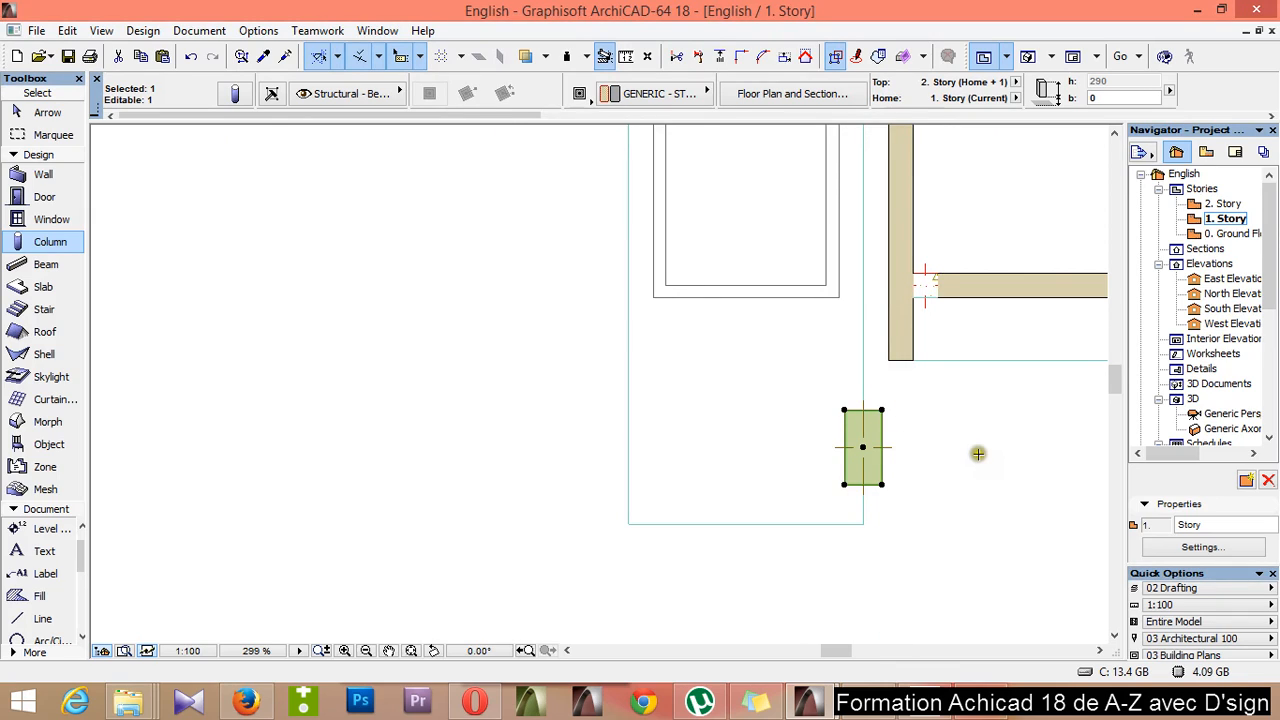
scroll(978, 452, "up", 2)
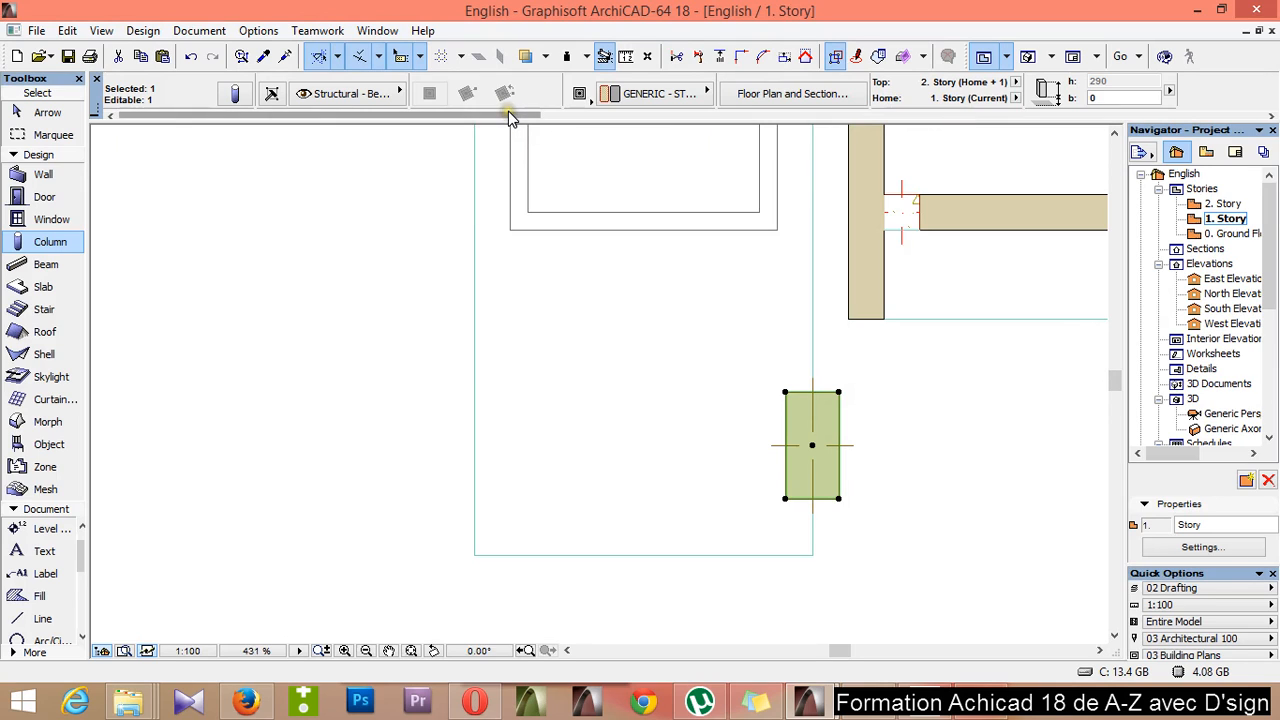
left_click_drag(508, 111, 636, 82)
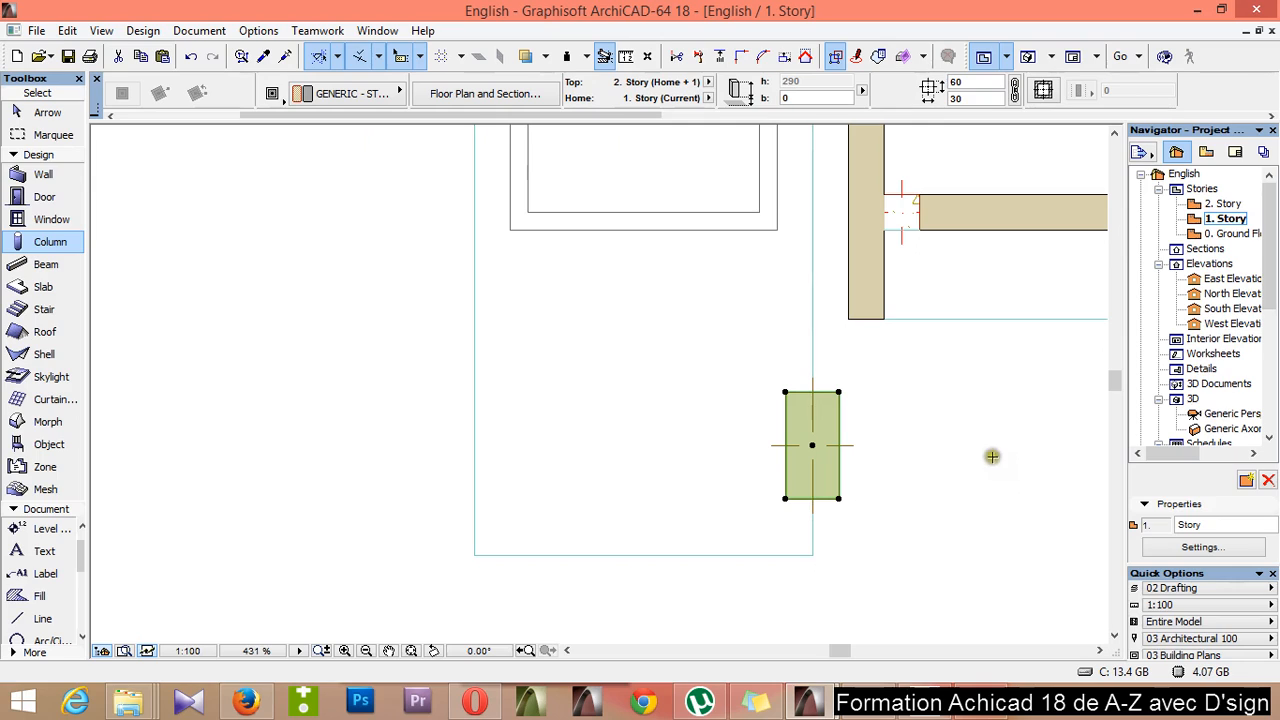
key("Escape")
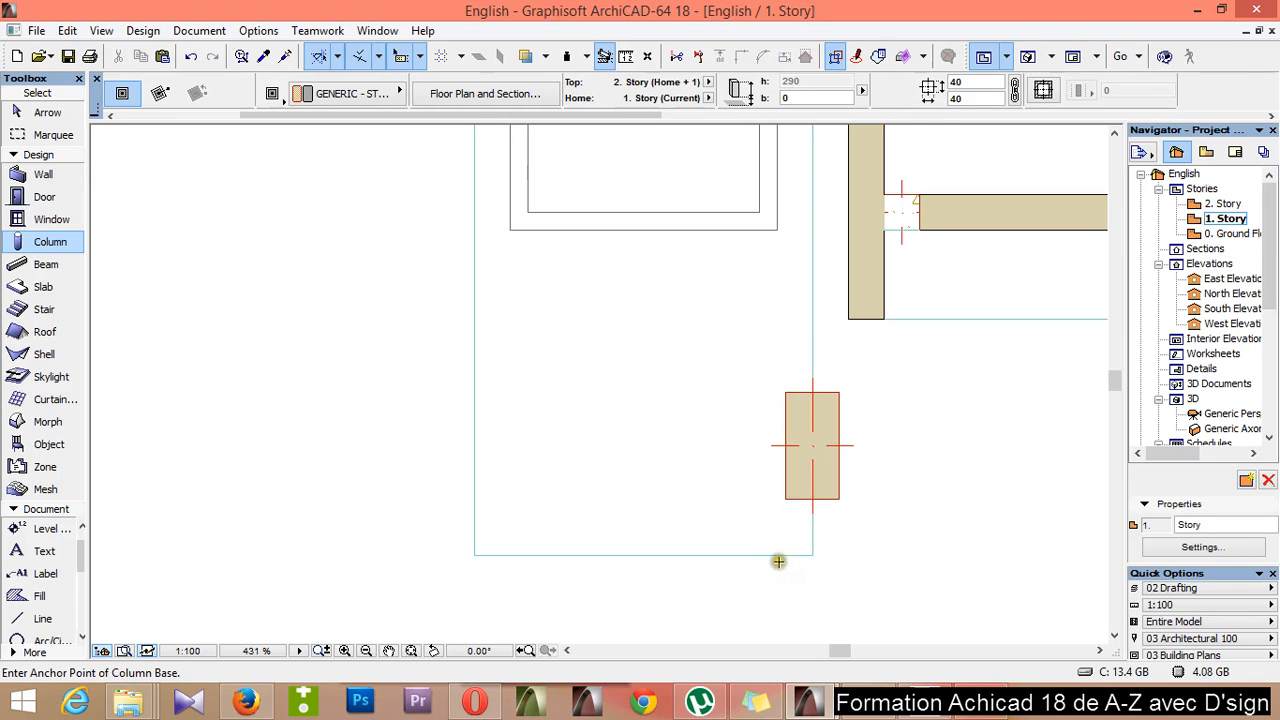
Check the slab's reference plane elevation to Project Zero in its settings and close them without changes
left_click(742, 553)
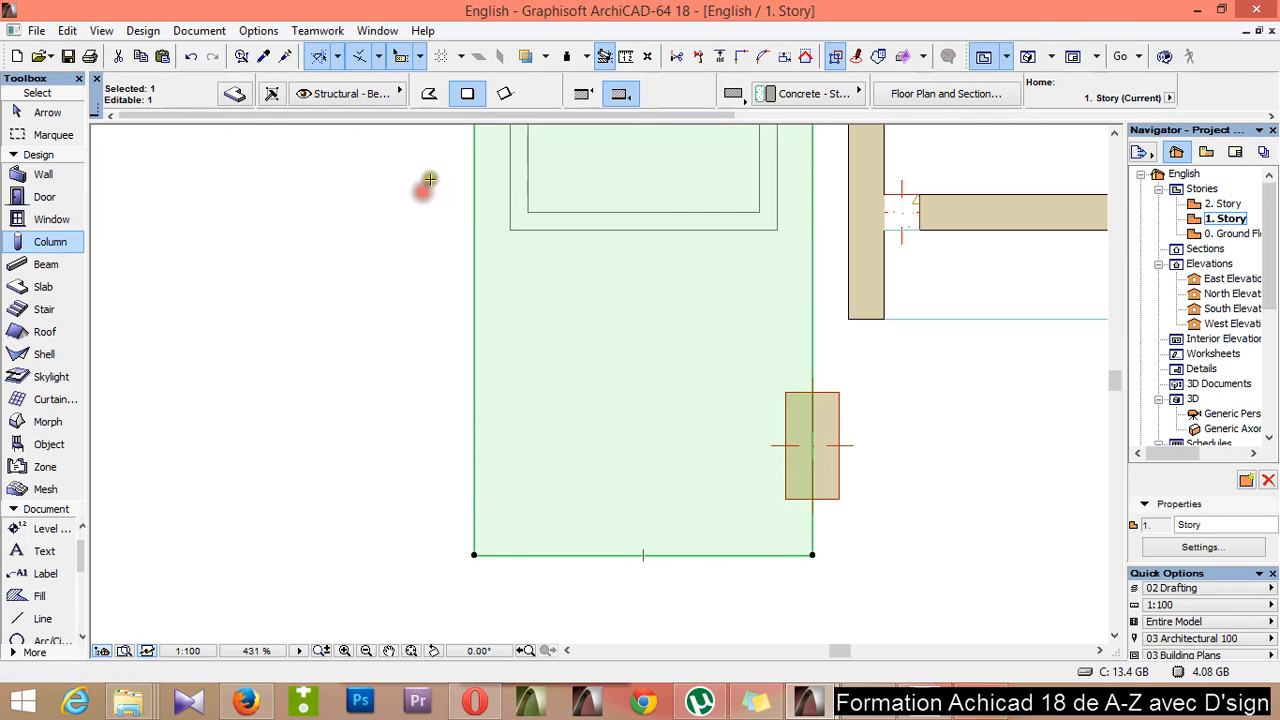
left_click(232, 93)
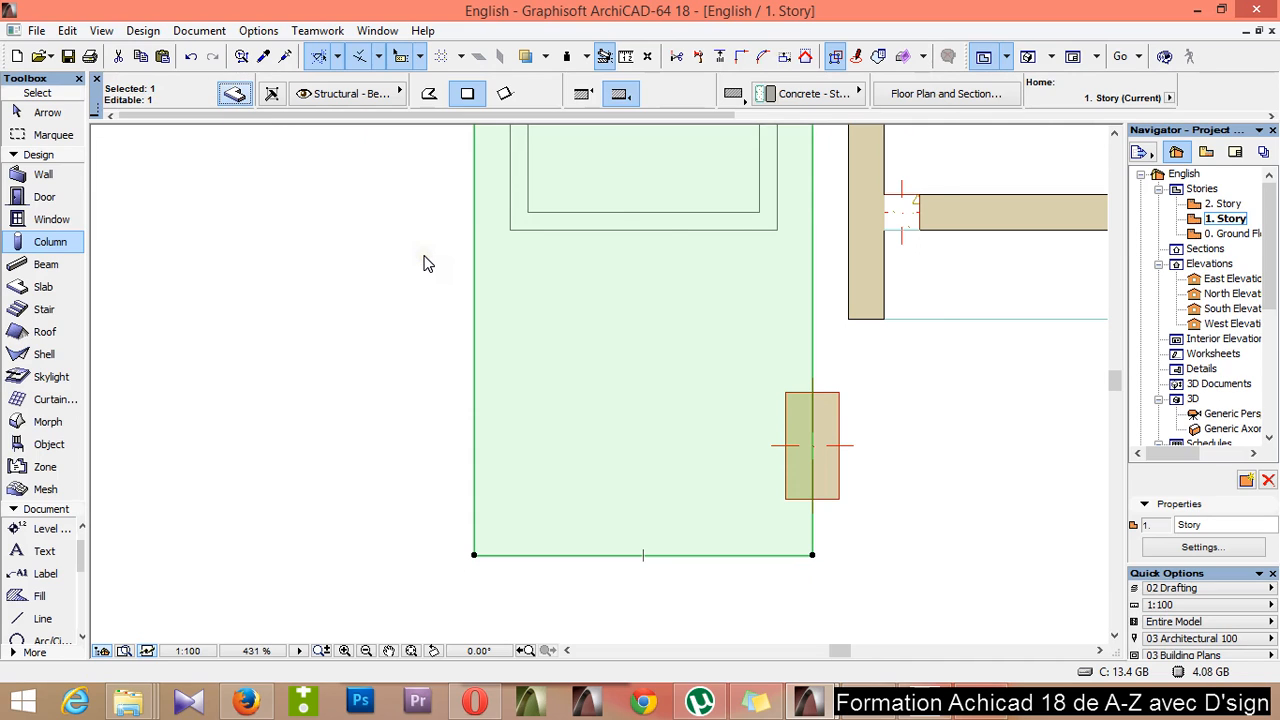
key("ctrl+t")
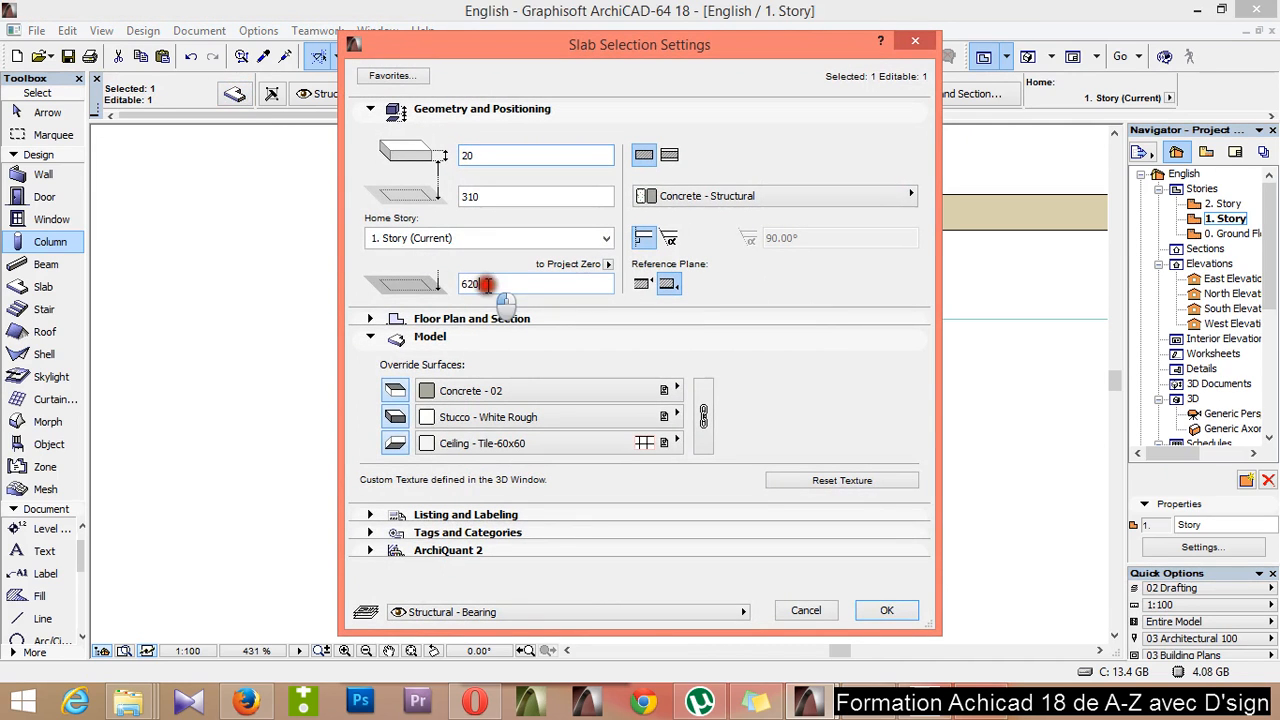
double_click(462, 284)
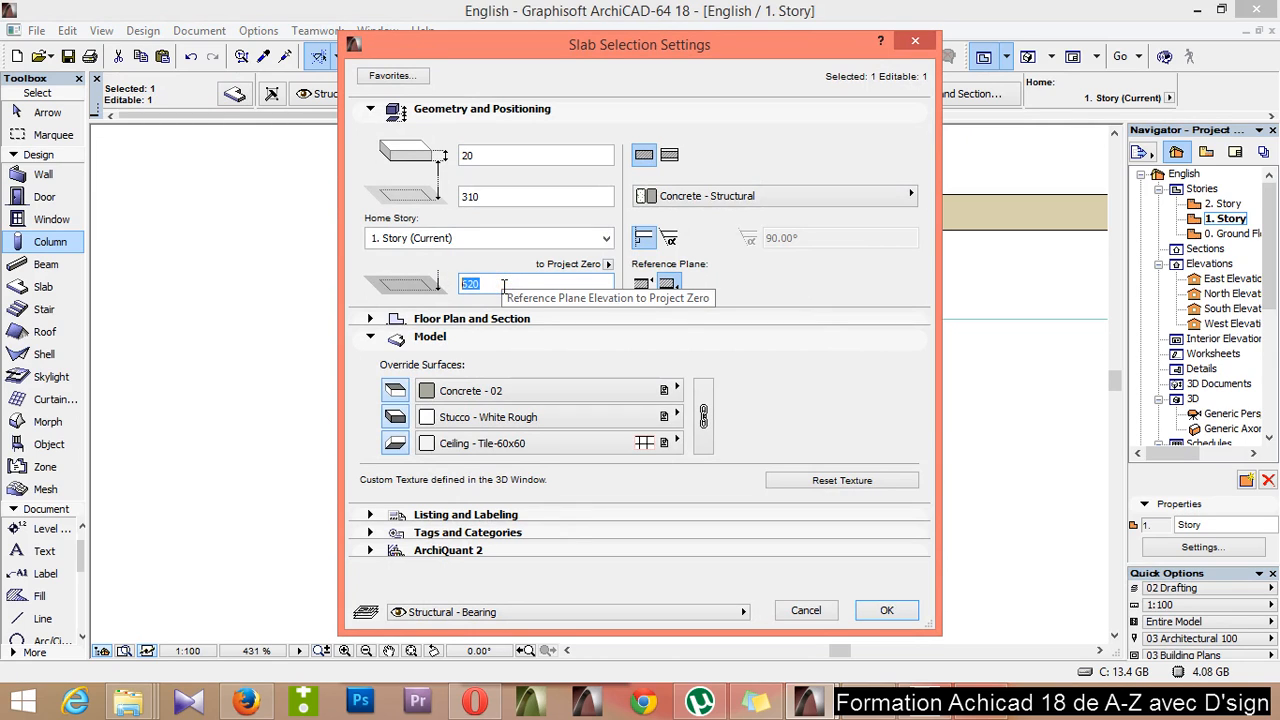
left_click(823, 610)
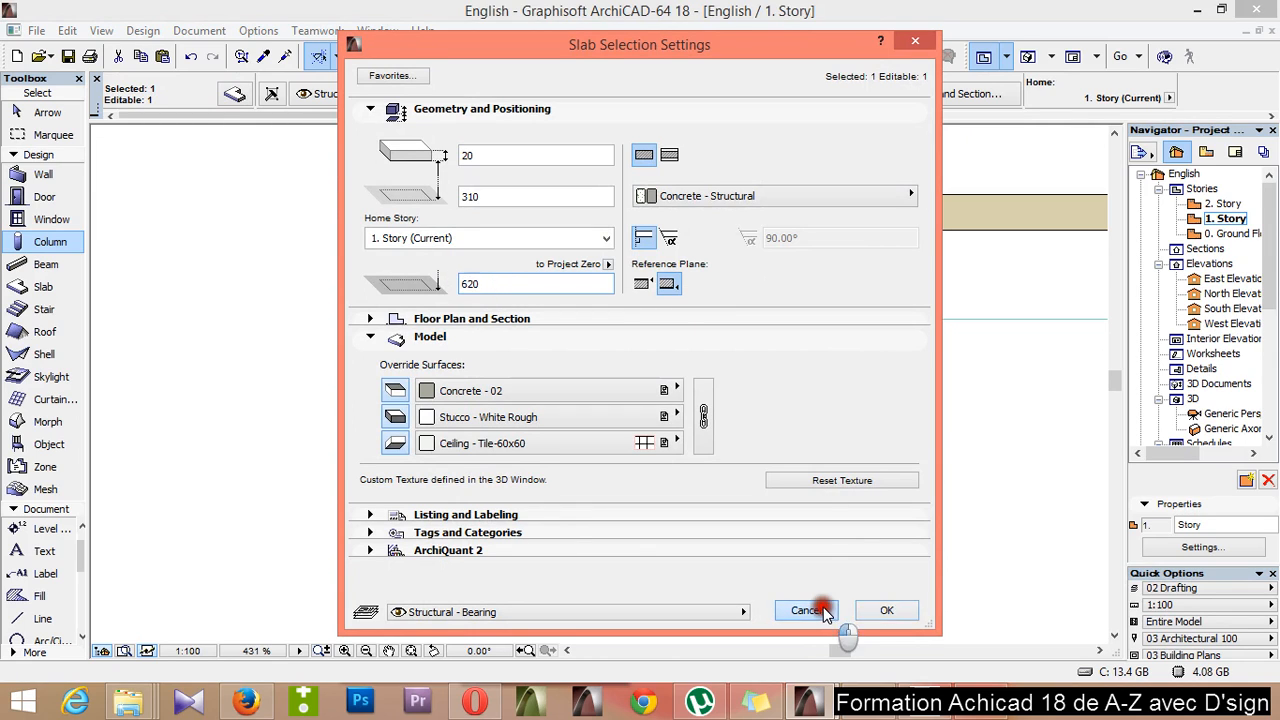
key("Escape")
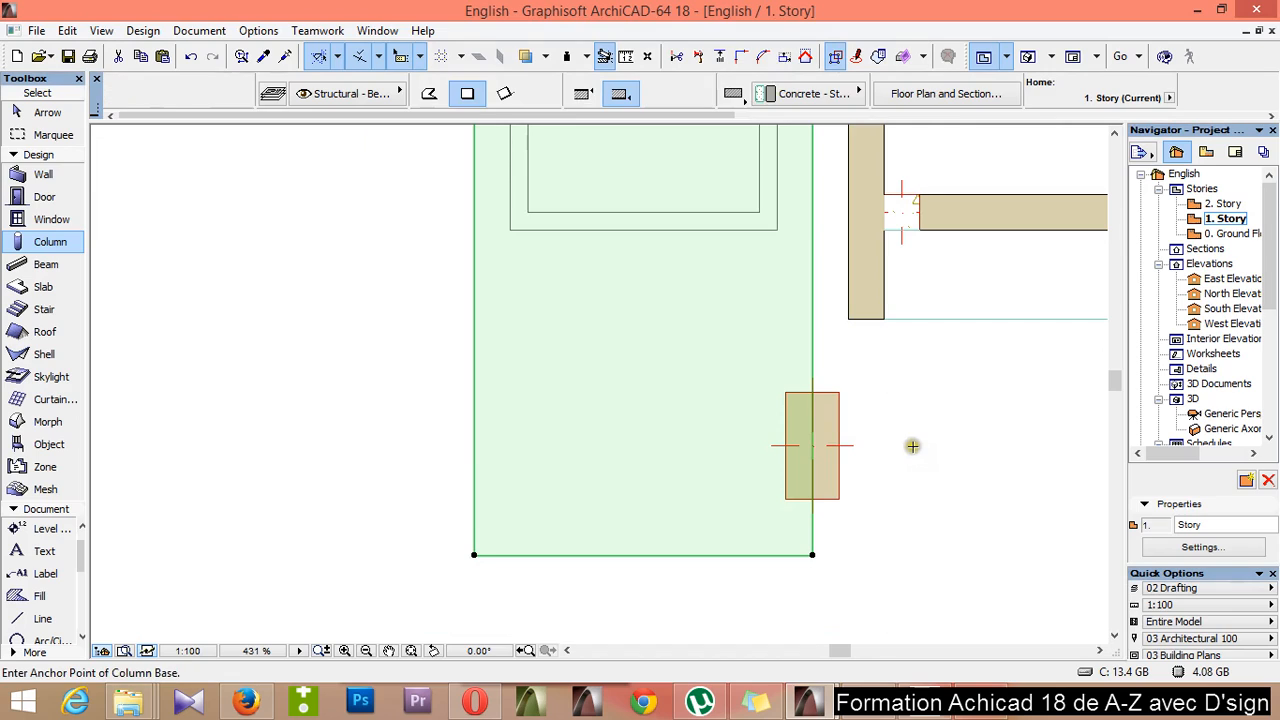
Copy the 60 x 30 column horizontally from its centre onto the slab's opposite long edge
left_click(838, 487, "shift")
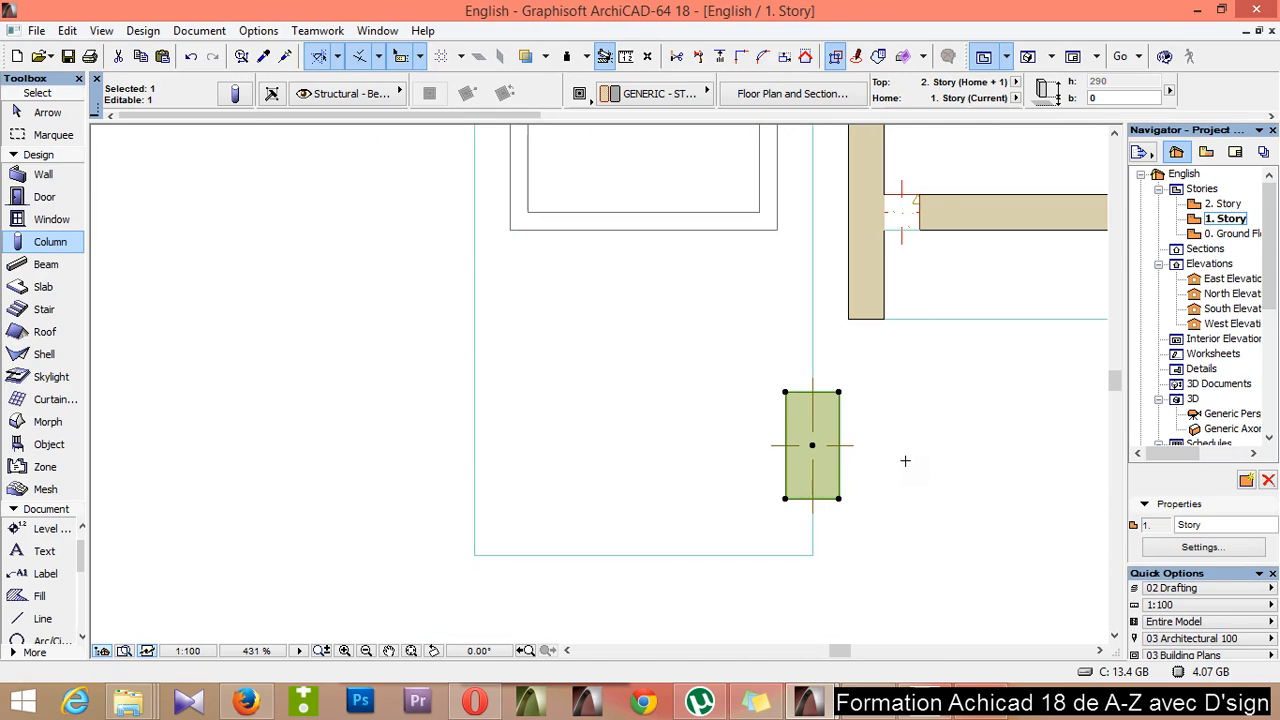
key("ctrl+alt+d")
left_click(811, 446)
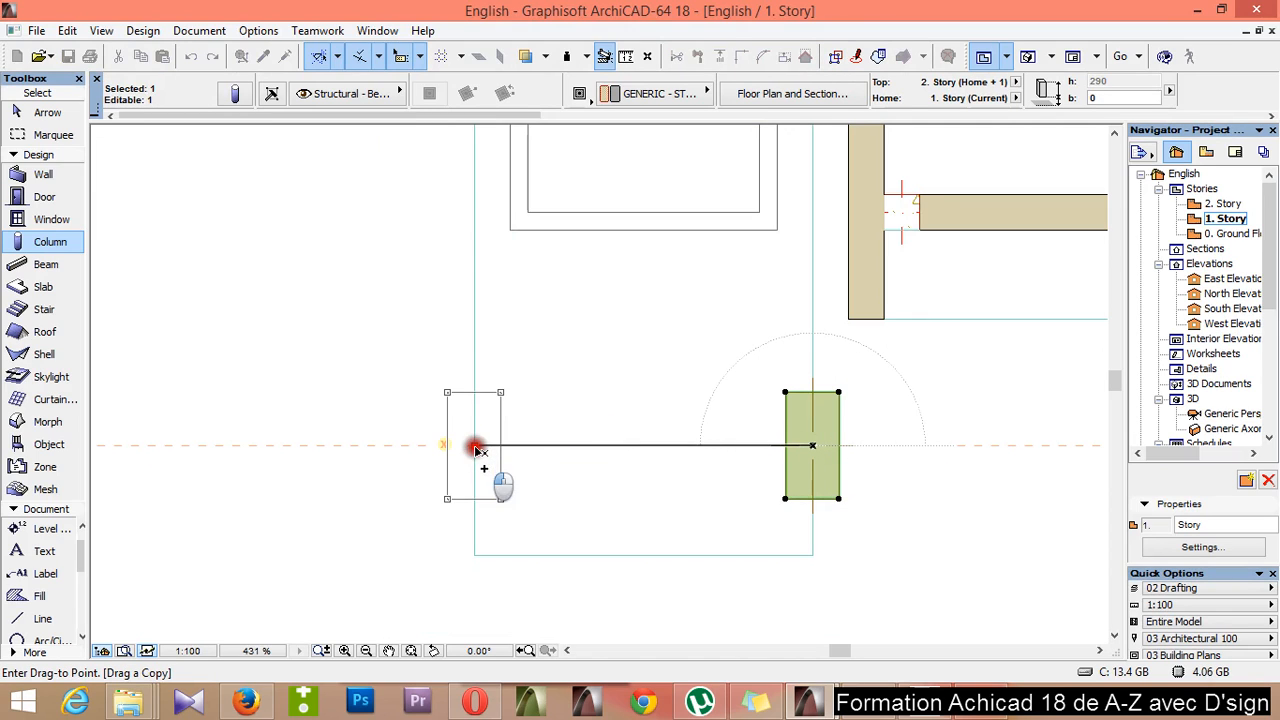
left_click(476, 446)
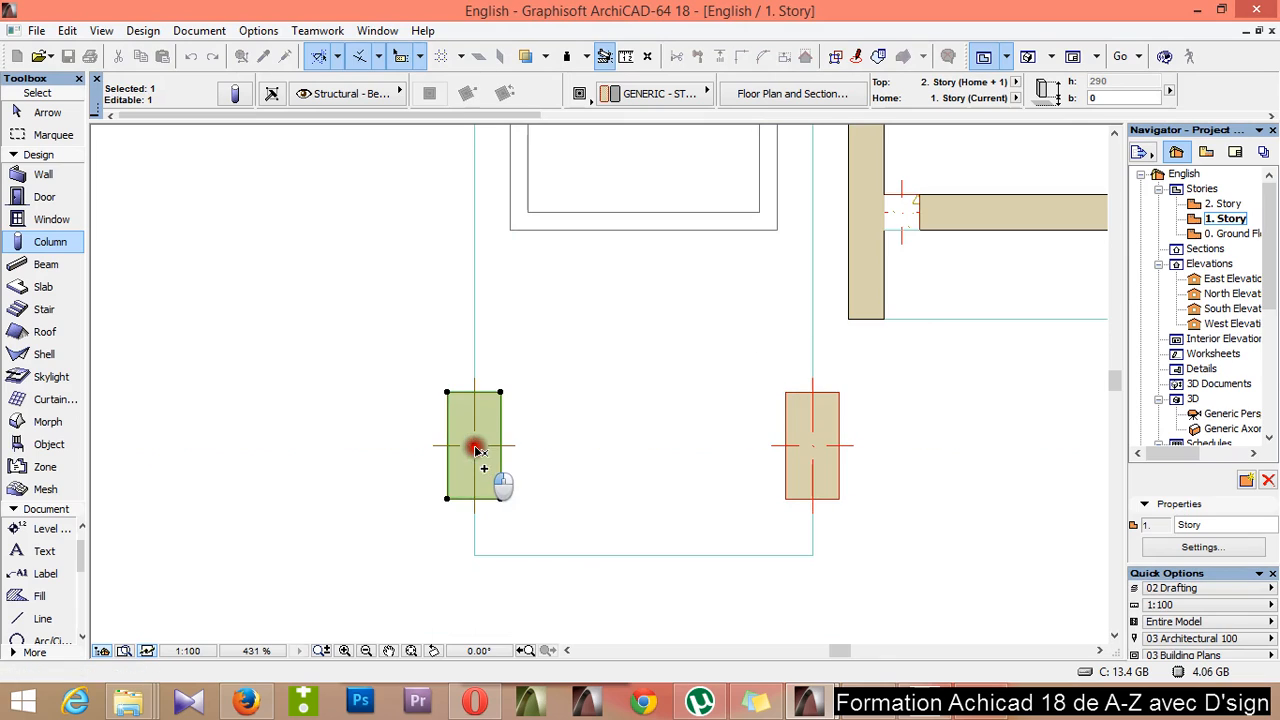
Select both columns on the slab, set their top to Not Linked, and give them a height of 640
left_click(815, 478, "shift")
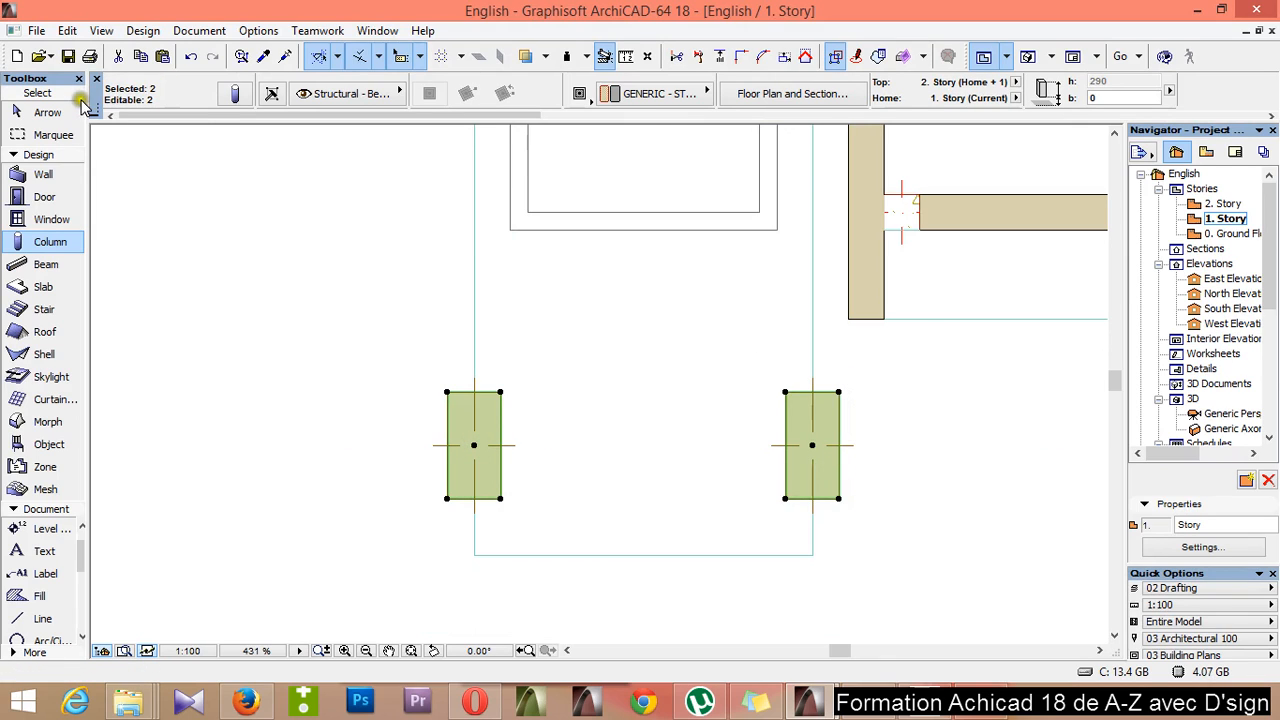
left_click(234, 95)
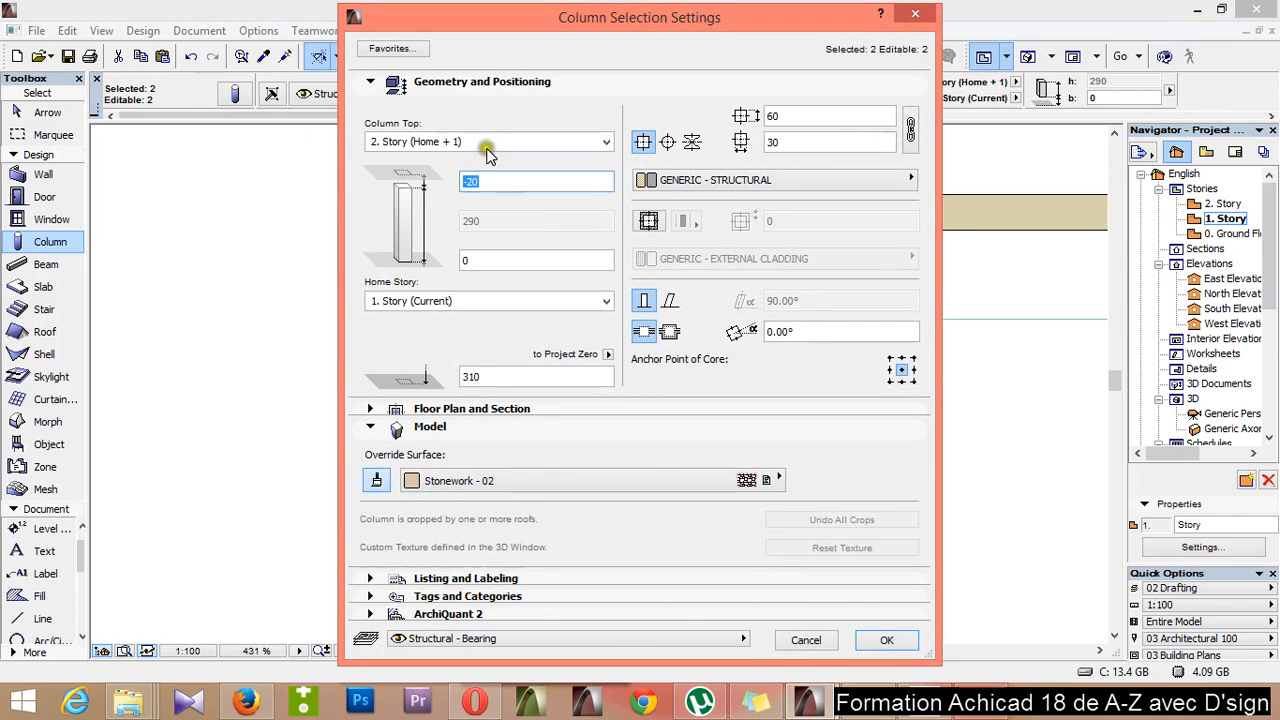
left_click(487, 145)
left_click(470, 188)
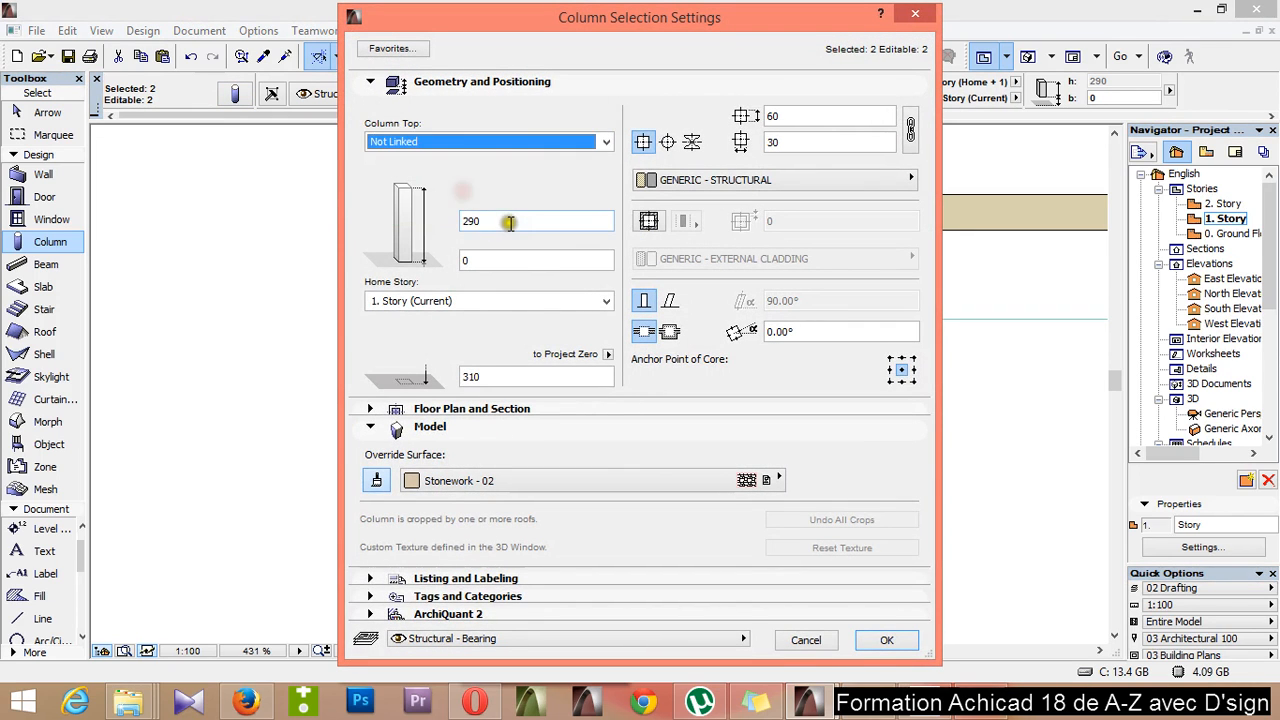
left_click_drag(509, 222, 331, 220)
type("6")
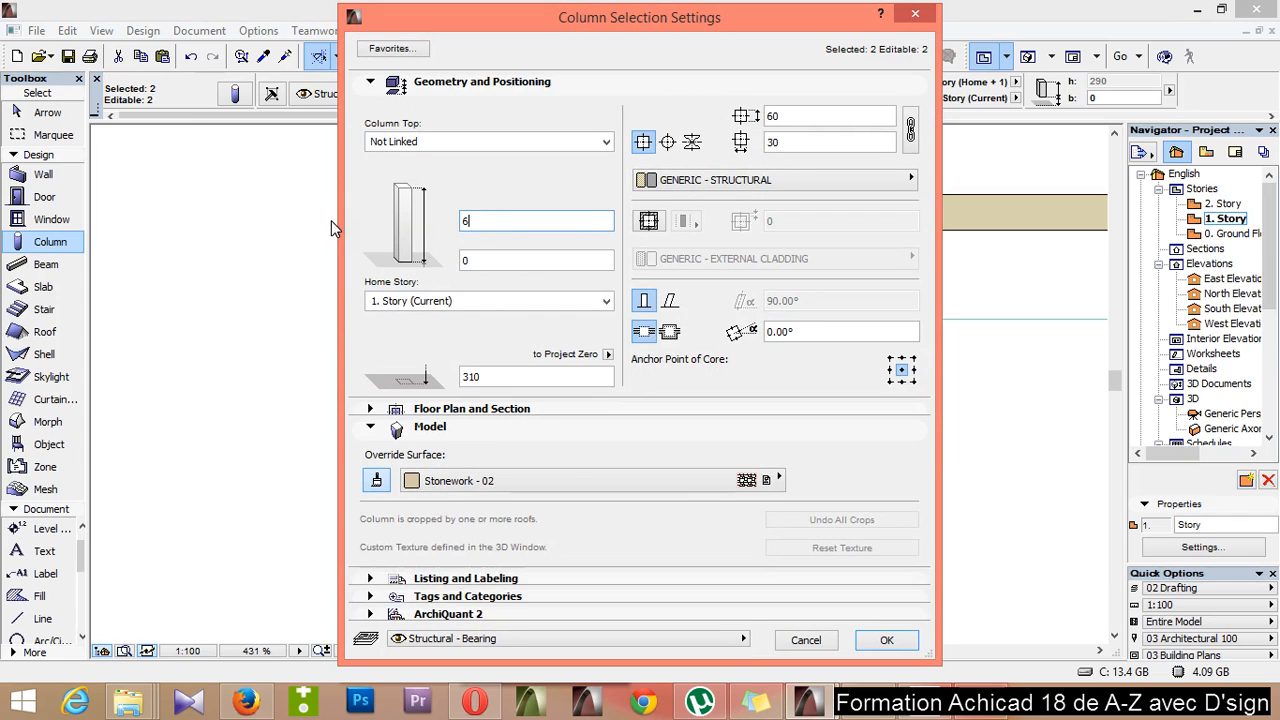
type("20")
double_click(472, 222)
left_click_drag(472, 222, 618, 255)
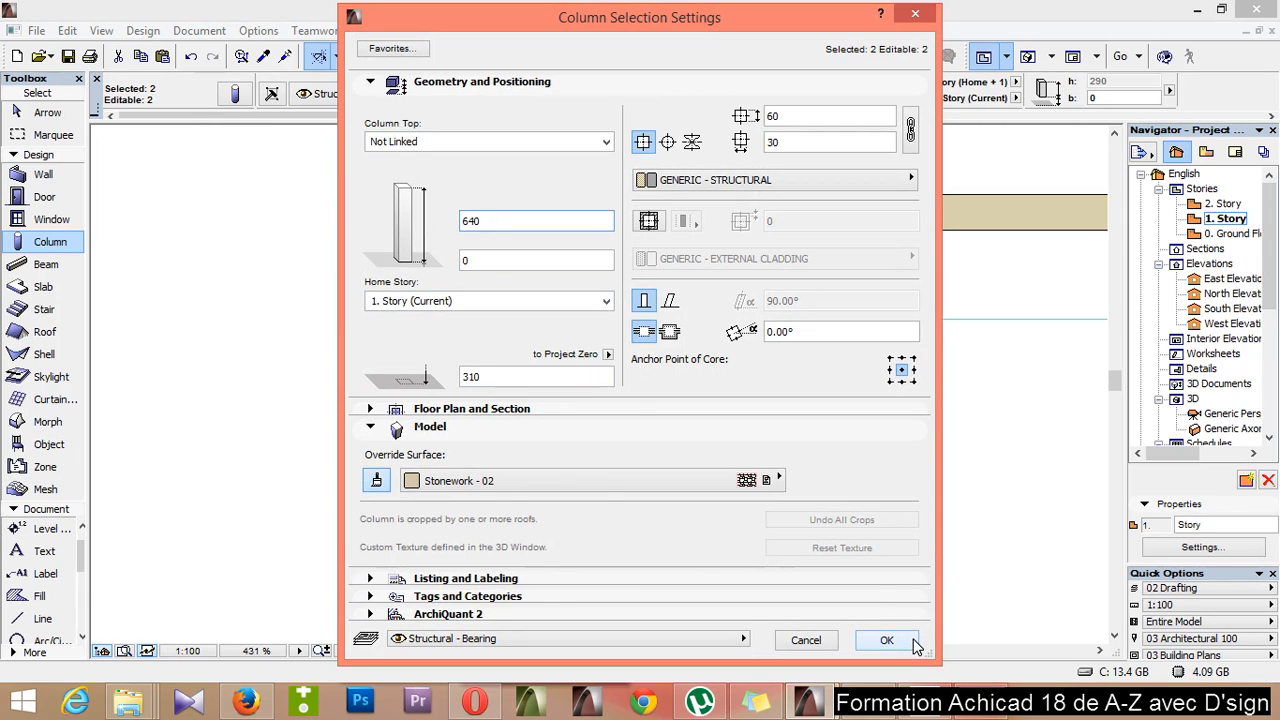
Change the home story of both columns to 0. Ground Floor and apply the settings
left_click(878, 597)
left_click(566, 303)
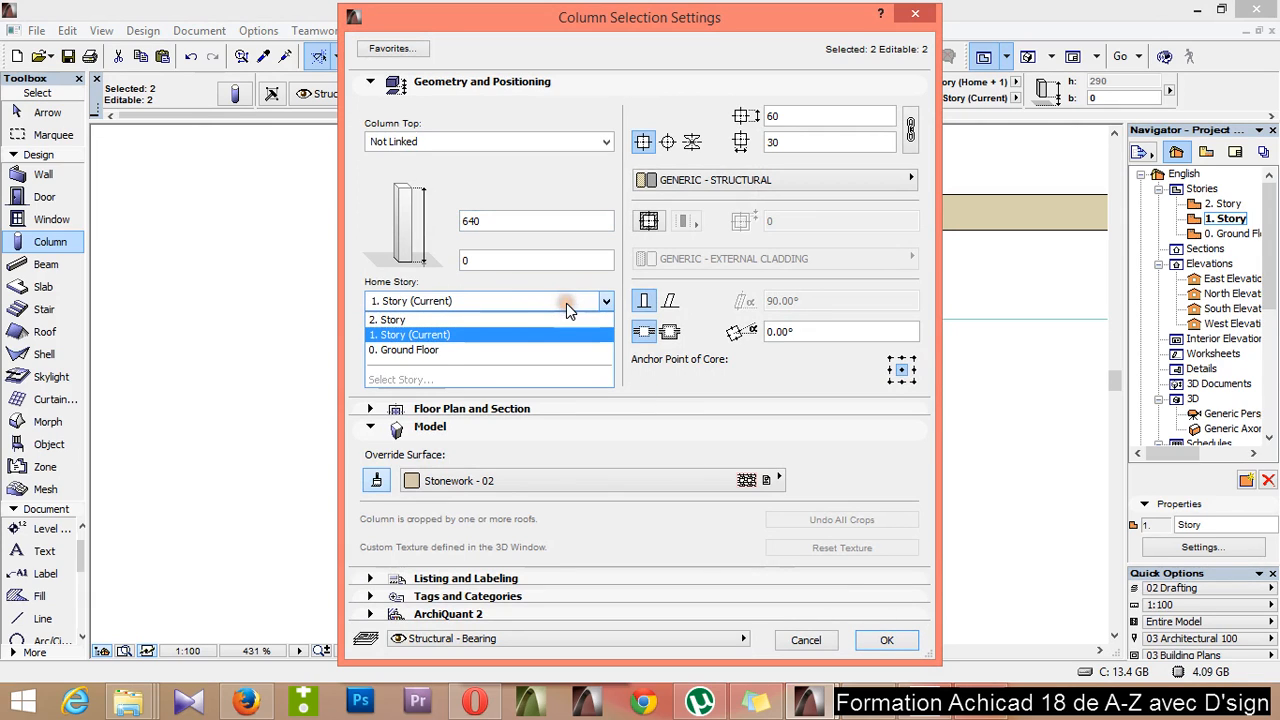
left_click(476, 351)
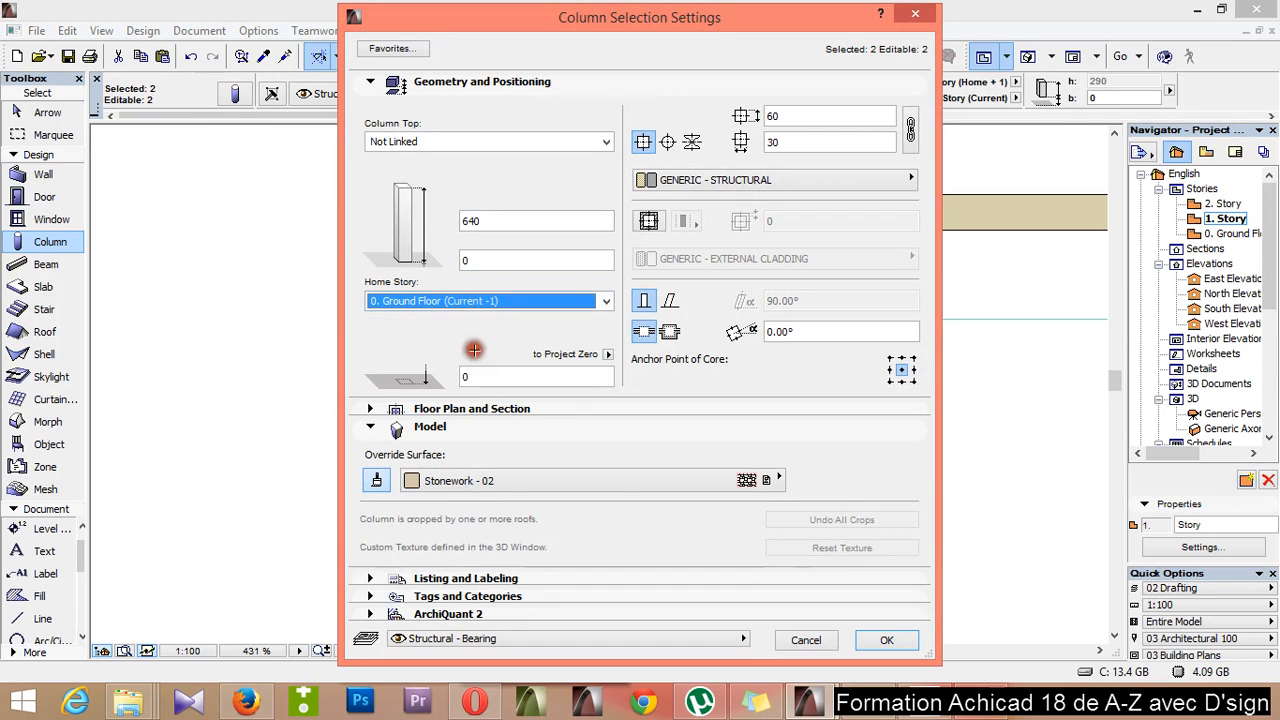
left_click(895, 640)
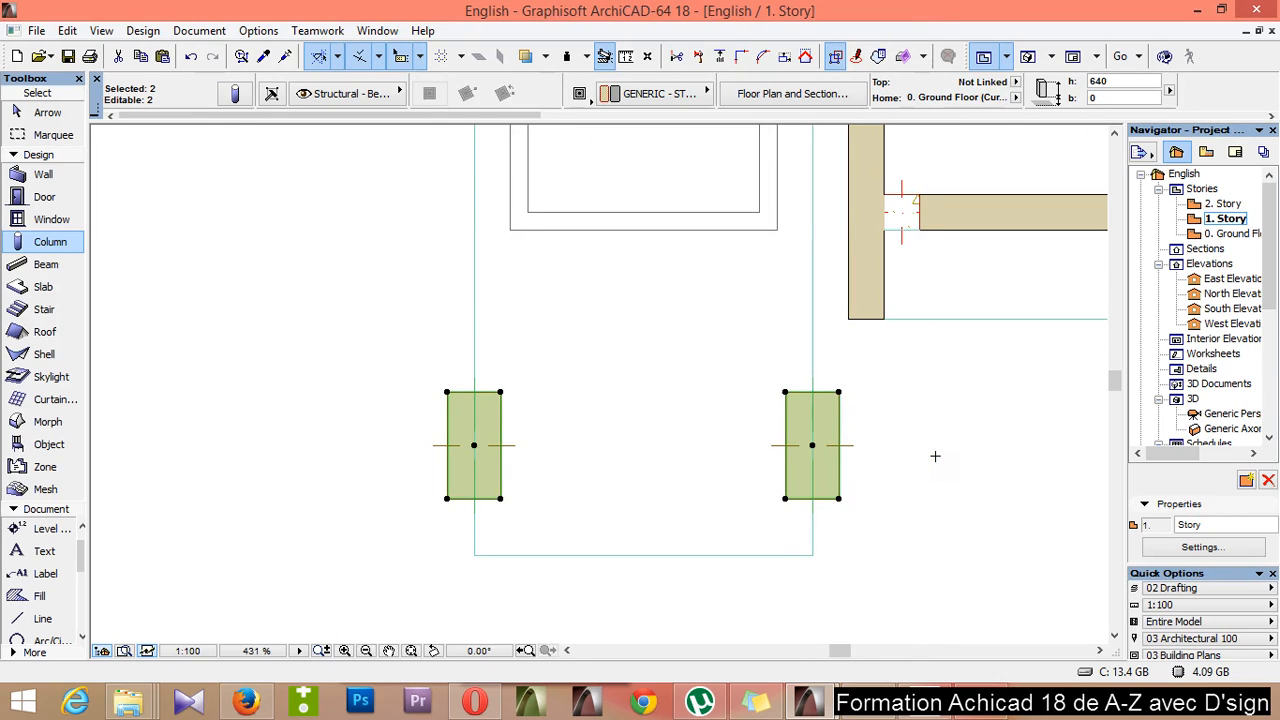
In the 3D view, select both stone columns, set their height to 680, and deselect them
key("F3")
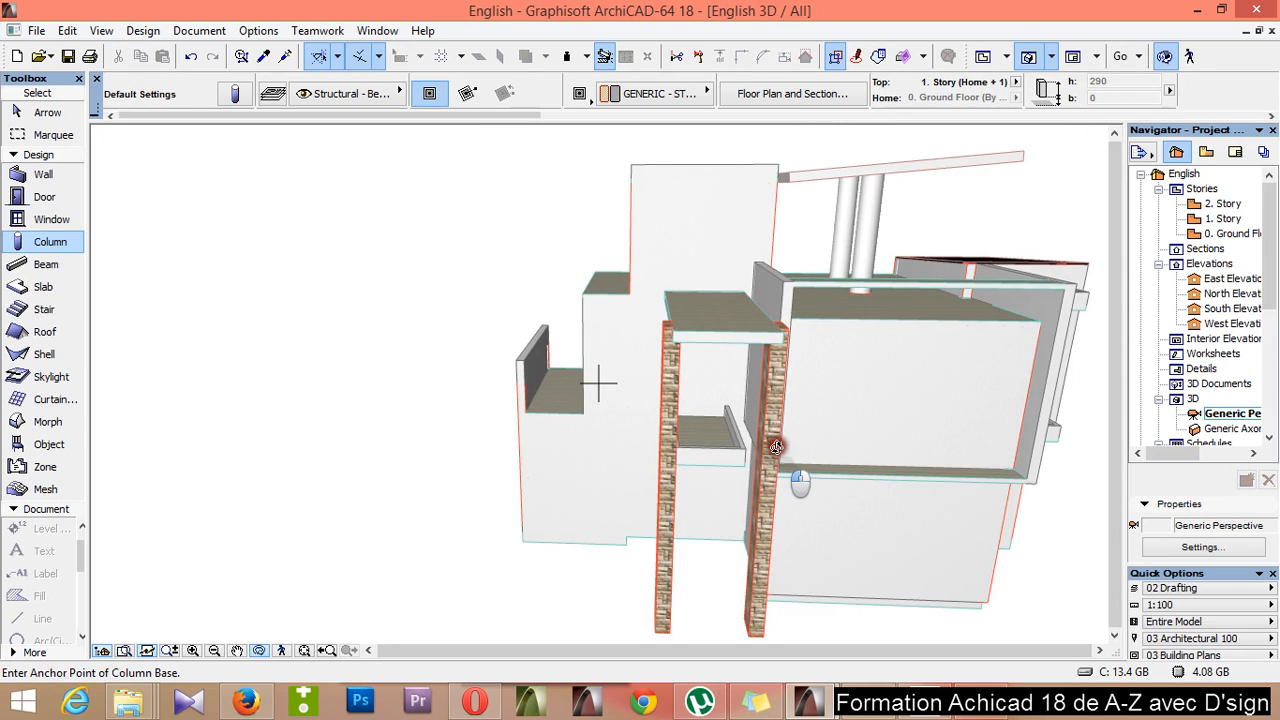
left_click_drag(779, 463, 598, 383)
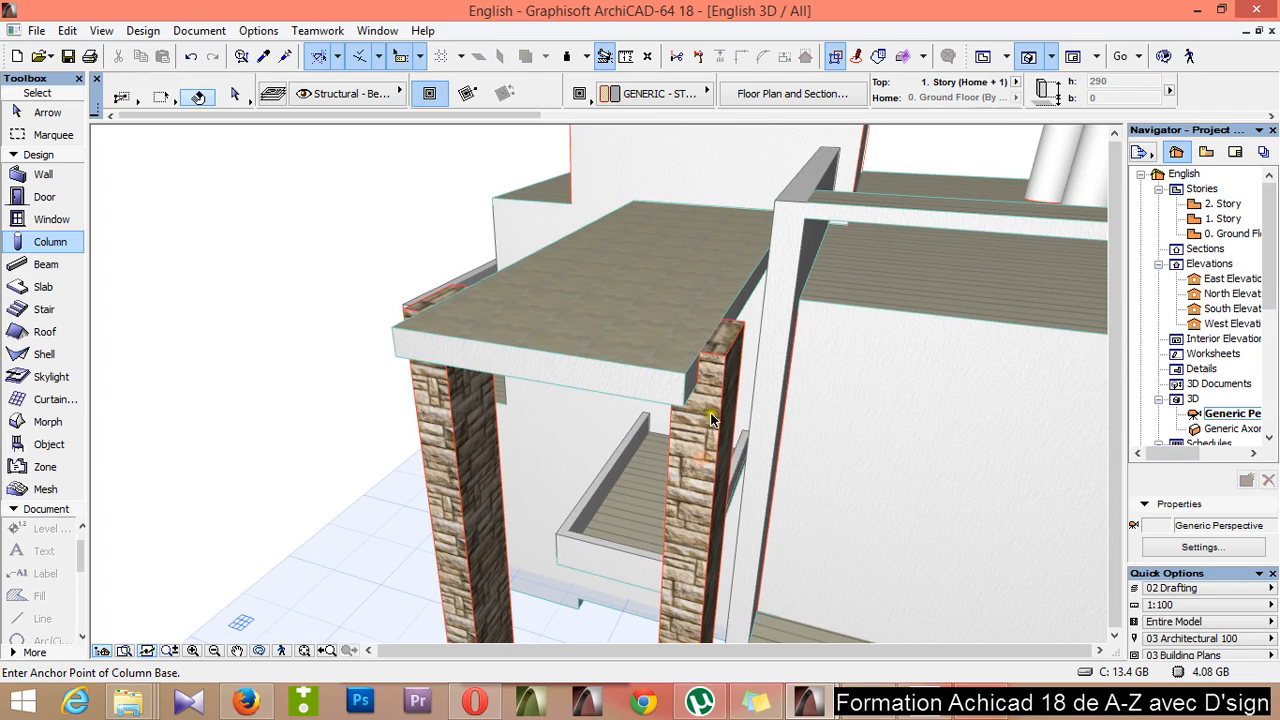
left_click(709, 413, "shift")
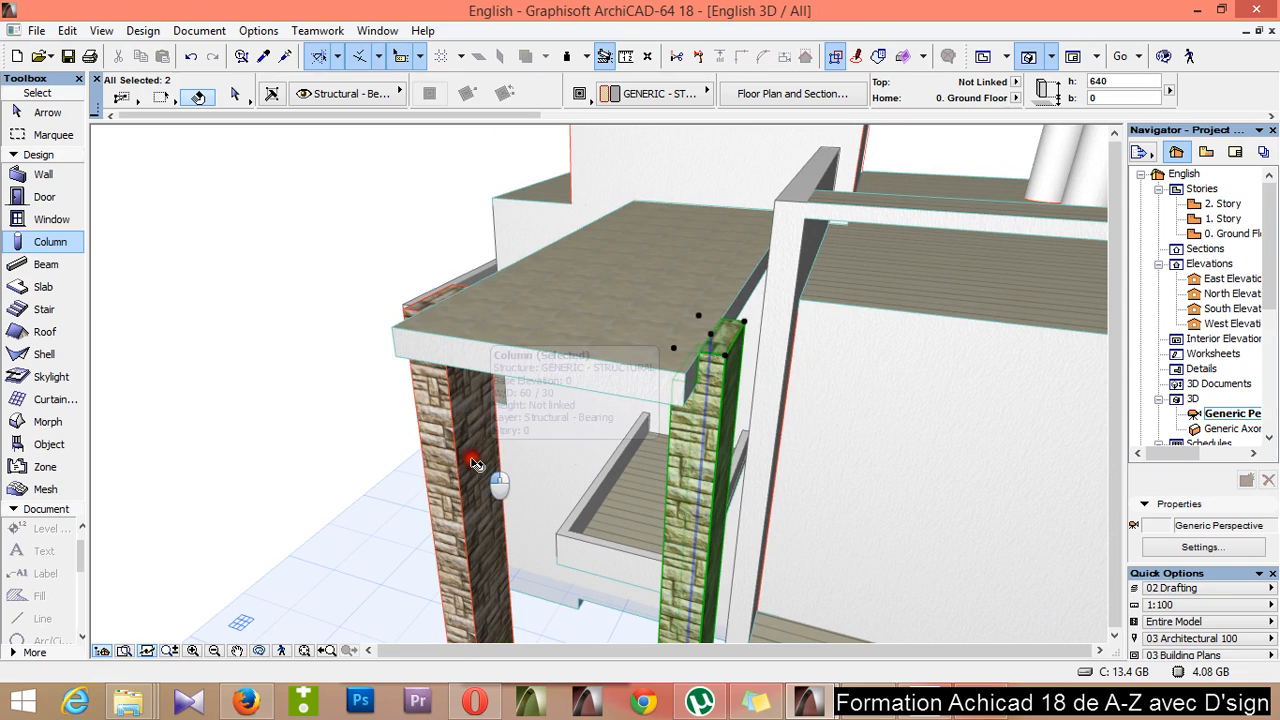
left_click(475, 463, "shift")
left_click(238, 94)
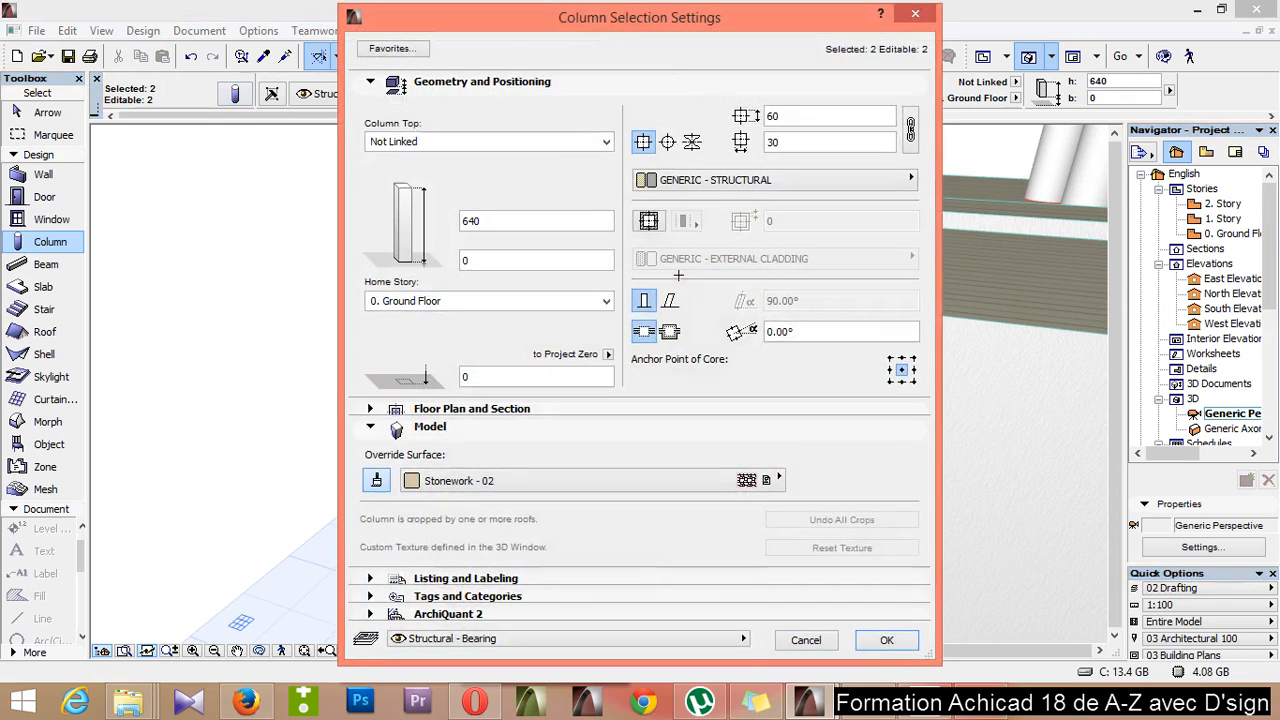
left_click_drag(469, 221, 517, 221)
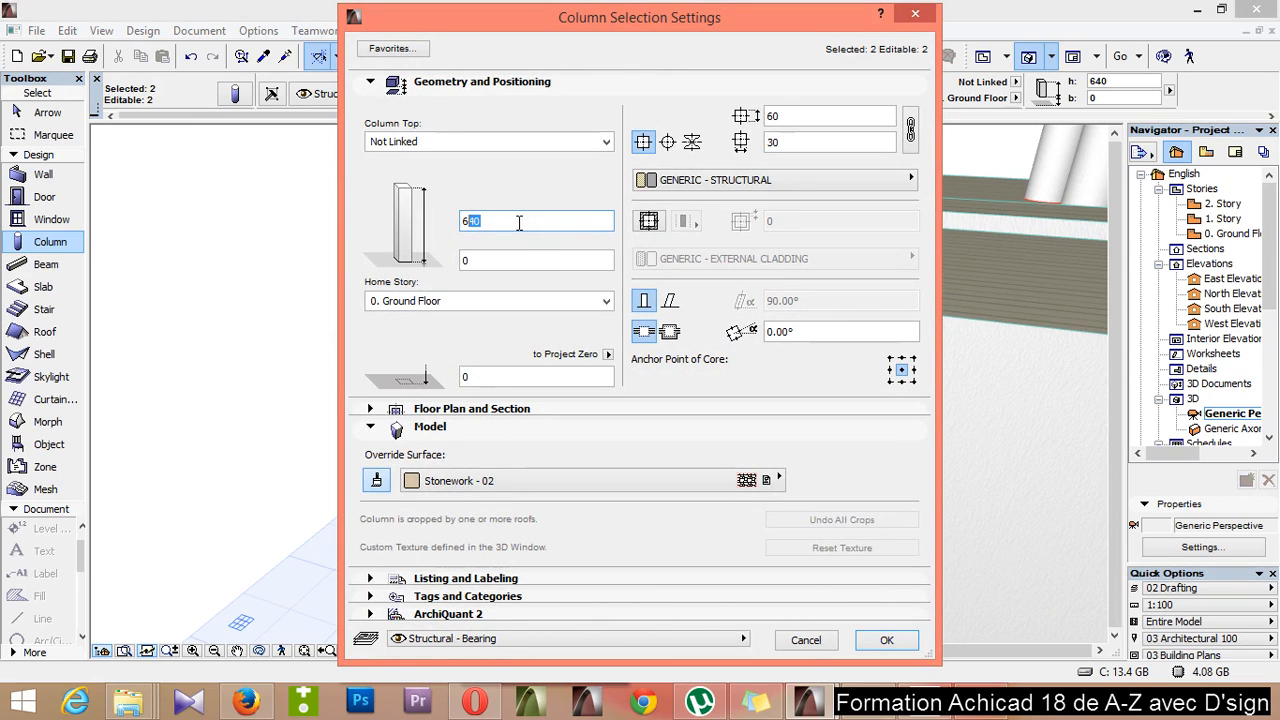
type("80")
left_click(880, 640)
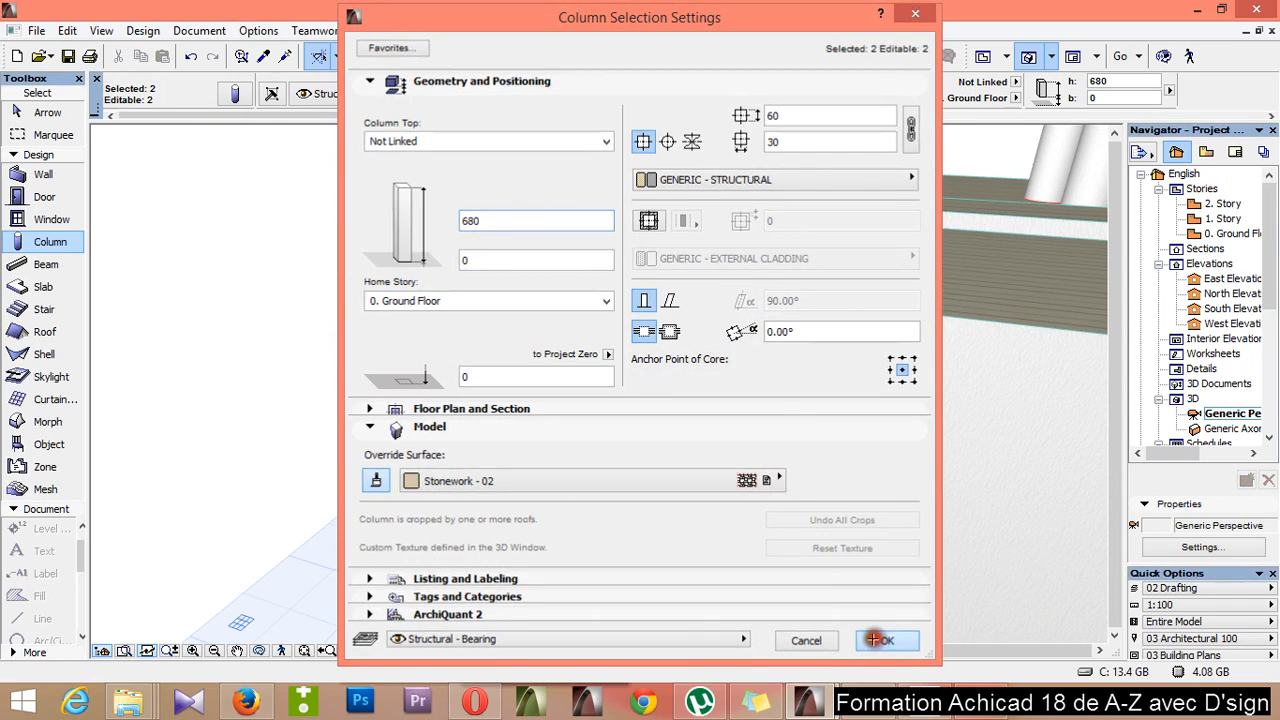
key("Escape")
Review the raised columns in 3D and open the 0. Ground Floor plan around them
scroll(605, 190, "down", 5)
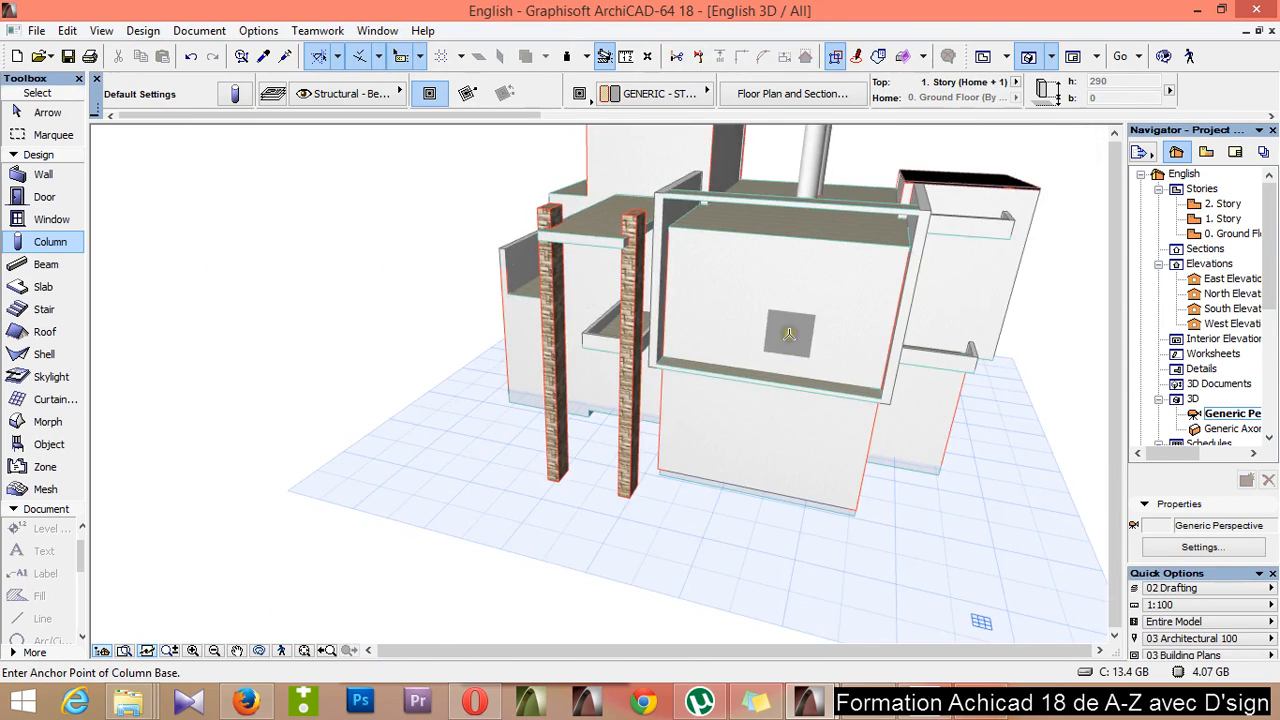
middle_click_drag(789, 334, 527, 389, "shift")
scroll(523, 360, "up", 3)
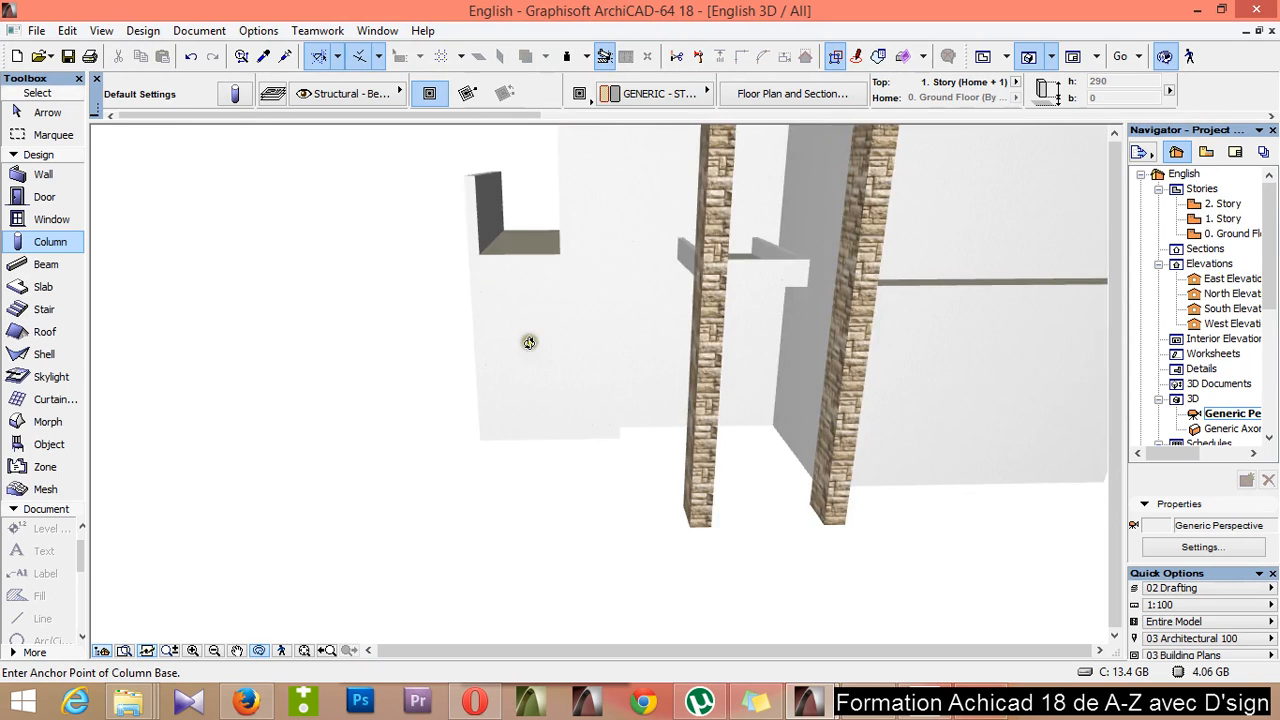
middle_click_drag(521, 344, 690, 321, "shift")
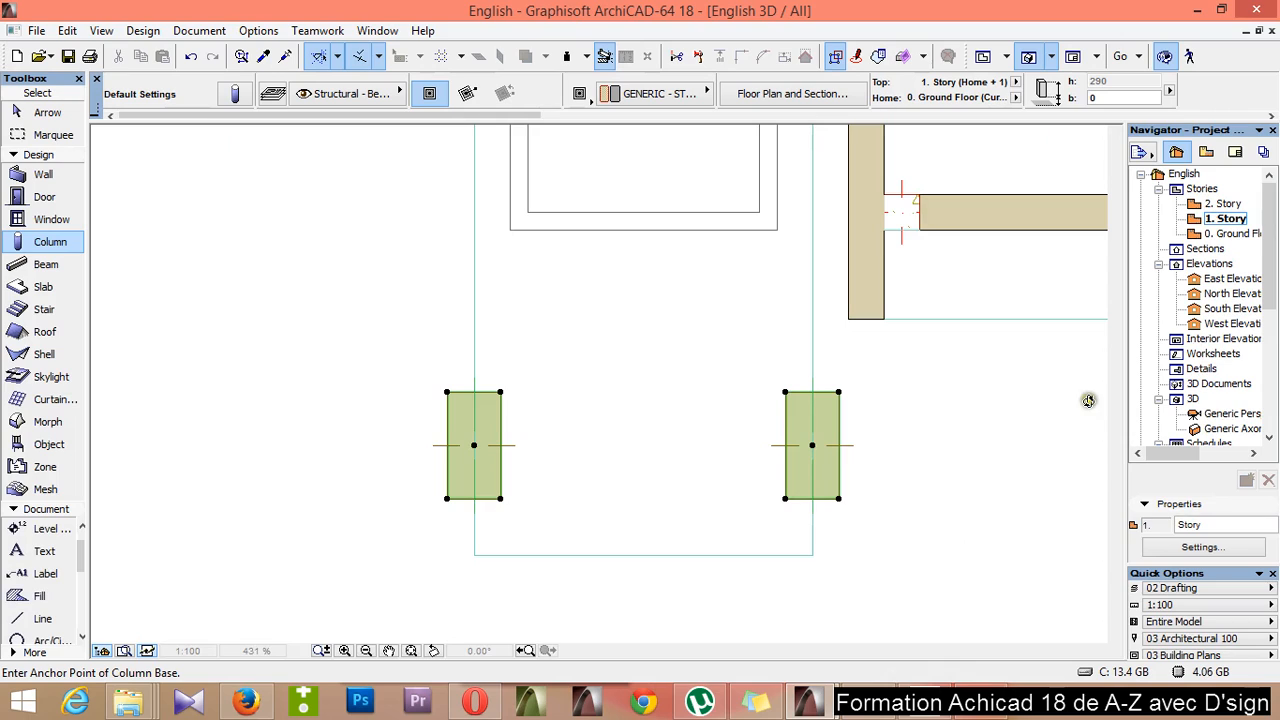
left_click(1222, 234)
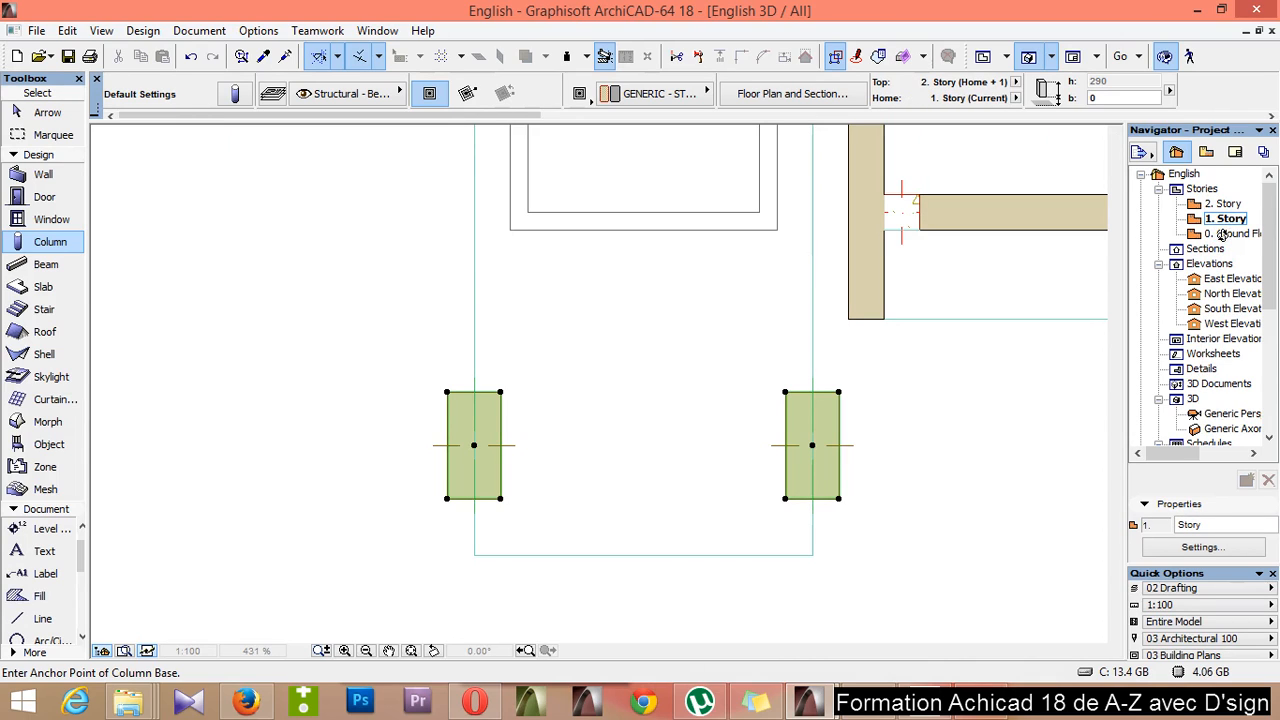
double_click(1222, 234)
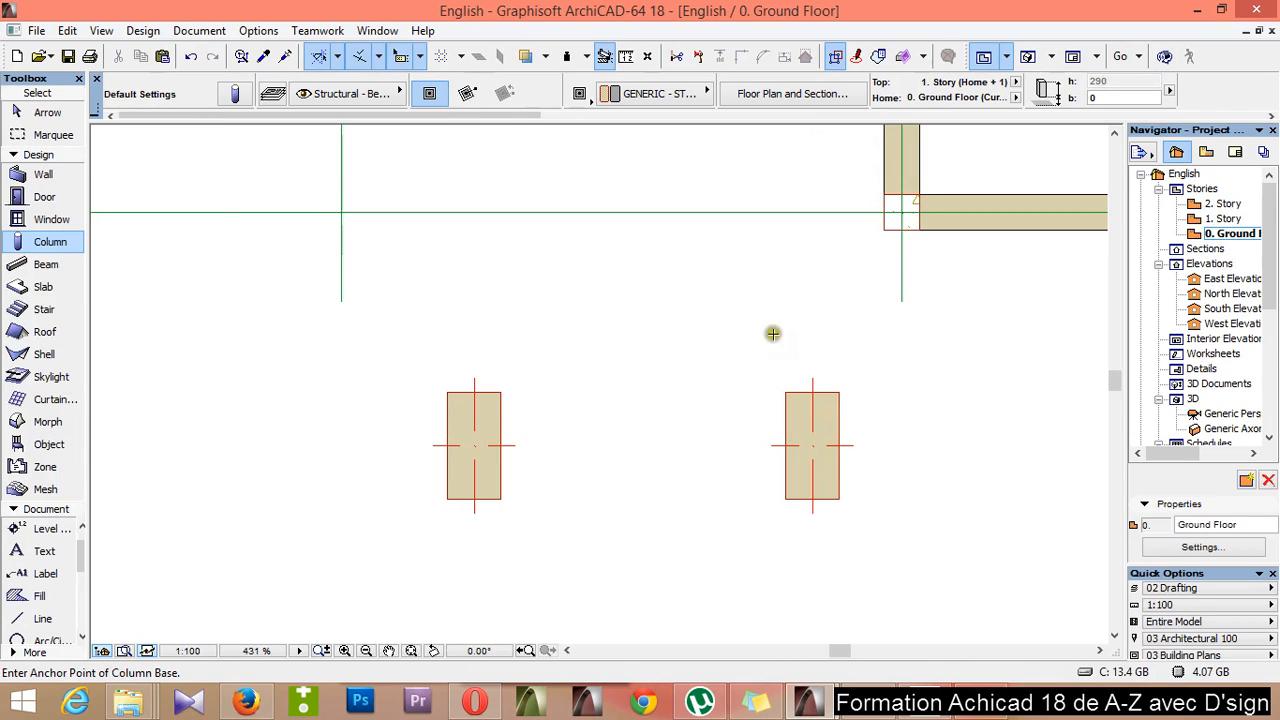
scroll(840, 399, "down", 6)
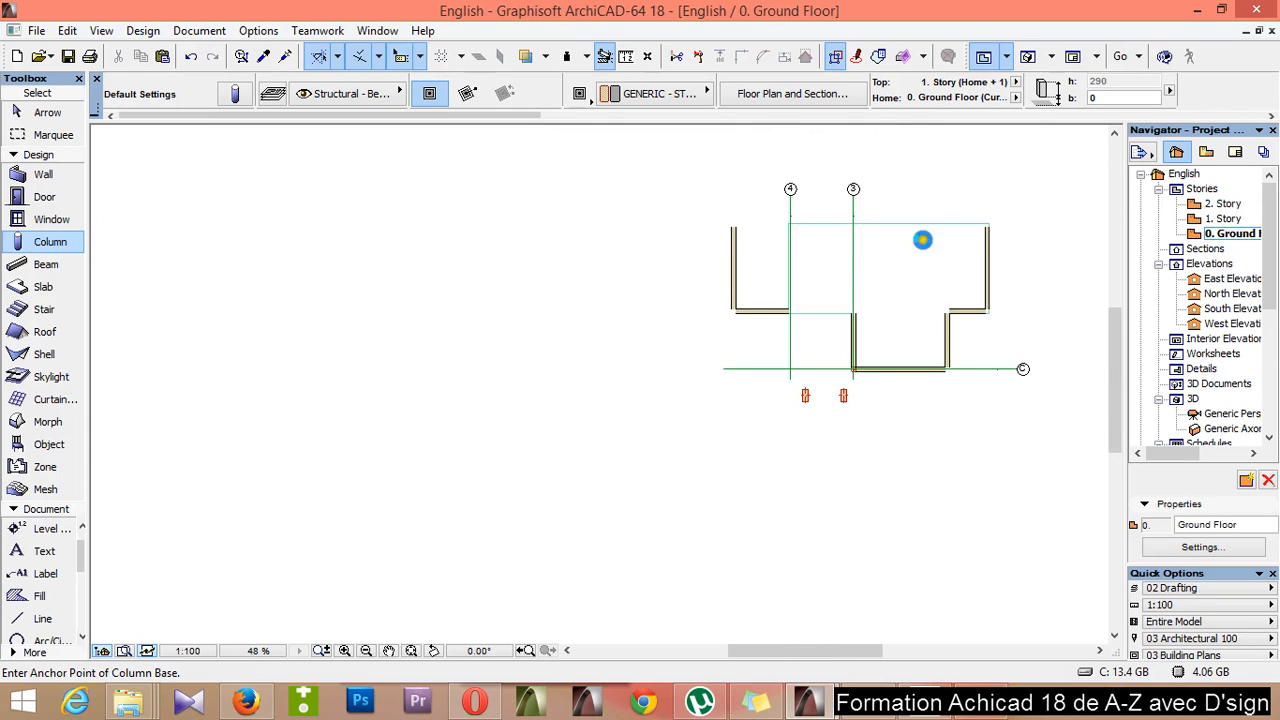
scroll(924, 238, "up", 2)
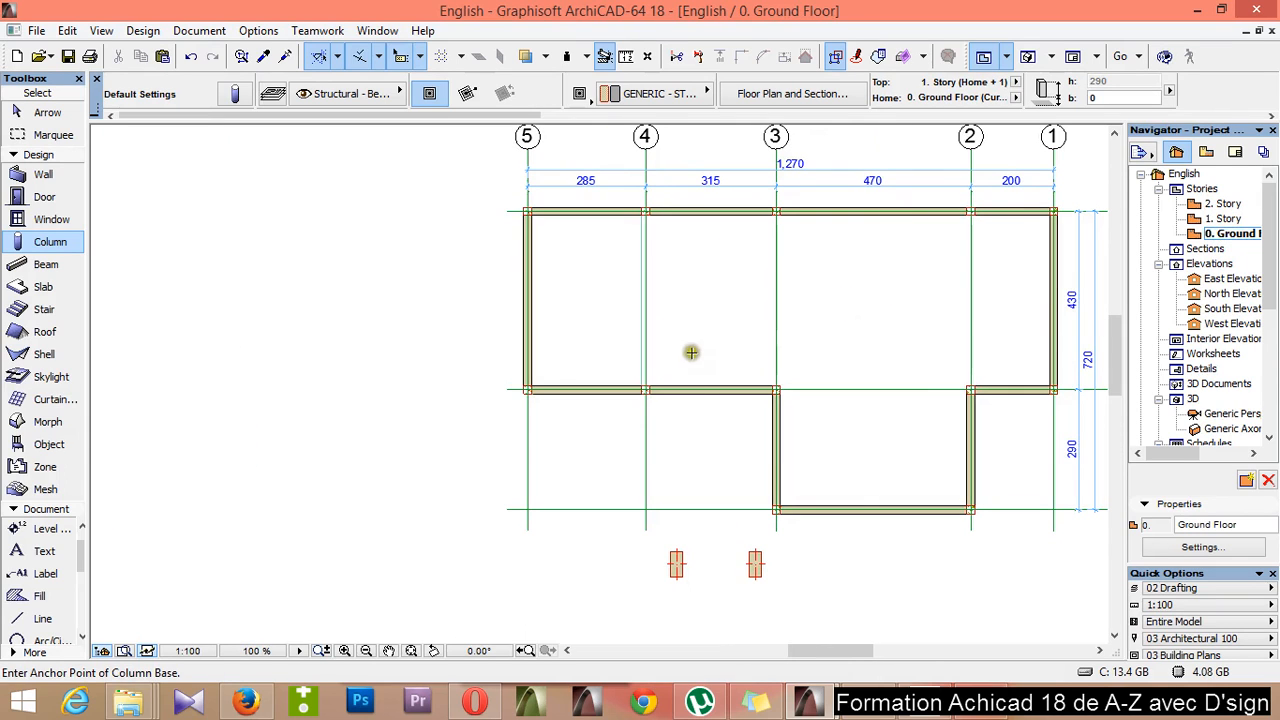
Offset the ground floor slab's edge between axes 4 and 3 outward by about 474, past the two columns, and deselect it
left_click(823, 354, "shift")
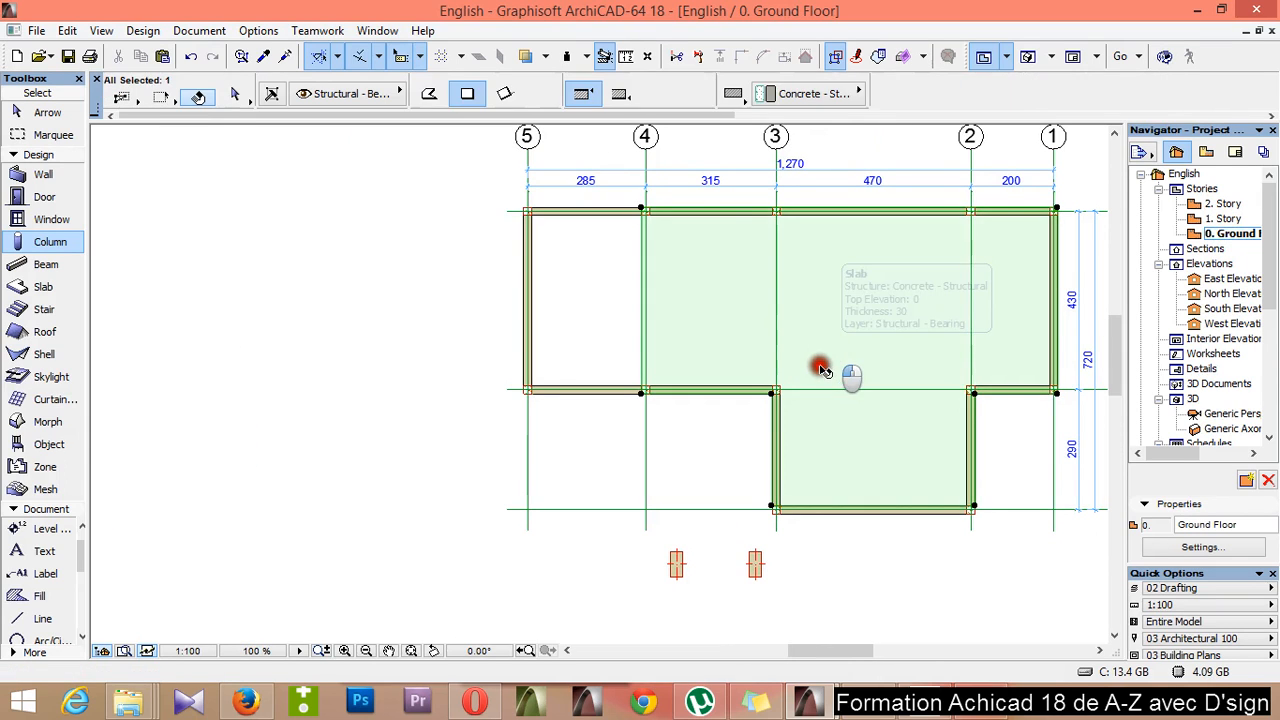
scroll(720, 433, "up", 3)
scroll(720, 434, "down", 2)
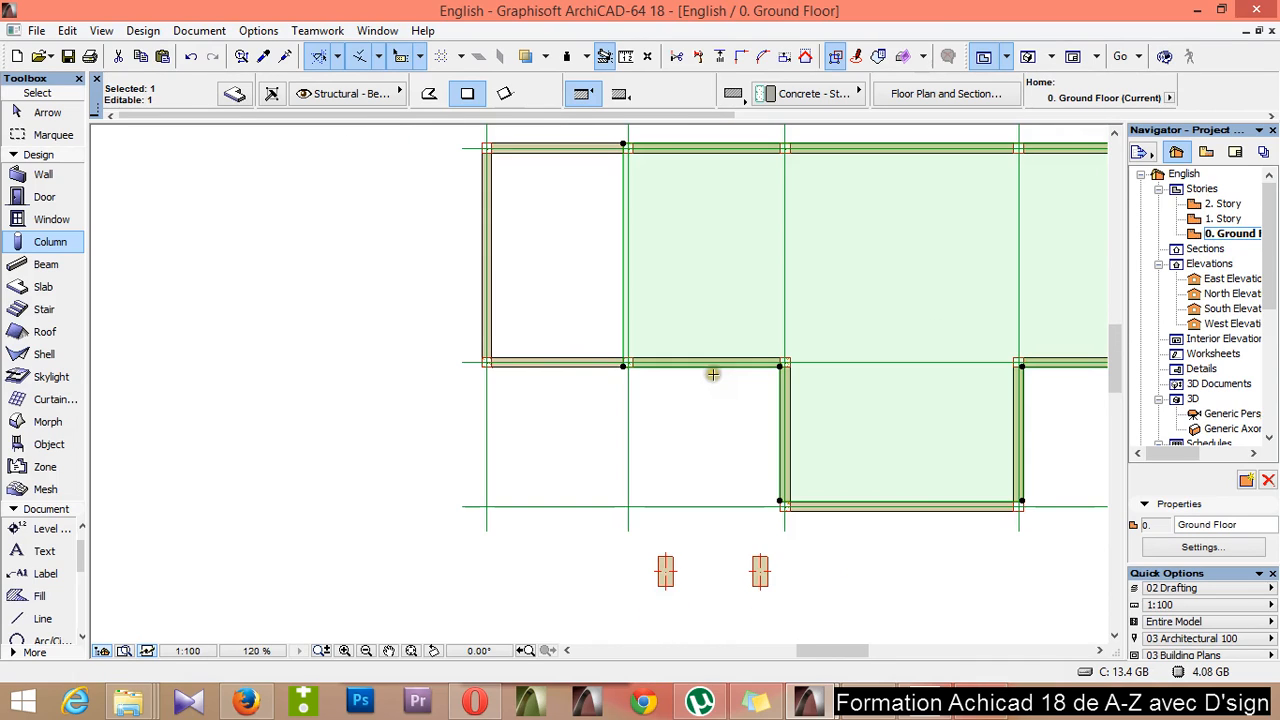
scroll(745, 450, "up", 1)
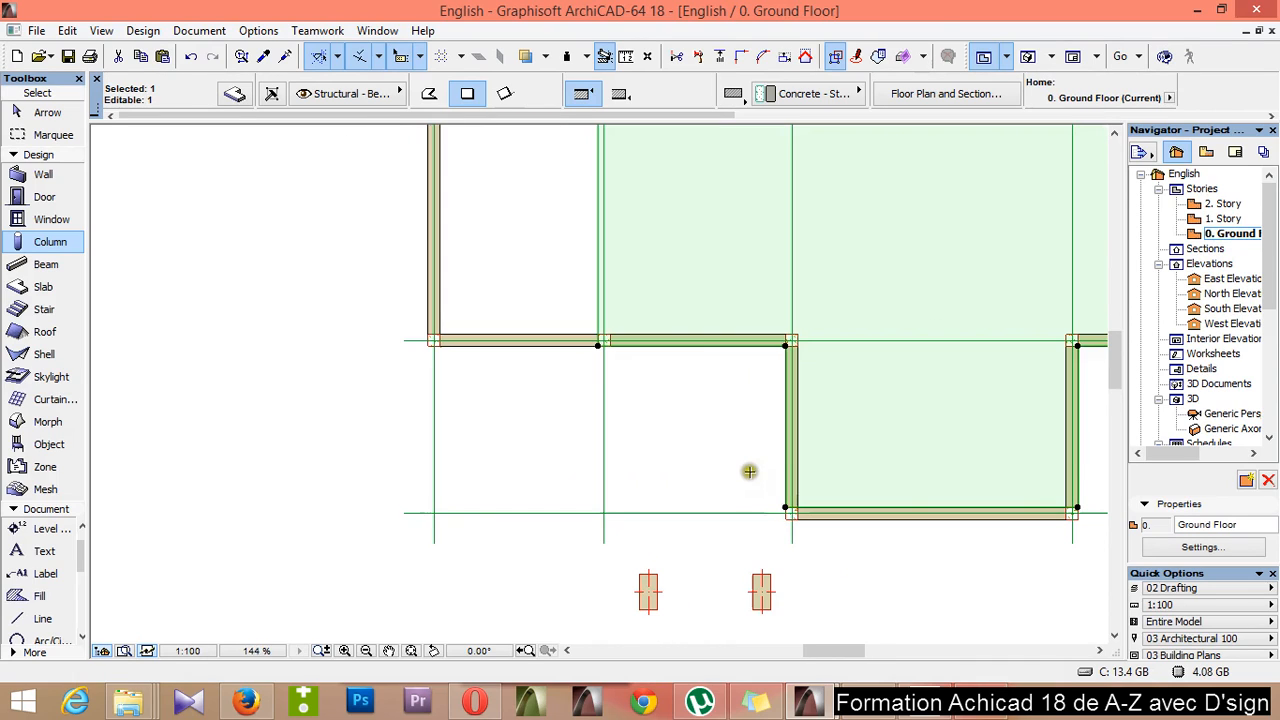
left_click(697, 348)
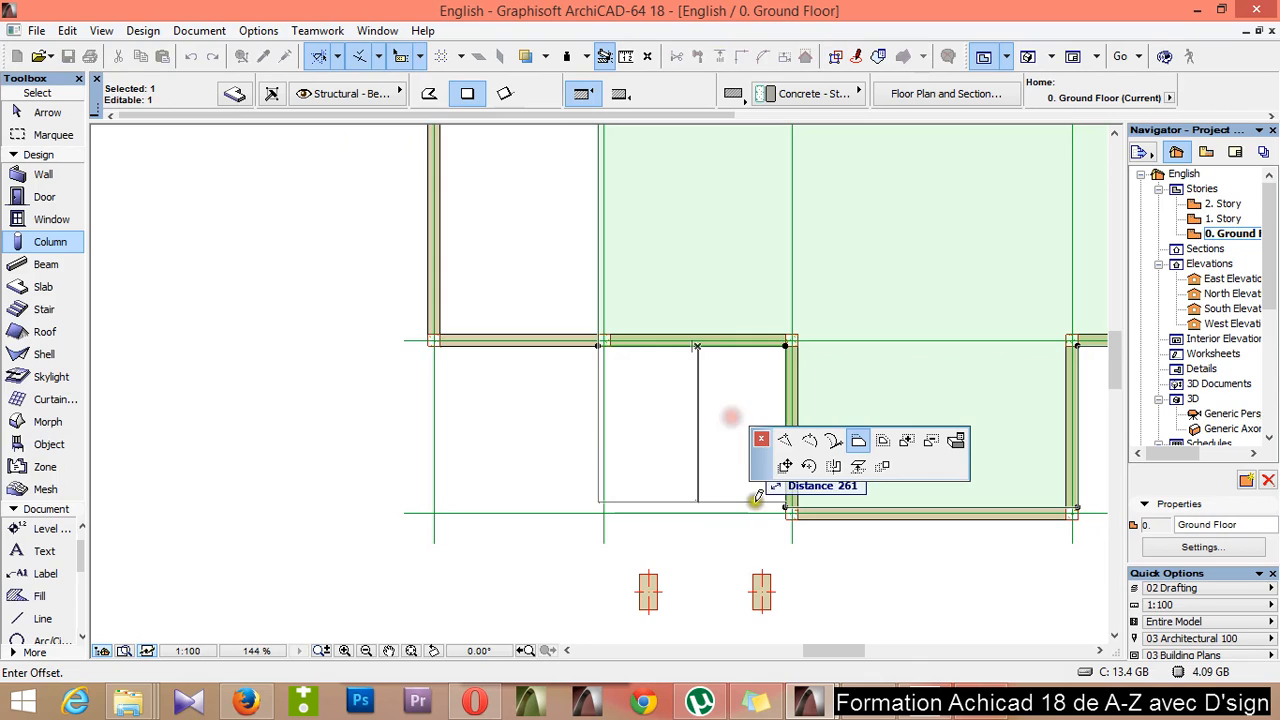
scroll(757, 497, "down", 4)
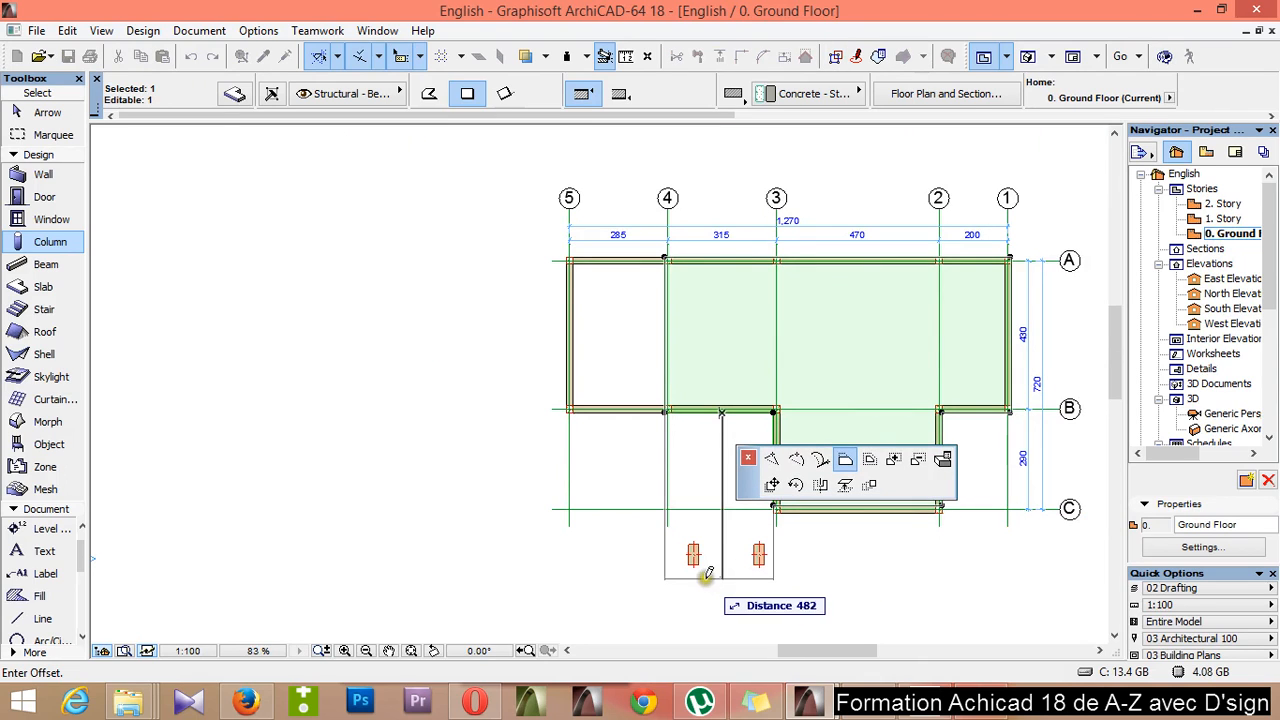
scroll(703, 588, "up", 3)
scroll(703, 588, "up", 2)
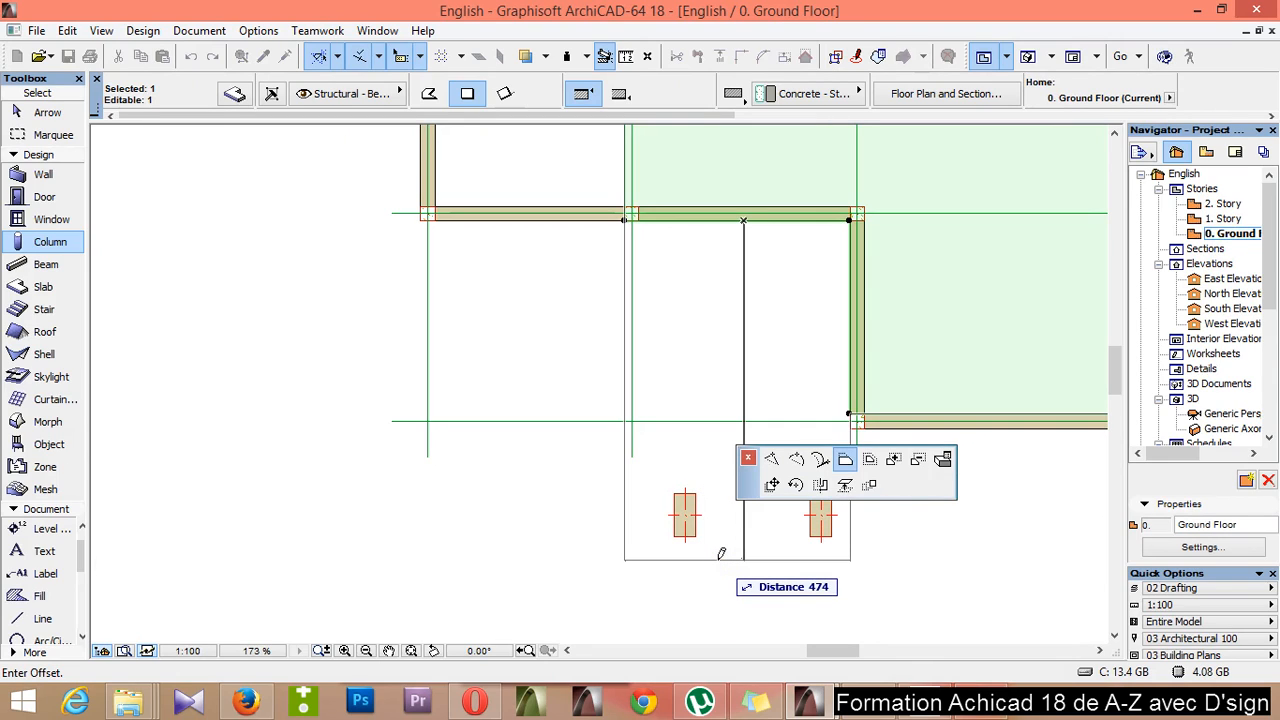
left_click(721, 553)
key("Escape")
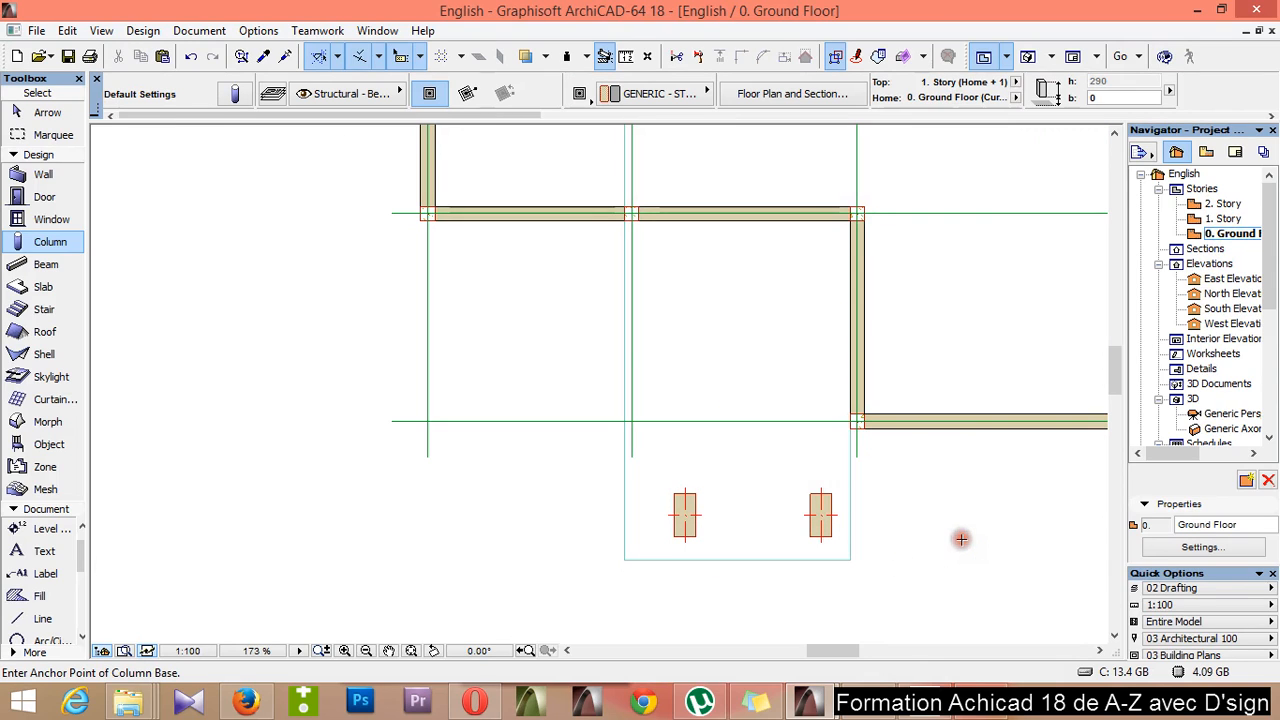
Check the extended slab in 3D and offset its outer edge back by about 100 on the plan, just short of the columns
key("F3")
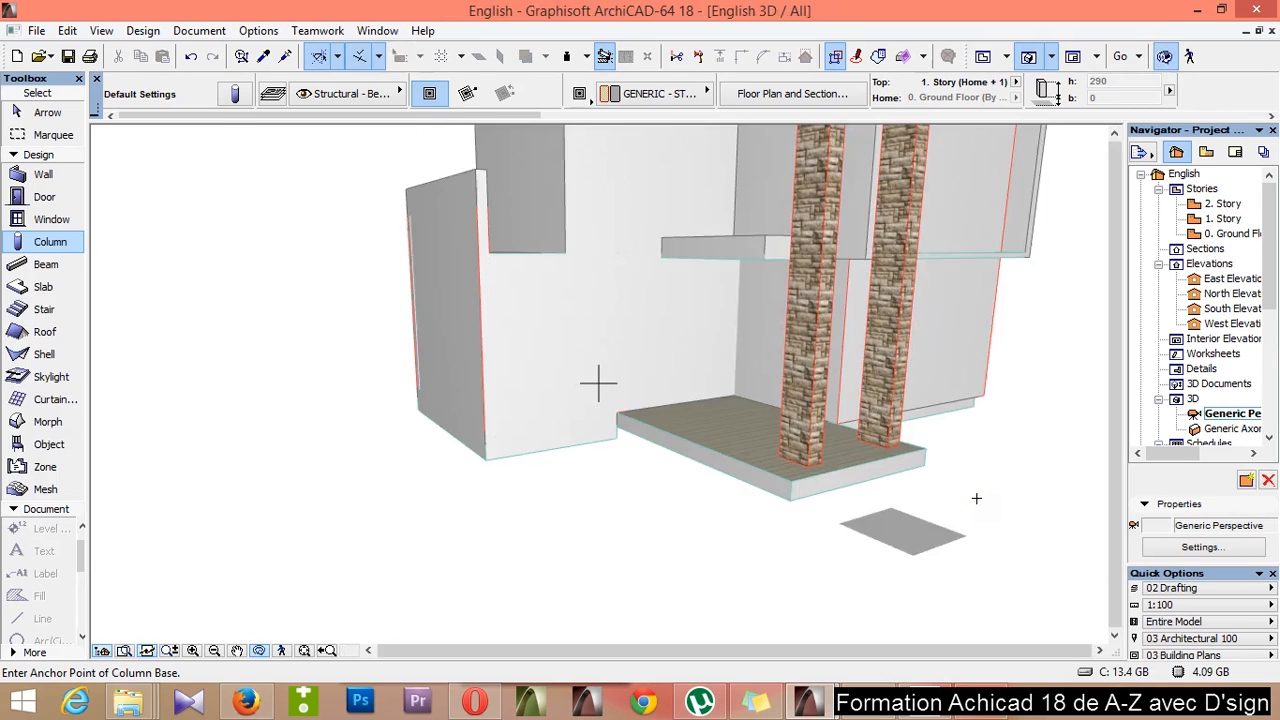
middle_click_drag(976, 498, 730, 400, "shift")
key("F2")
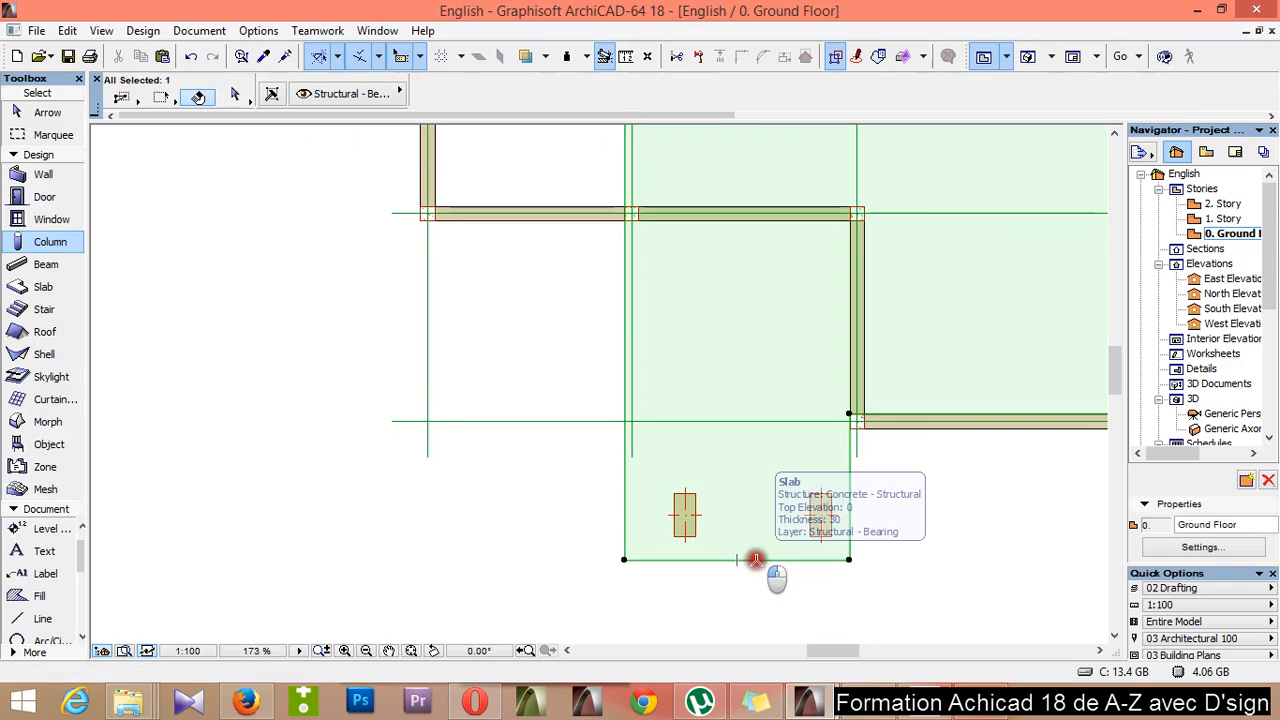
left_click(748, 558)
left_click(749, 498)
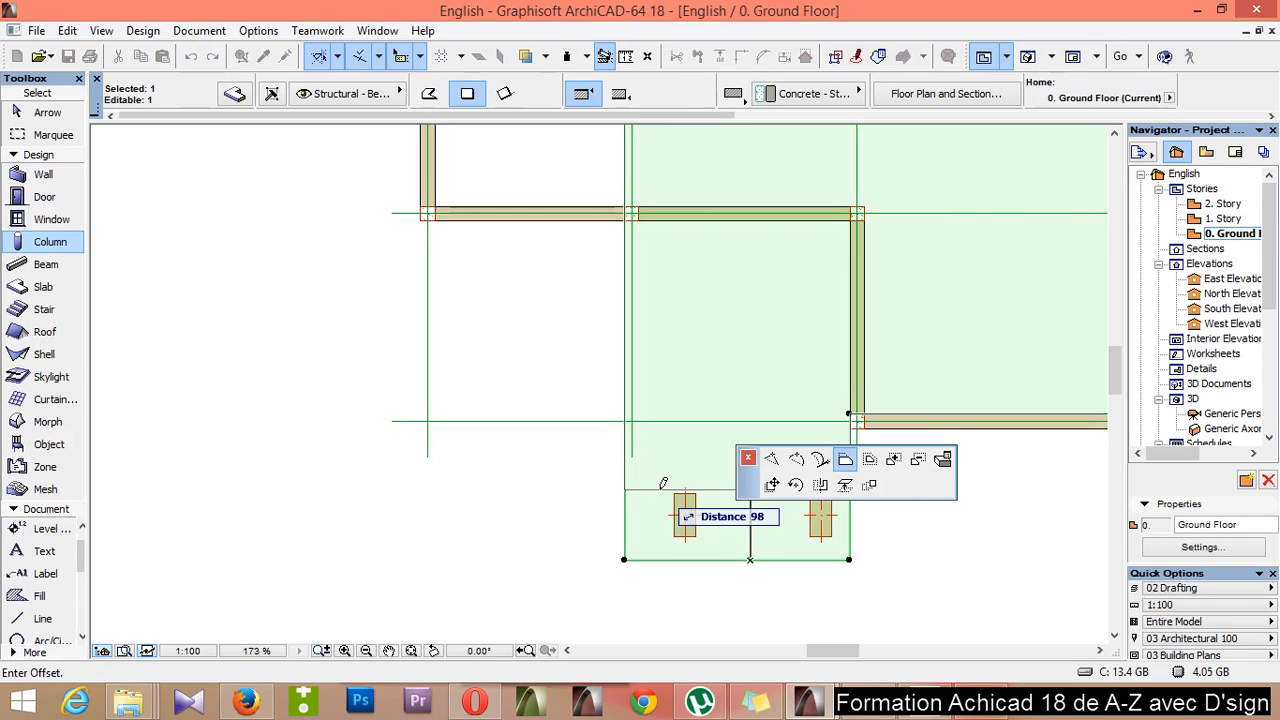
left_click(660, 487)
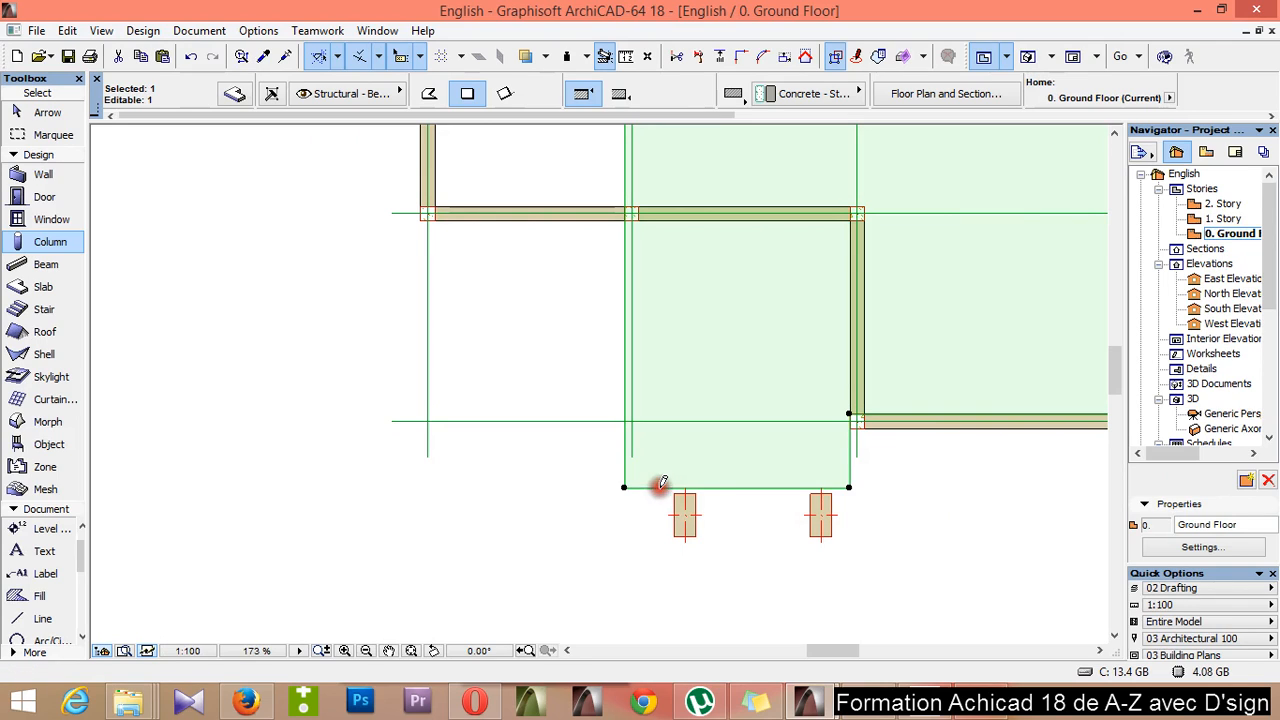
key("Escape")
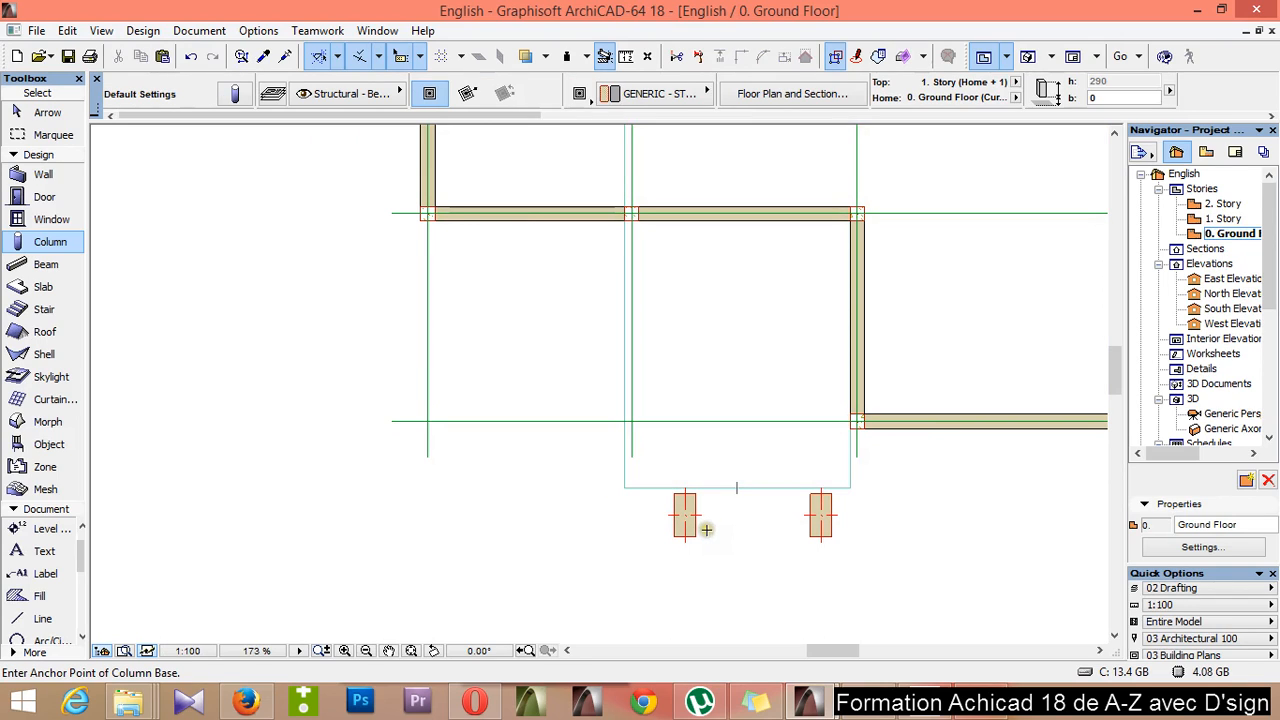
Select both columns and lower their base below the ground floor level with a negative base offset
left_click(688, 520, "shift")
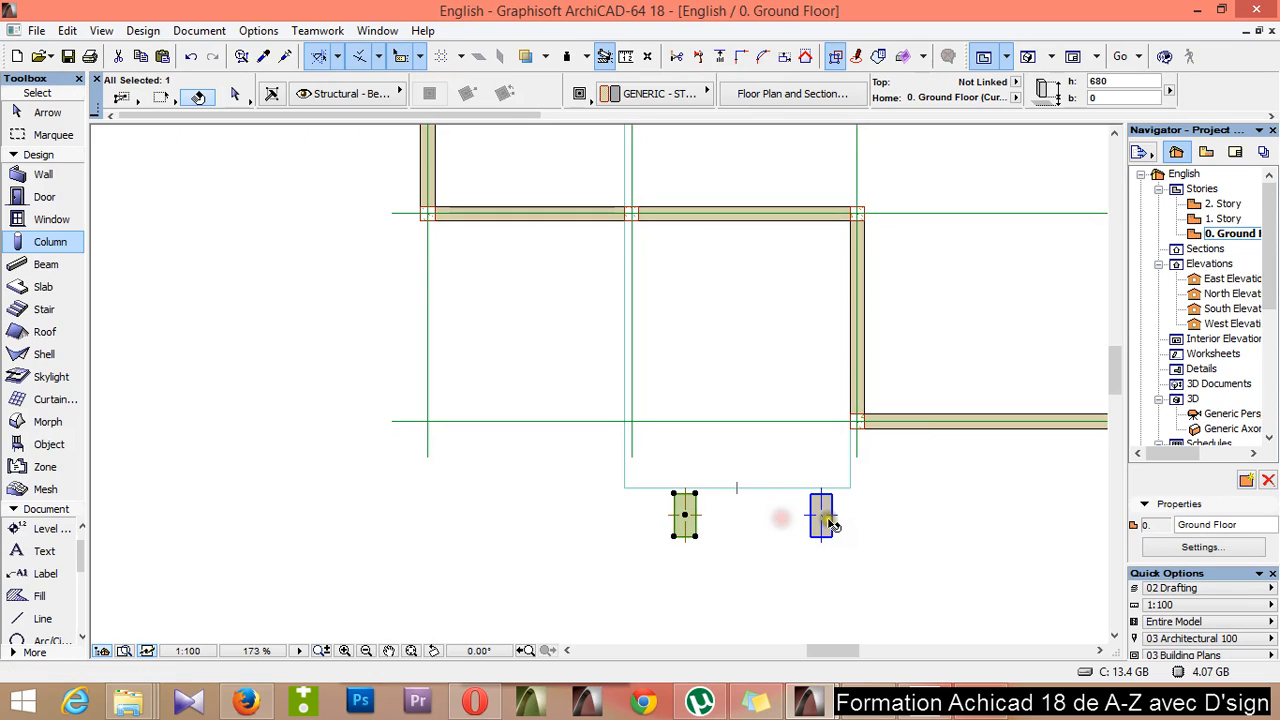
left_click(820, 516, "shift")
left_click(235, 93)
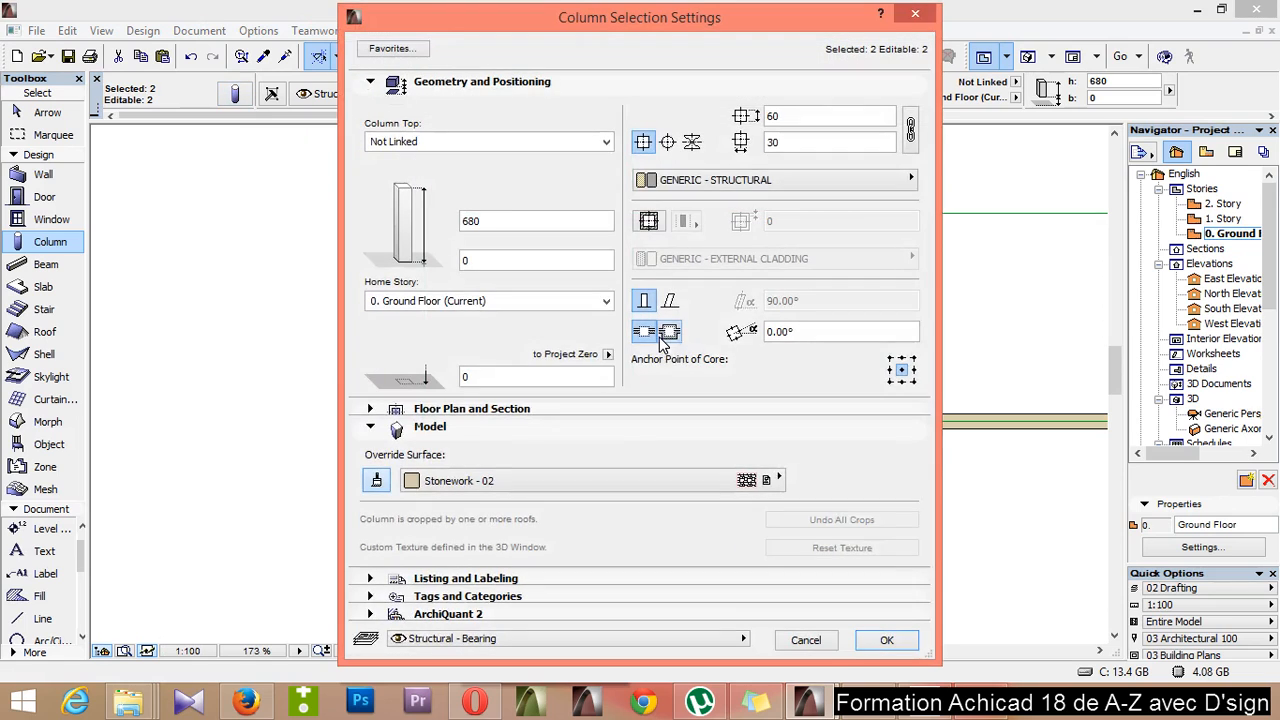
left_click_drag(486, 264, 400, 262)
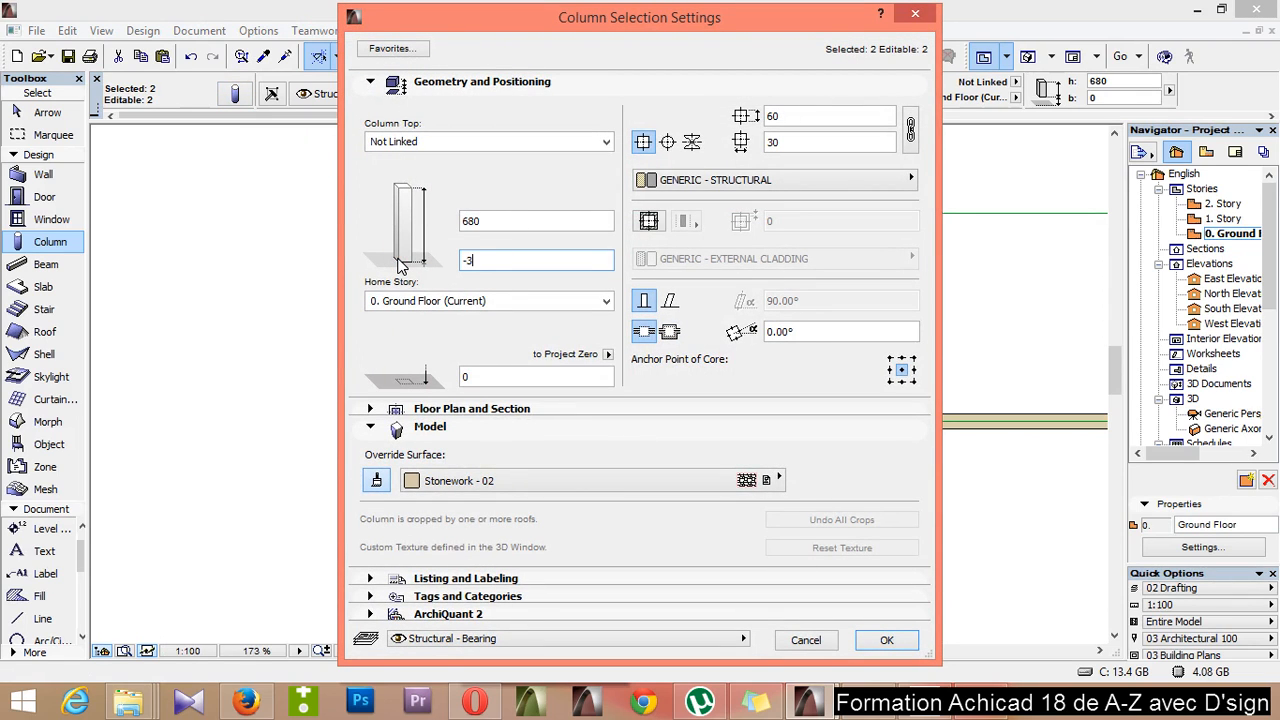
left_click(896, 640)
left_click(975, 585)
Examine the columns, the entrance slab and the rest of the house from several angles in 3D
key("F3")
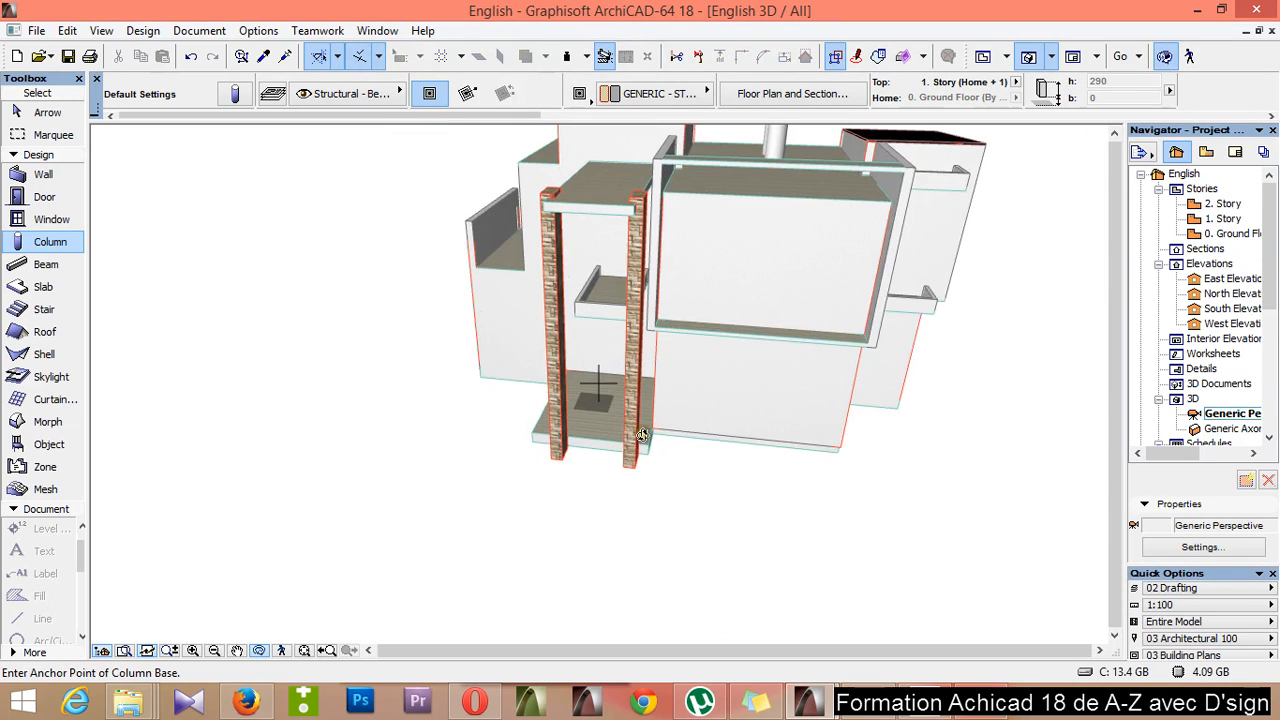
middle_click_drag(685, 447, 967, 291, "shift")
middle_click_drag(851, 320, 931, 240, "shift")
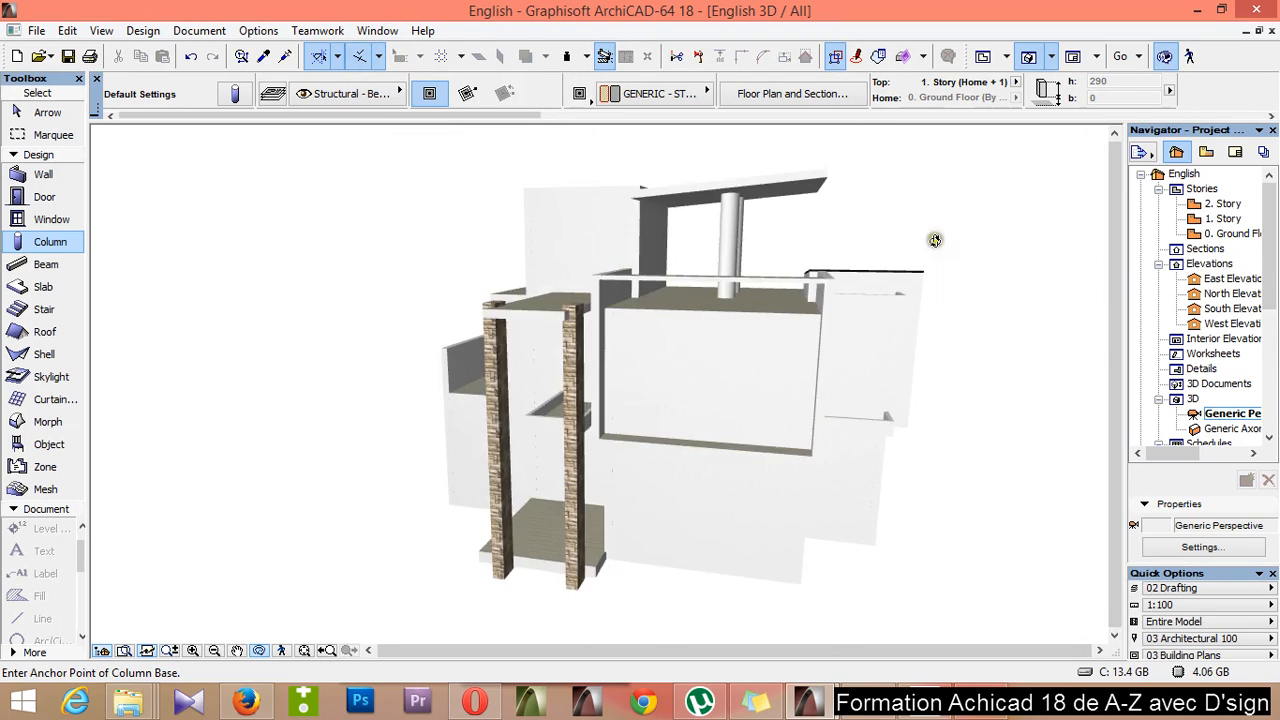
middle_click_drag(929, 318, 818, 308, "shift")
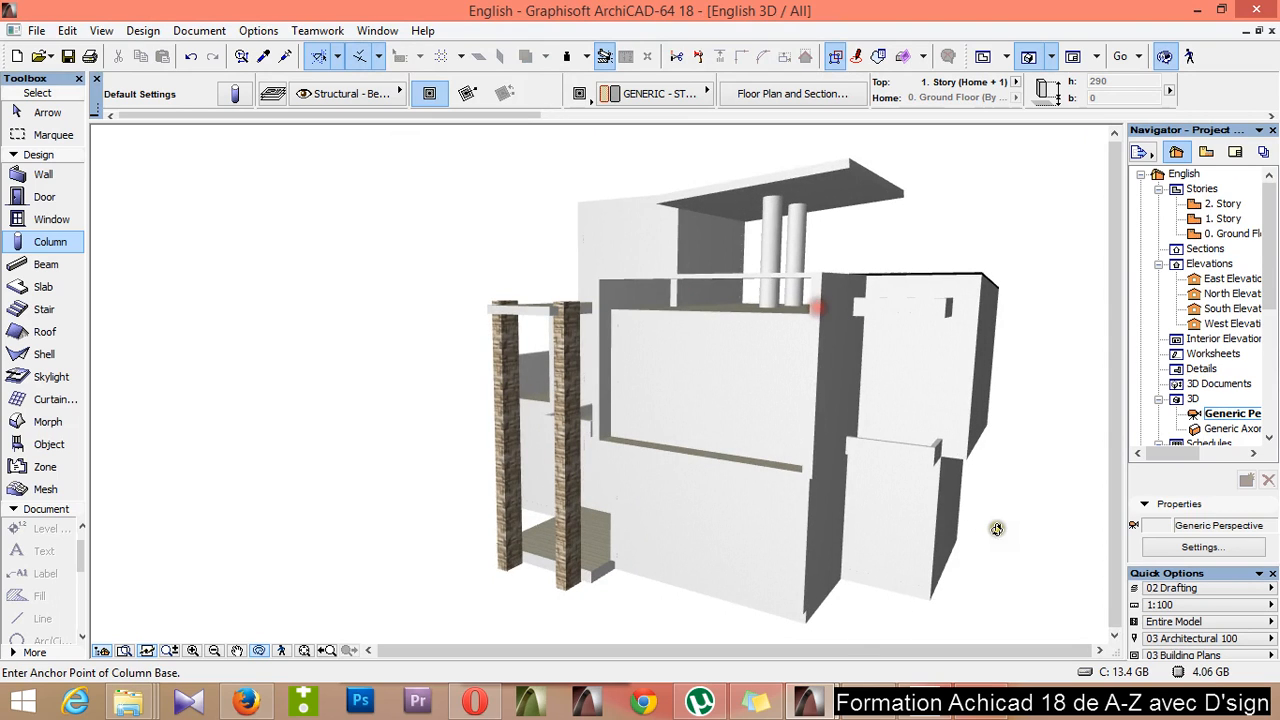
middle_click_drag(766, 363, 861, 374, "shift")
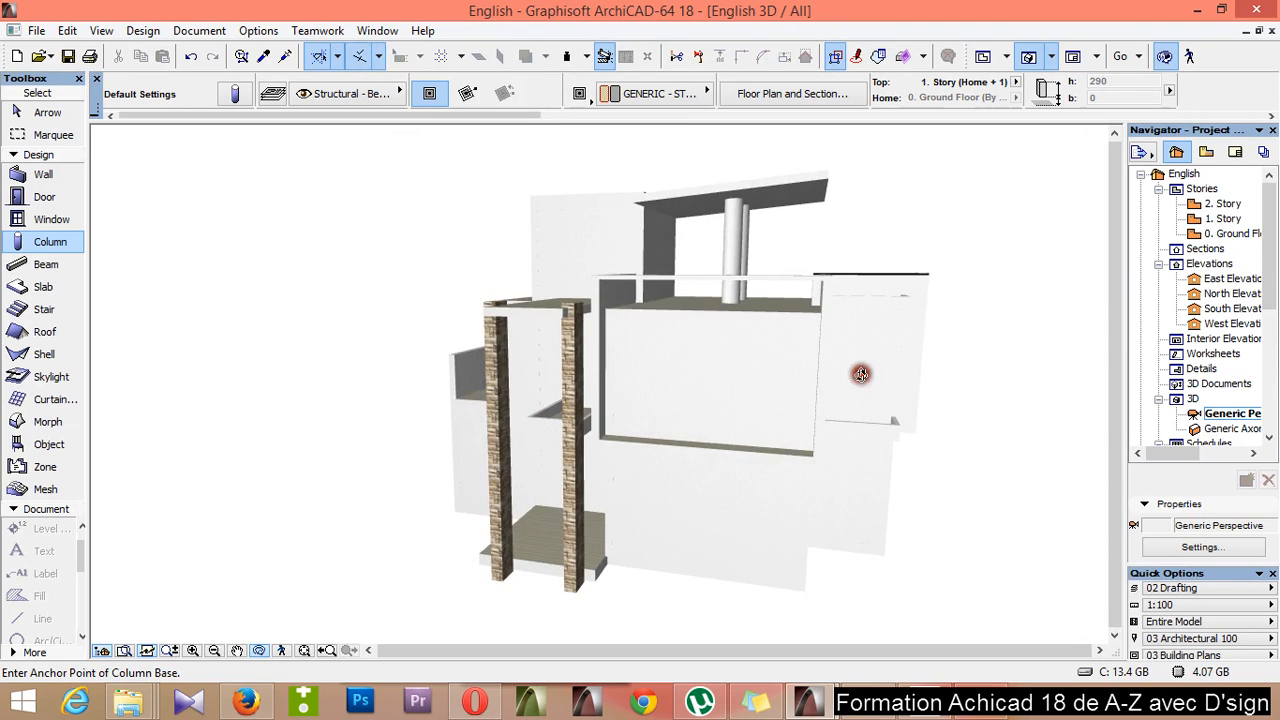